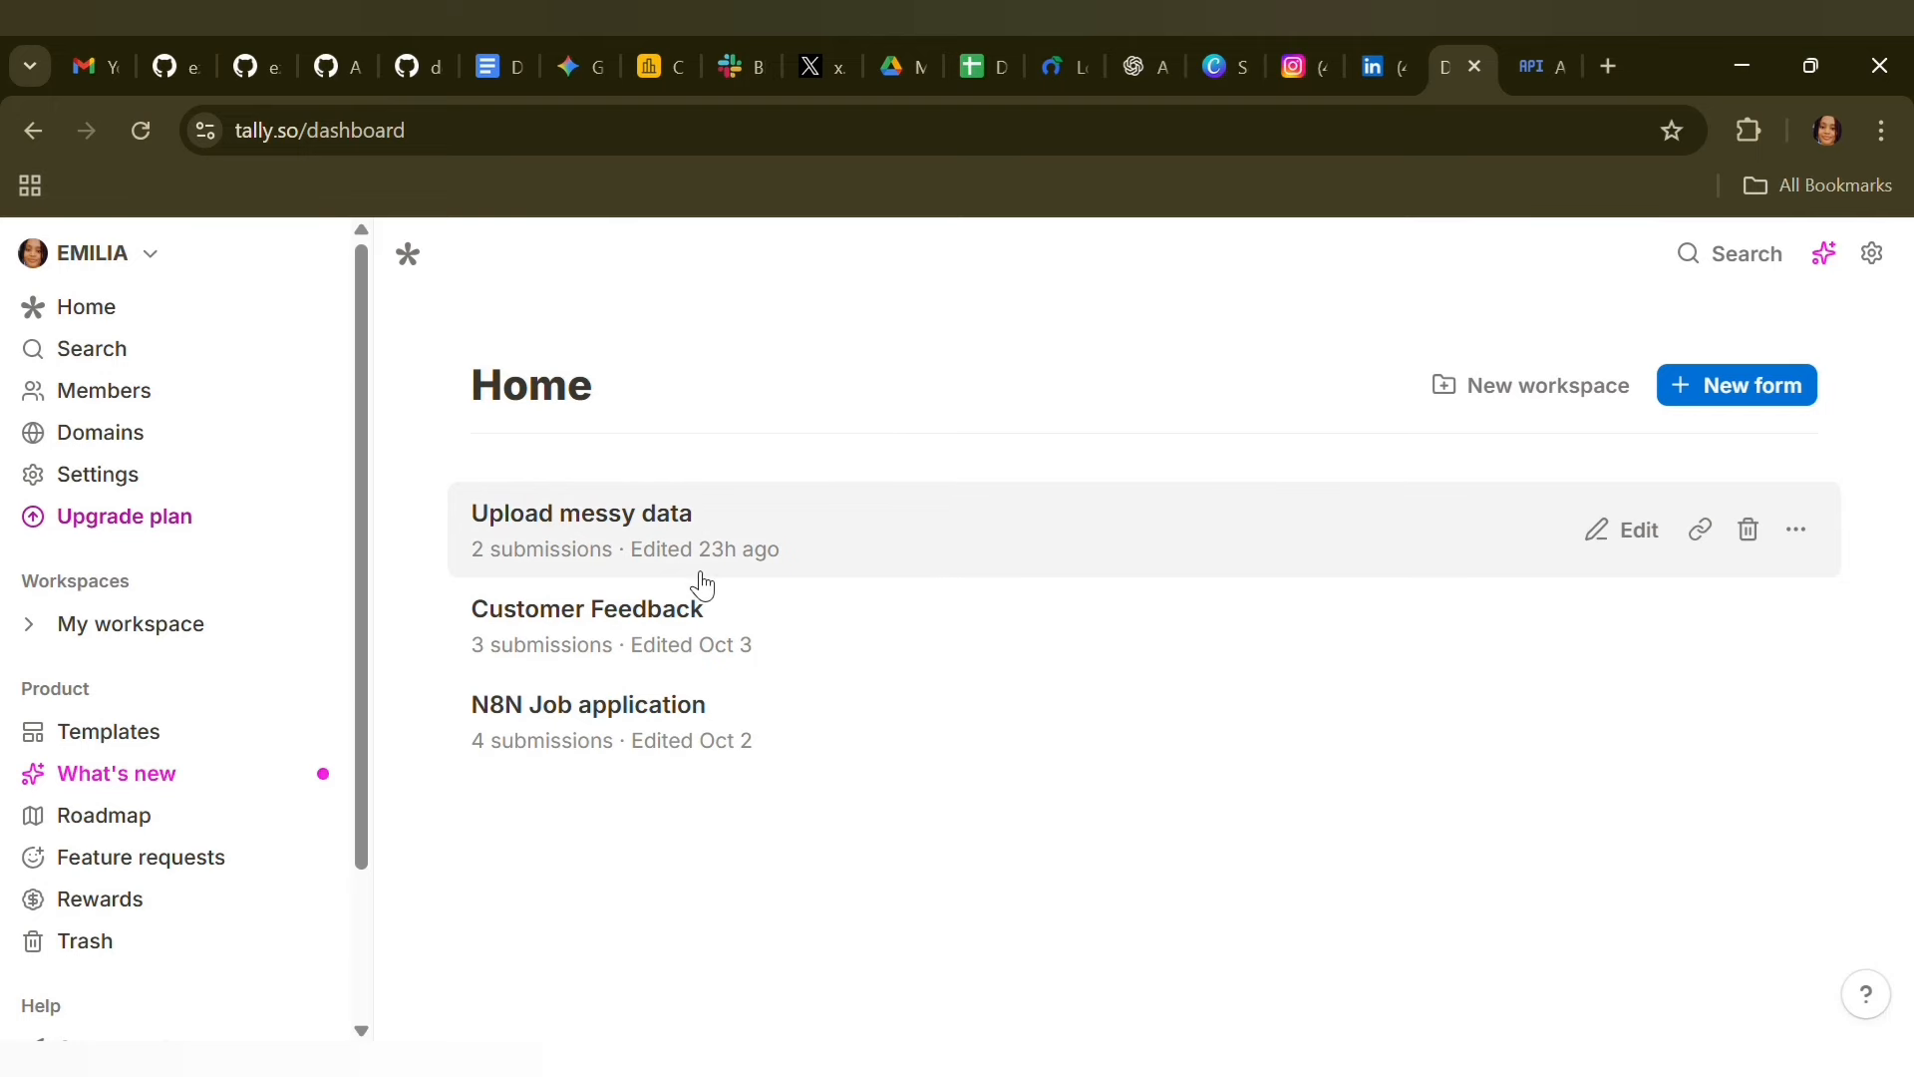
Open the "Upload messy data" form in Tally and view its summary of responses
click(812, 513)
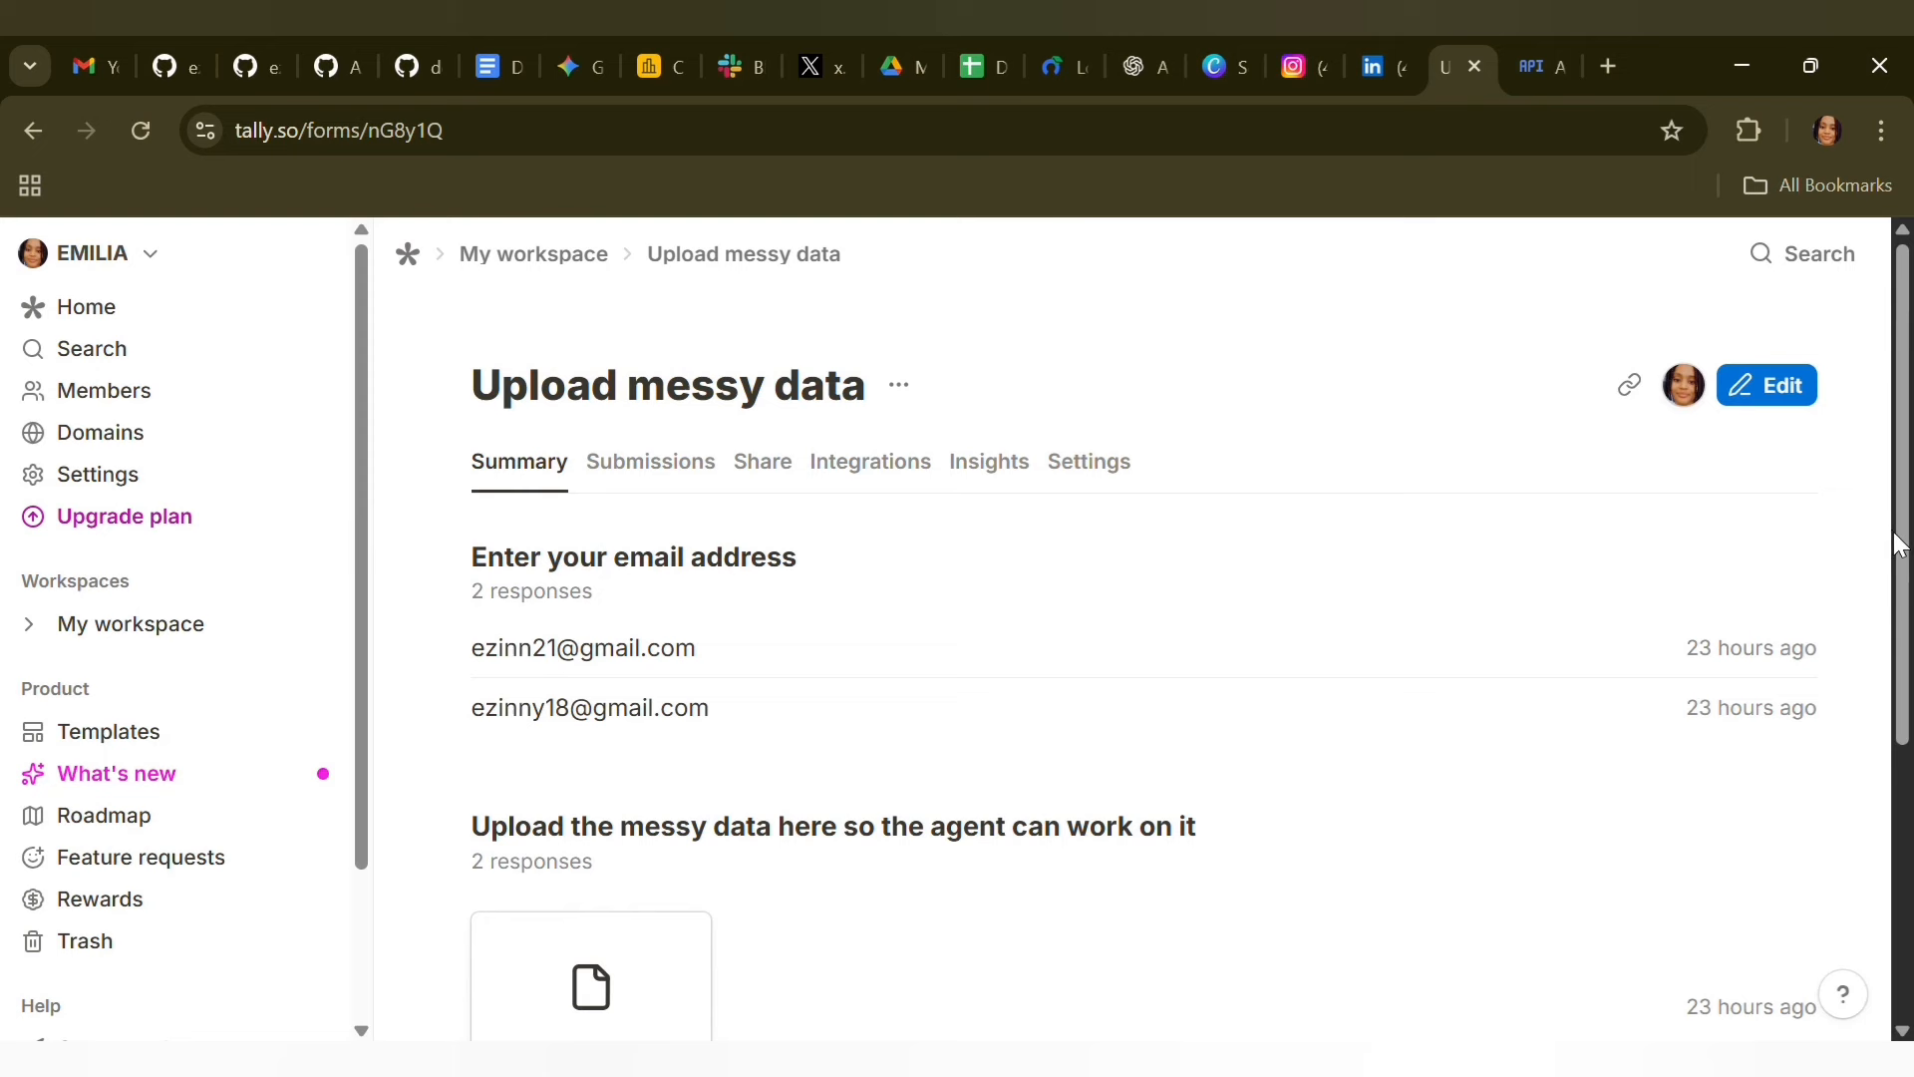
drag(1902, 542, 1912, 494)
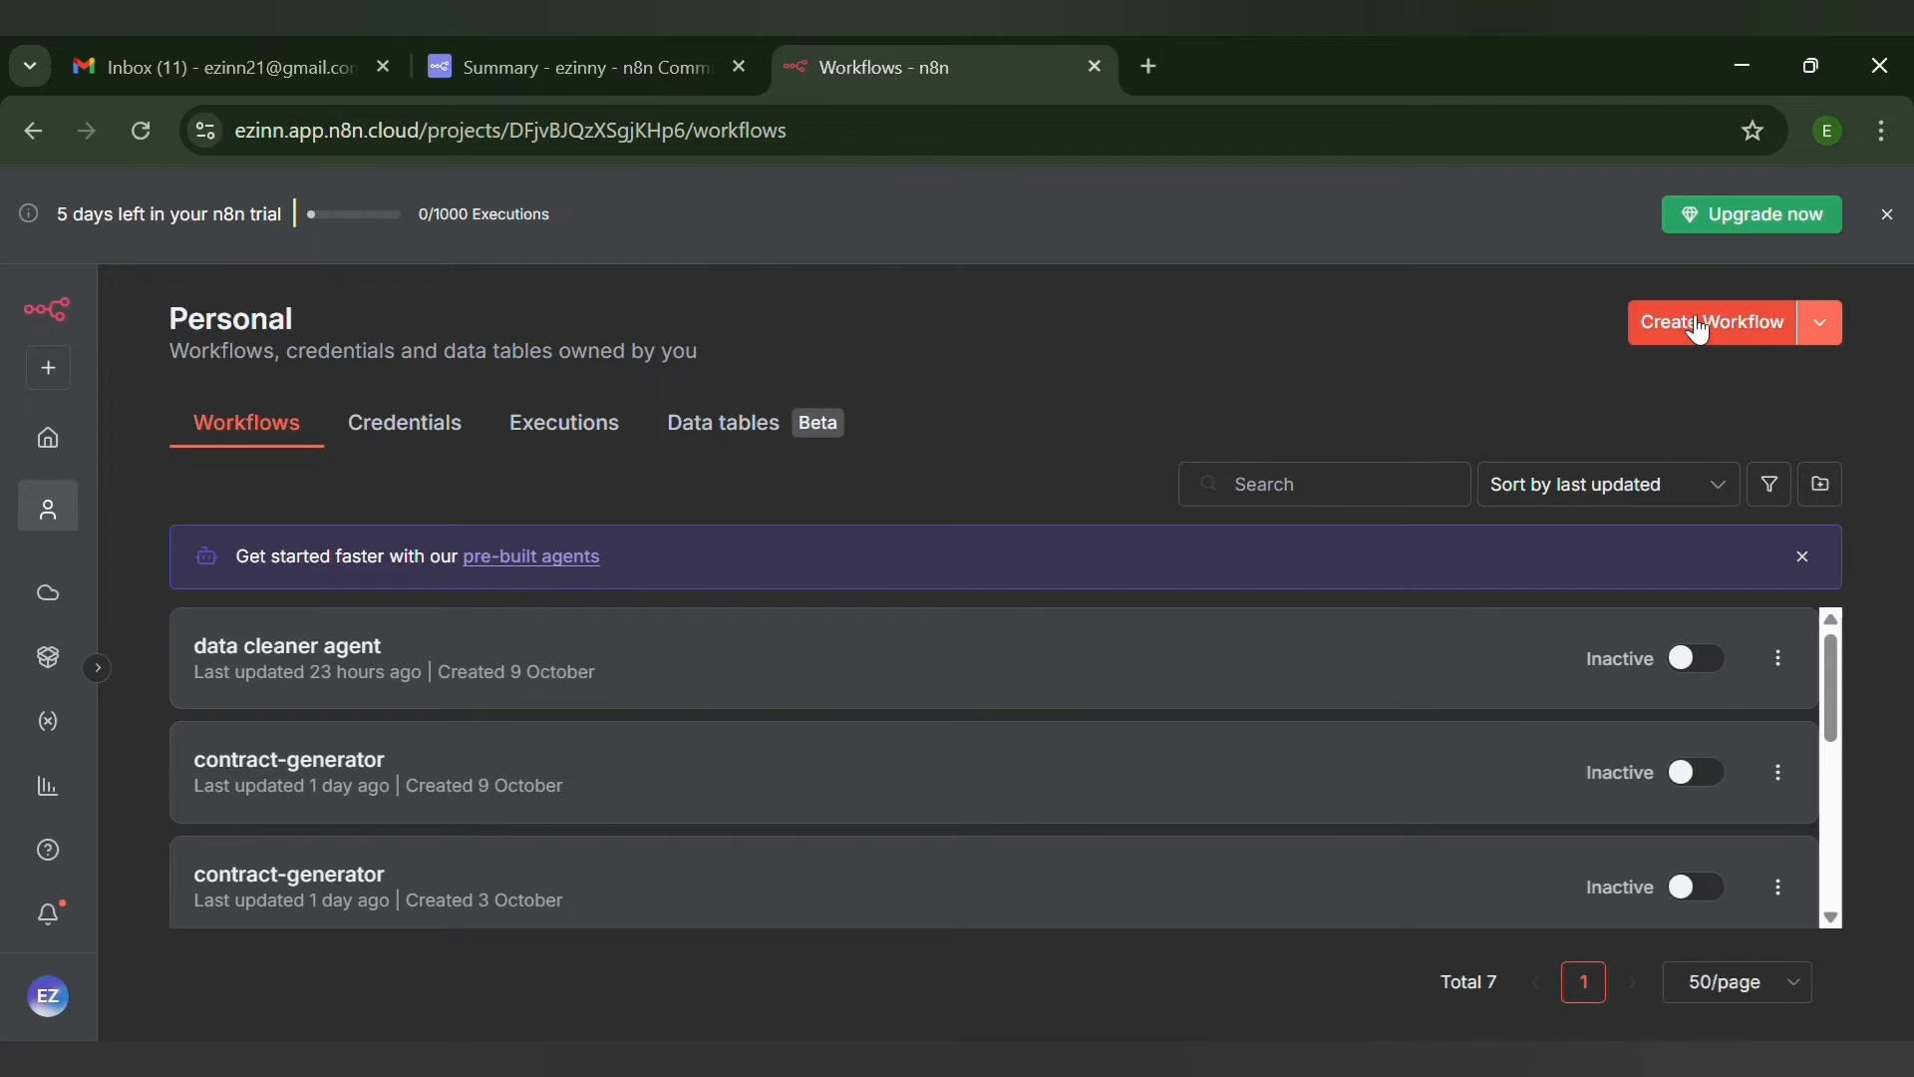
Switch to n8n and create a new workflow in the Personal project
click(1839, 344)
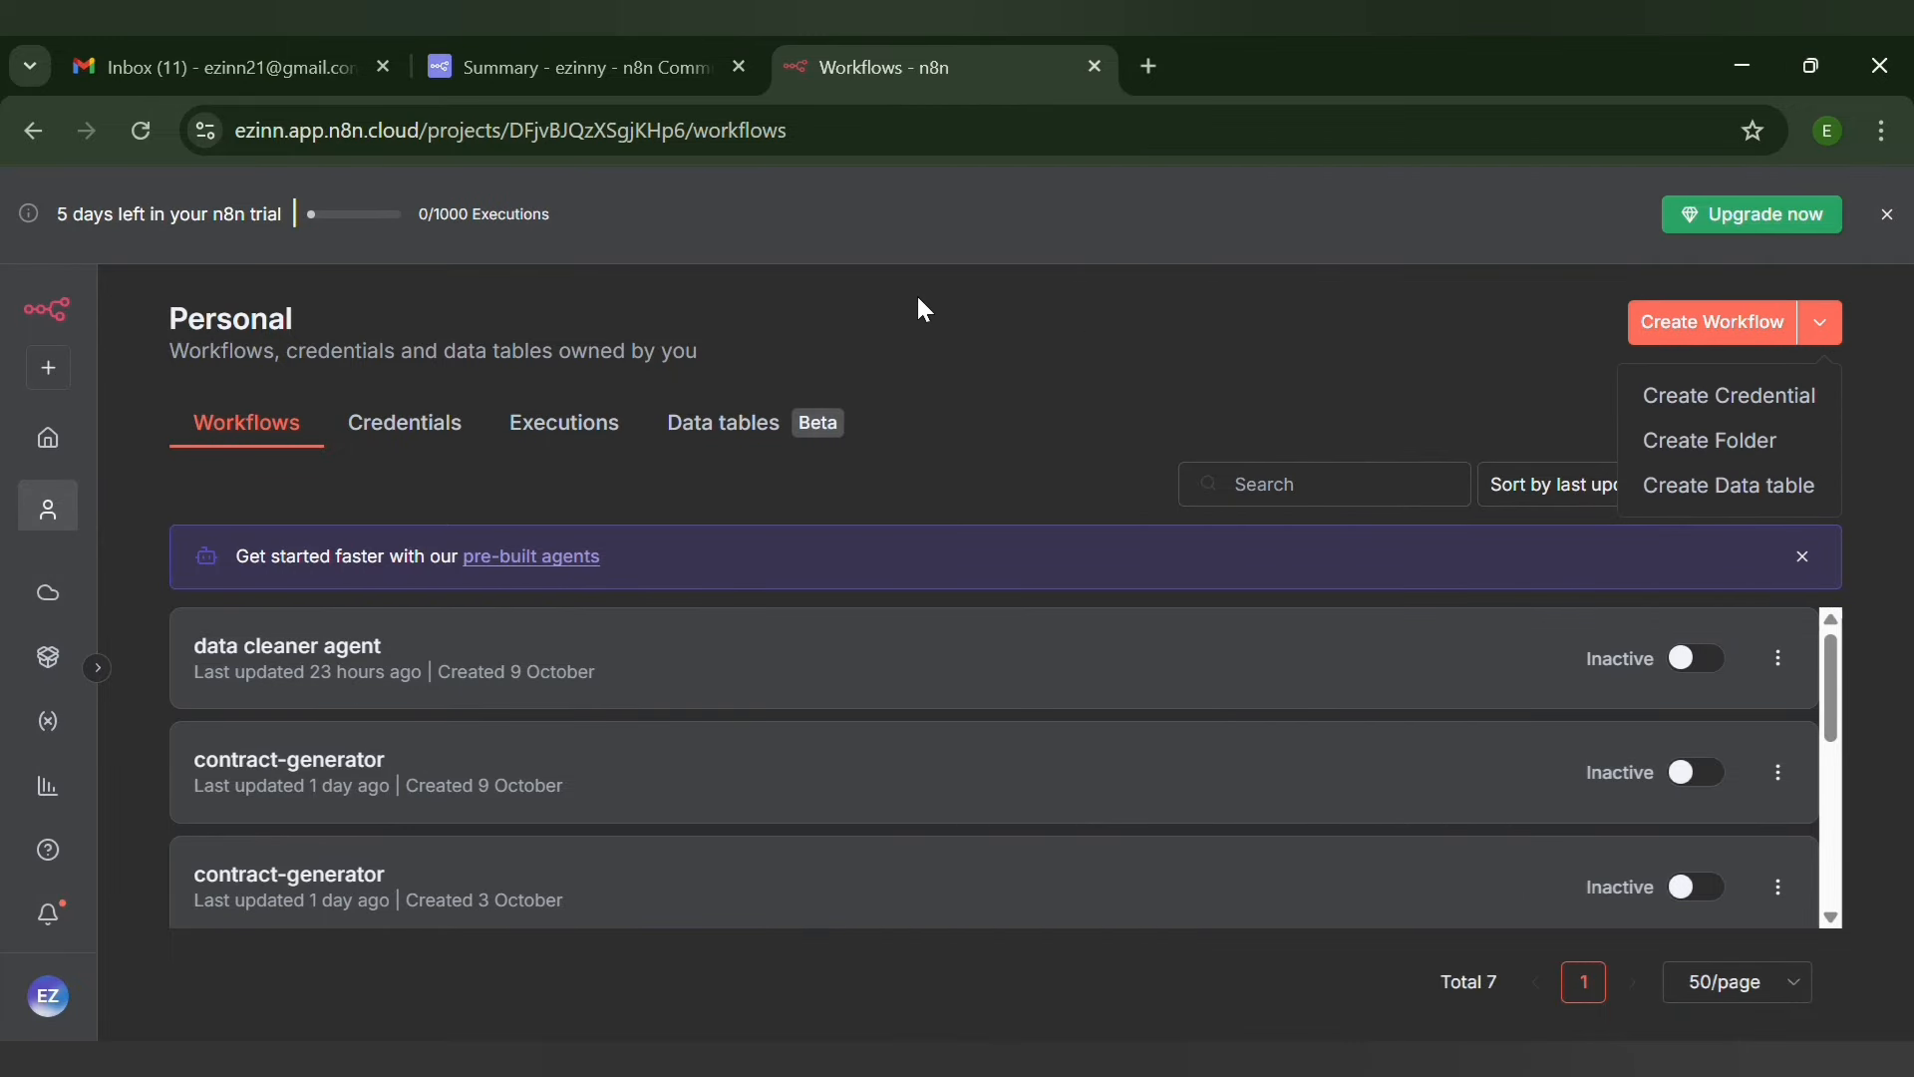
click(60, 379)
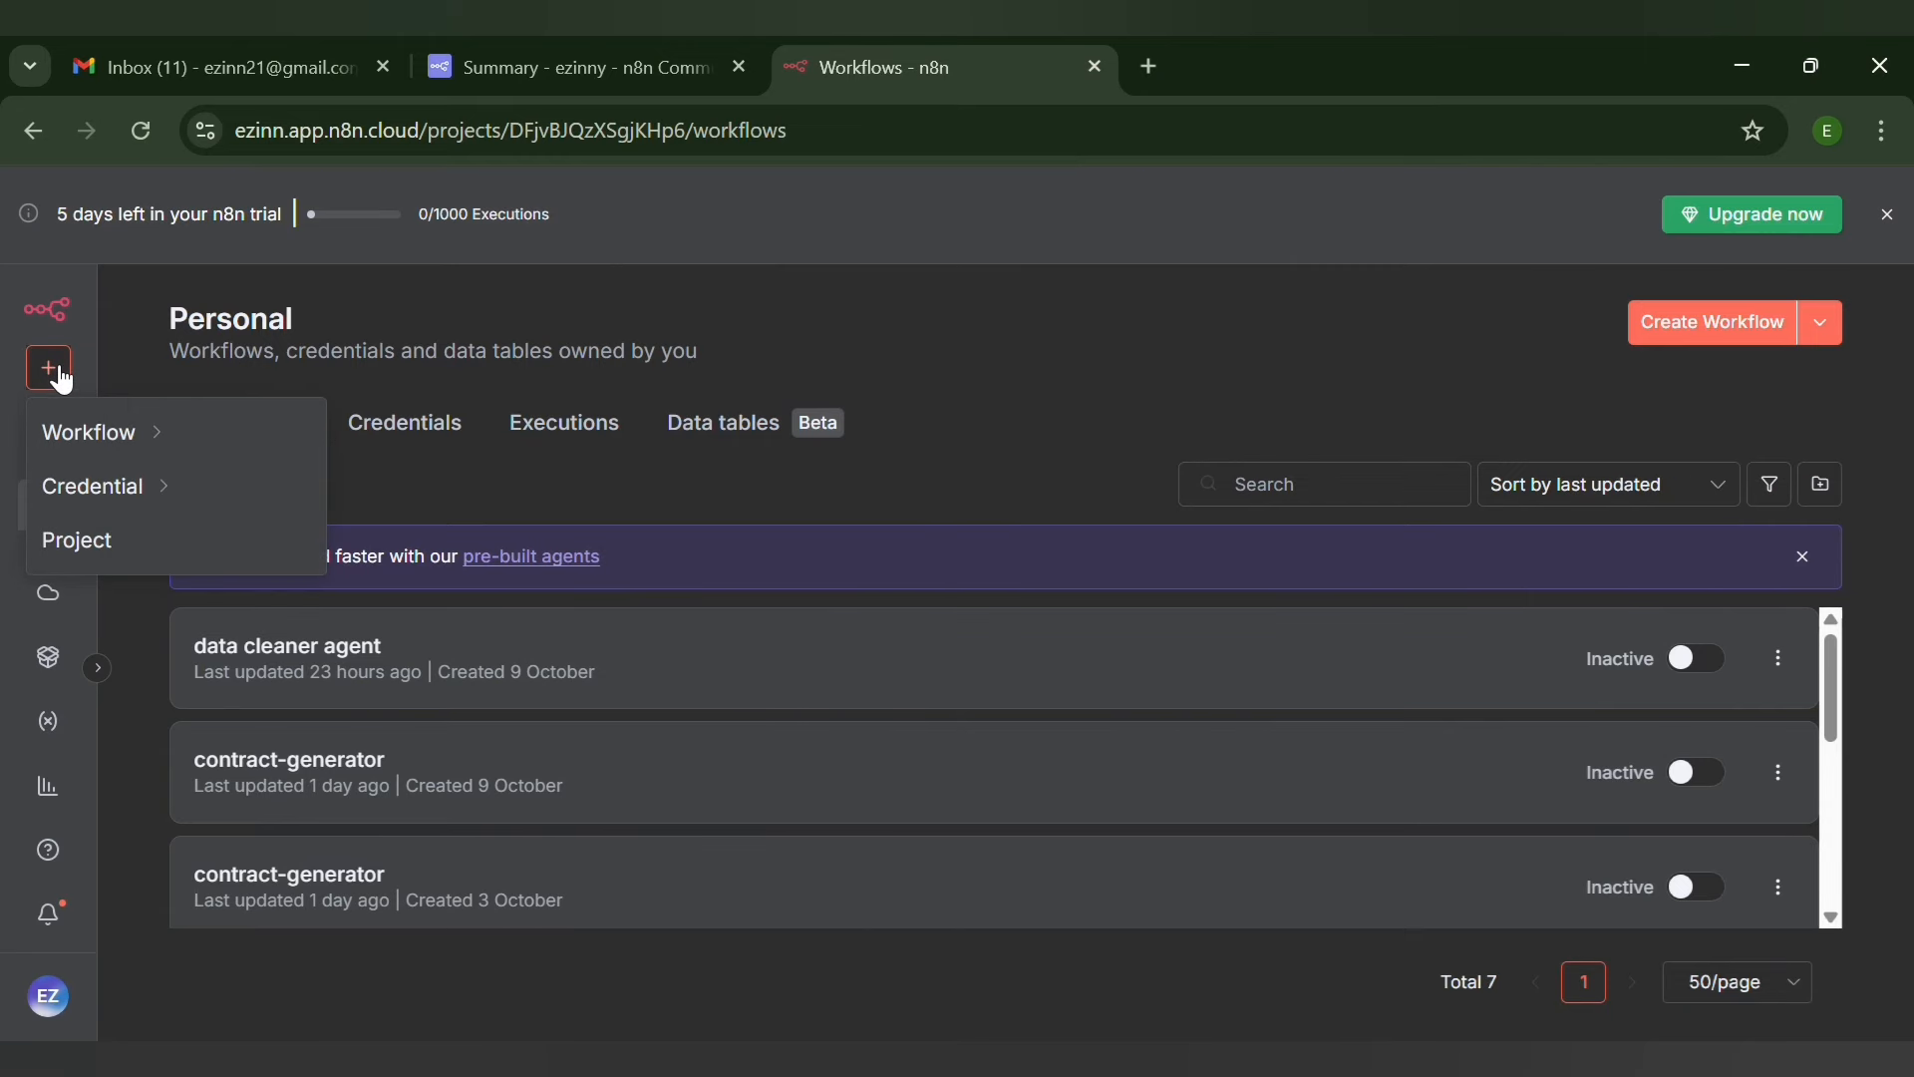
mouse_move(97, 431)
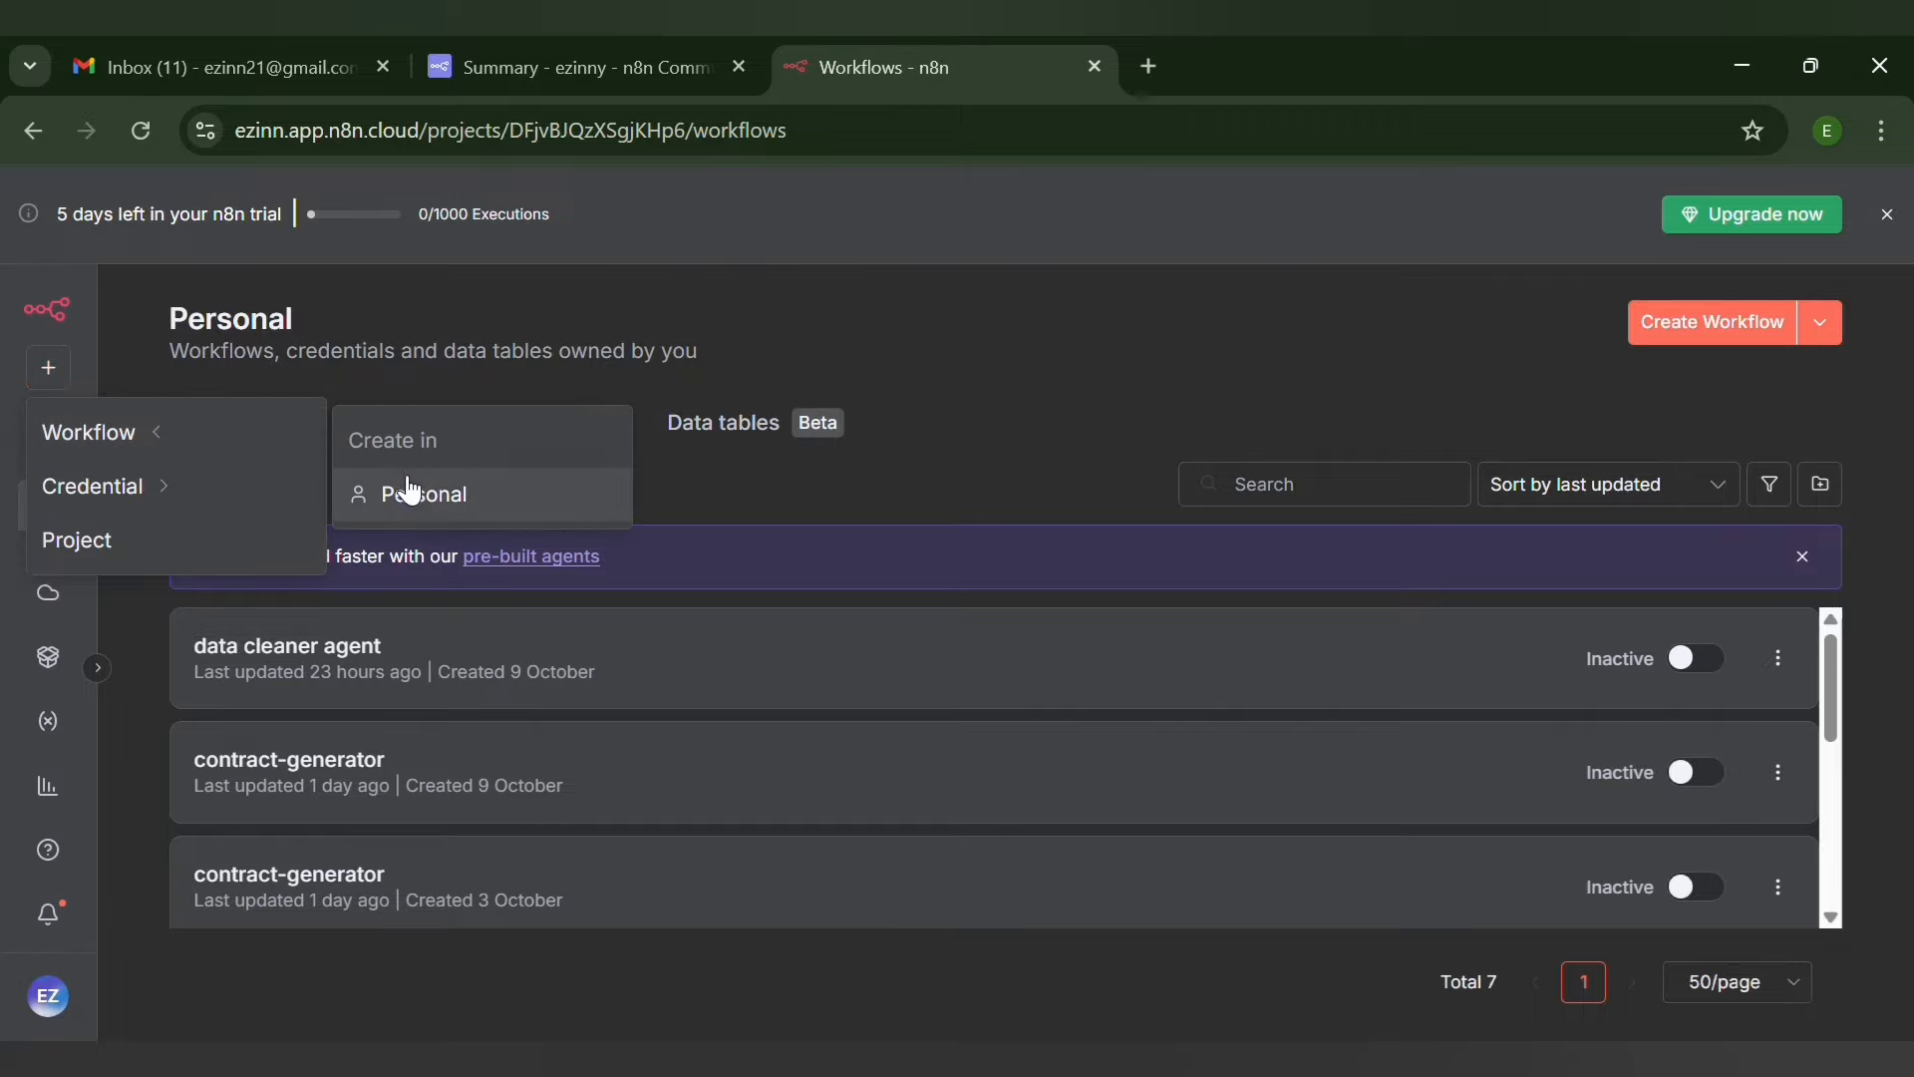
click(407, 516)
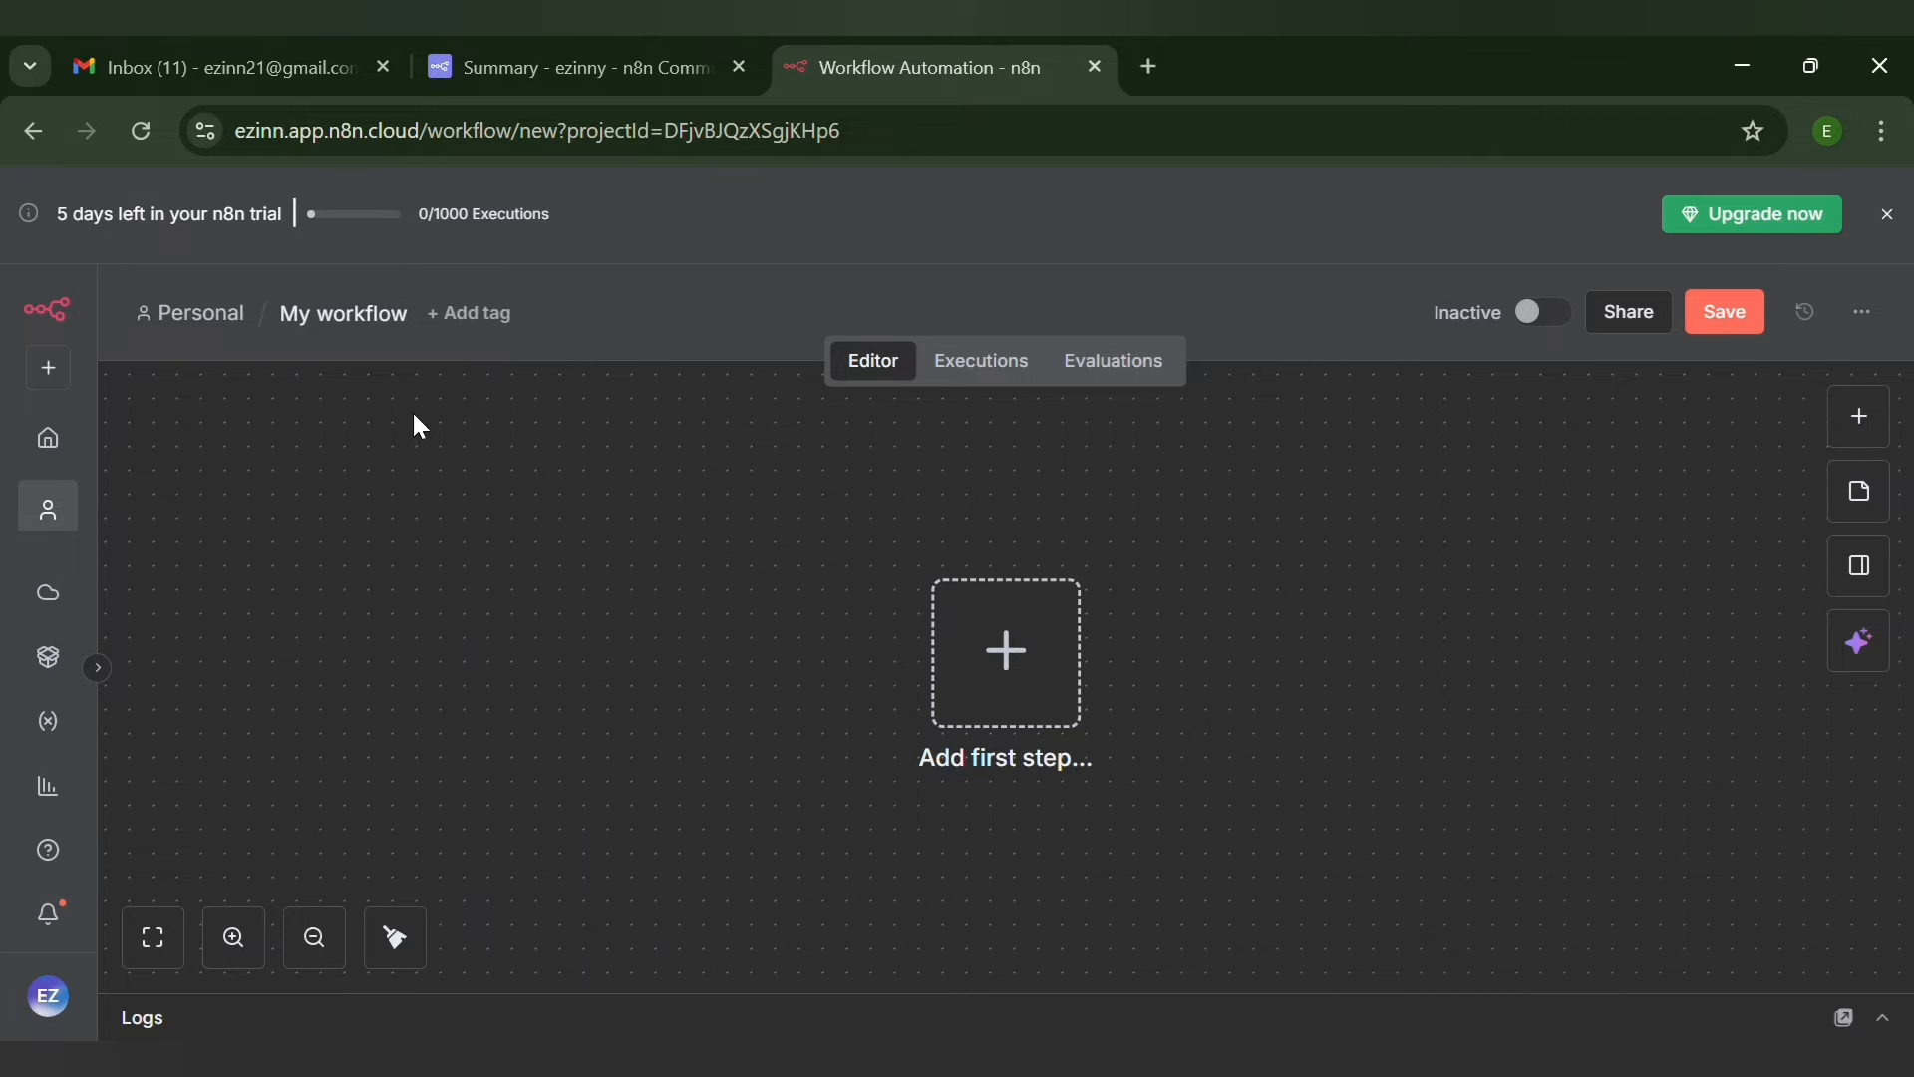
Rename the new workflow as "data cleaning agent"
click(399, 316)
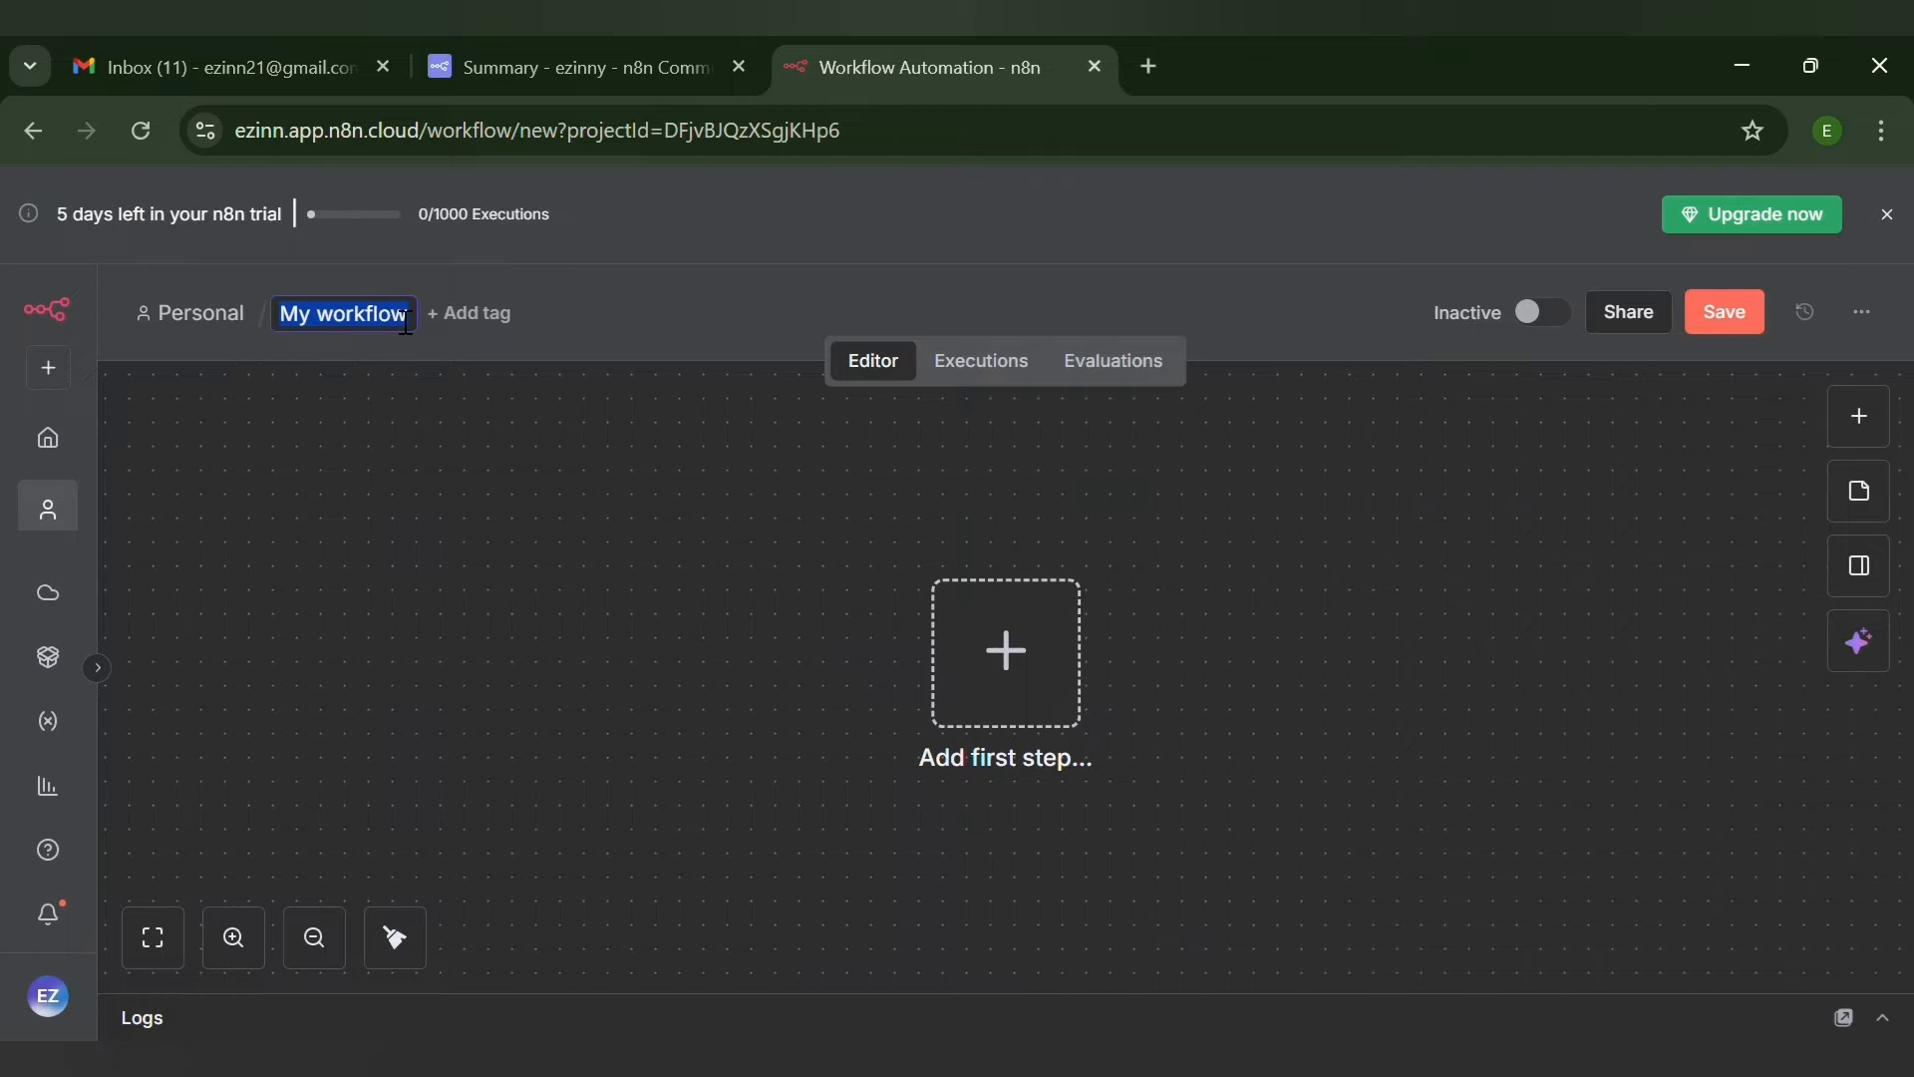
key(End)
key(BackSpace)
key(BackSpace)
key(BackSpace)
key(BackSpace)
key(BackSpace)
key(BackSpace)
key(BackSpace)
key(BackSpace)
key(BackSpace)
key(BackSpace)
key(BackSpace)
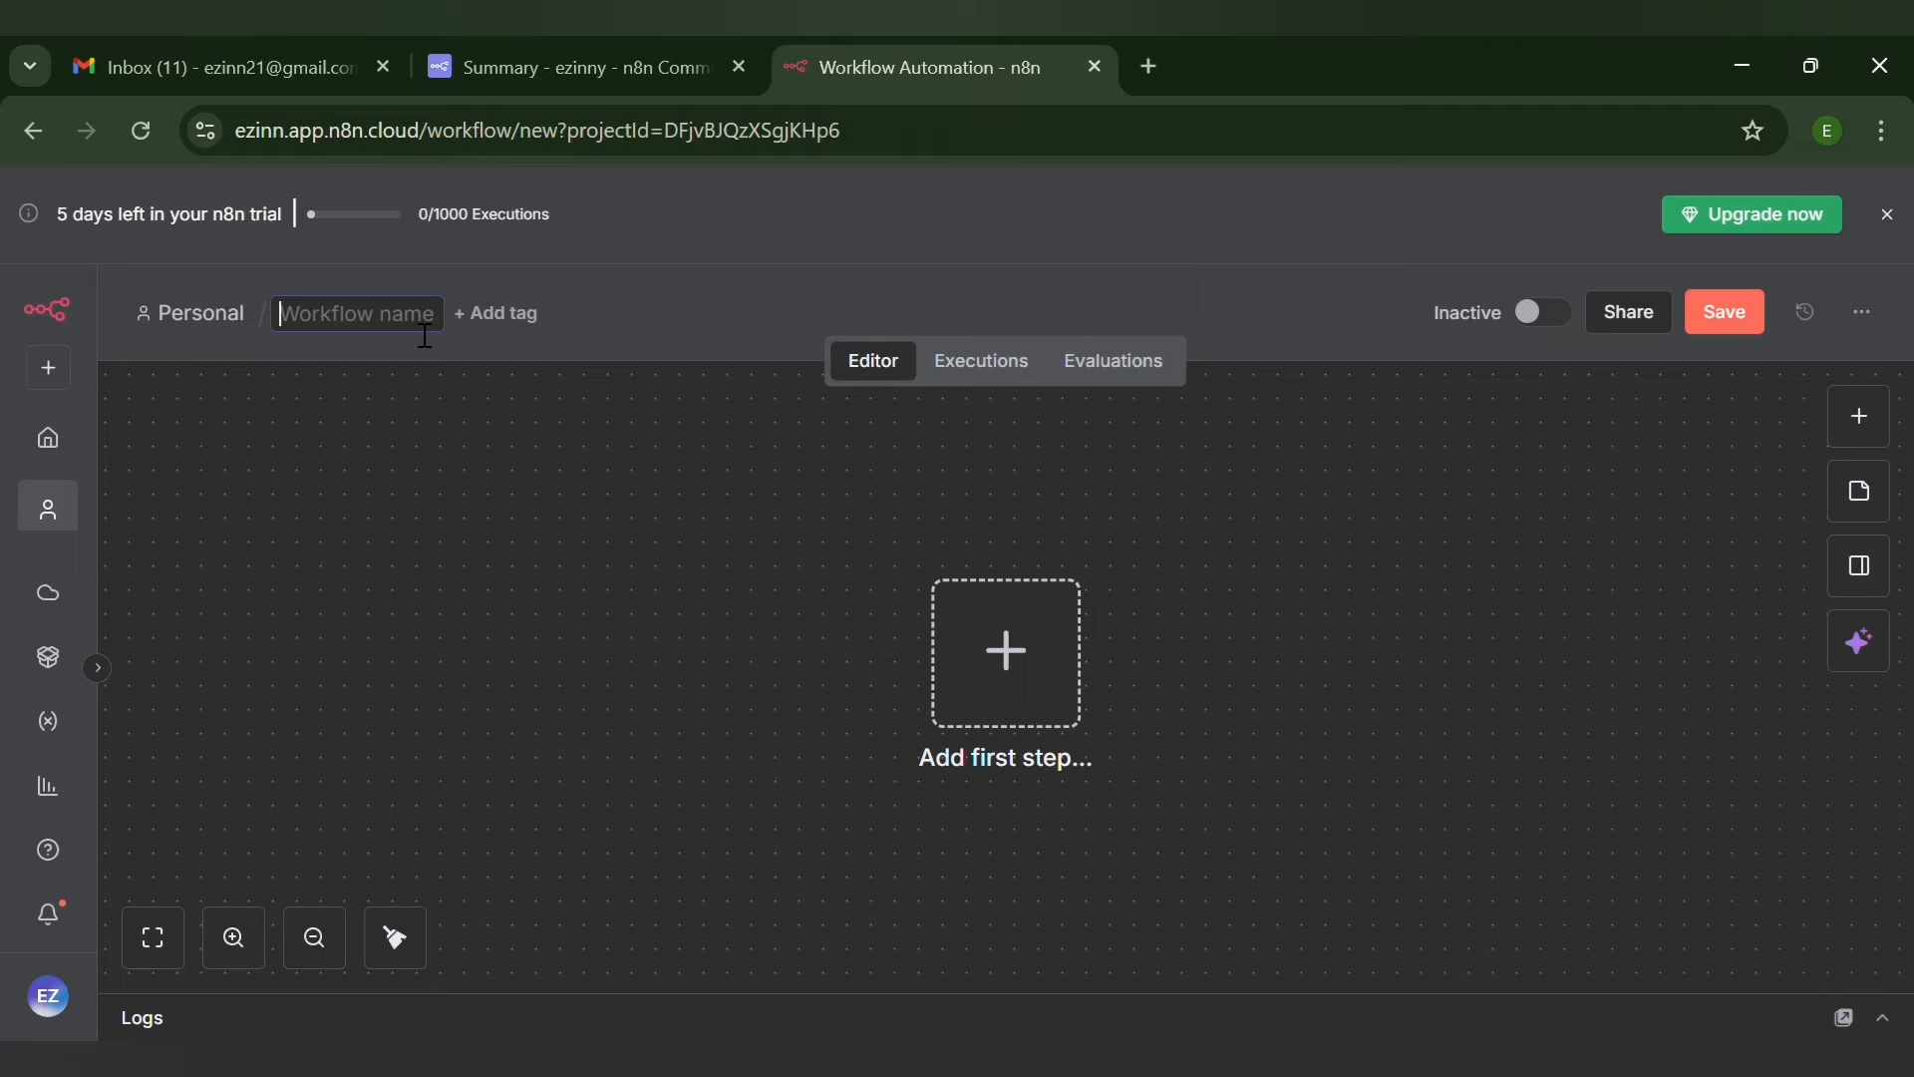
text(data)
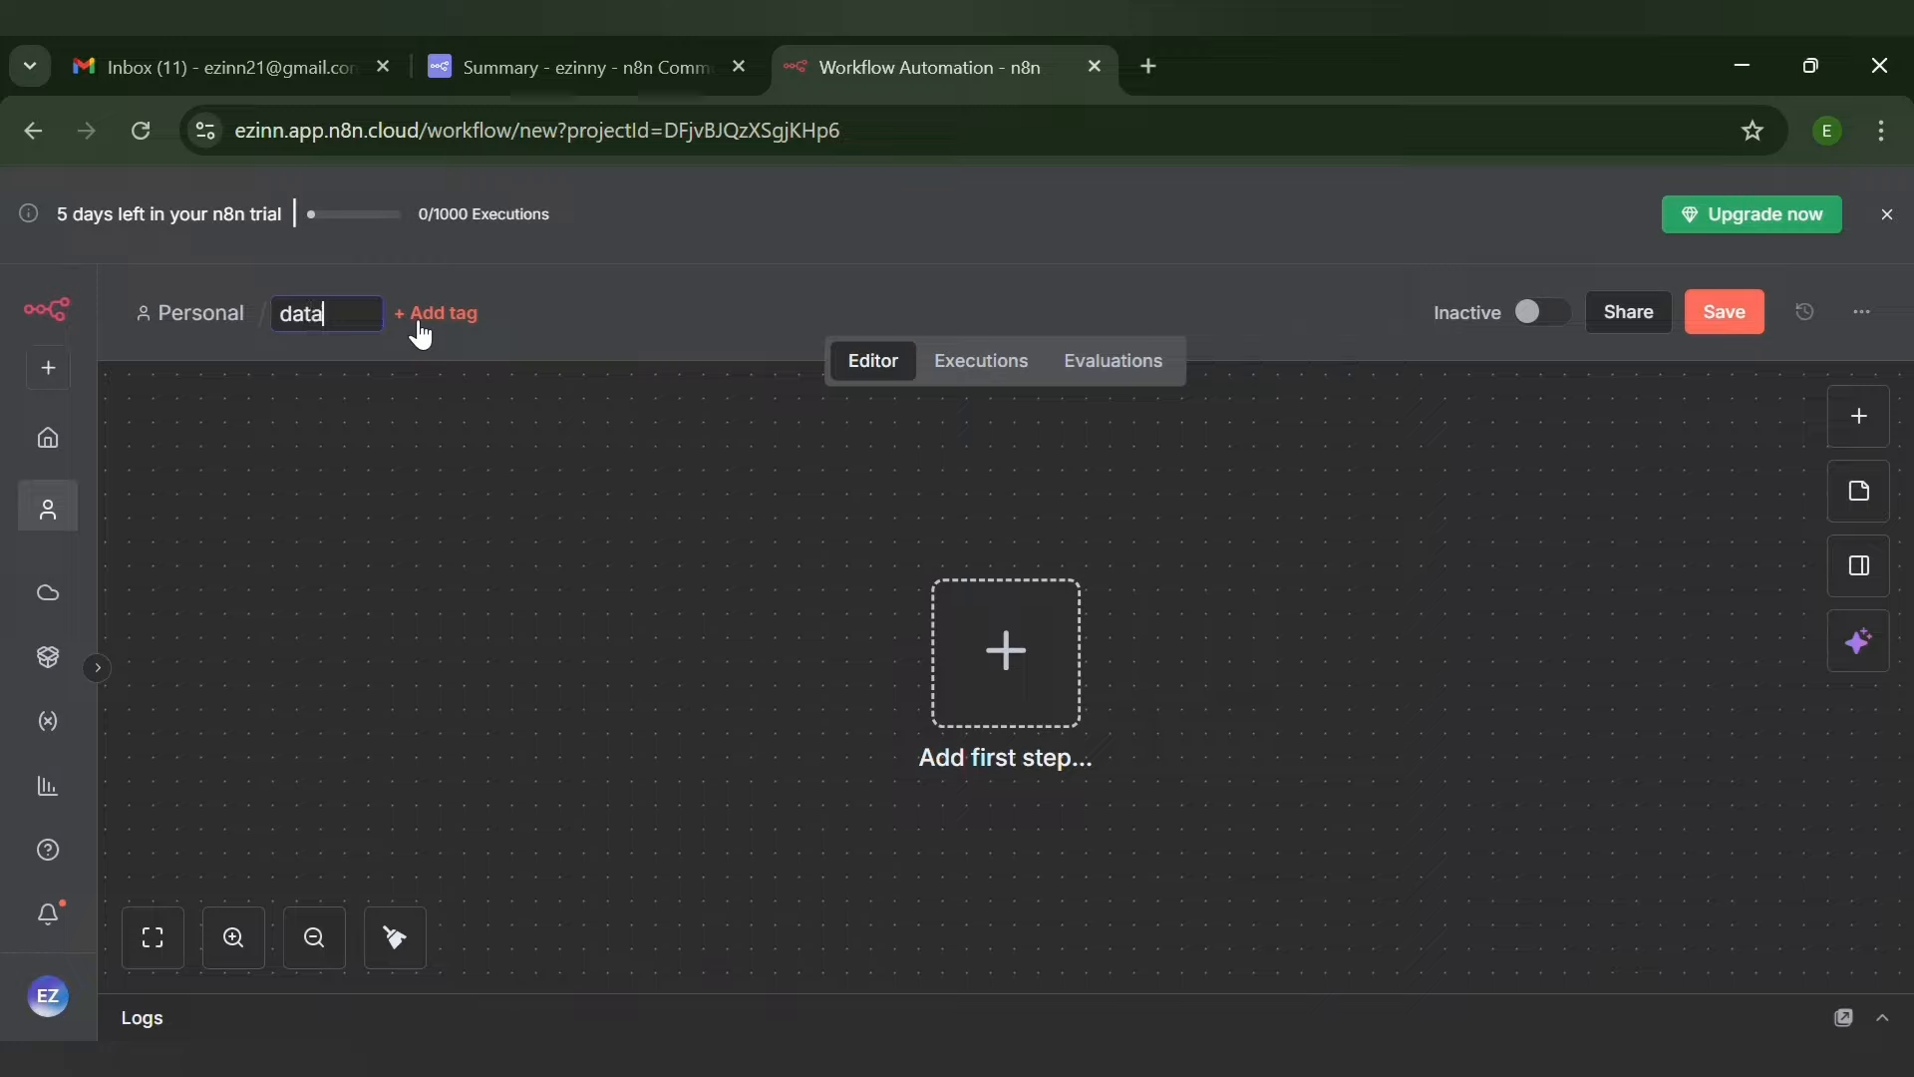
text( cleaning)
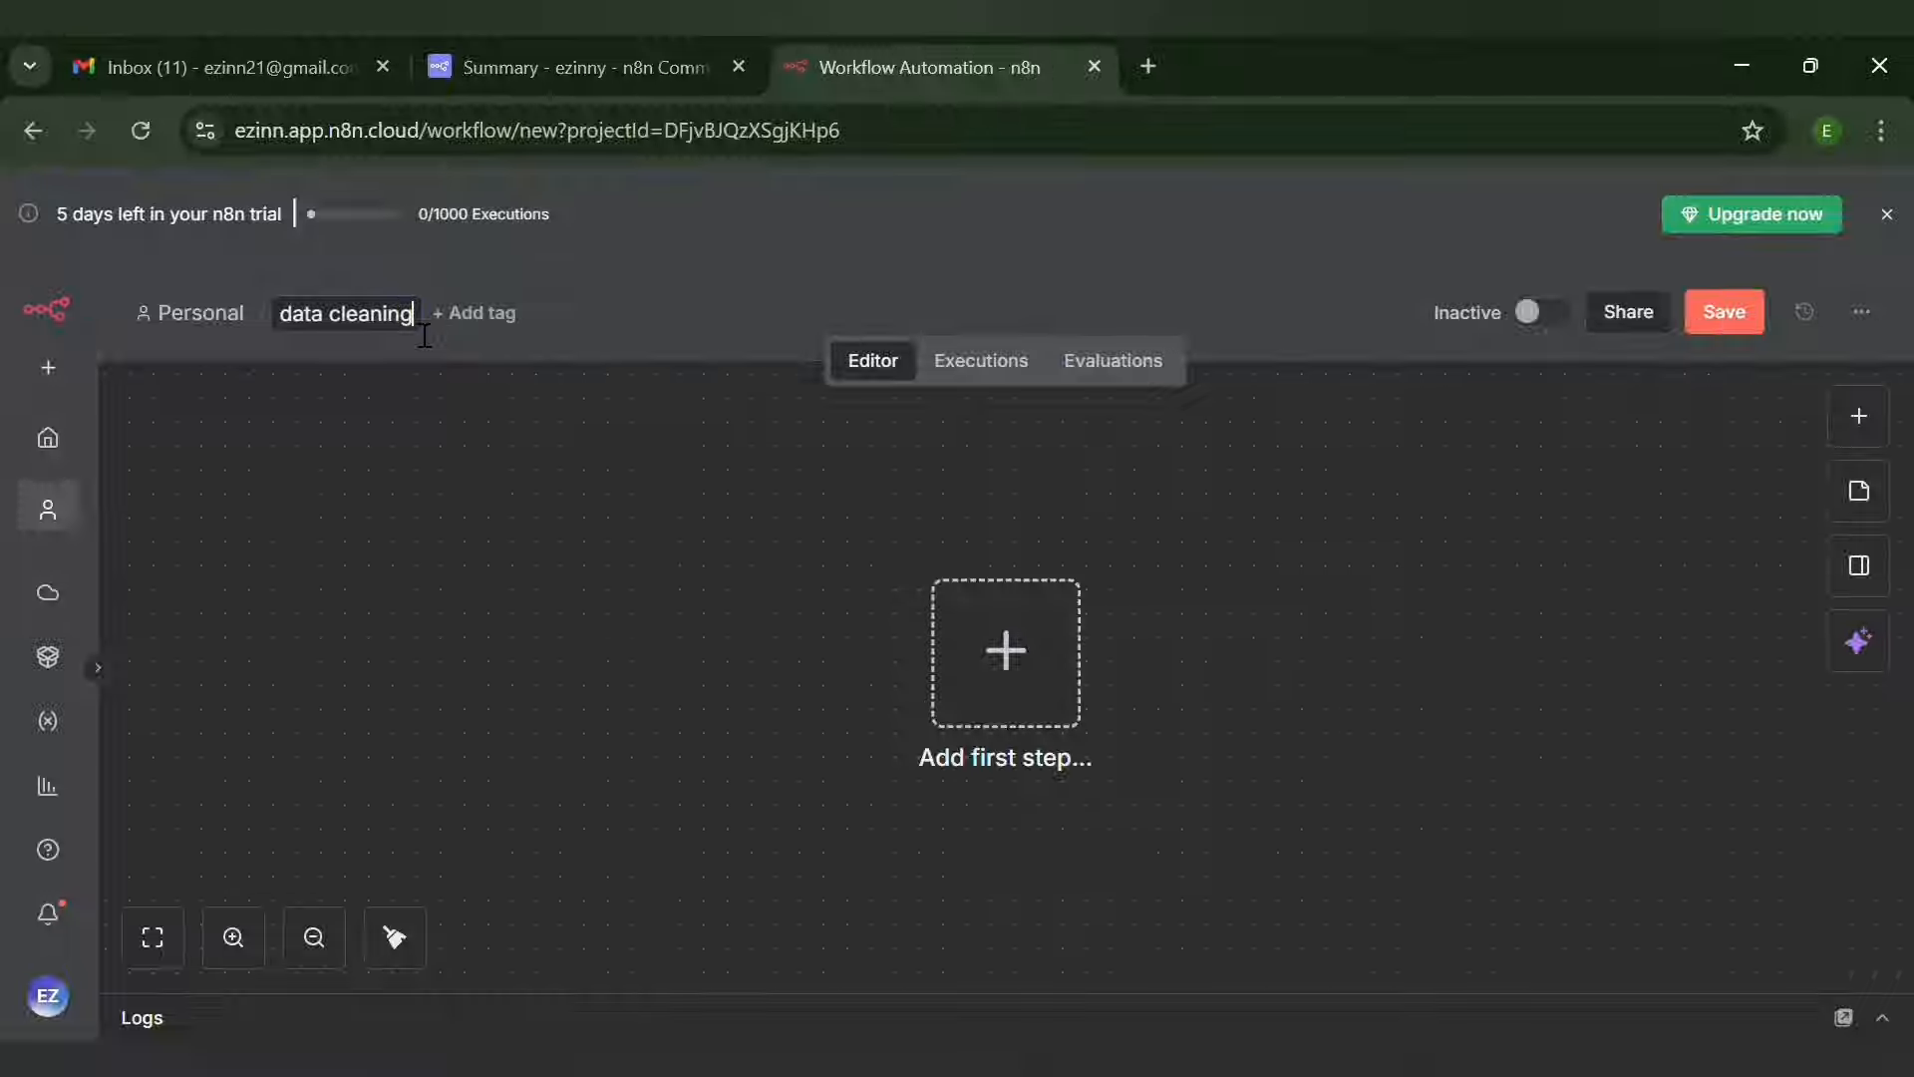
text( agent)
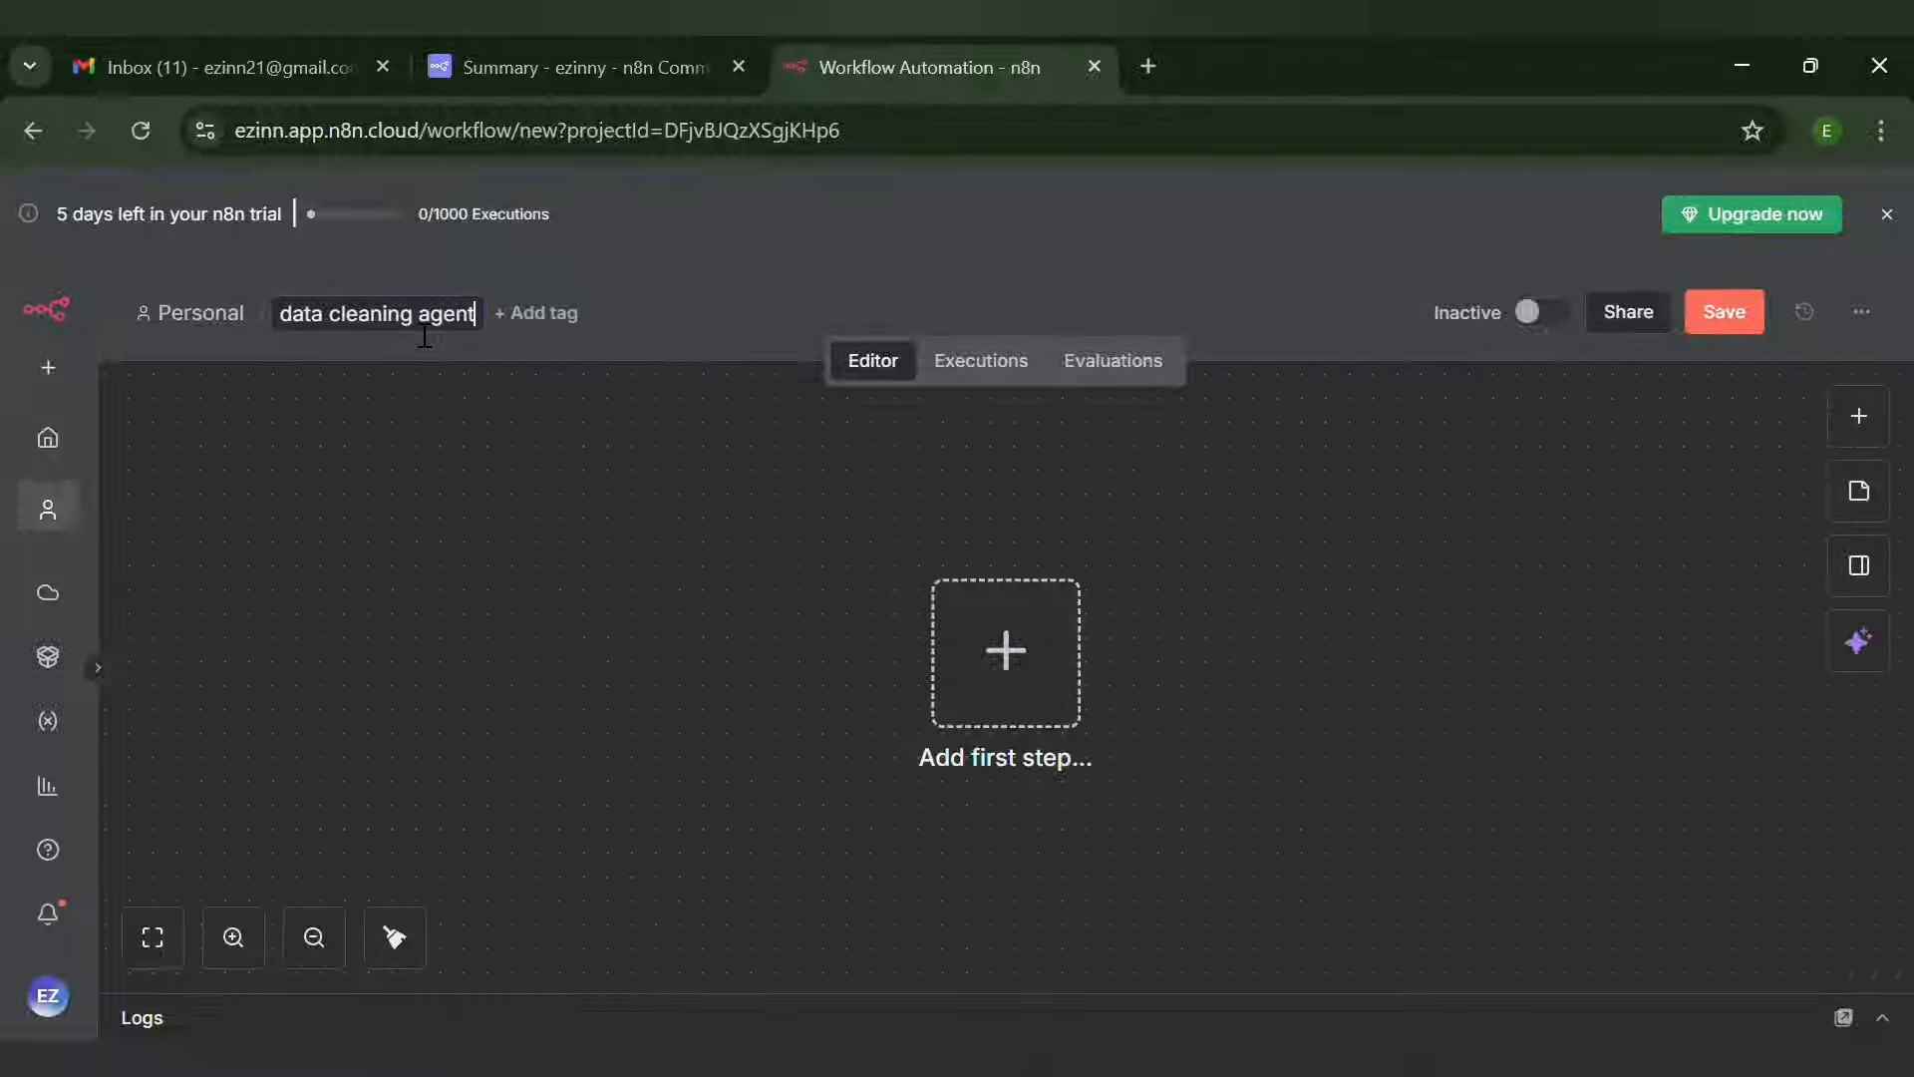
key(Return)
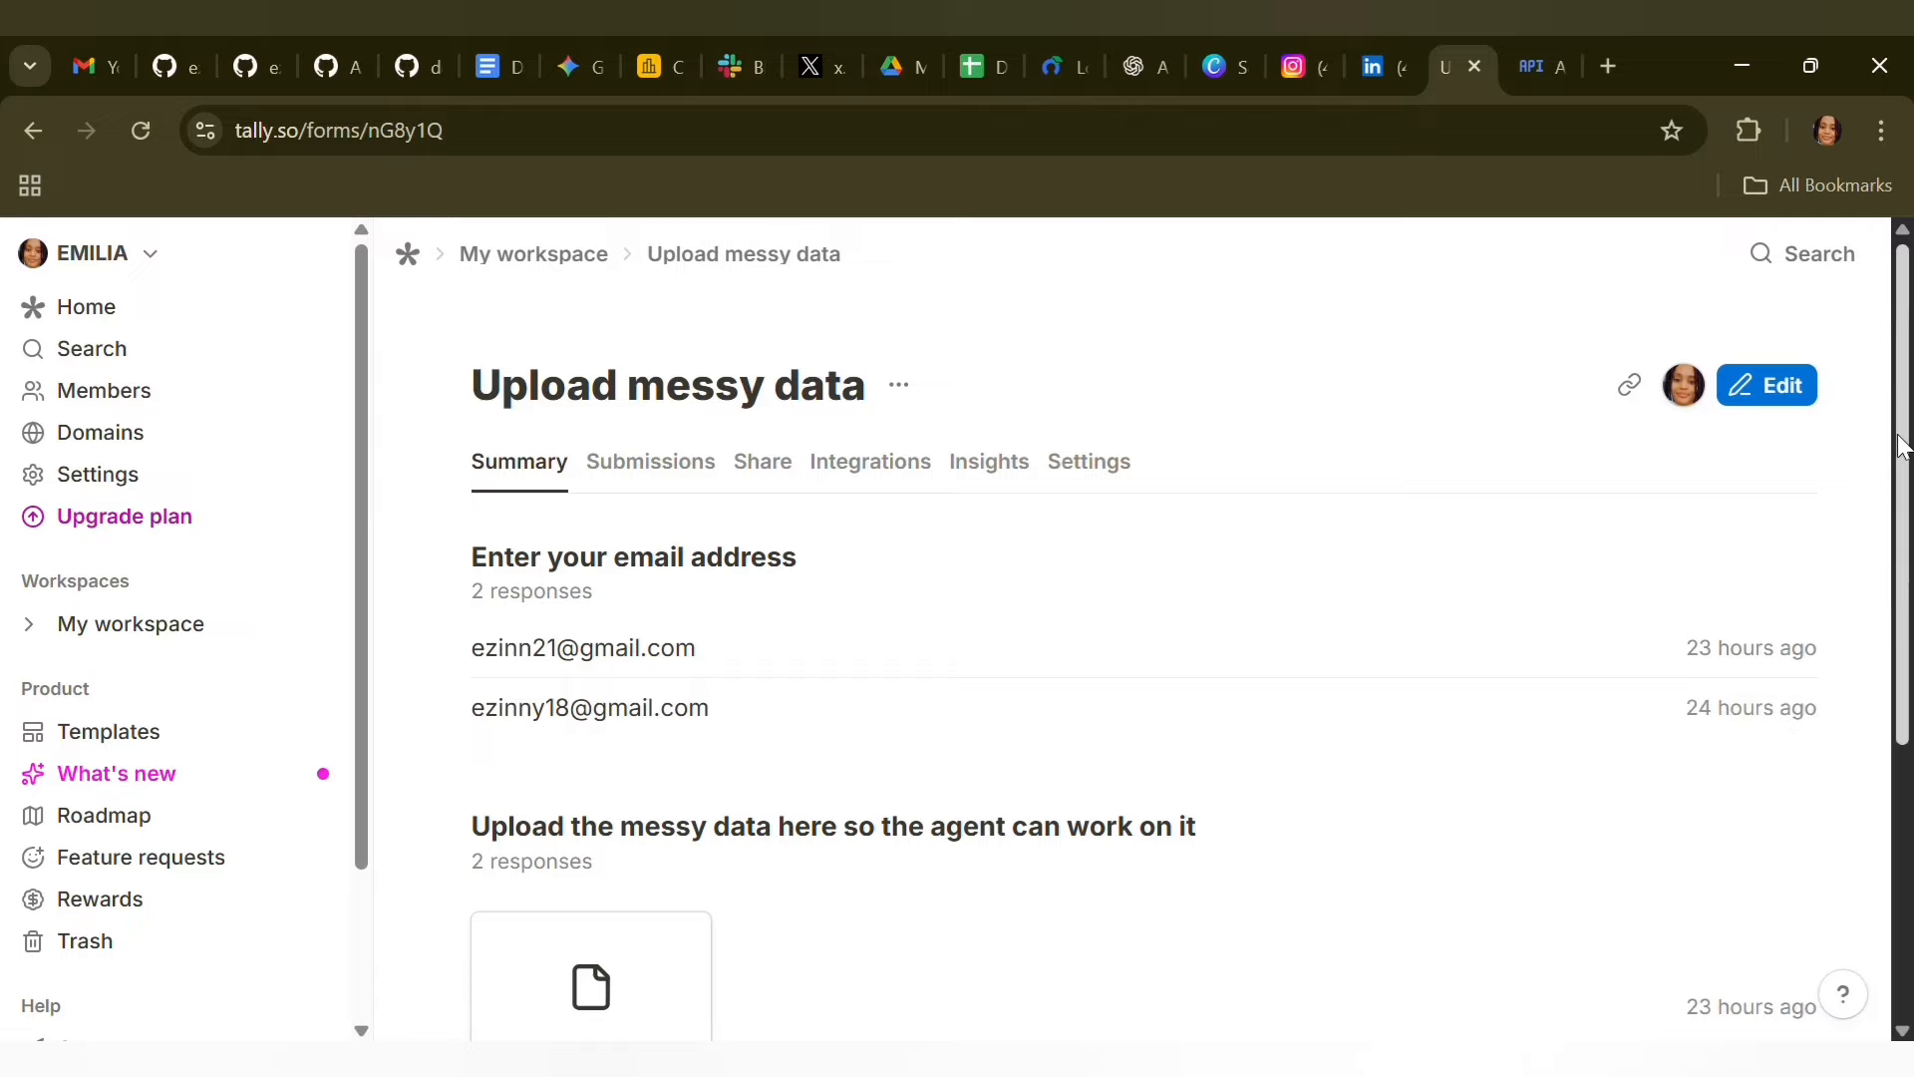
Switch back to Tally and look over the email address and file upload questions of the "Upload messy data" form
scroll(1901, 438, down, 5)
scroll(1888, 452, up, 5)
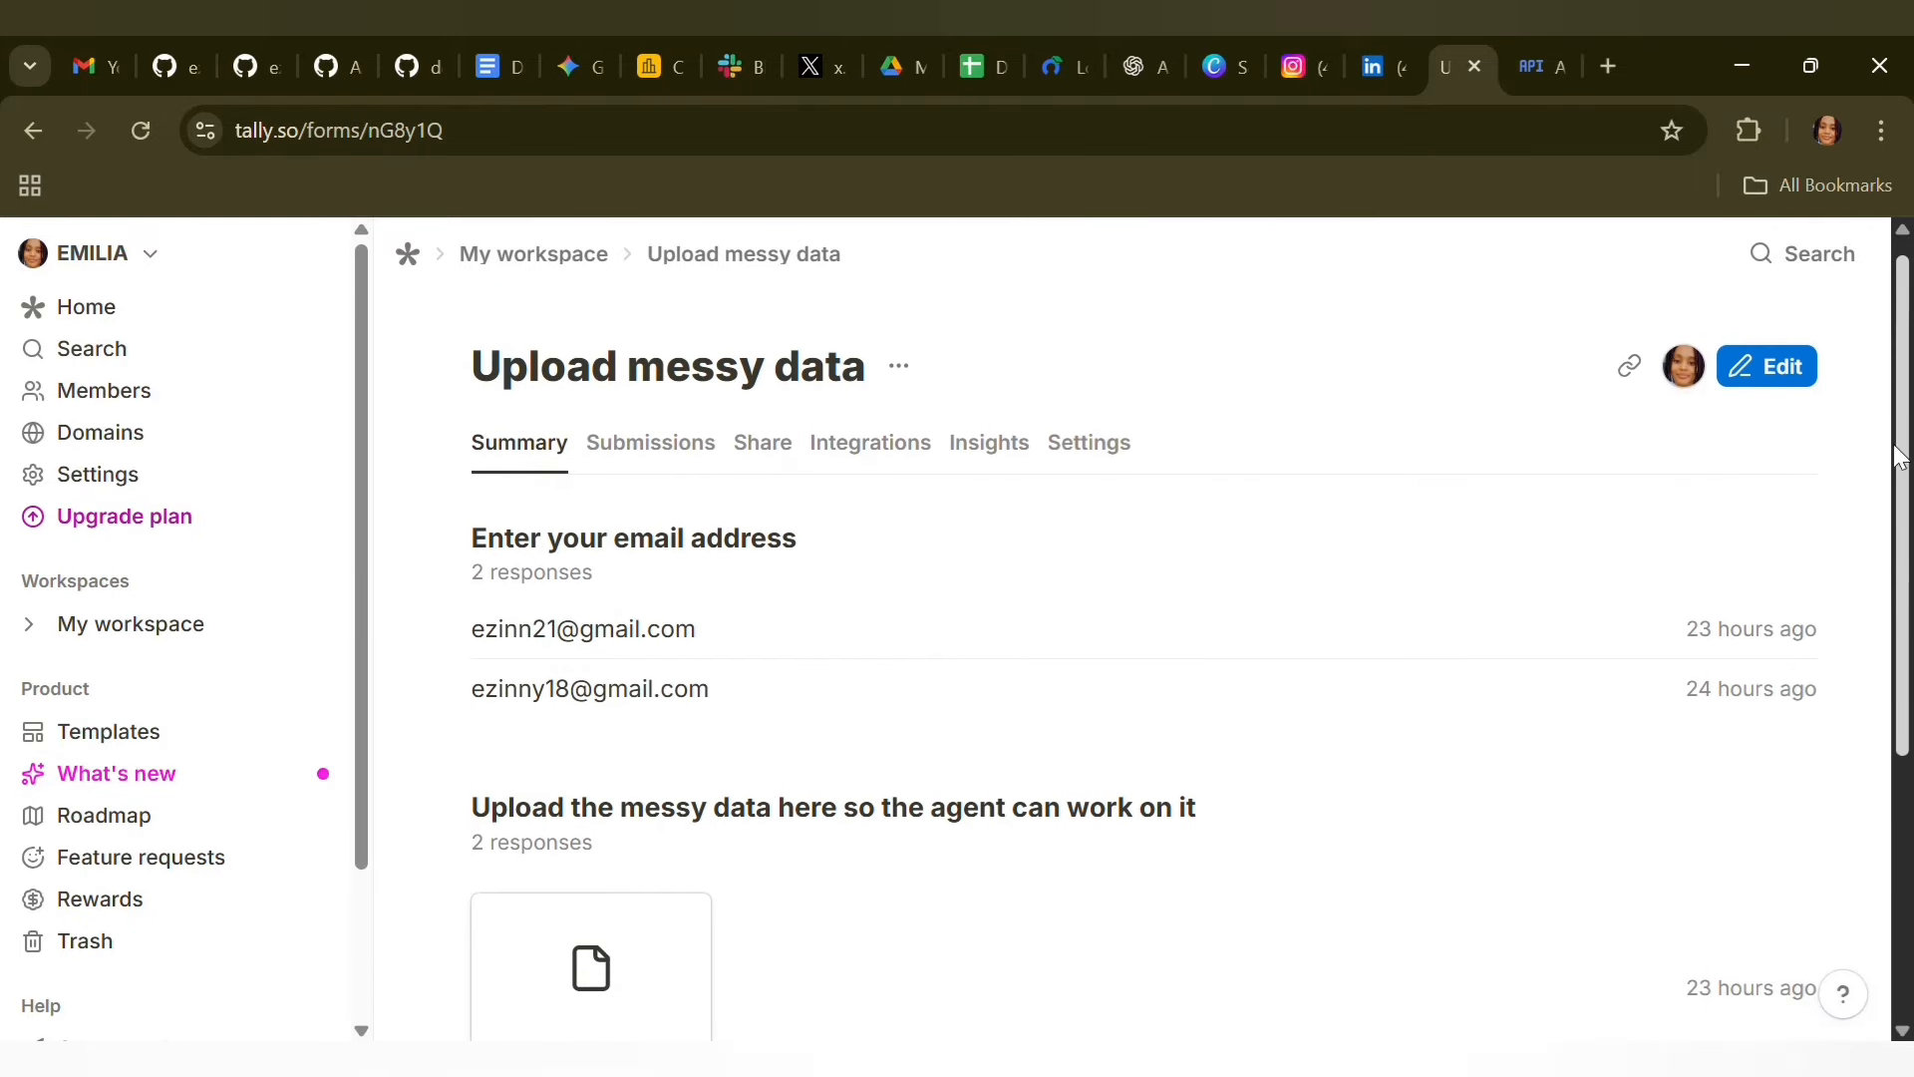
scroll(1888, 452, down, 5)
scroll(1897, 435, up, 5)
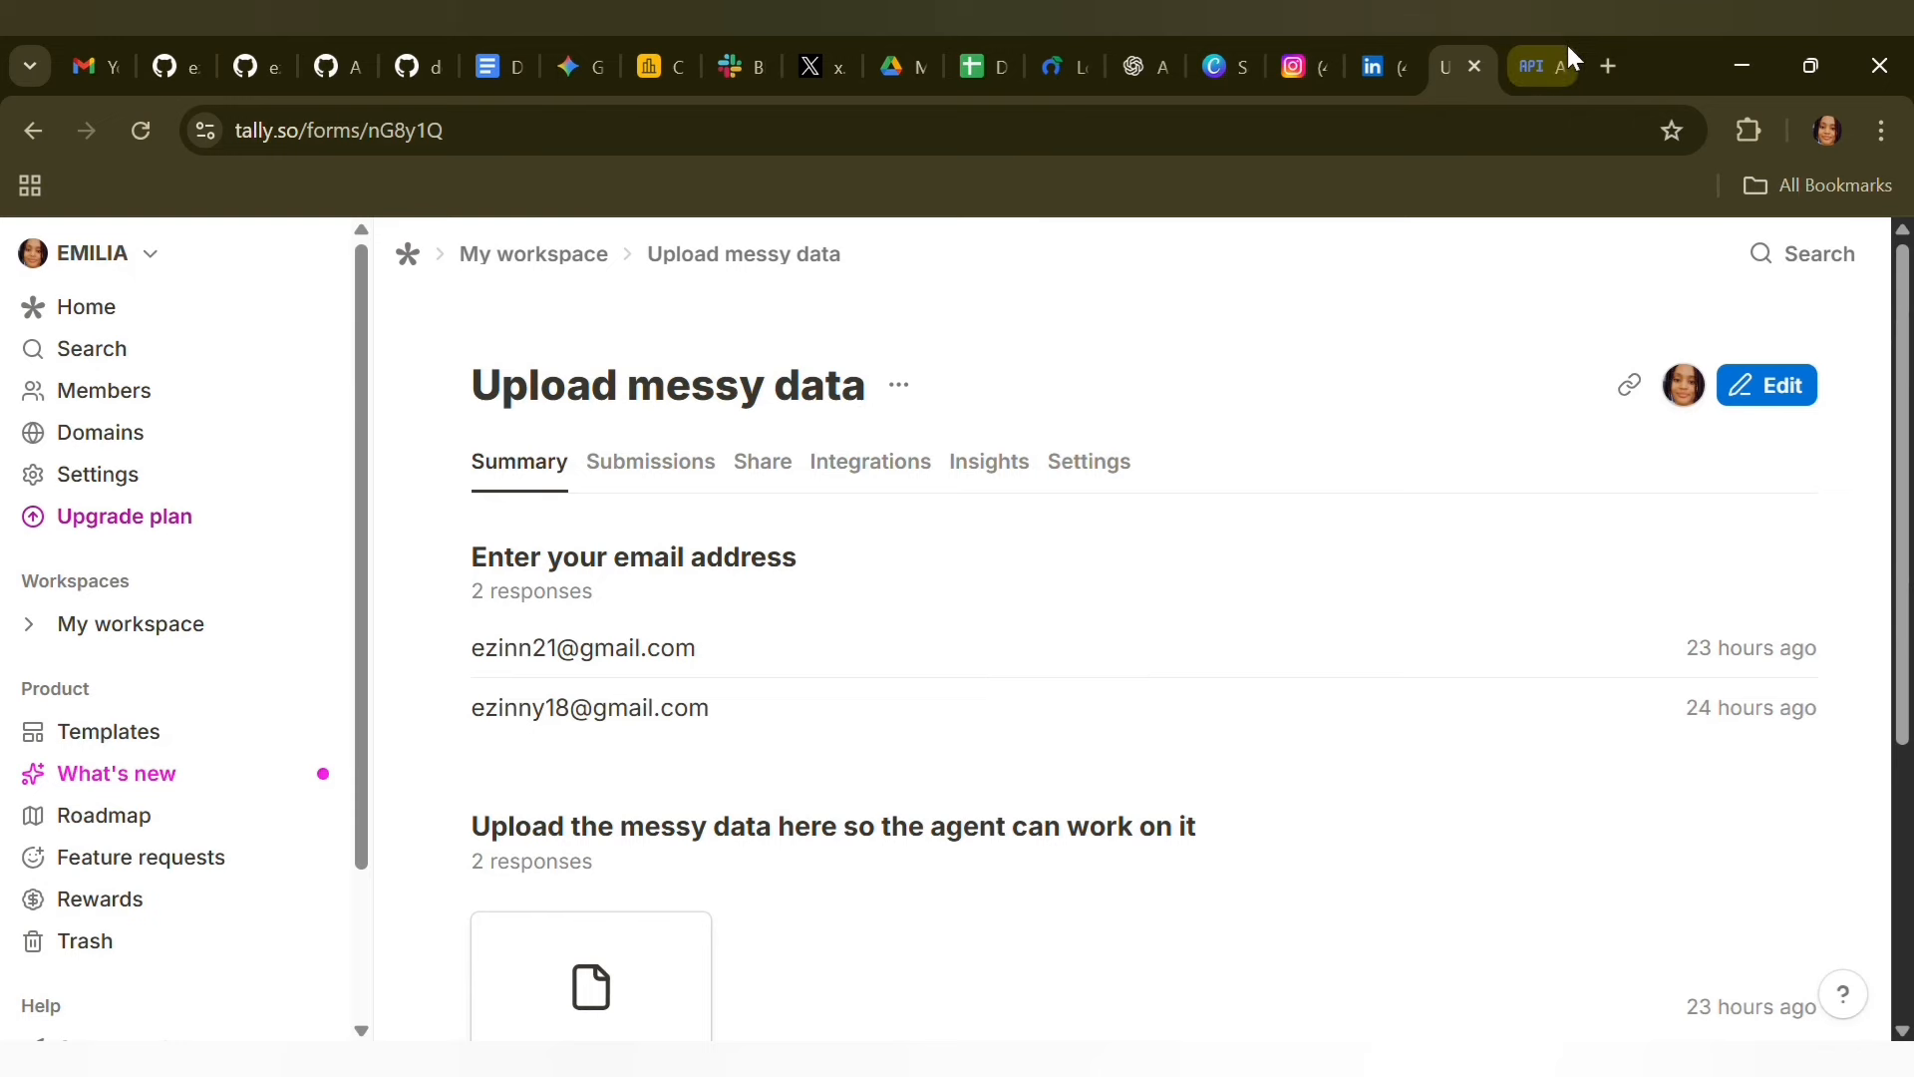
Switch to the Google Cloud console and open the API Library of the Crypto UI project
click(1537, 61)
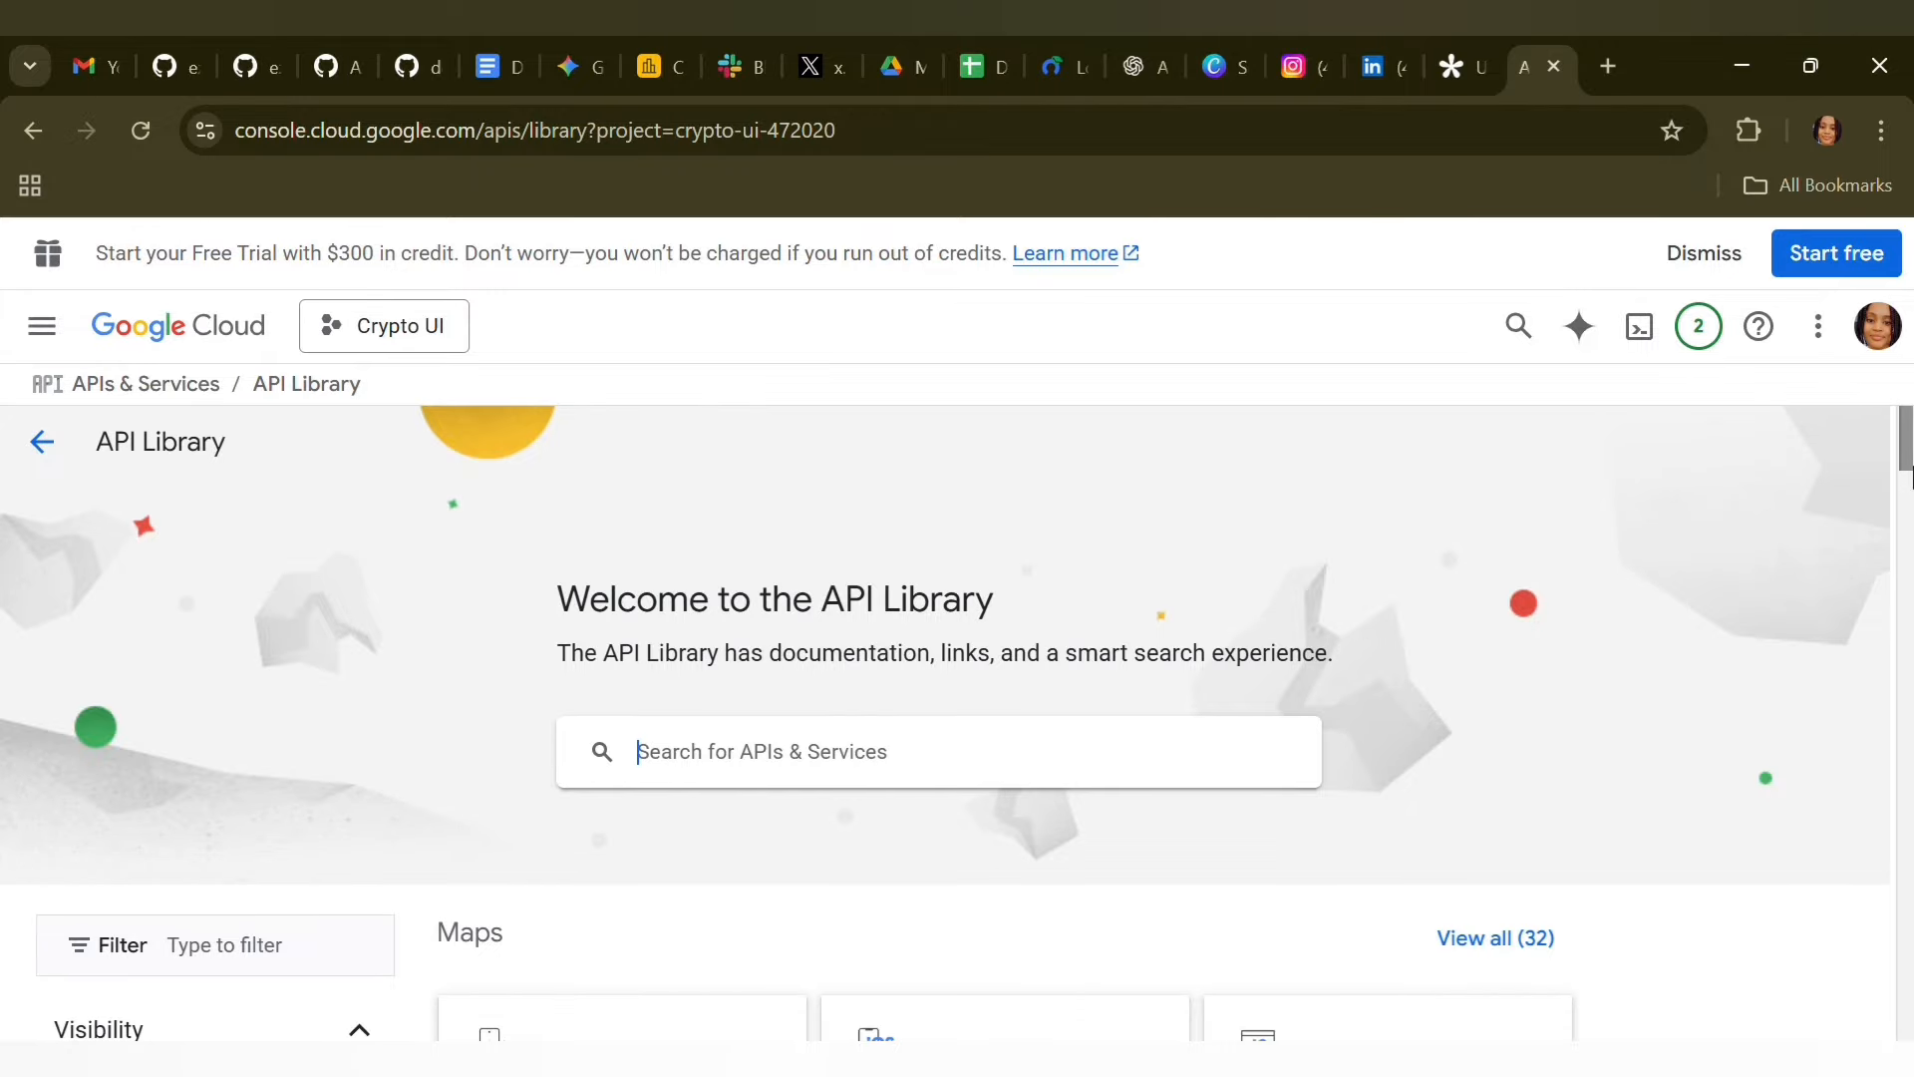
drag(1905, 439, 1905, 490)
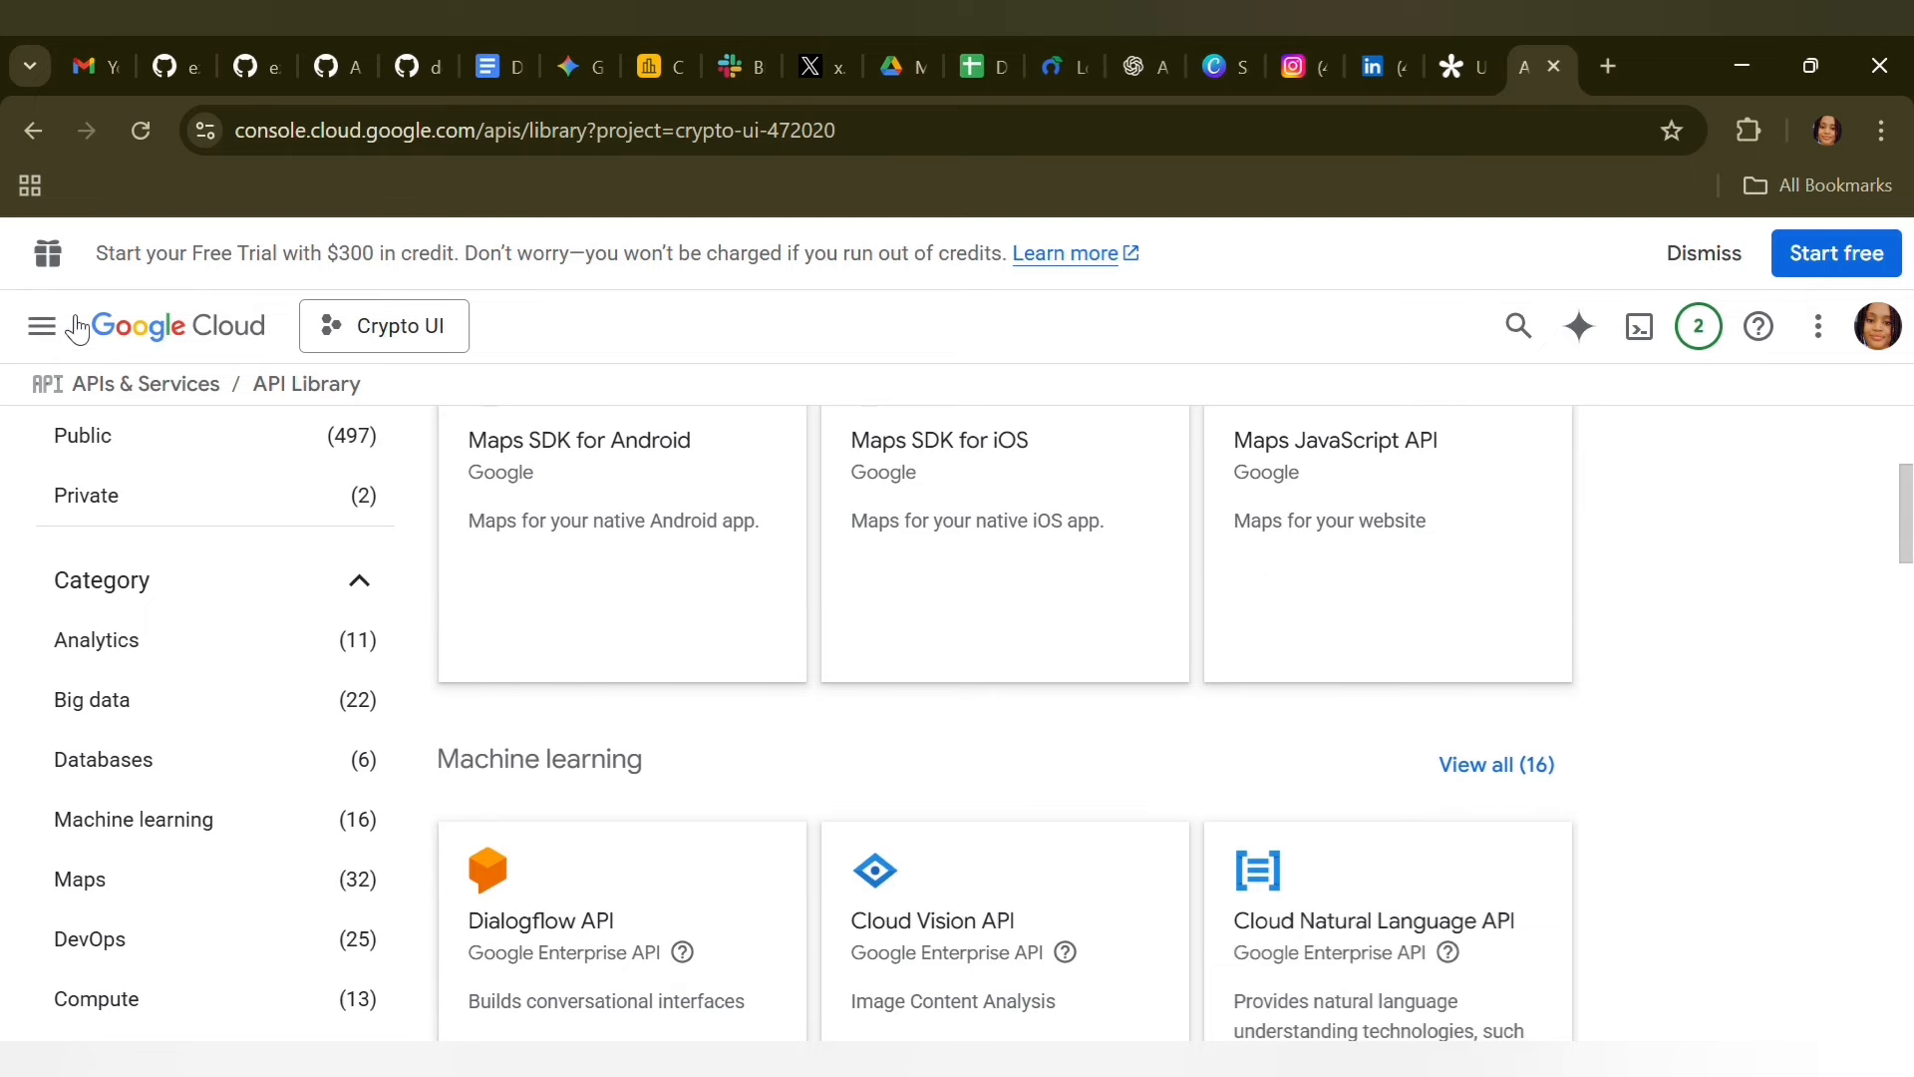
click(42, 326)
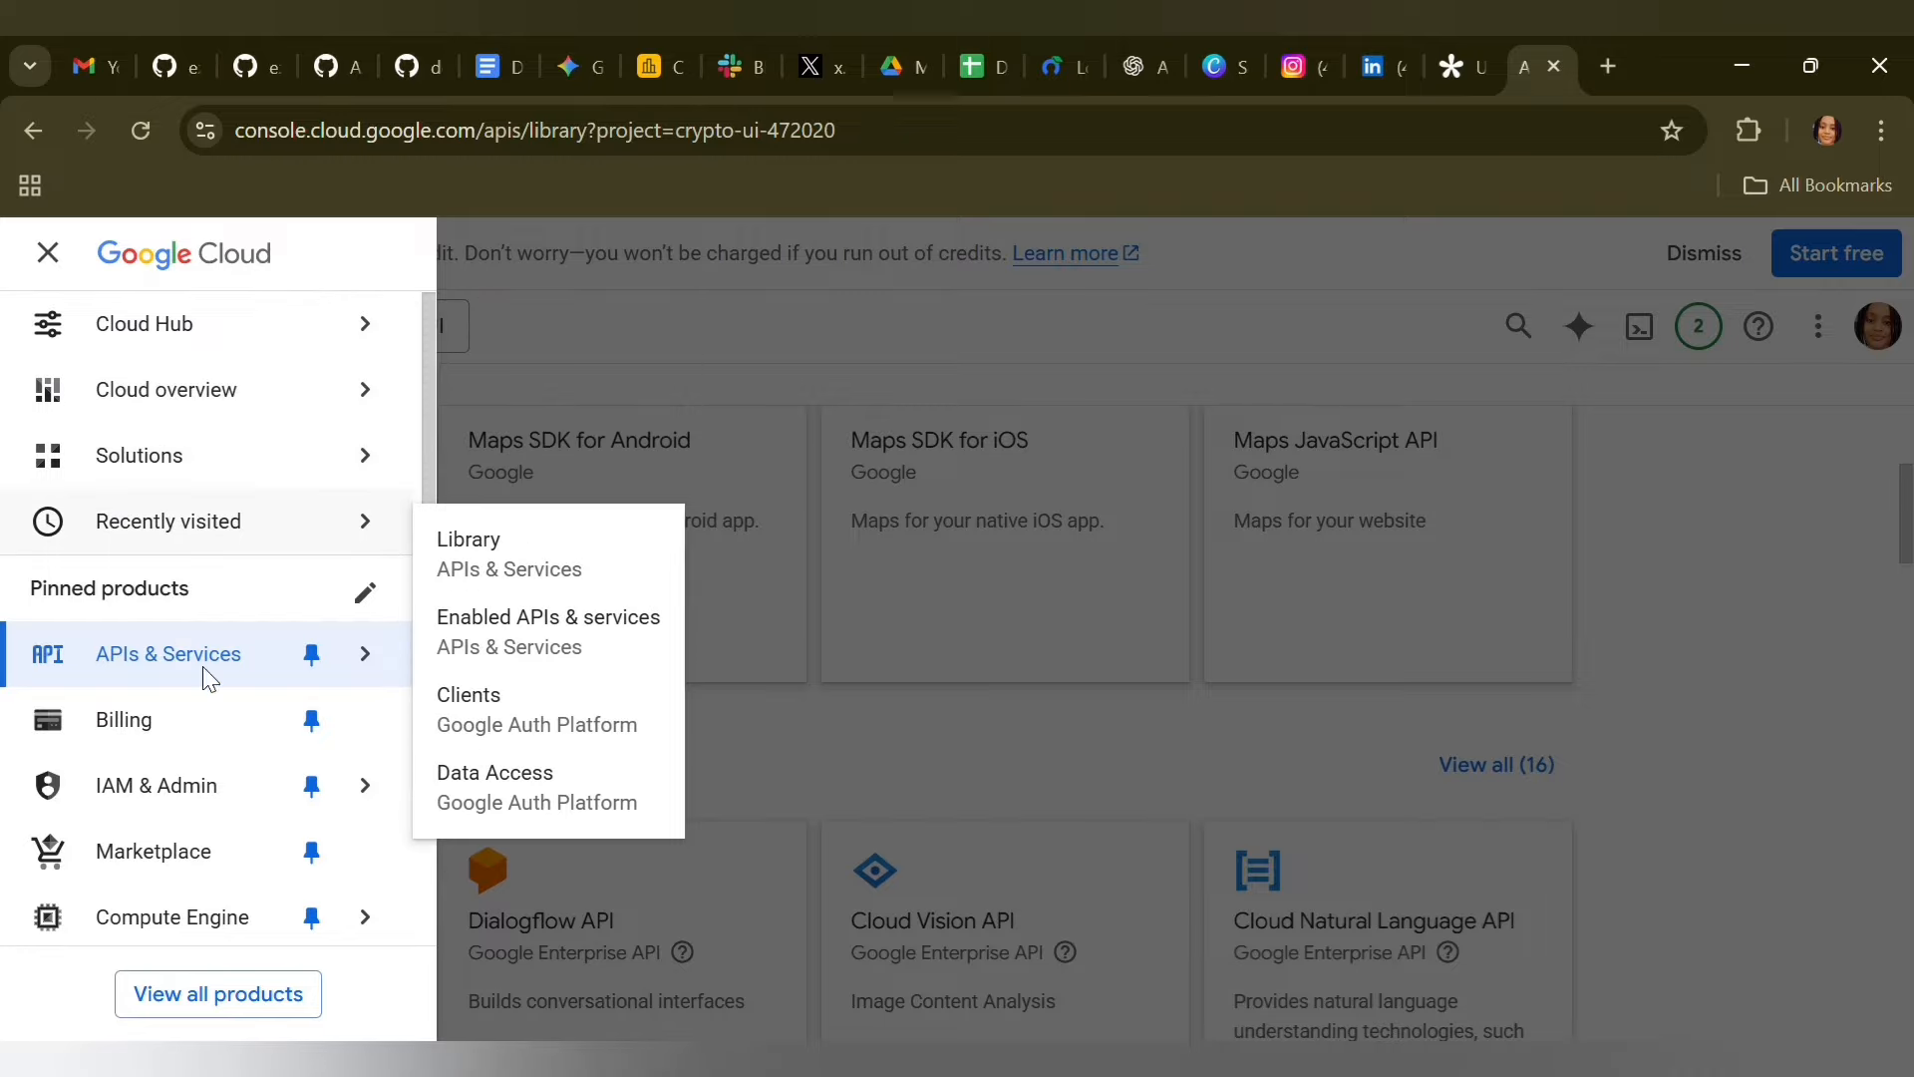
mouse_move(200, 666)
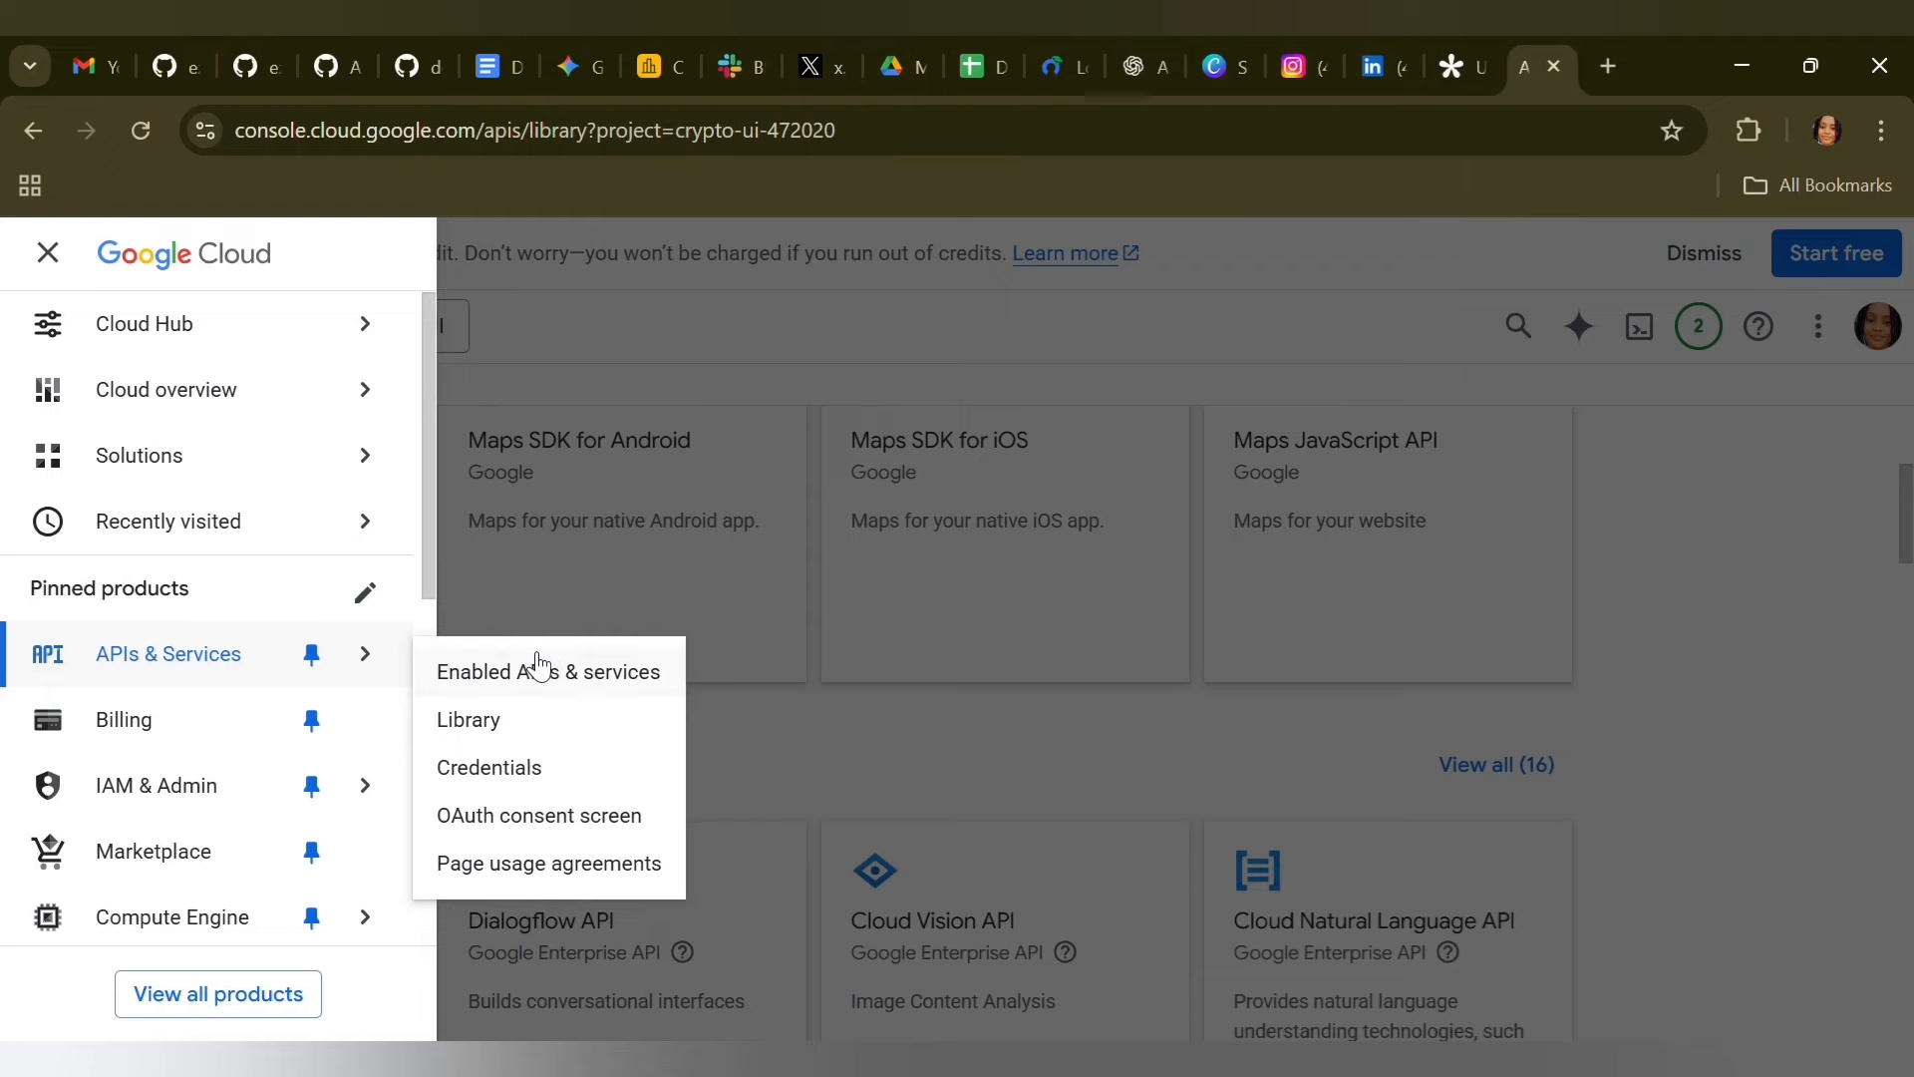
click(494, 735)
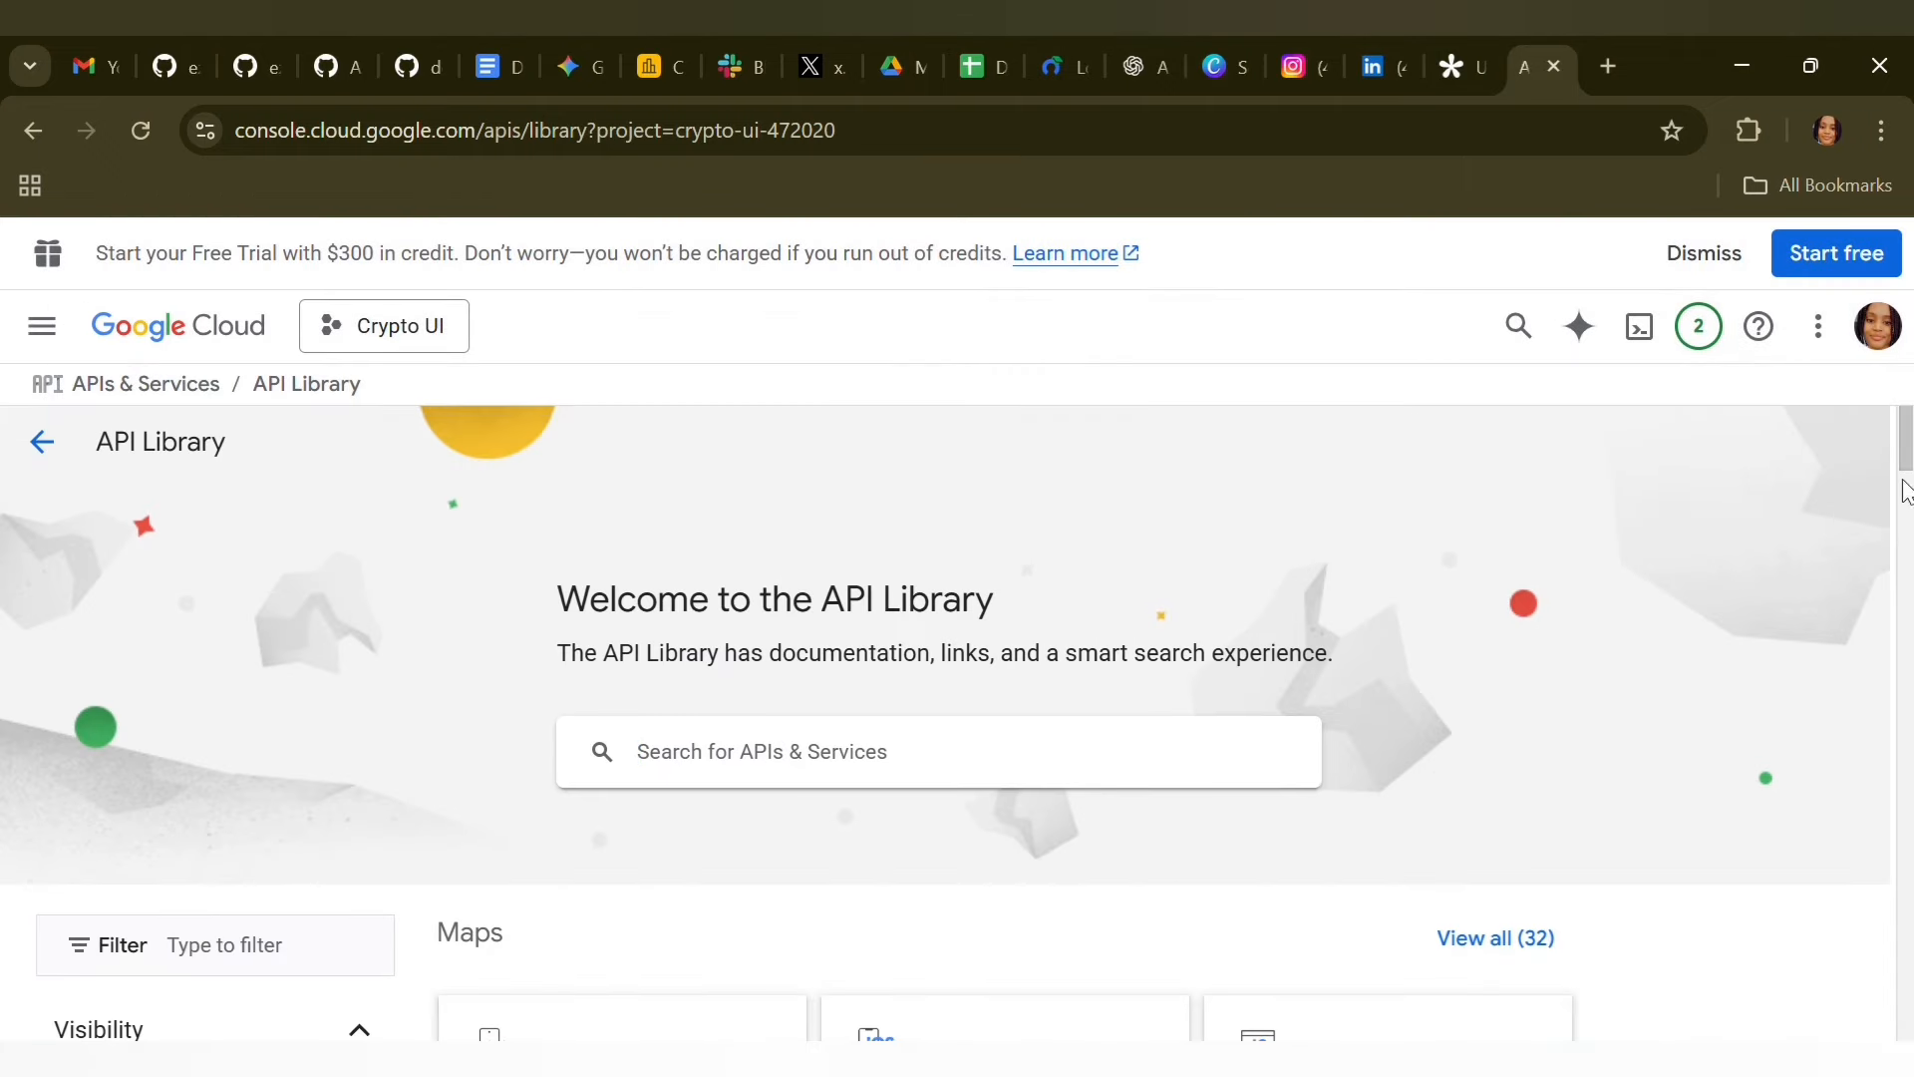
Browse the full list of Google Workspace APIs and open the Gmail API's product details
scroll(1910, 541, down, 8)
scroll(1910, 558, down, 5)
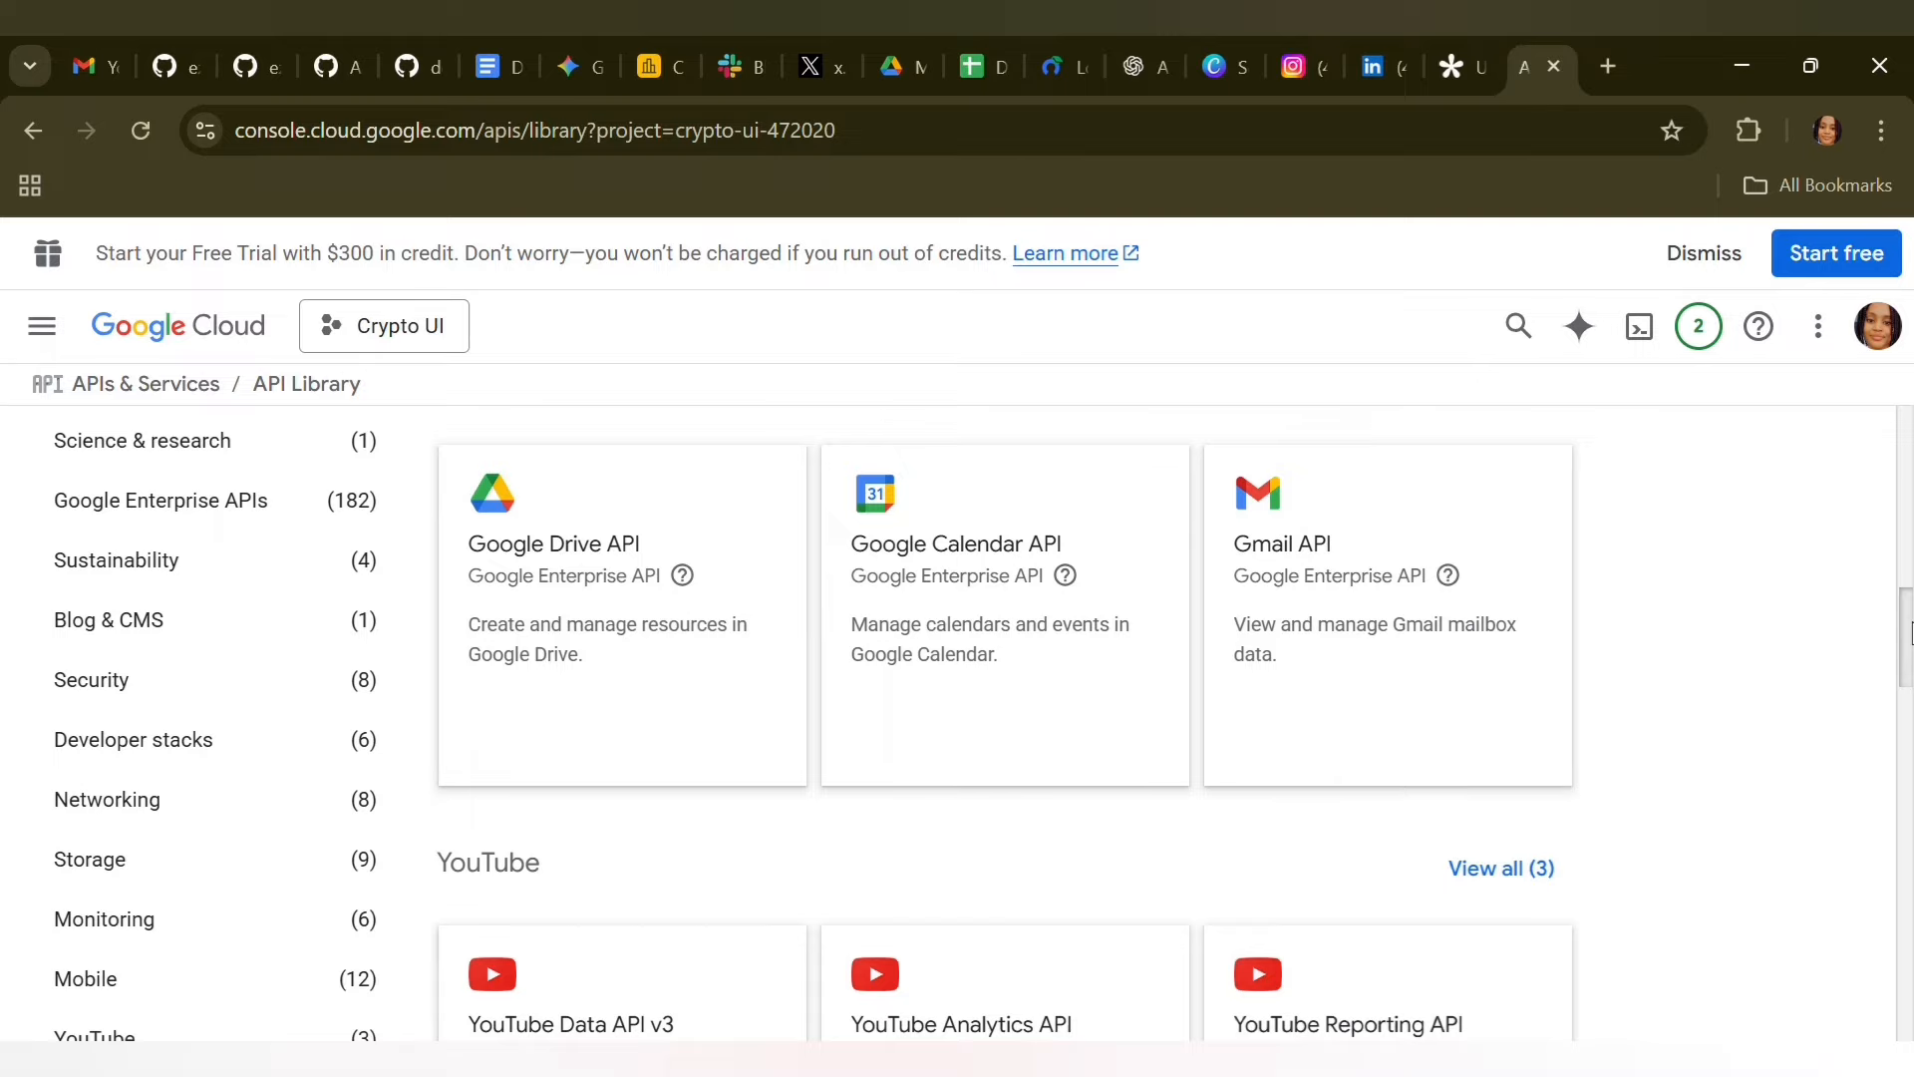
scroll(1910, 598, up, 2)
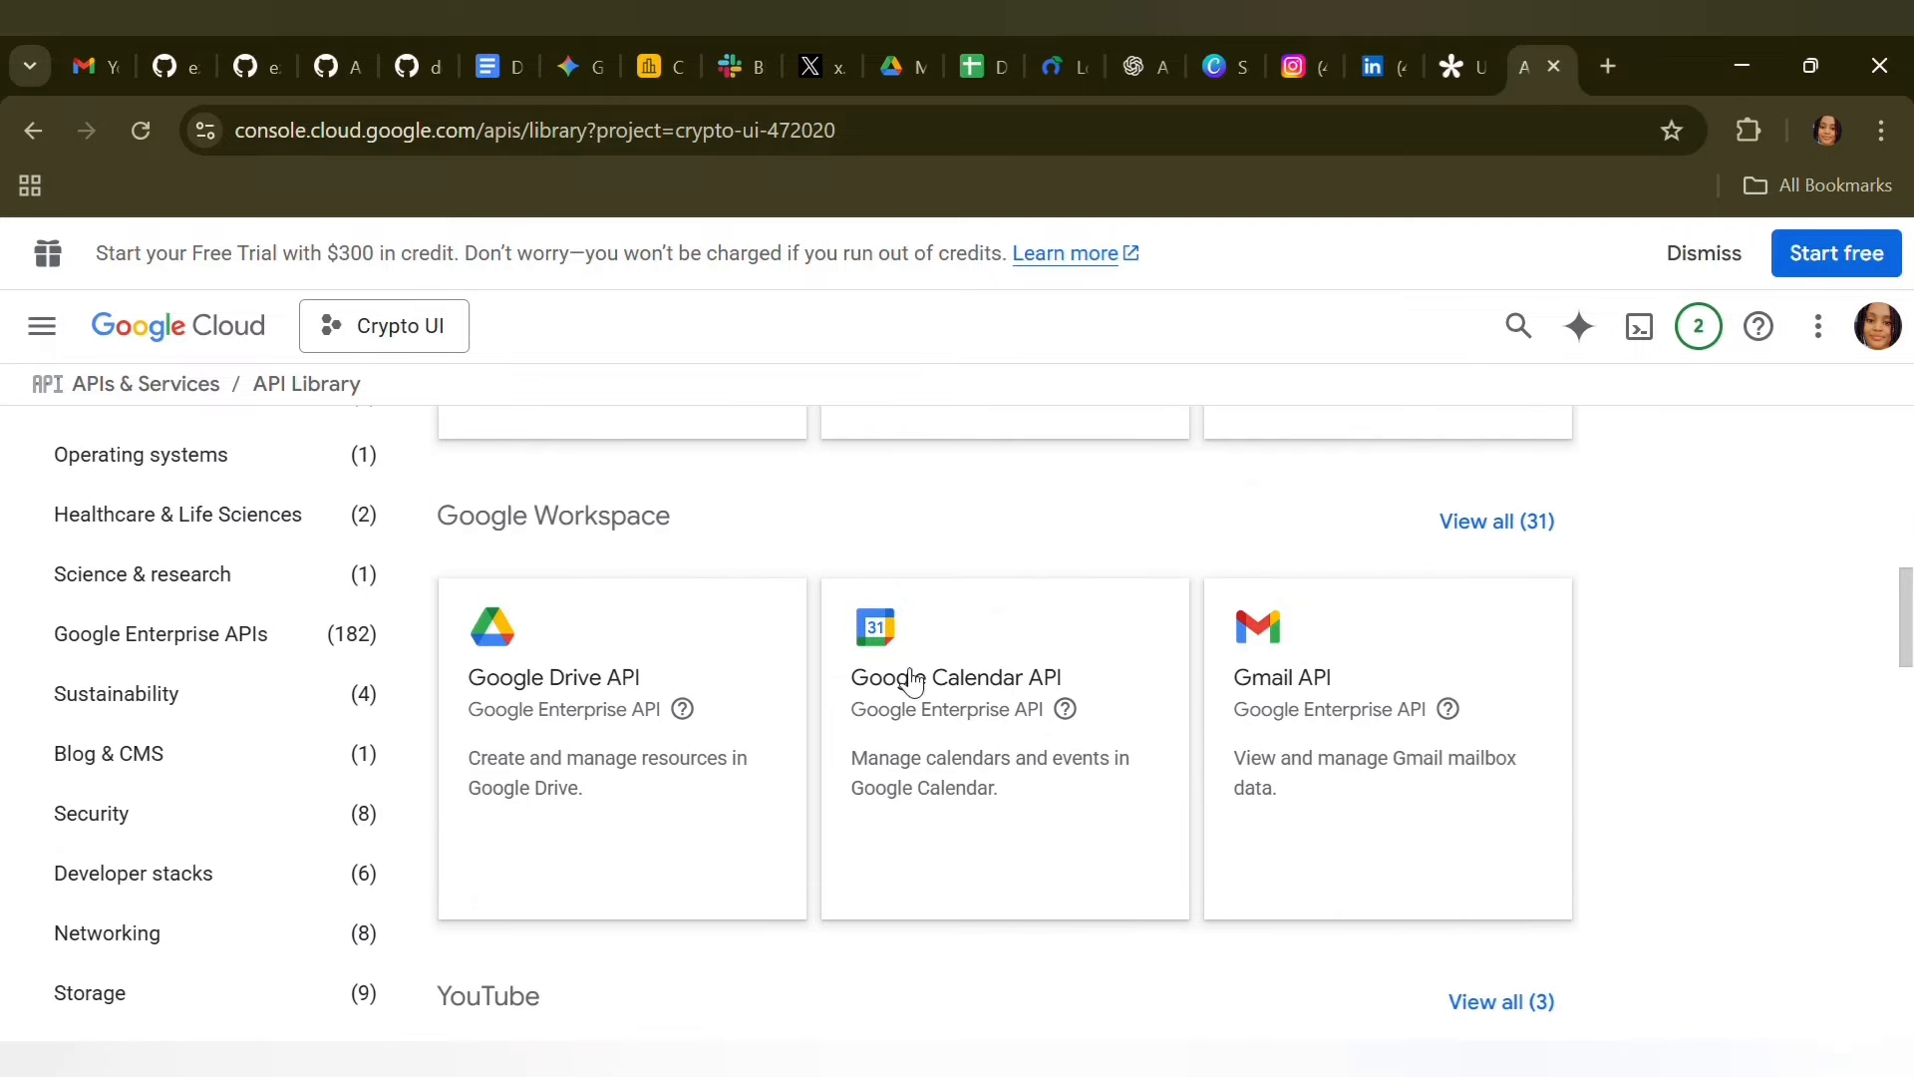
click(1545, 525)
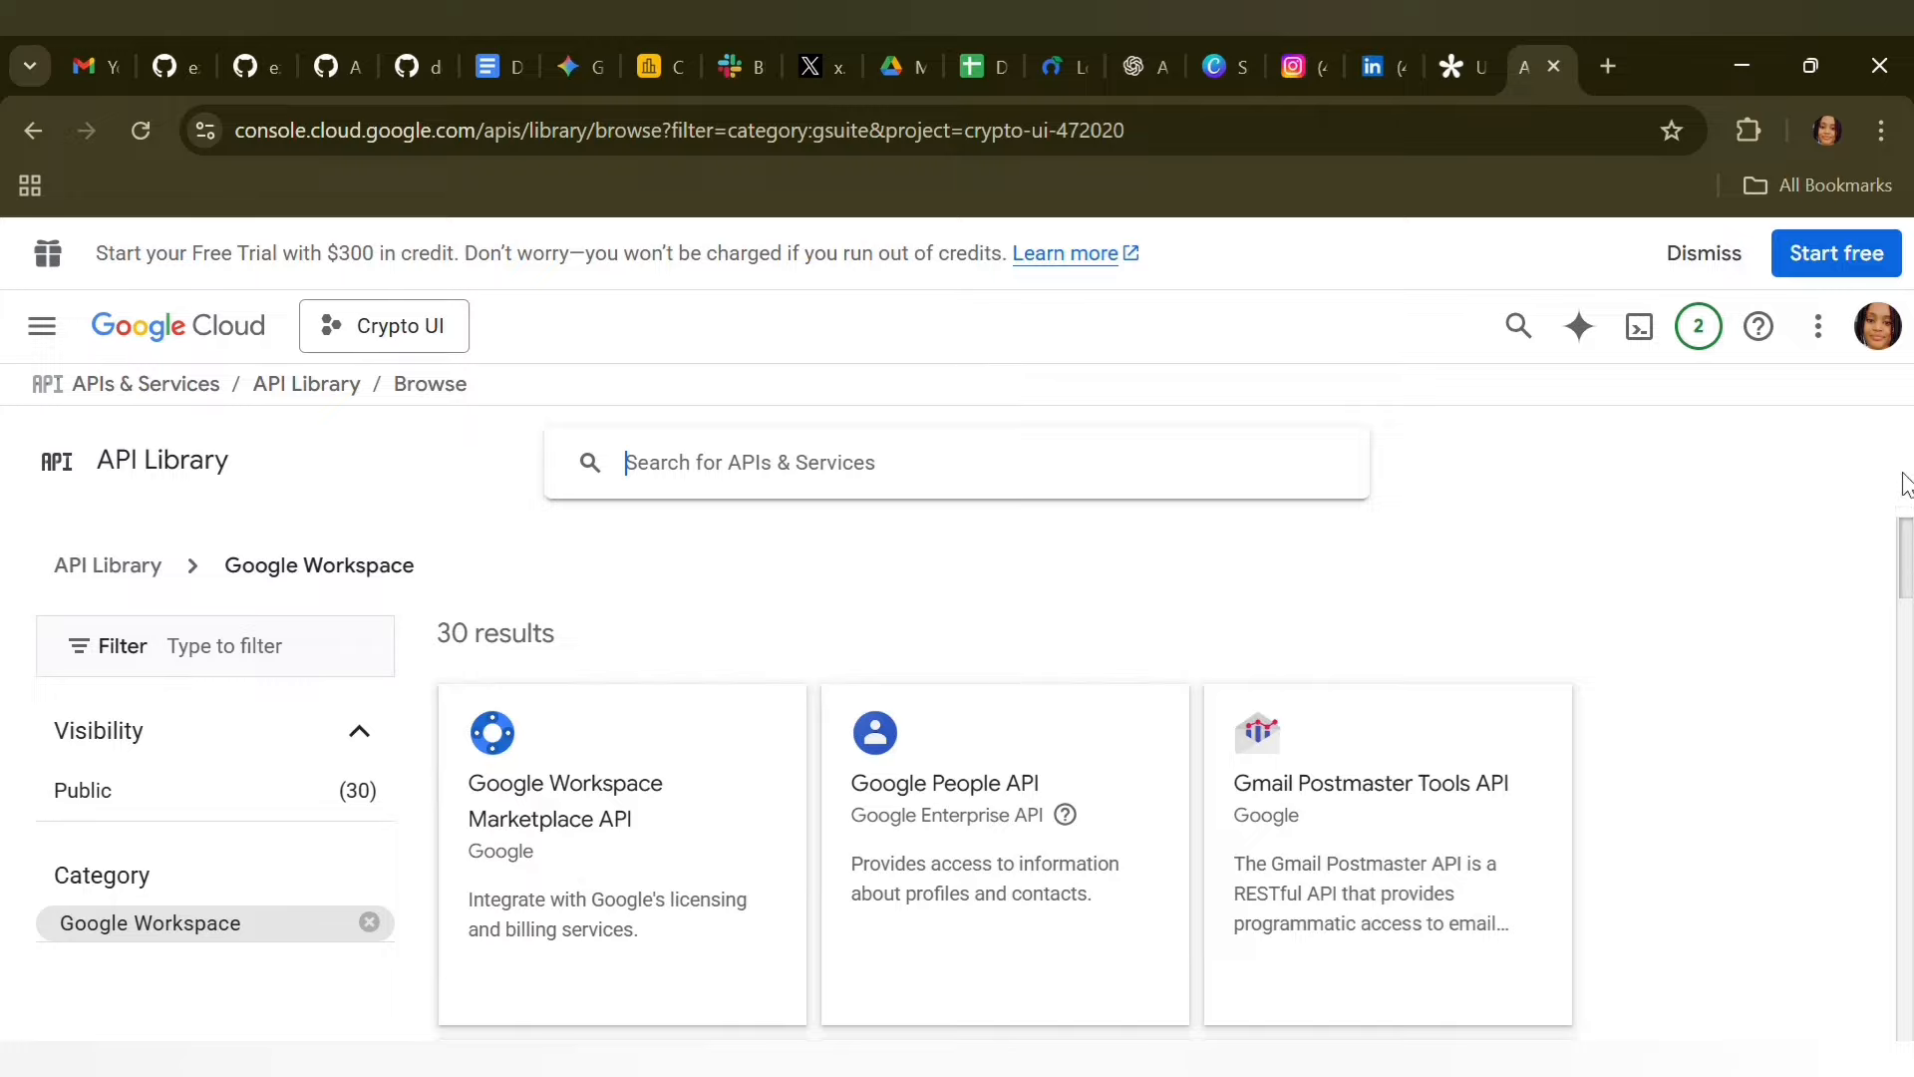
drag(1904, 554, 1902, 661)
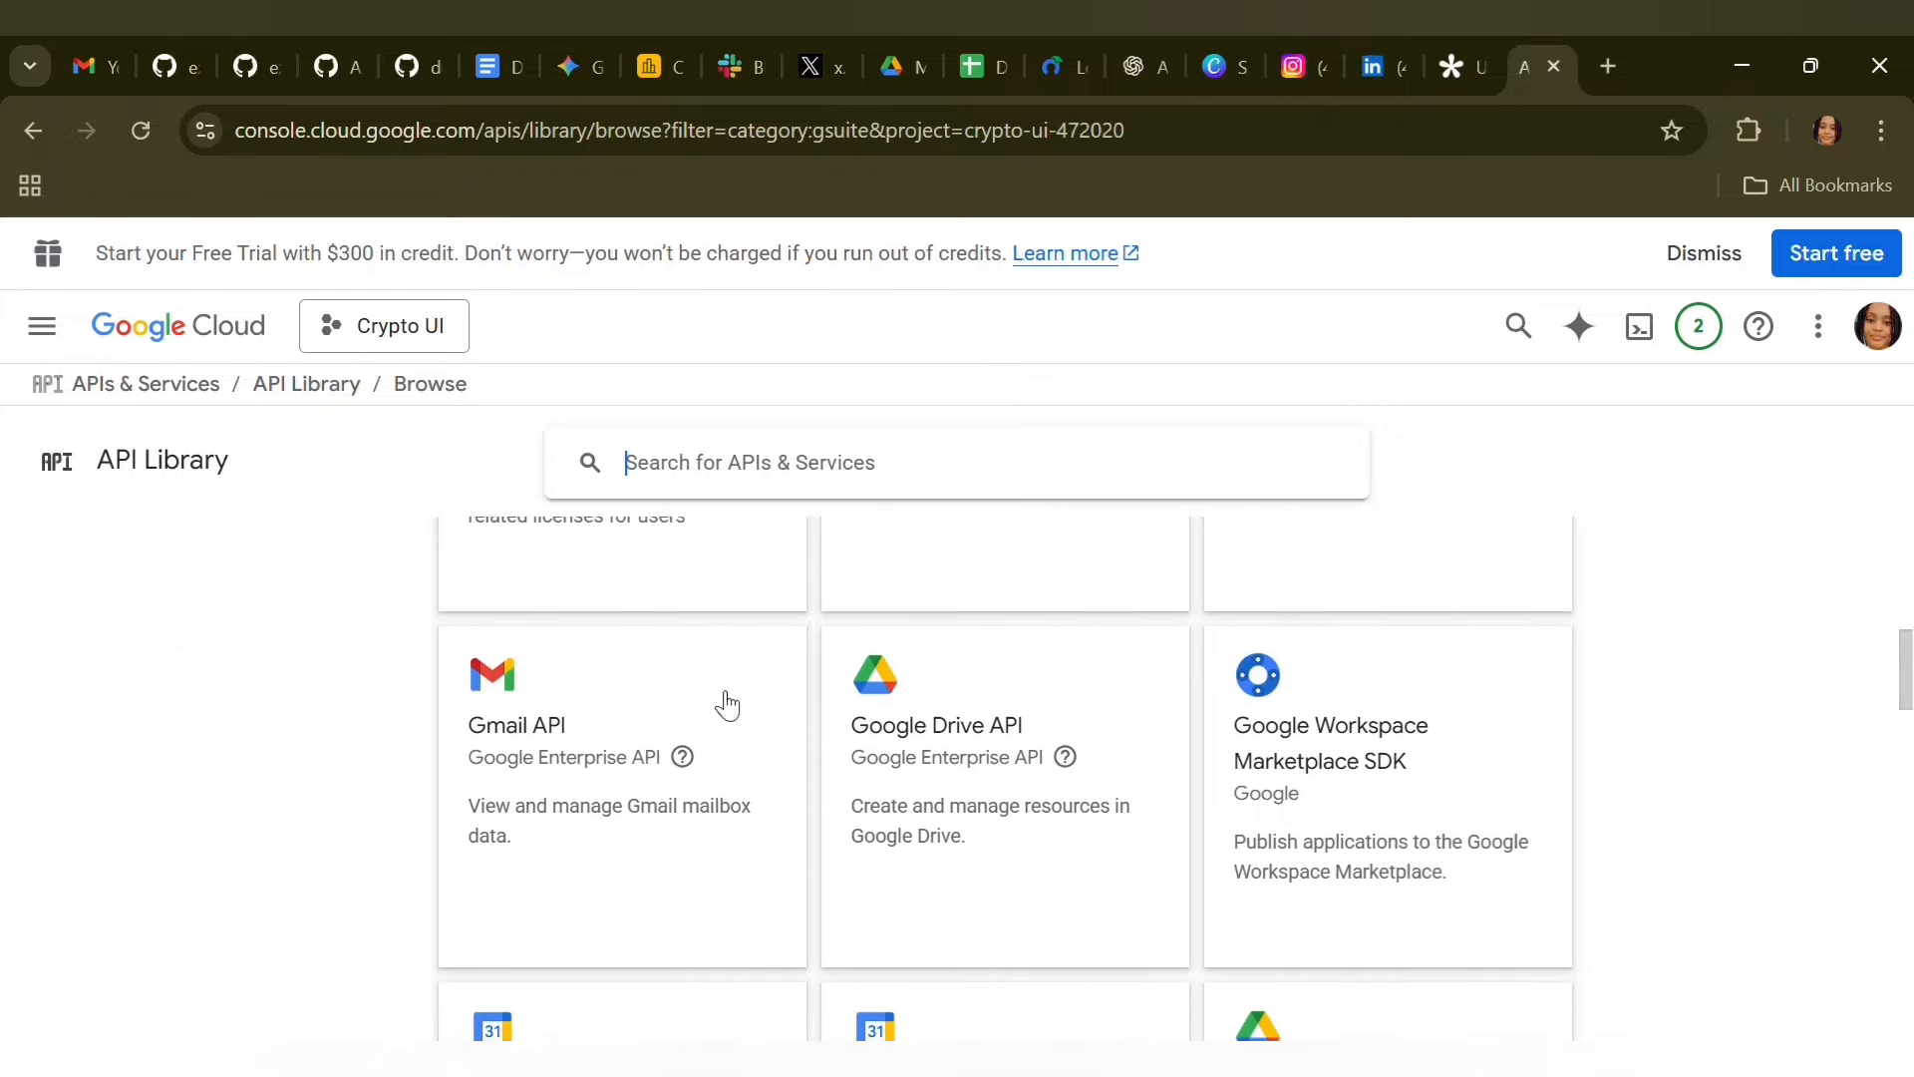
click(635, 720)
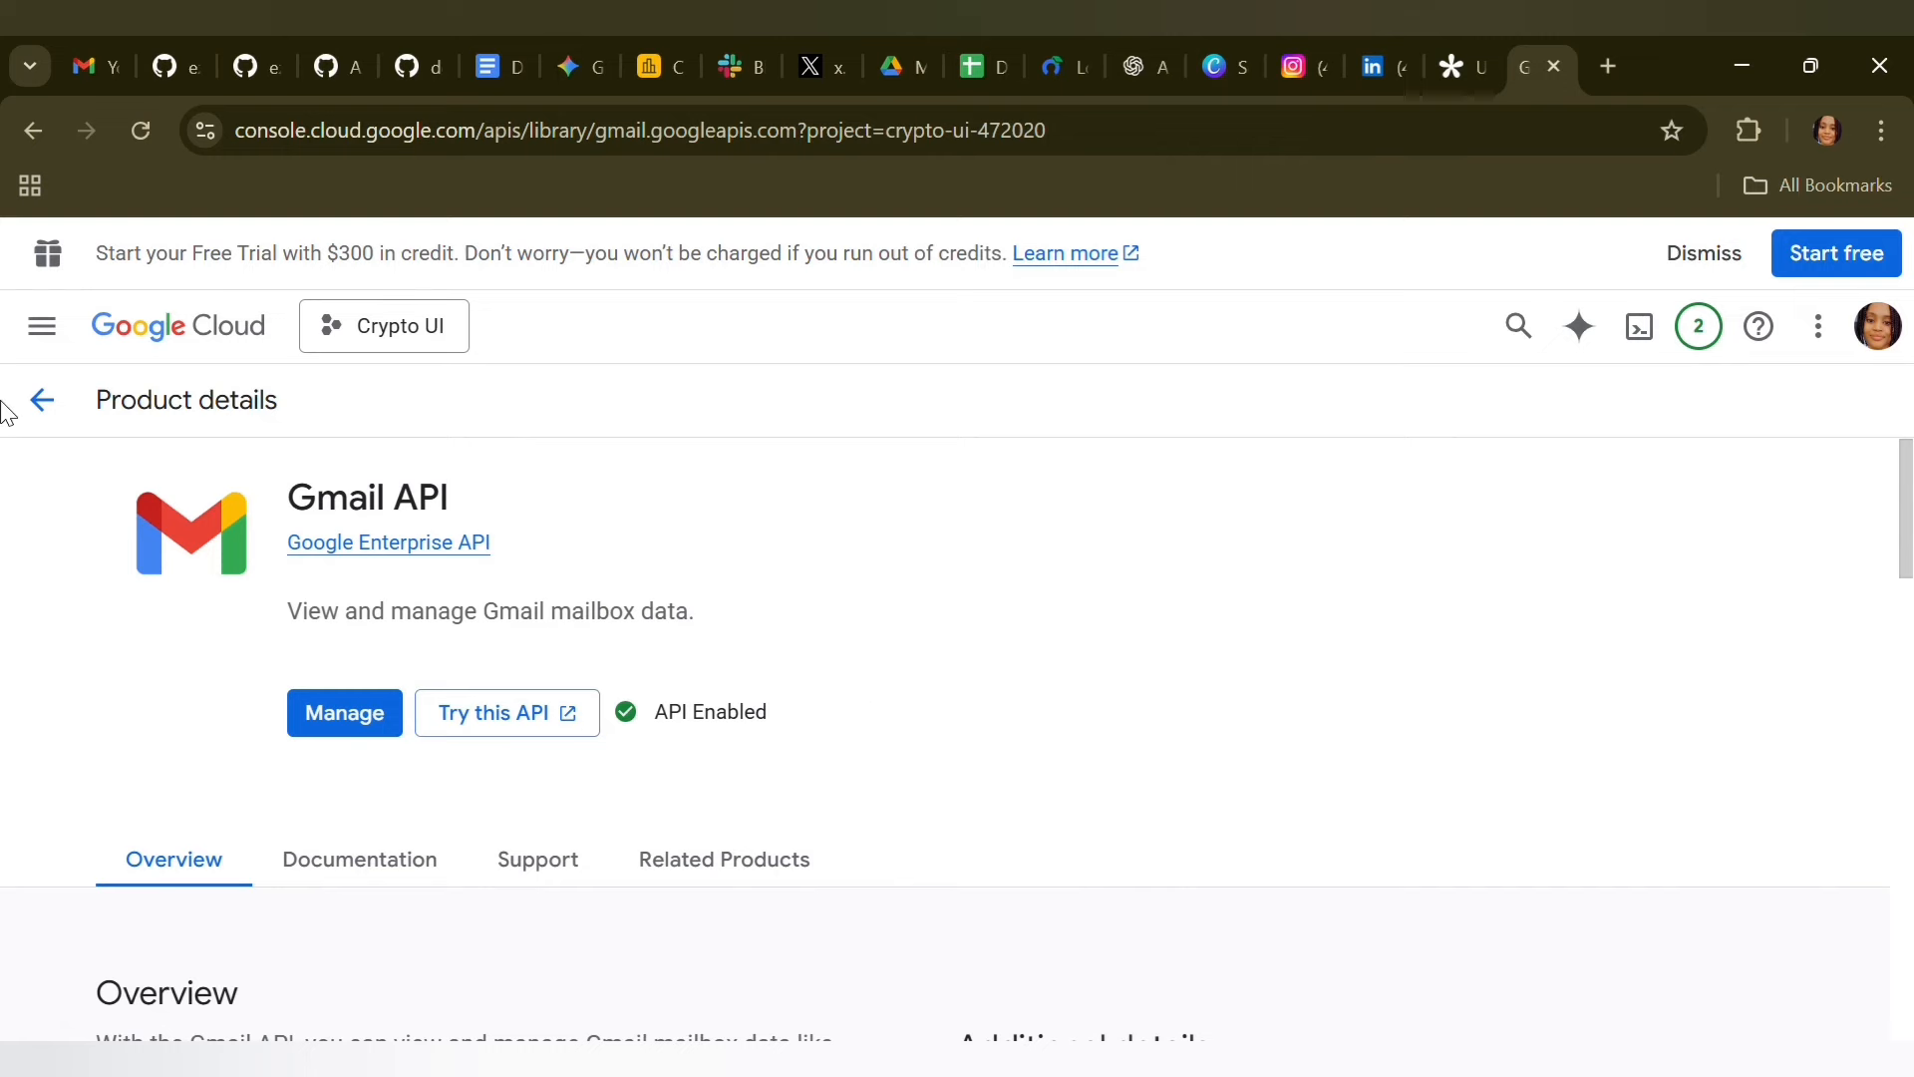
Open the project's API credentials page
click(37, 347)
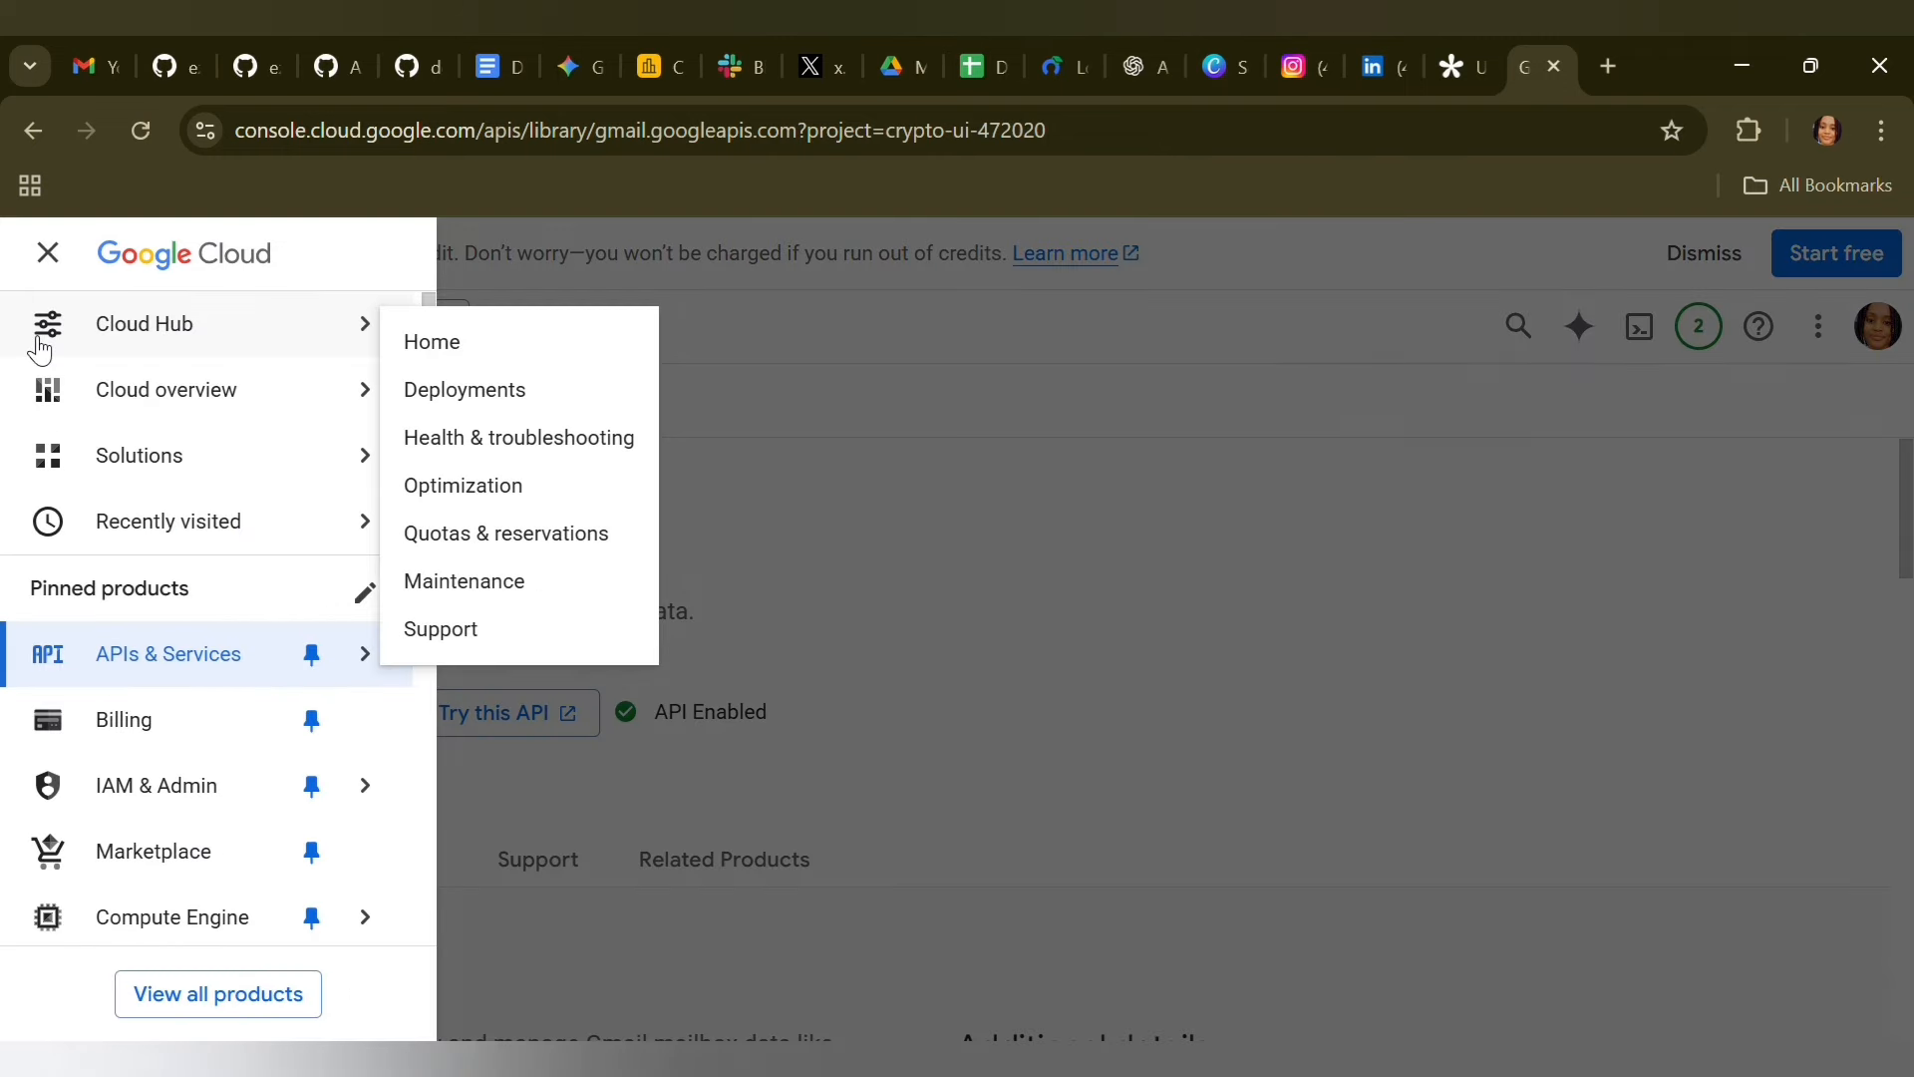
mouse_move(392, 658)
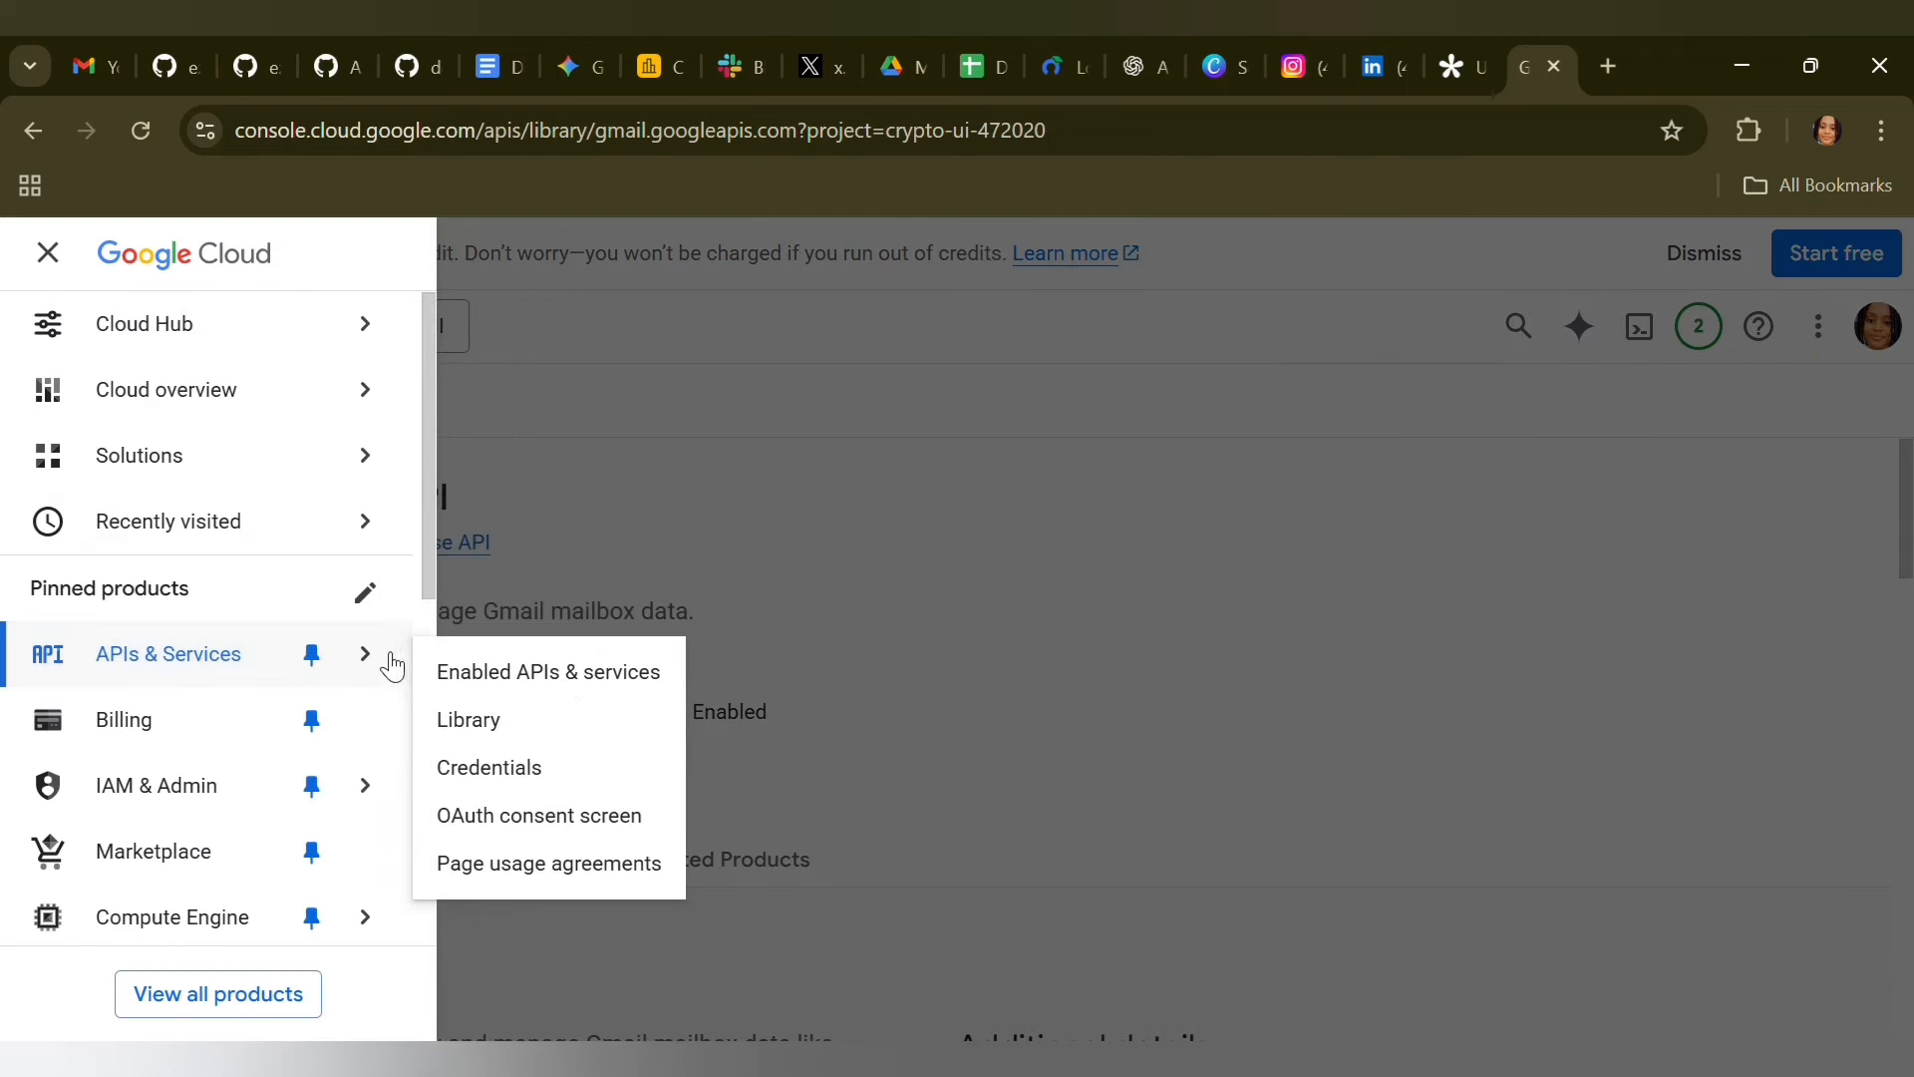
click(541, 769)
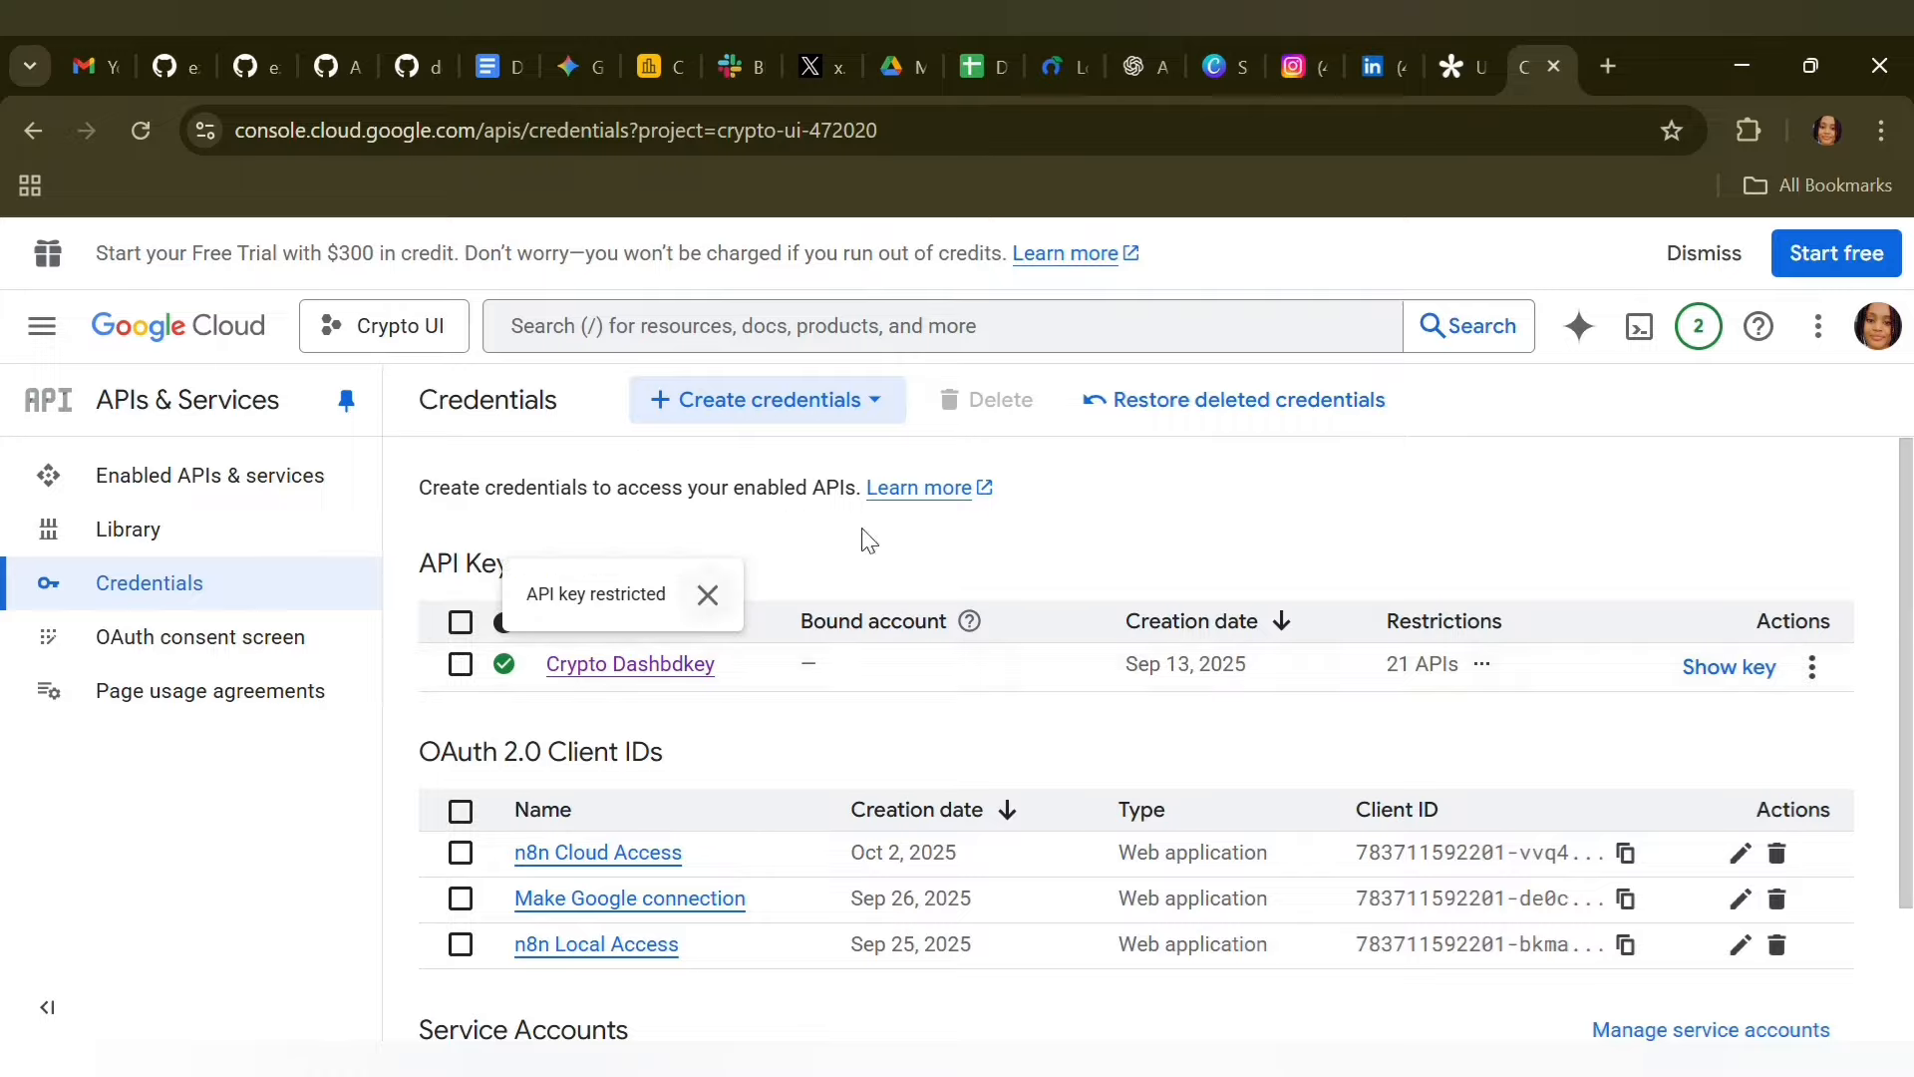
Examine the form for creating an API key, including its application restrictions, and close it without creating a key
click(745, 420)
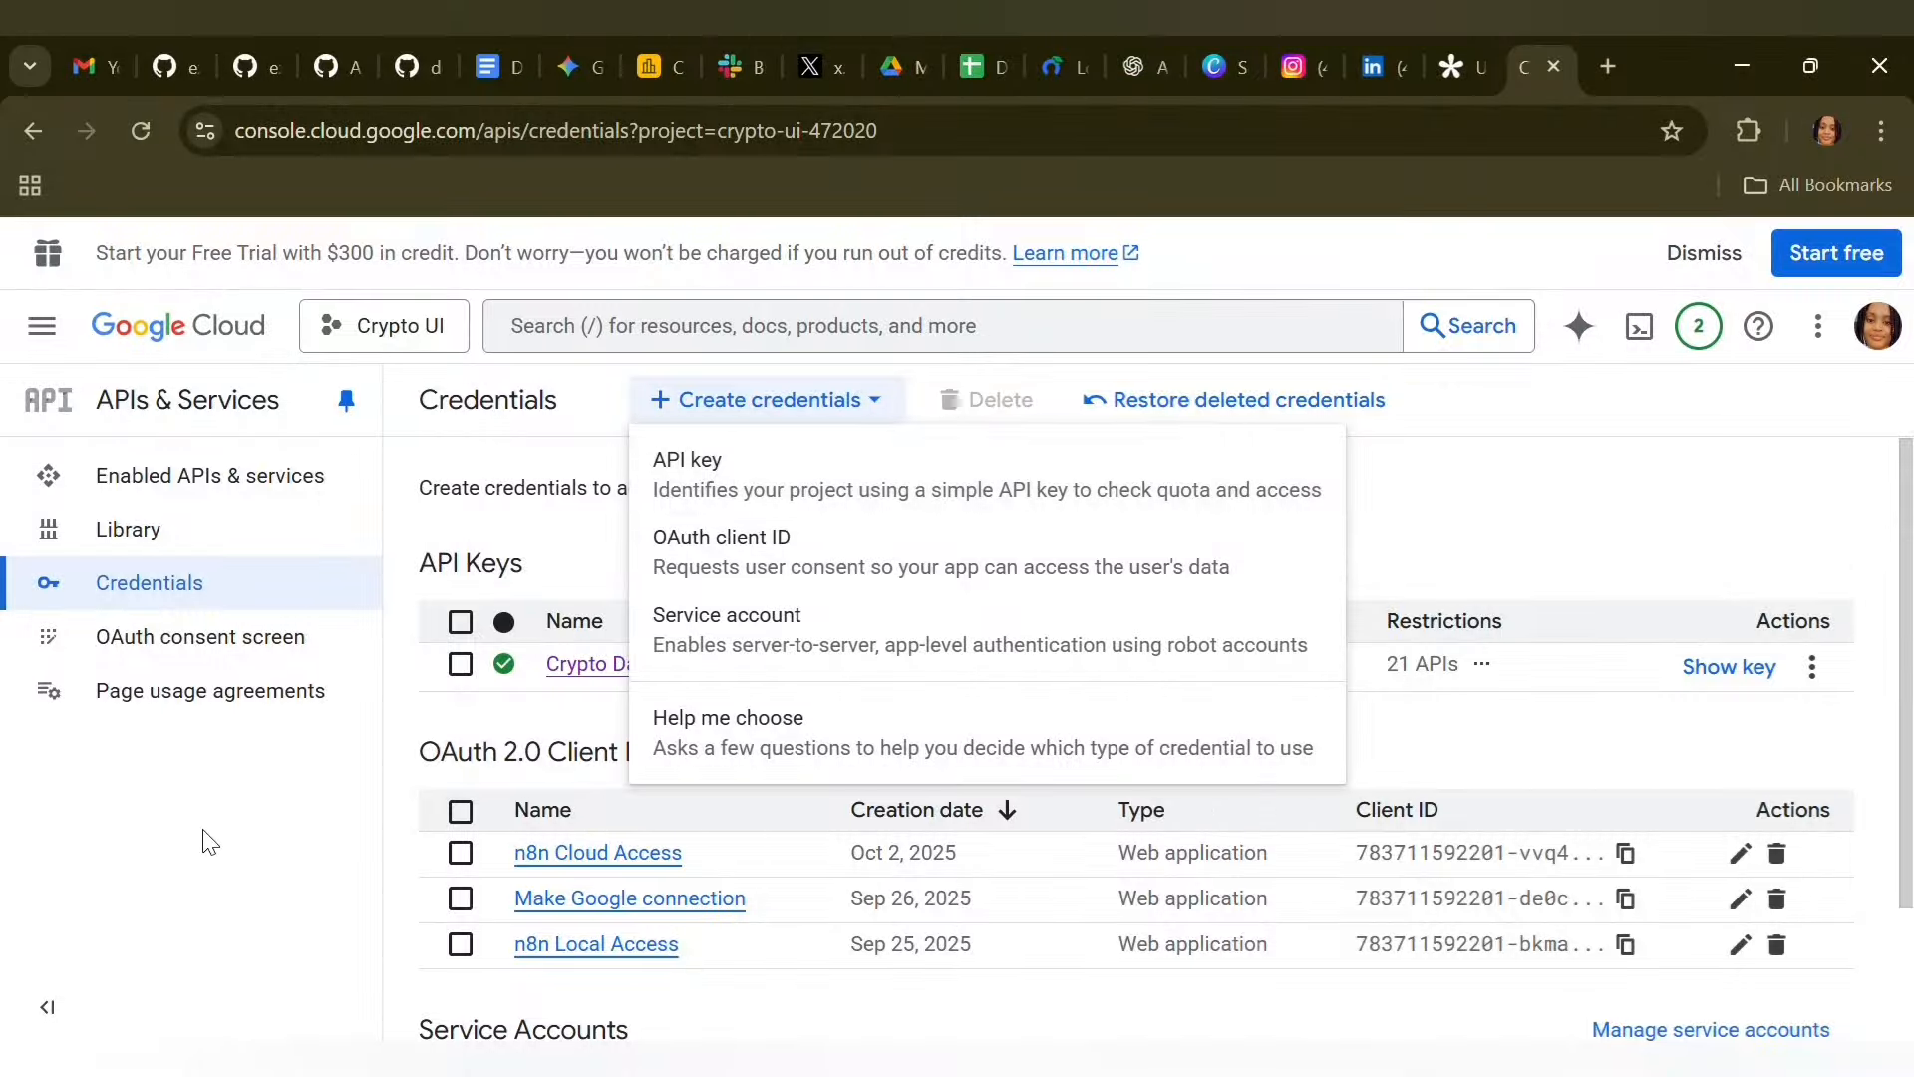
click(883, 475)
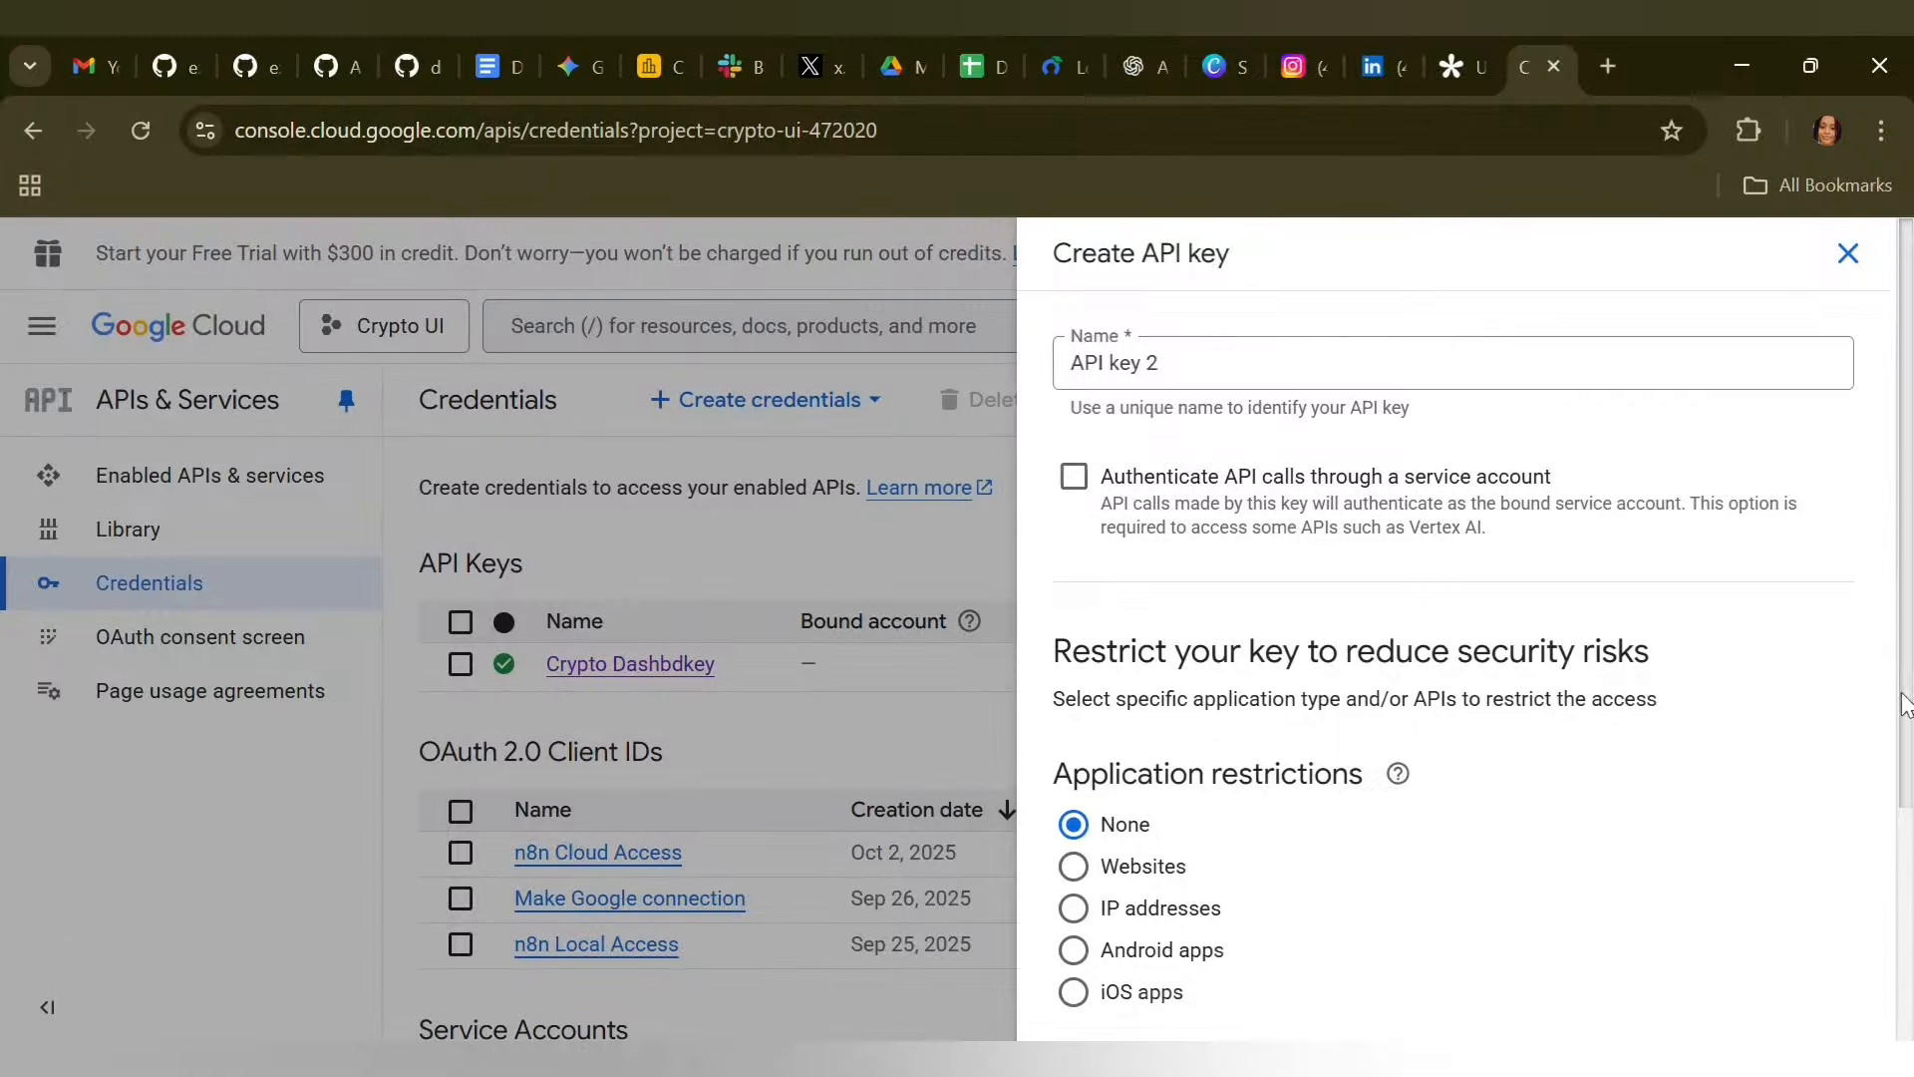
drag(1904, 703, 1905, 553)
scroll(1904, 528, down, 4)
scroll(1862, 434, up, 4)
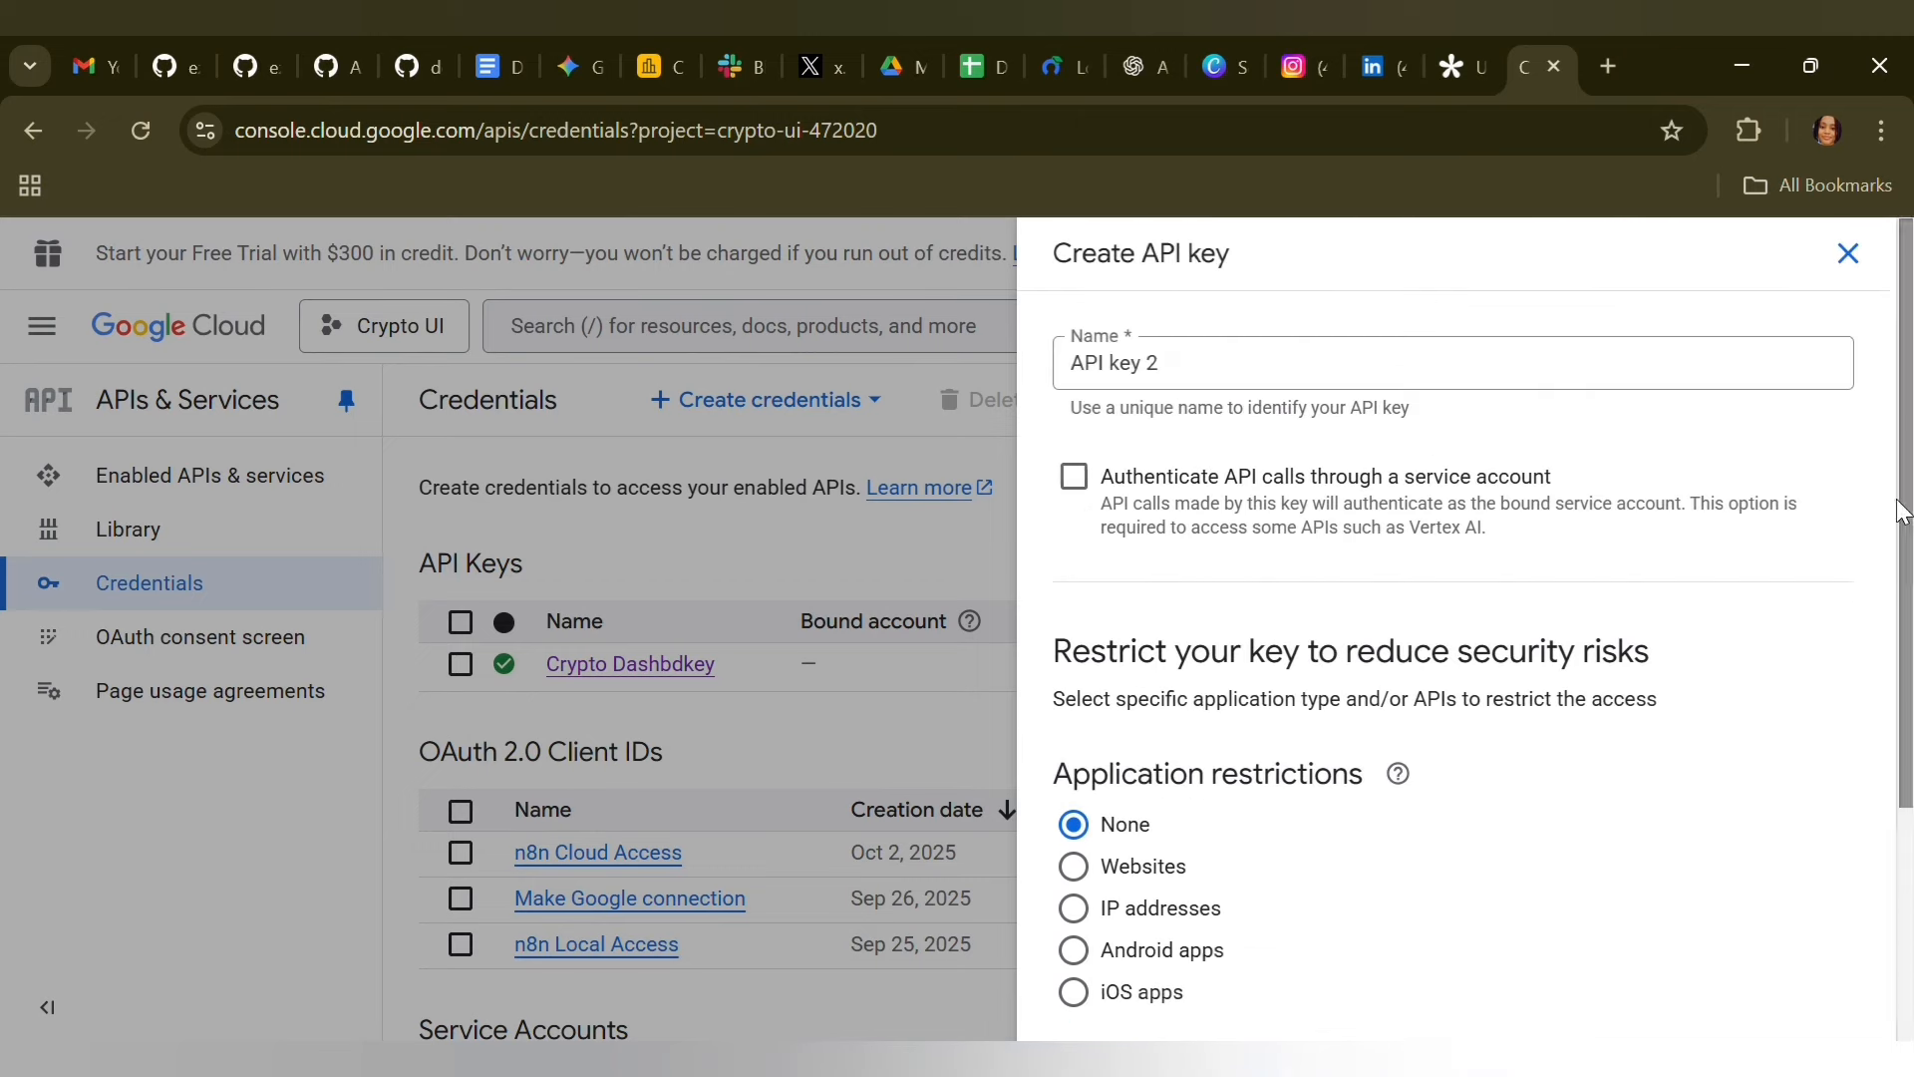
click(1849, 255)
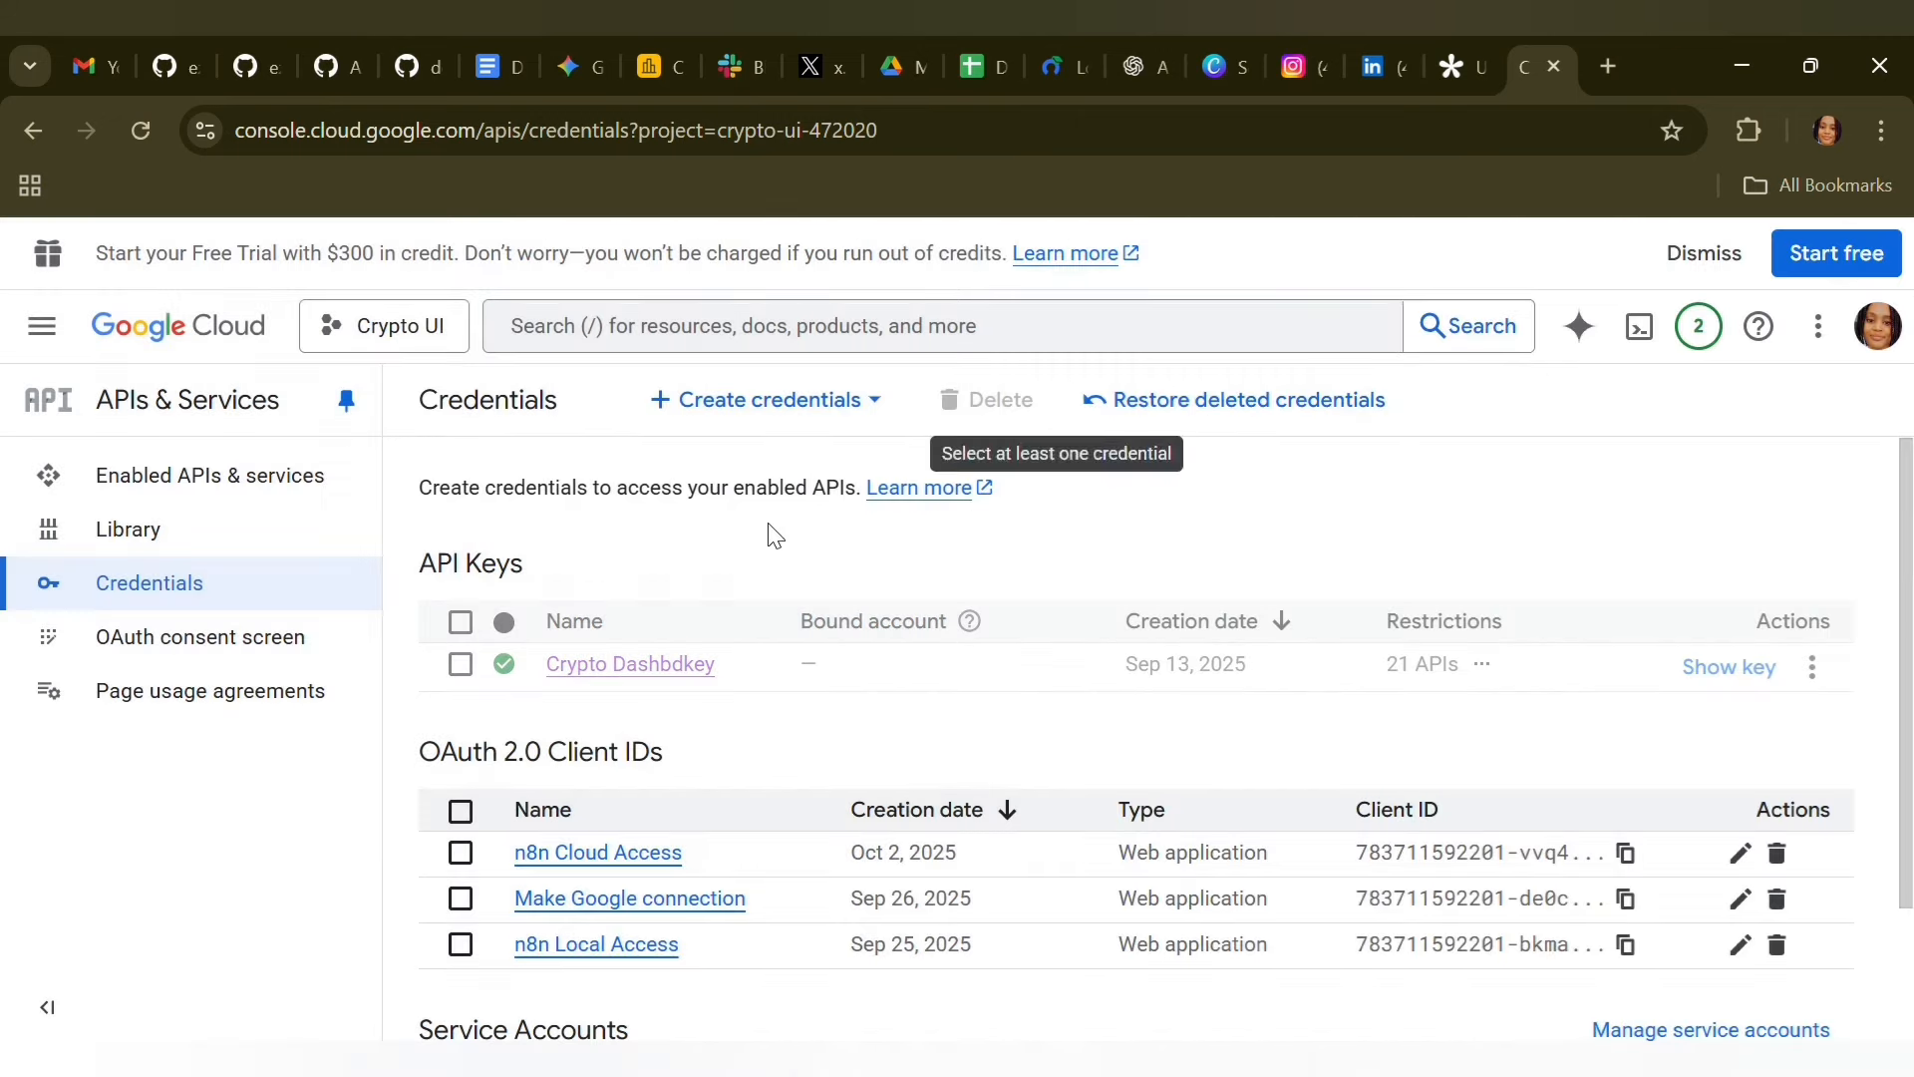
Open the OAuth consent screen overview and the Audience settings, and examine the project checkup and test users
click(141, 644)
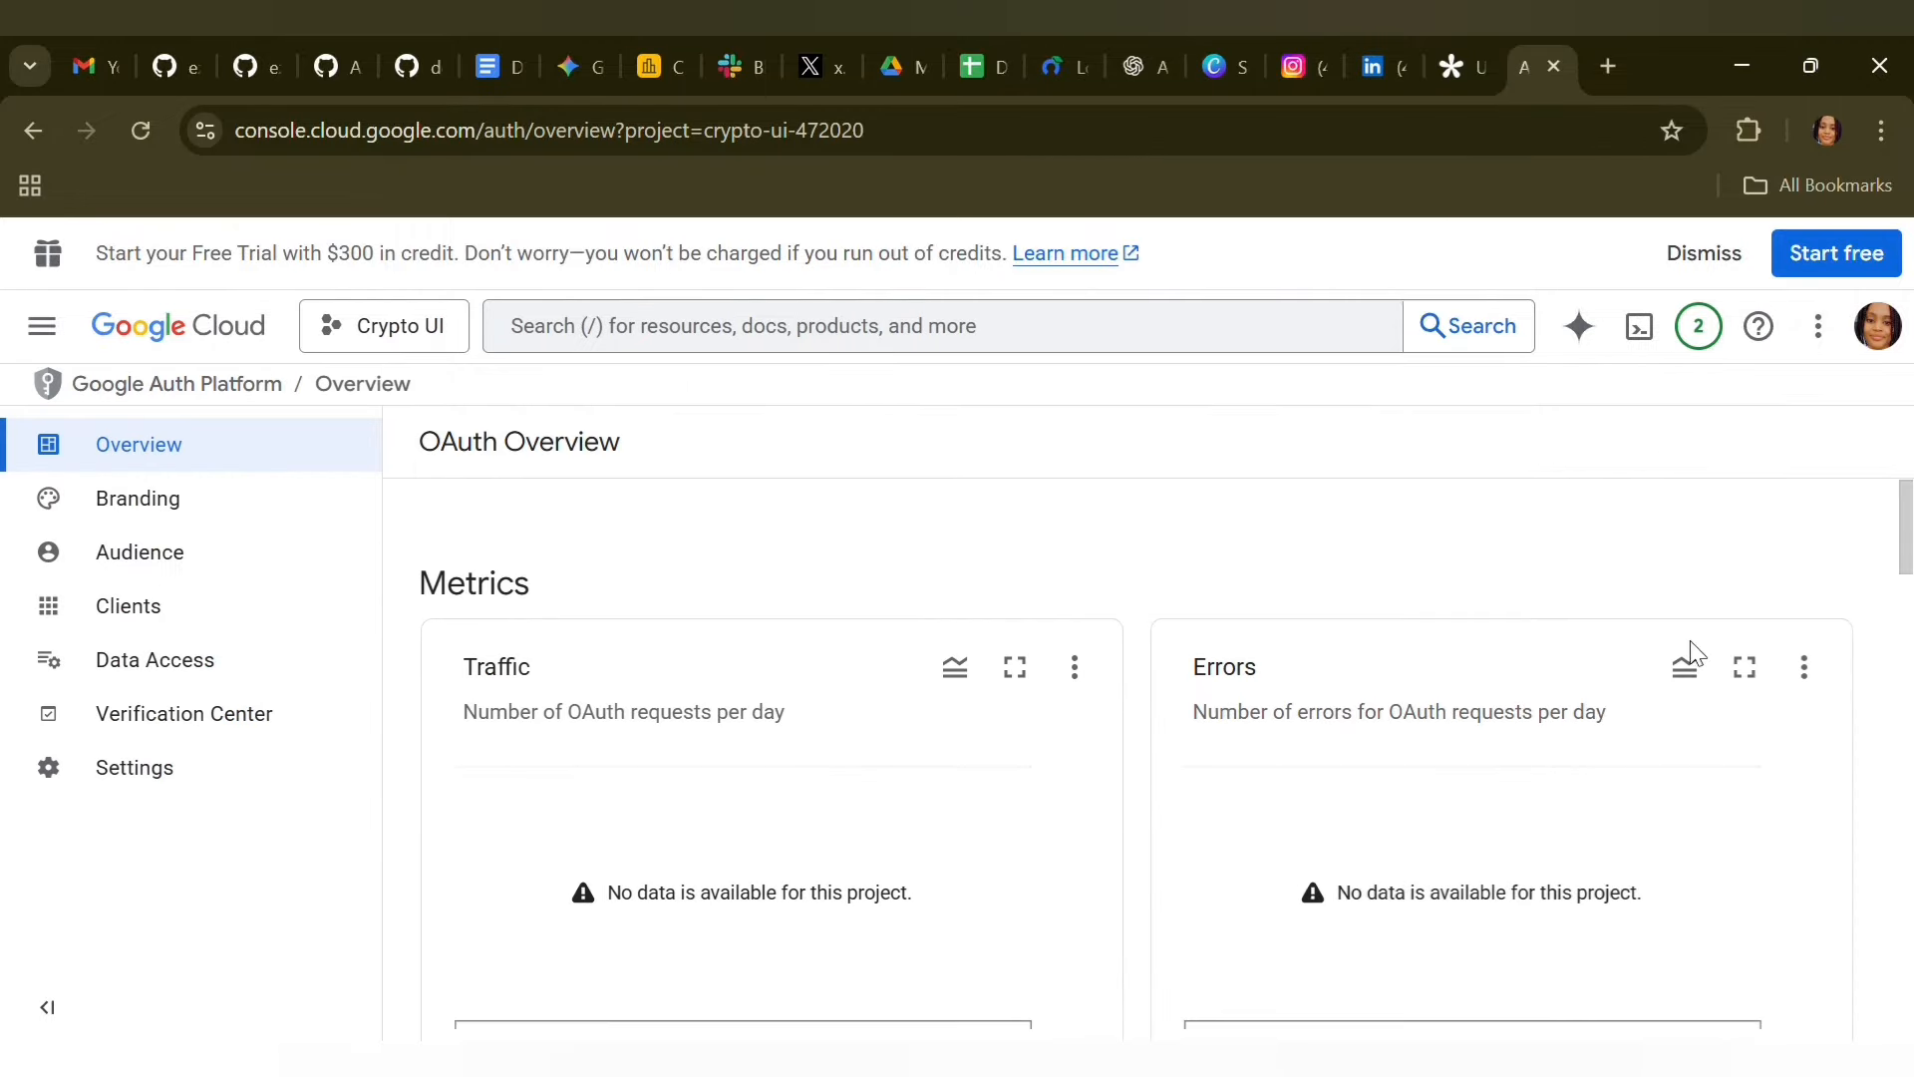
drag(1907, 538, 1903, 810)
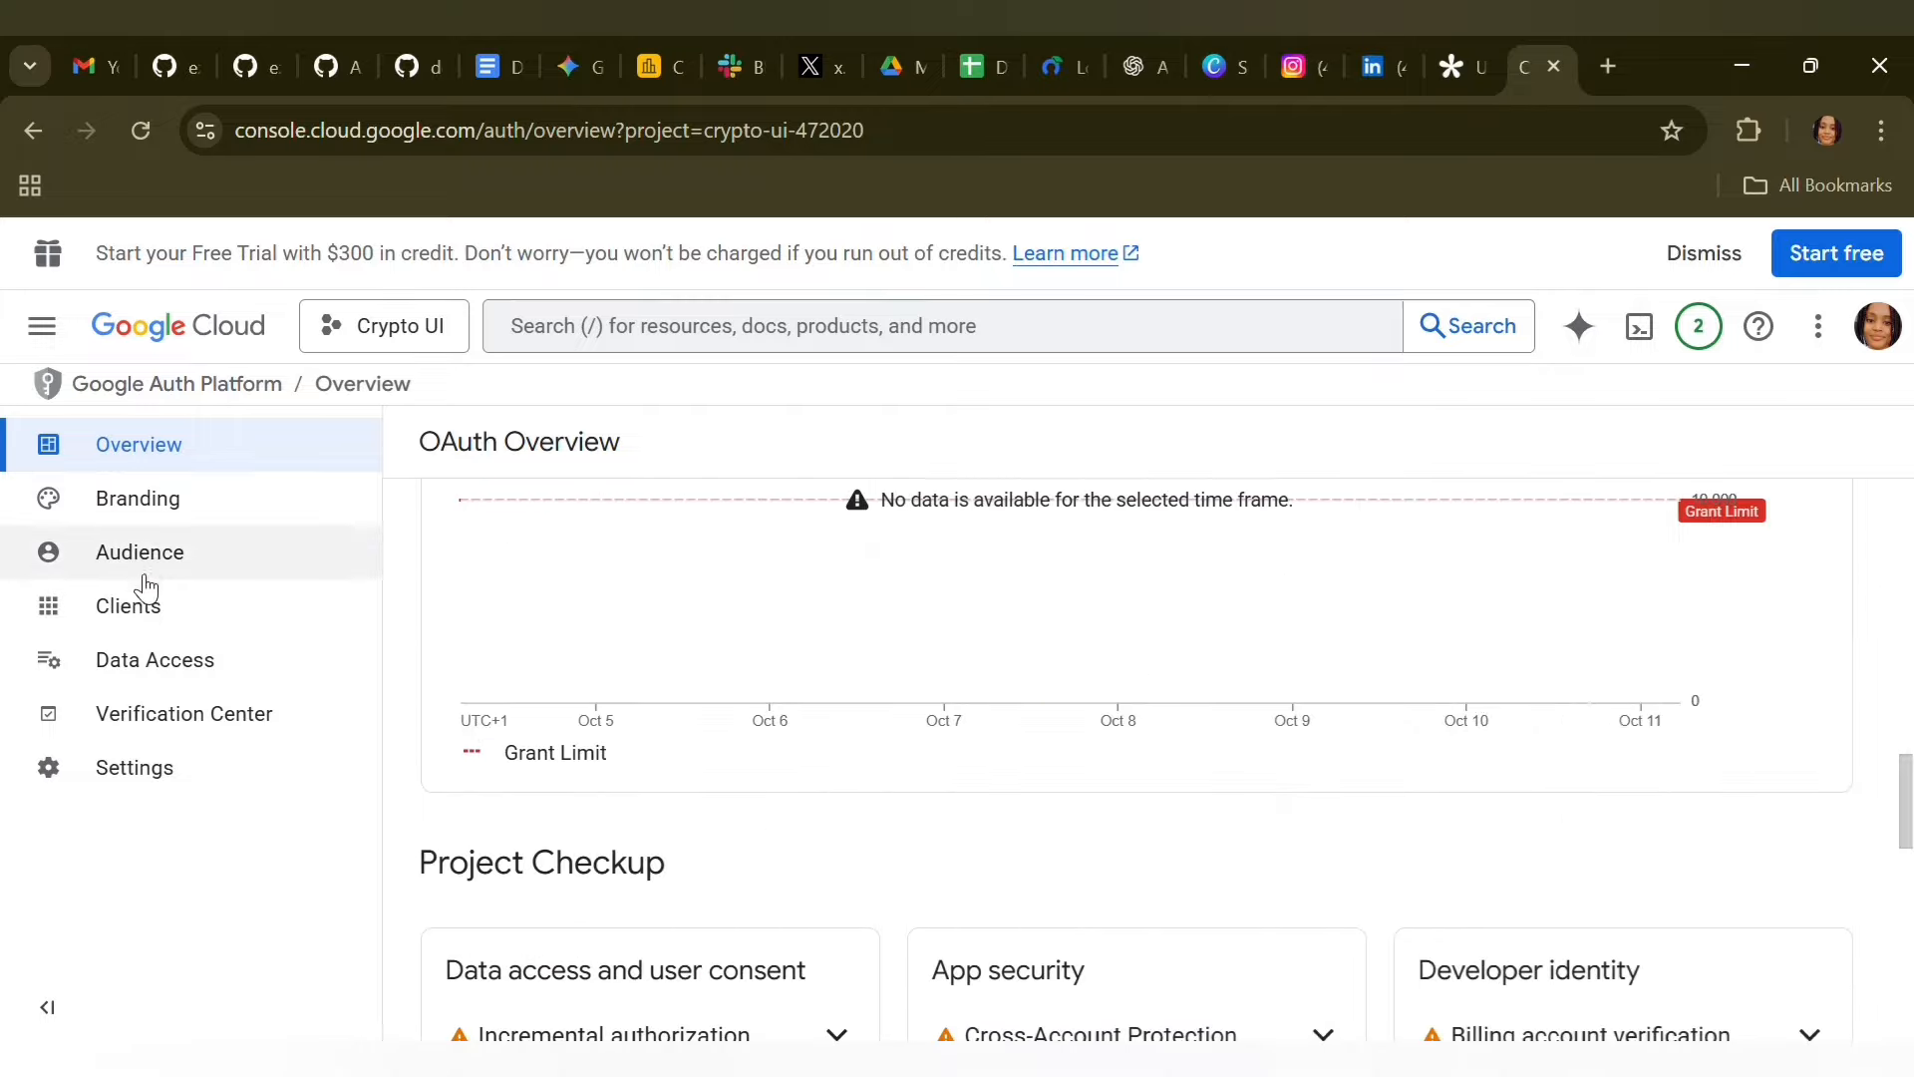
click(204, 563)
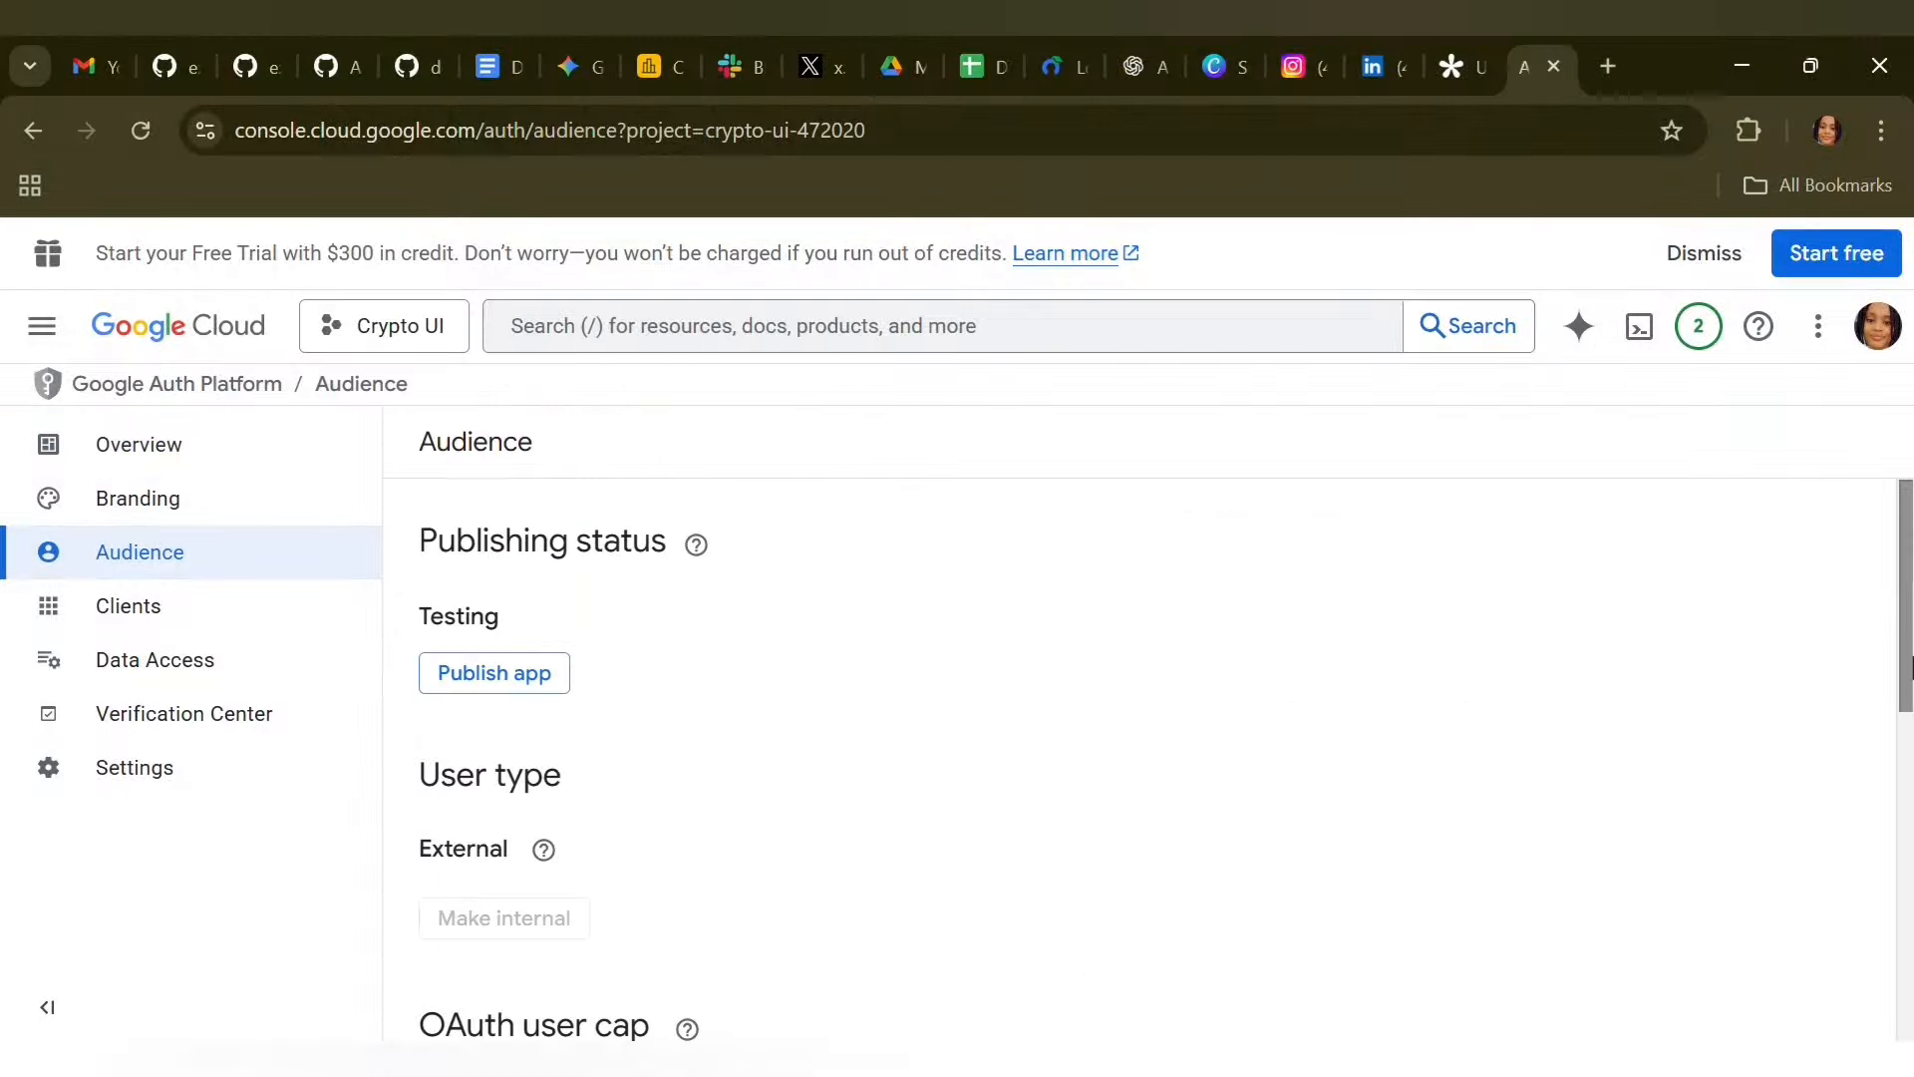
drag(1910, 658, 1910, 891)
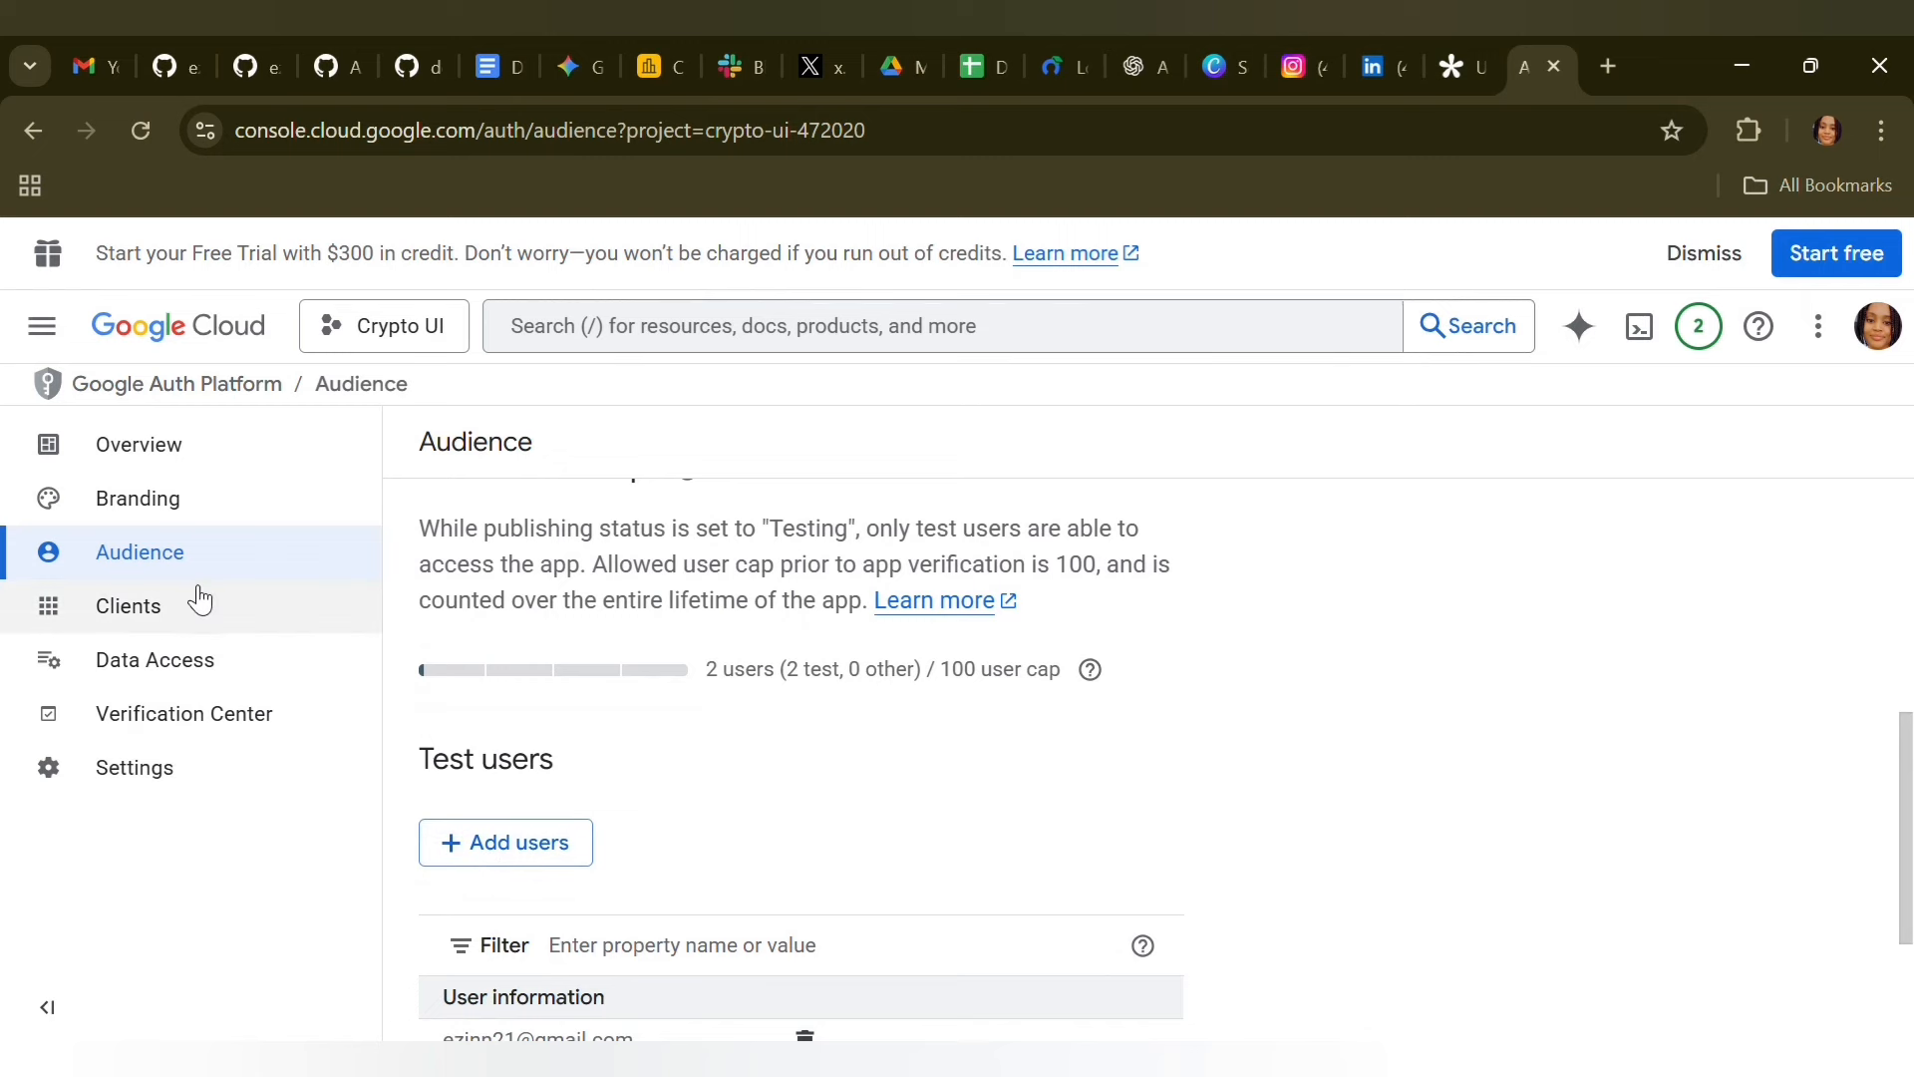
Open the project's OAuth clients and start creating a new one with the Web application type
click(191, 620)
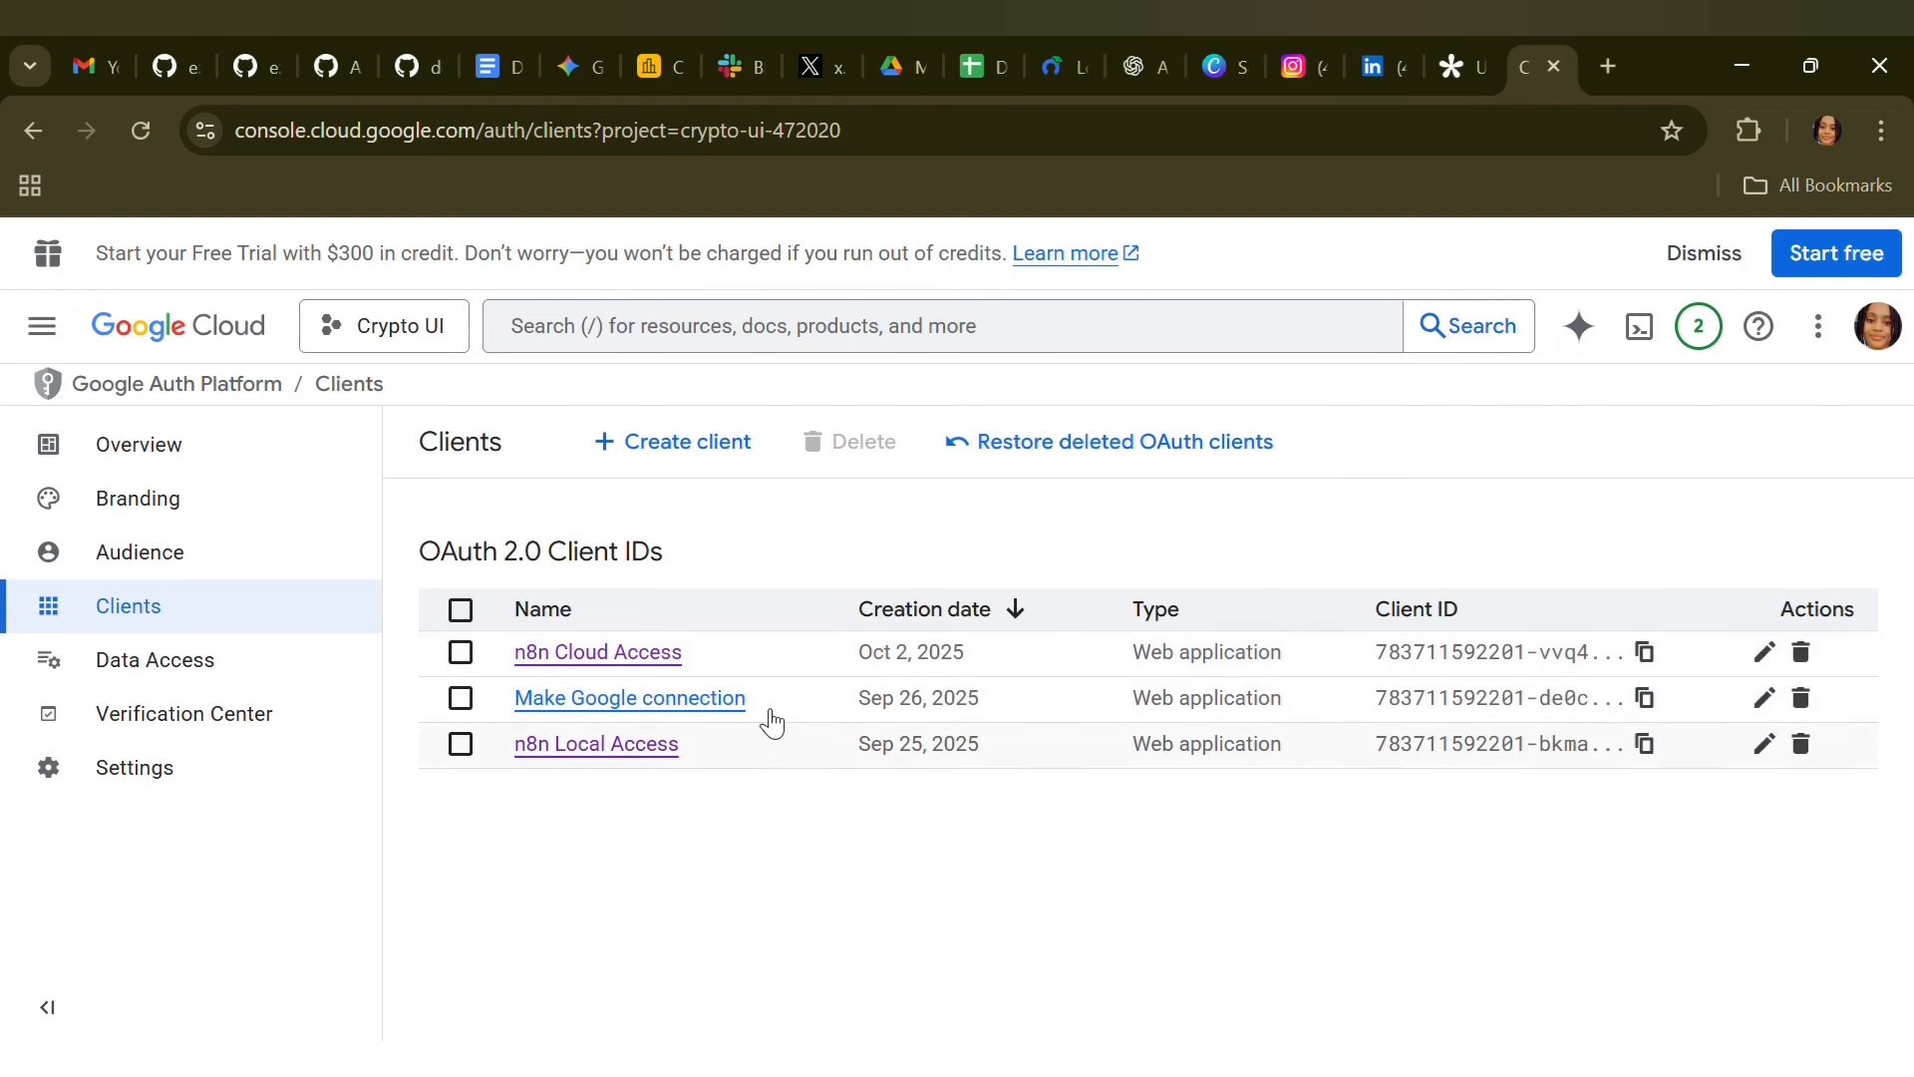
click(714, 439)
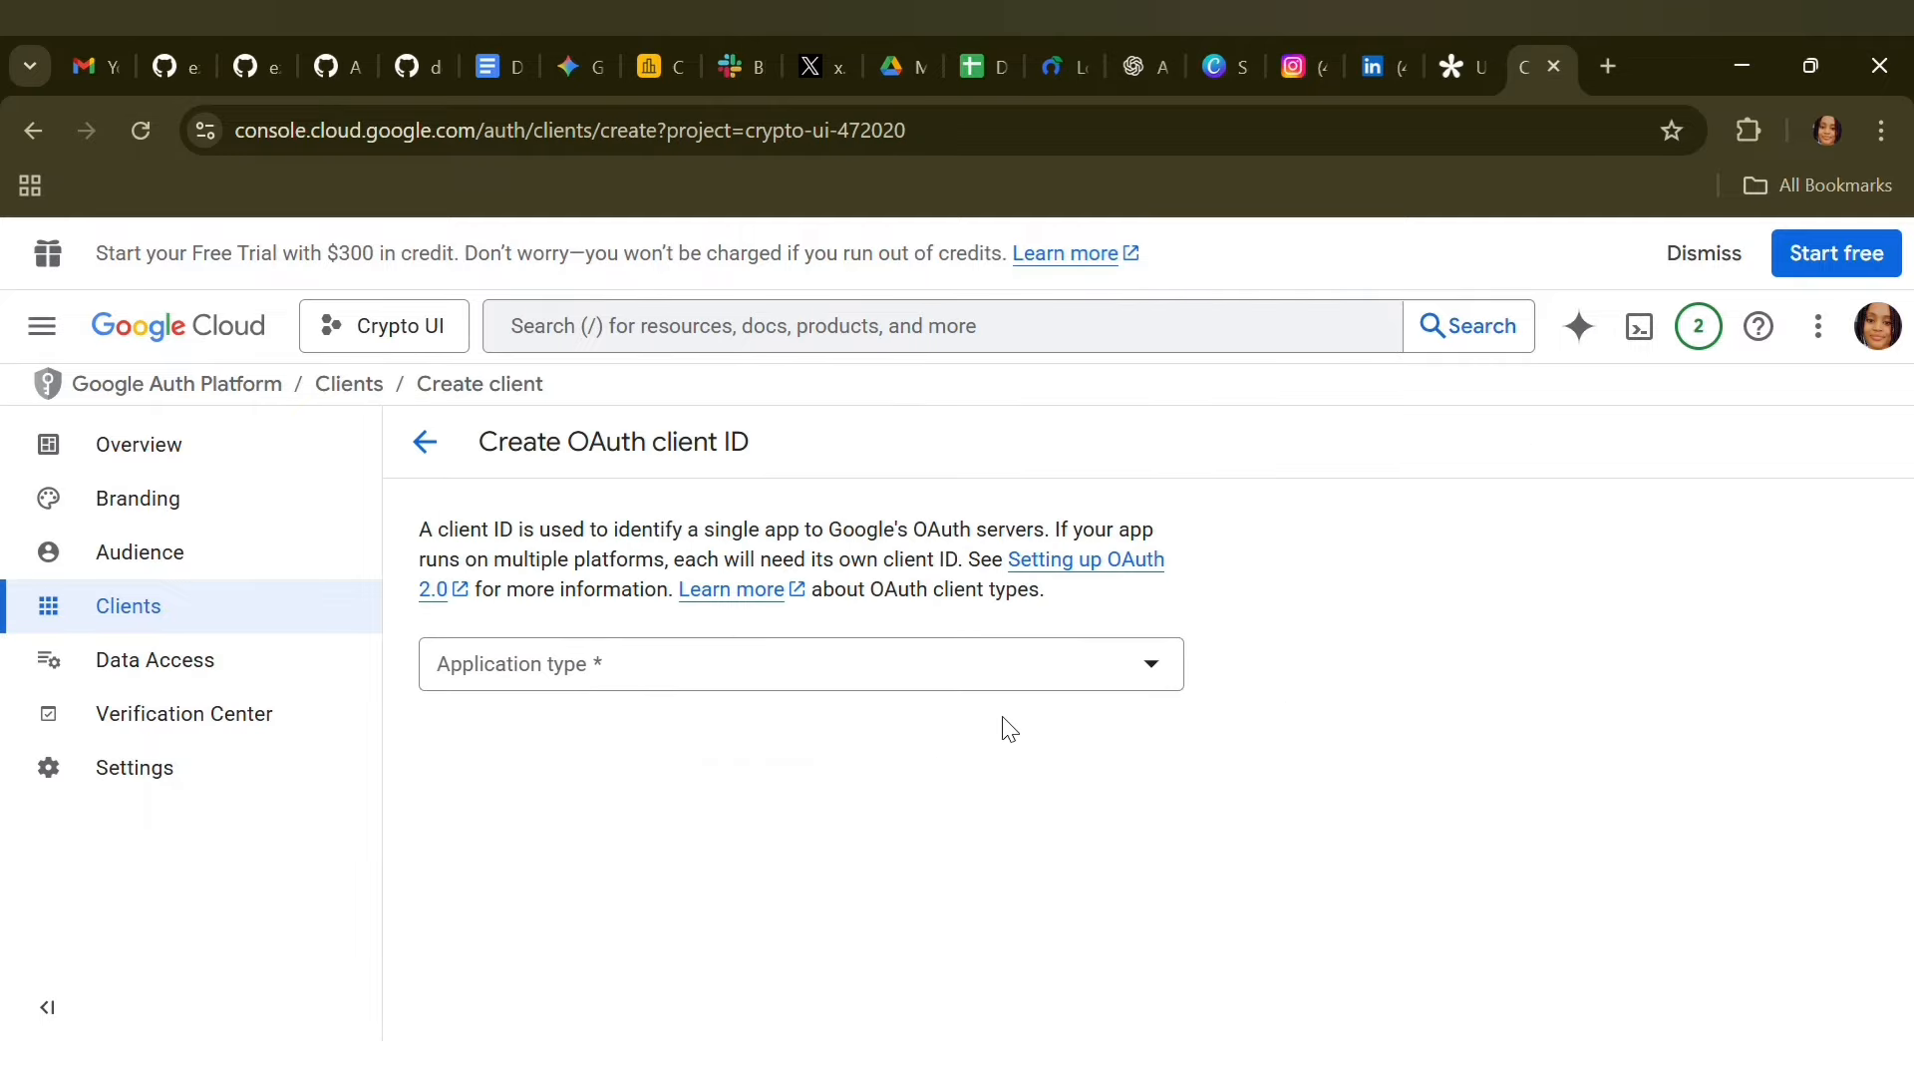
click(1172, 682)
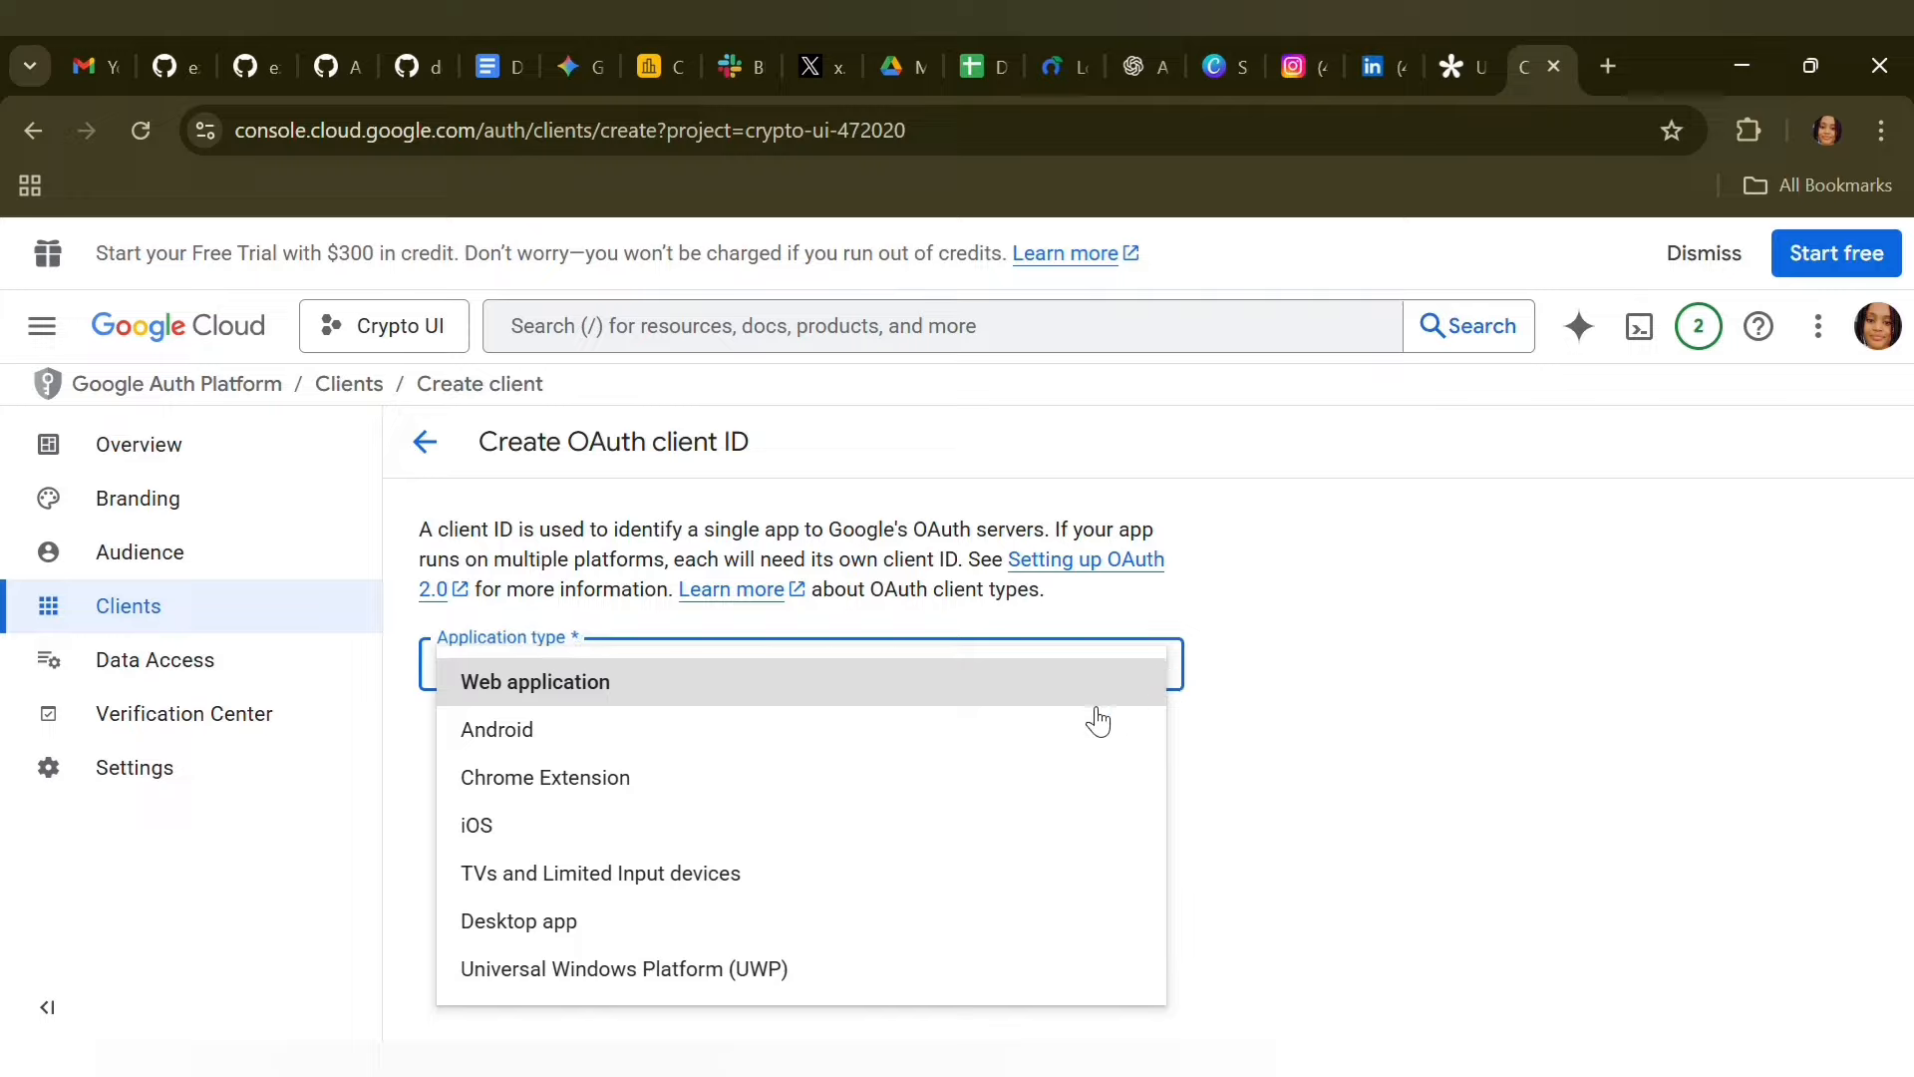
click(1091, 695)
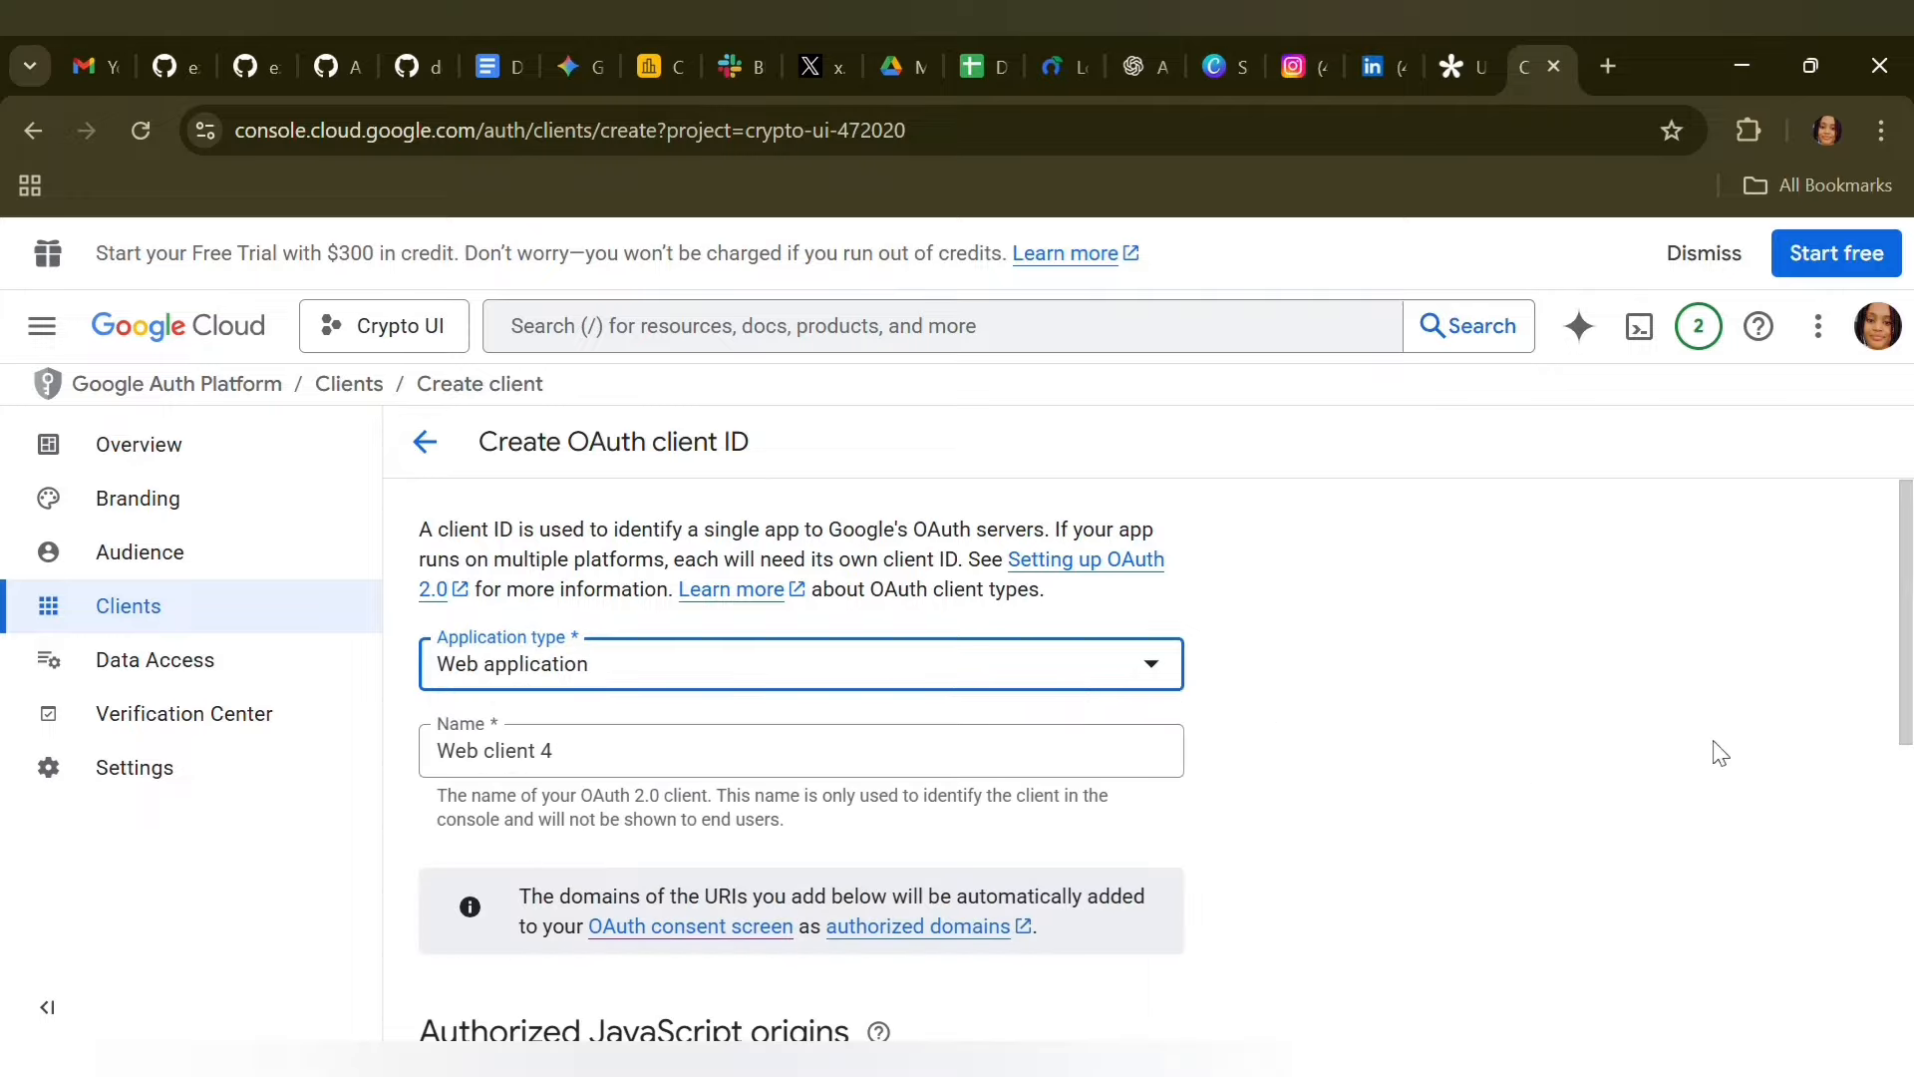
Replace the default name of the new OAuth client with "n8n ckeaning ag"
drag(1904, 658, 1904, 709)
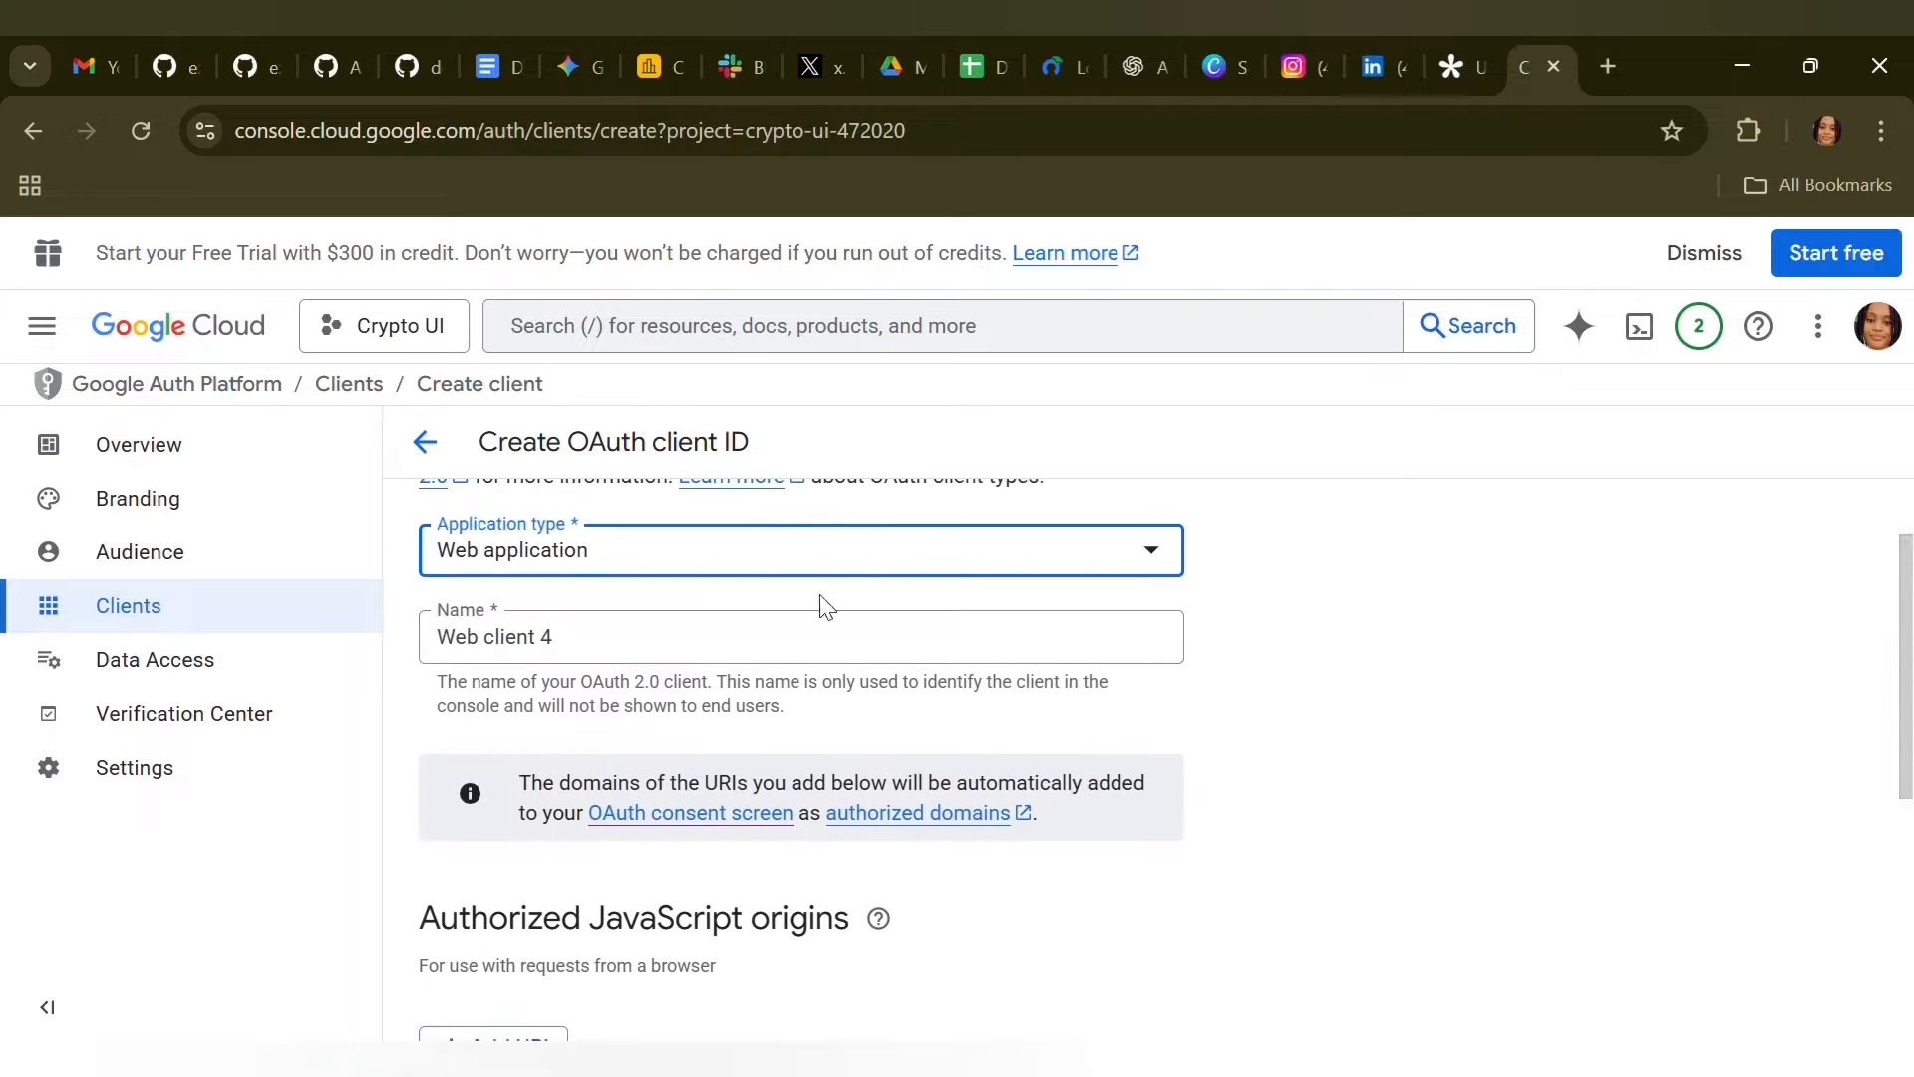
click(607, 643)
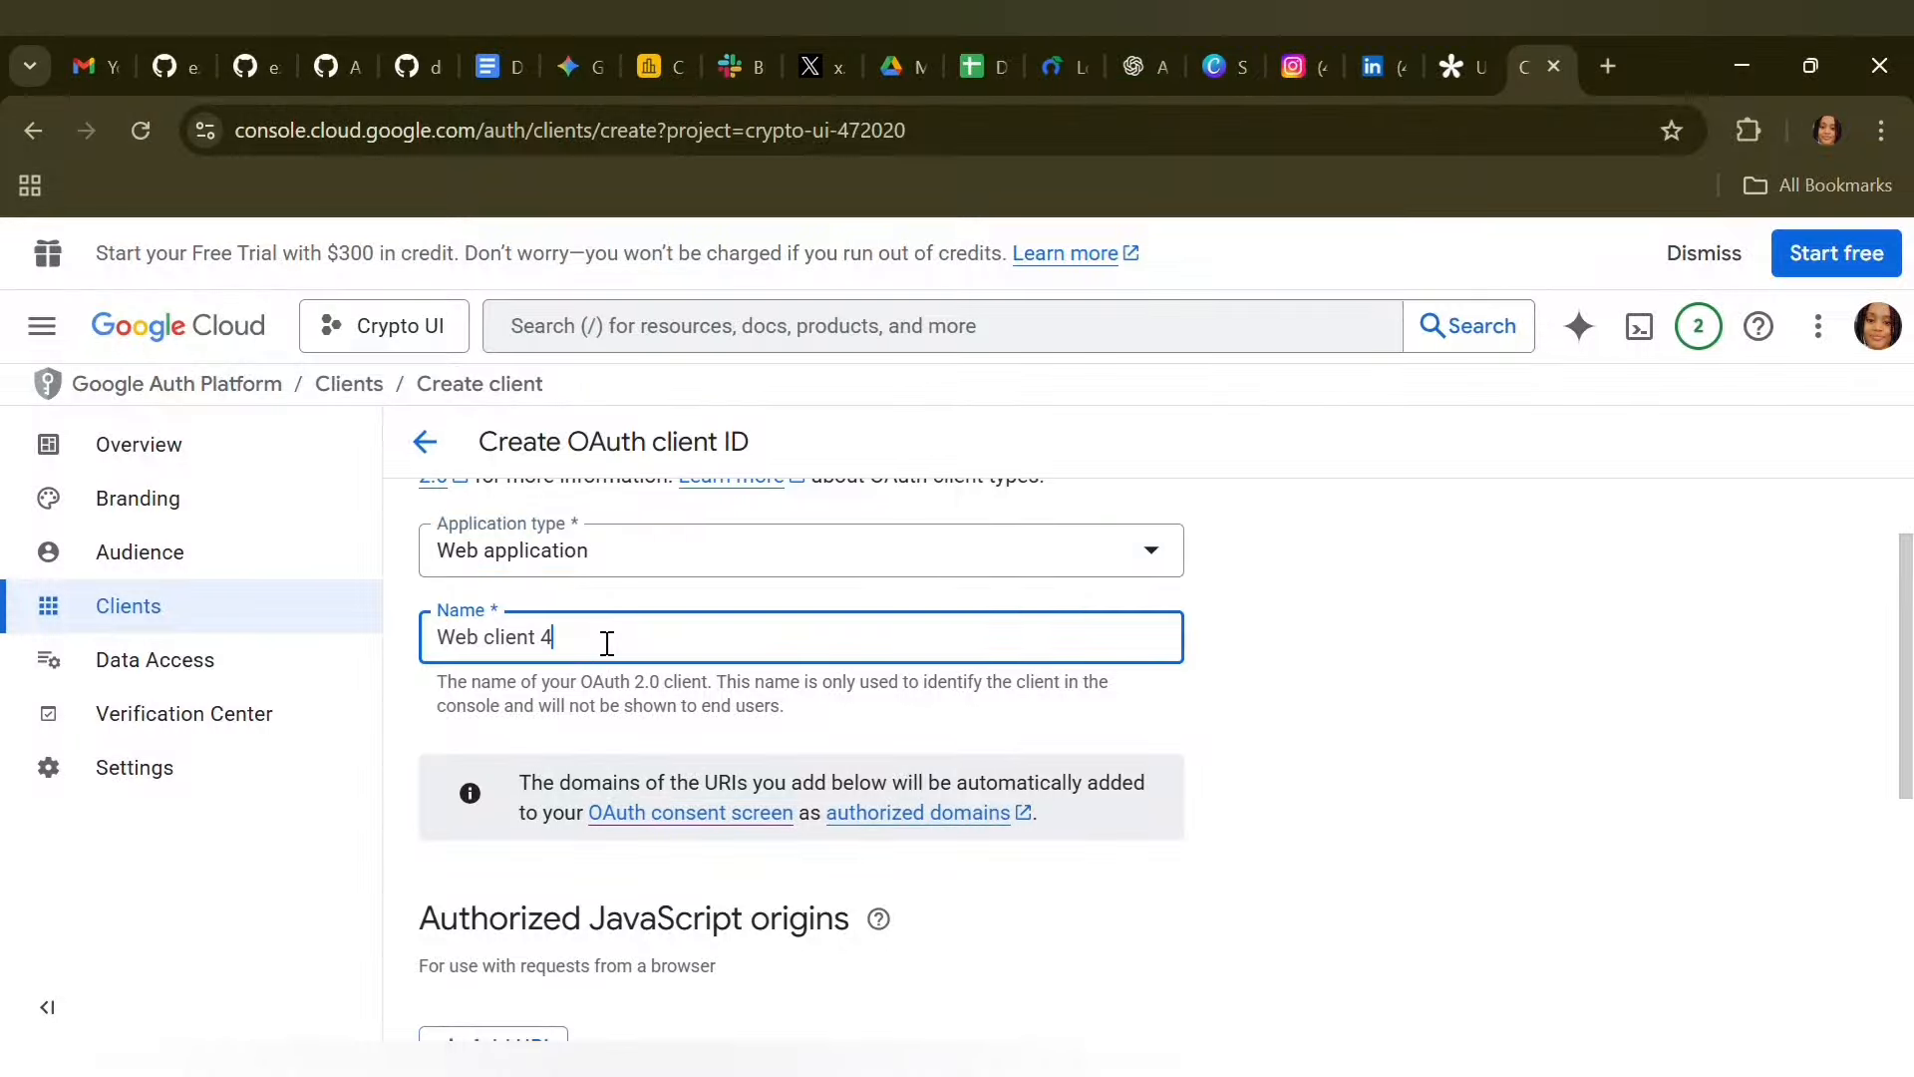
key(BackSpace)
key(BackSpace)
key(BackSpace)
key(BackSpace)
key(BackSpace)
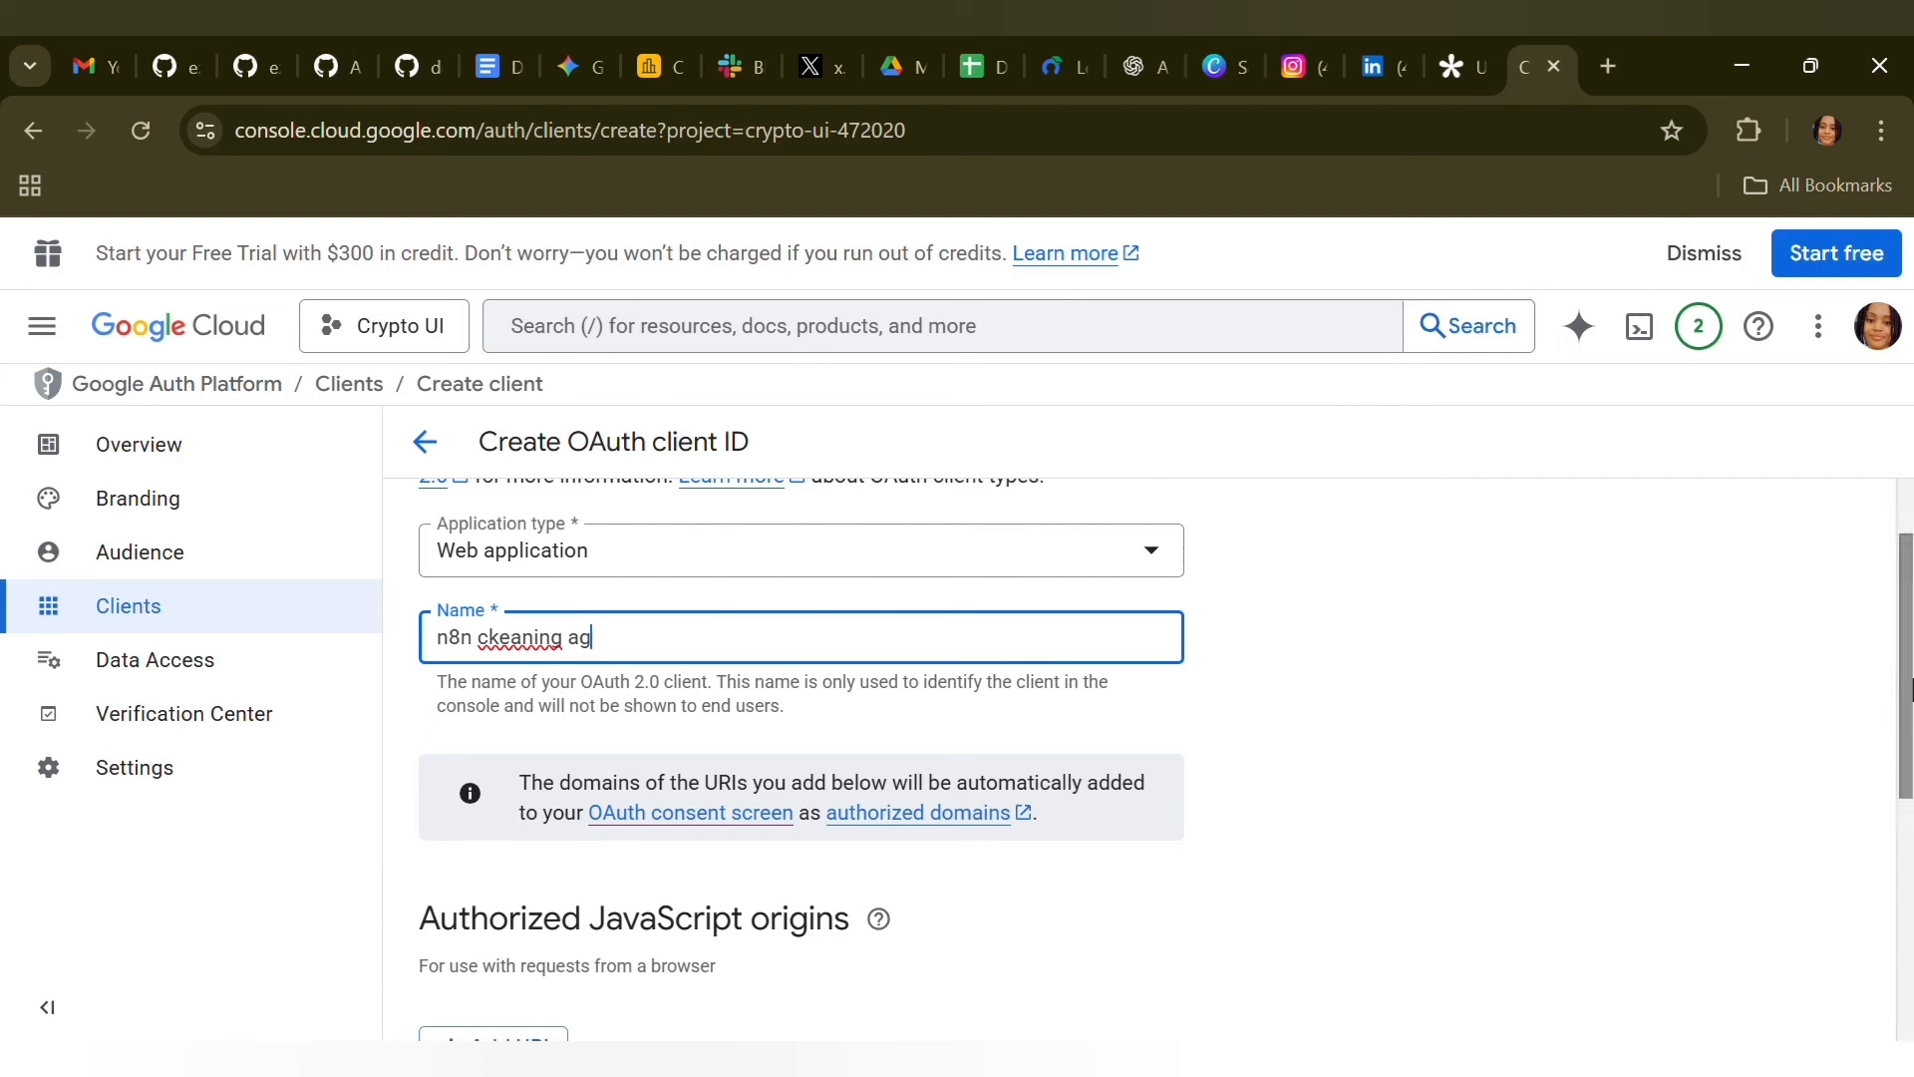
Add the n8n workflow's URL as an authorized redirect URI and cancel the creation of the OAuth client
drag(1909, 666, 1909, 884)
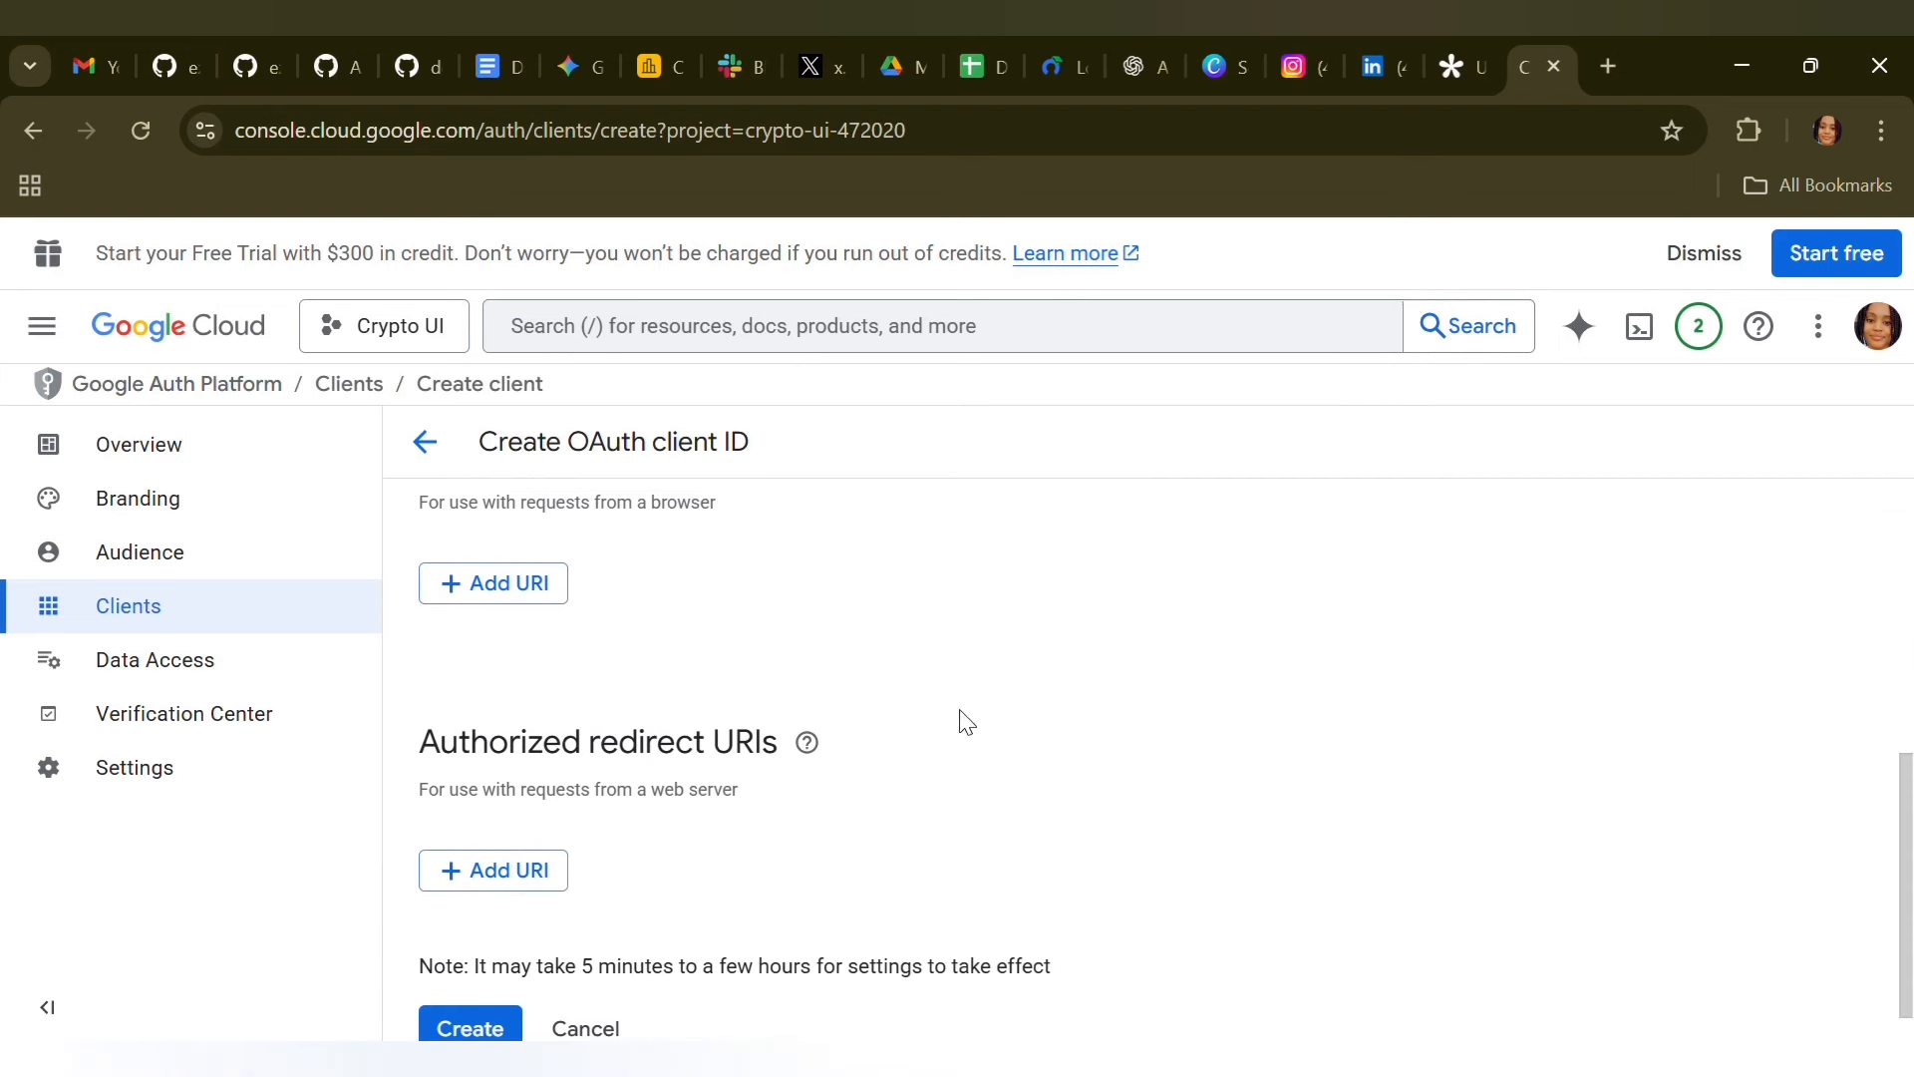
click(518, 871)
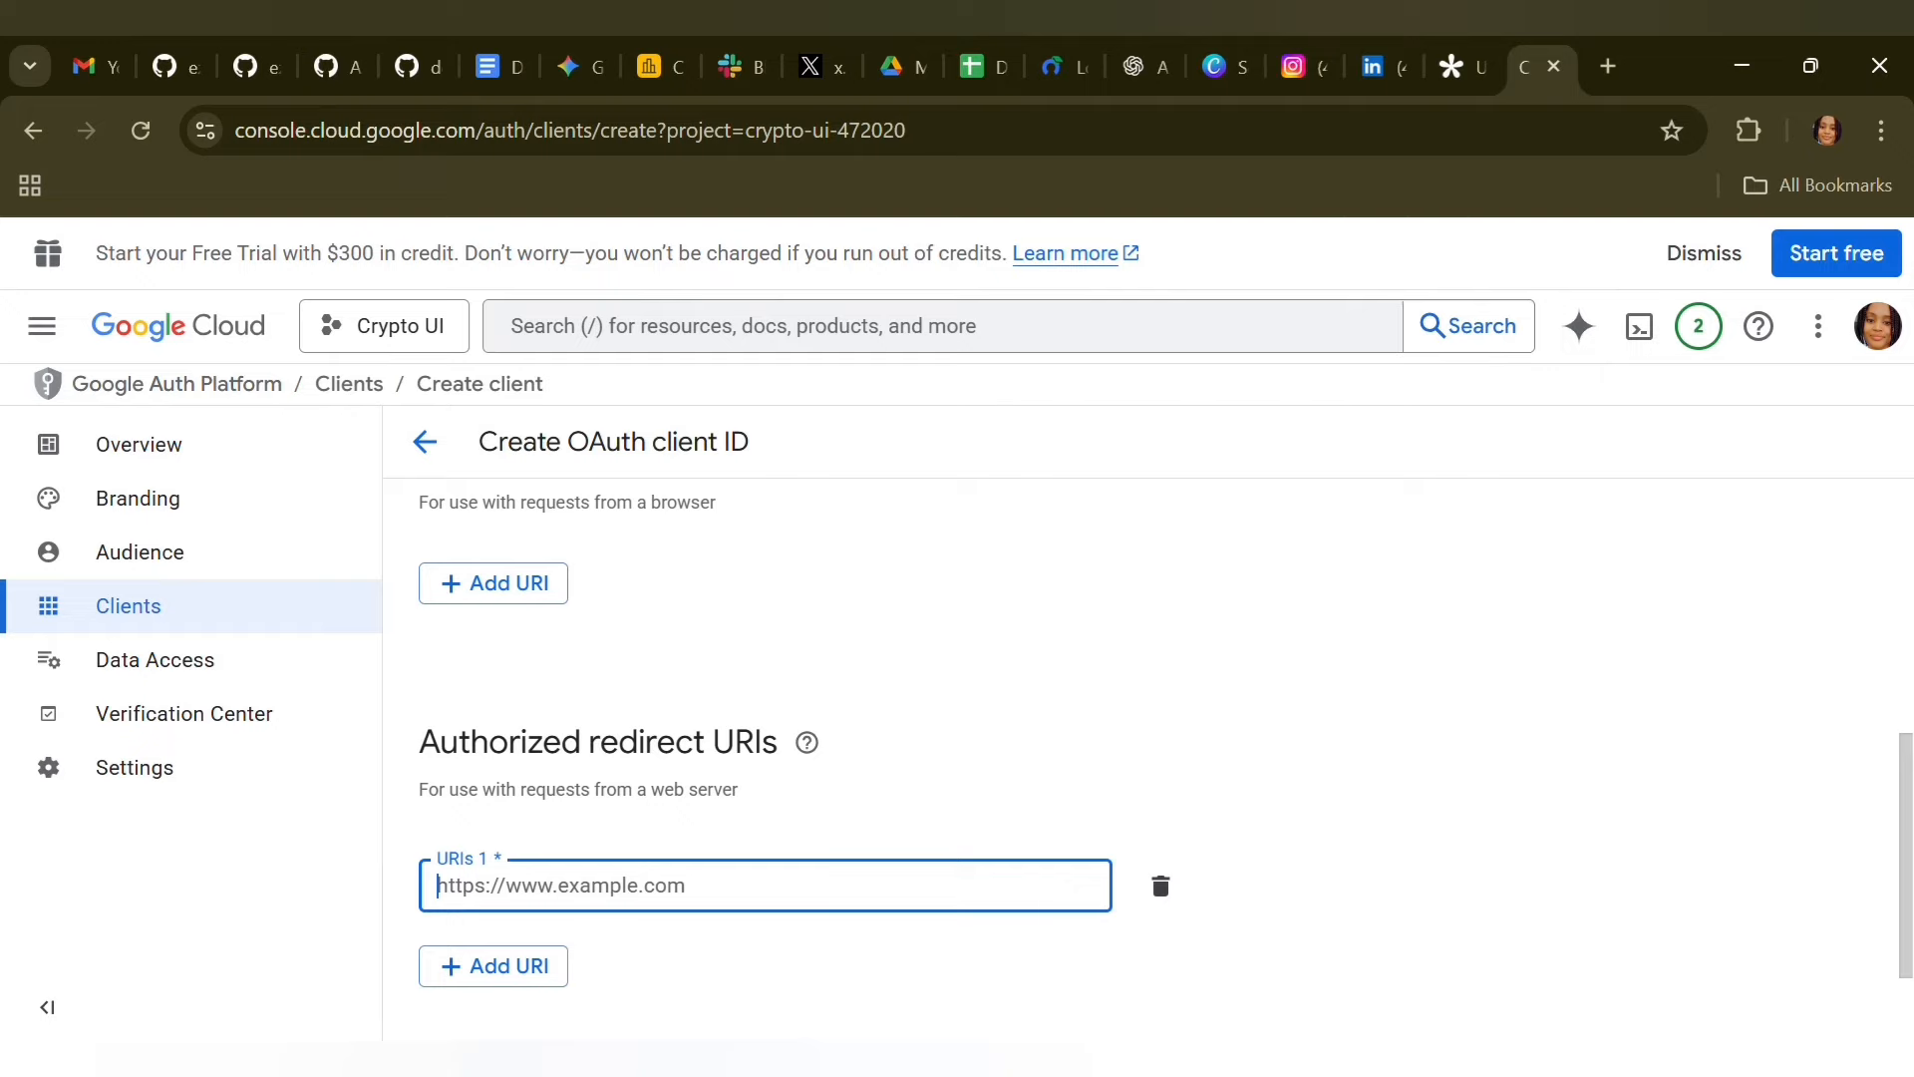
key(alt+Tab)
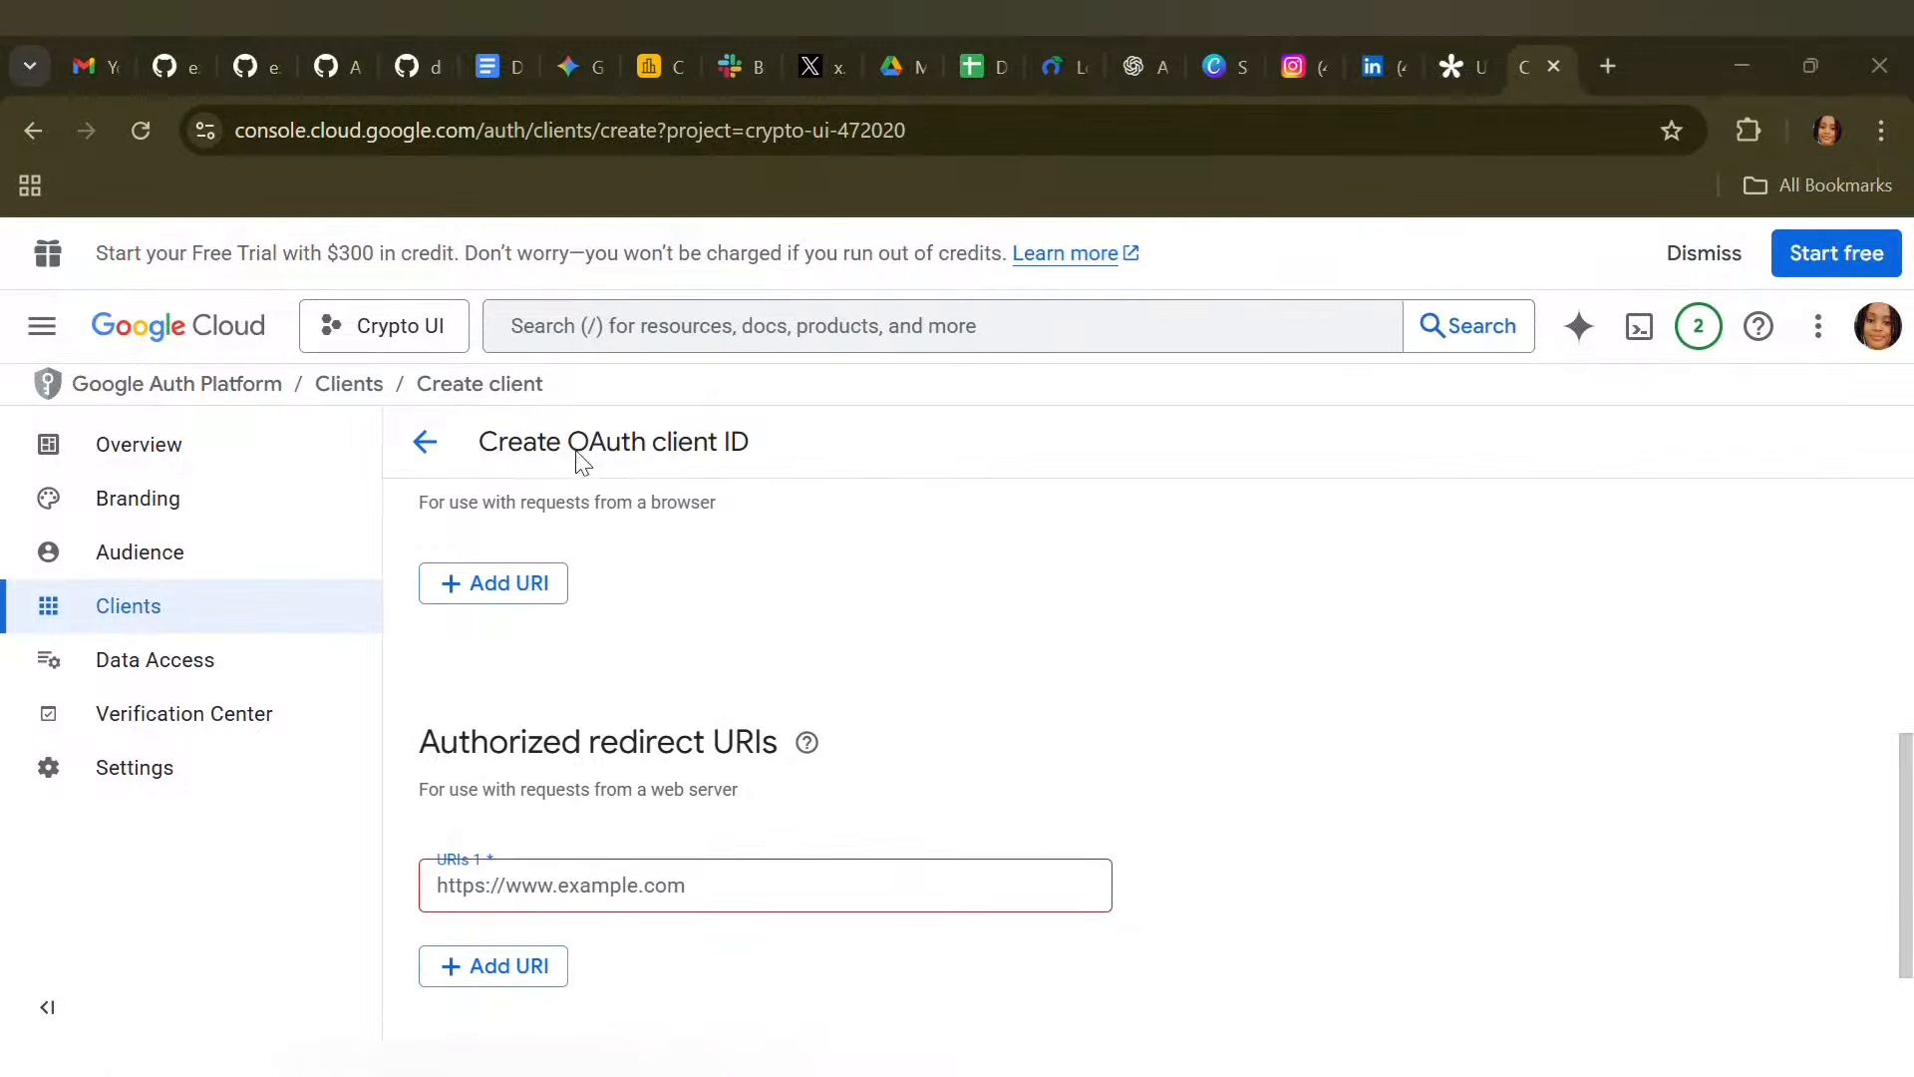
click(835, 1059)
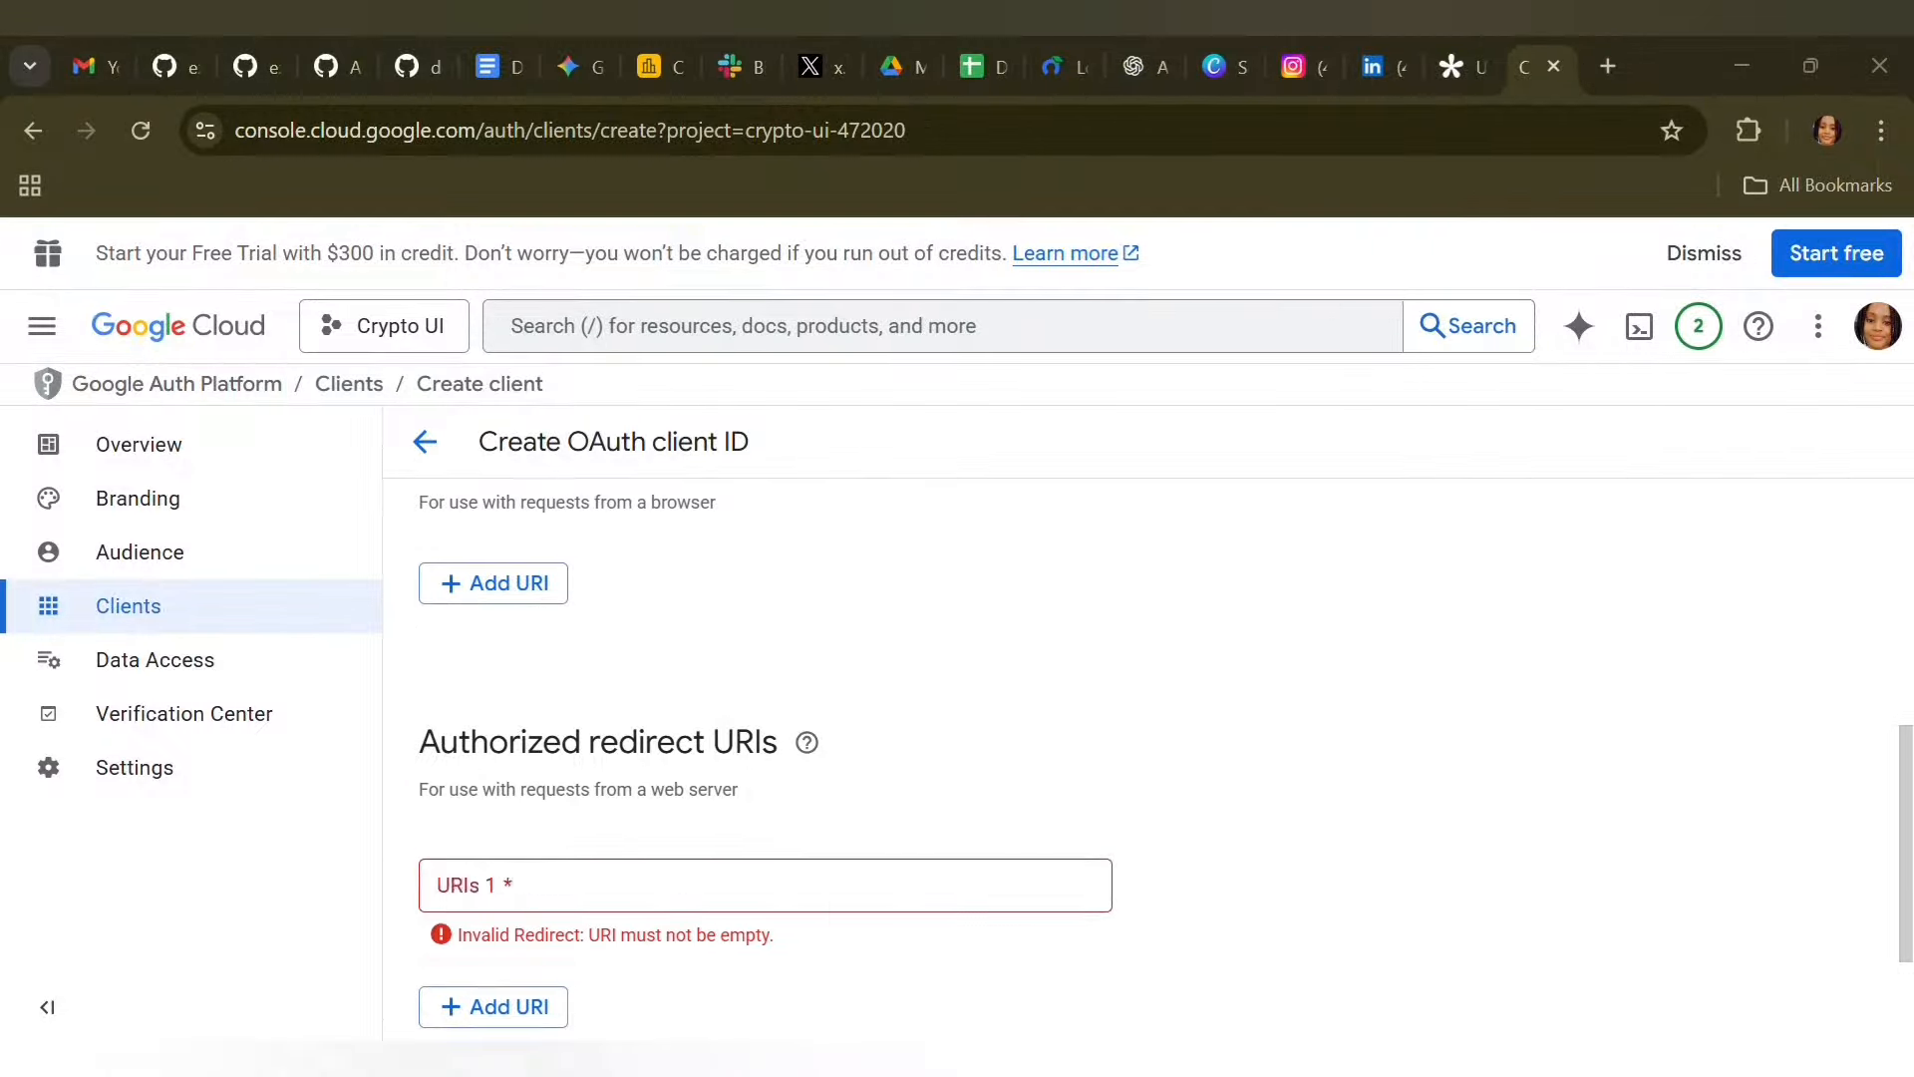
click(737, 905)
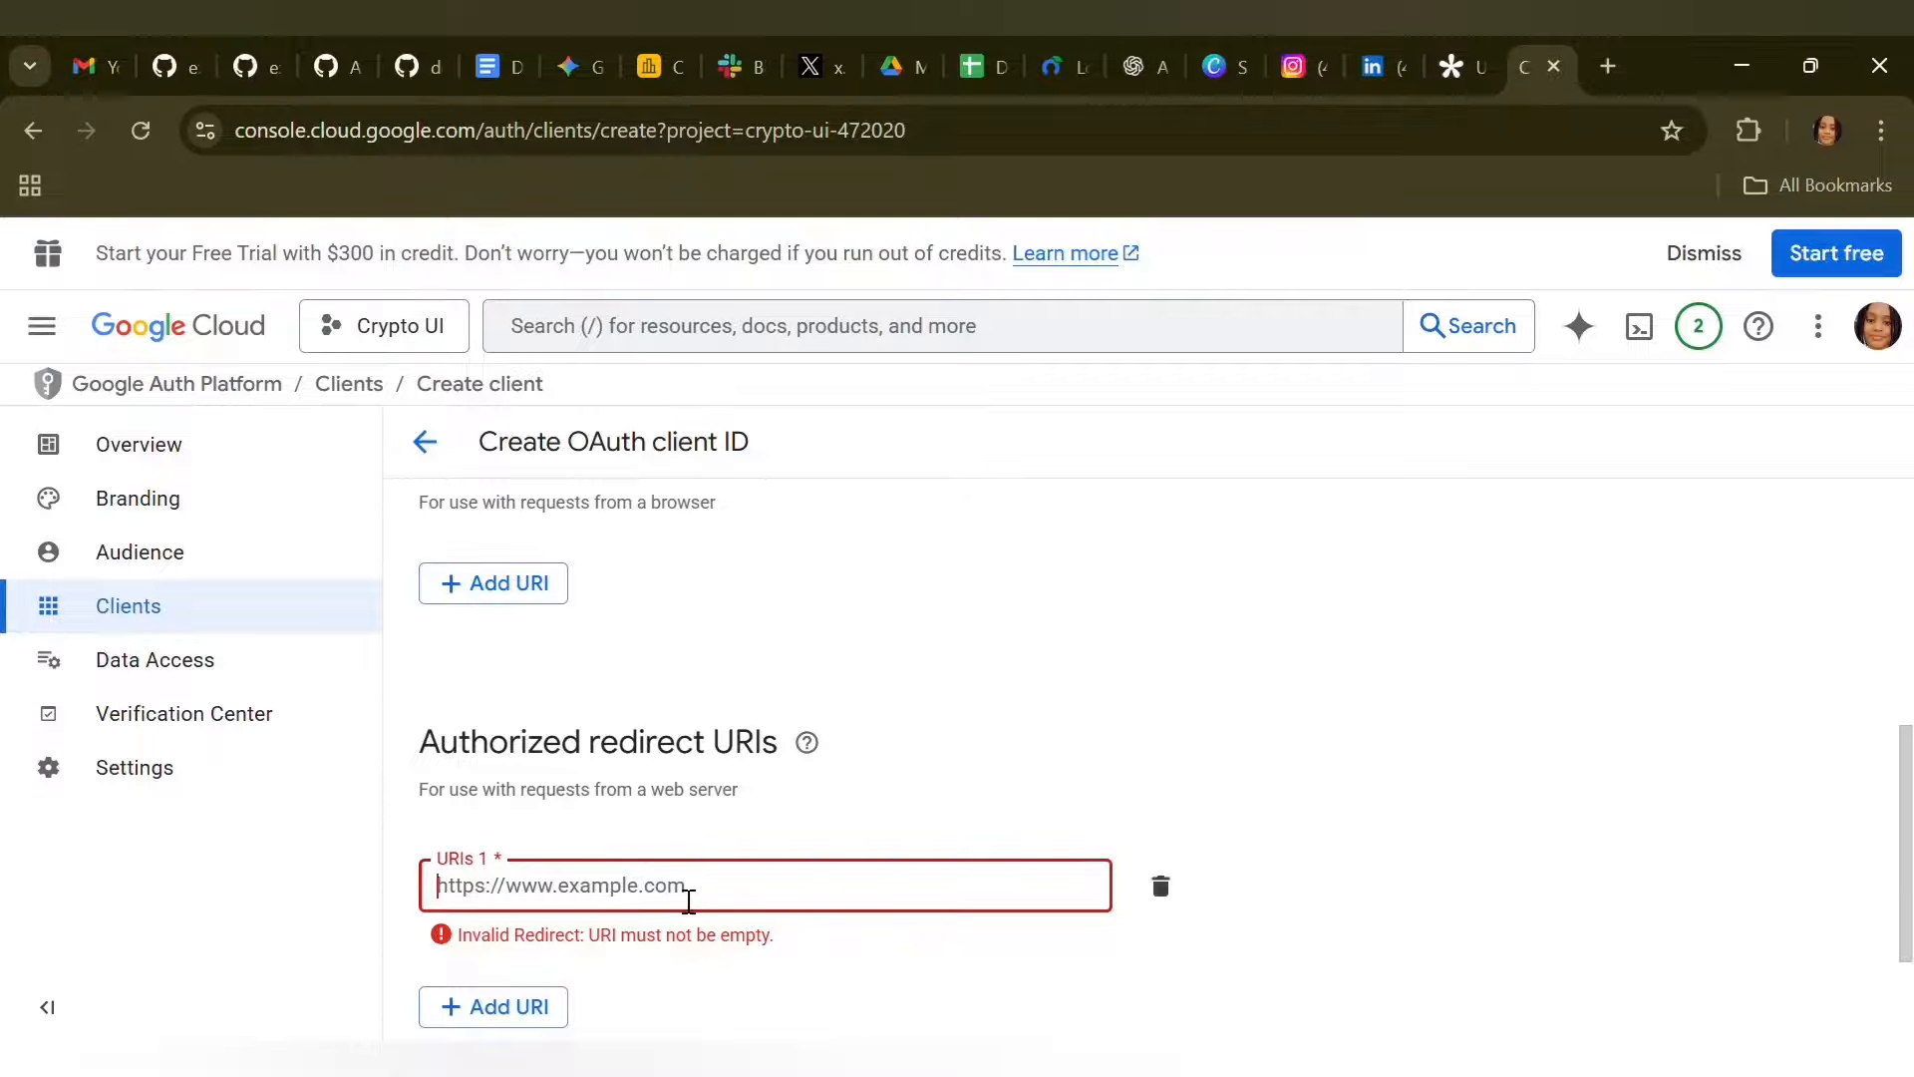
text(https://ezinn.app.n8n.cloud/workflow/1VfdUrb4IRqQaeId)
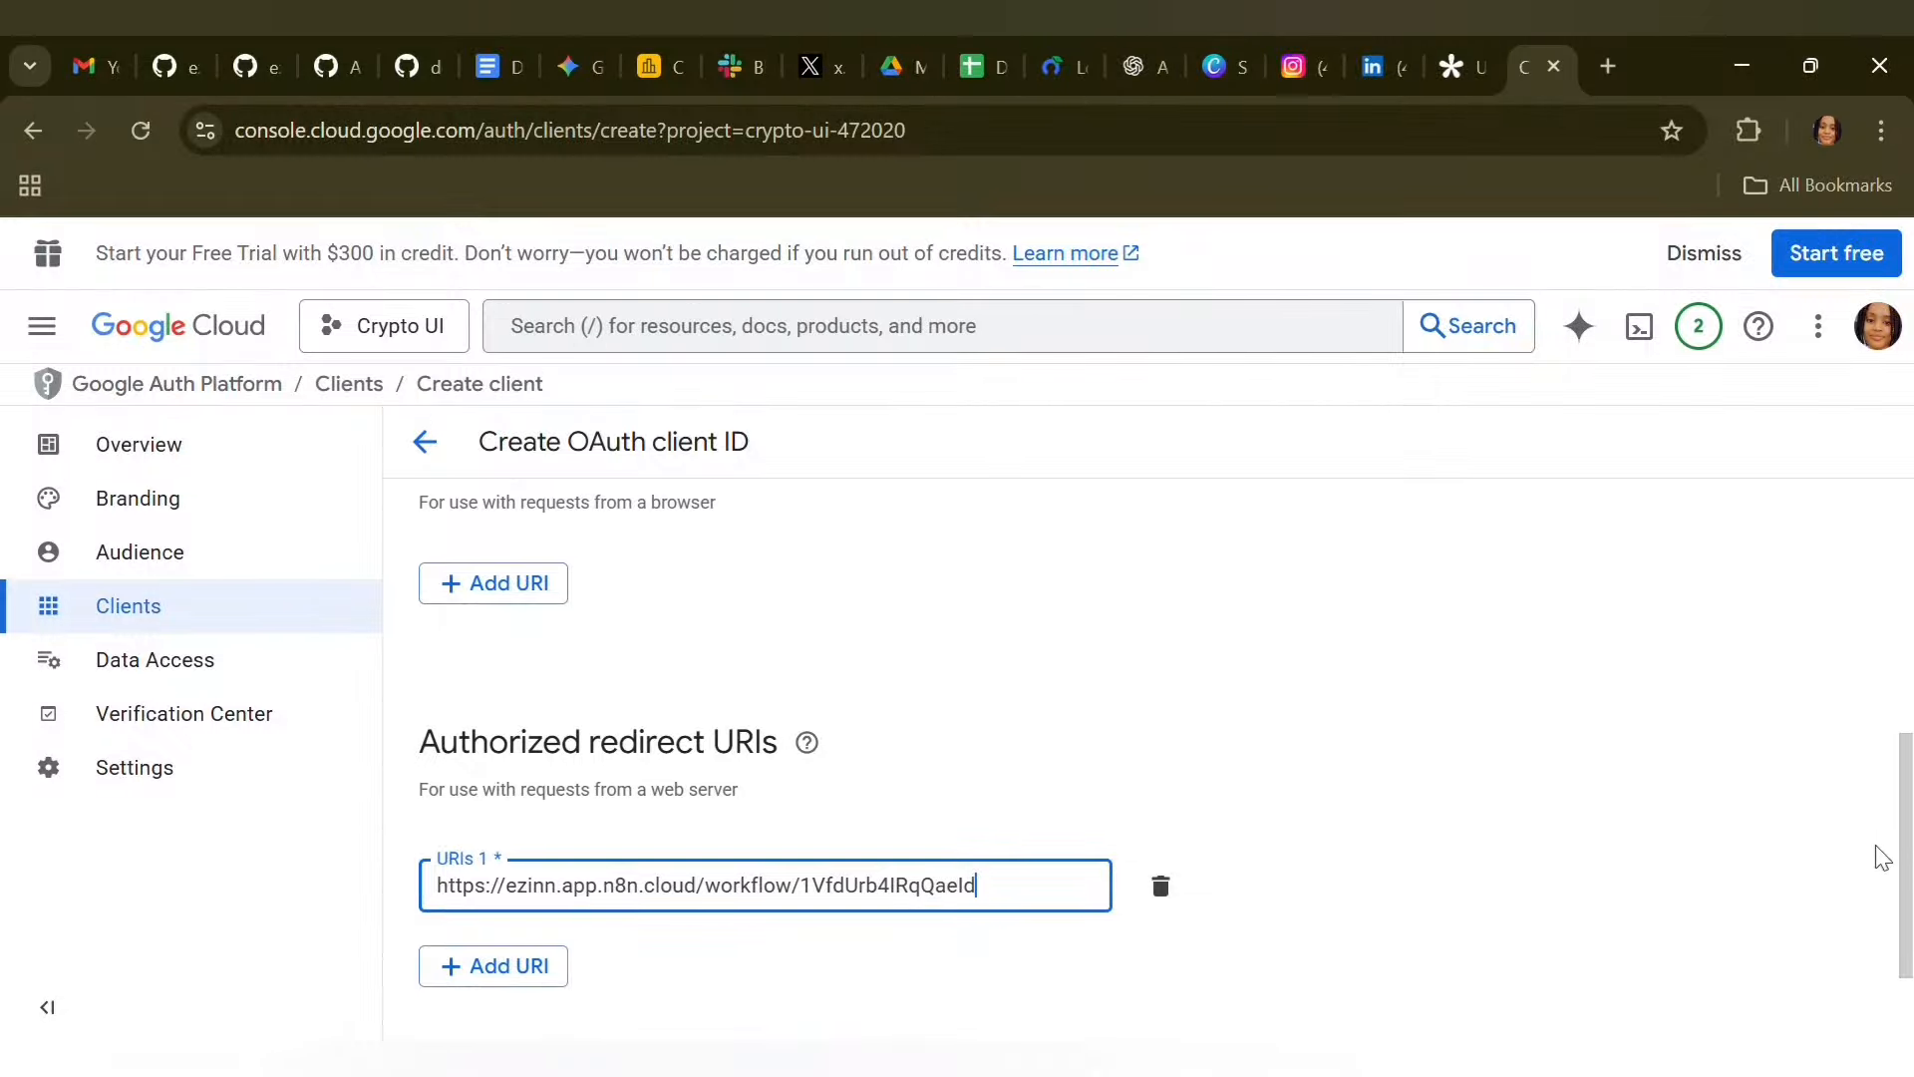
scroll(1910, 867, down, 1)
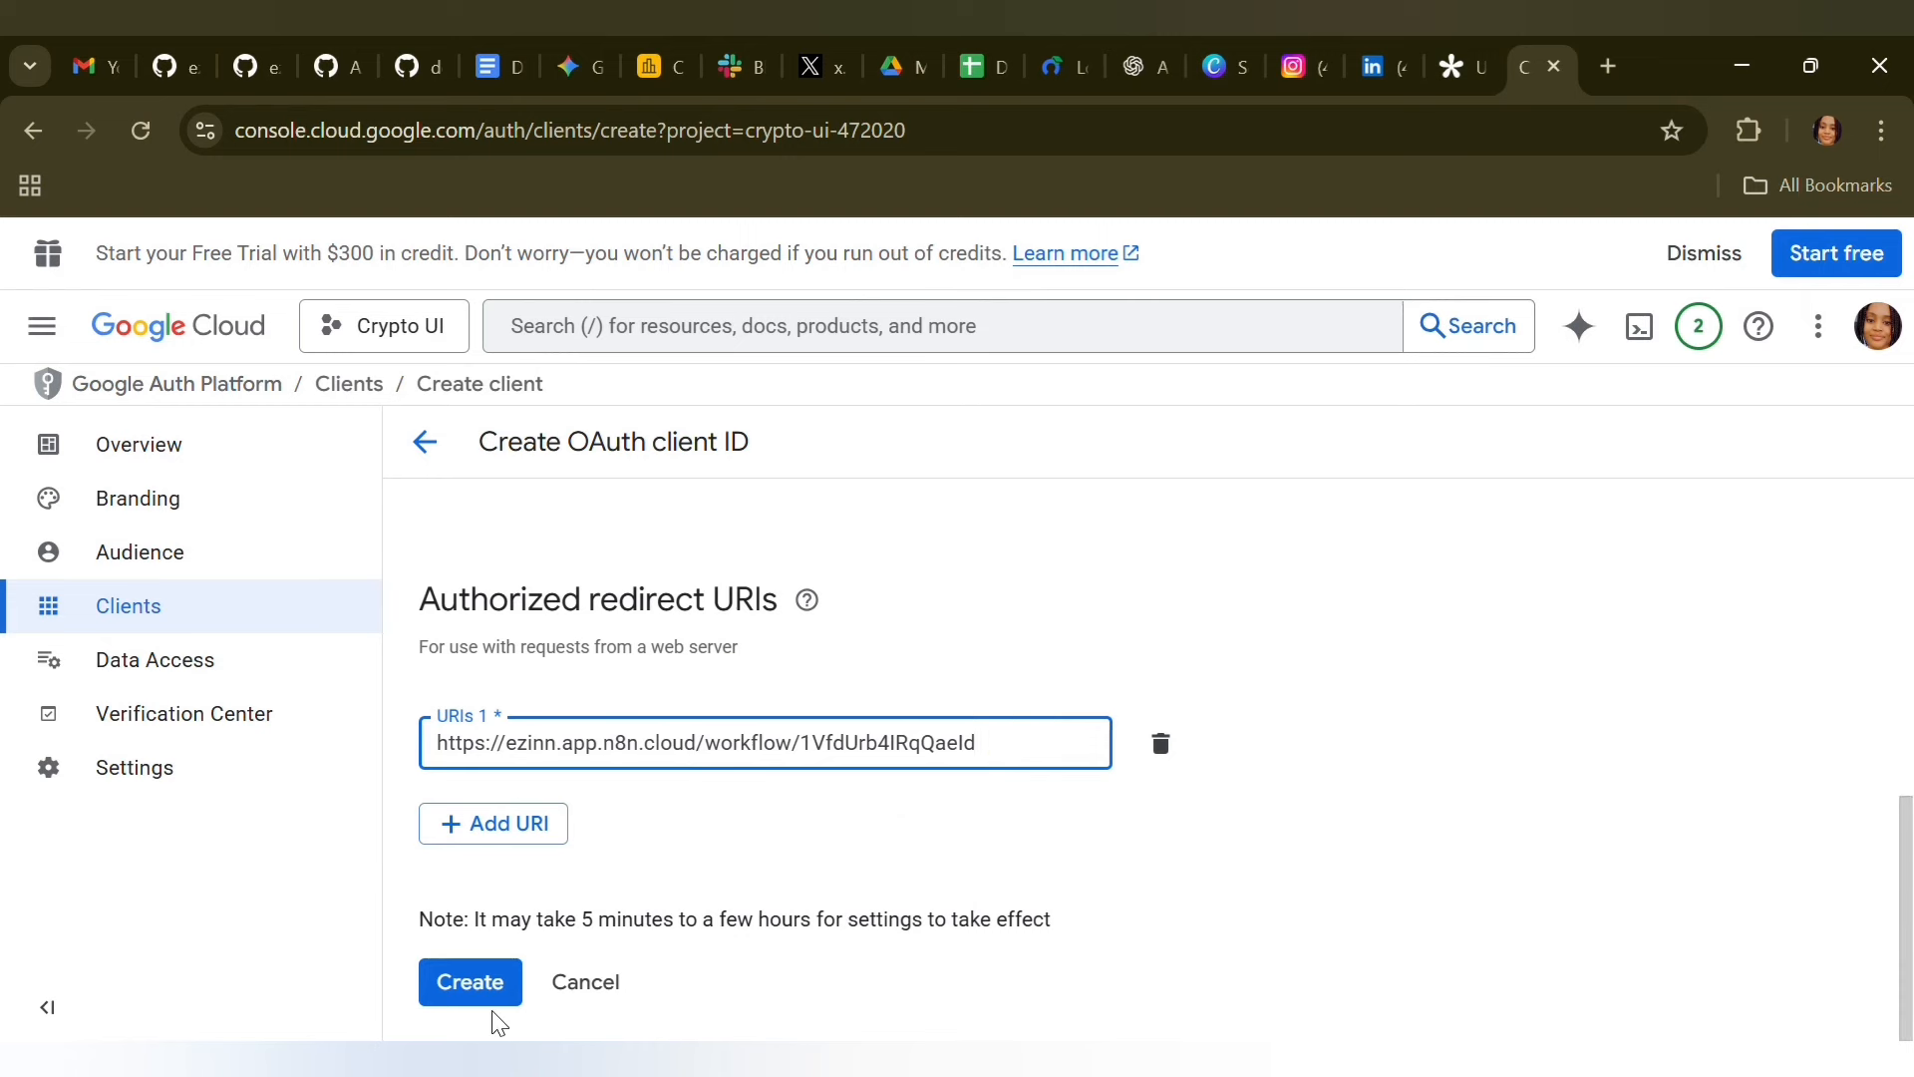
click(610, 993)
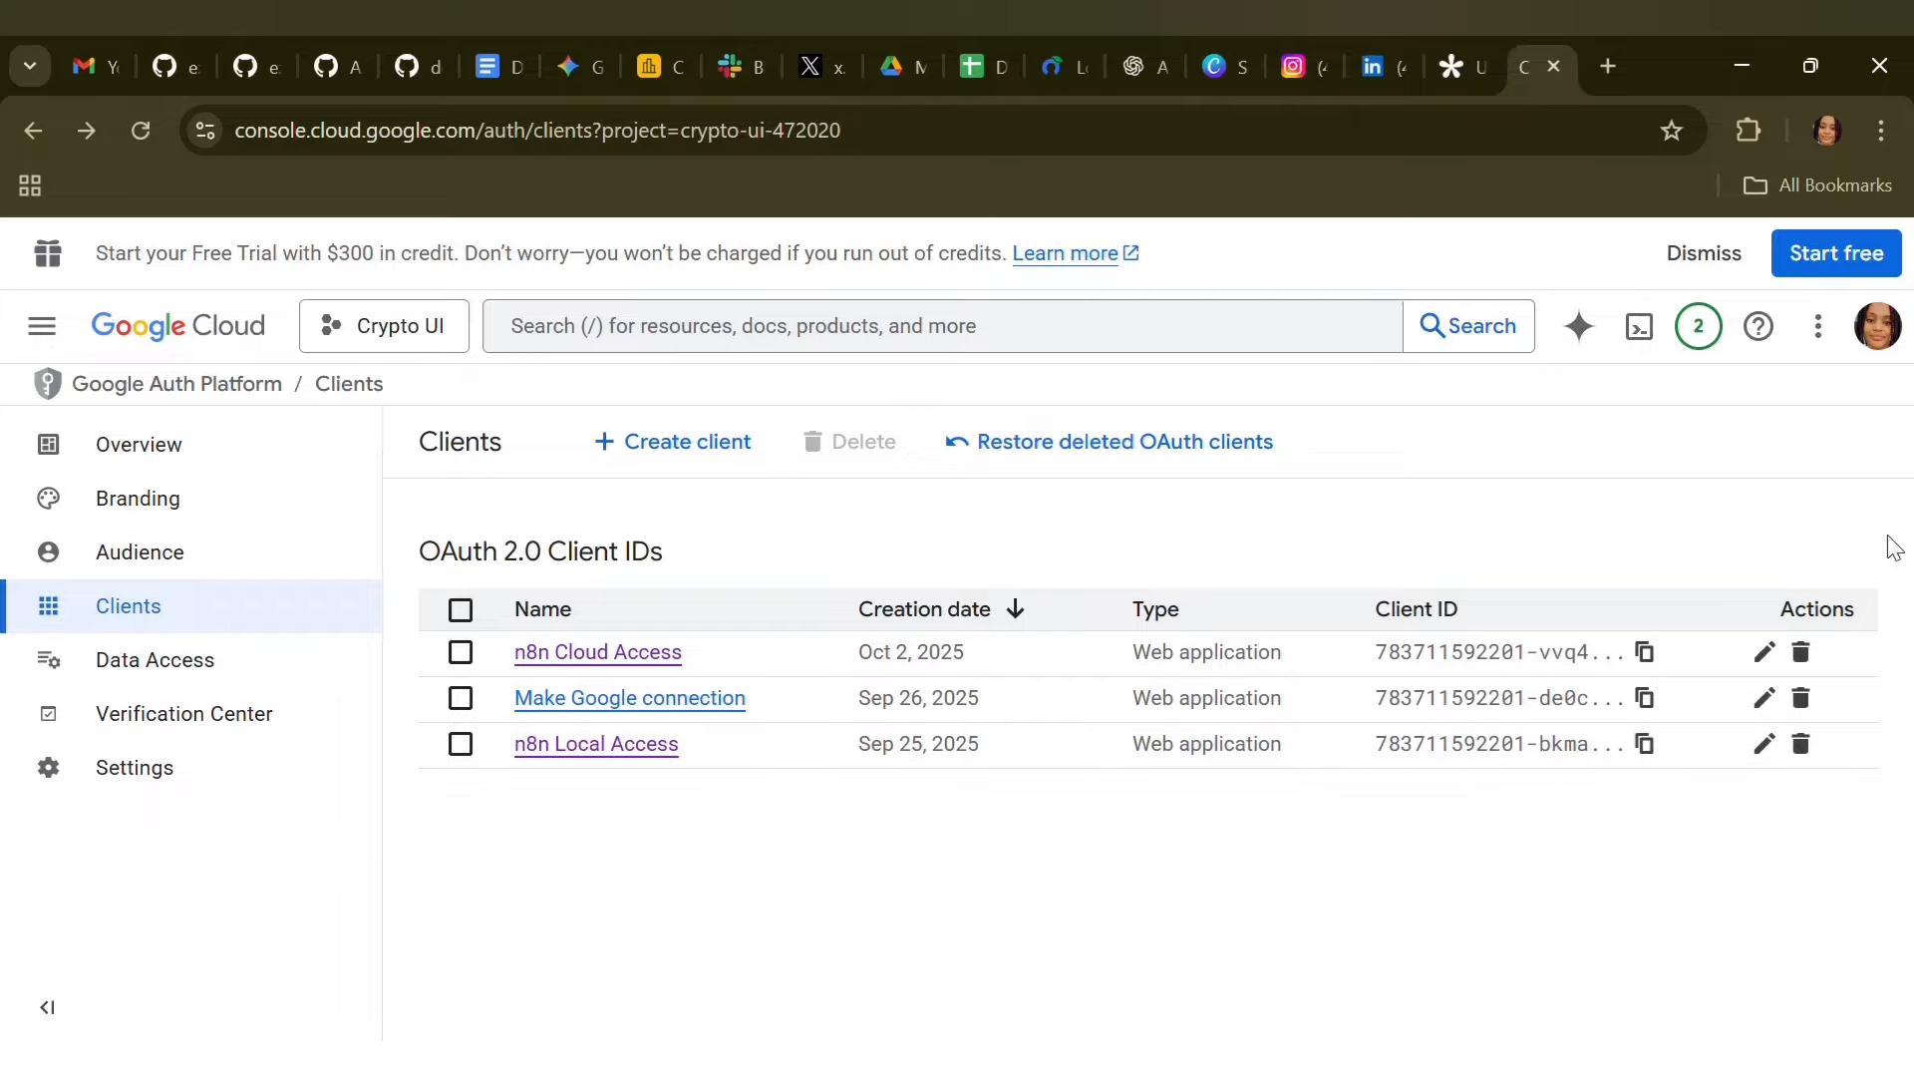
Examine the project's Data Access scopes and the list for updating the selected scopes, and close it without changes
click(236, 688)
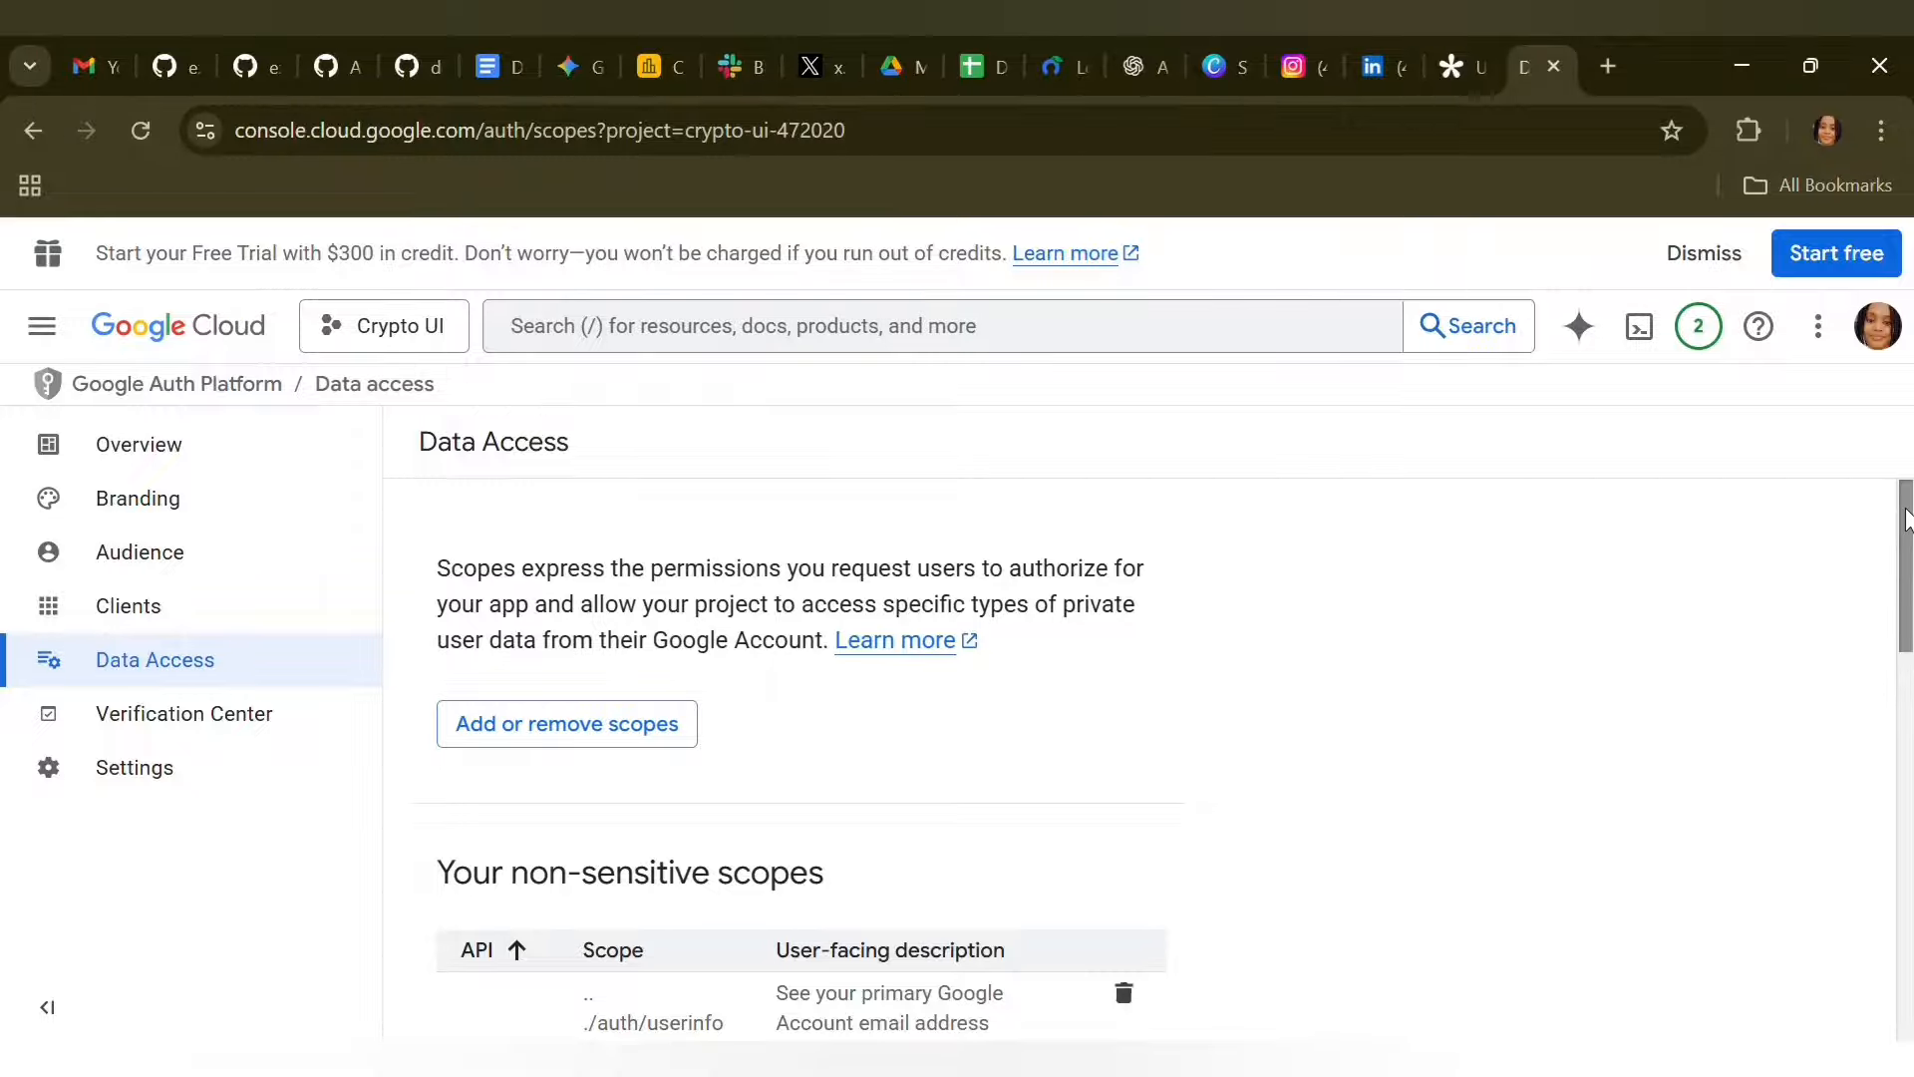
drag(1907, 518, 1897, 611)
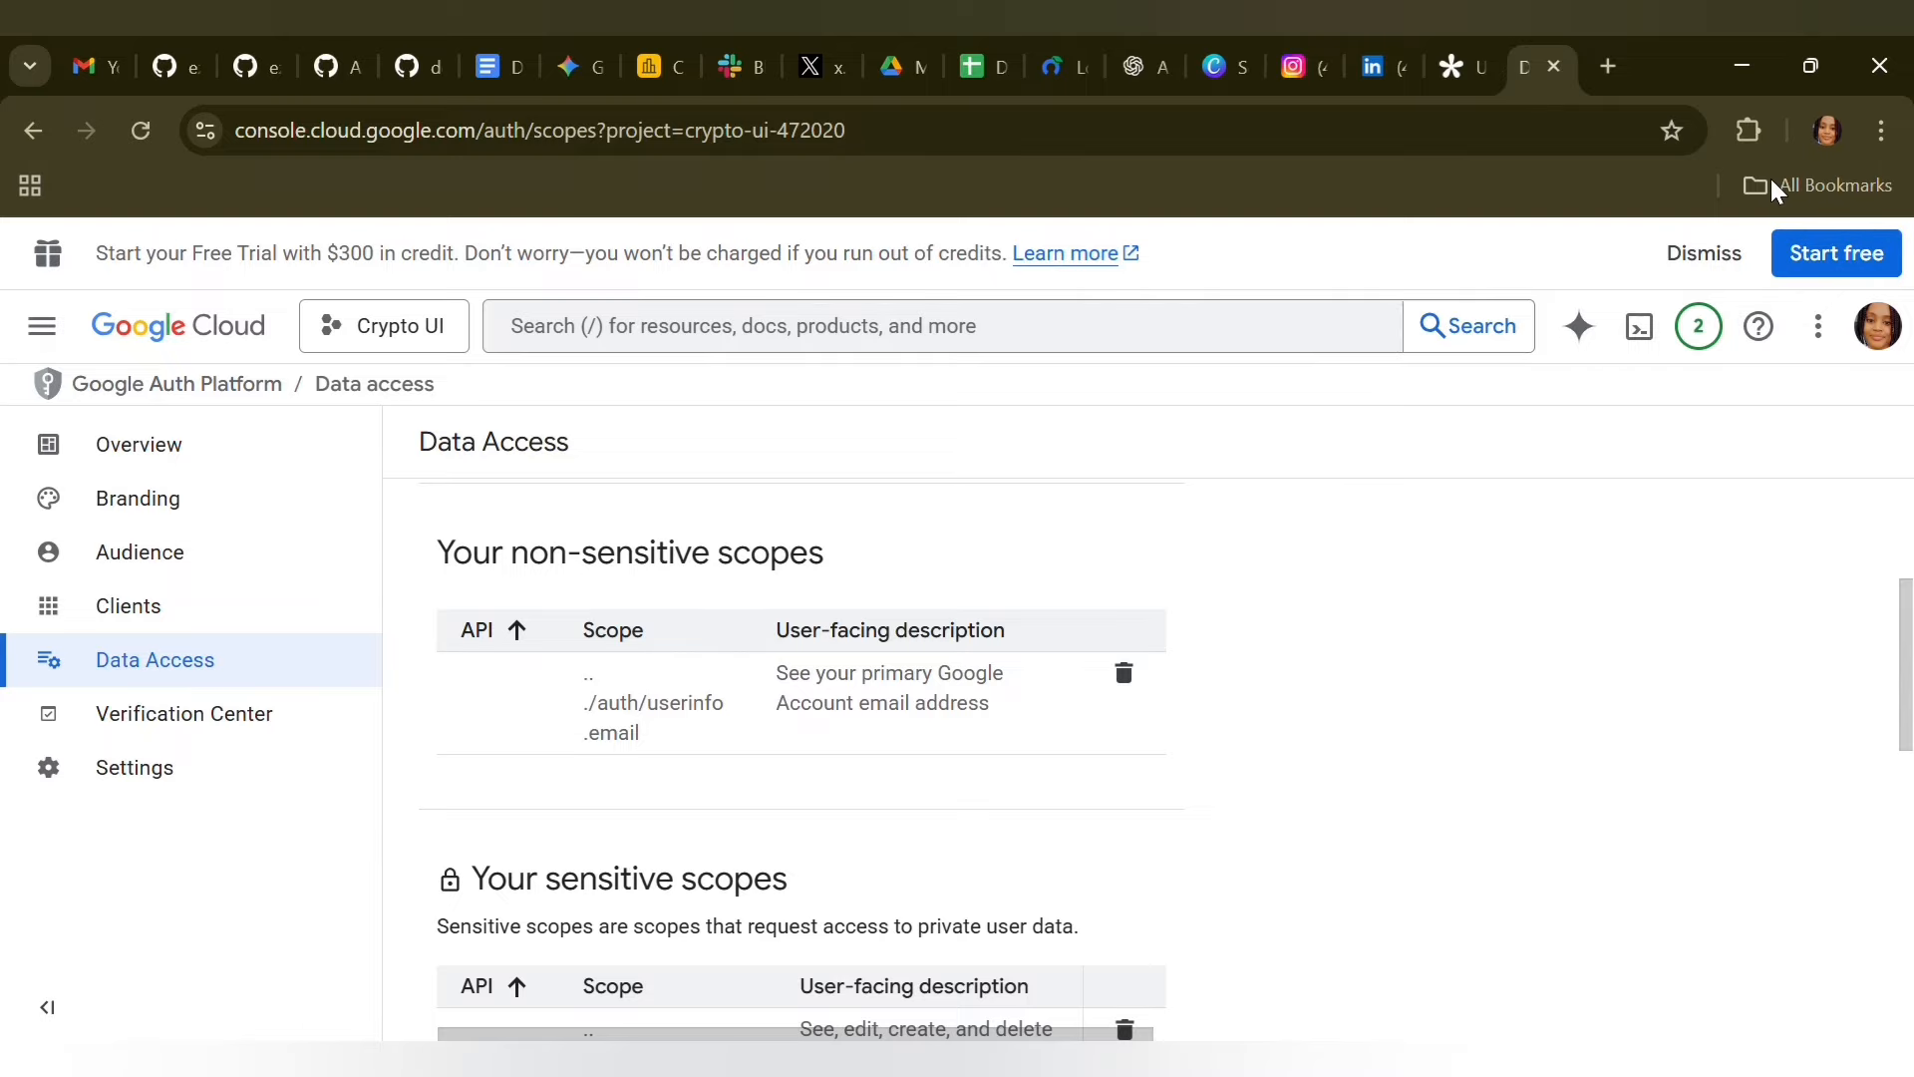
scroll(1286, 685, down, 10)
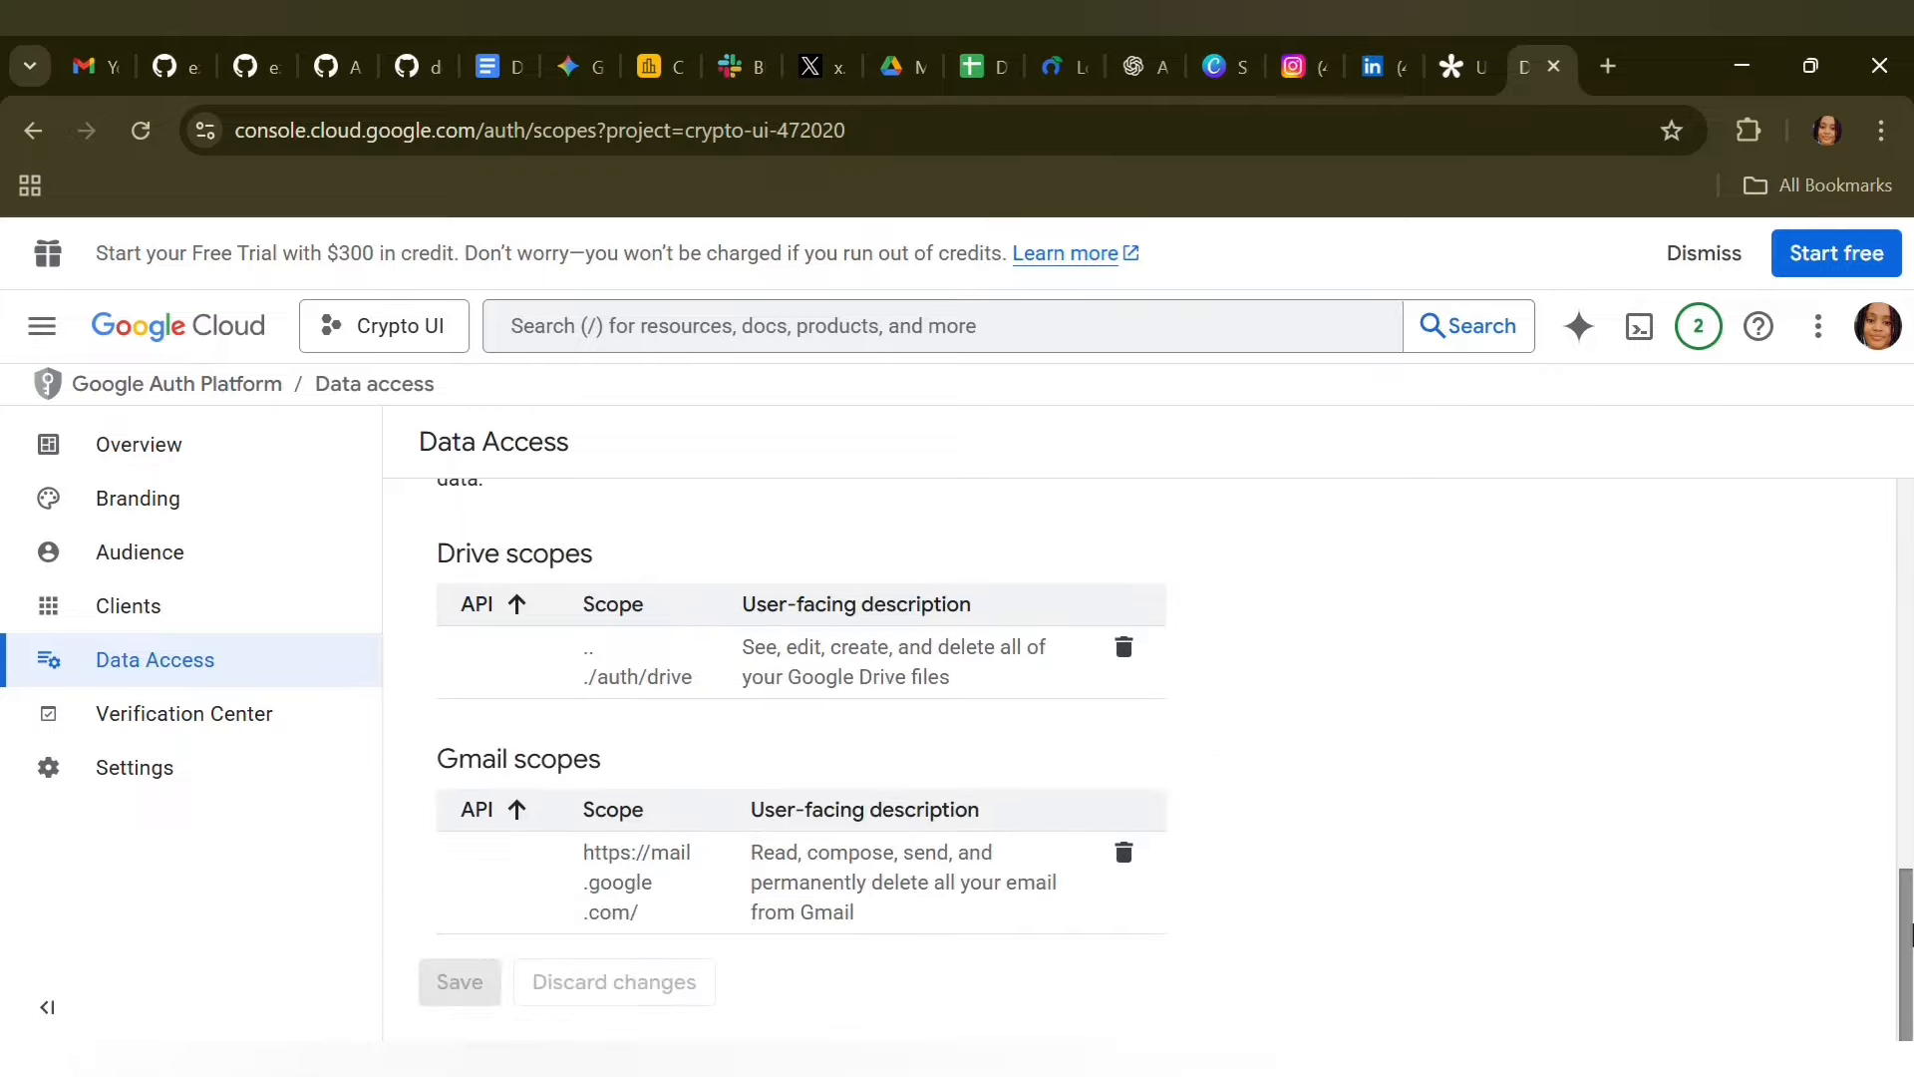
drag(1904, 952, 1888, 616)
click(468, 558)
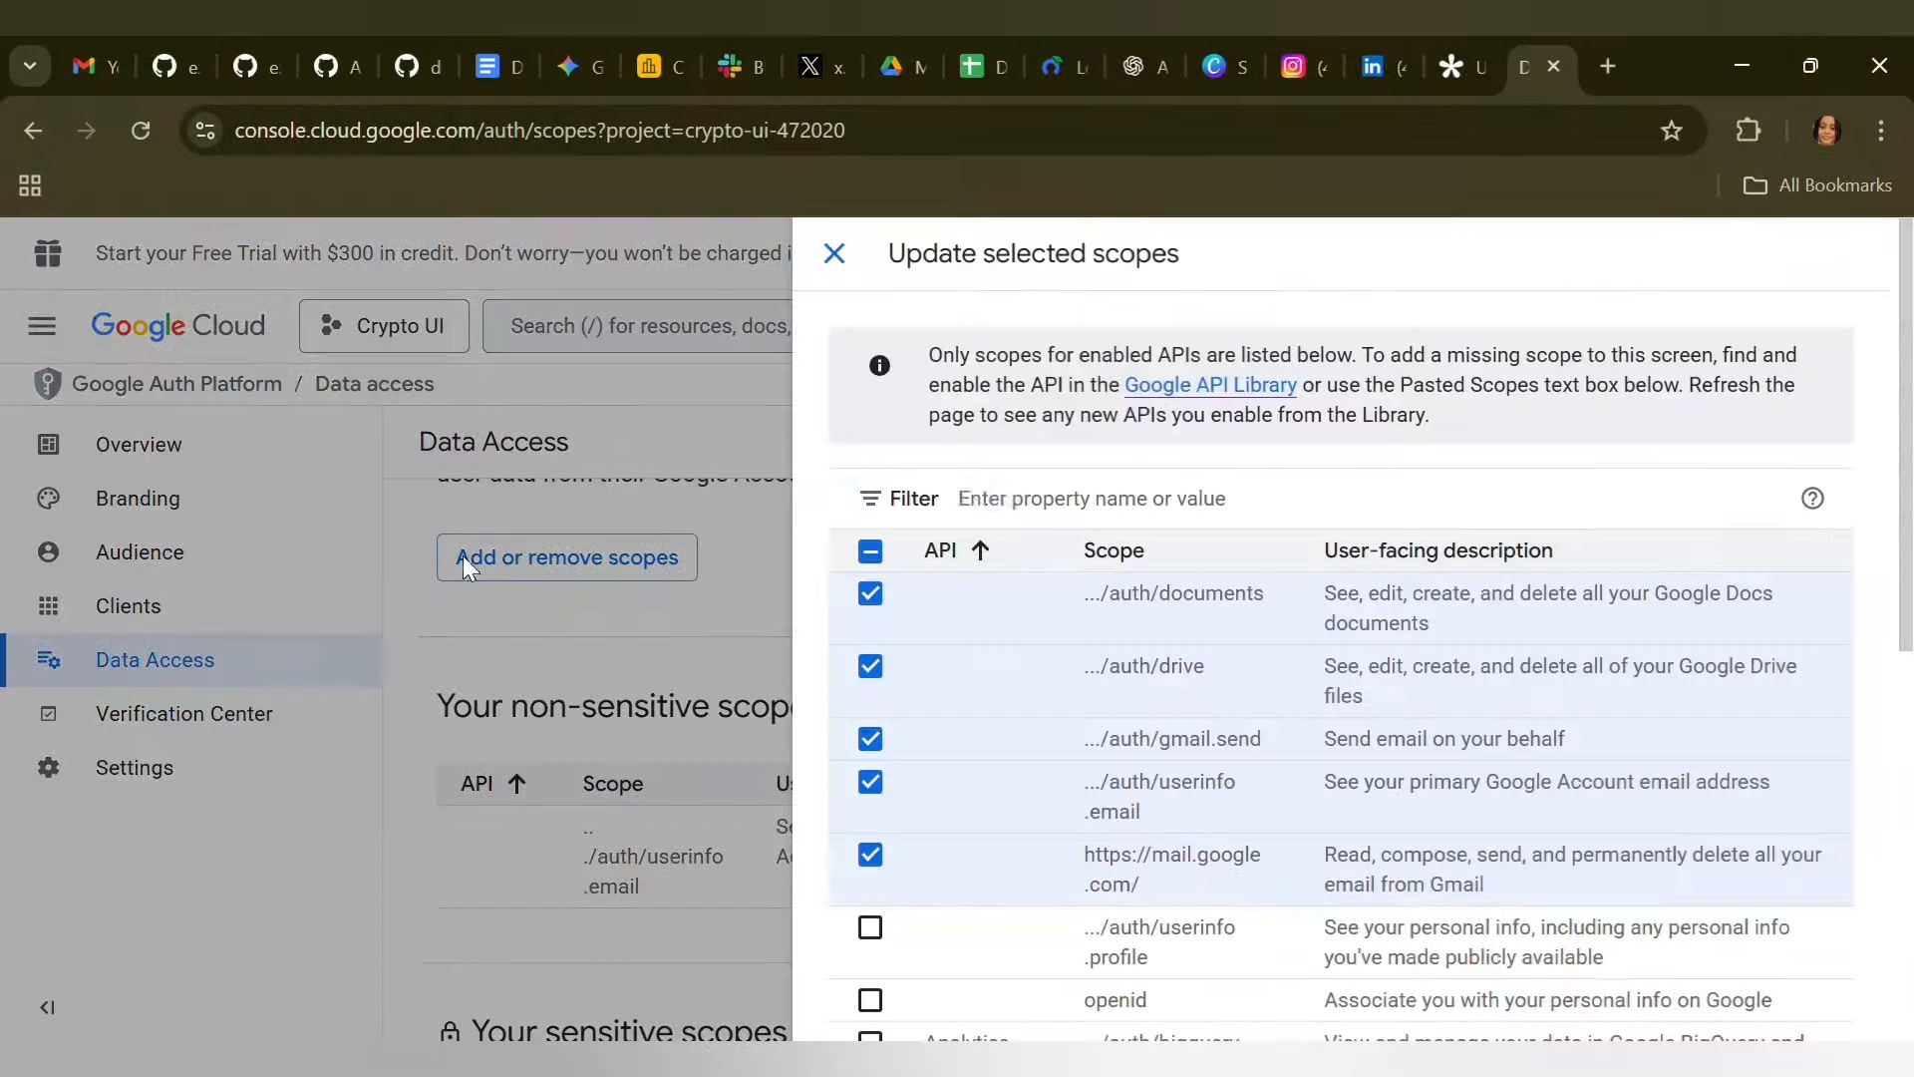
click(834, 253)
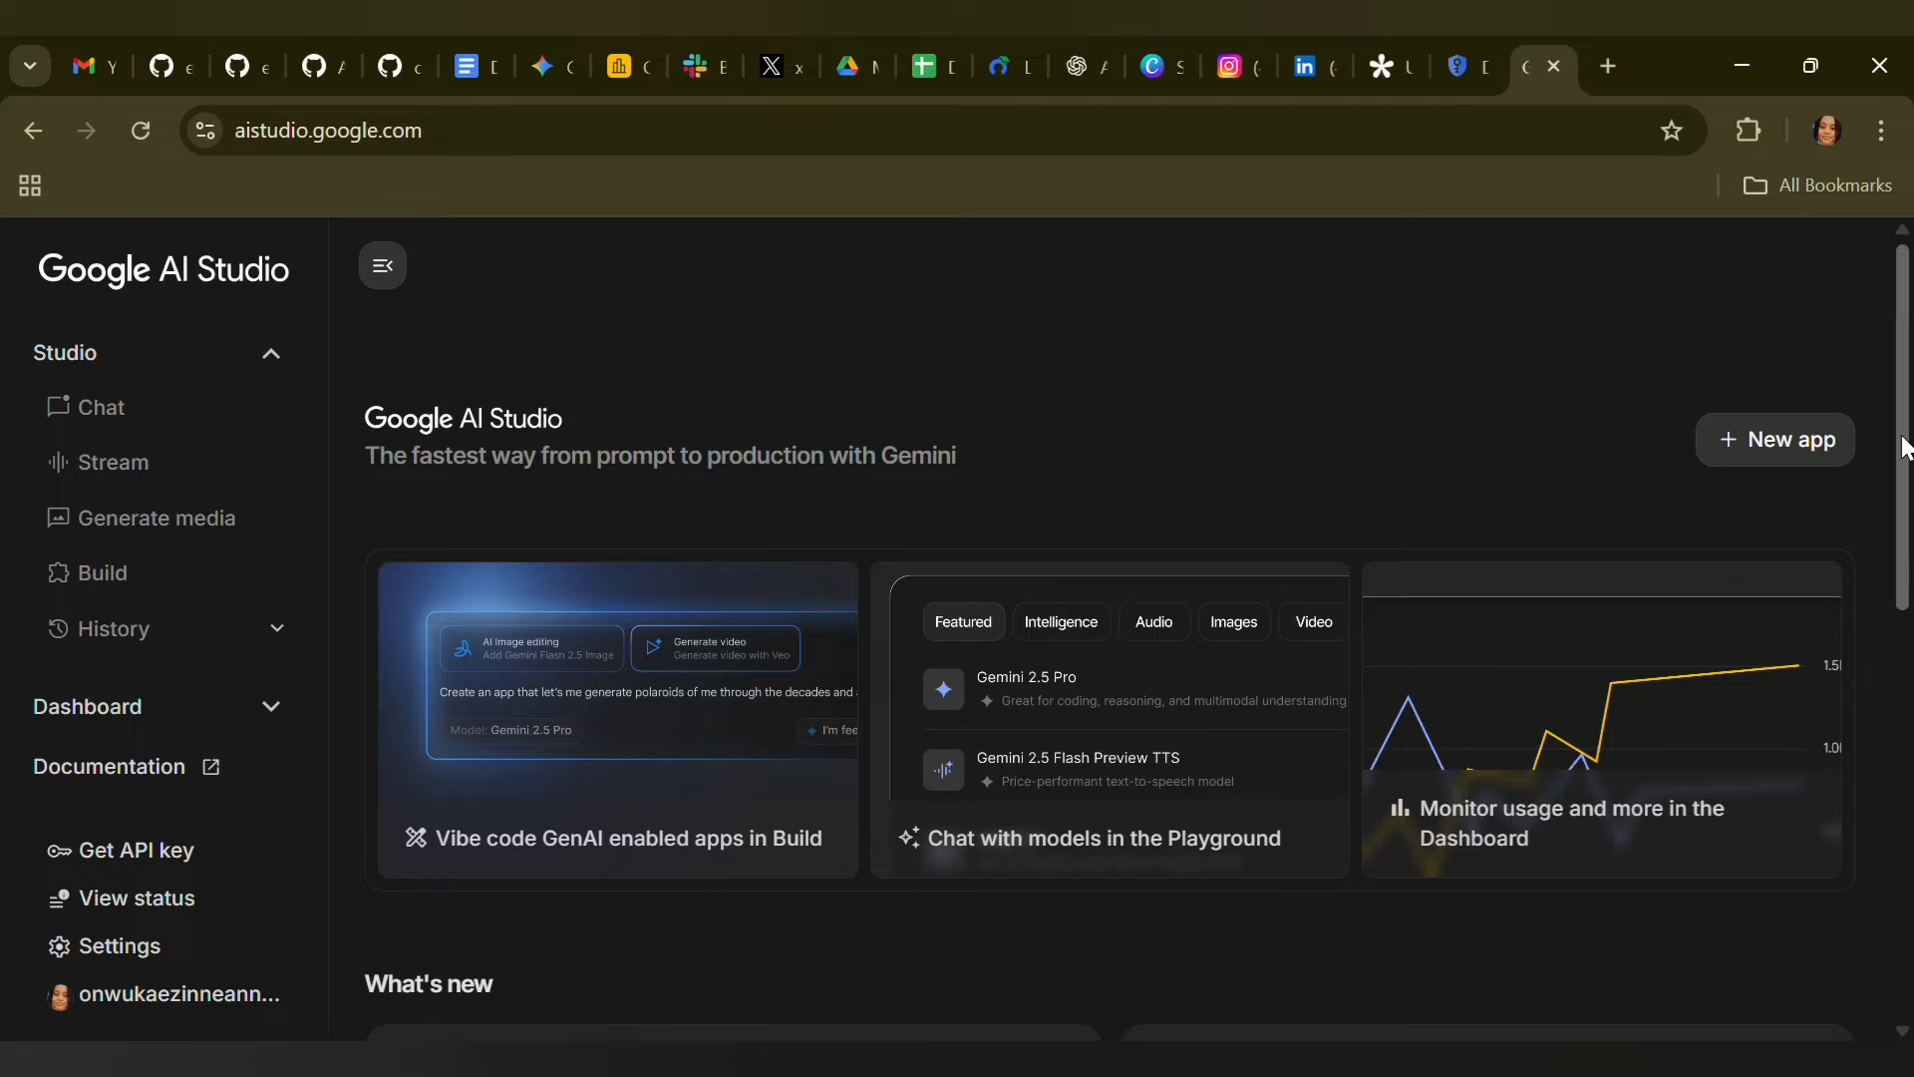
Open the Projects page in Google AI Studio, view the form for creating a new project and close it unfilled
drag(1905, 448, 1905, 610)
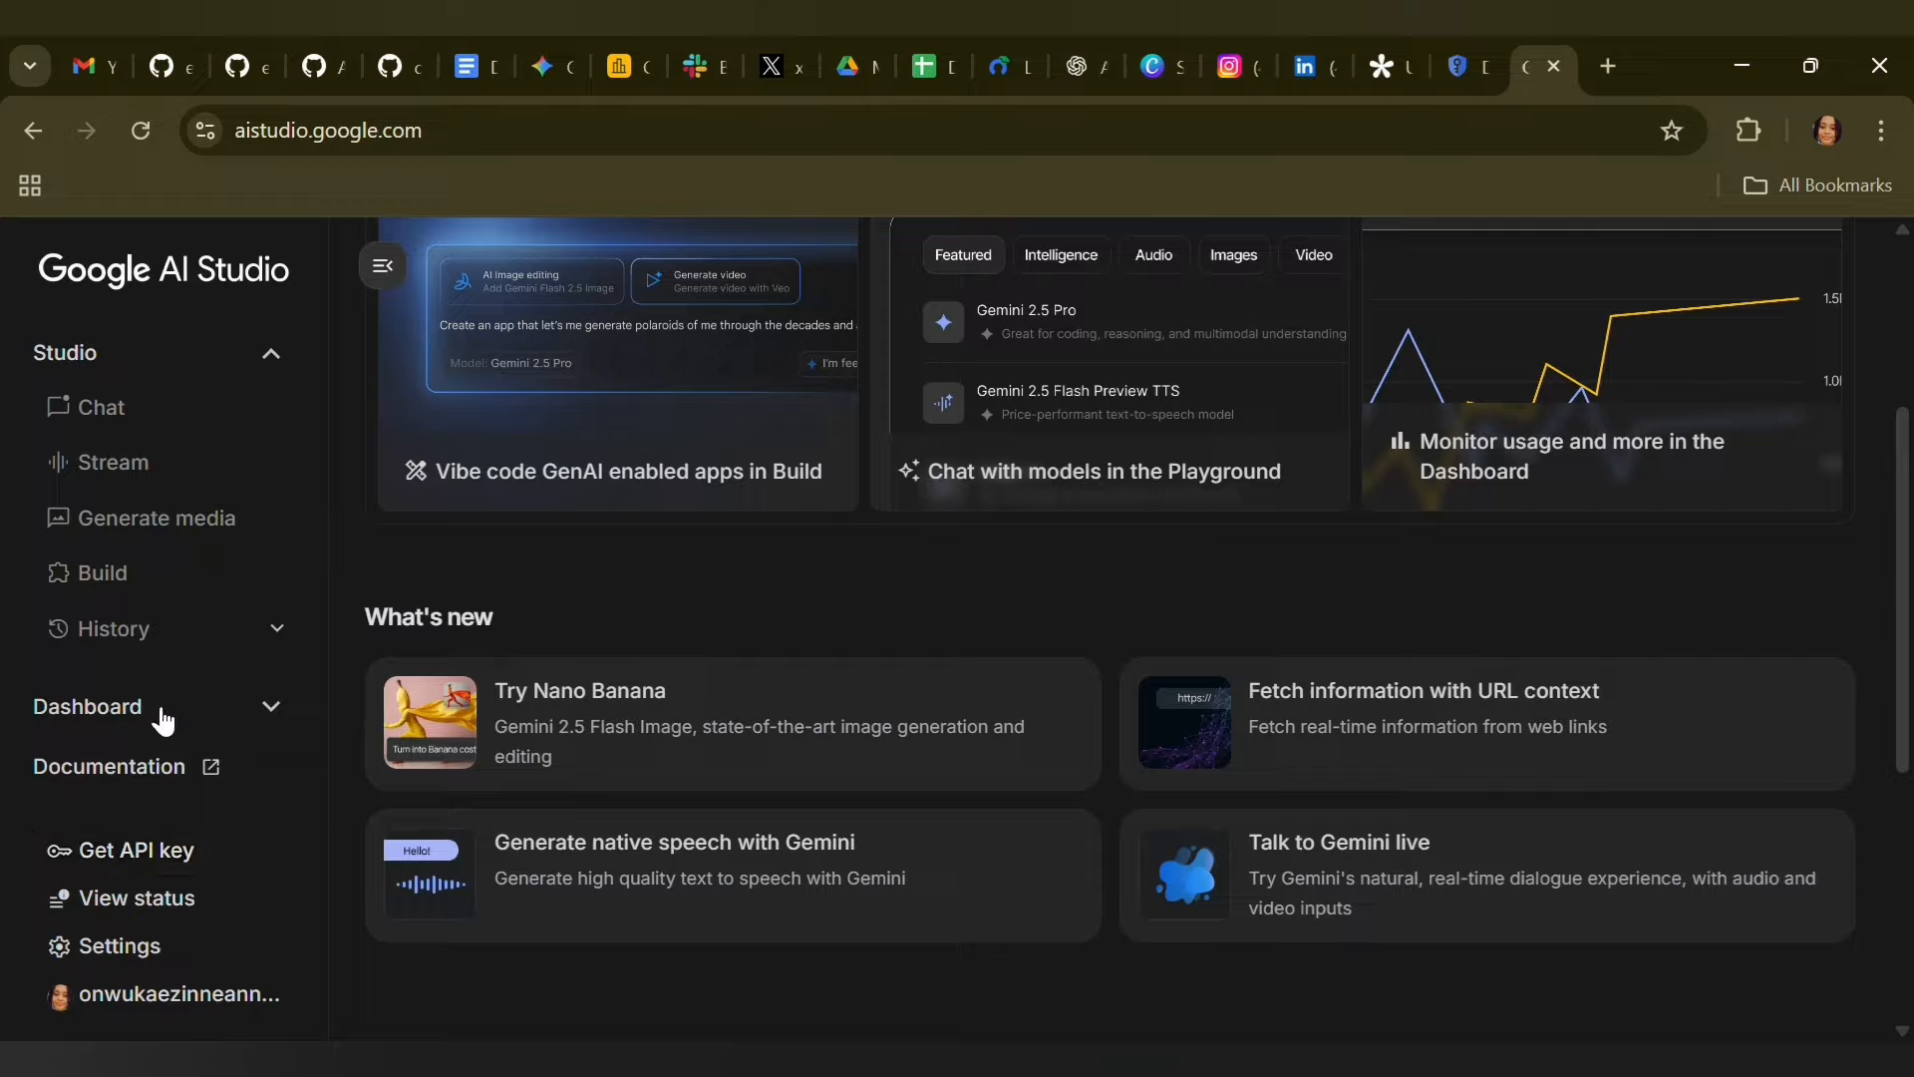
click(120, 712)
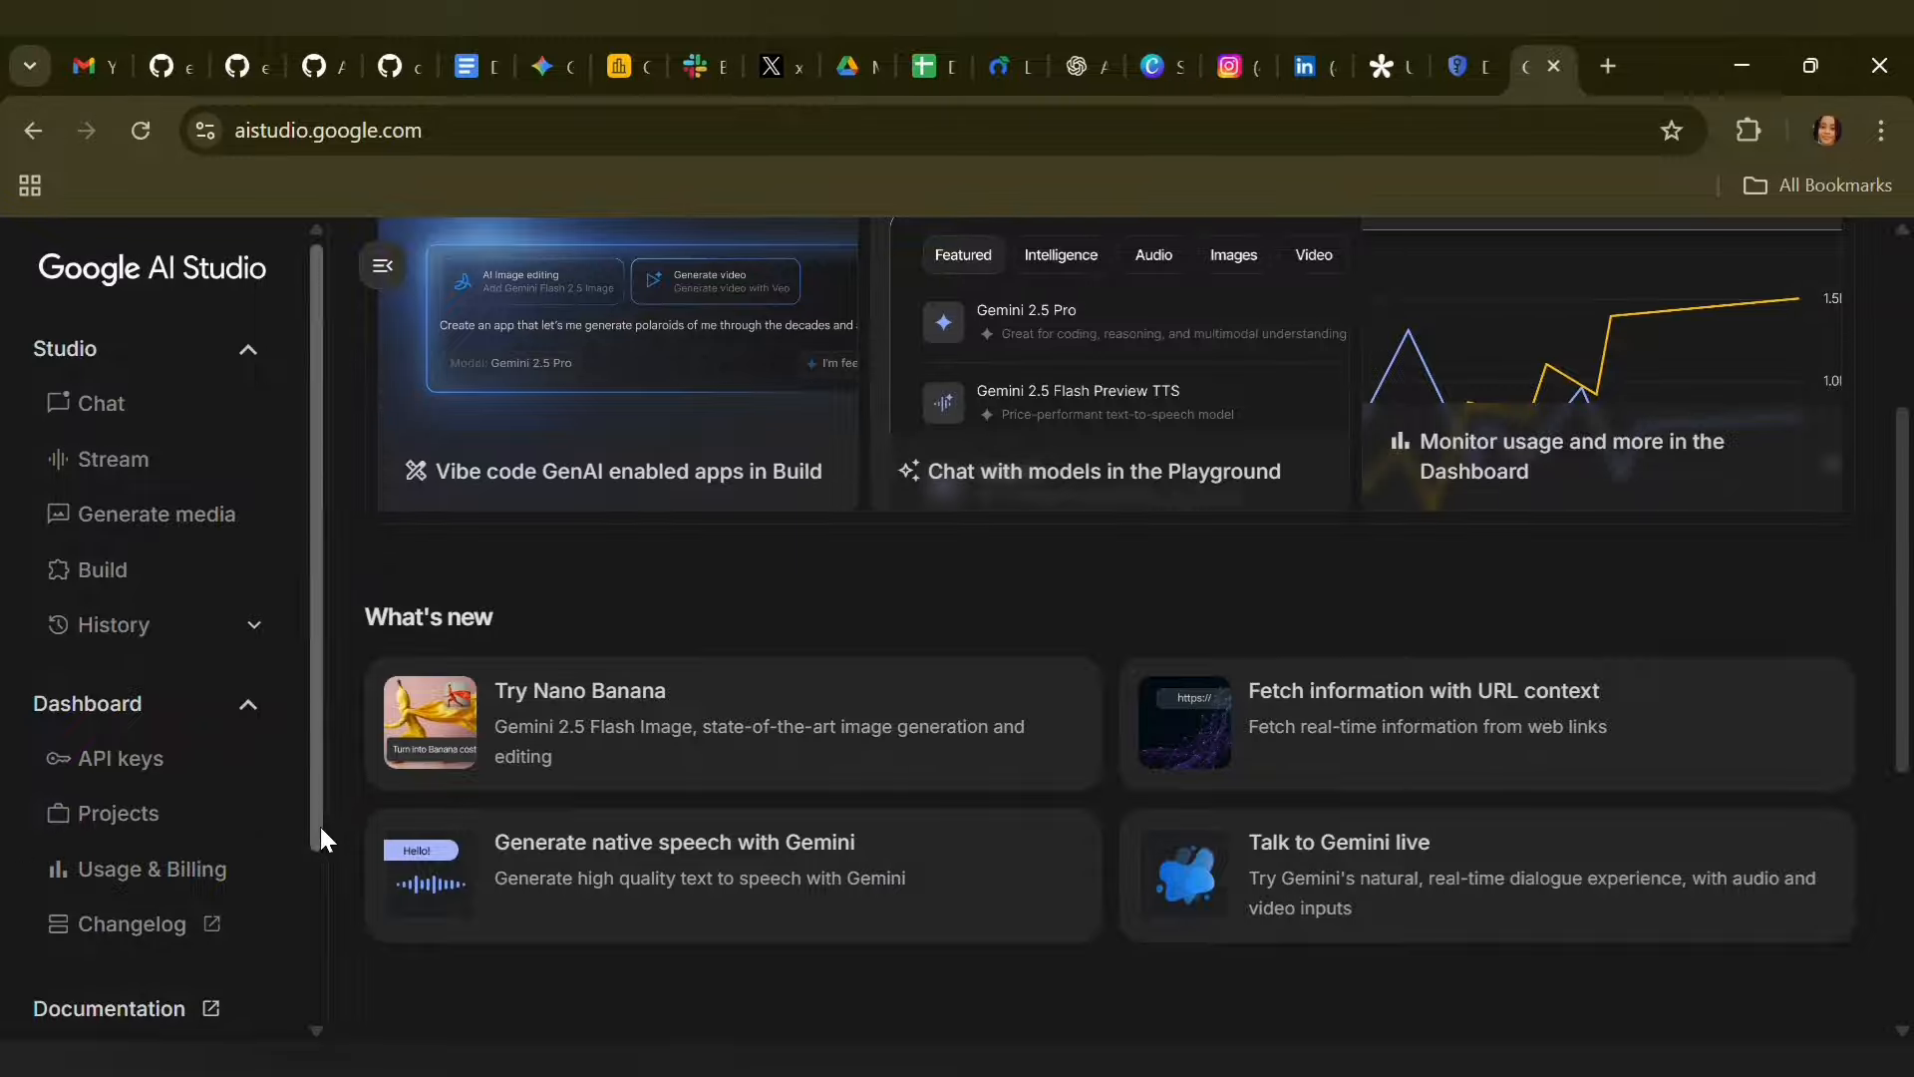
click(174, 835)
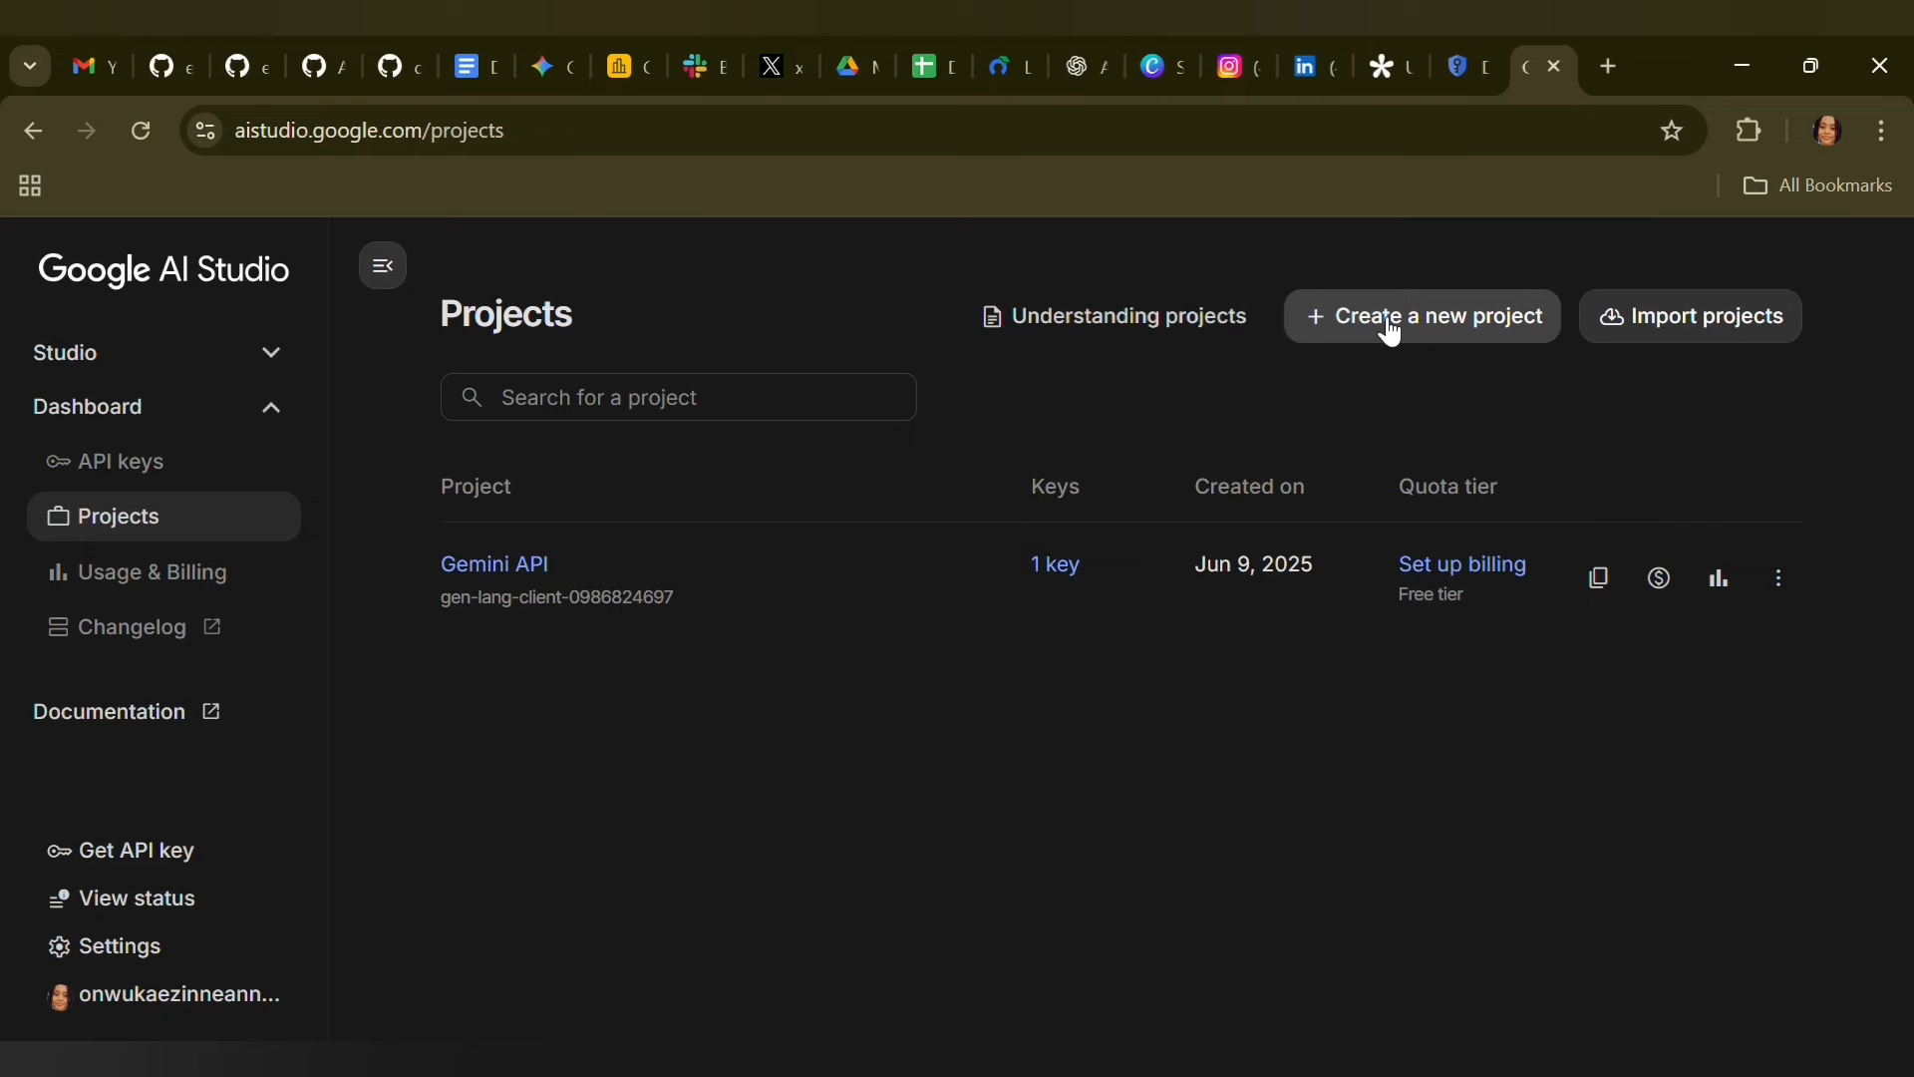
click(1505, 317)
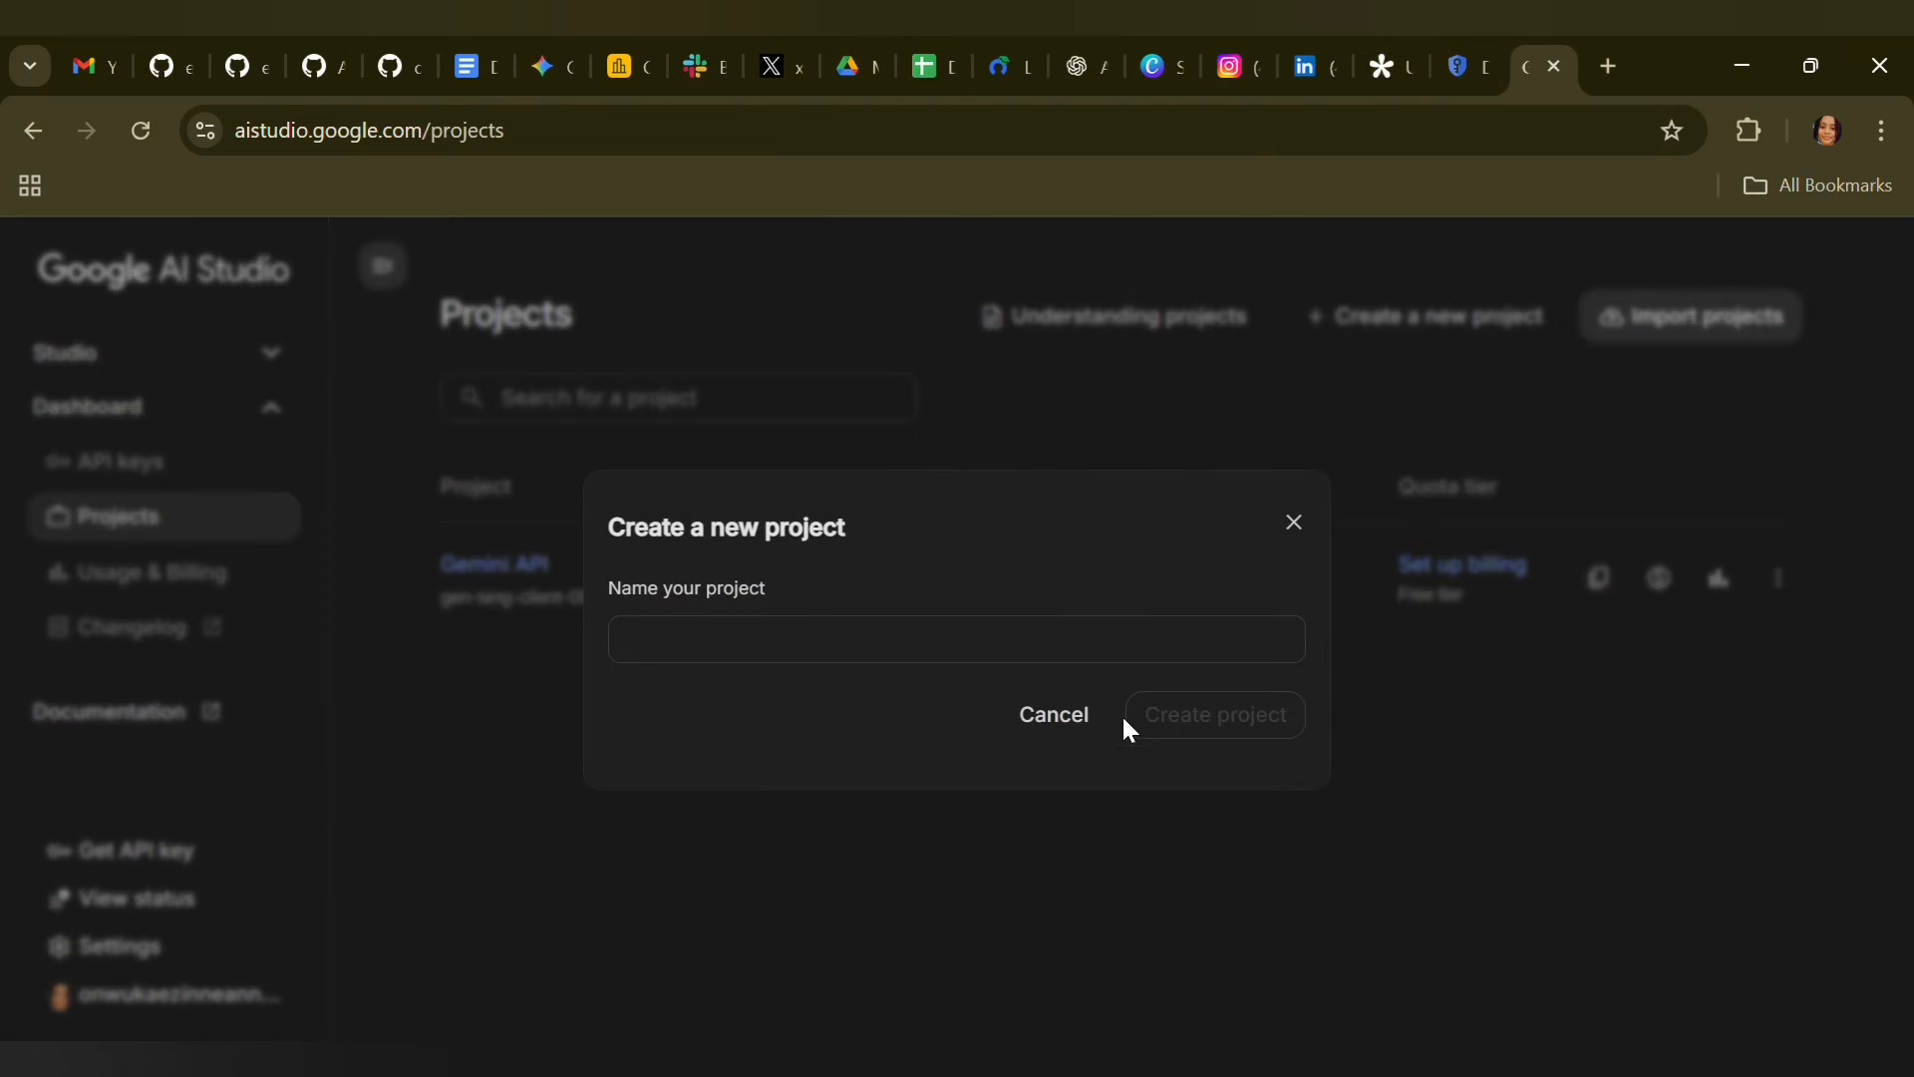
click(1422, 420)
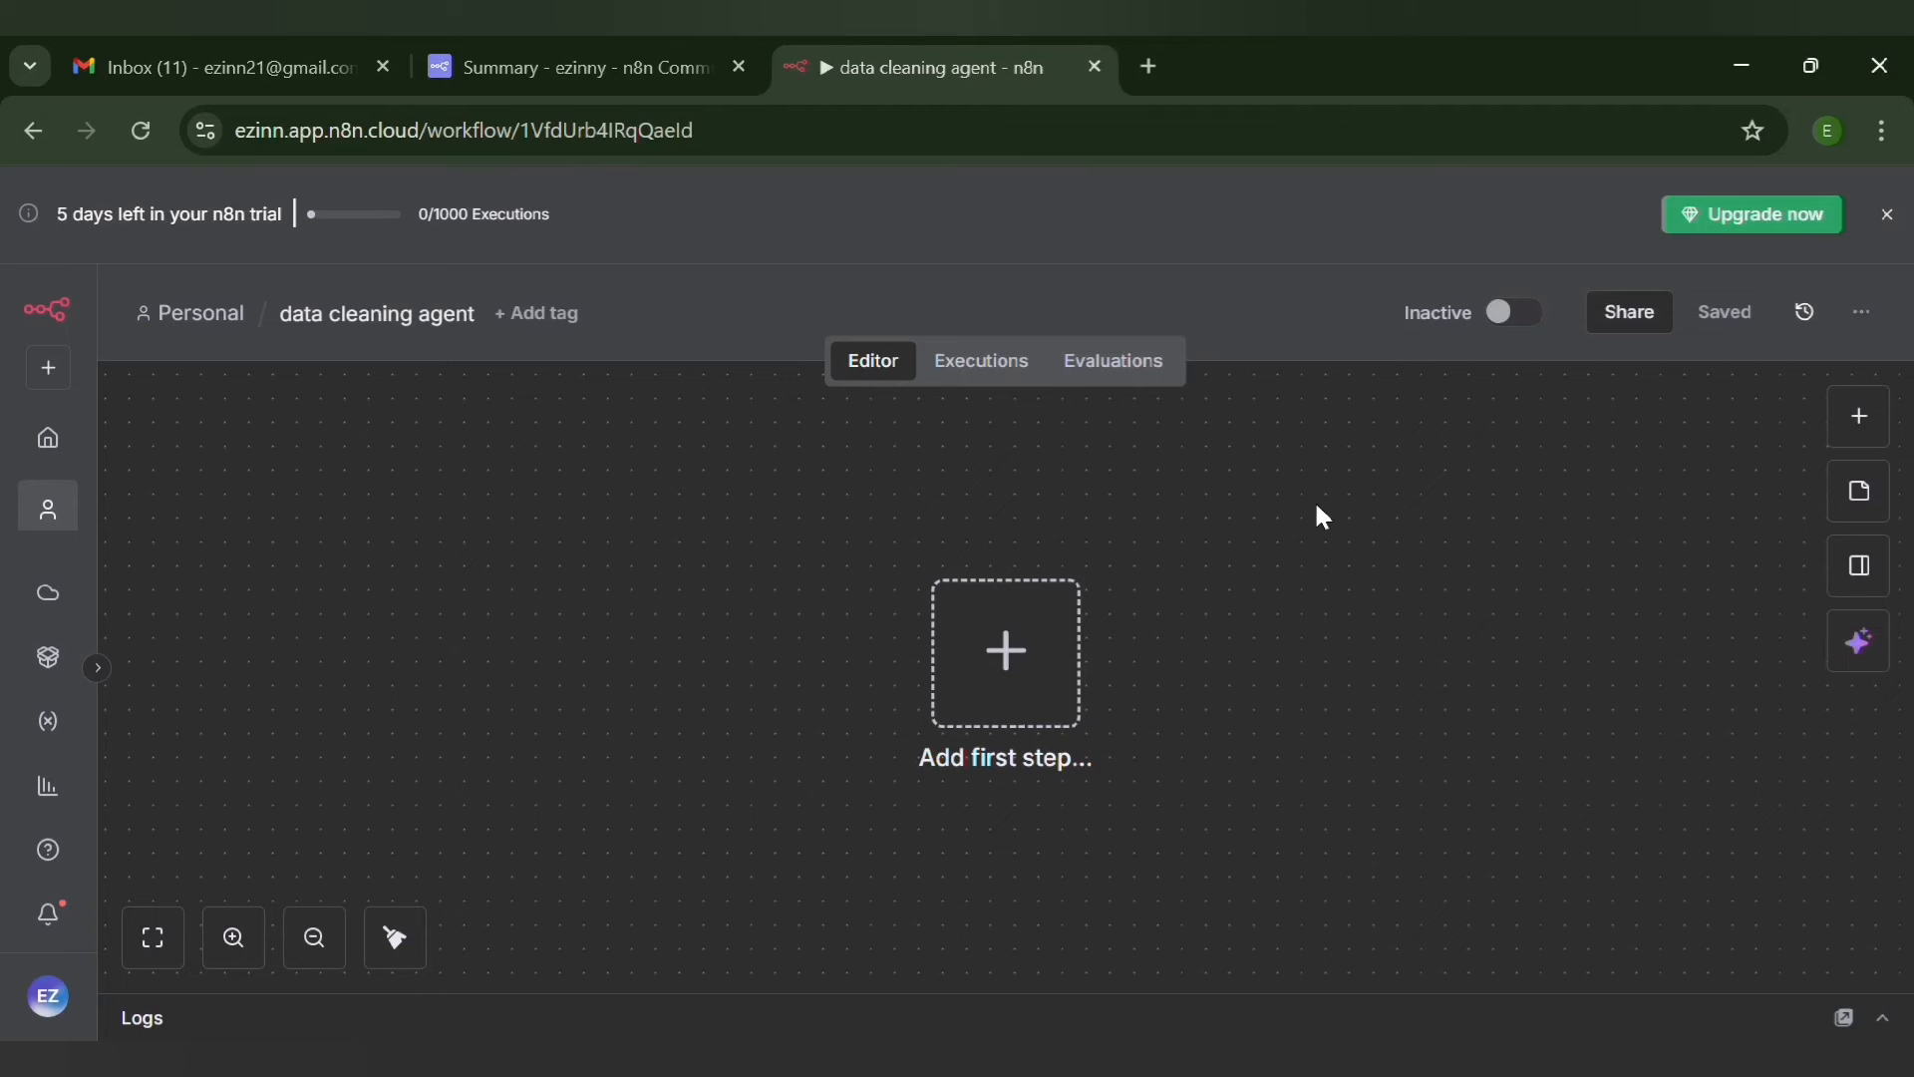
Add a Webhook trigger as the first node of the n8n "data cleaning agent" workflow
click(1860, 417)
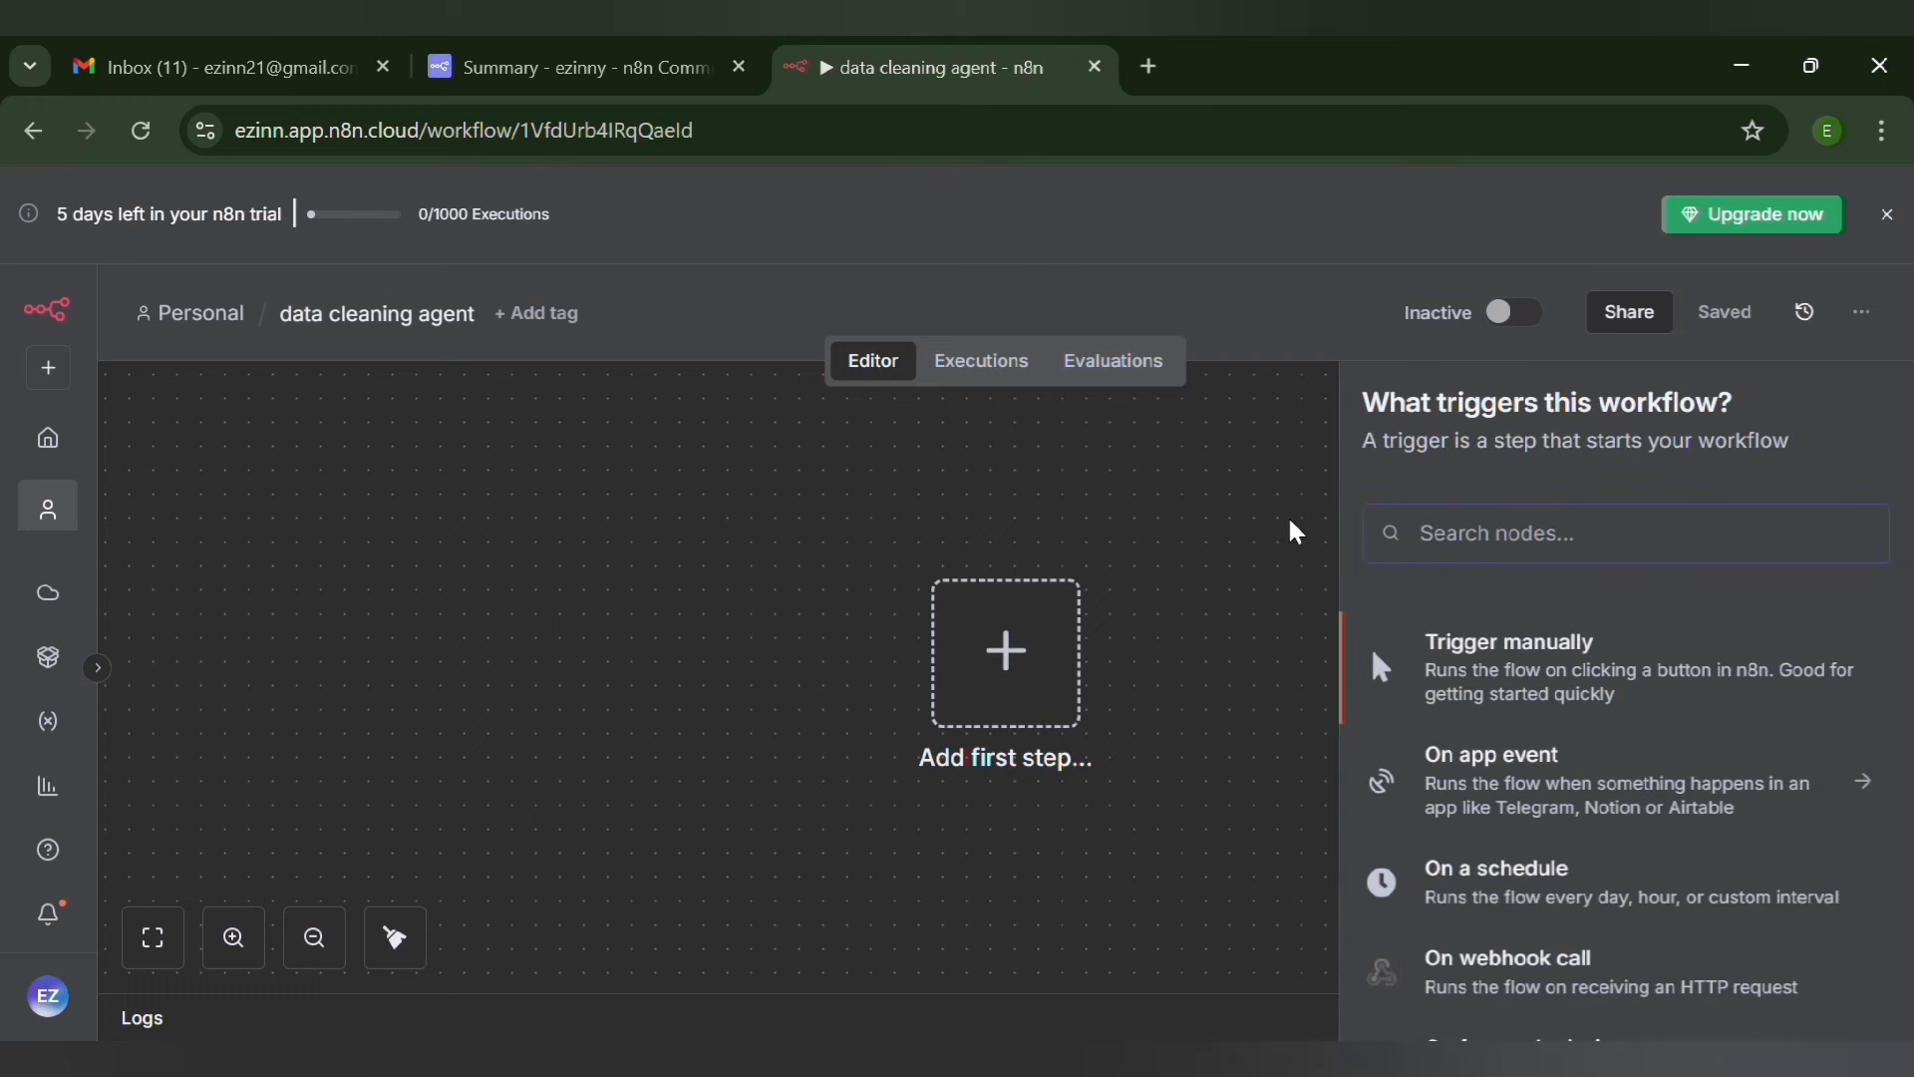
text(we)
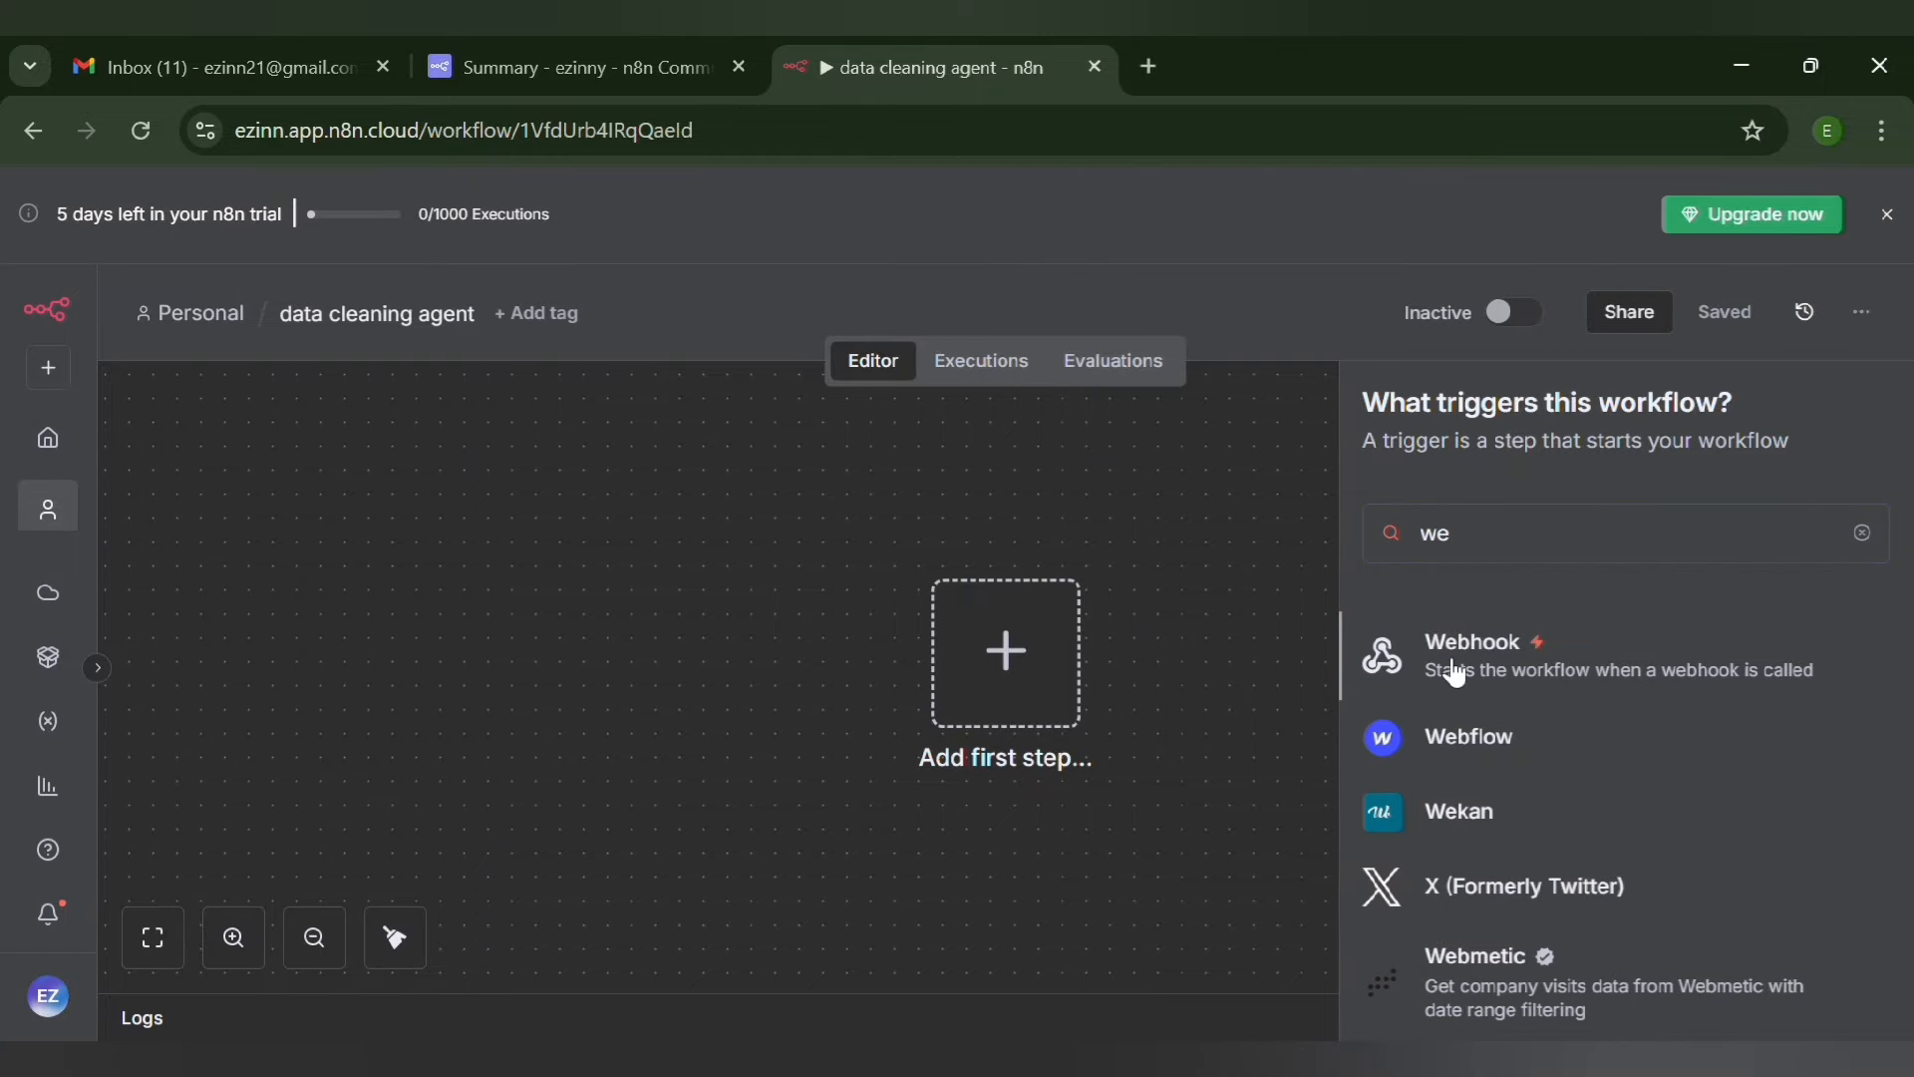
click(1454, 673)
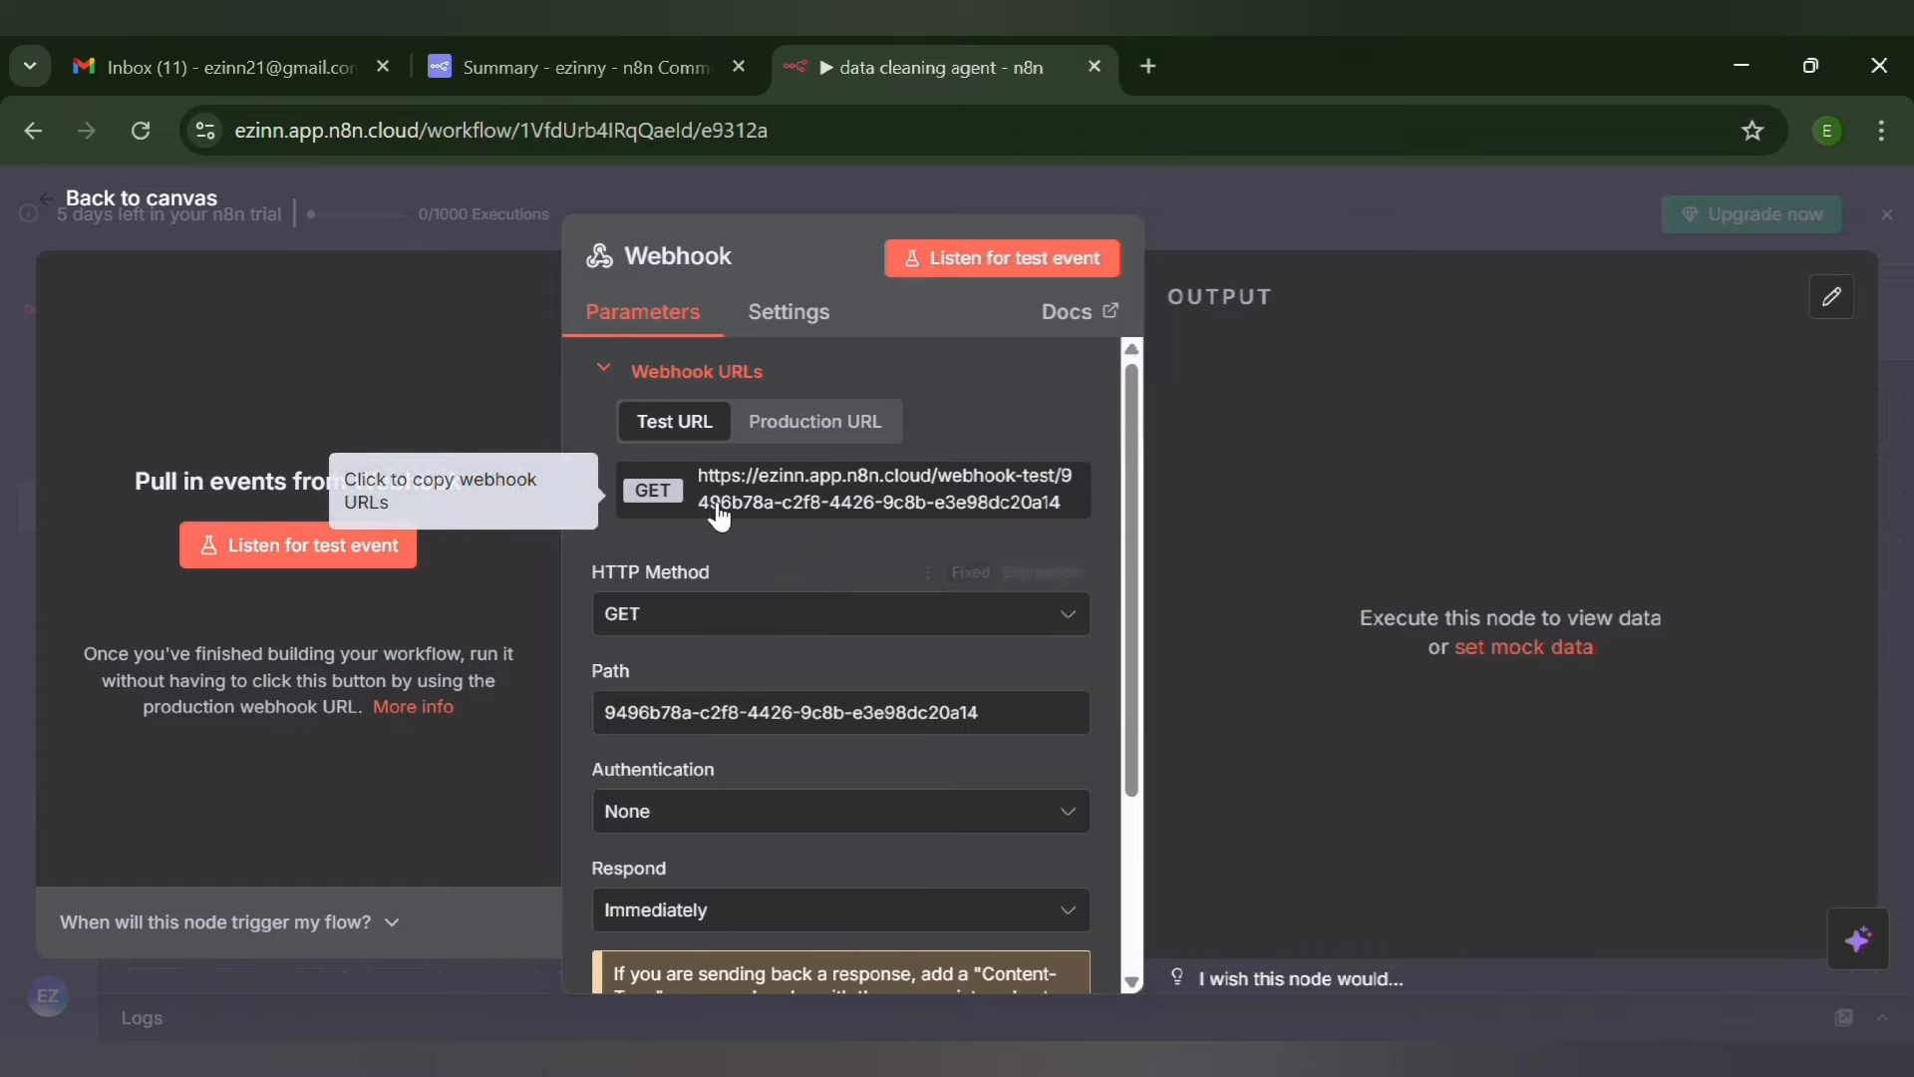
Replace the Webhook node's path with "data-cleaning"
click(1005, 724)
key(BackSpace)
key(BackSpace)
key(BackSpace)
key(BackSpace)
key(BackSpace)
key(BackSpace)
key(BackSpace)
key(BackSpace)
key(BackSpace)
key(BackSpace)
key(BackSpace)
key(BackSpace)
key(BackSpace)
key(BackSpace)
key(BackSpace)
key(BackSpace)
key(BackSpace)
key(BackSpace)
key(BackSpace)
key(BackSpace)
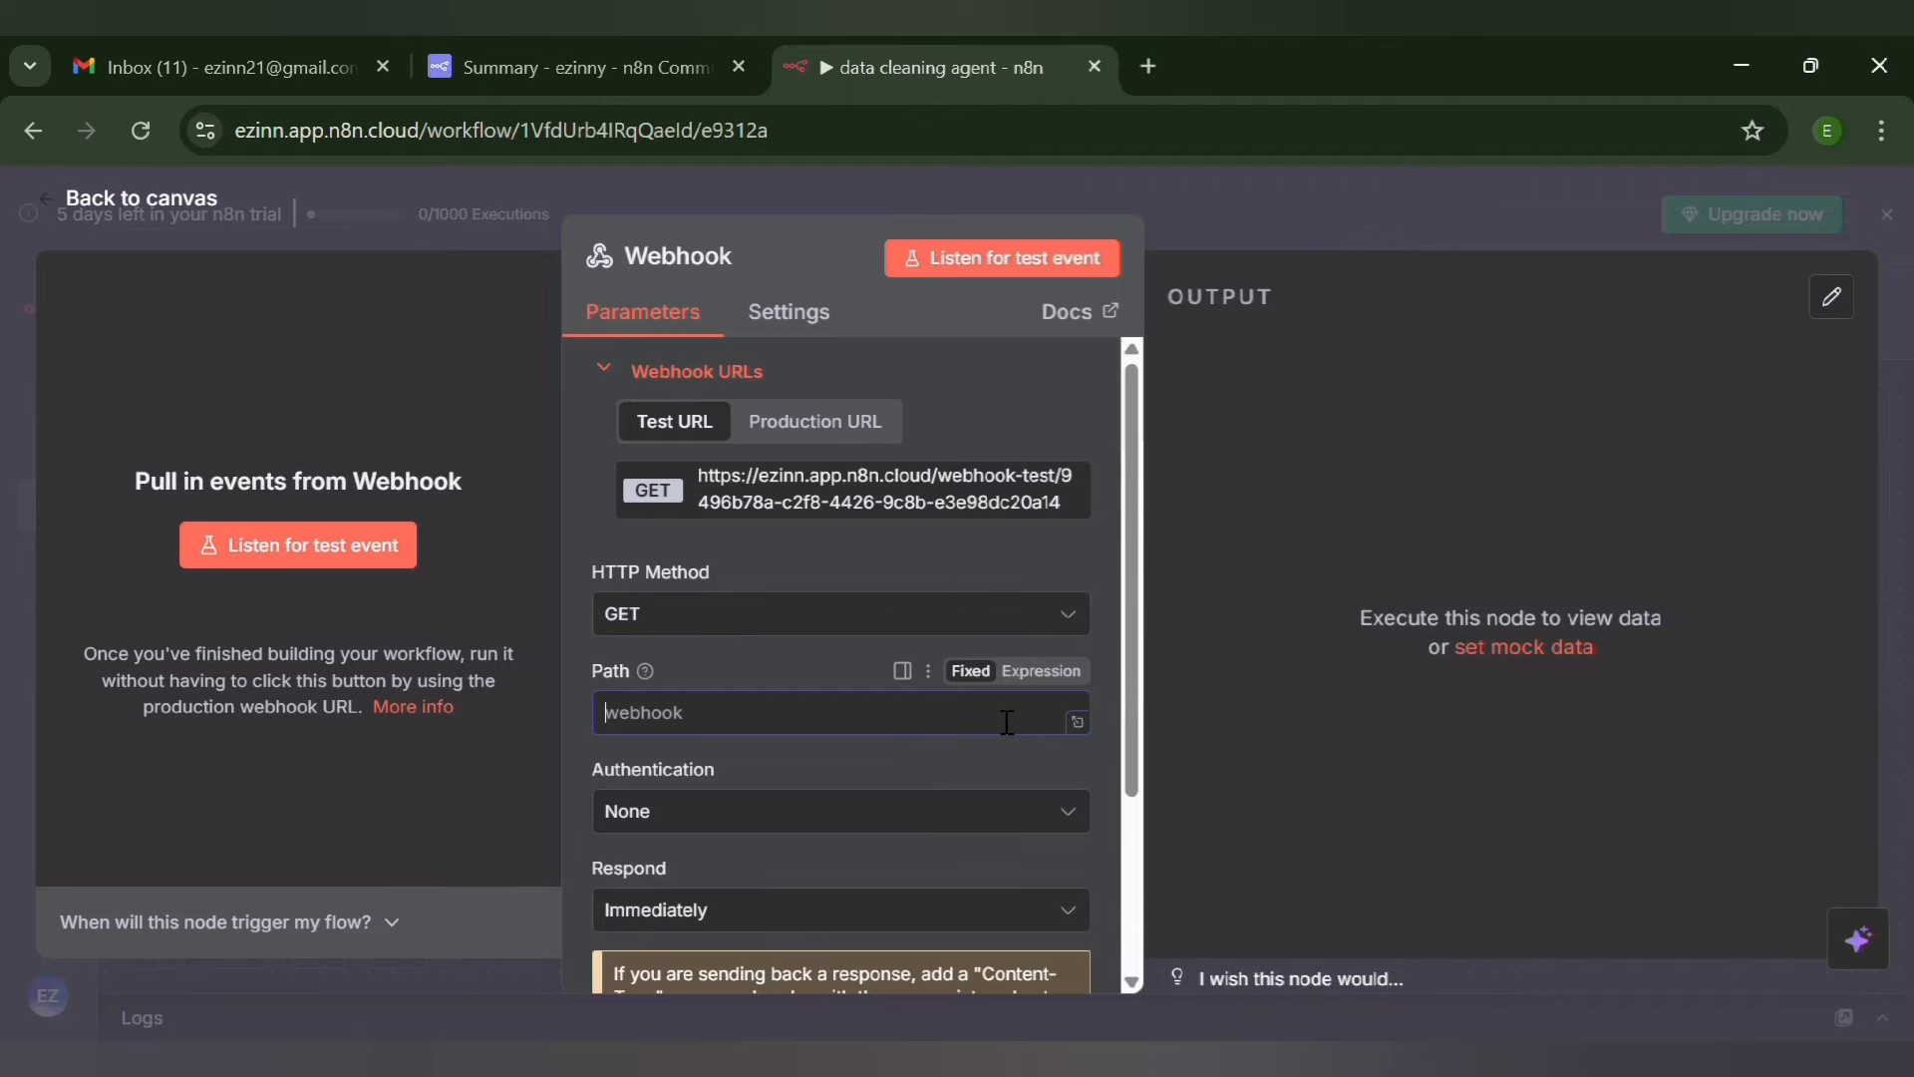
text(data)
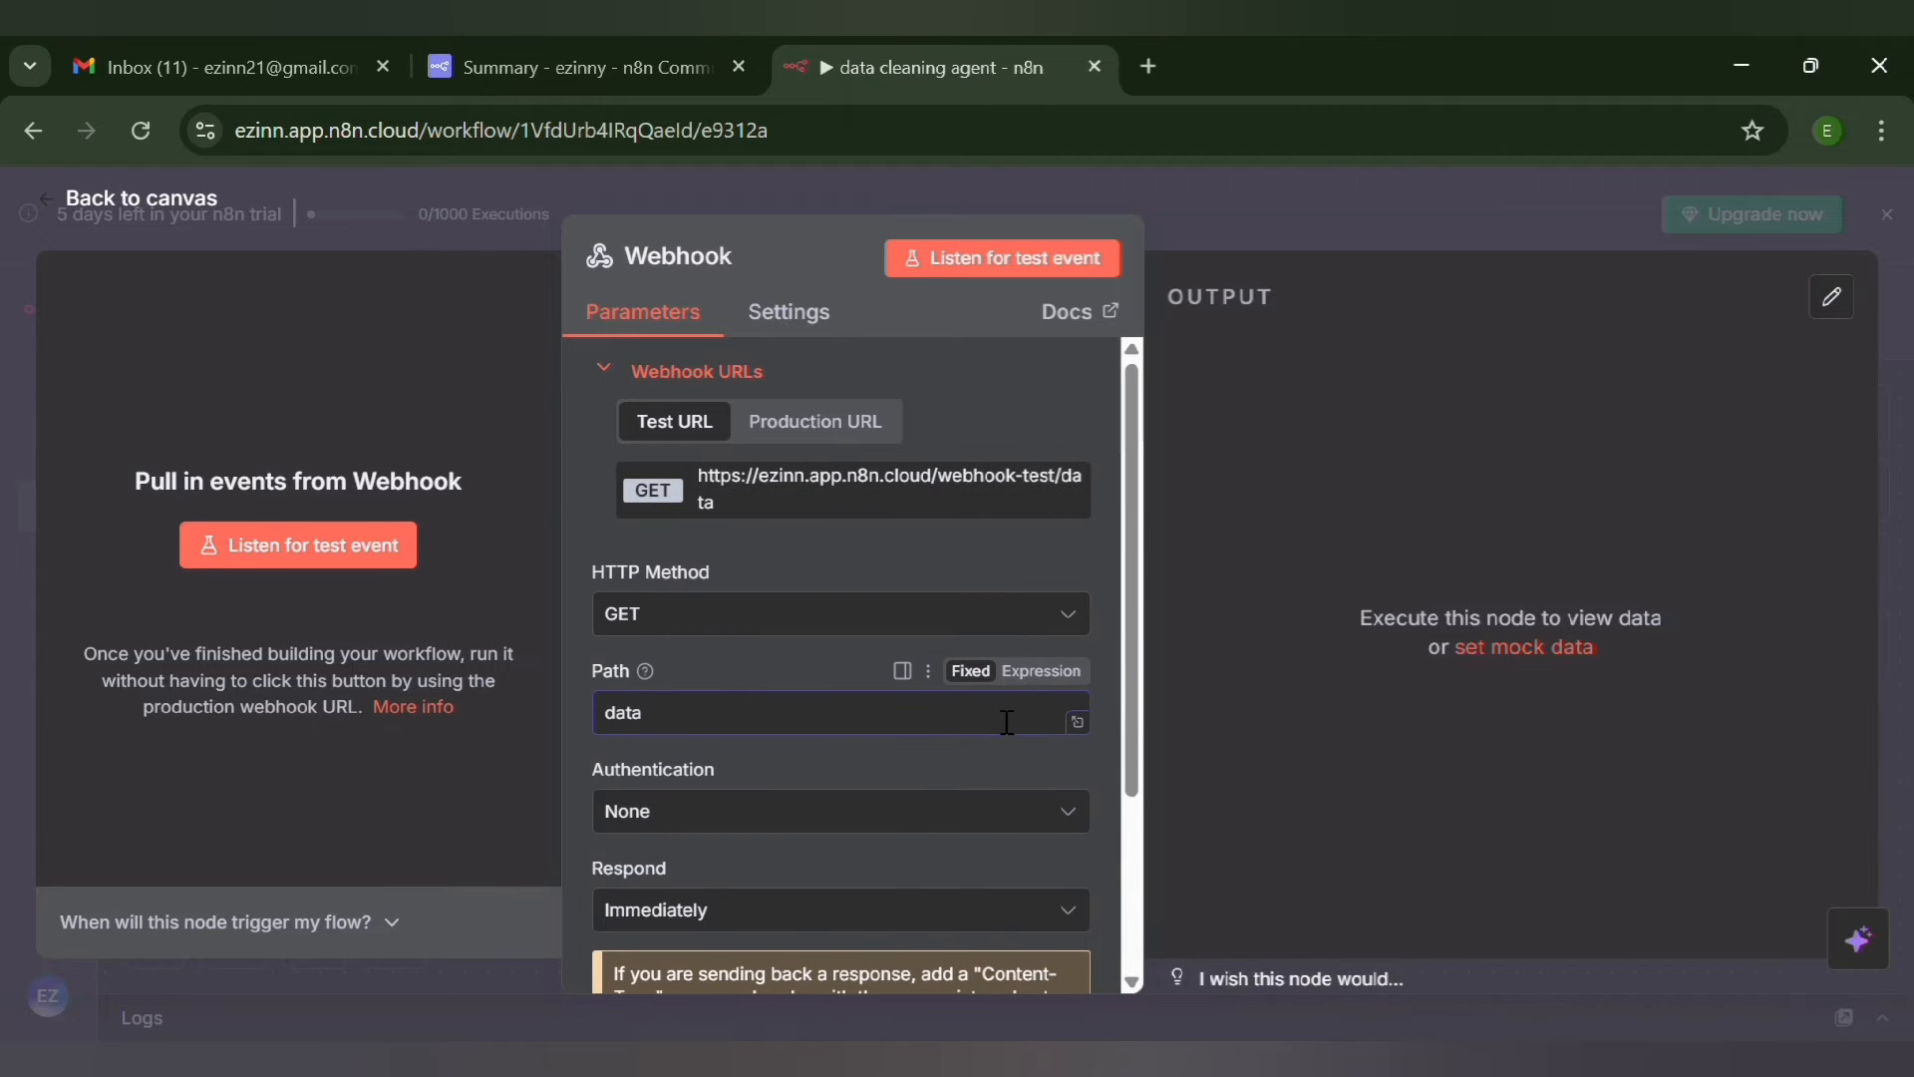
text(-cleaning)
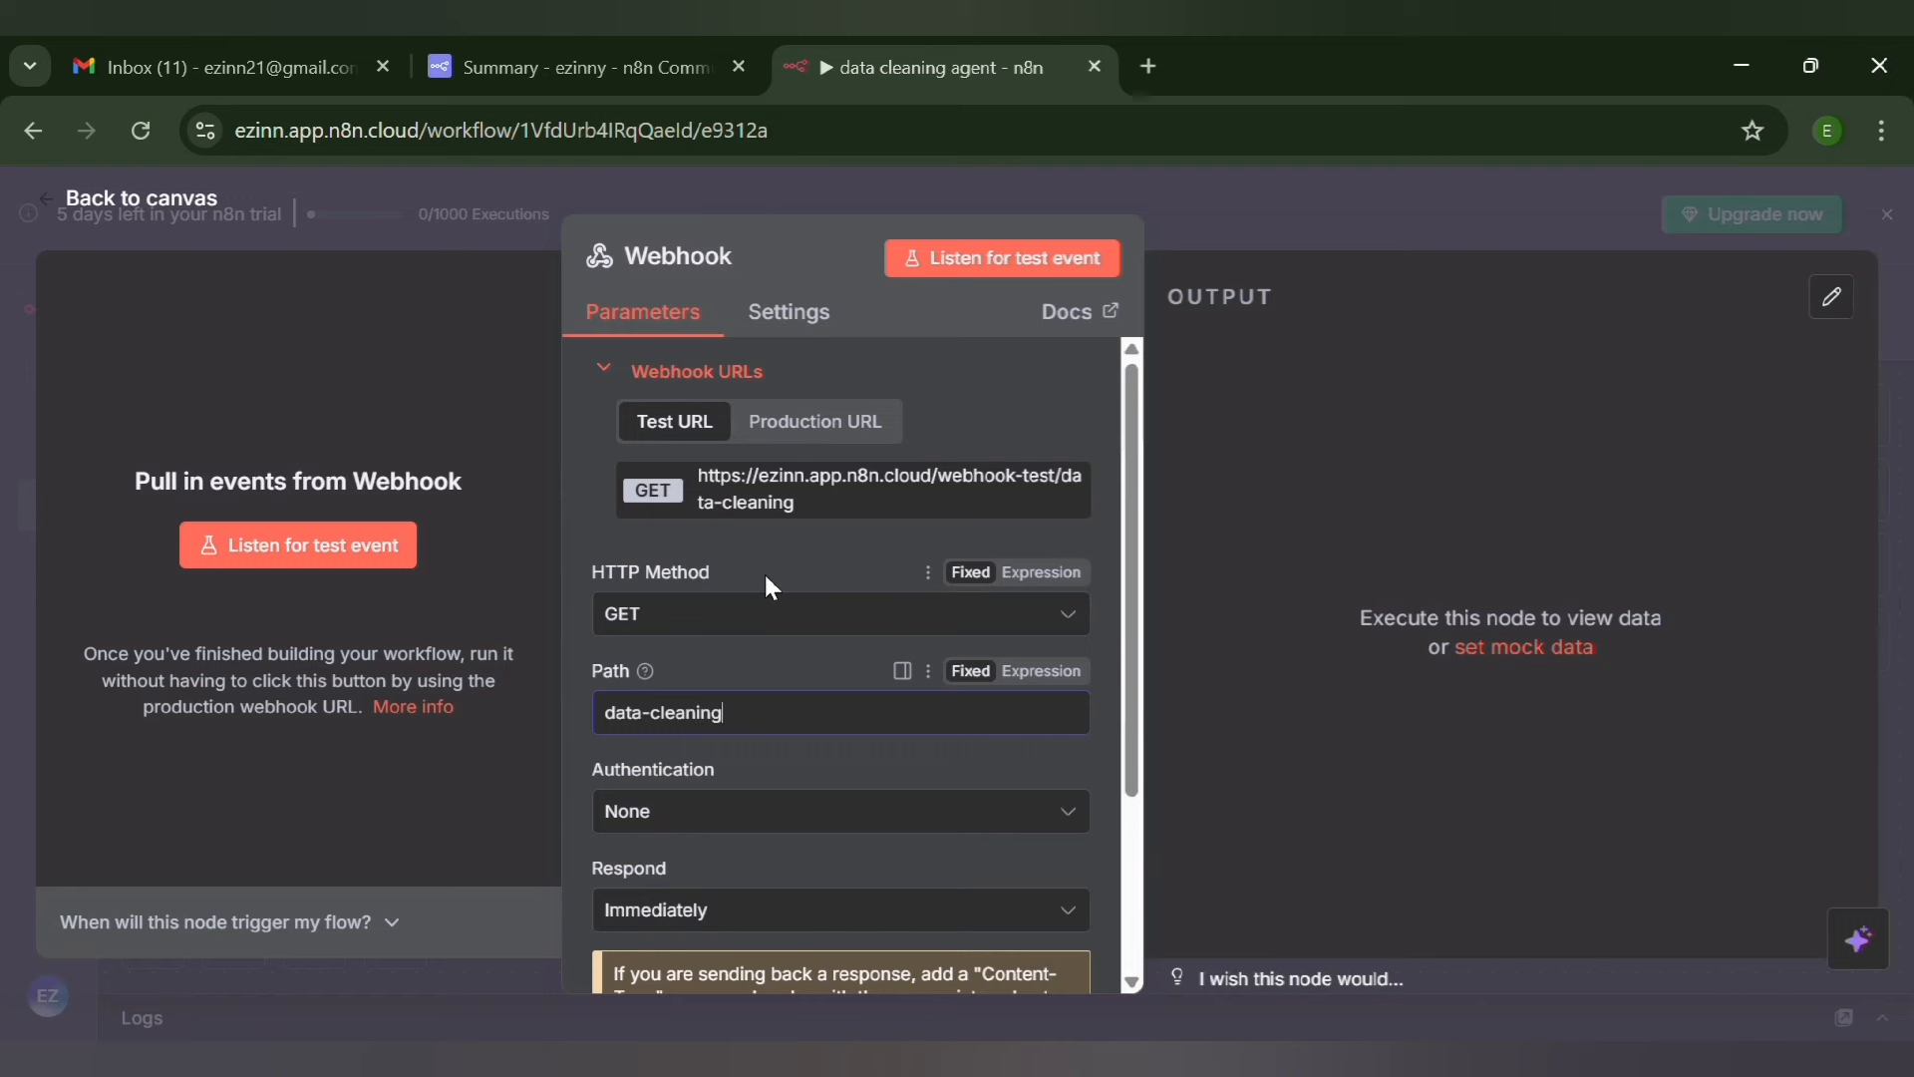
Set the Webhook's HTTP method to POST and copy its test URL, returning to the canvas
click(659, 628)
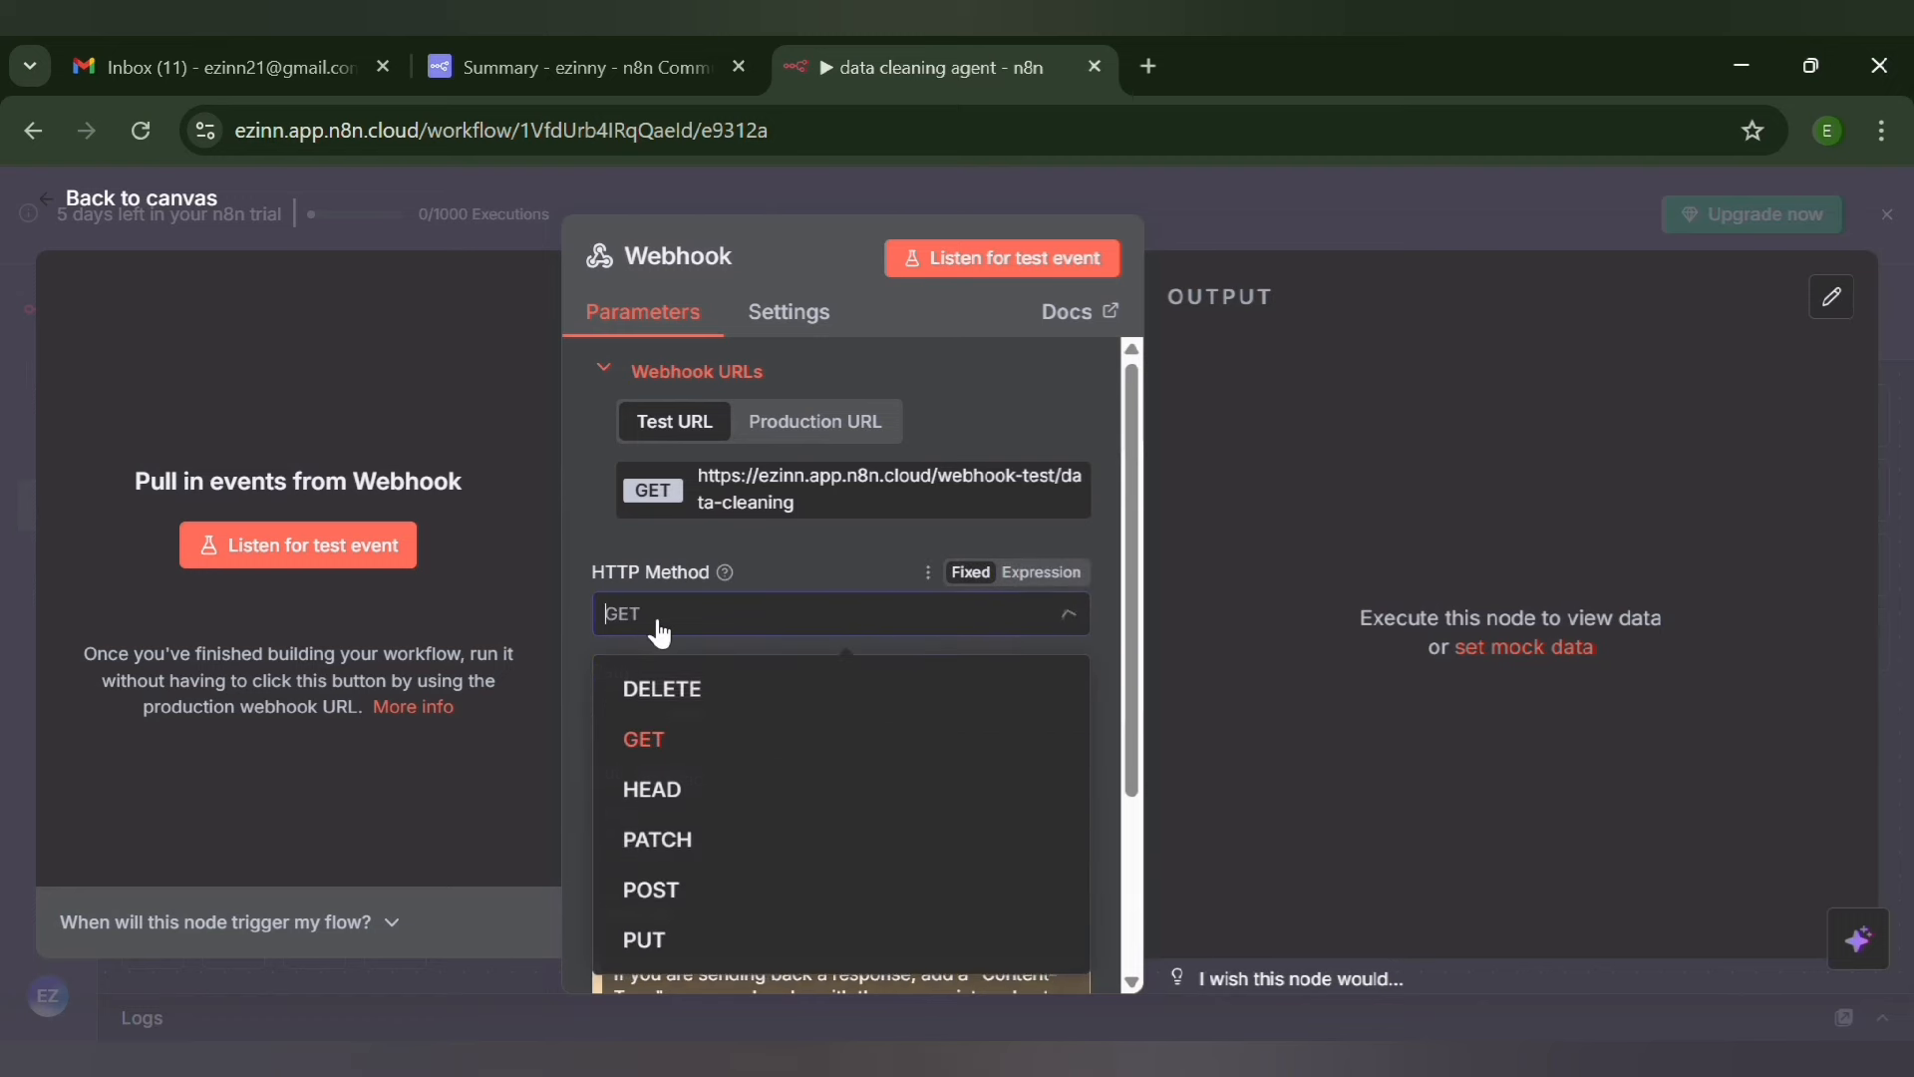
click(665, 893)
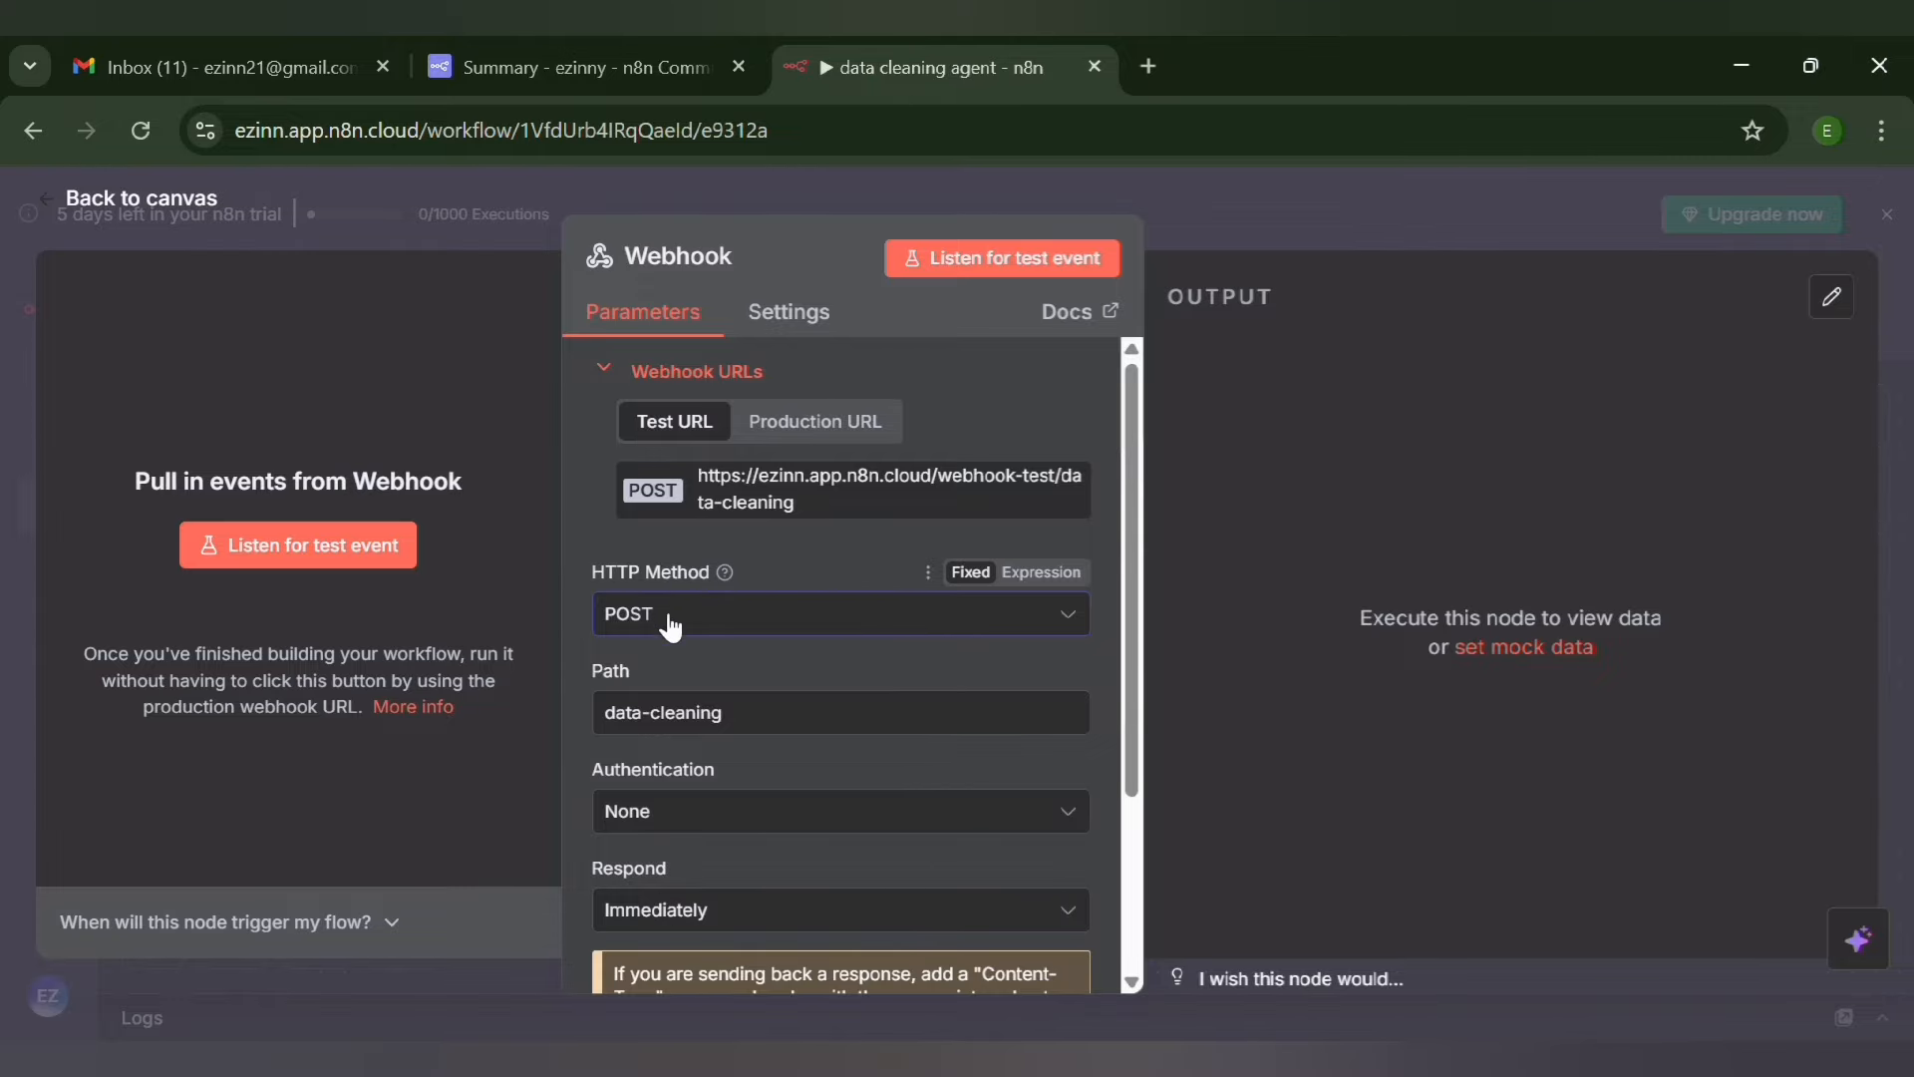
click(808, 510)
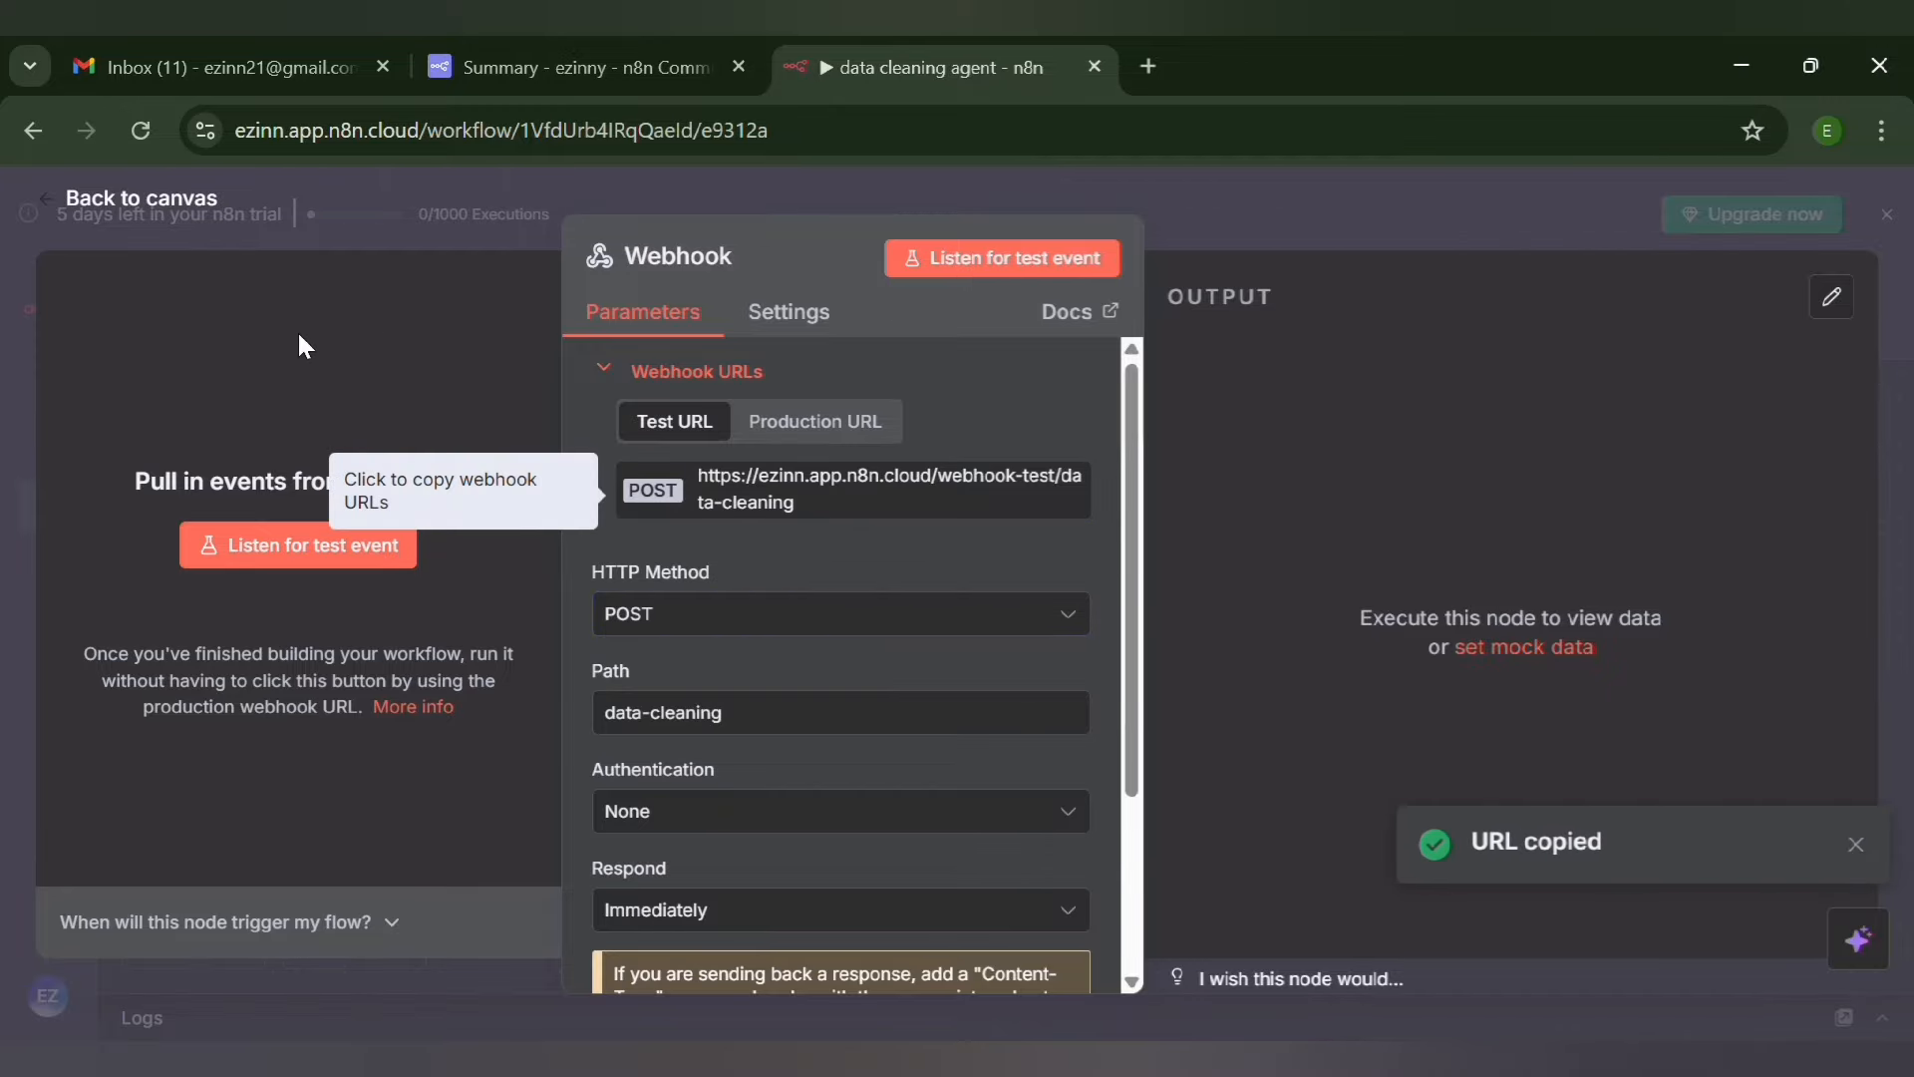
click(52, 199)
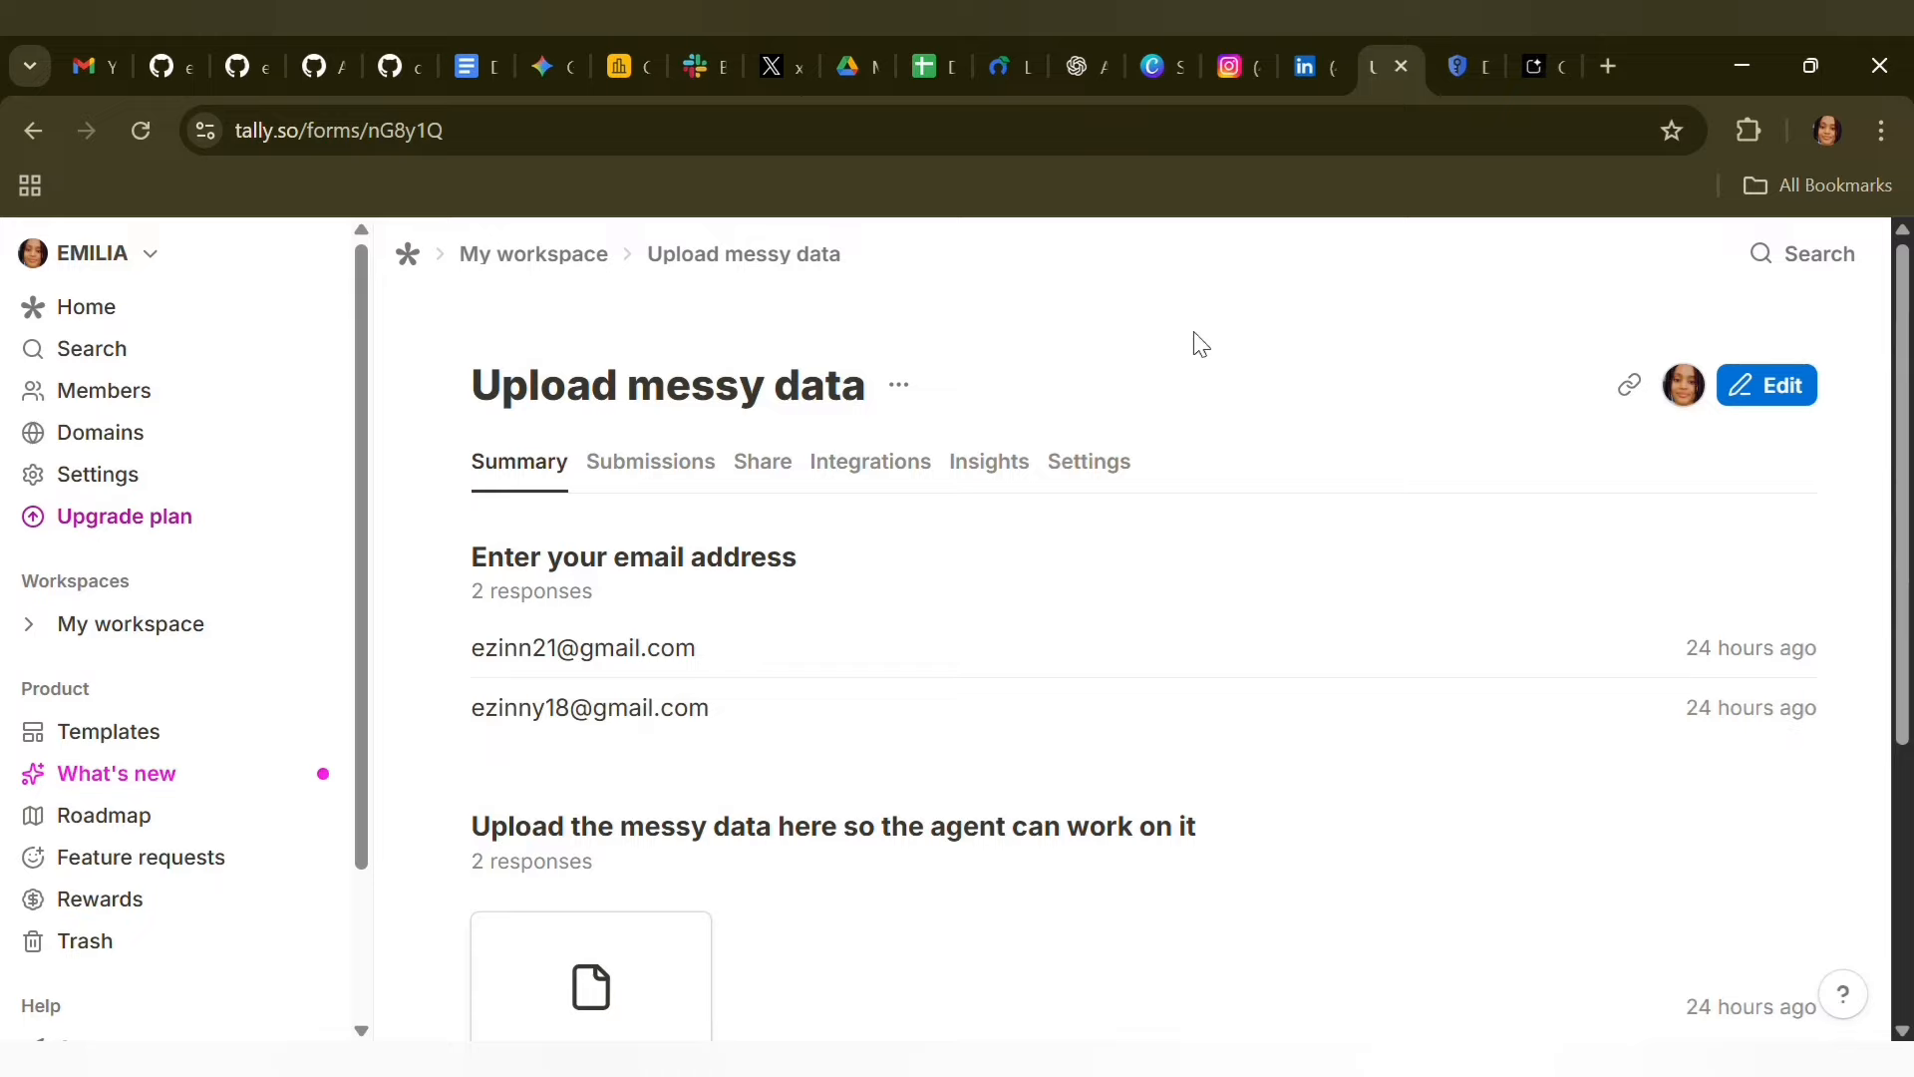
In the Upload messy data form's integrations, fill a new webhook's endpoint with the copied n8n test URL ending in /webhook-test/data-cleaning, and leave it unconnected
click(989, 461)
click(863, 482)
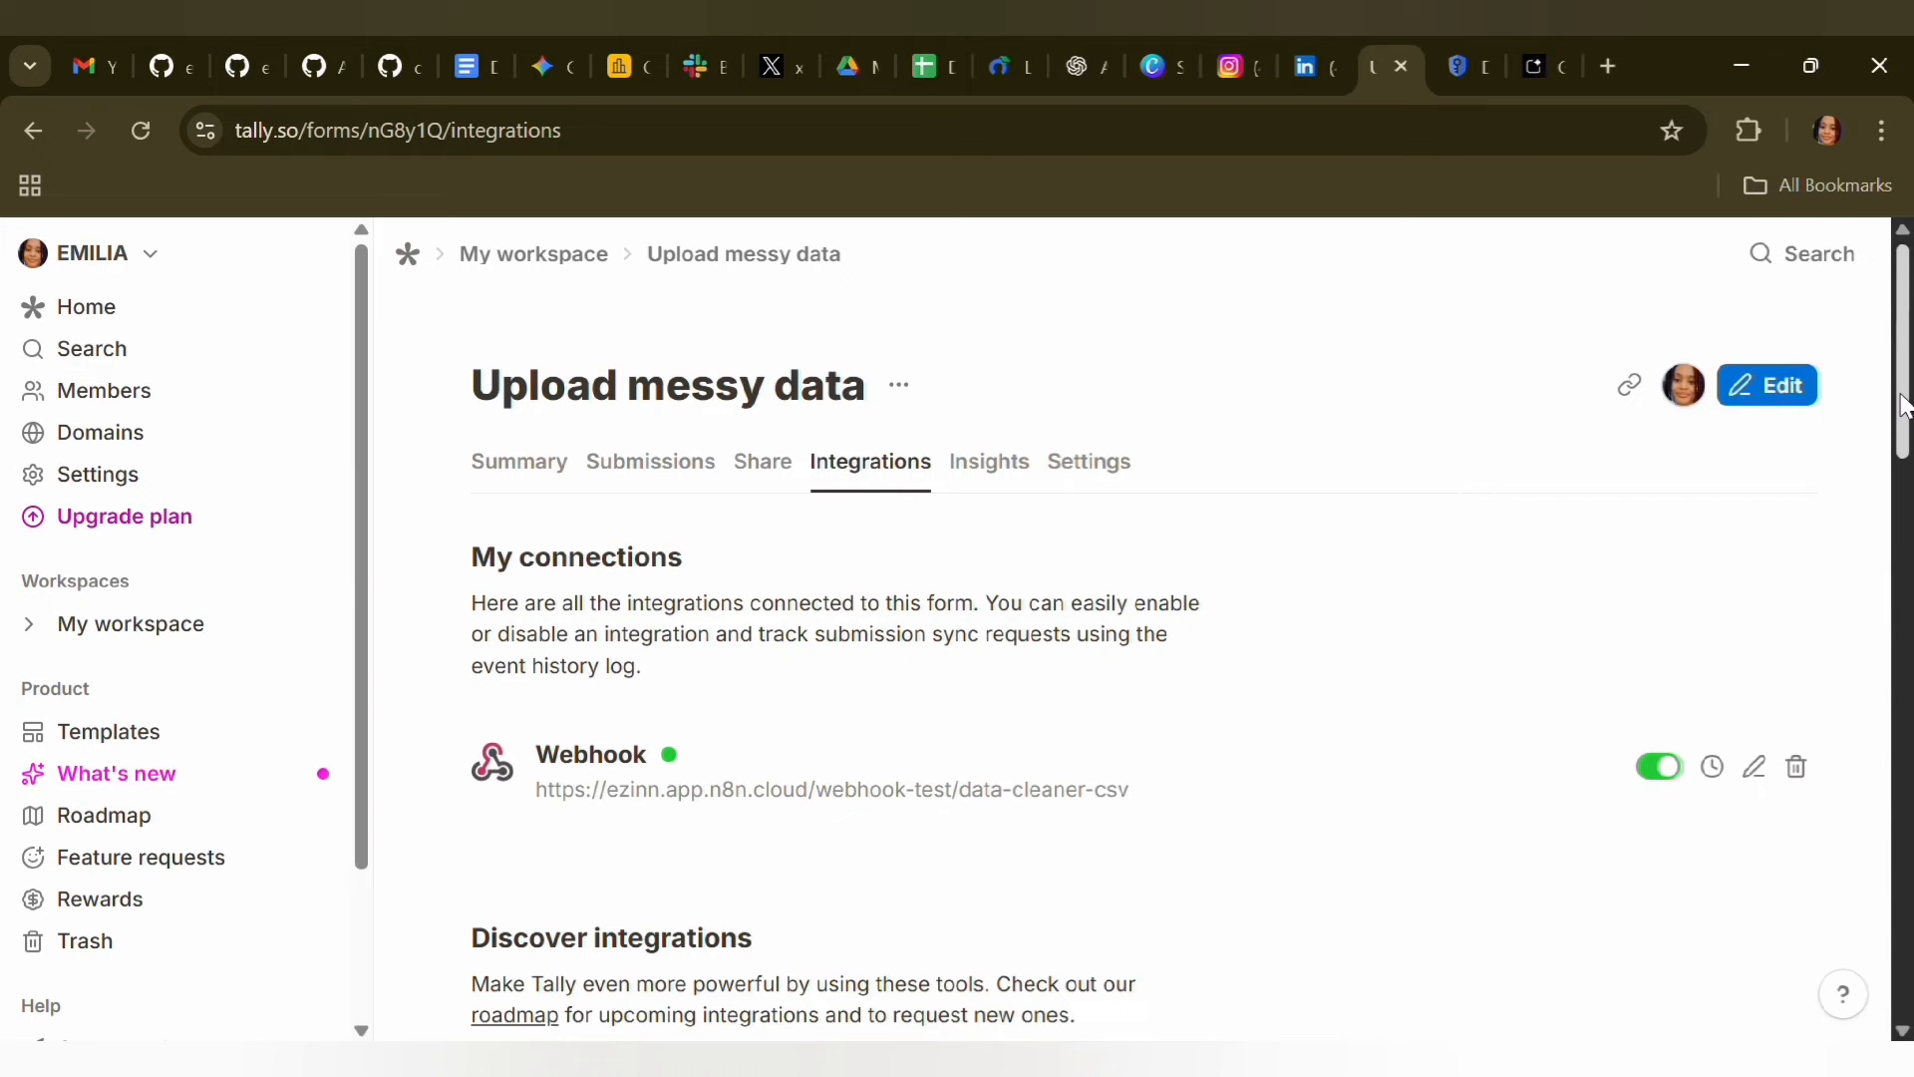
scroll(1905, 406, down, 9)
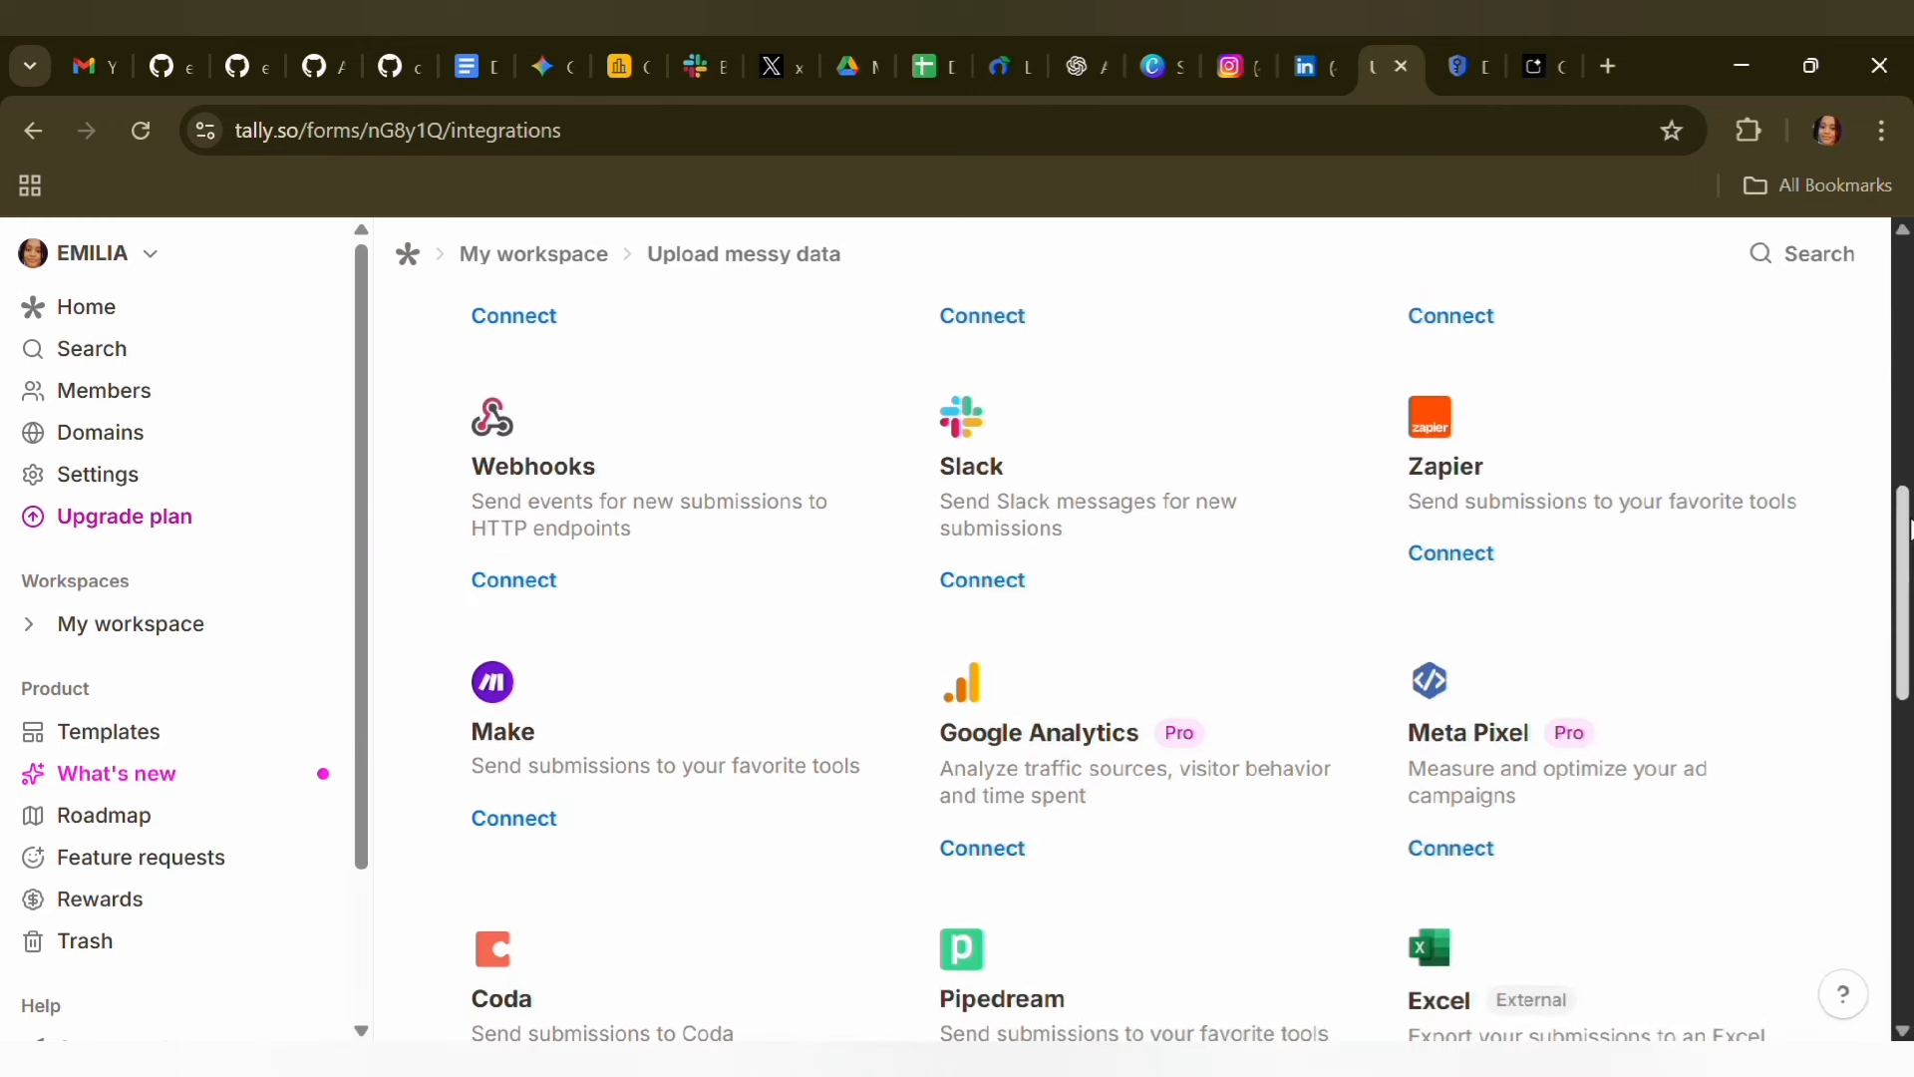
scroll(1906, 262, up, 9)
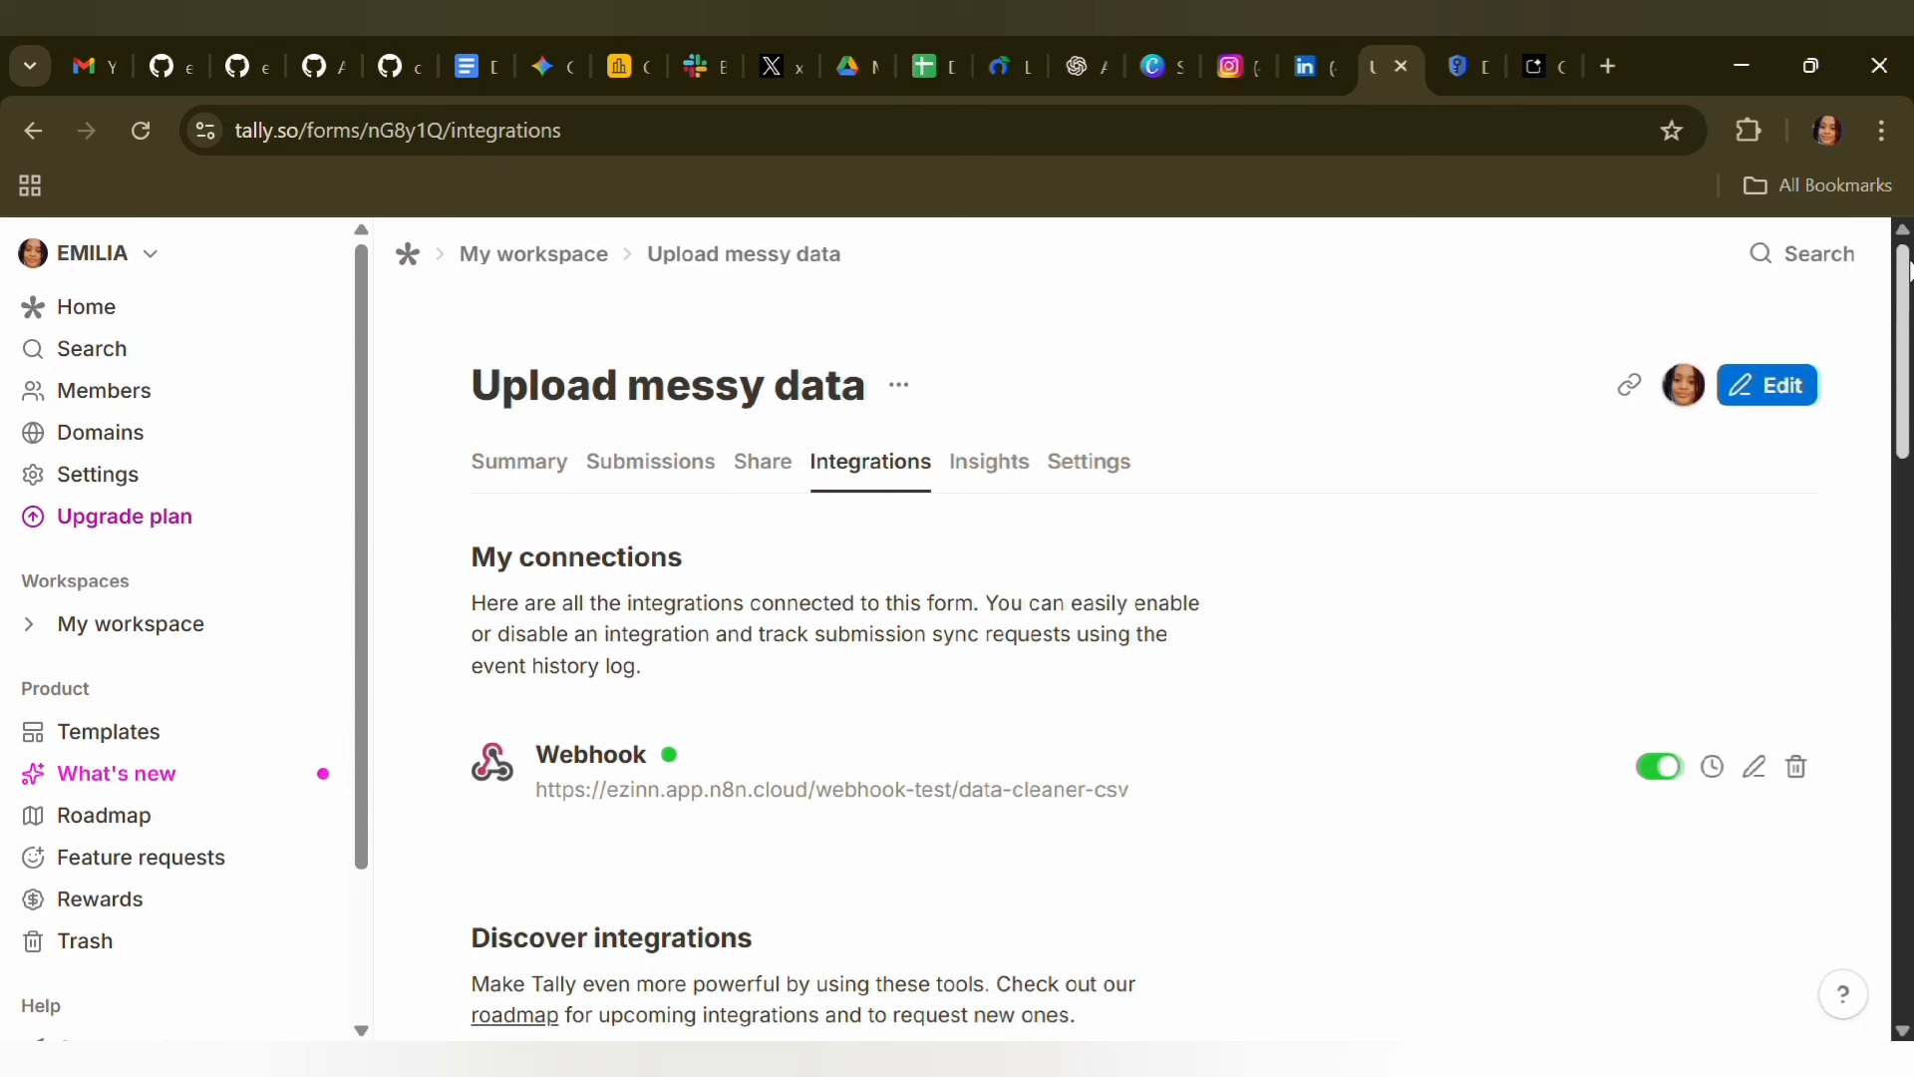
scroll(1906, 299, down, 9)
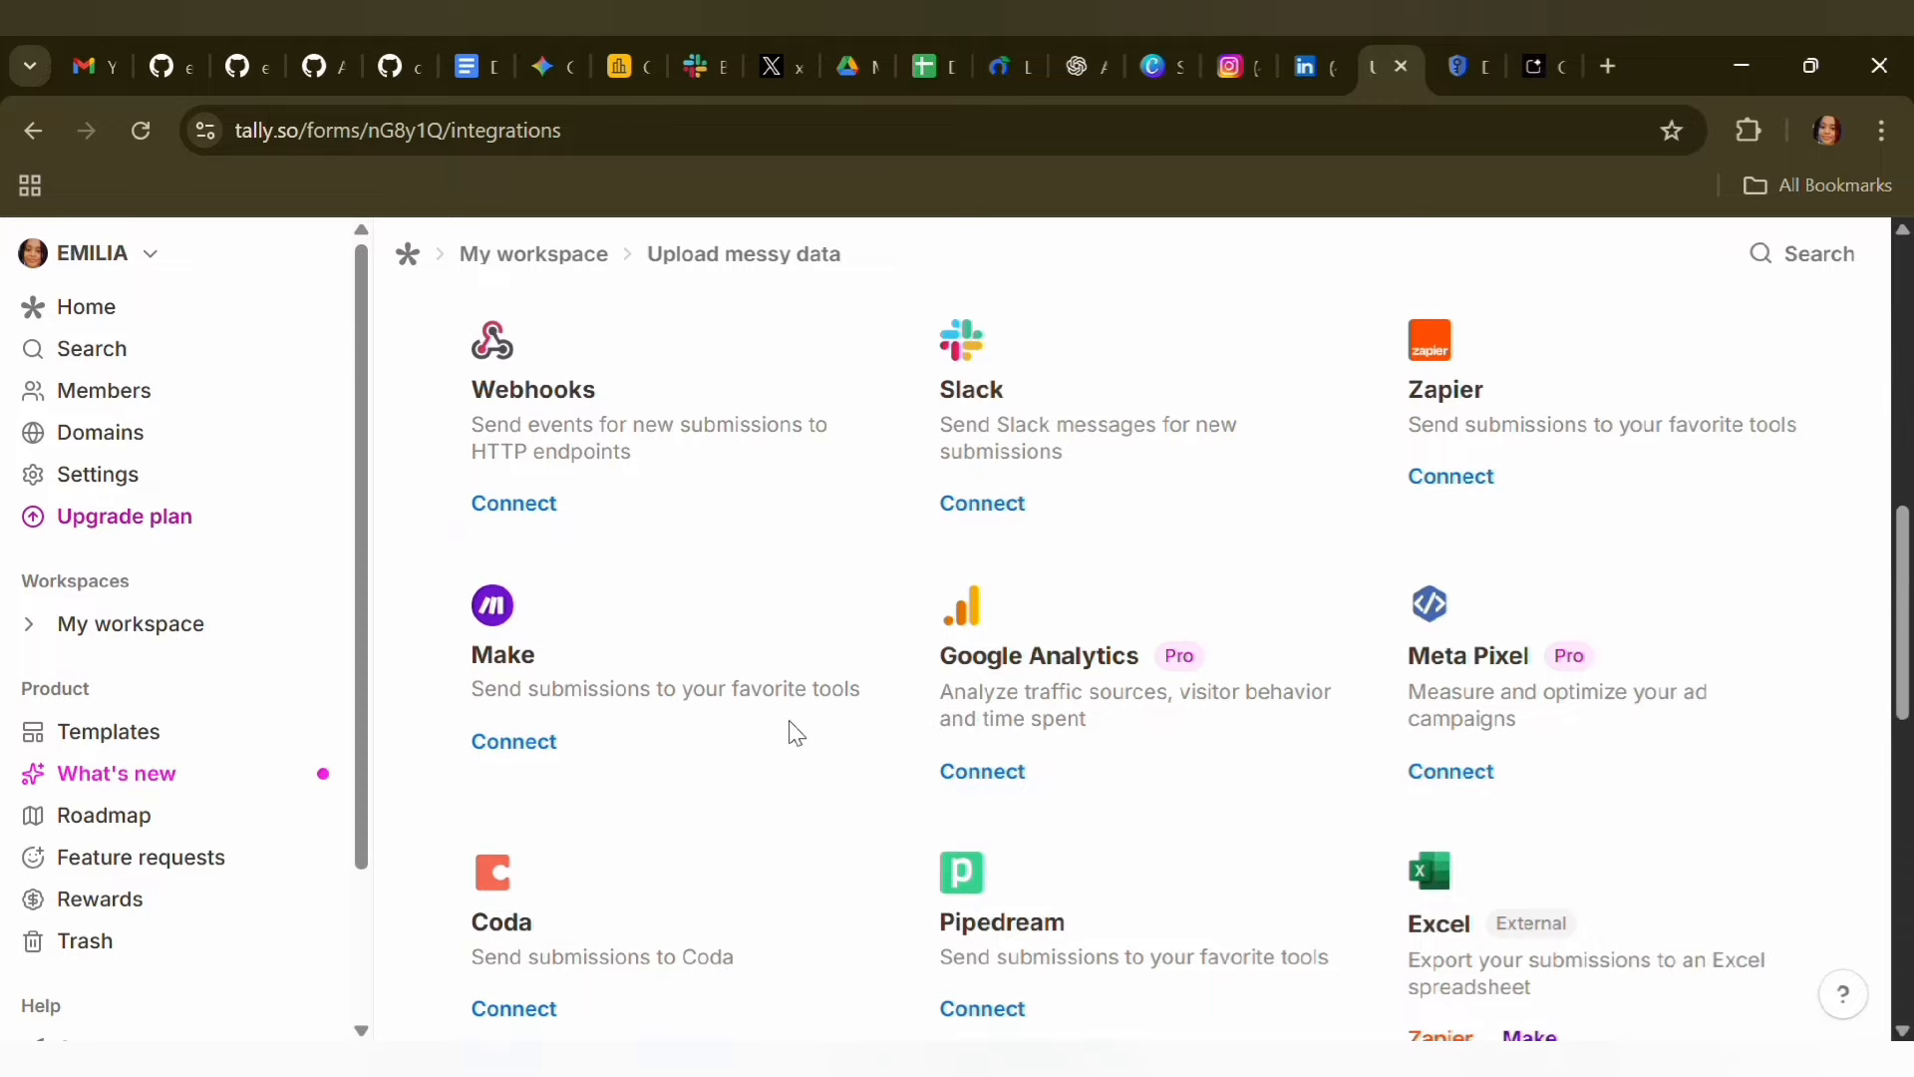
click(498, 503)
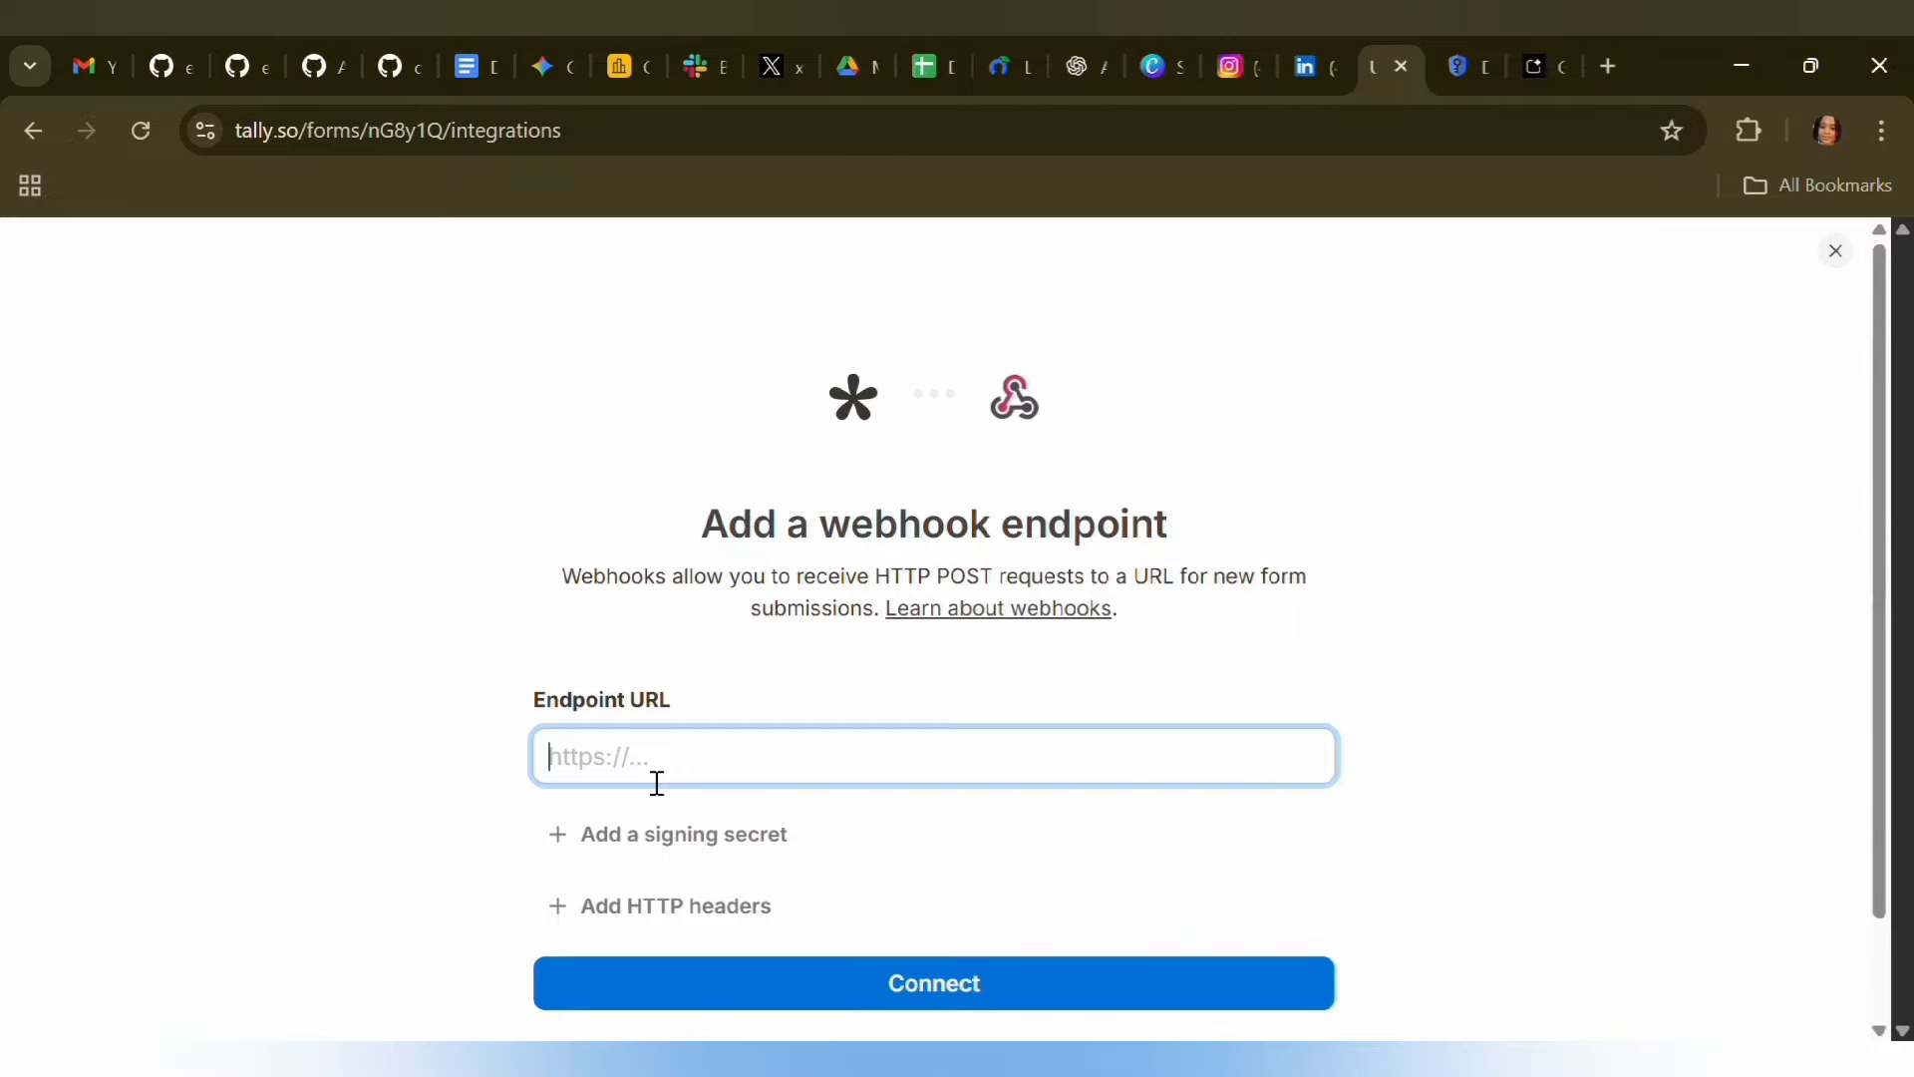
key(ctrl+v)
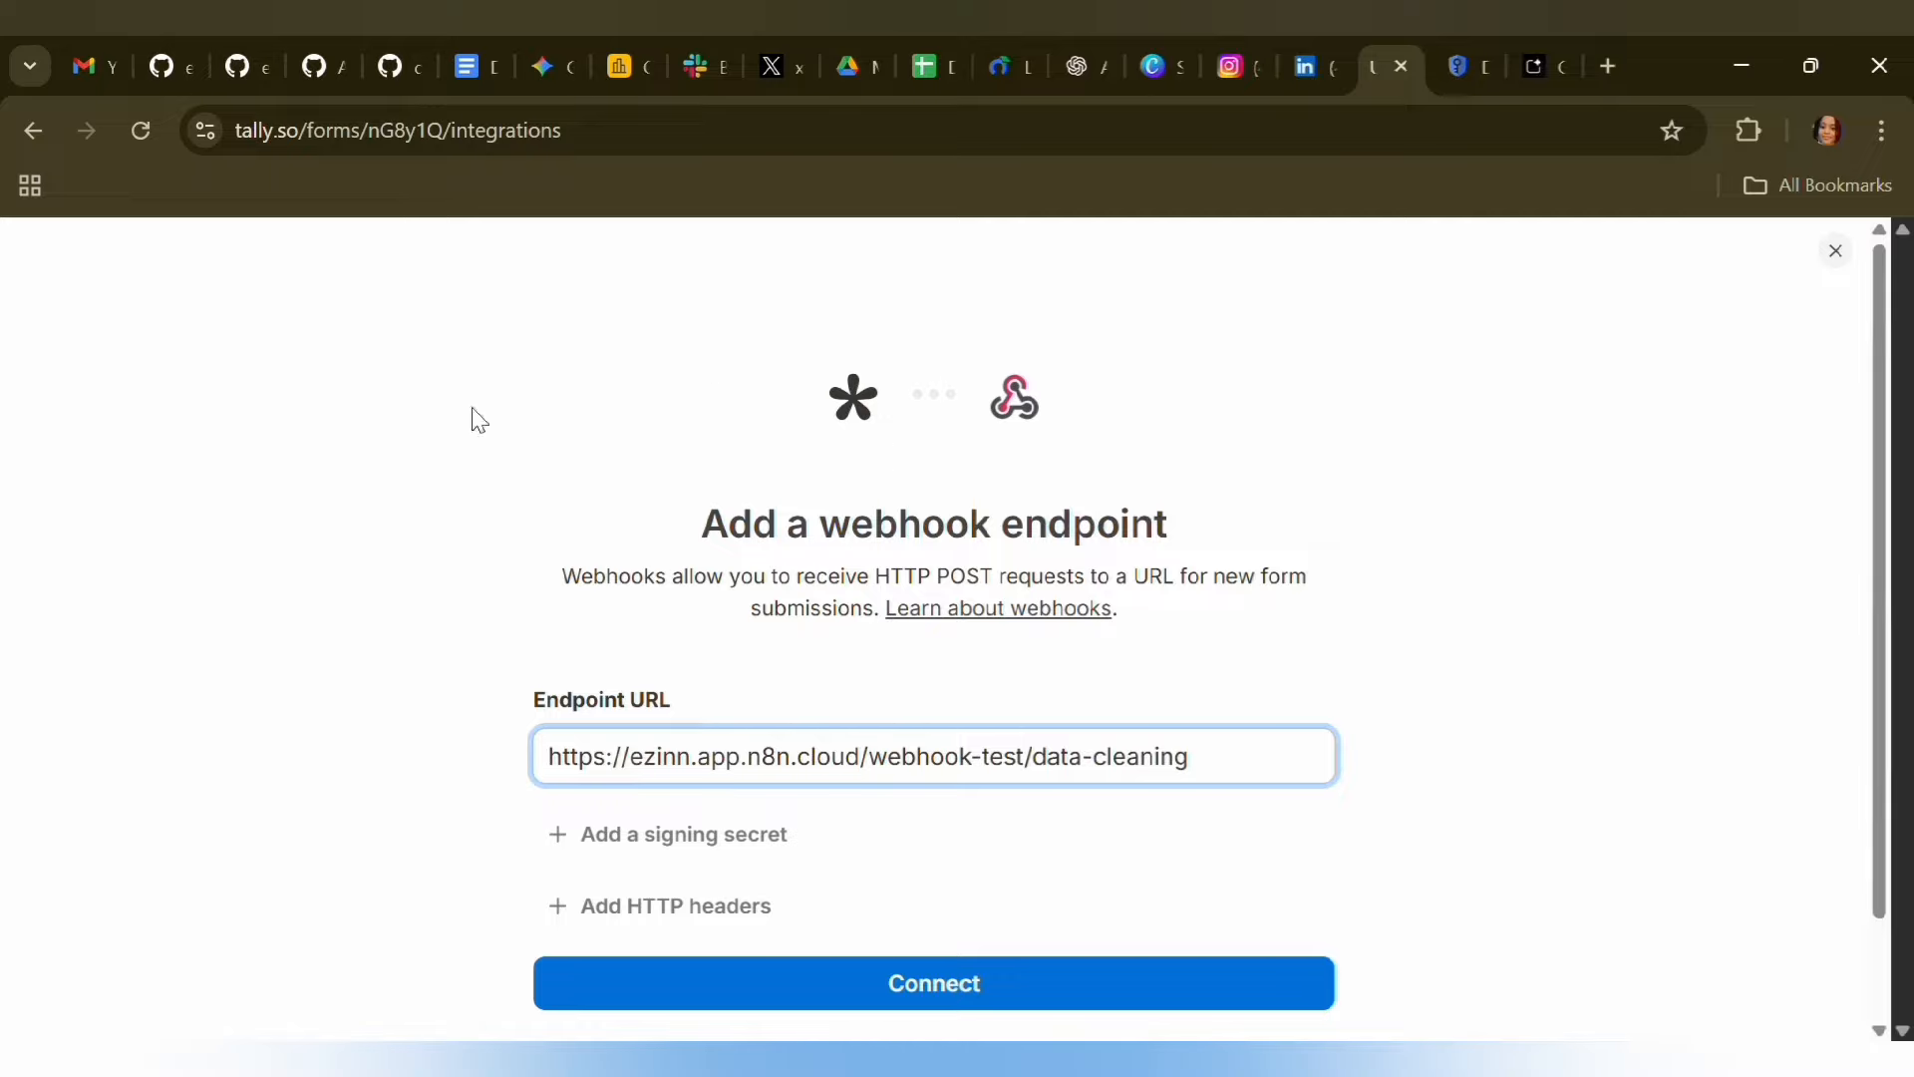
click(45, 131)
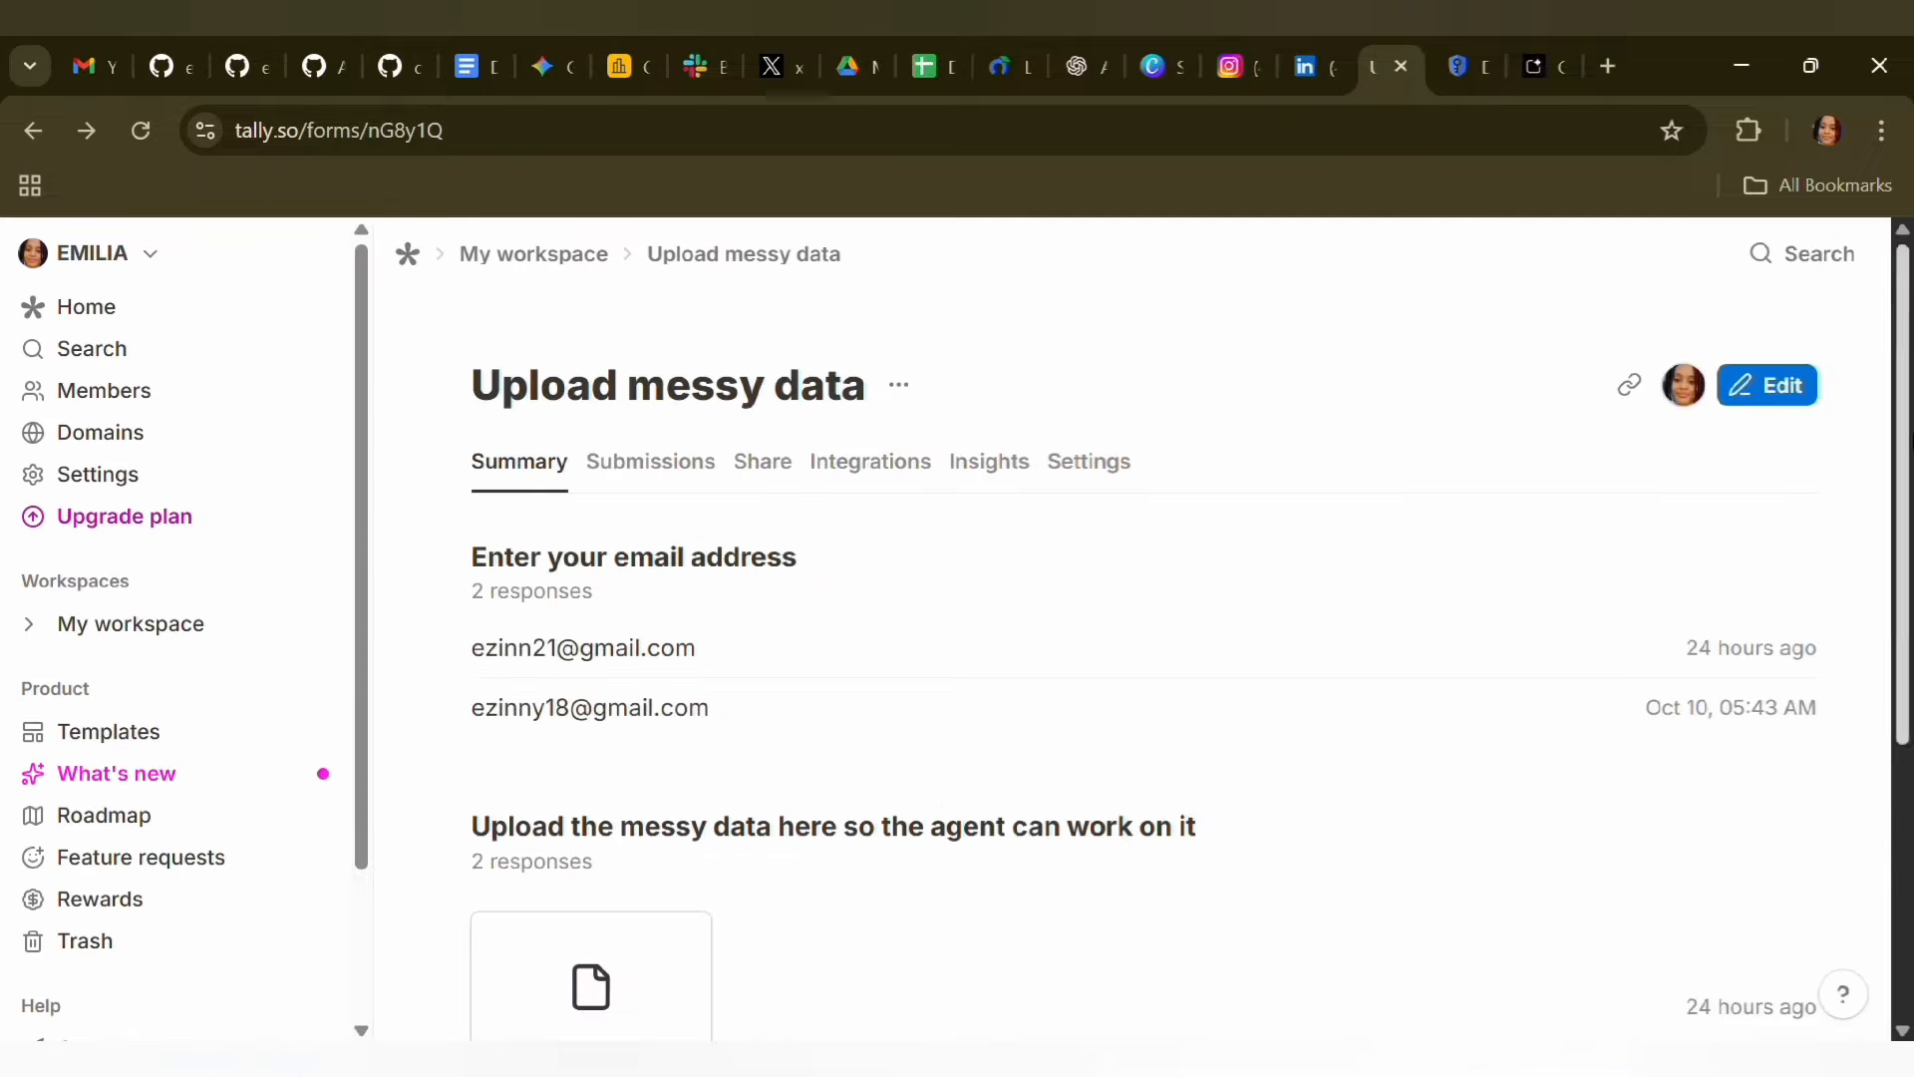
click(863, 464)
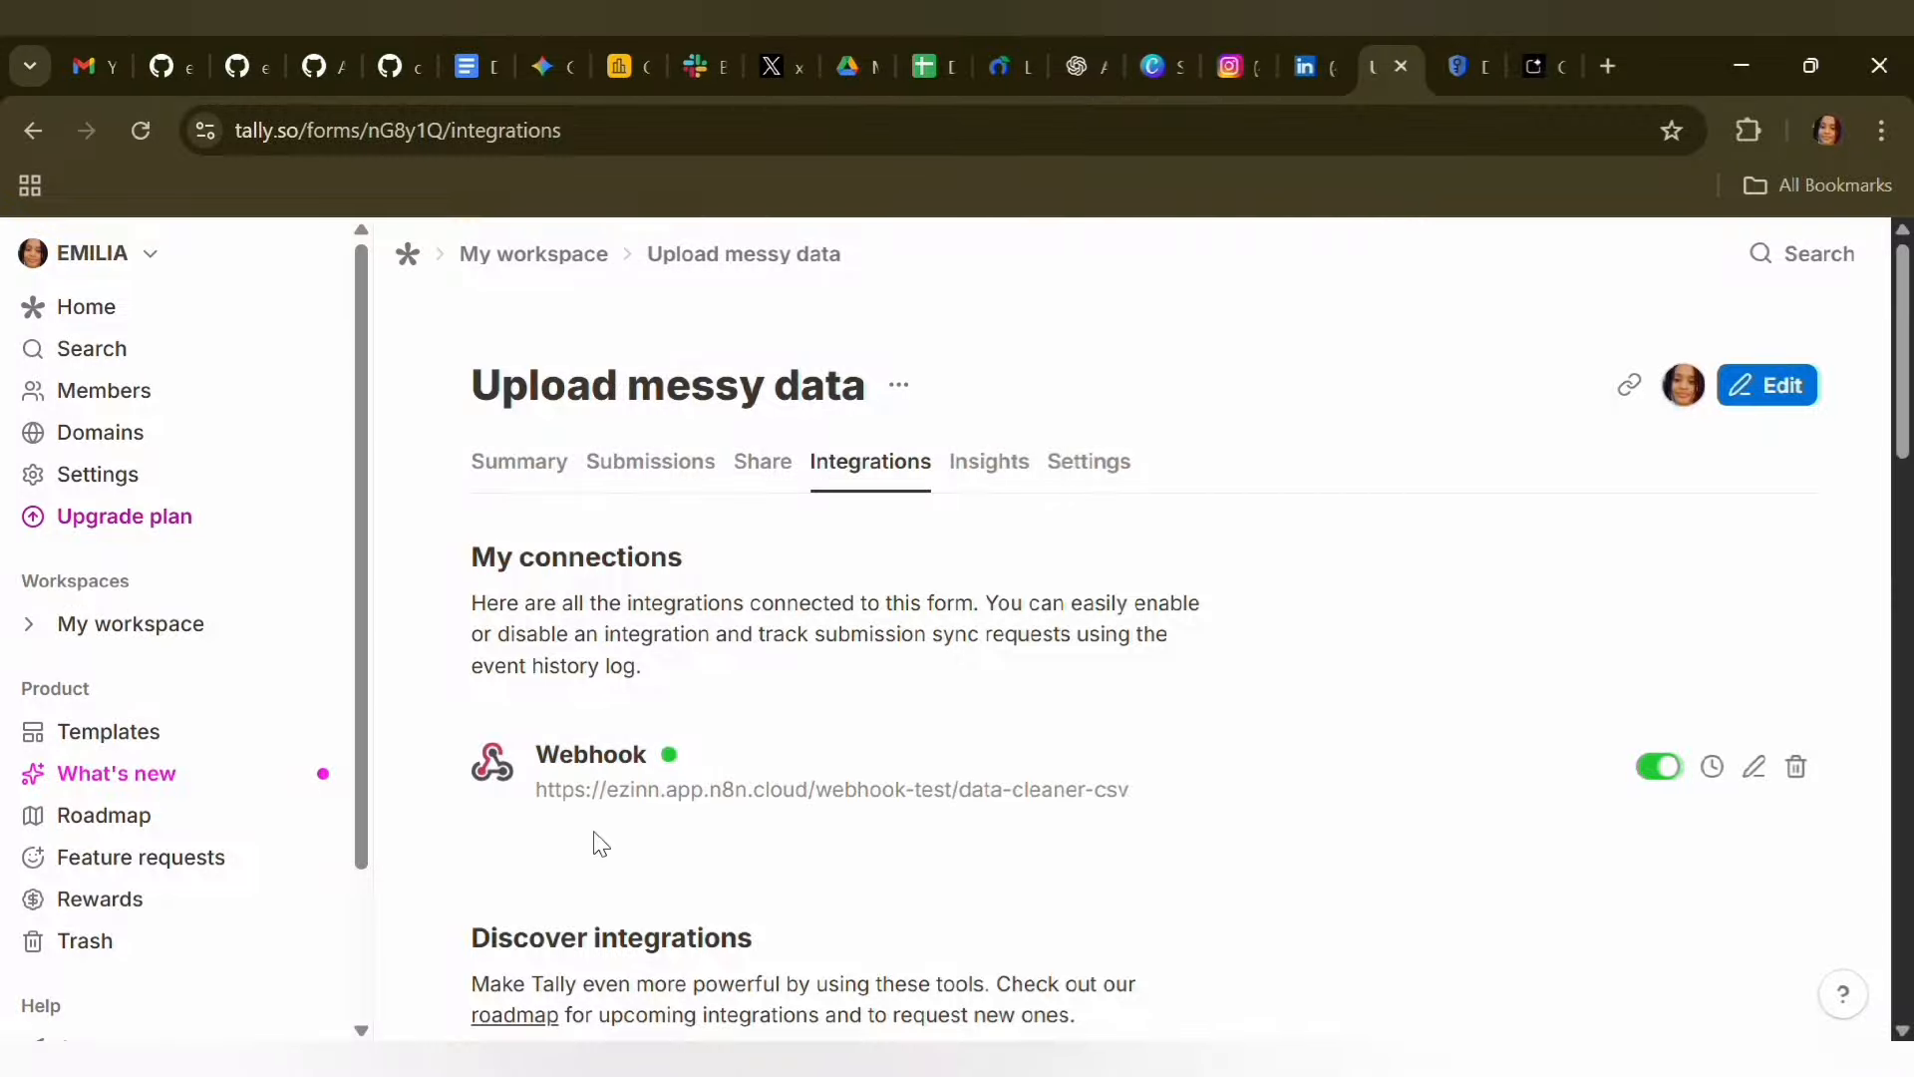
click(564, 487)
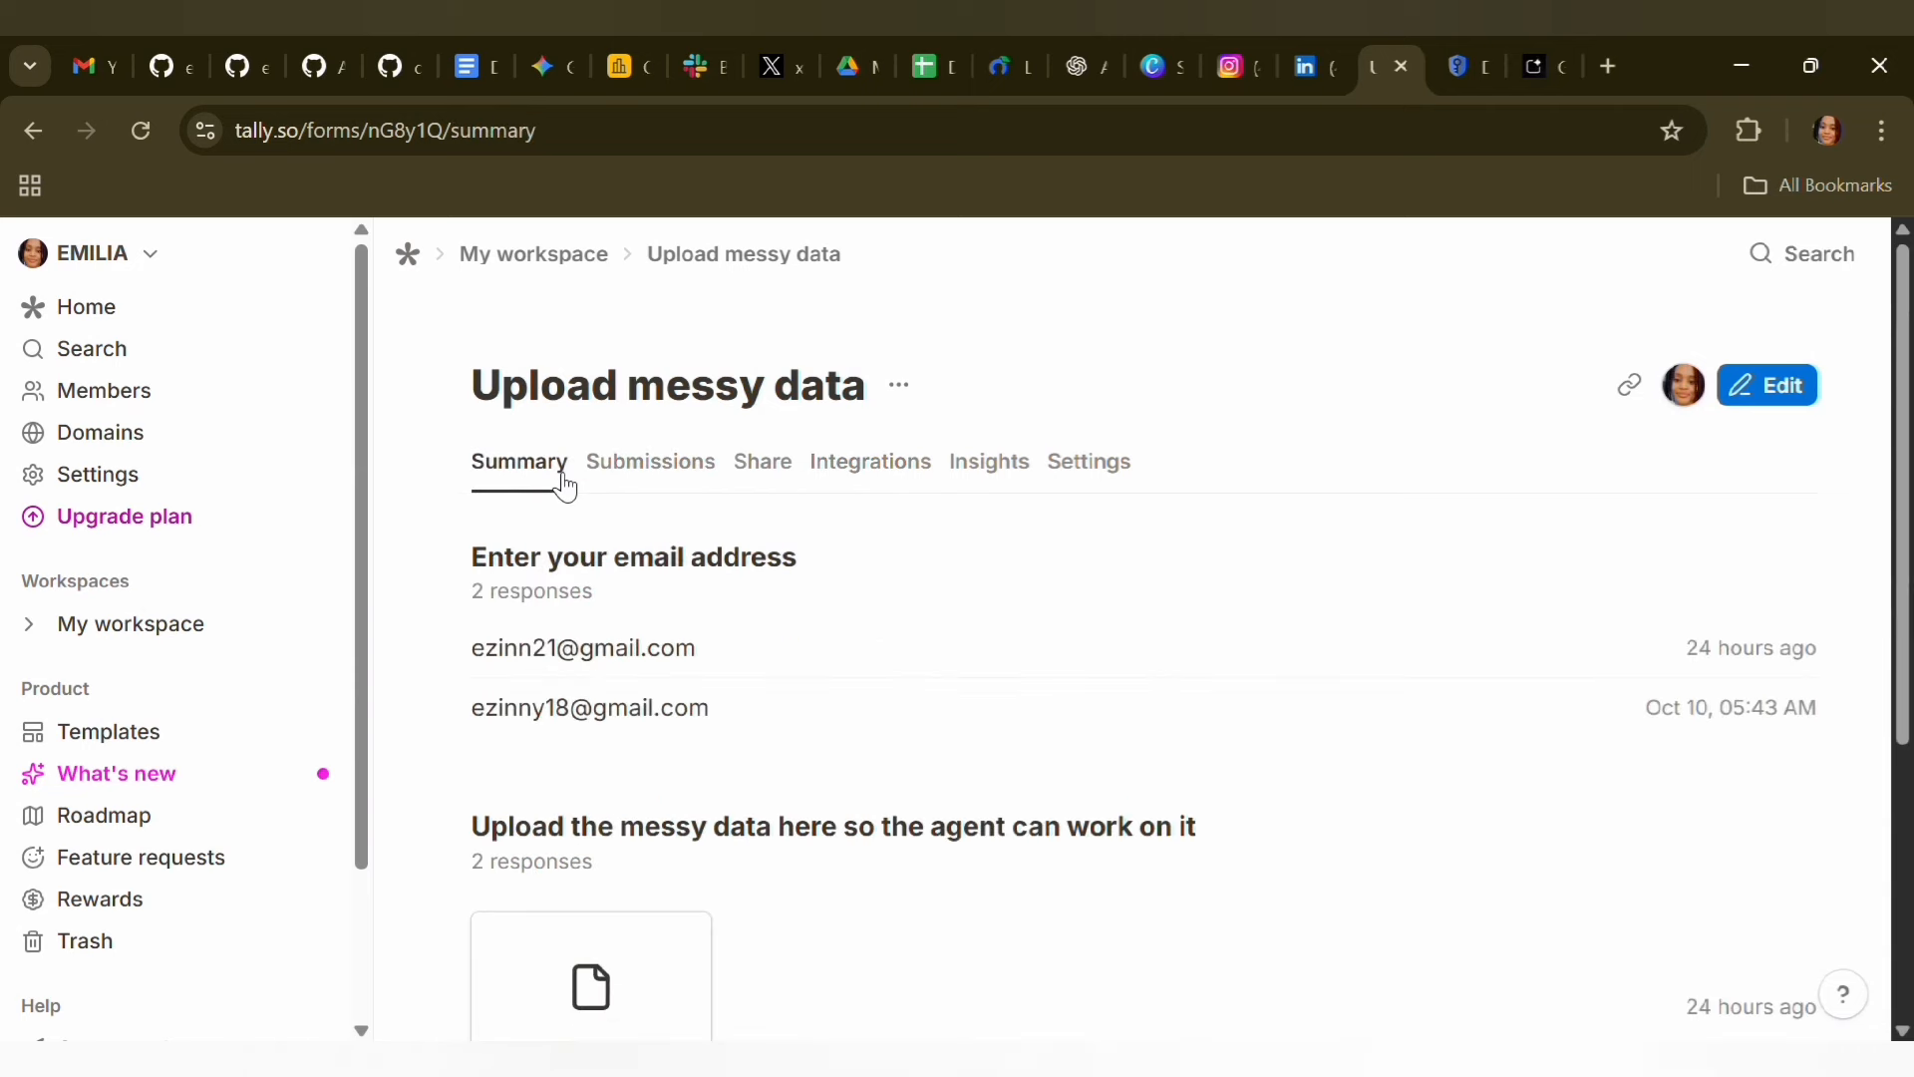
Copy the Upload messy data form's share link and open the published form in a new browser tab
click(777, 464)
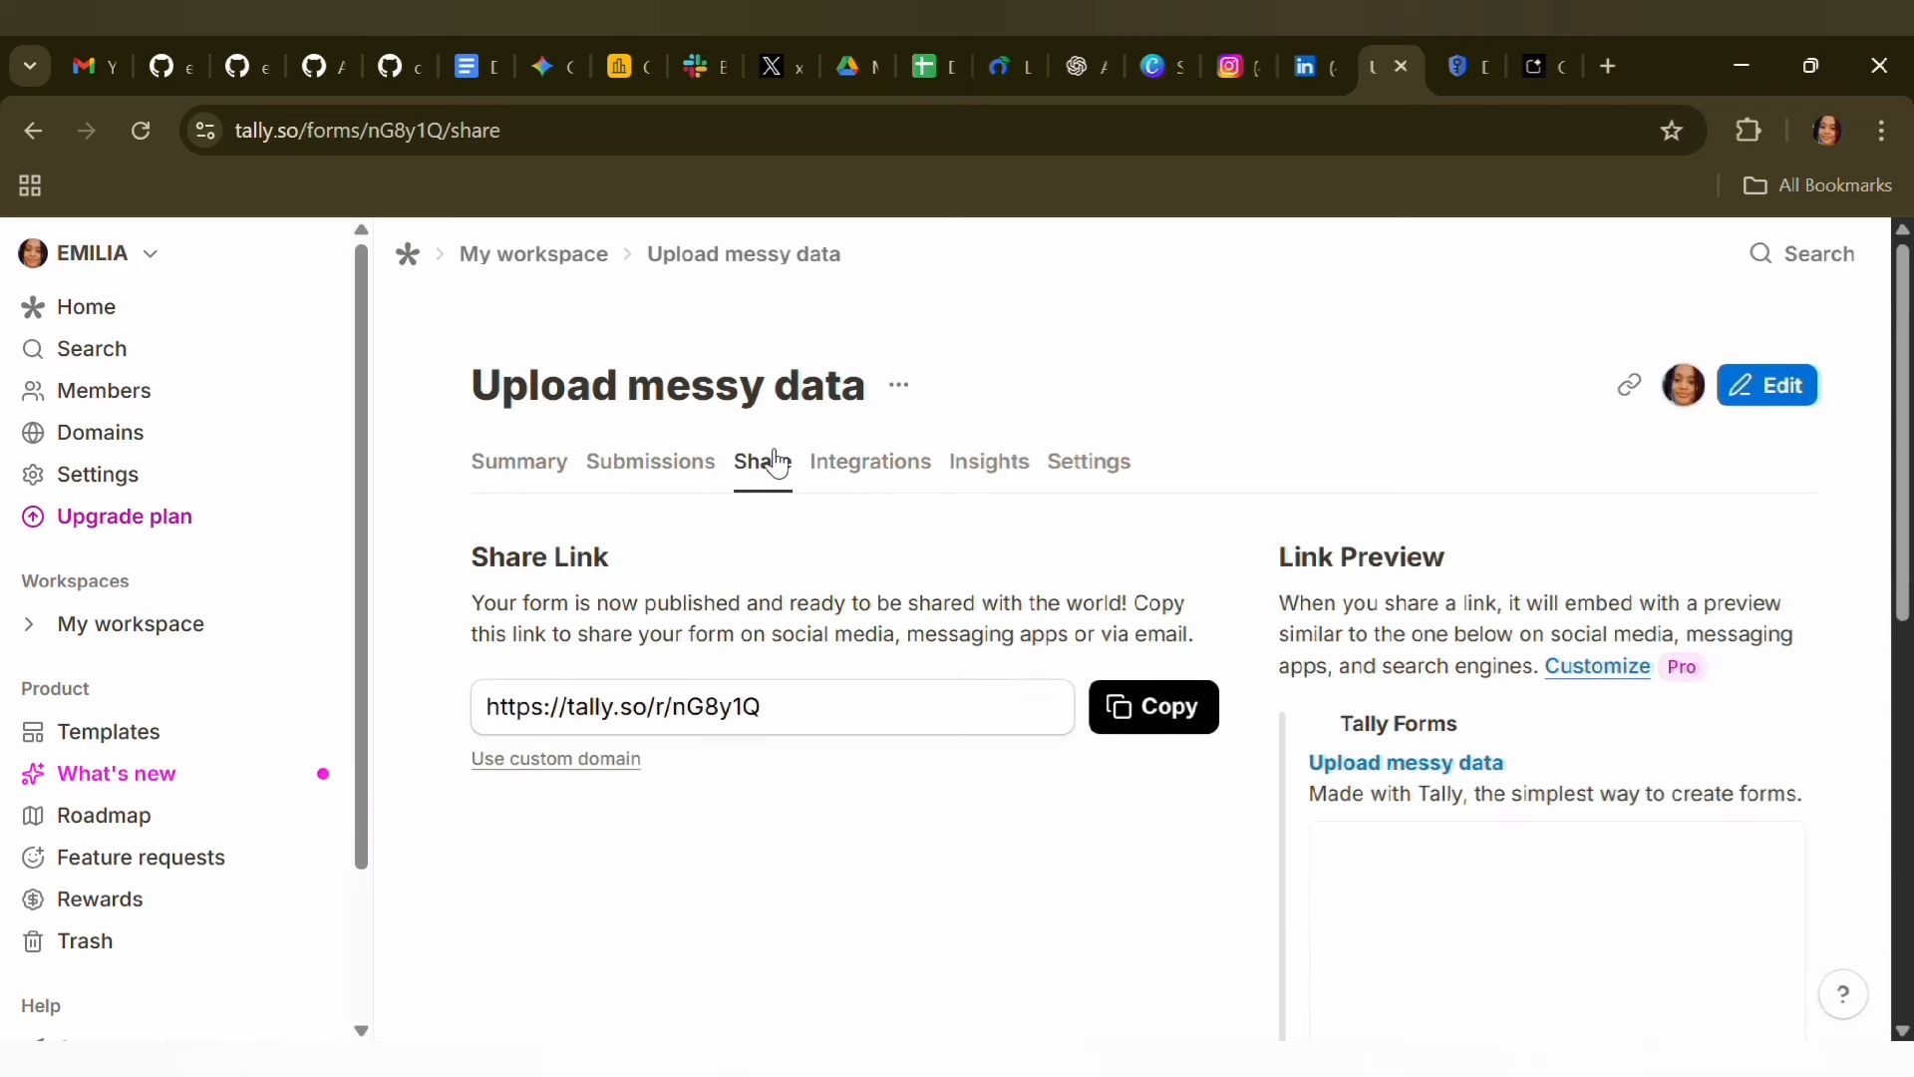
click(1143, 729)
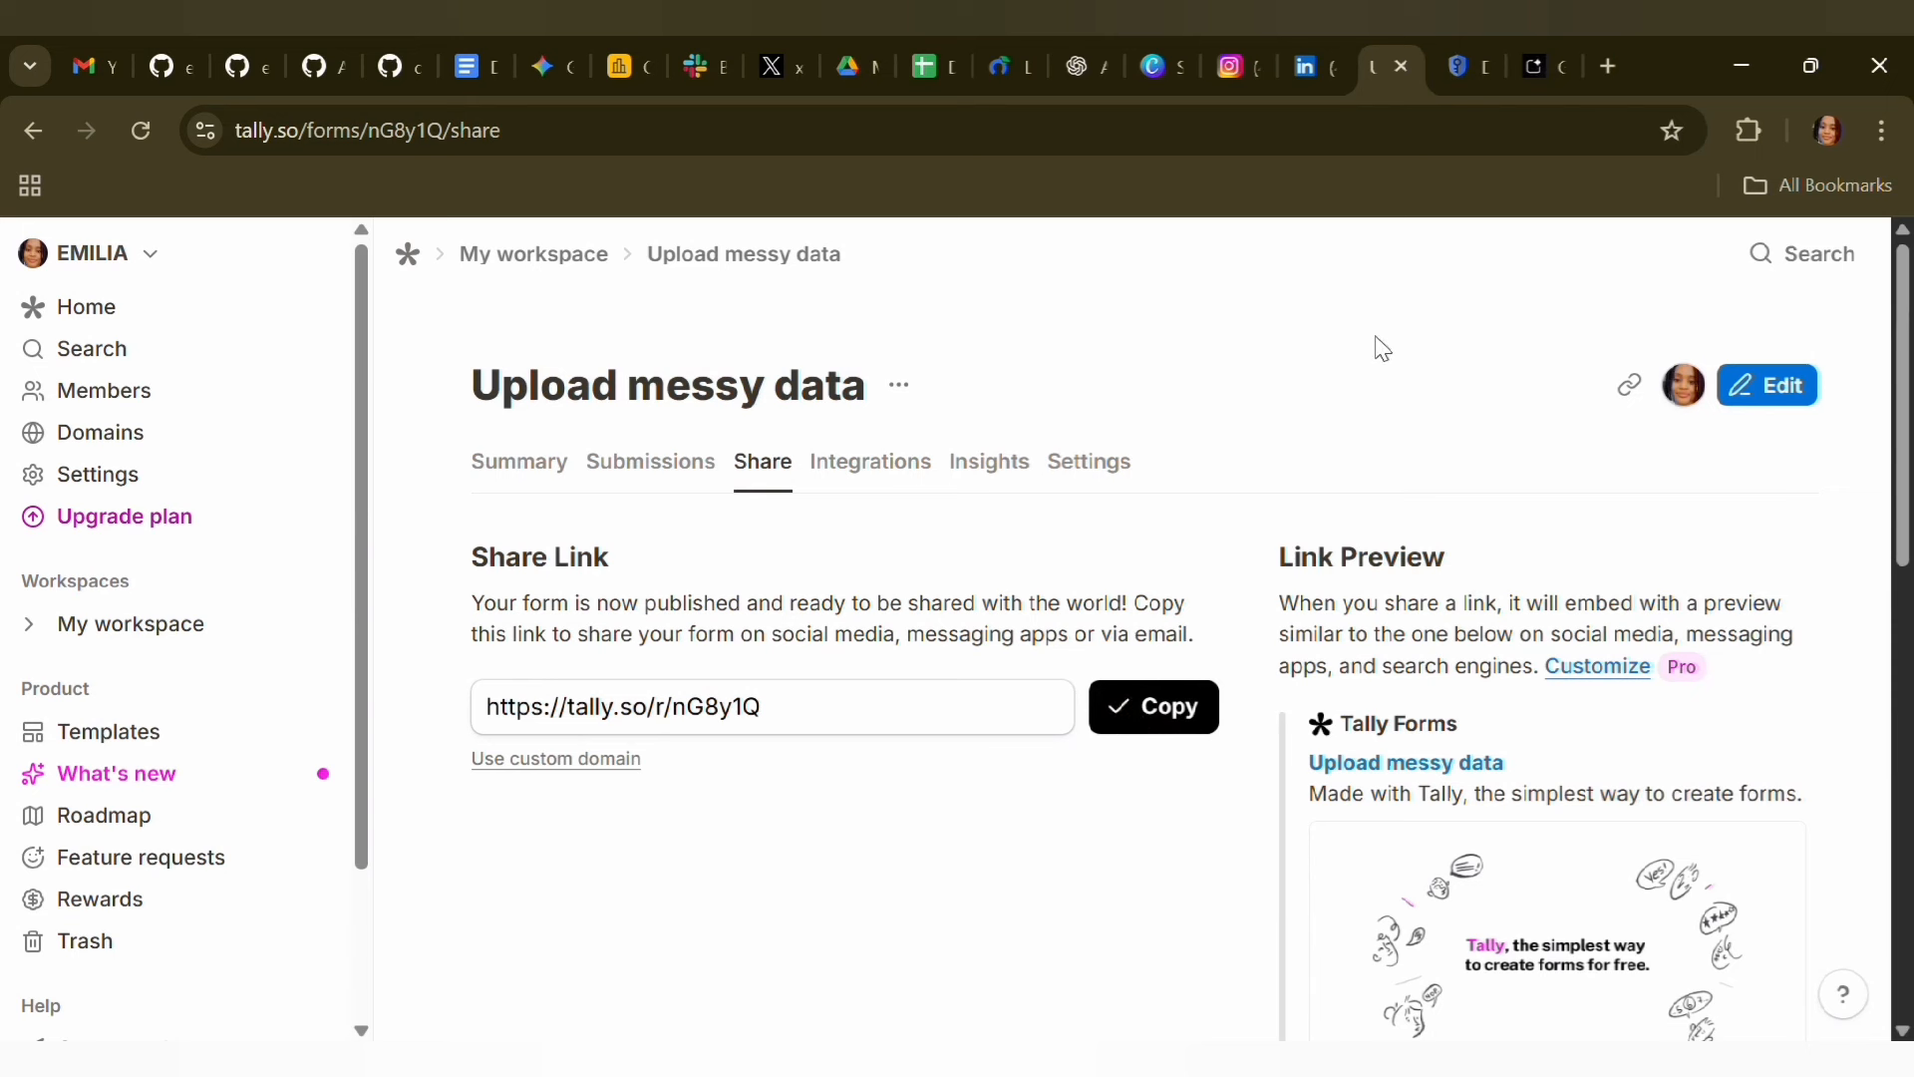
click(1606, 64)
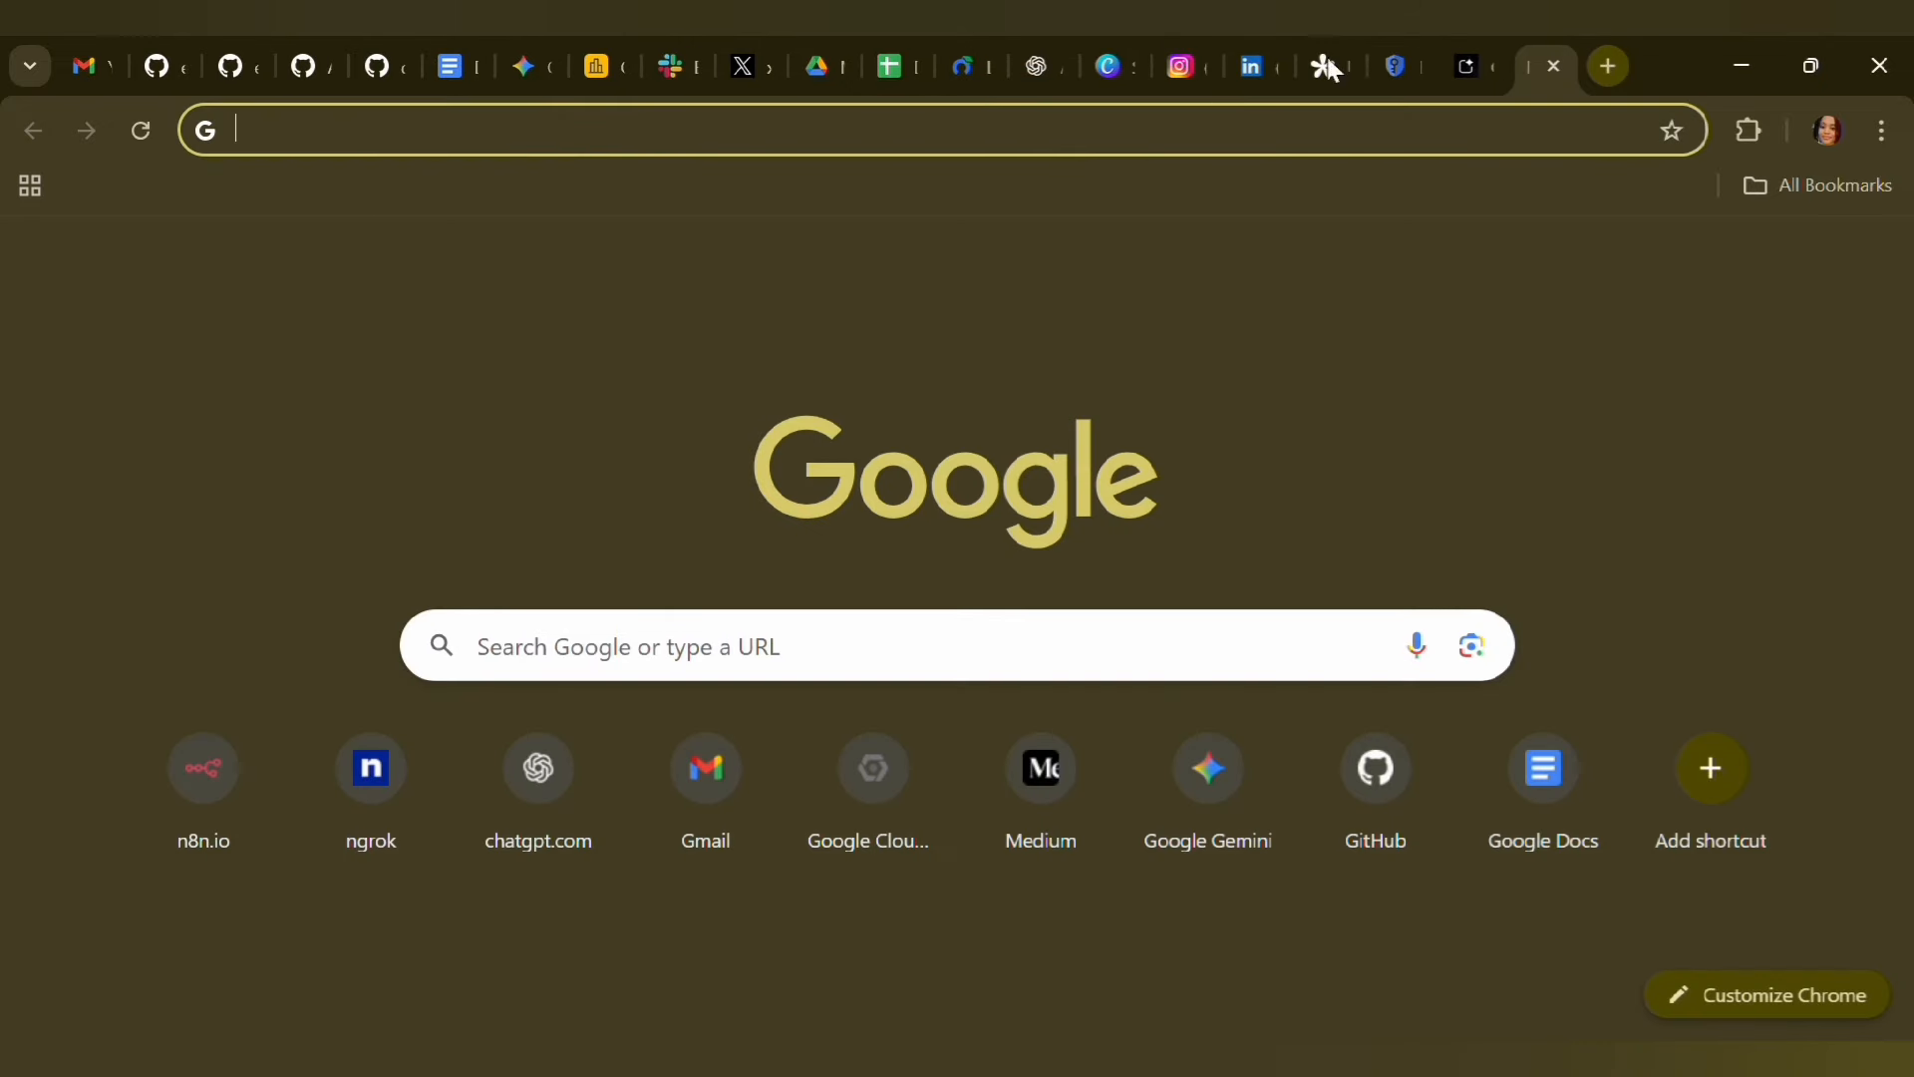
click(1156, 149)
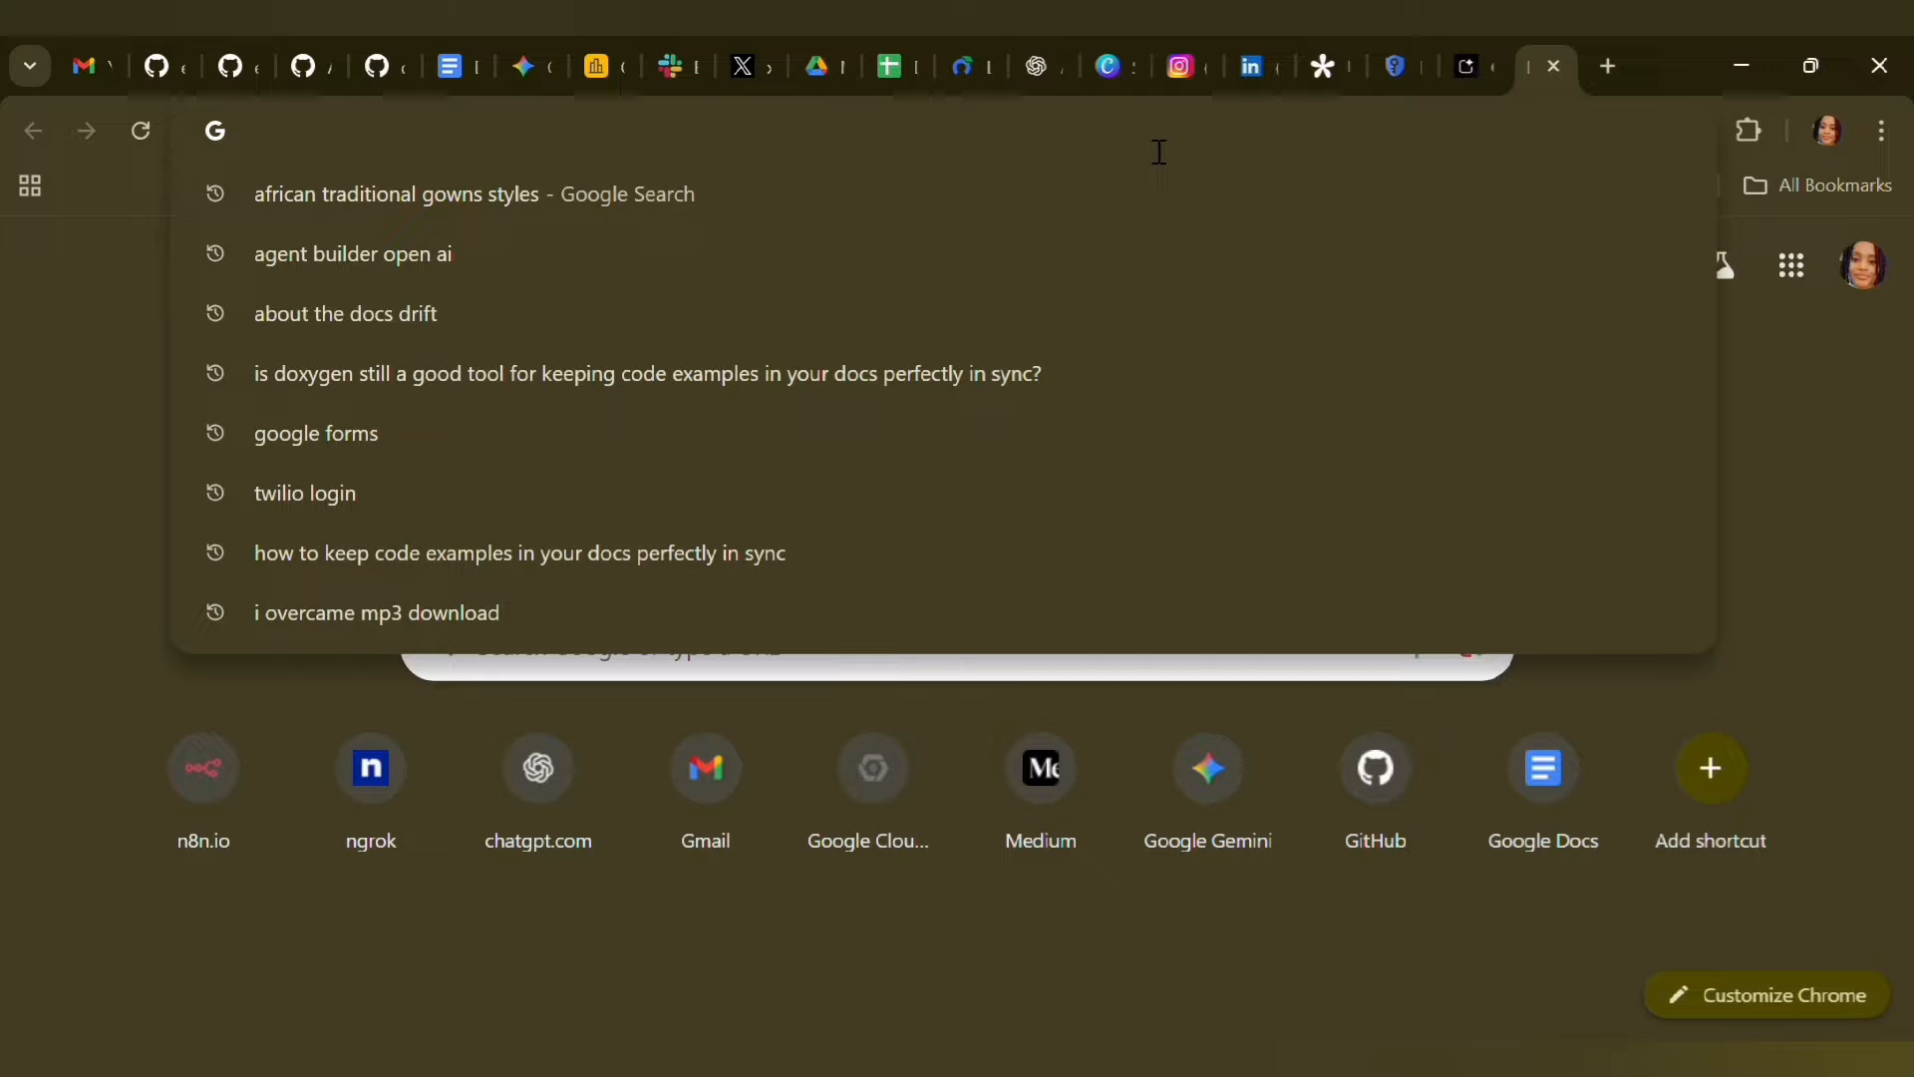
key(ctrl+v)
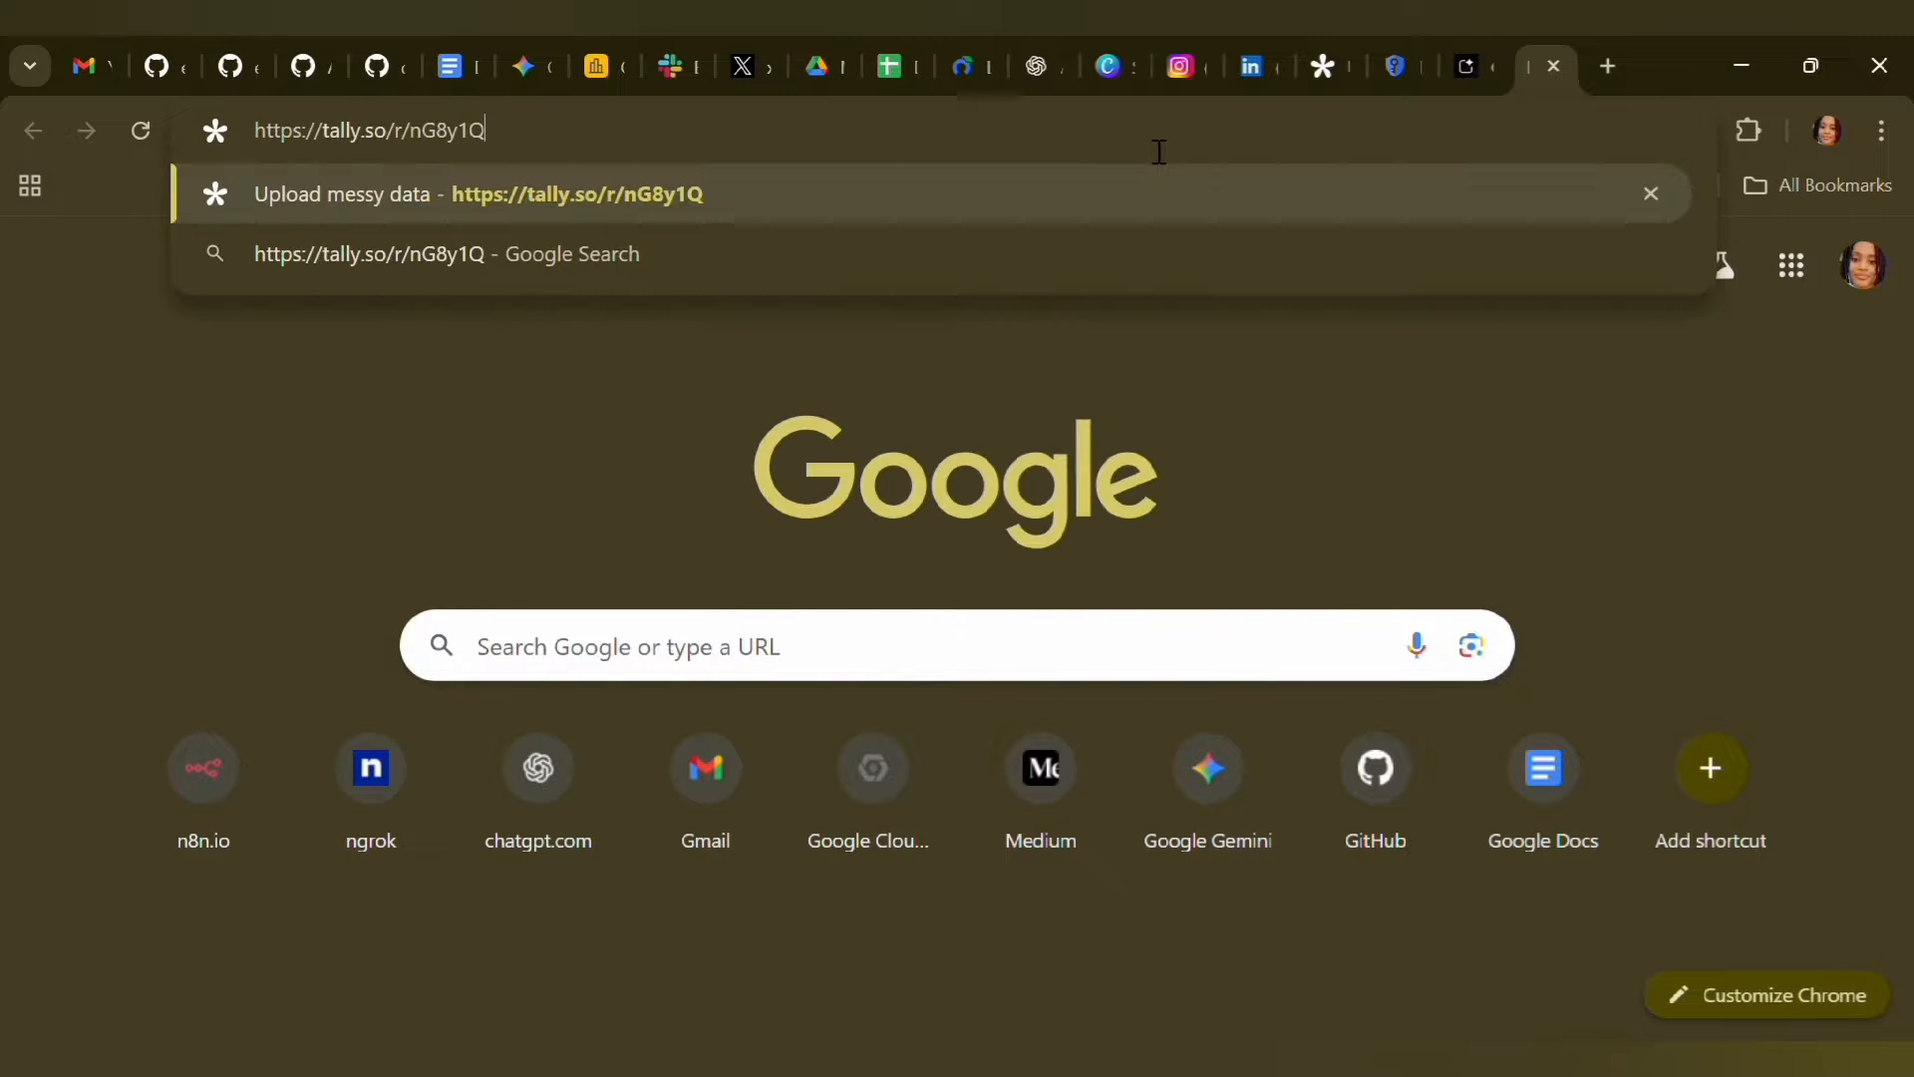
key(Return)
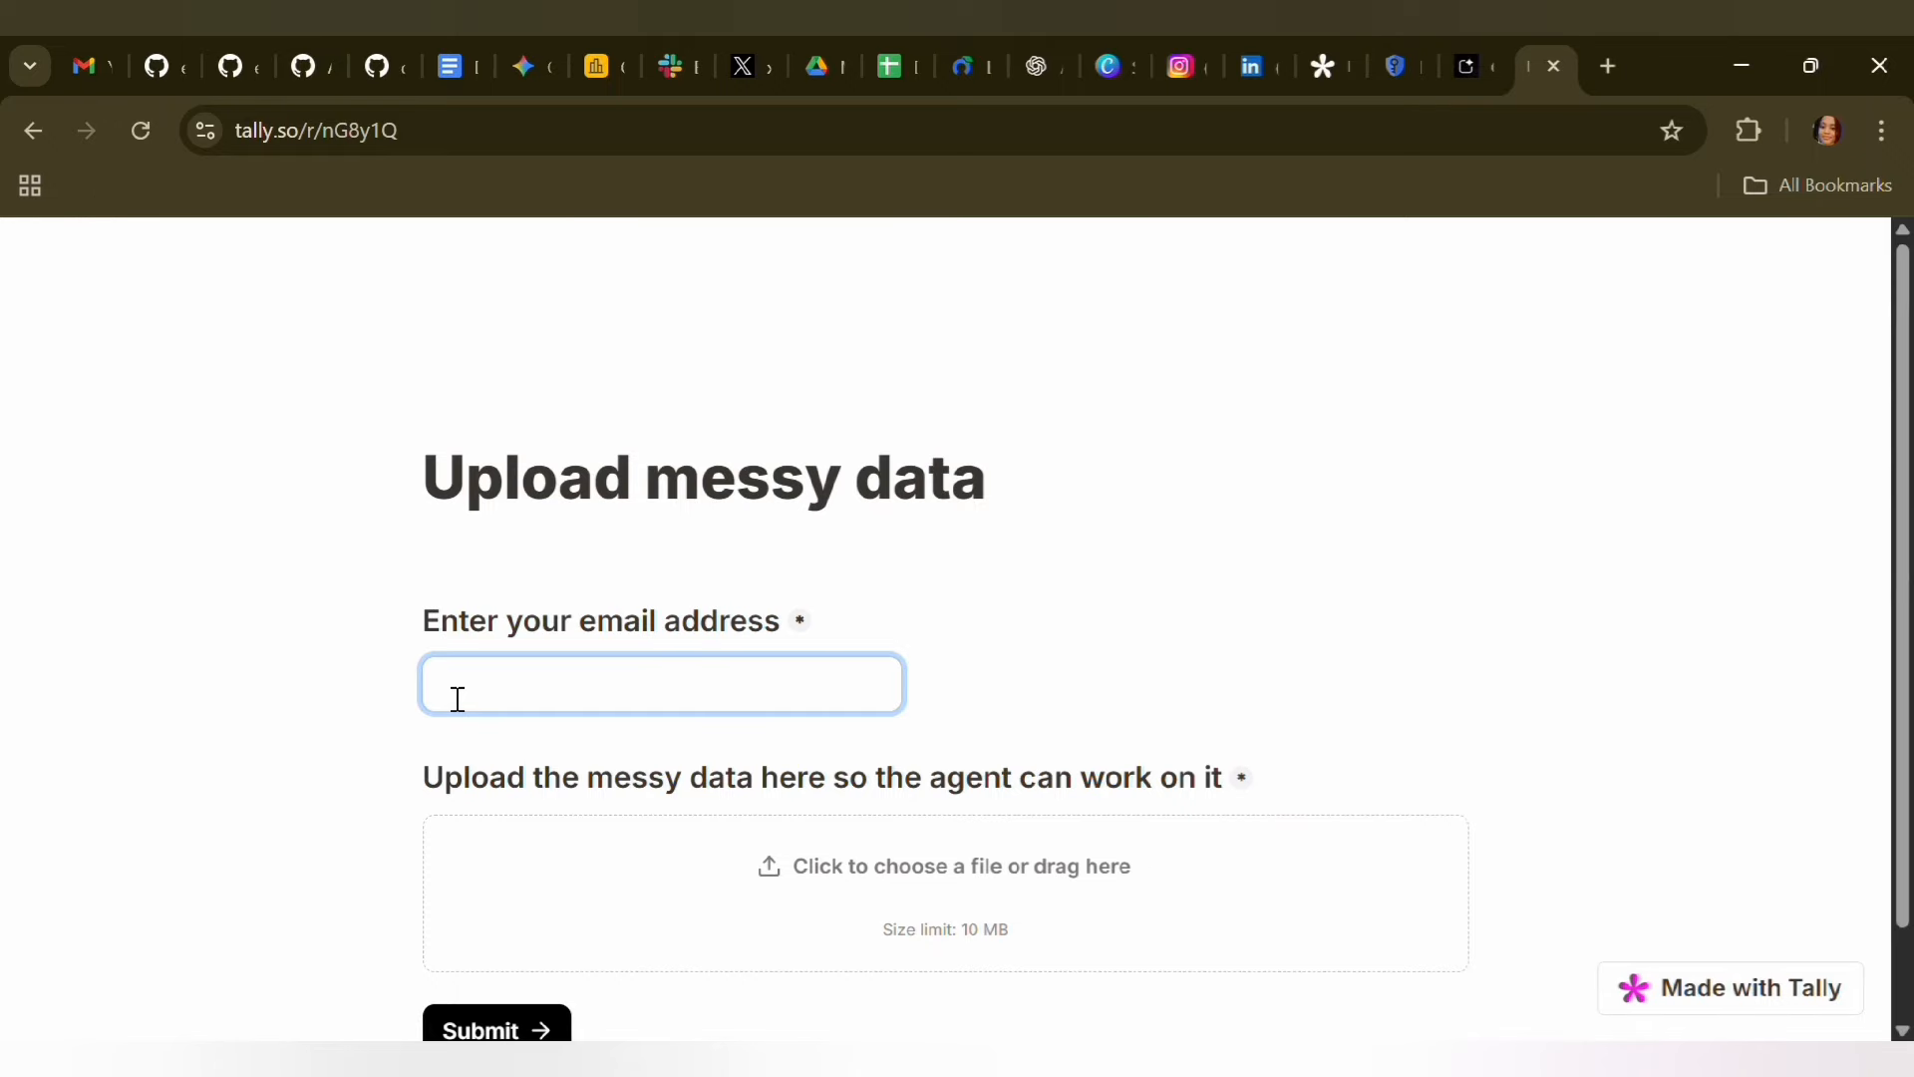
Fill in the form's email address and upload messy_HR_data.csv as the messy data file
text(e)
click(648, 778)
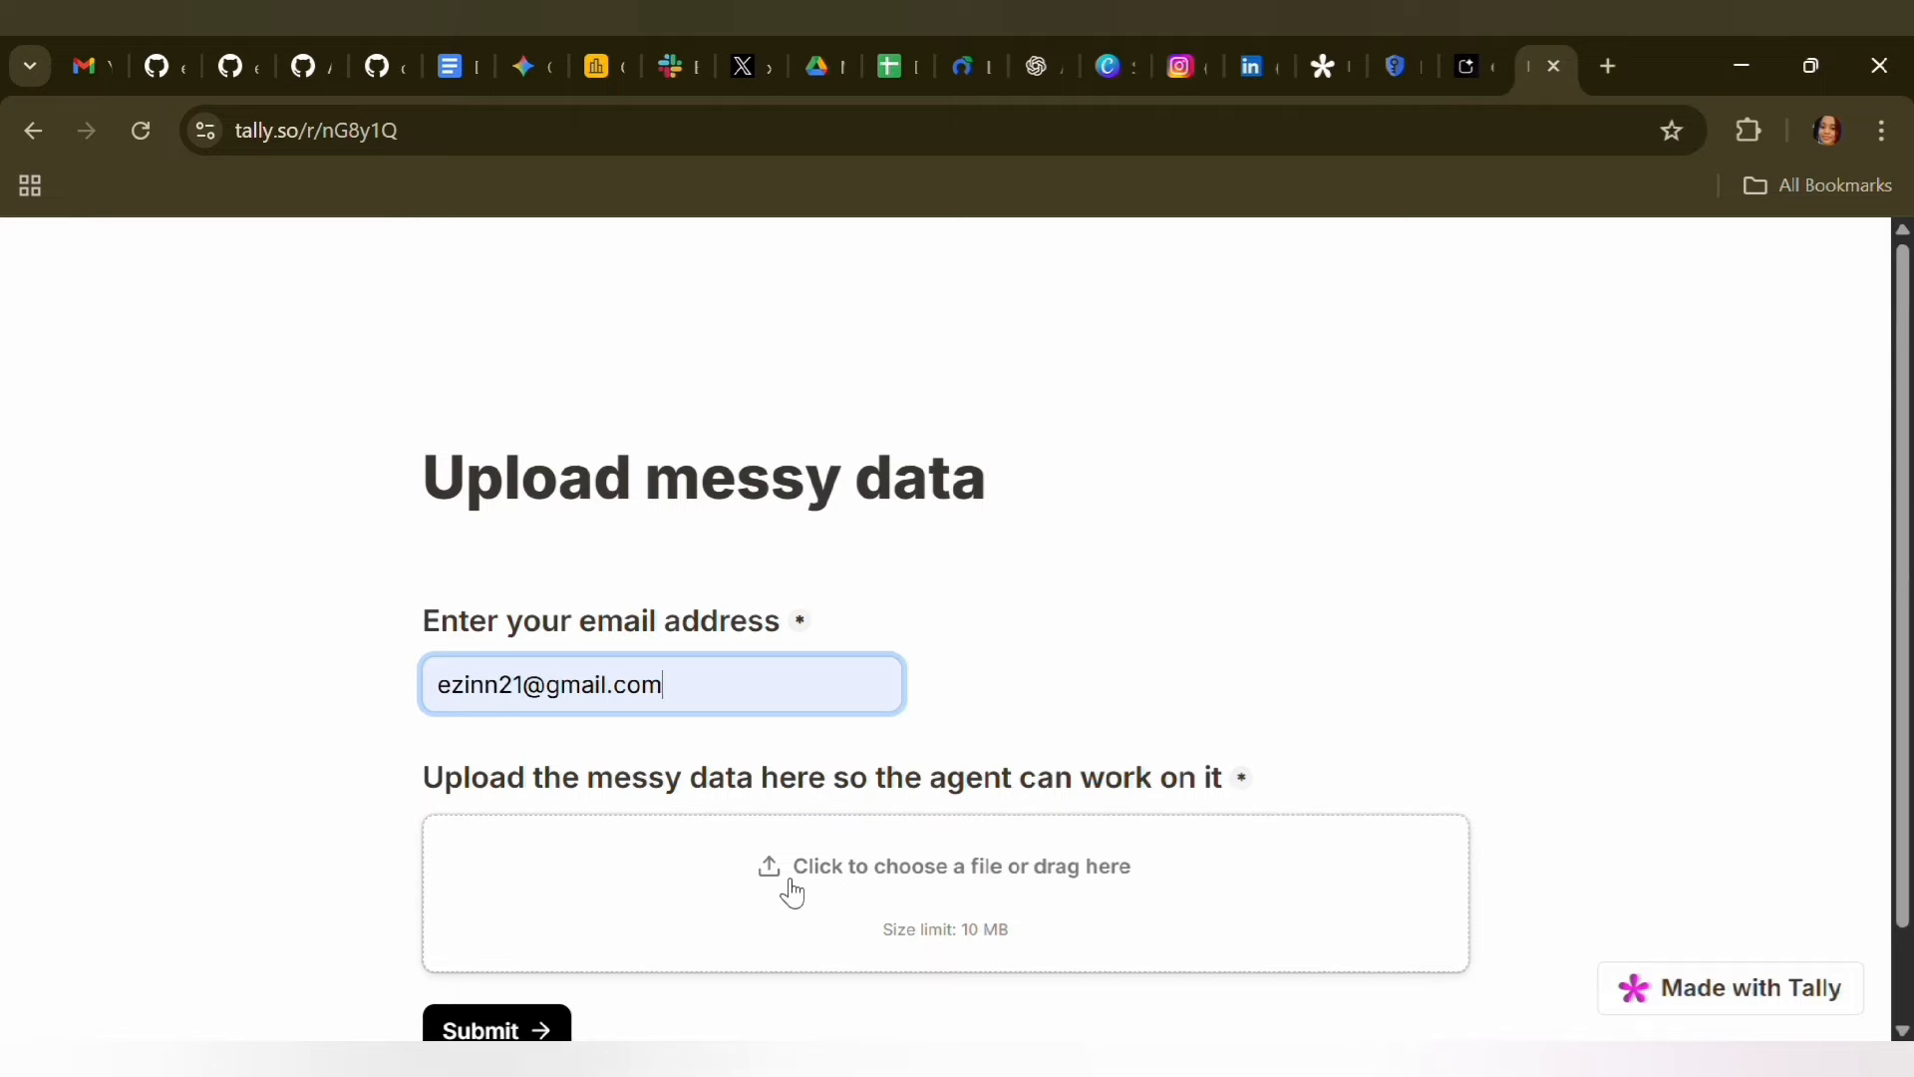
click(865, 875)
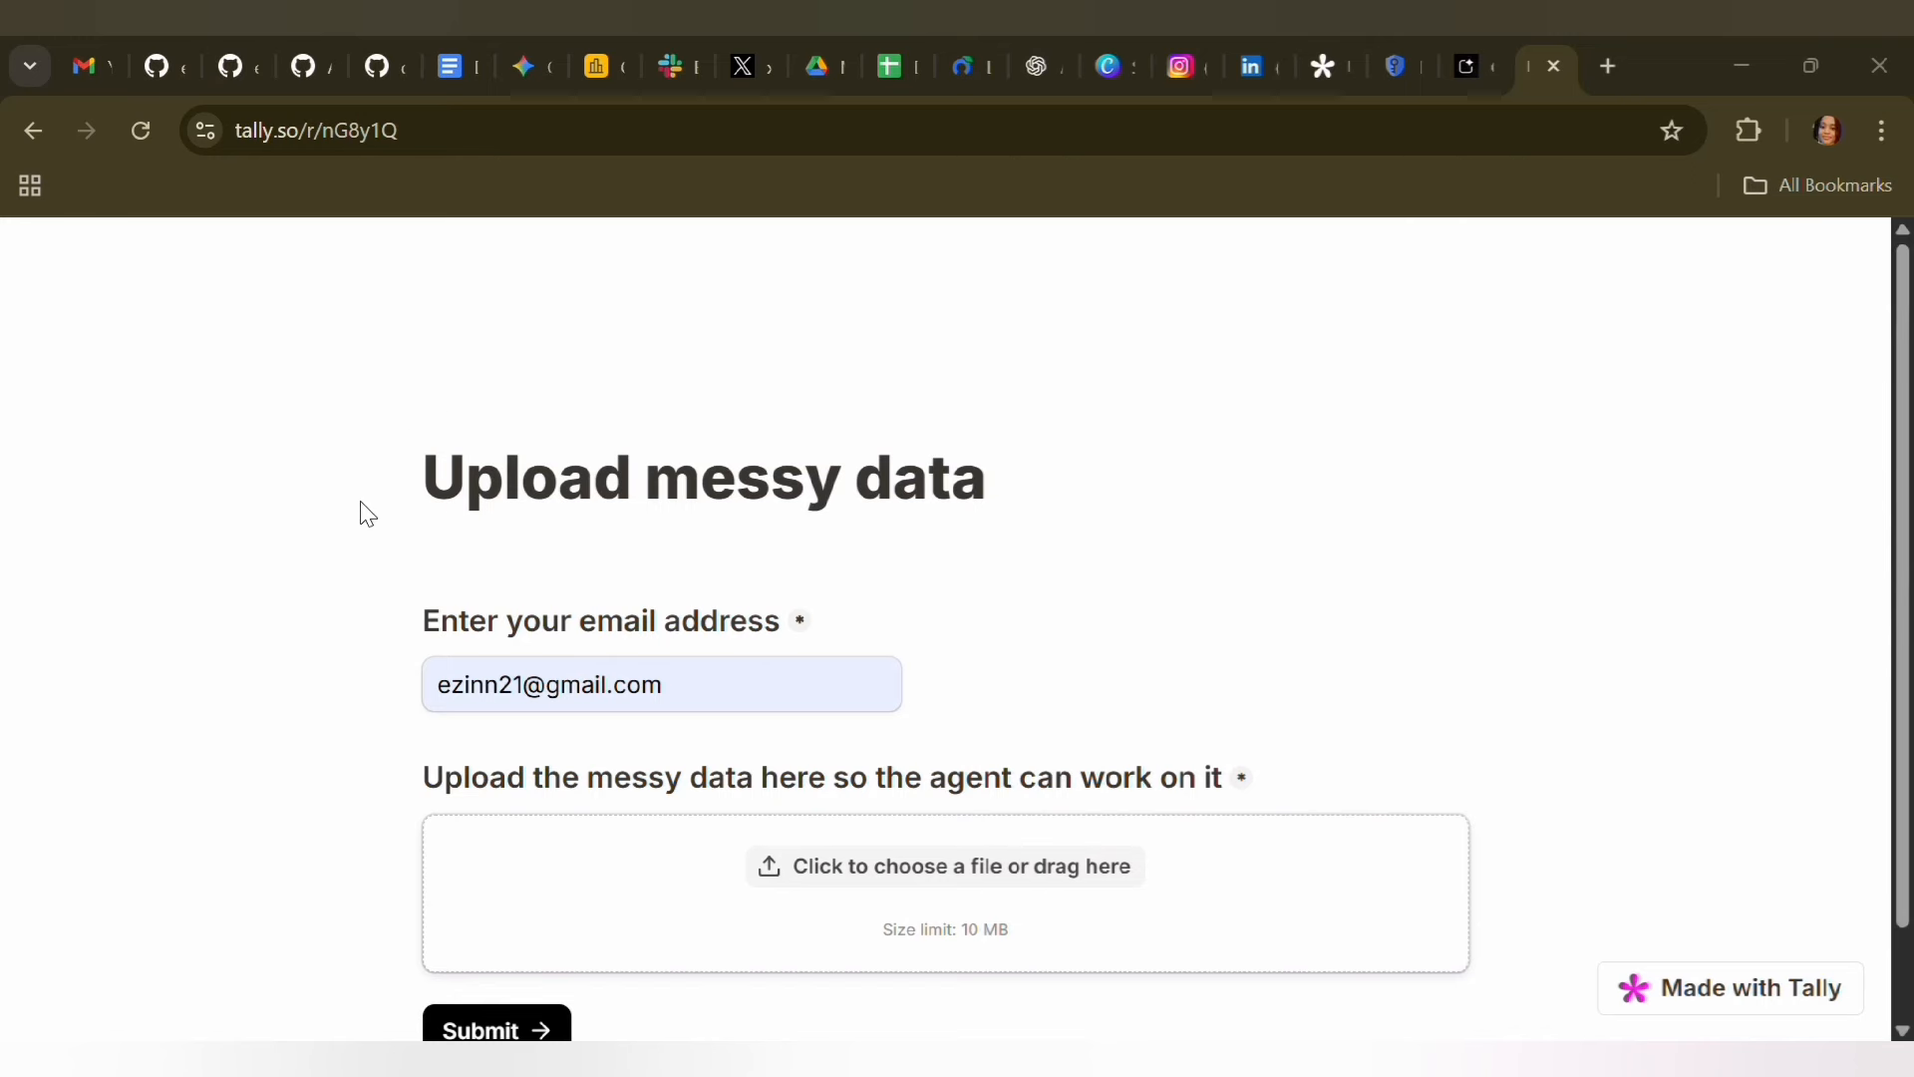
click(679, 704)
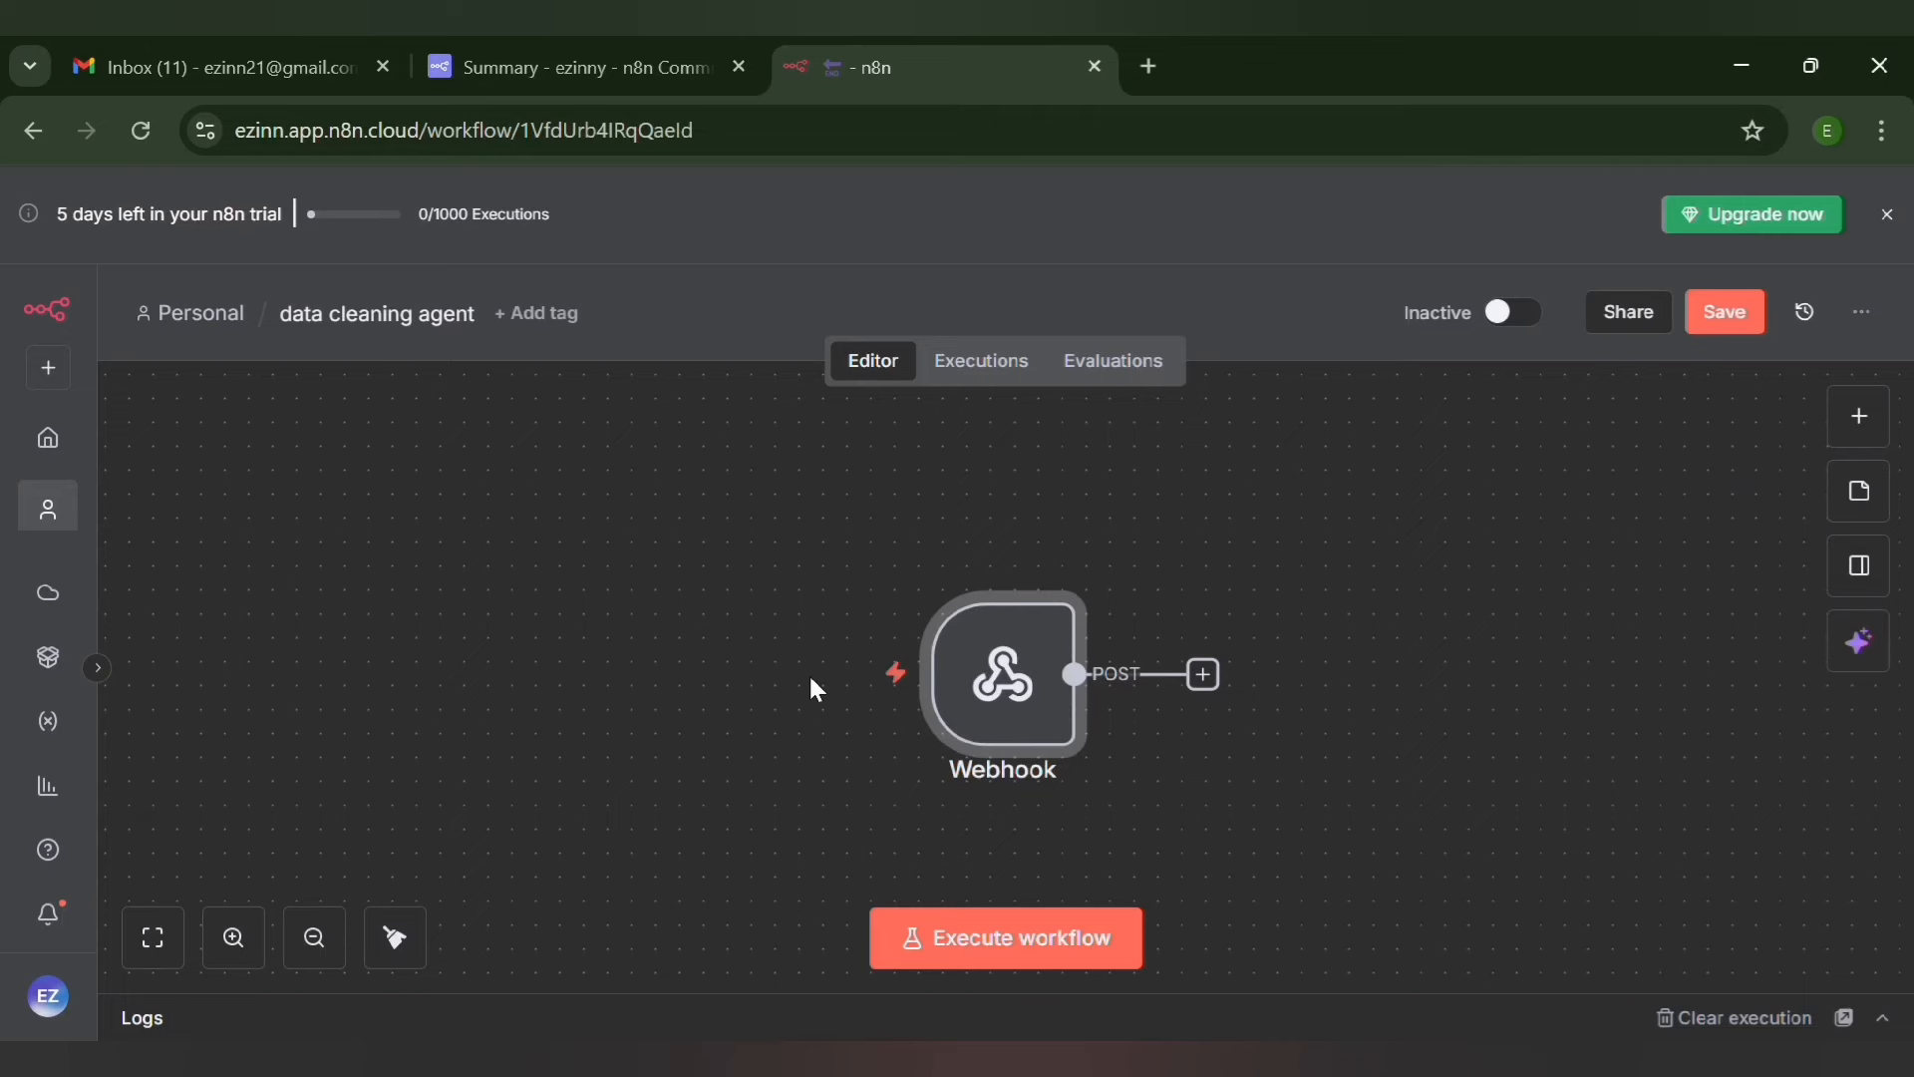
Switch to n8n, start the Webhook node listening for a test event, and submit the filled Tally form
mouse_move(987, 792)
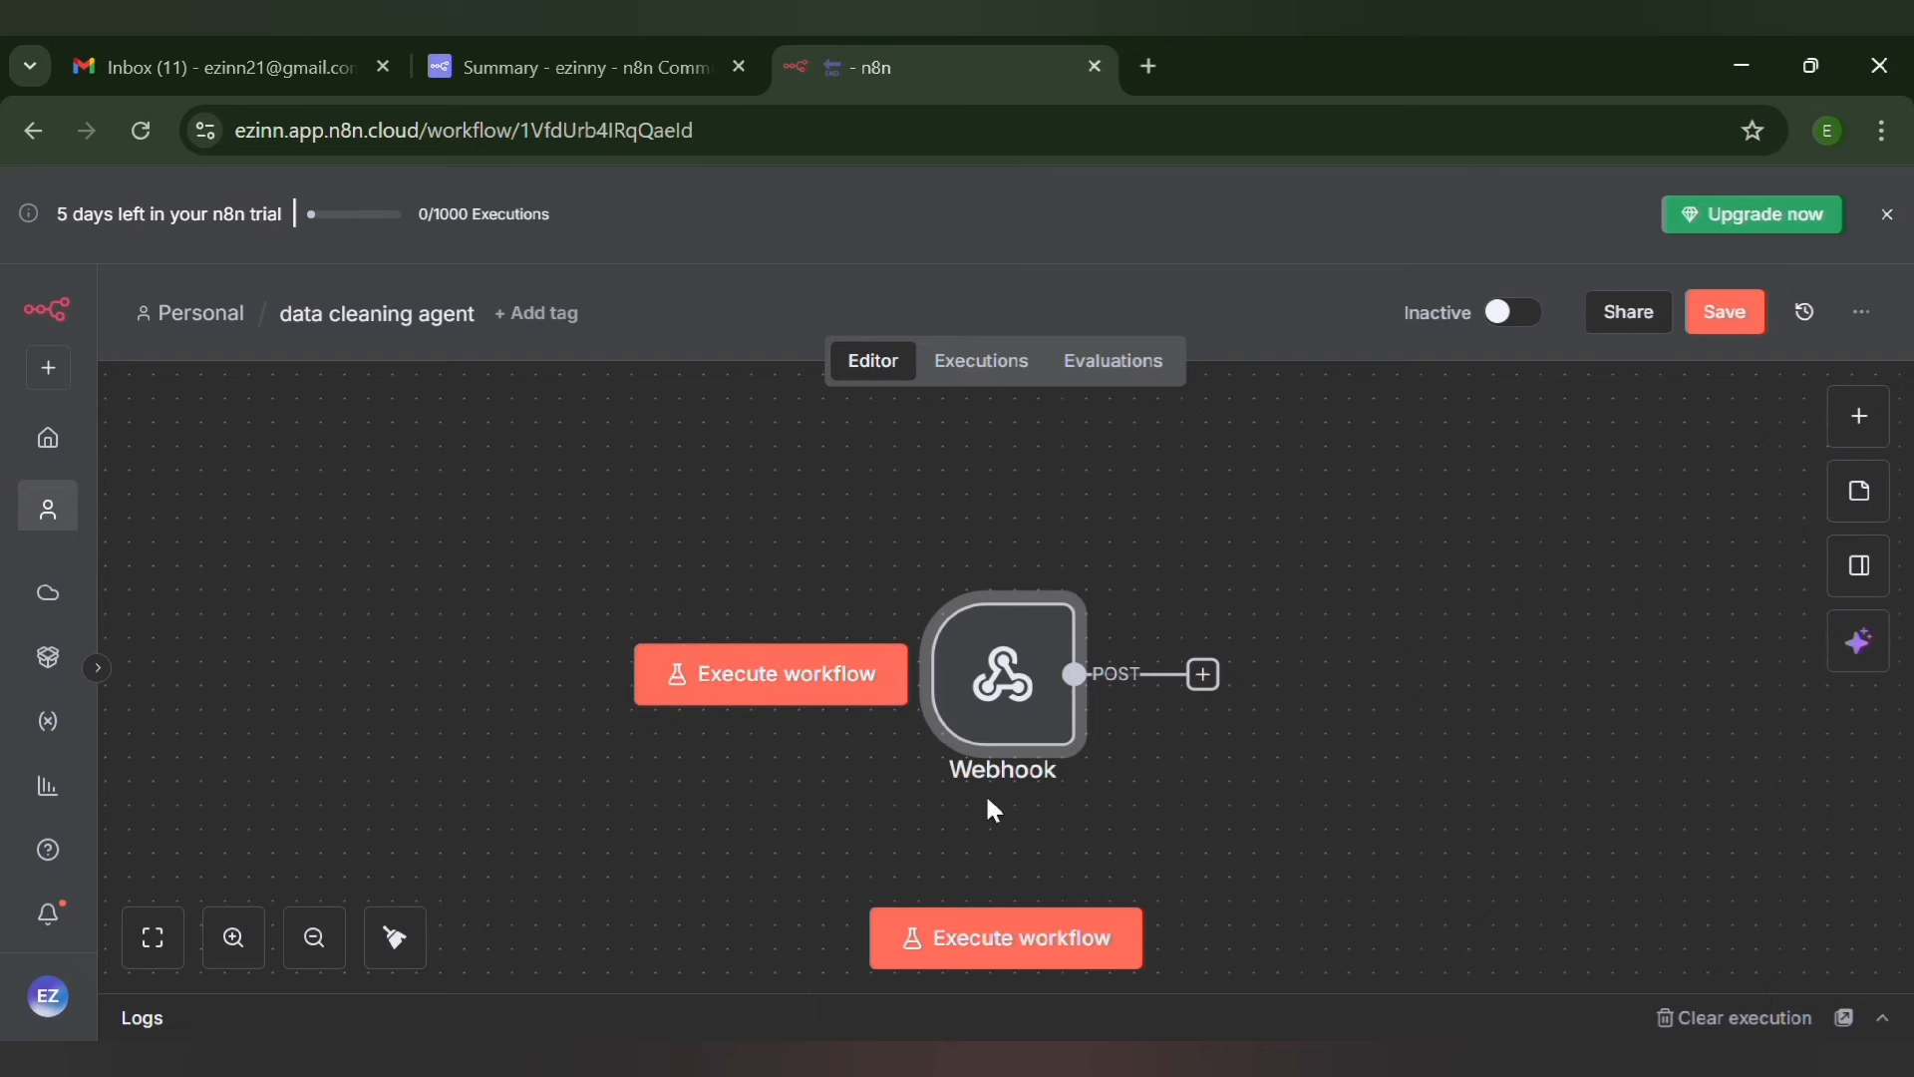
double_click(1025, 691)
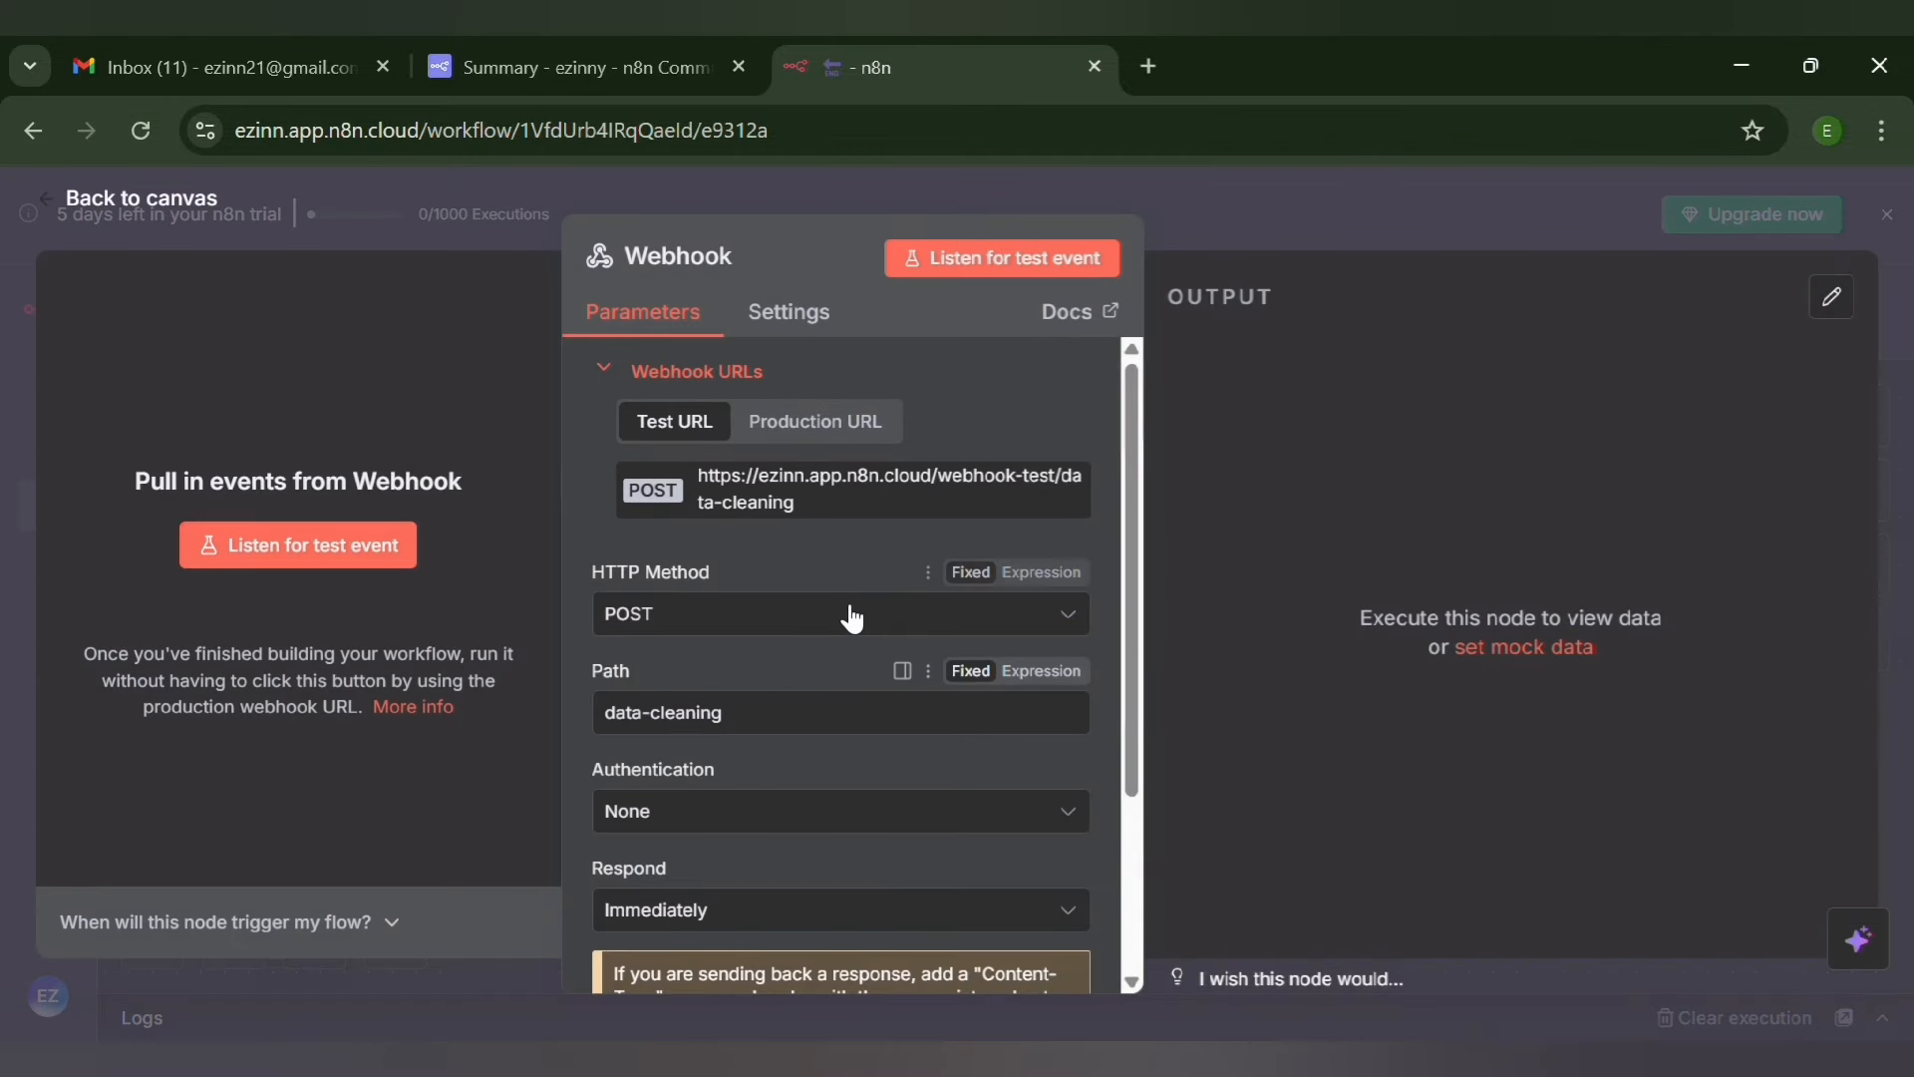
click(342, 554)
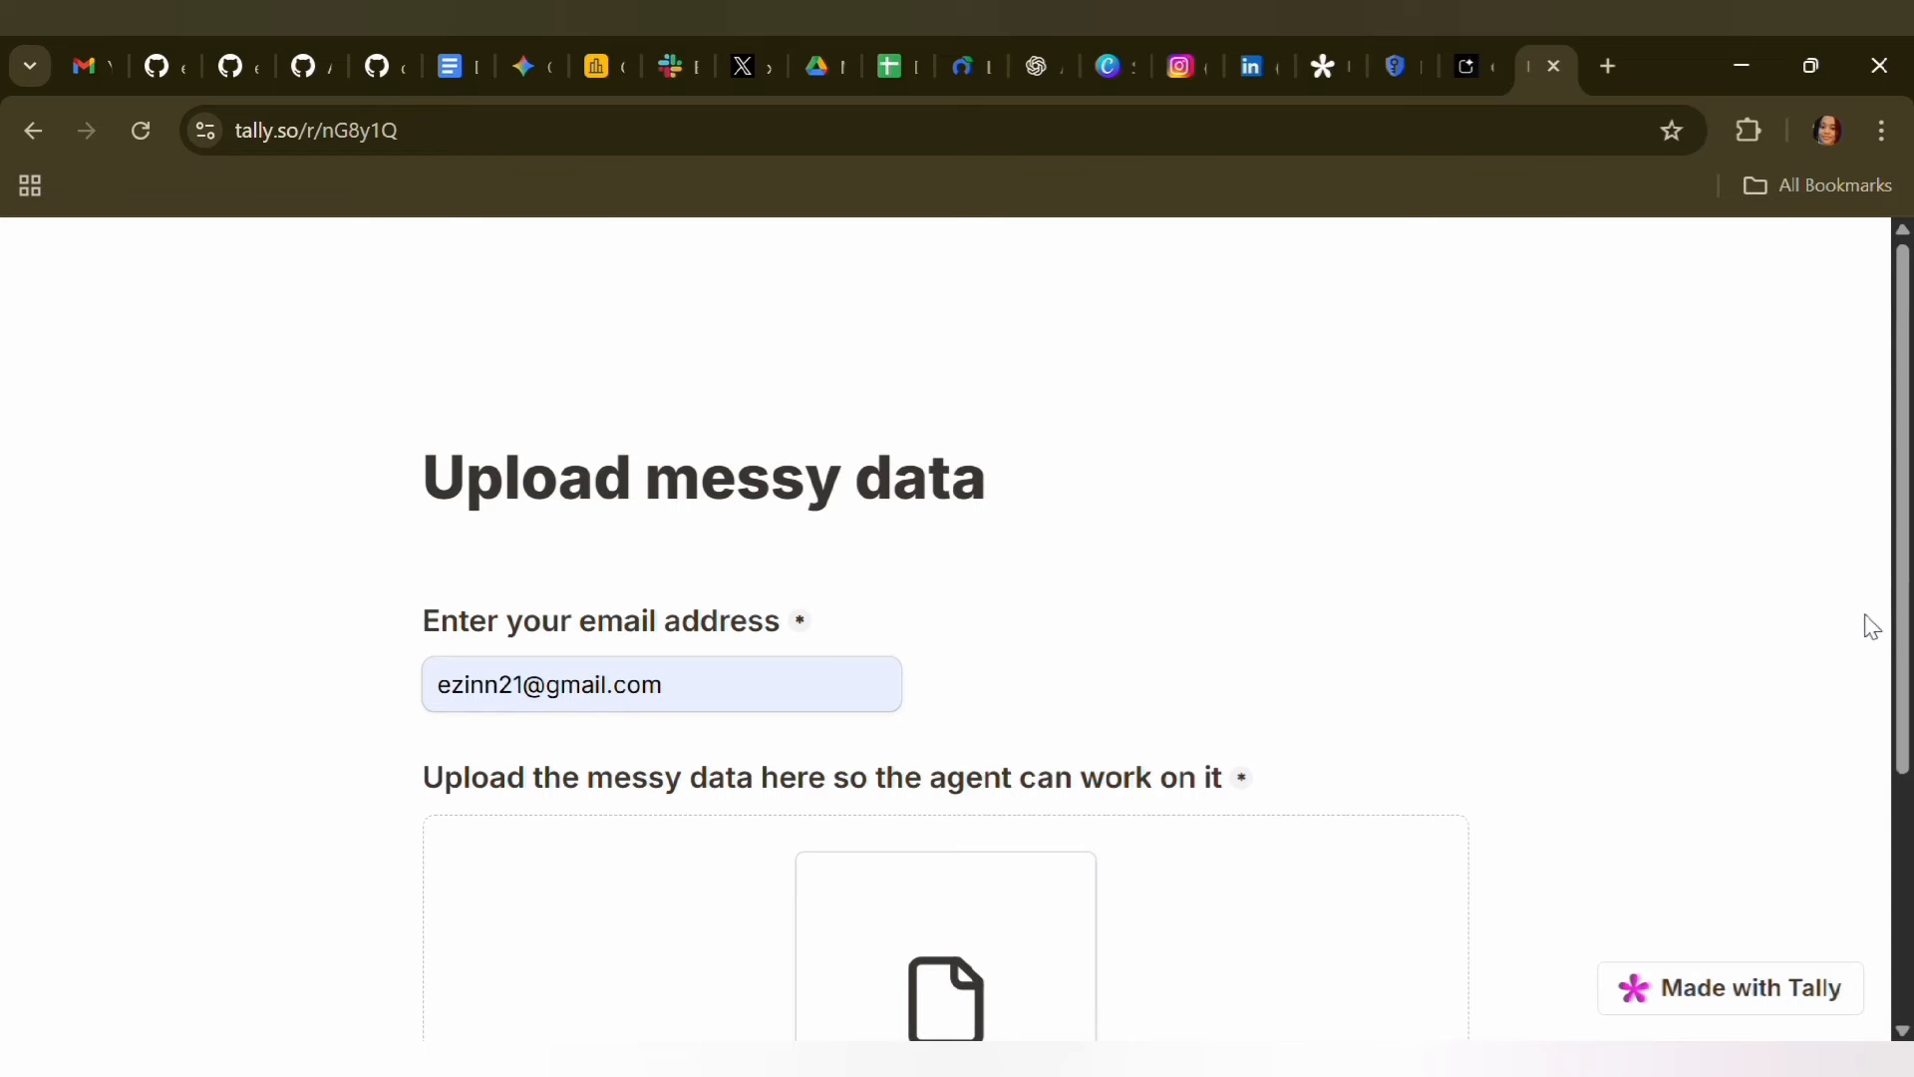
drag(1904, 613, 1902, 877)
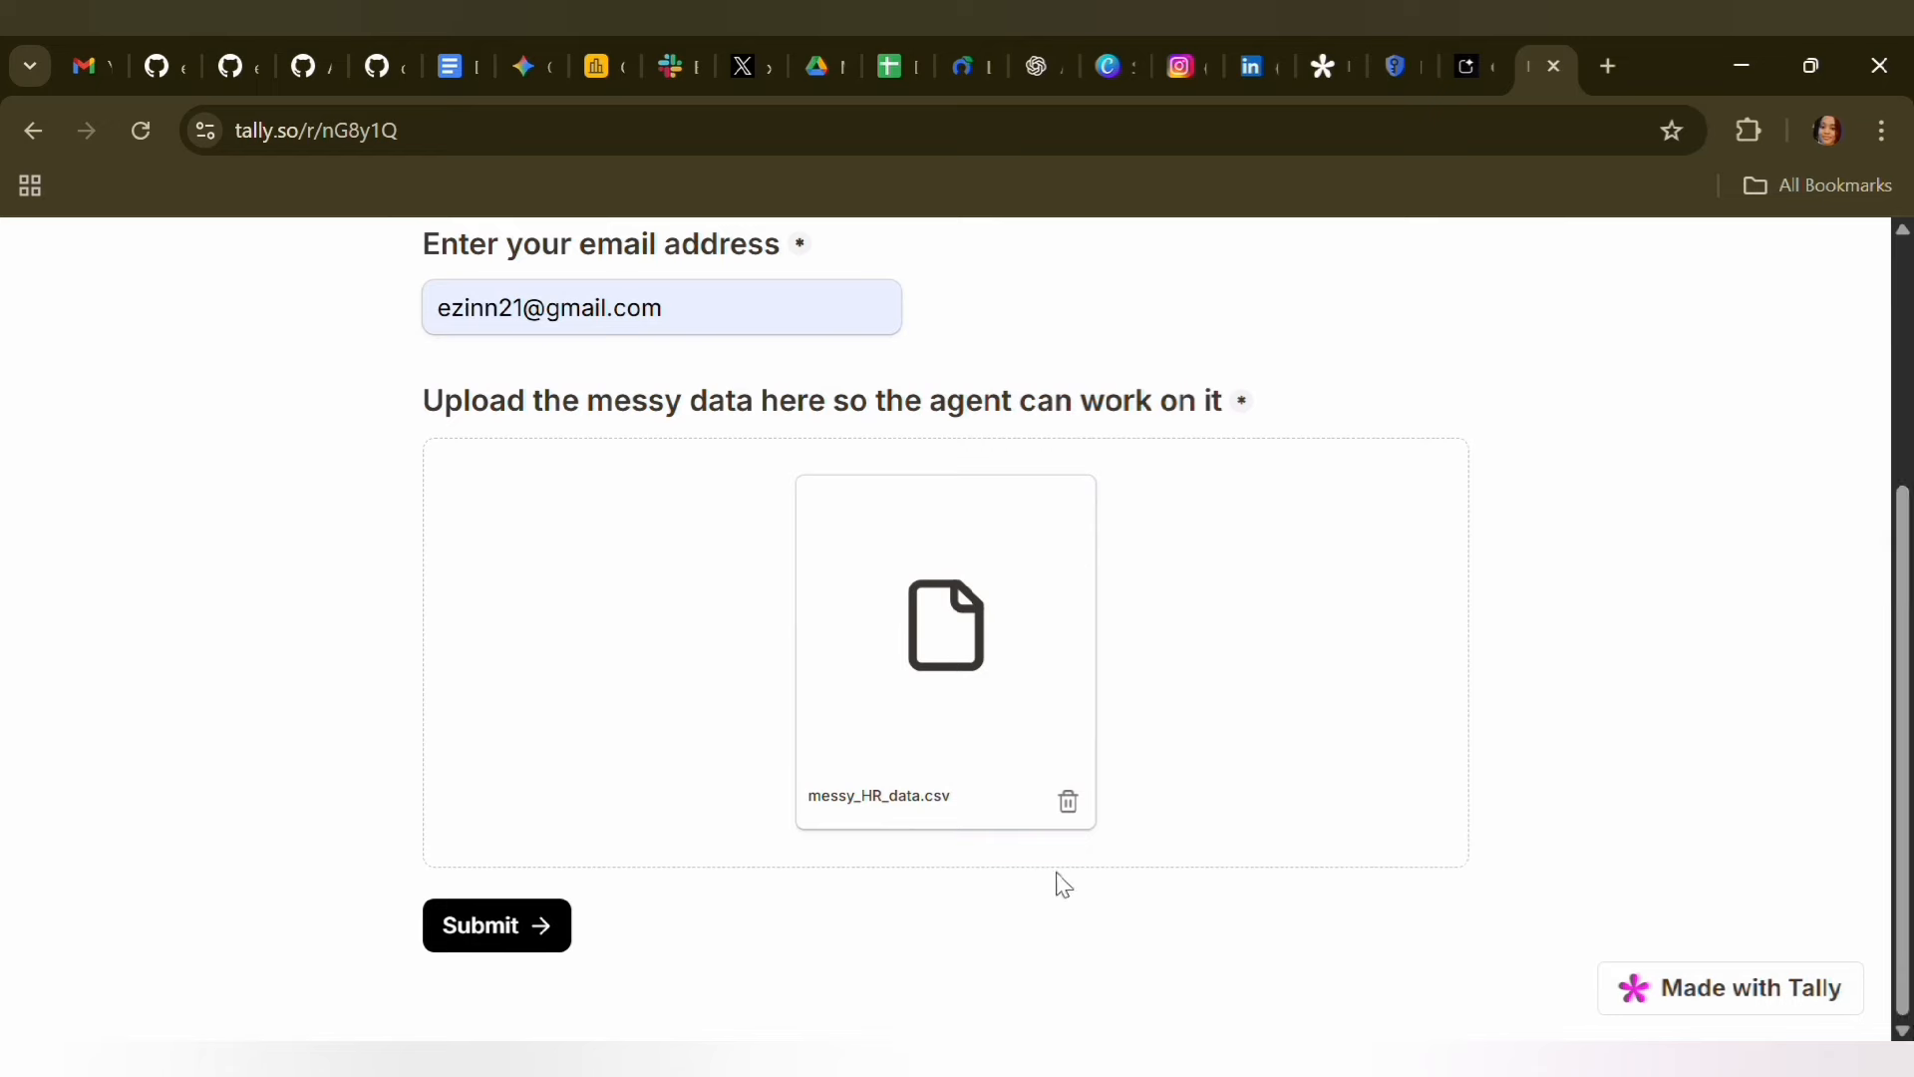
click(473, 935)
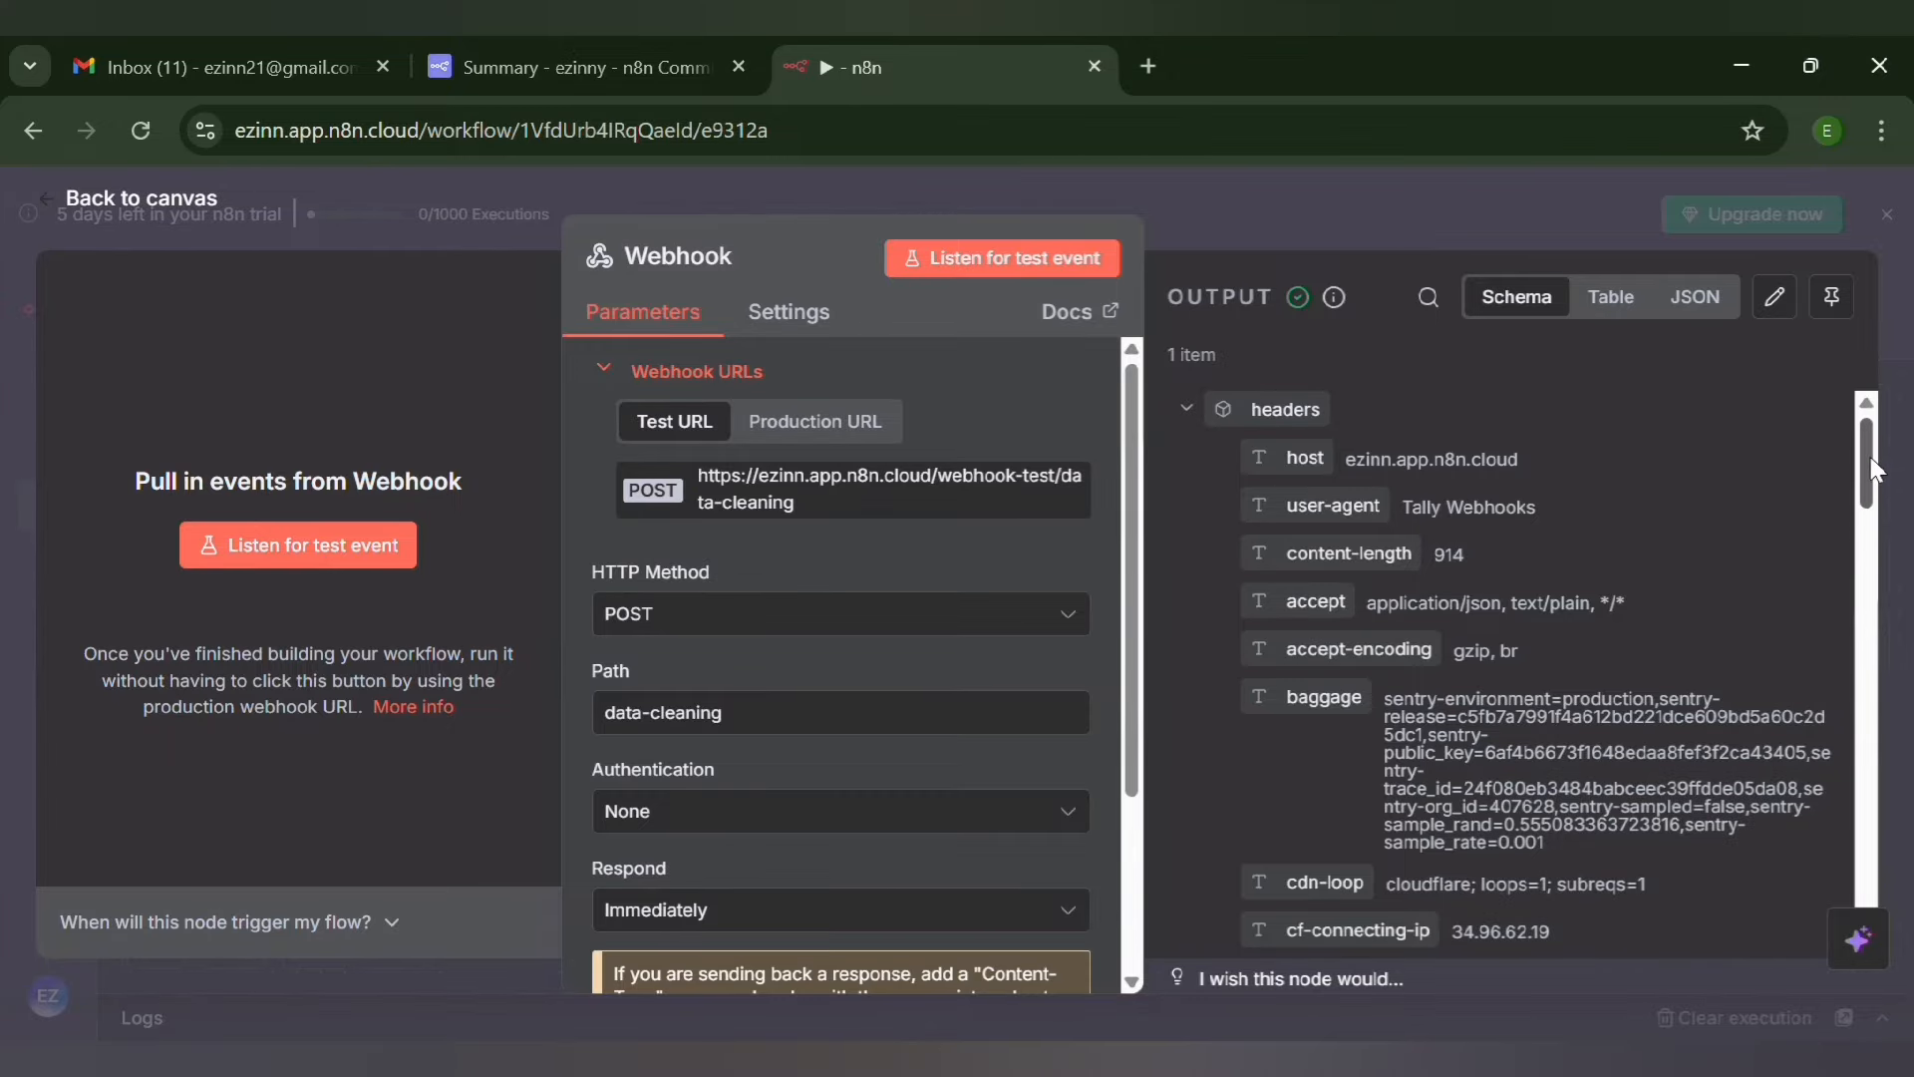
Examine the Webhook node's output for the submitted form fields and uploaded file details, and return to the canvas
drag(1872, 468, 1884, 940)
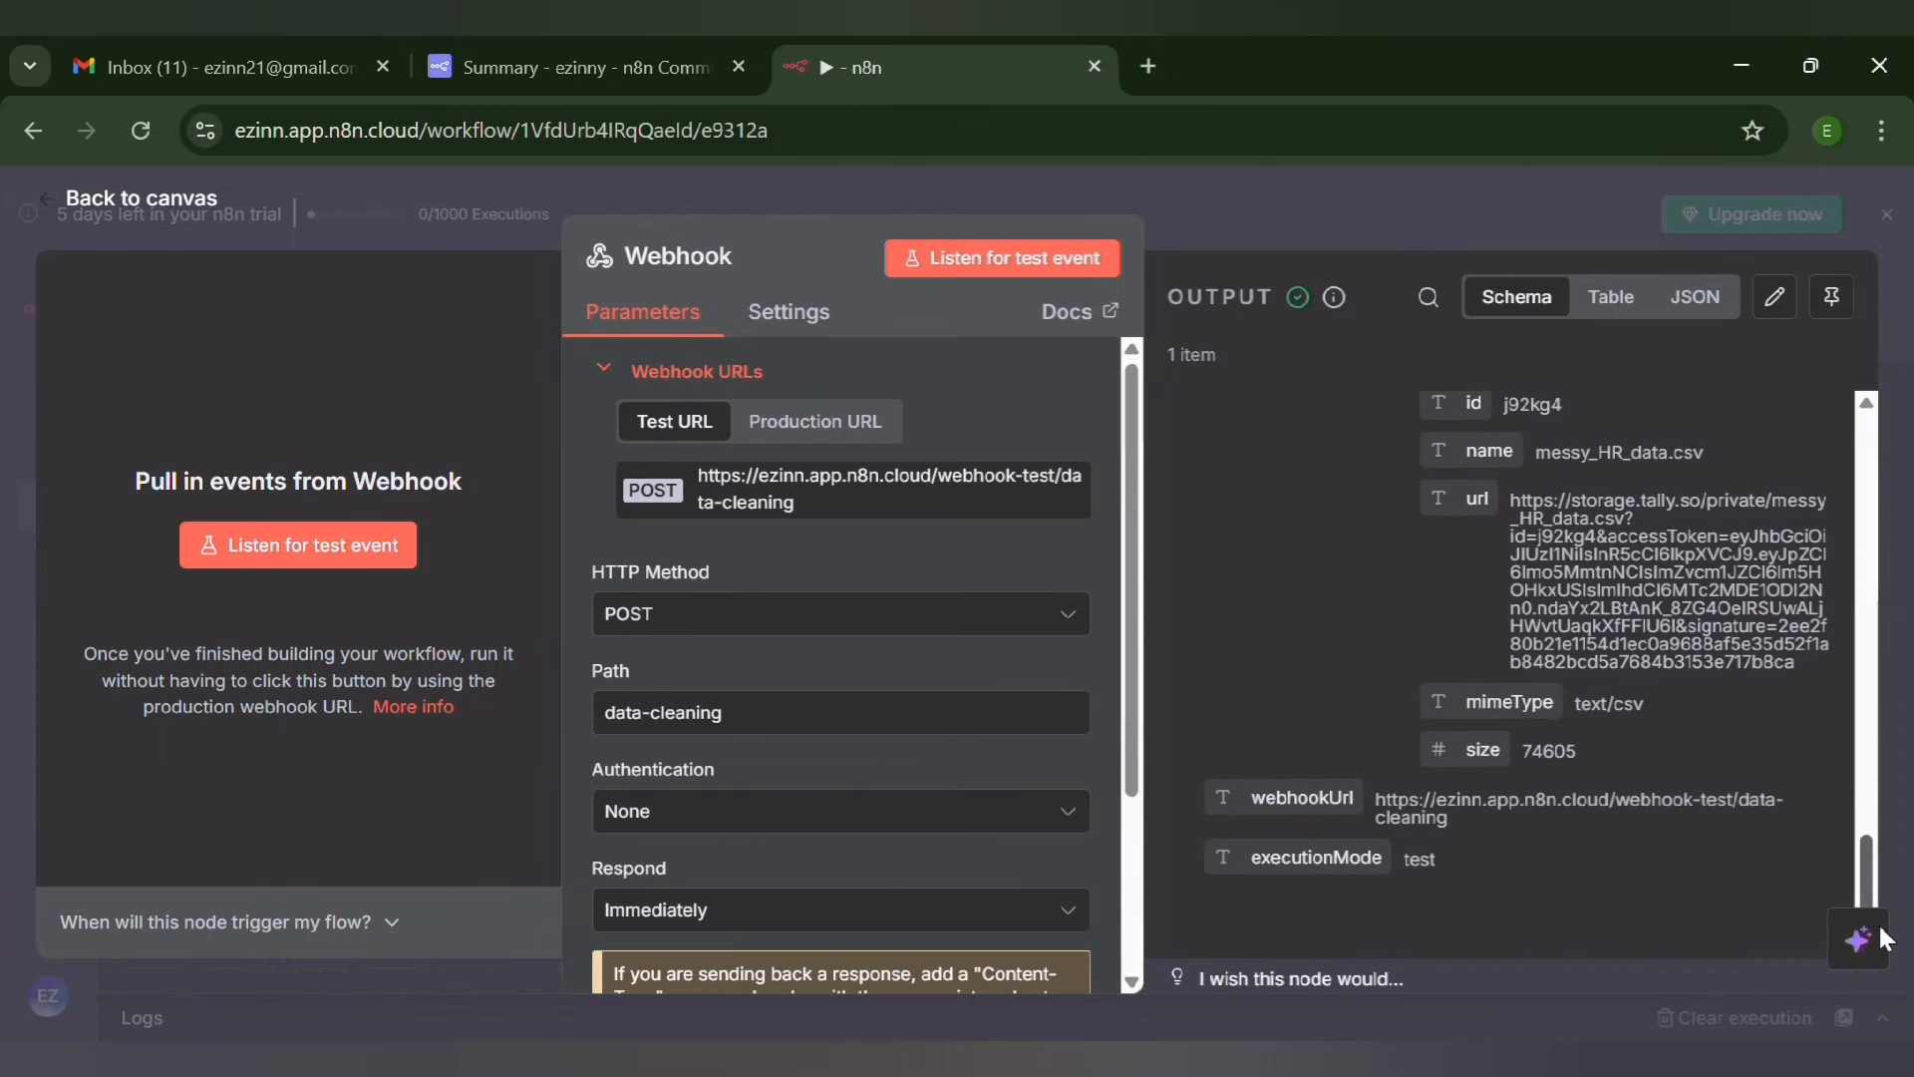
drag(1881, 1036, 1882, 420)
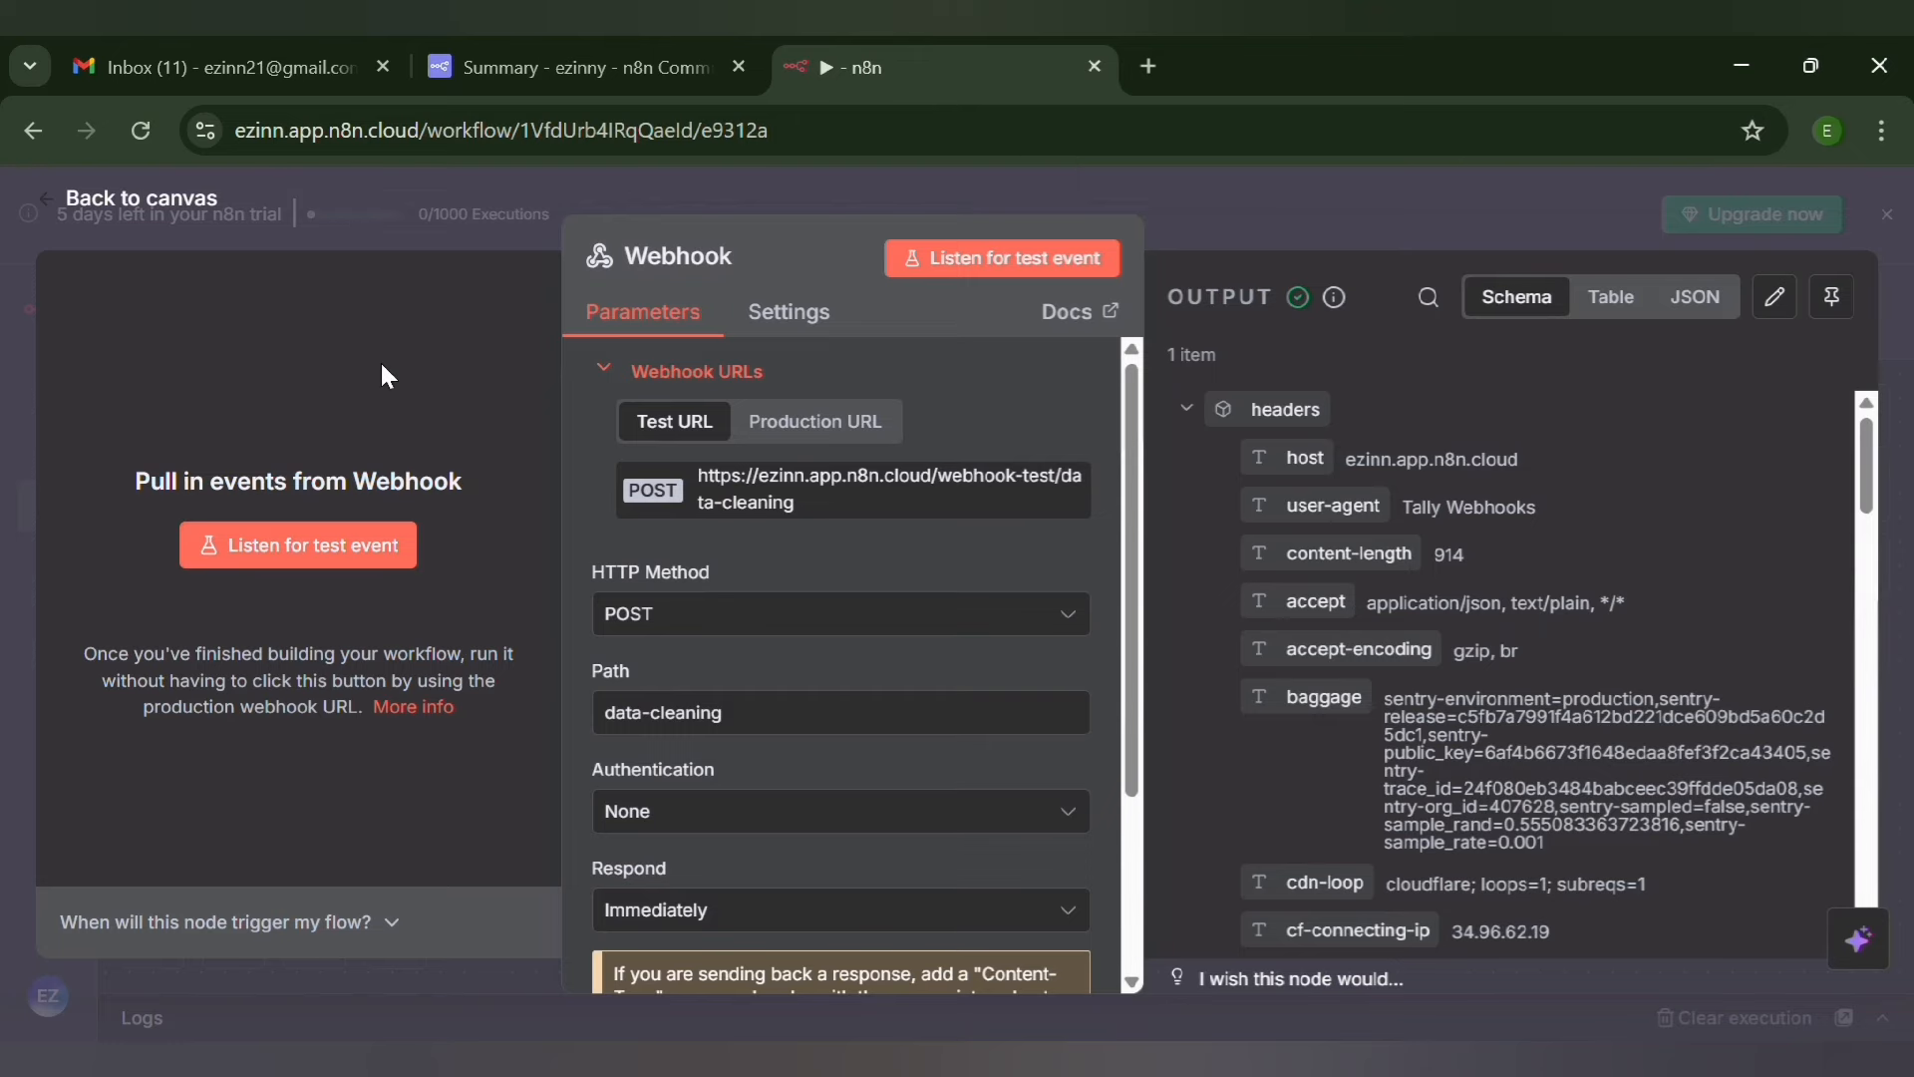
click(47, 190)
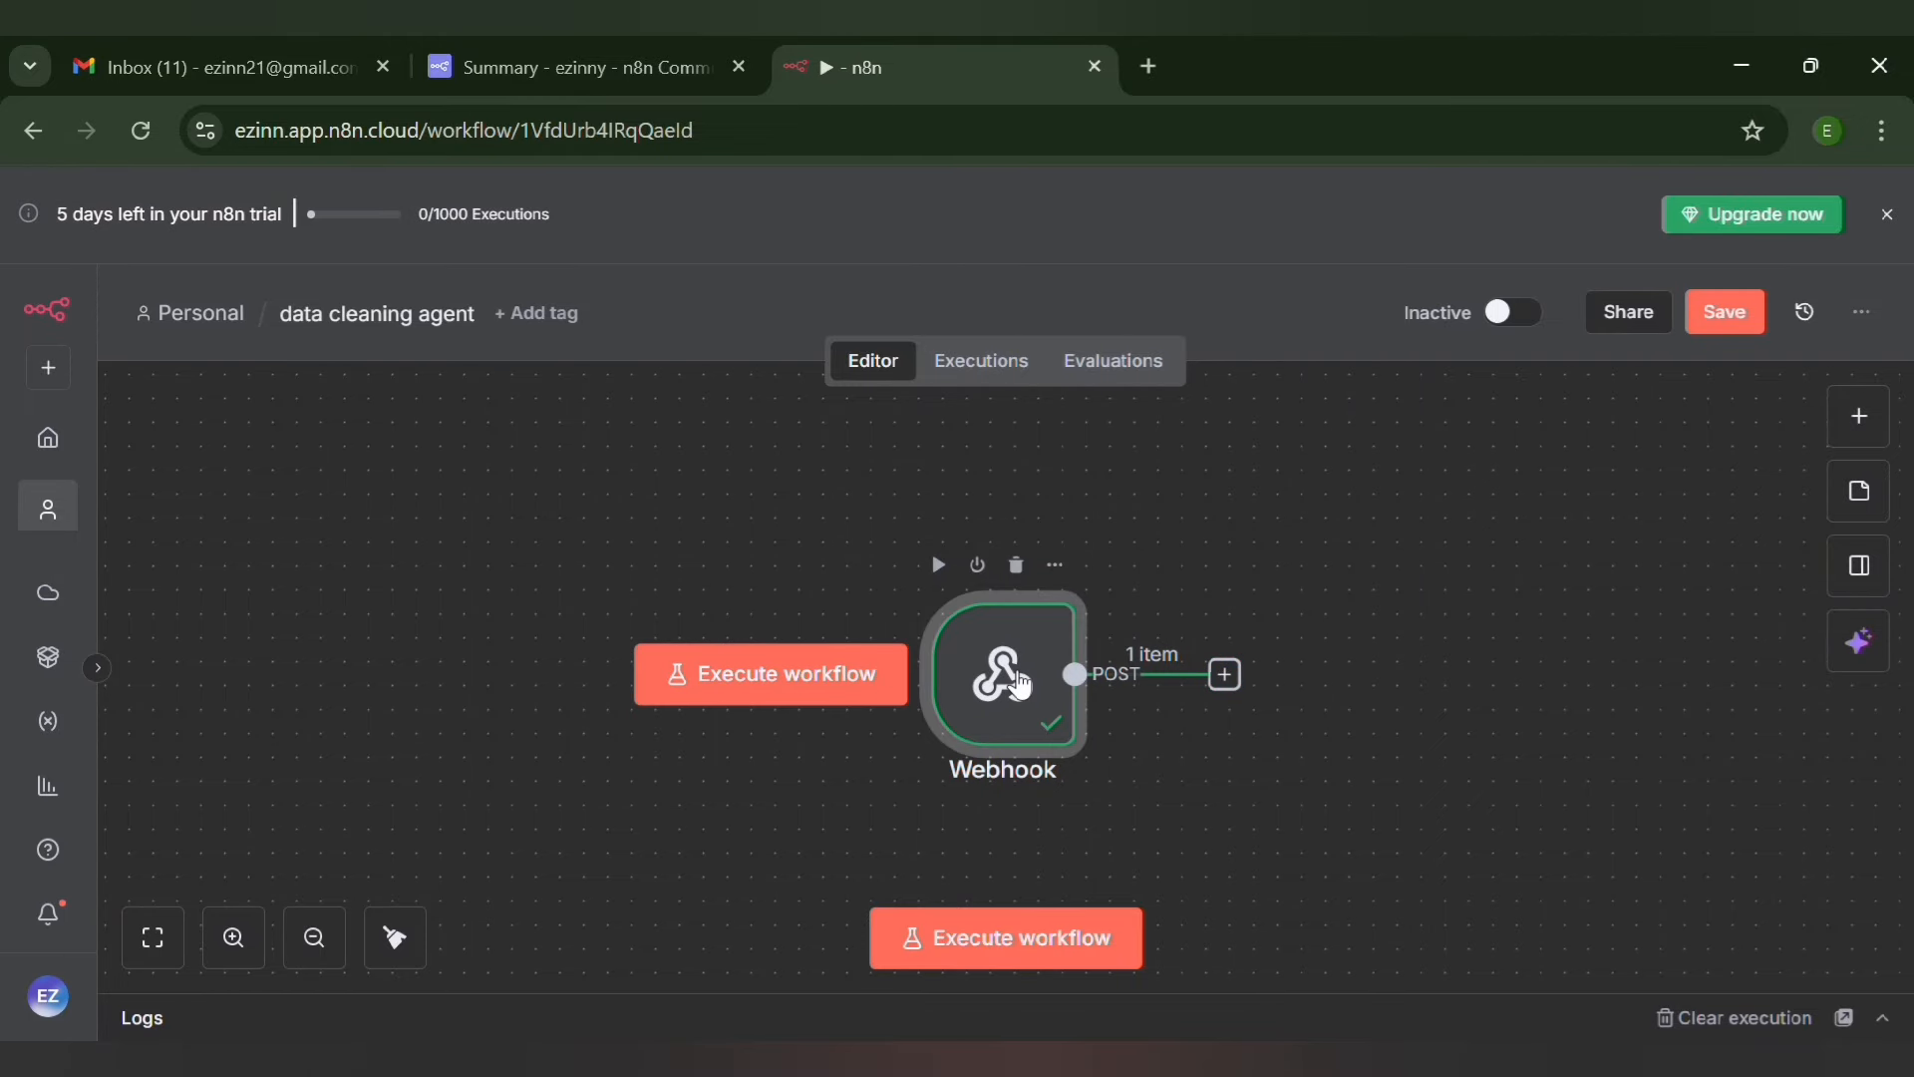
double_click(1019, 685)
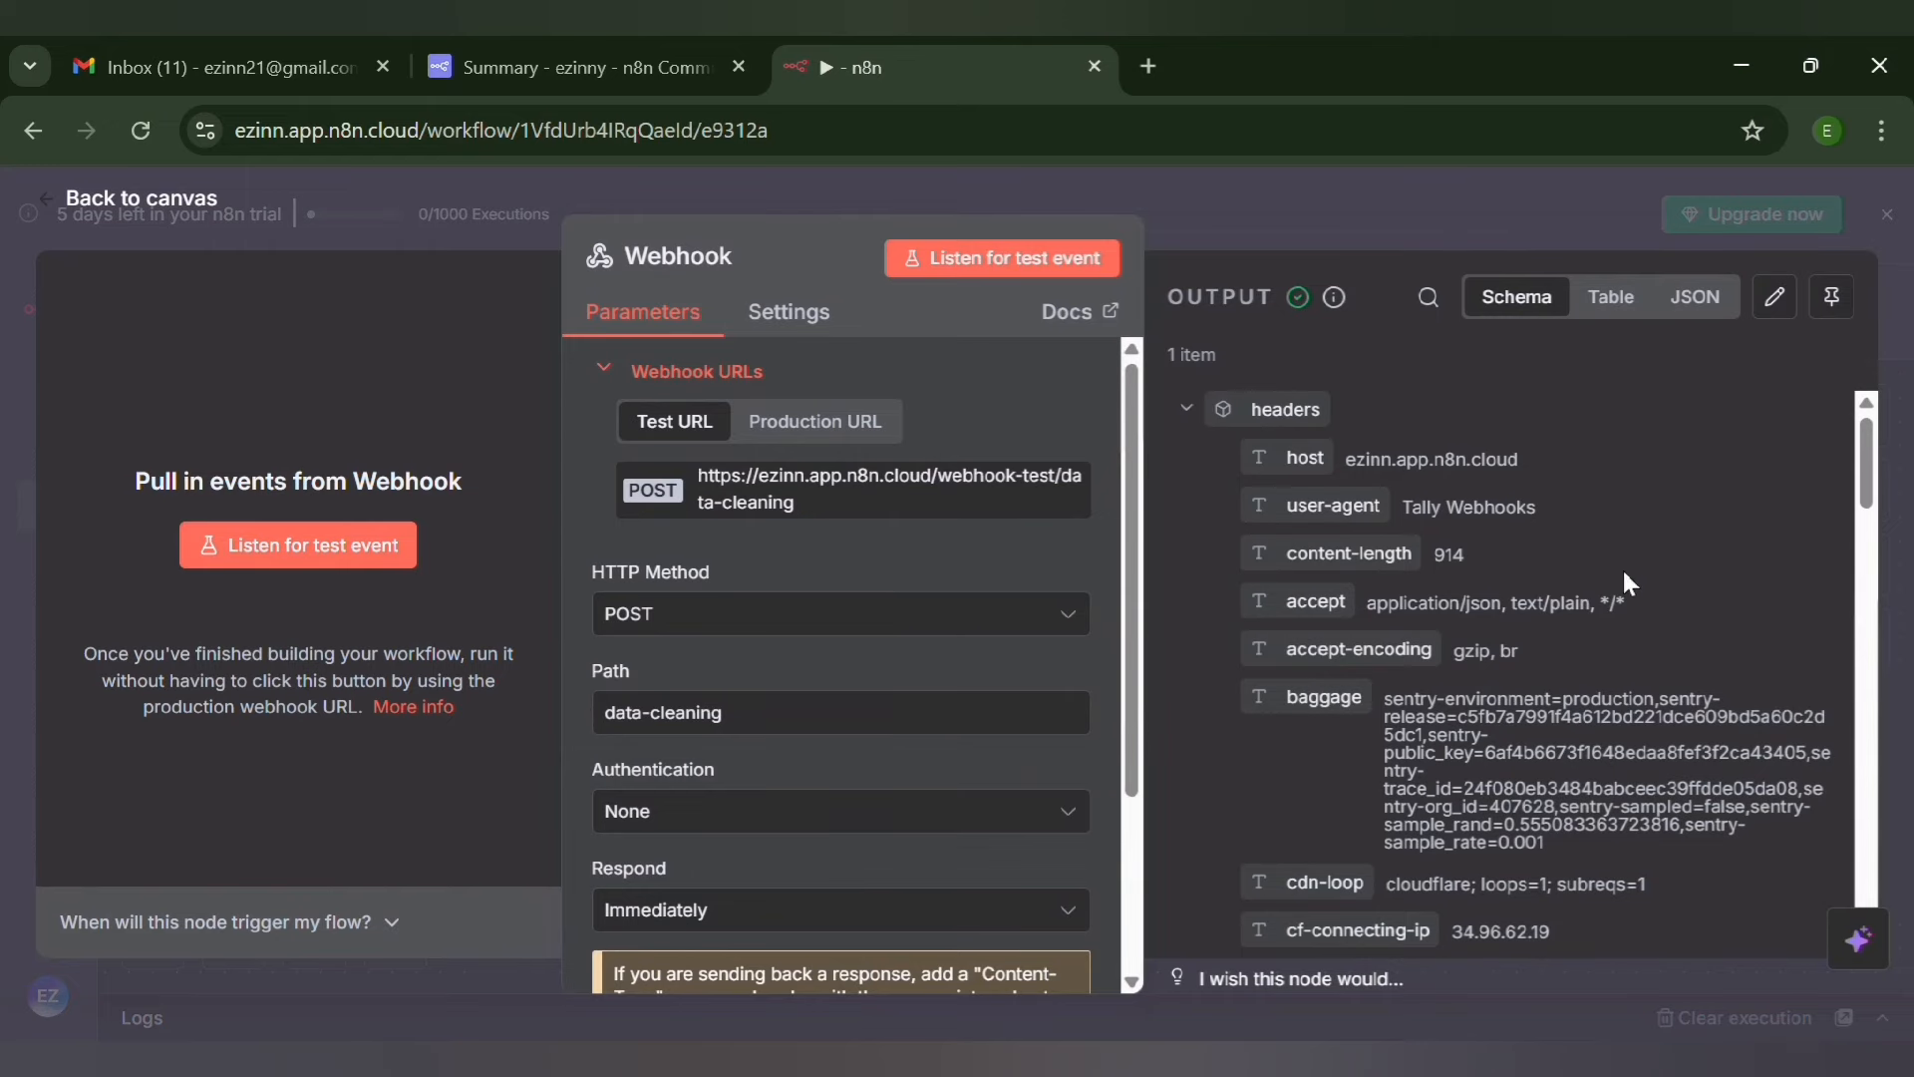
drag(1875, 486, 1904, 785)
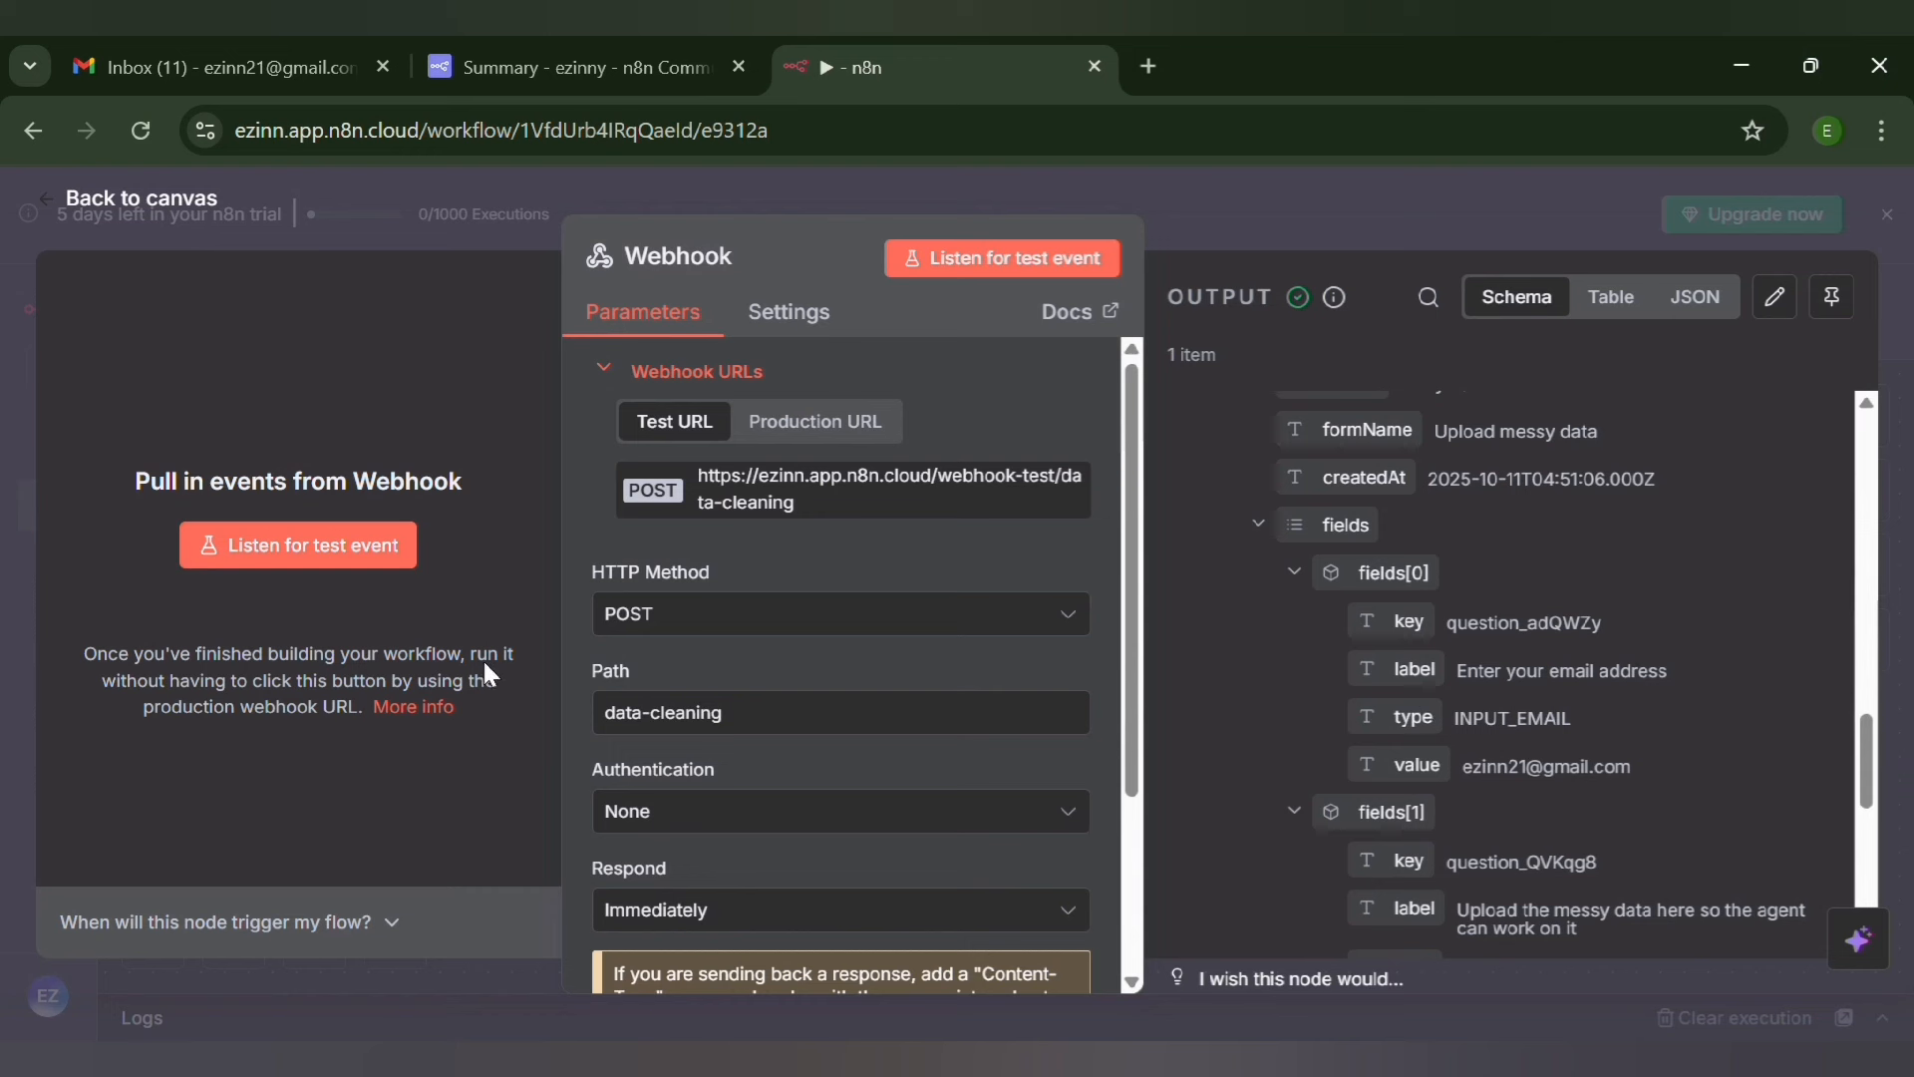
click(42, 198)
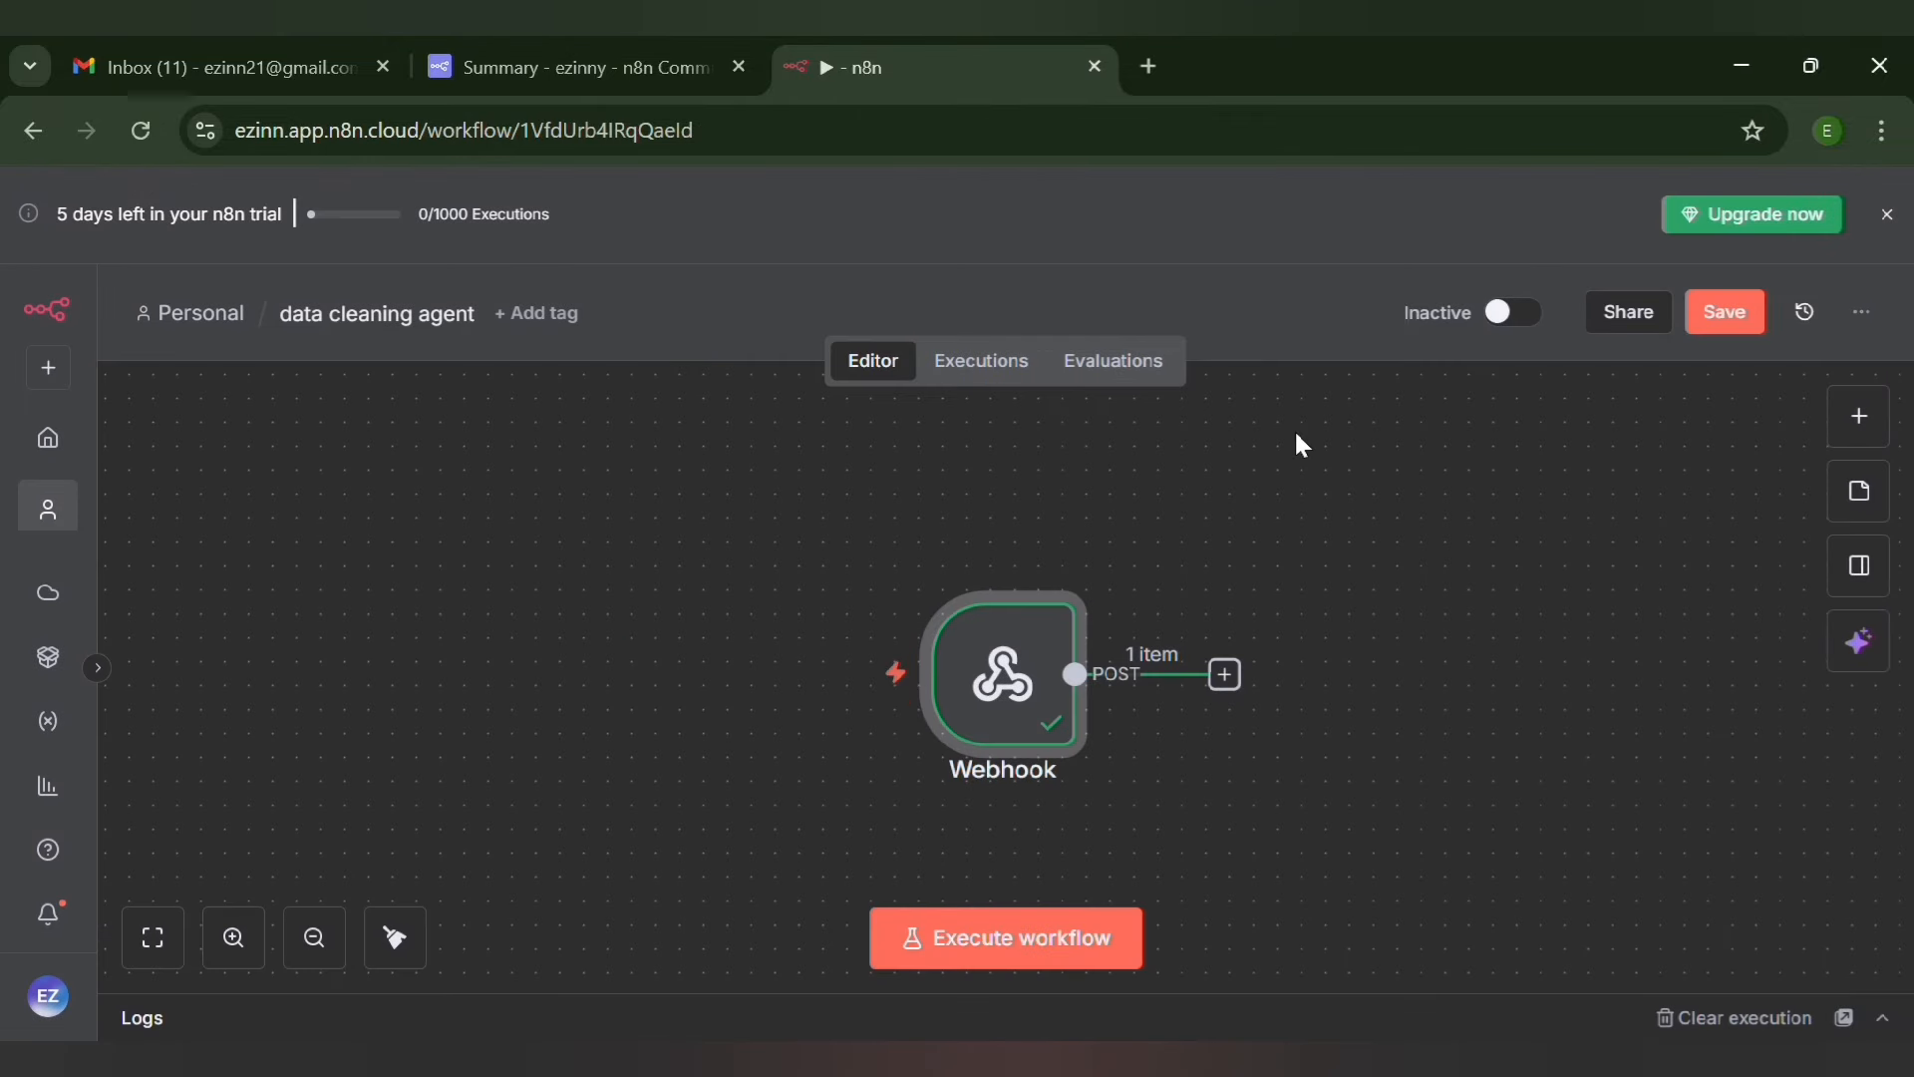
Add an Edit Fields (Set) node after the Webhook node
click(1227, 675)
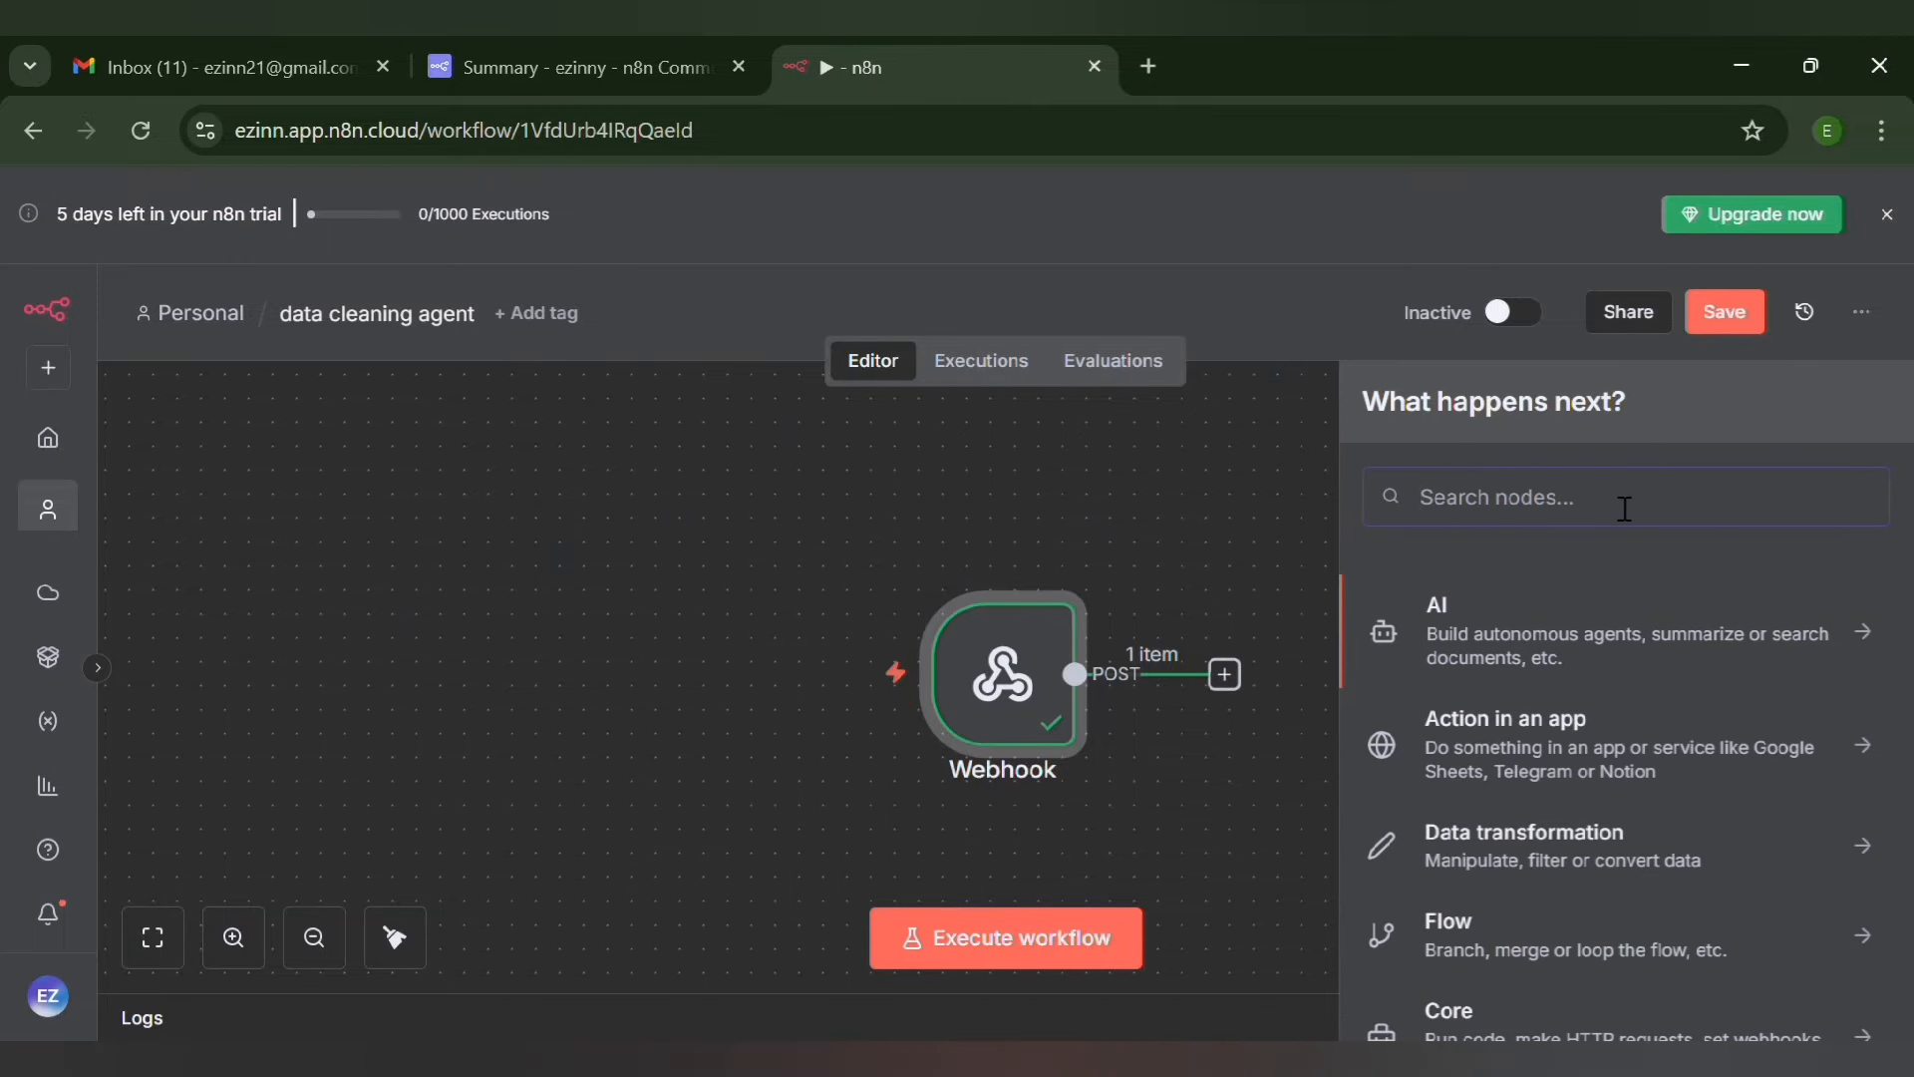
text(set)
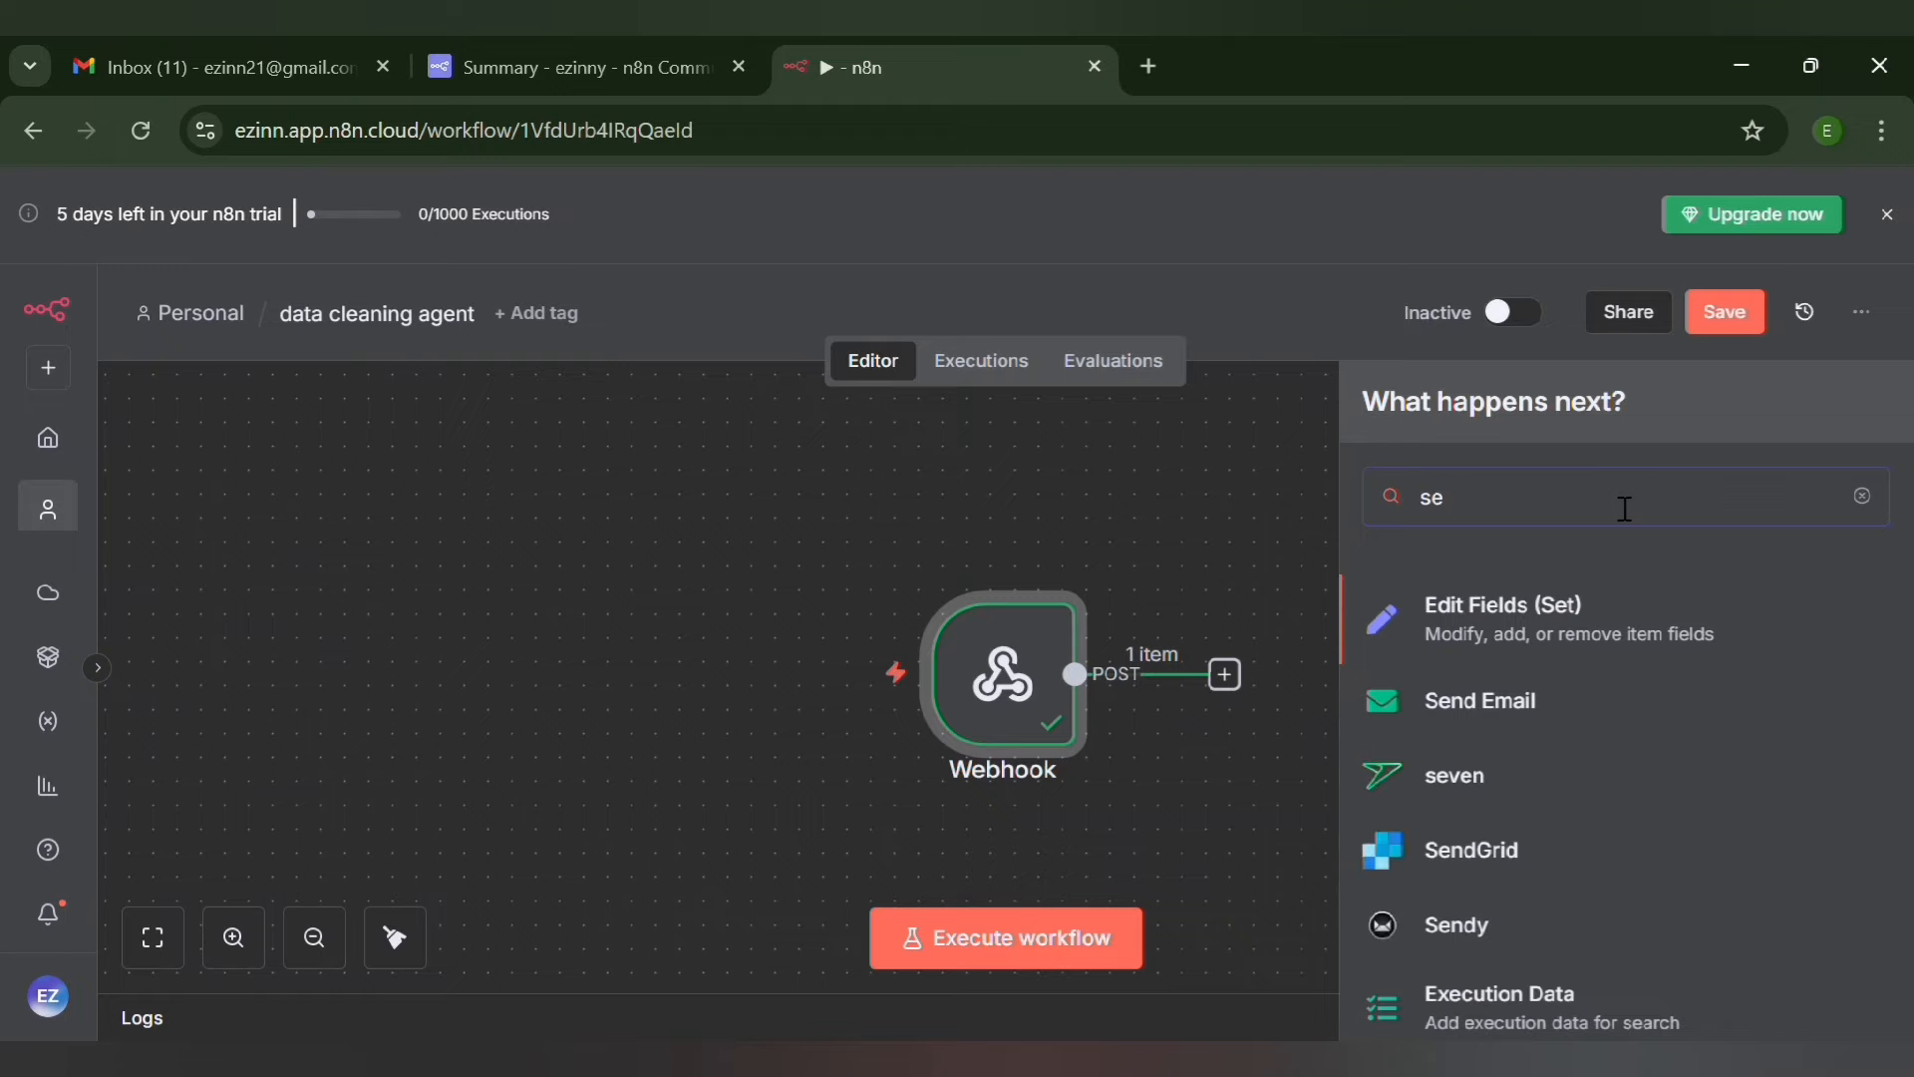
click(1570, 612)
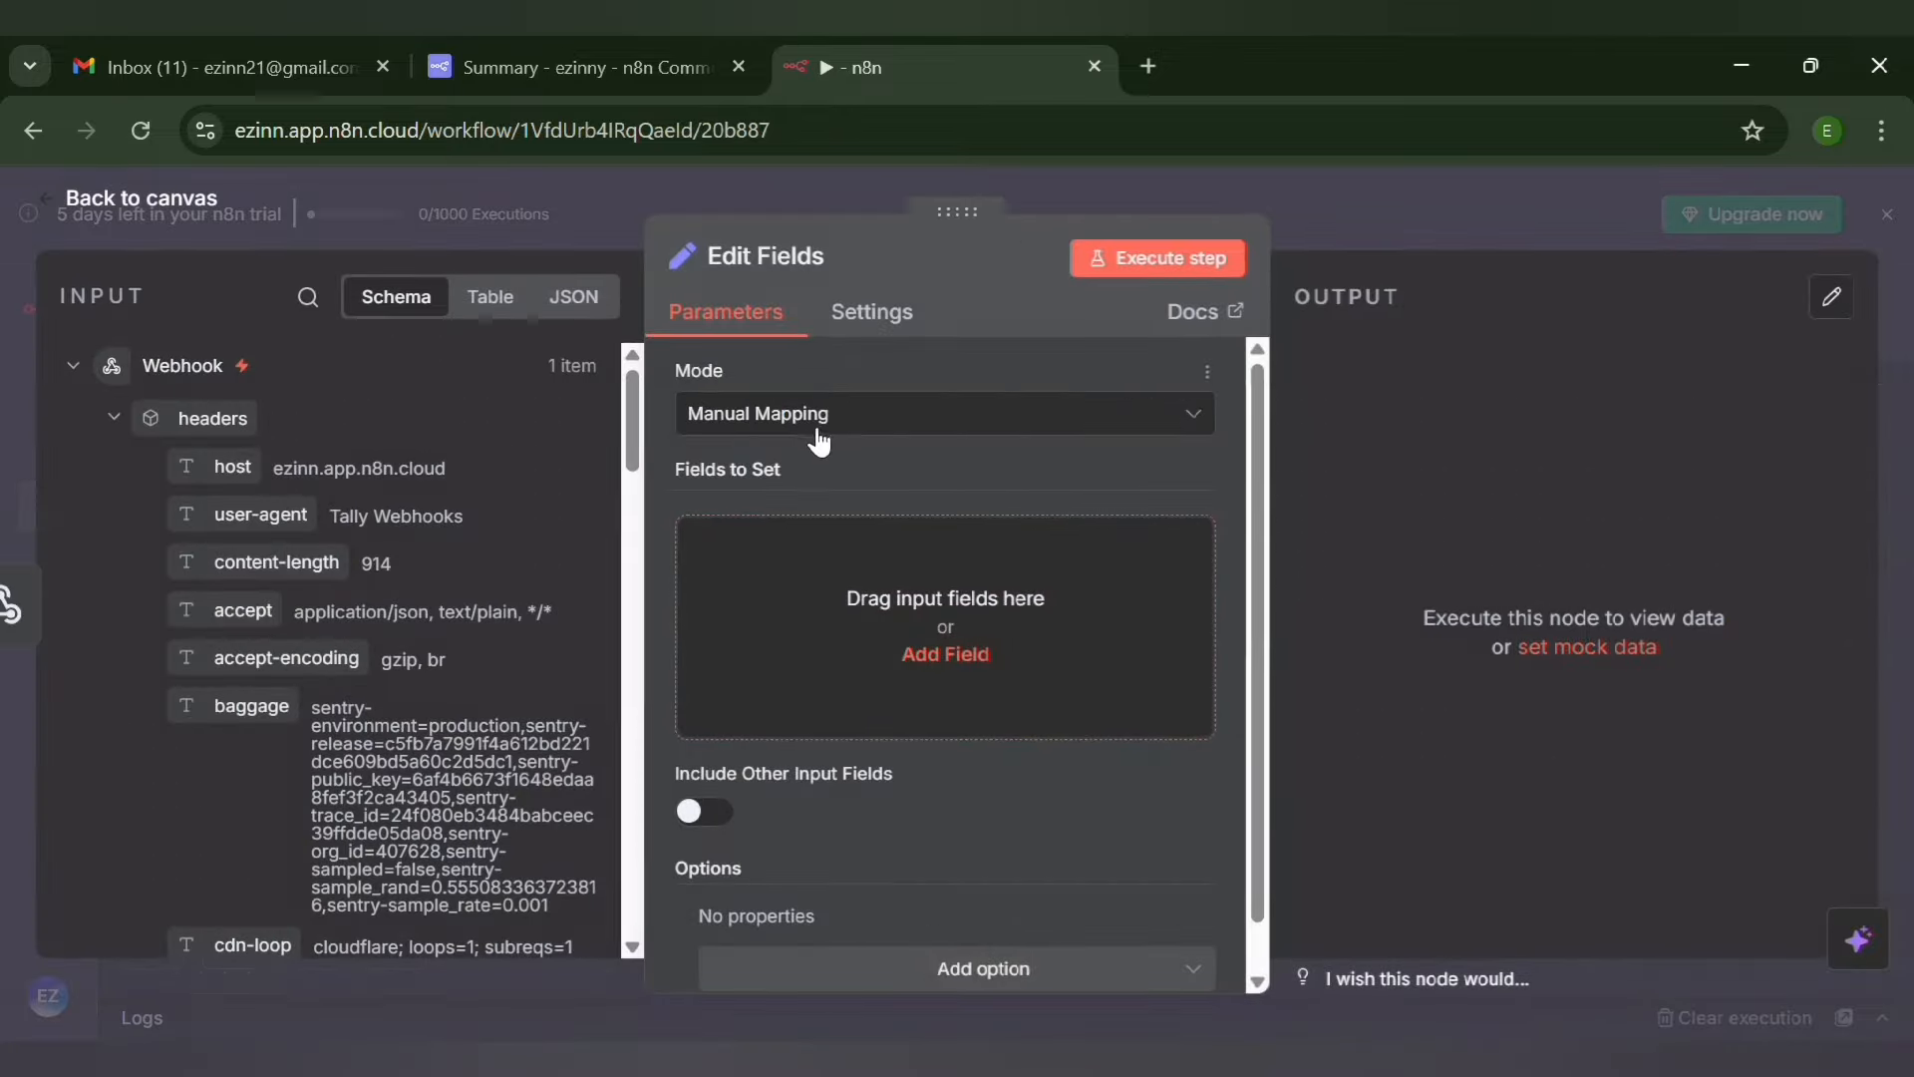
Add a string field named "email" to the Edit Fields node's manual mapping
click(925, 658)
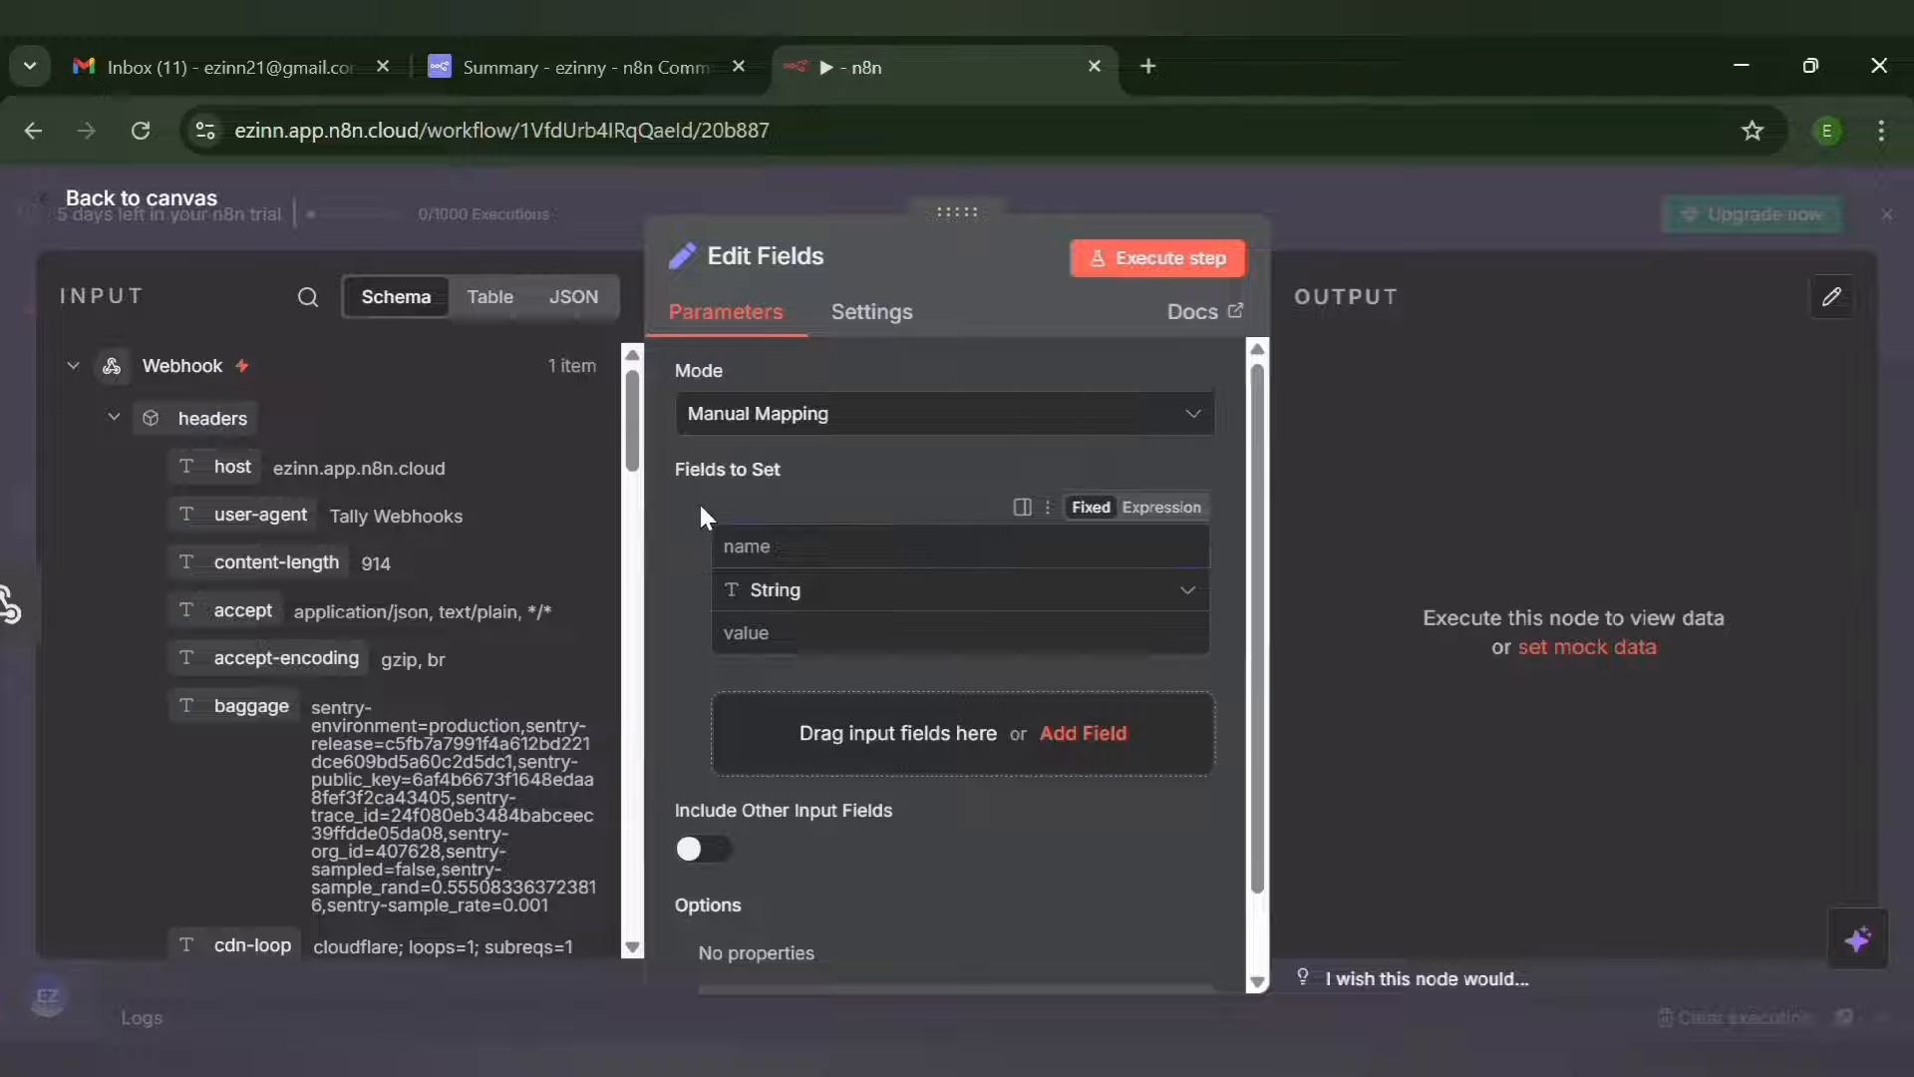
drag(628, 433, 630, 748)
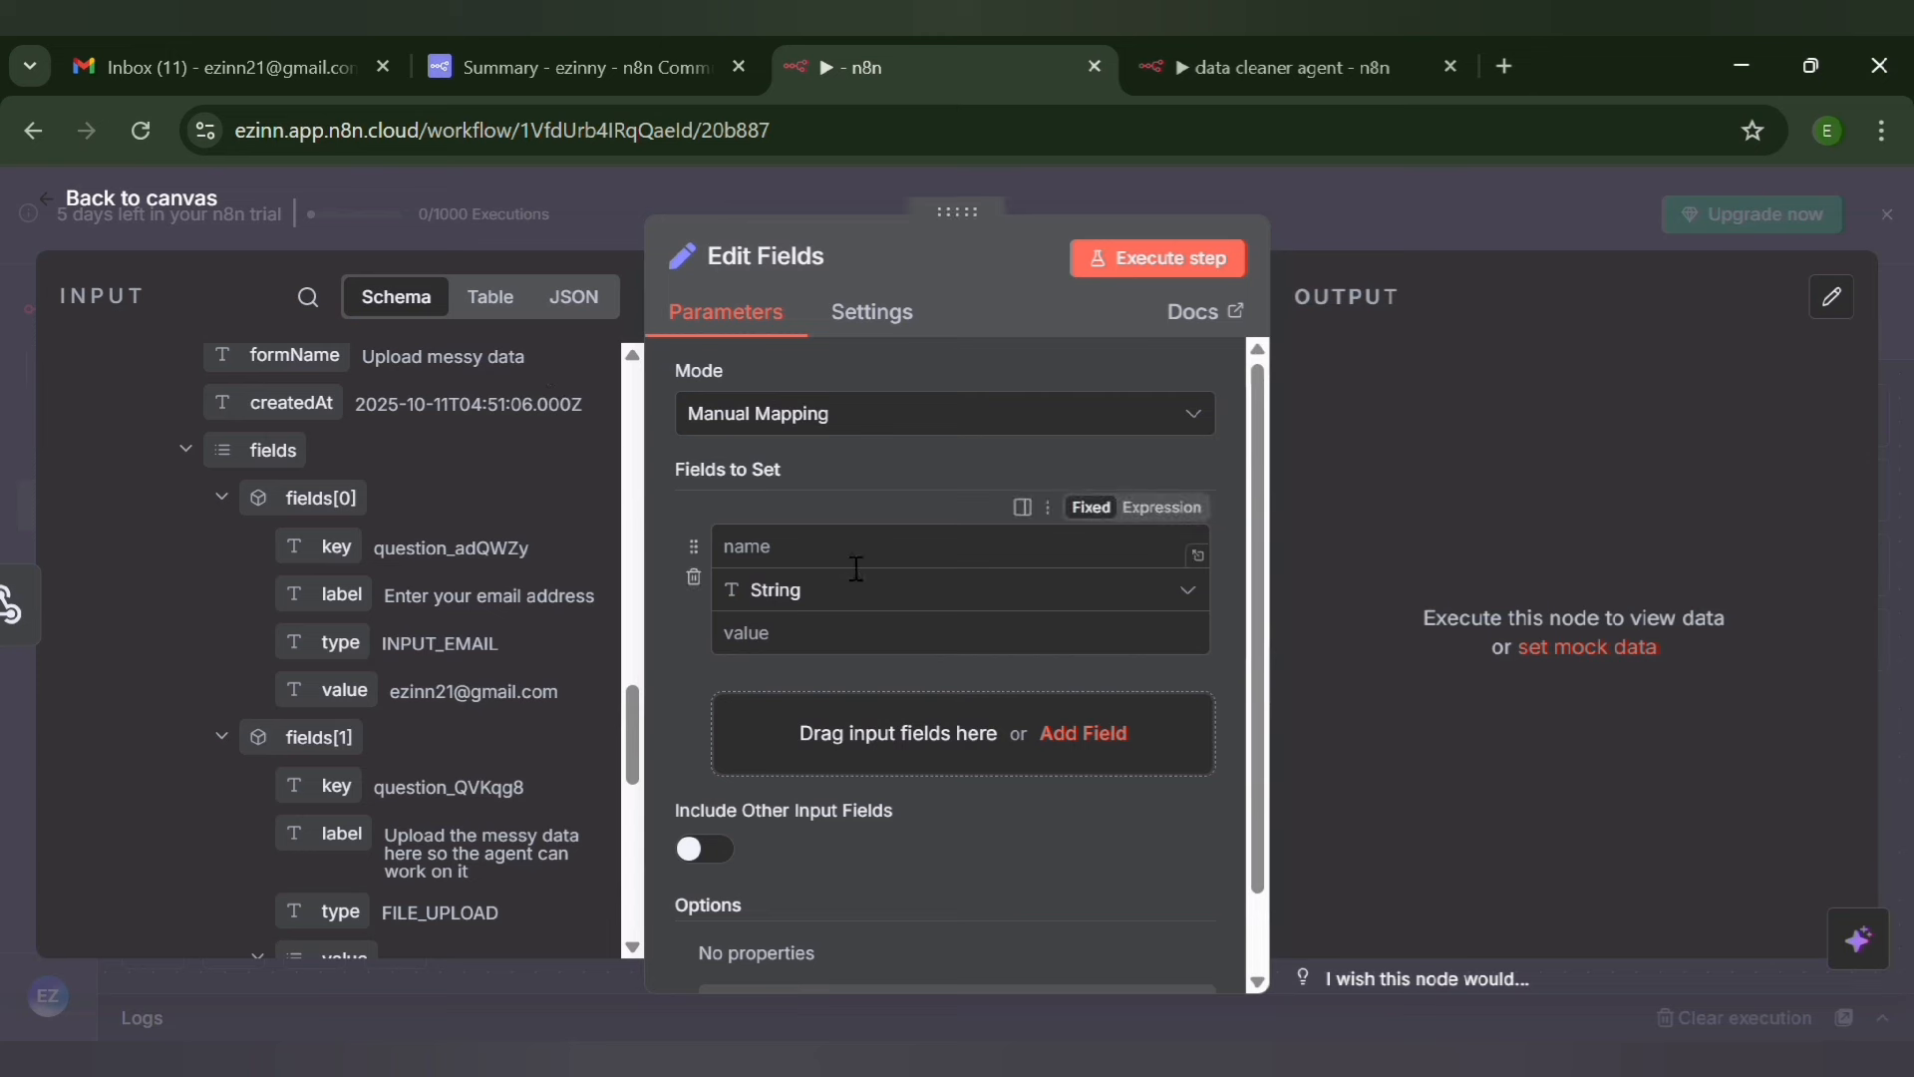
click(815, 551)
text(email)
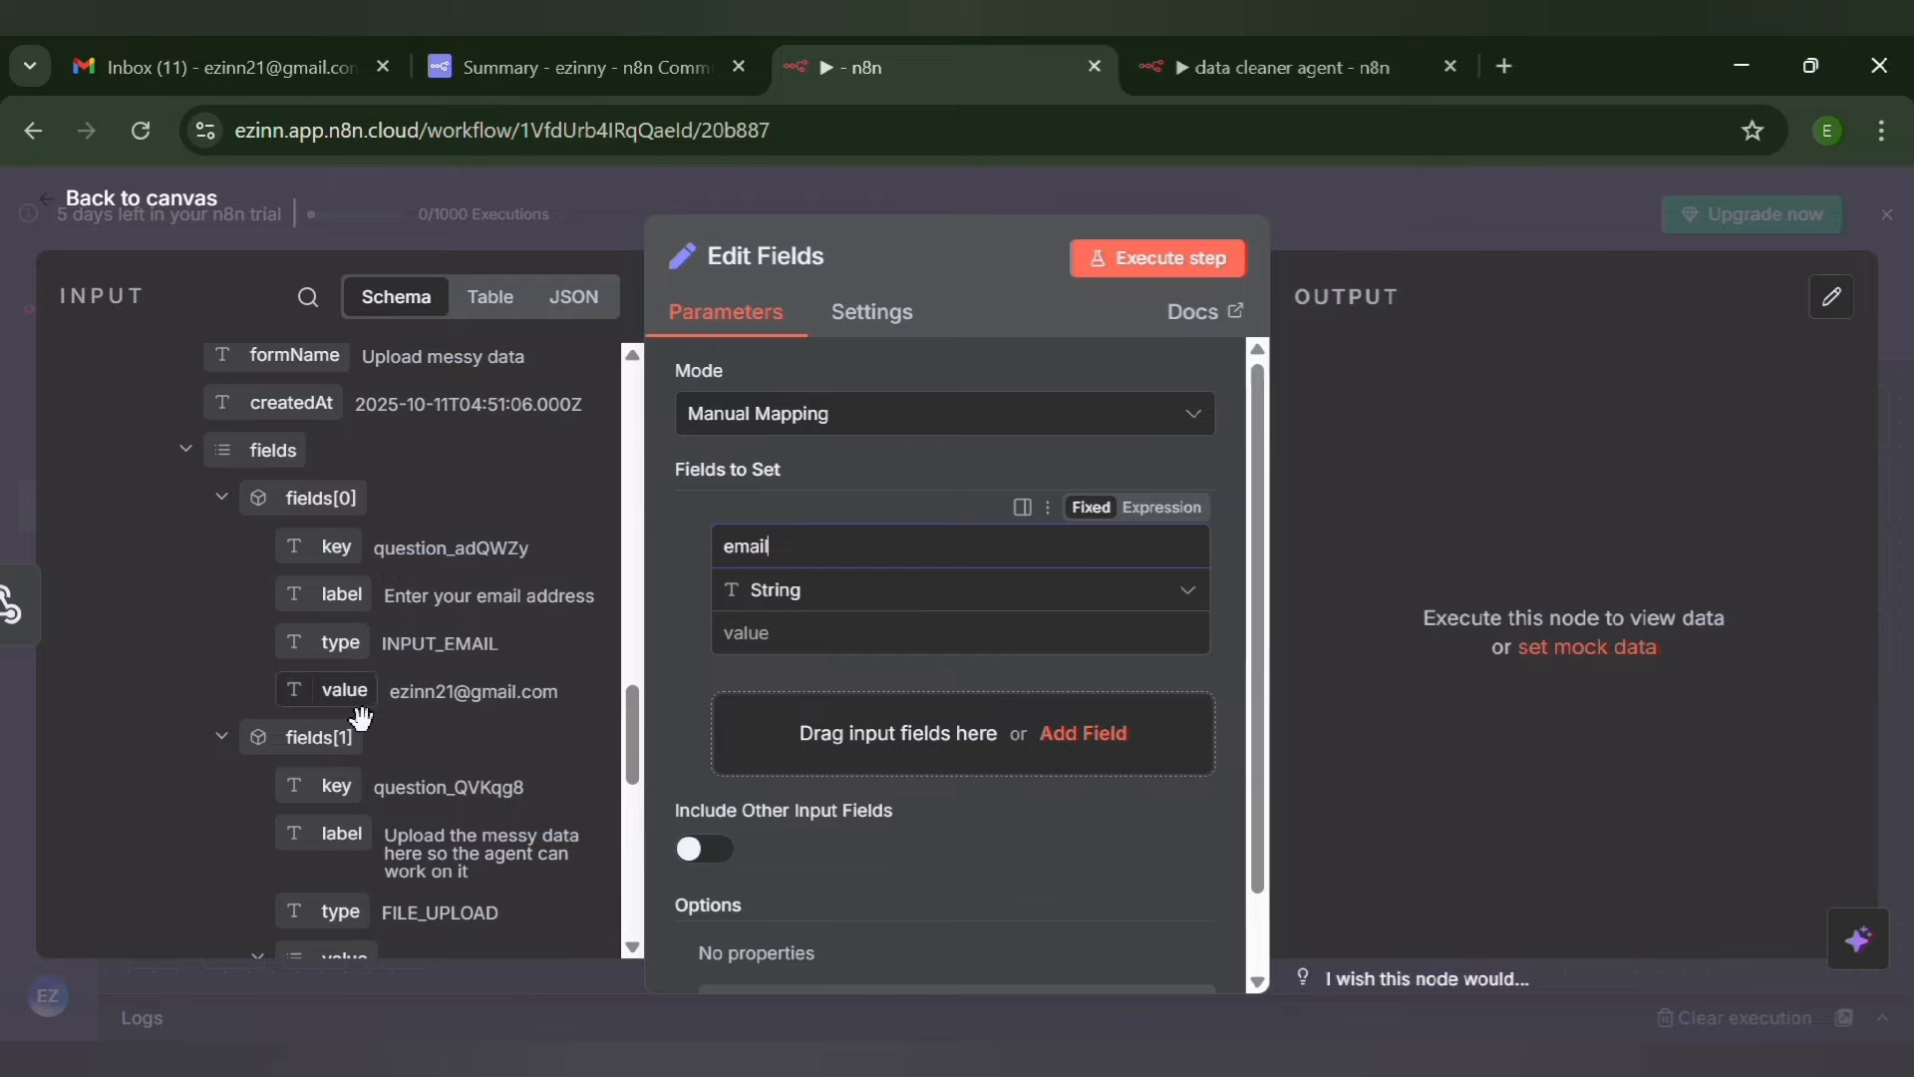
Map the email field to the submitted email value, and add a string field "messy_data.csv" mapped to the uploaded file's url
drag(360, 716, 754, 650)
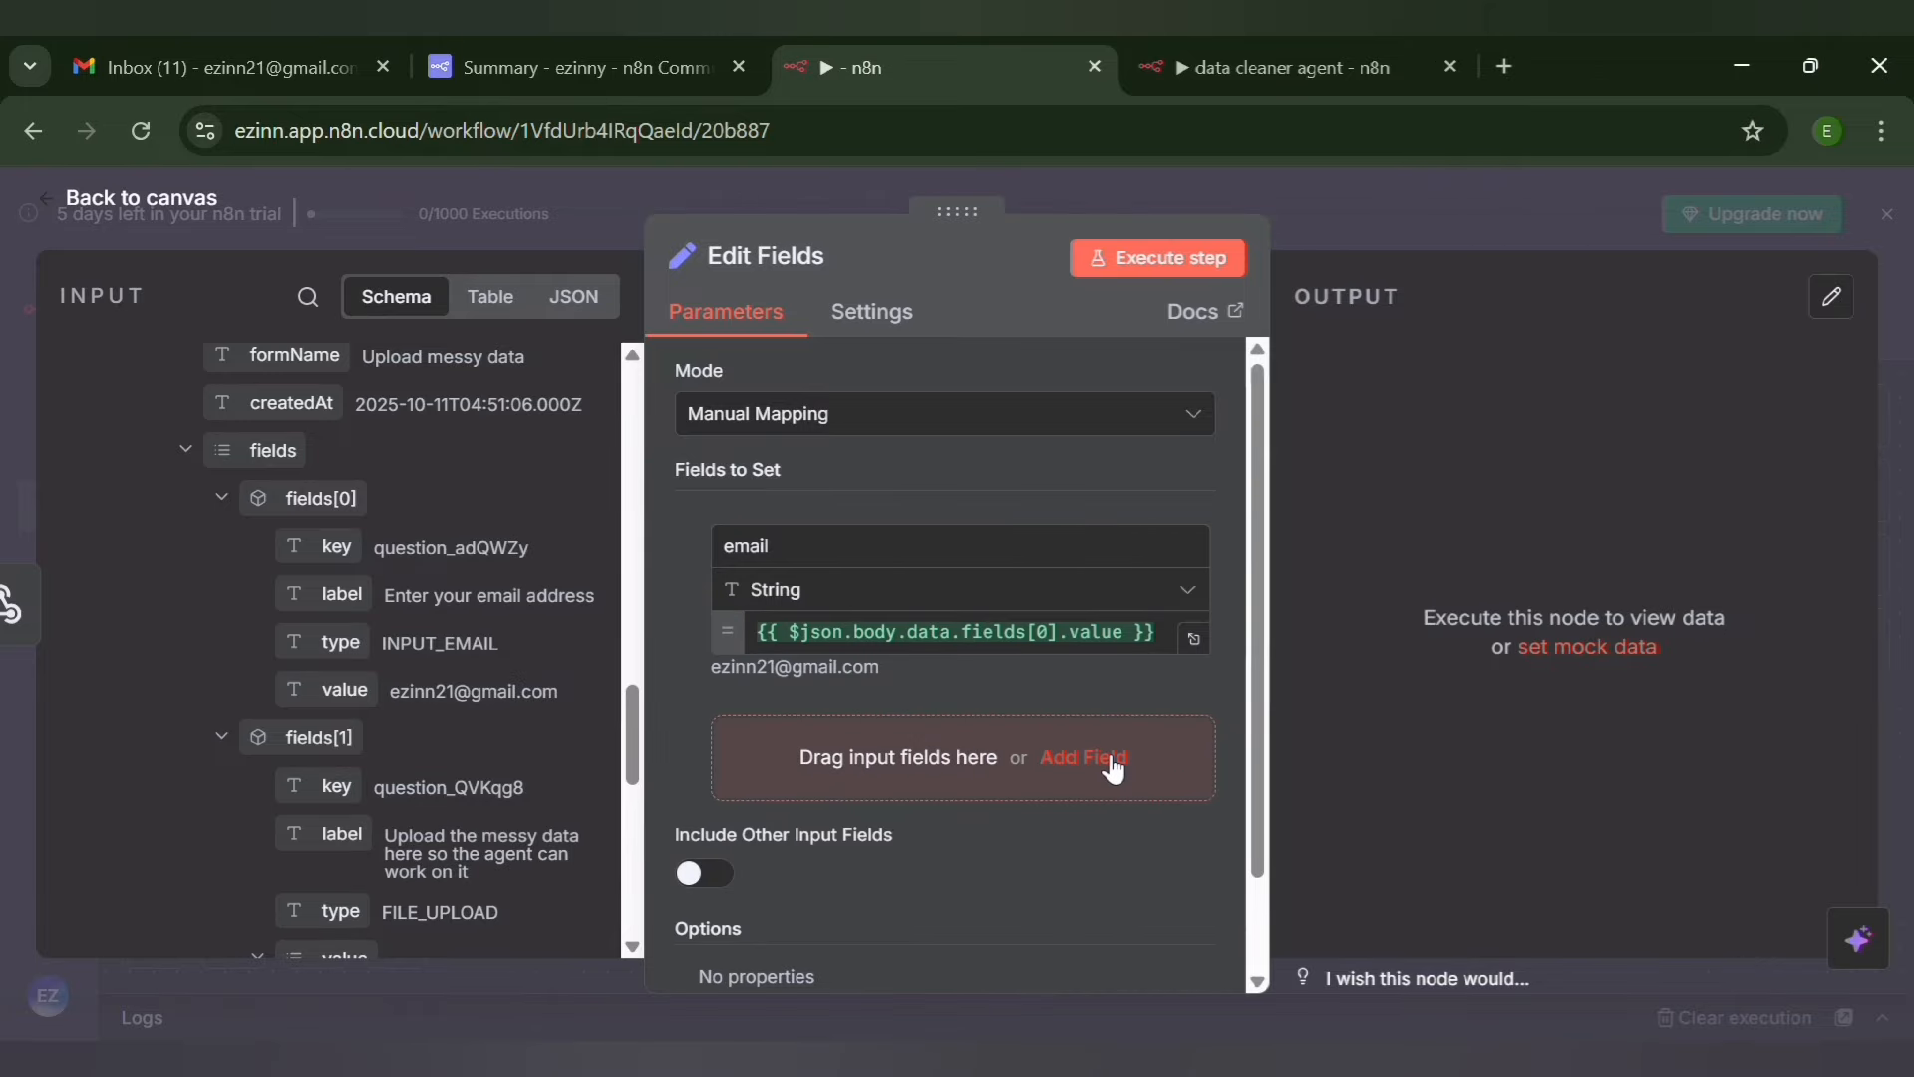
click(1114, 767)
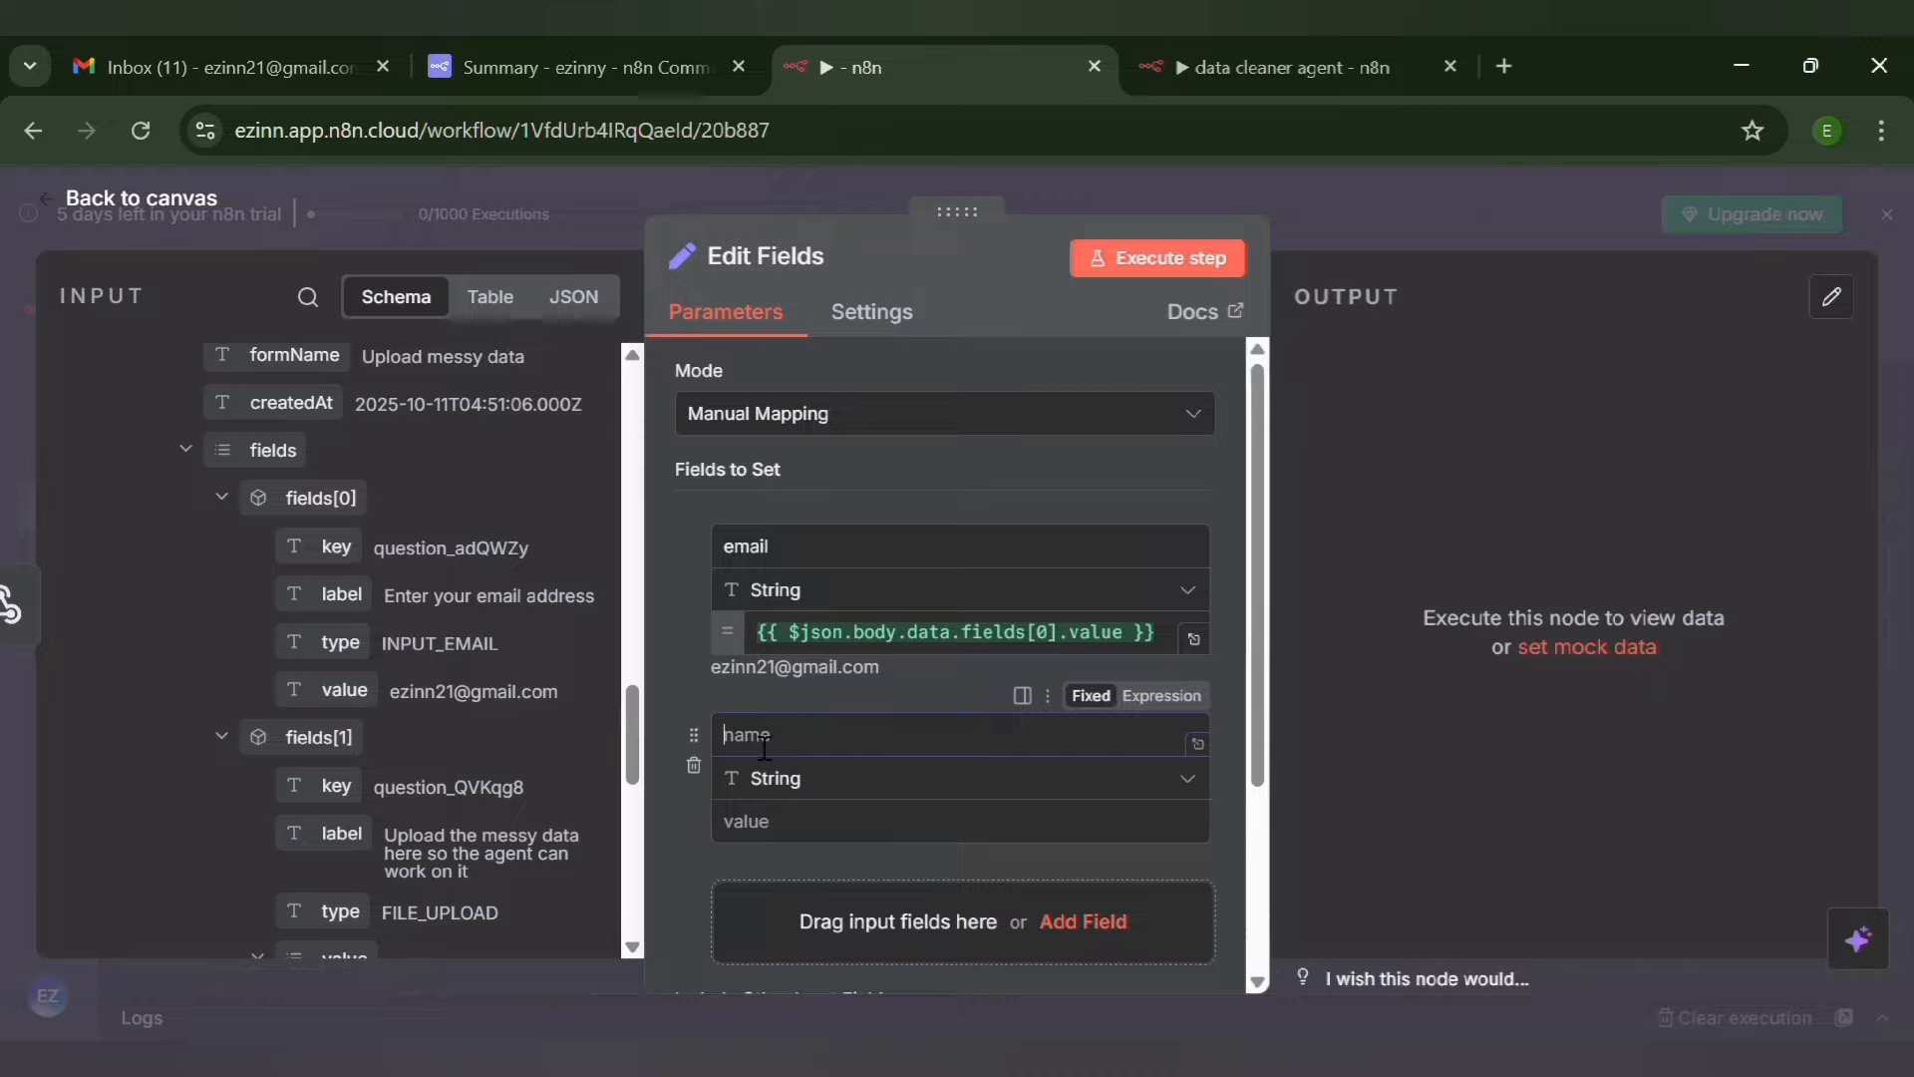
text(messy_data.csv)
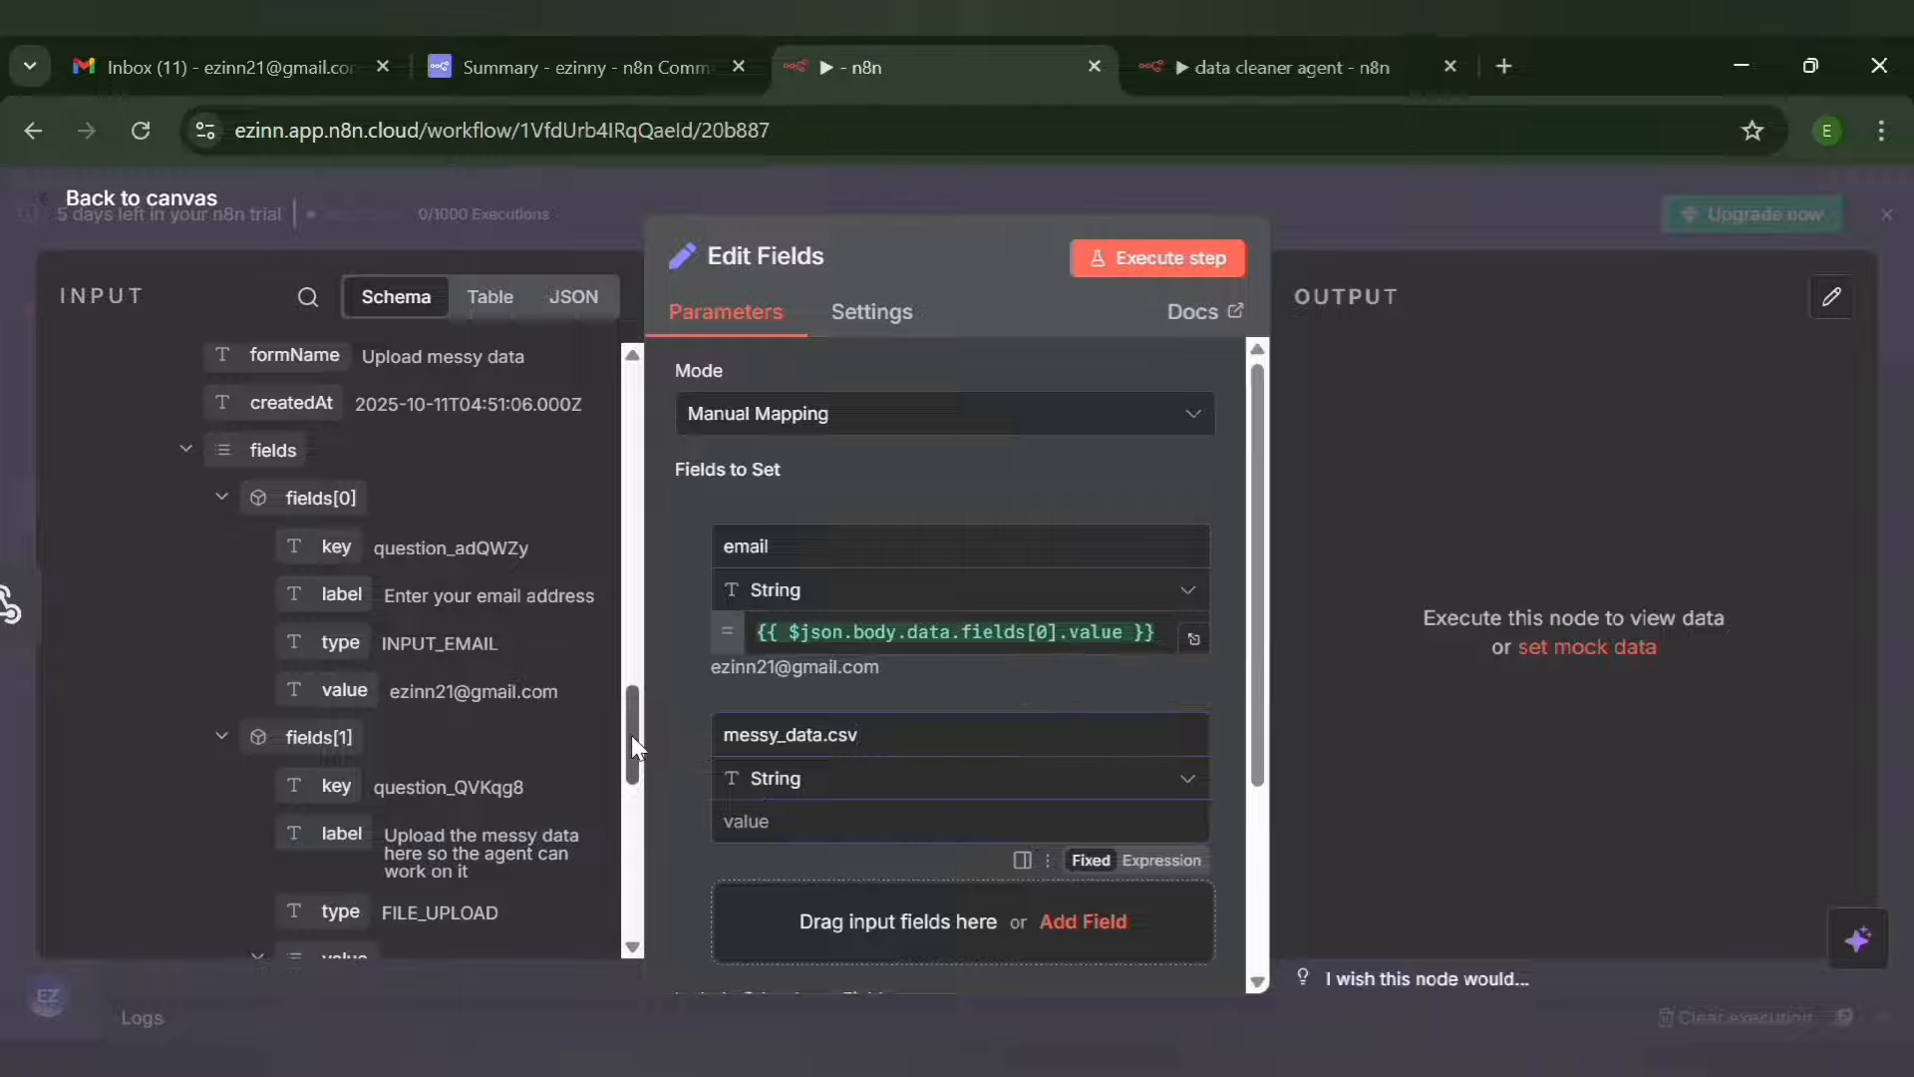
drag(631, 734, 630, 827)
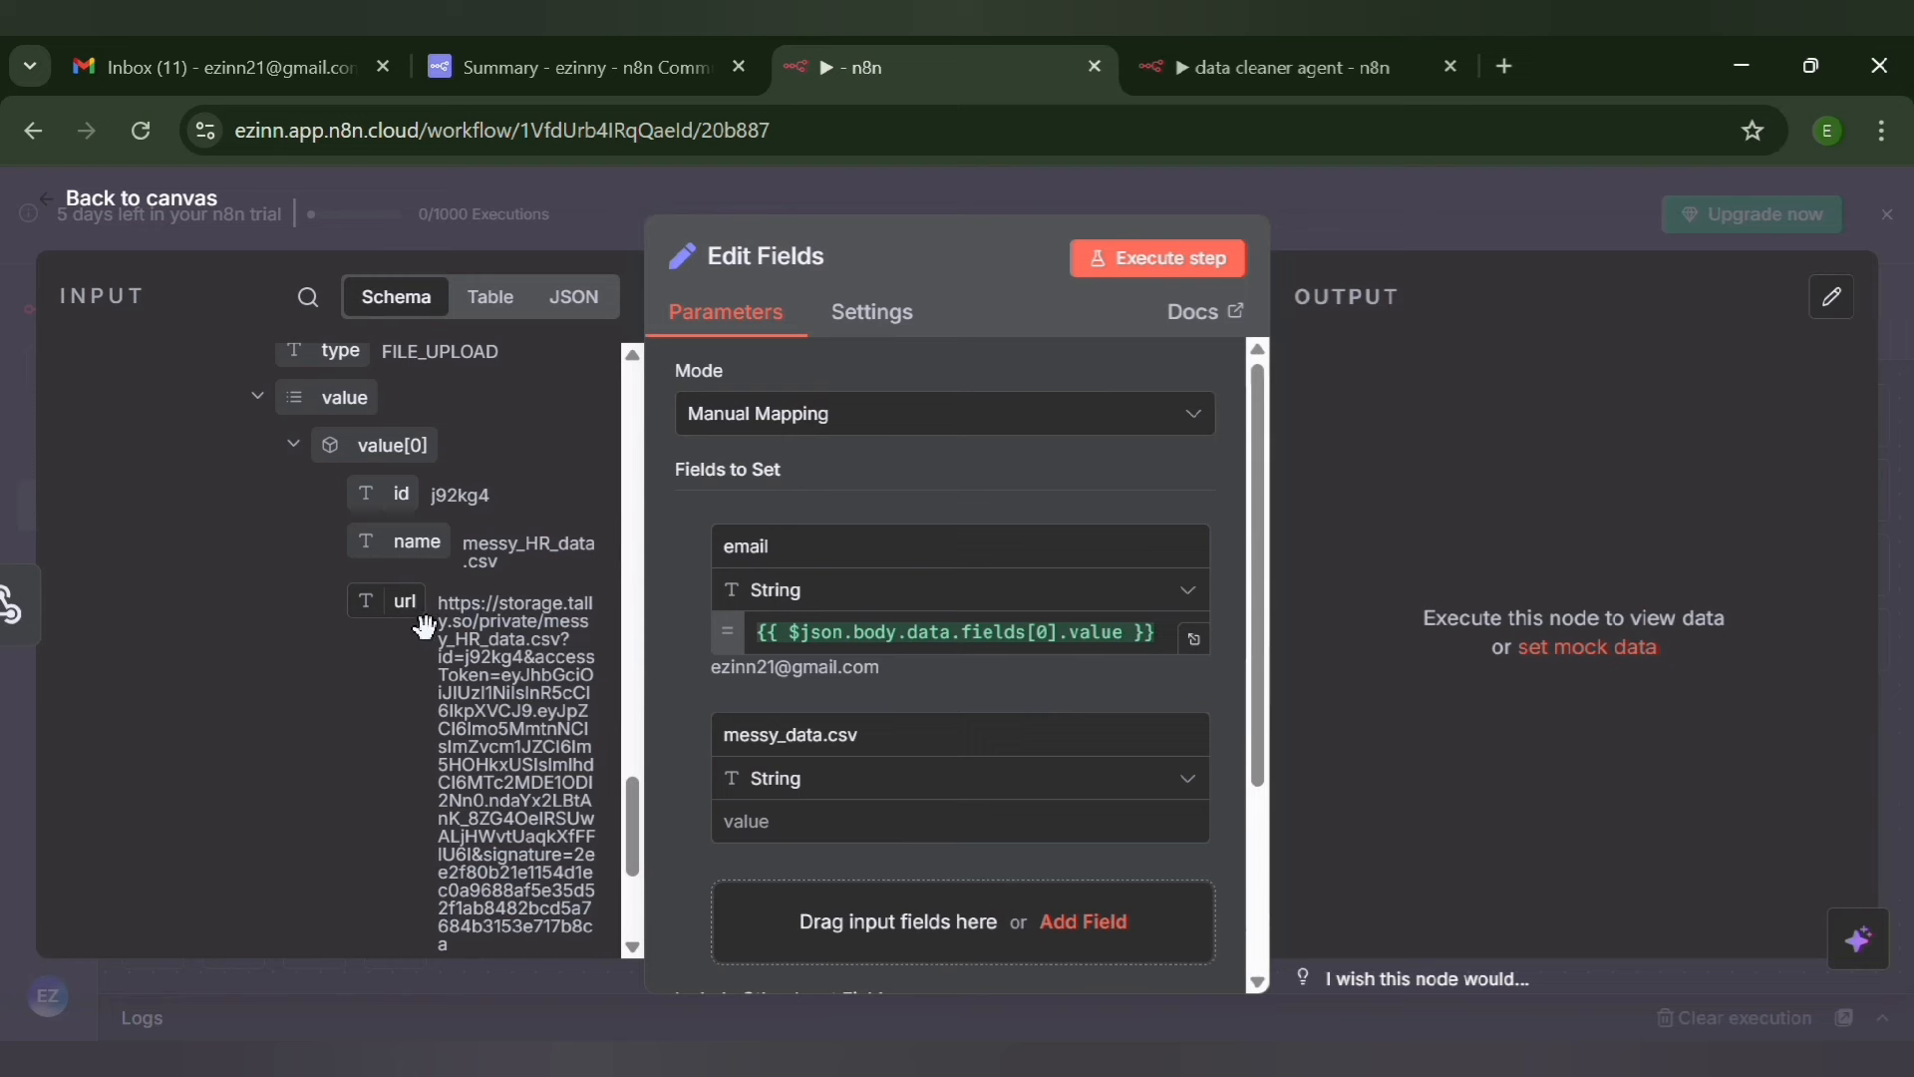
drag(425, 625, 802, 842)
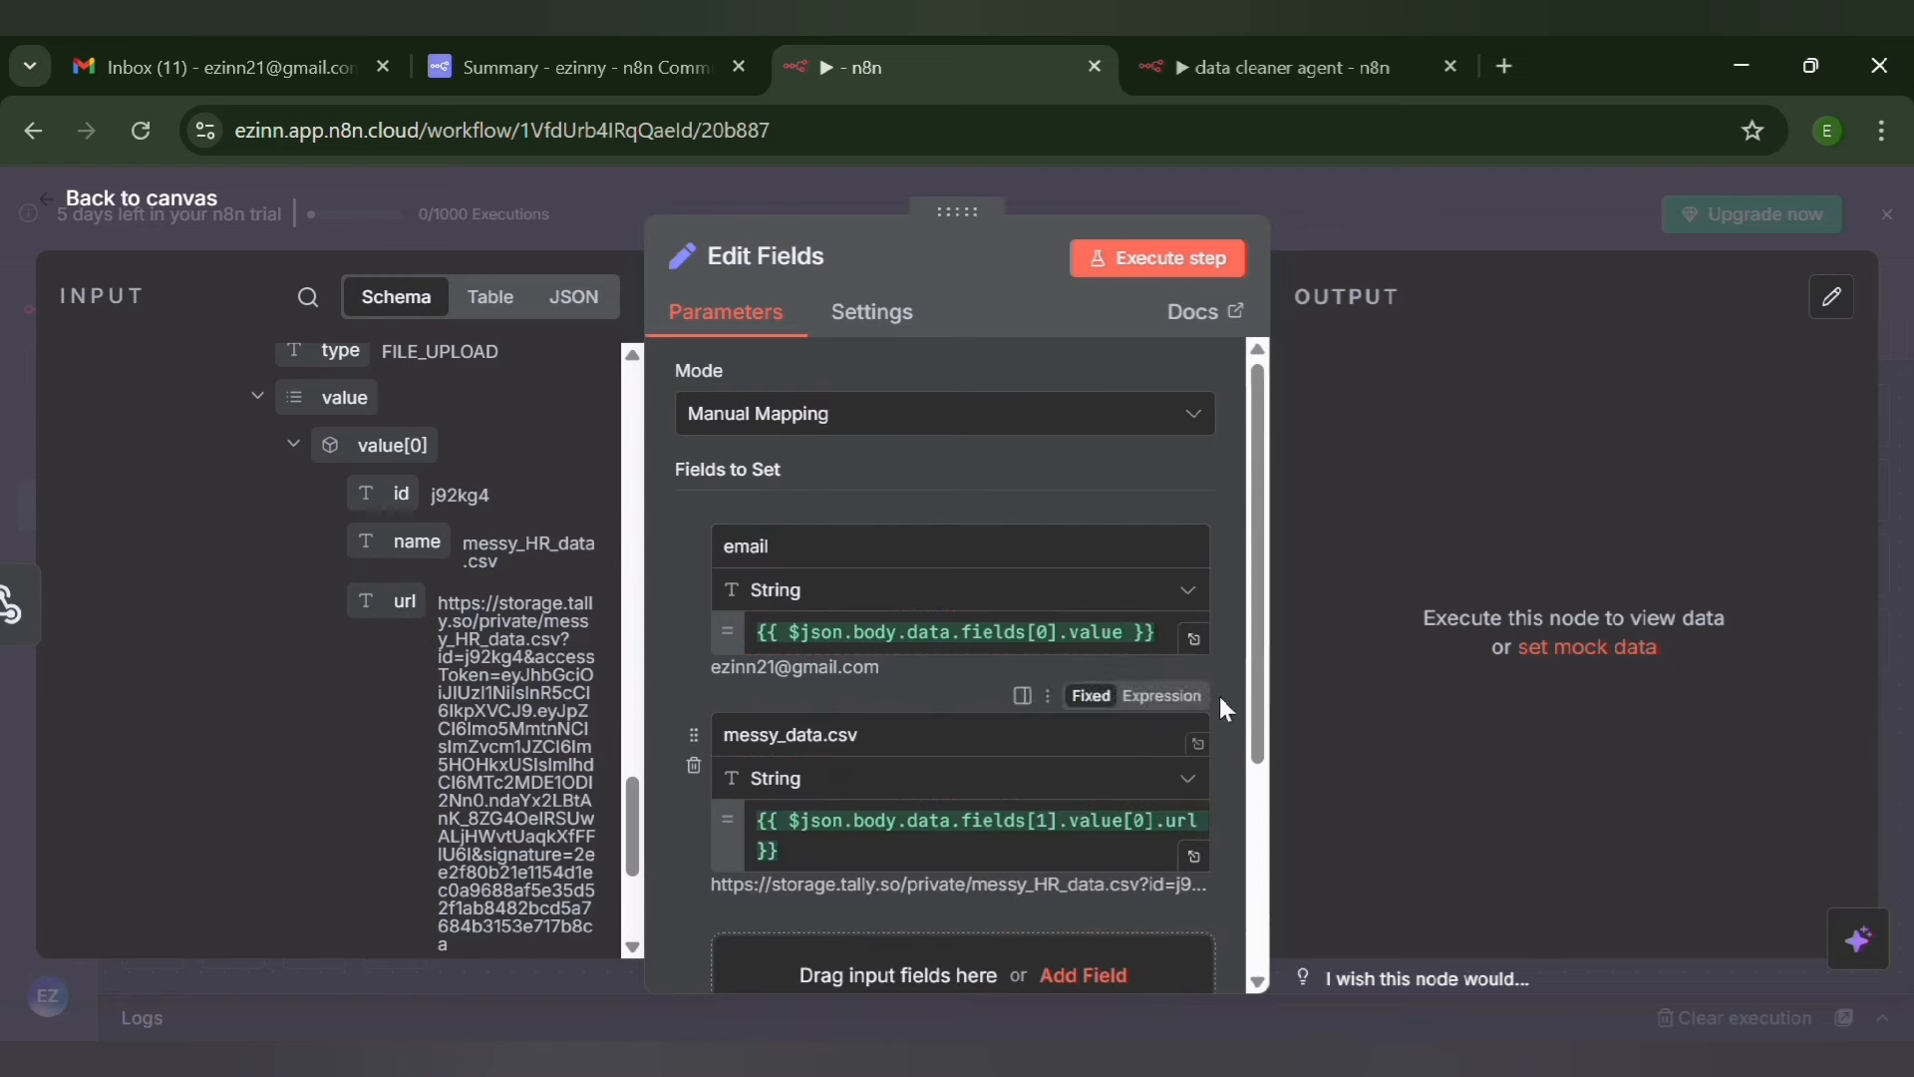
Execute the Edit Fields node, rename its file field to "messy_data_csv", and execute the node again
drag(1260, 698, 1278, 953)
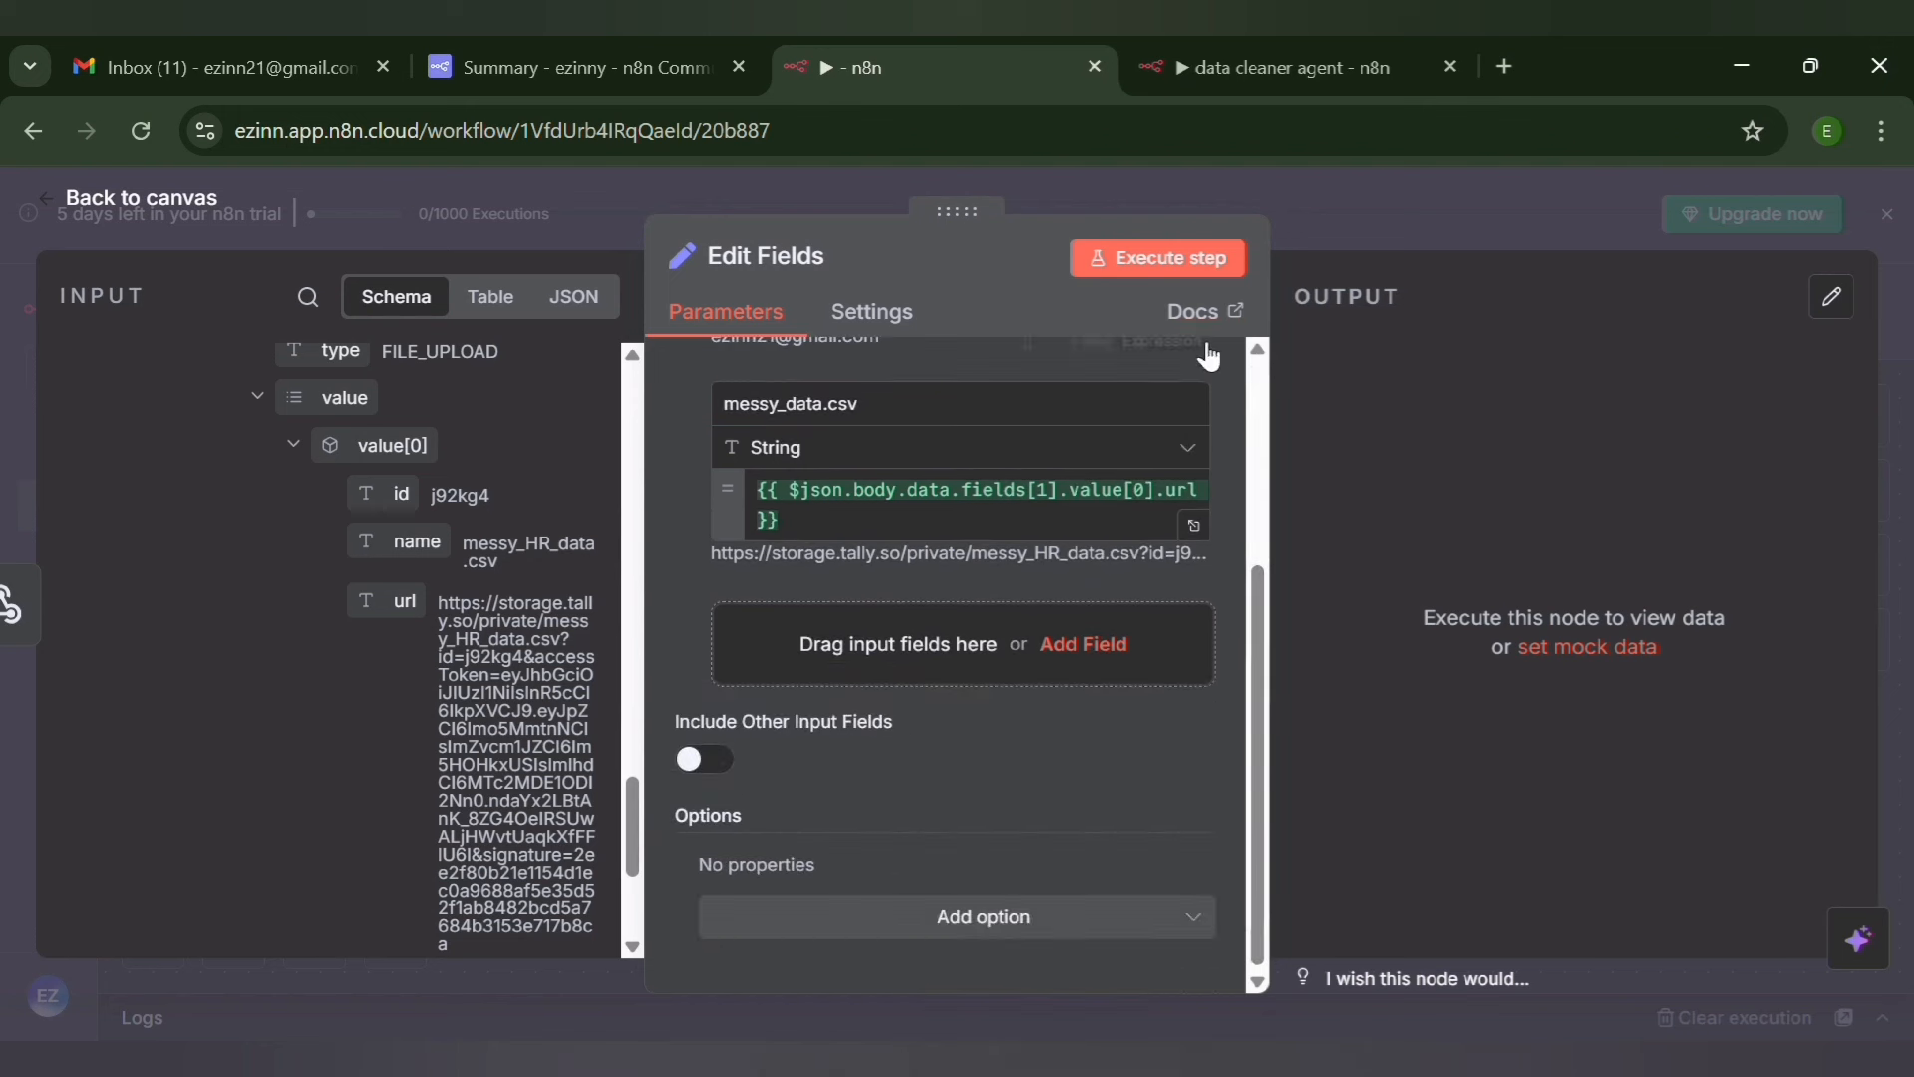
click(1132, 261)
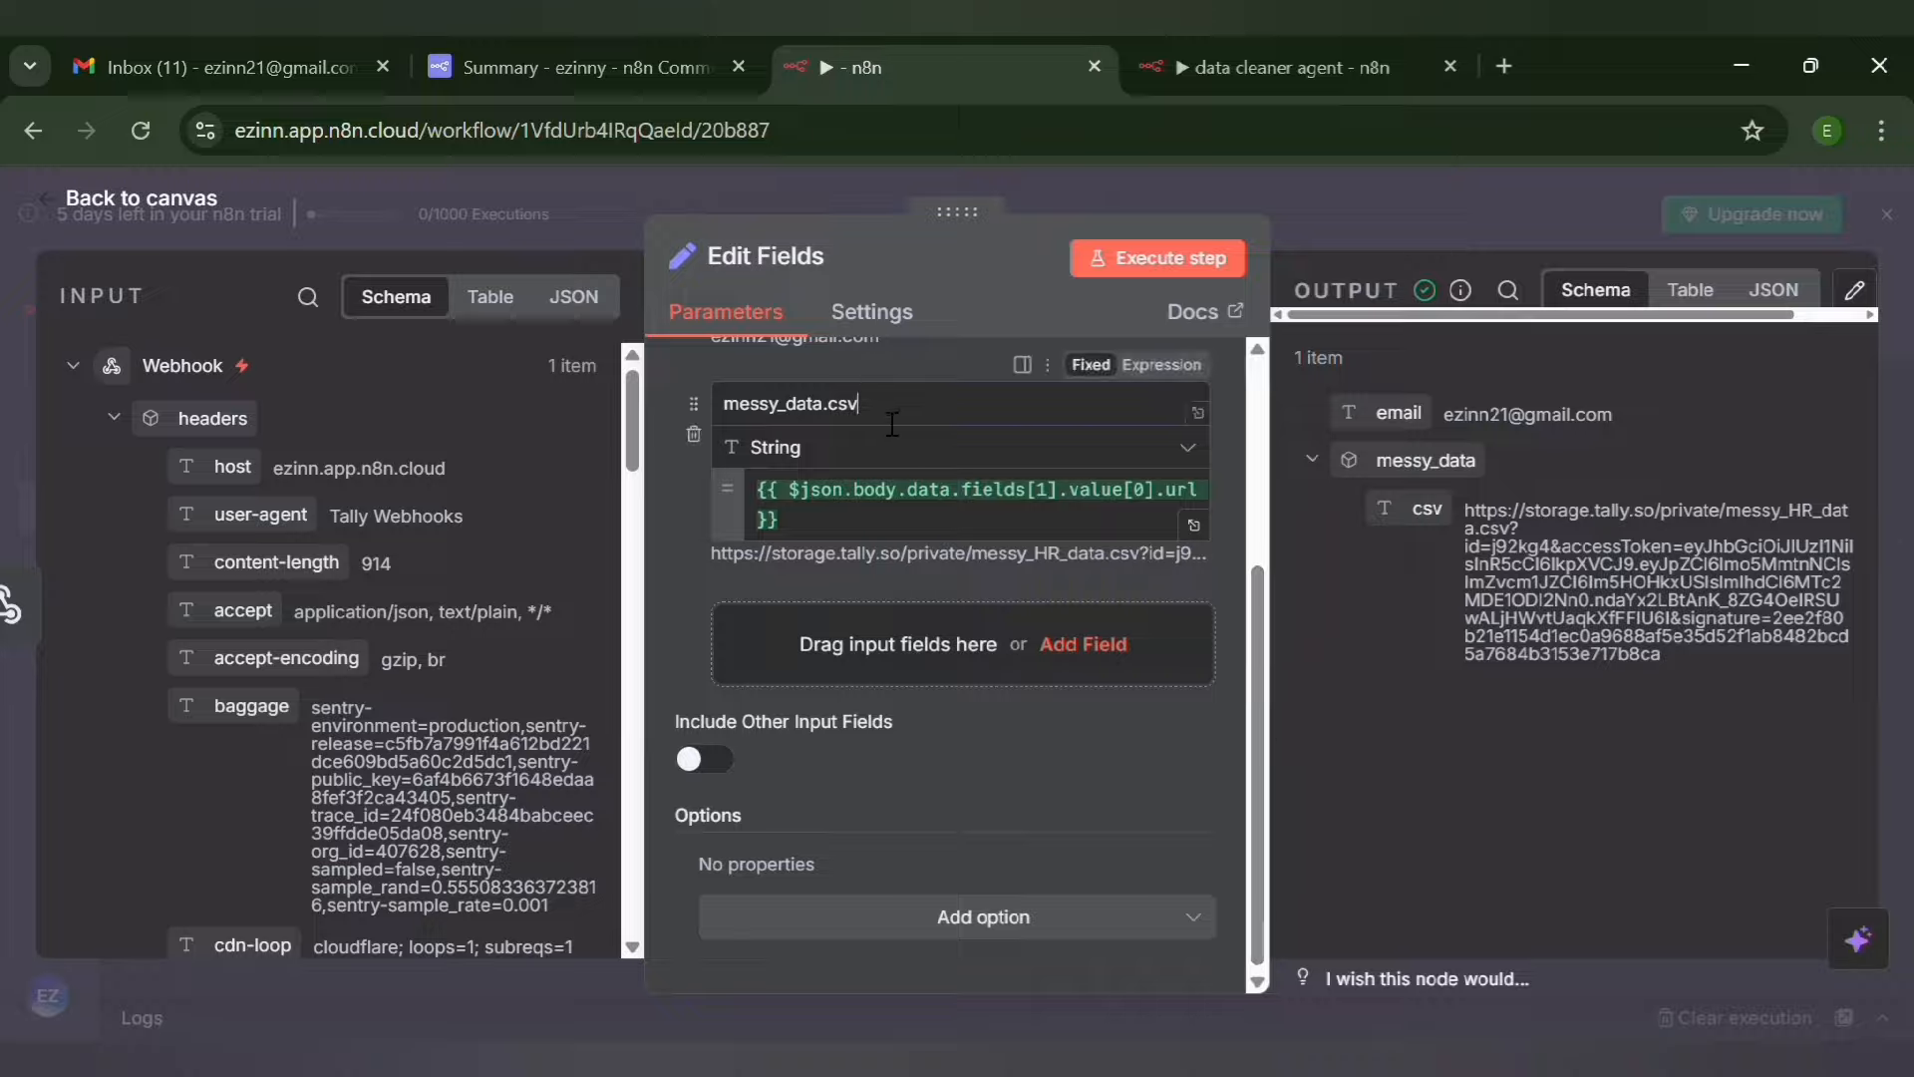
key(BackSpace)
key(BackSpace)
key(BackSpace)
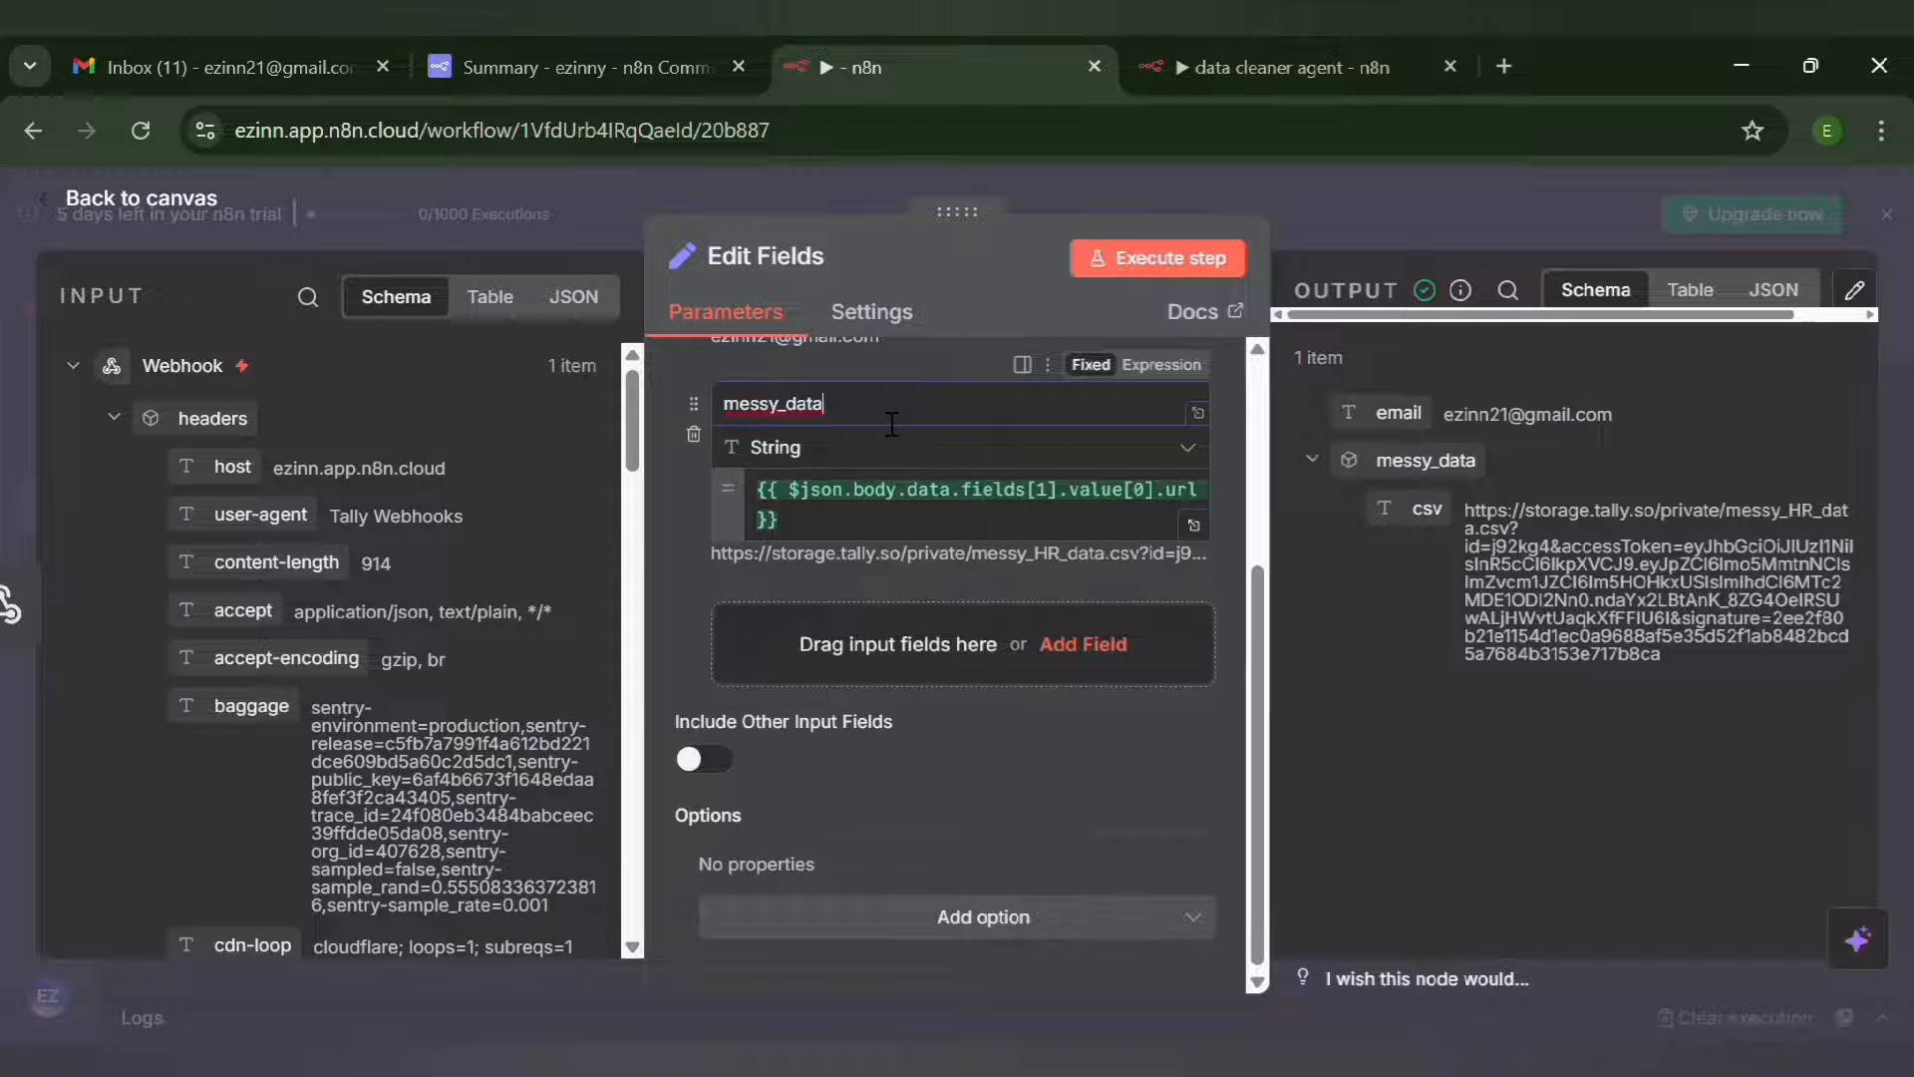
text(_csv)
click(1154, 261)
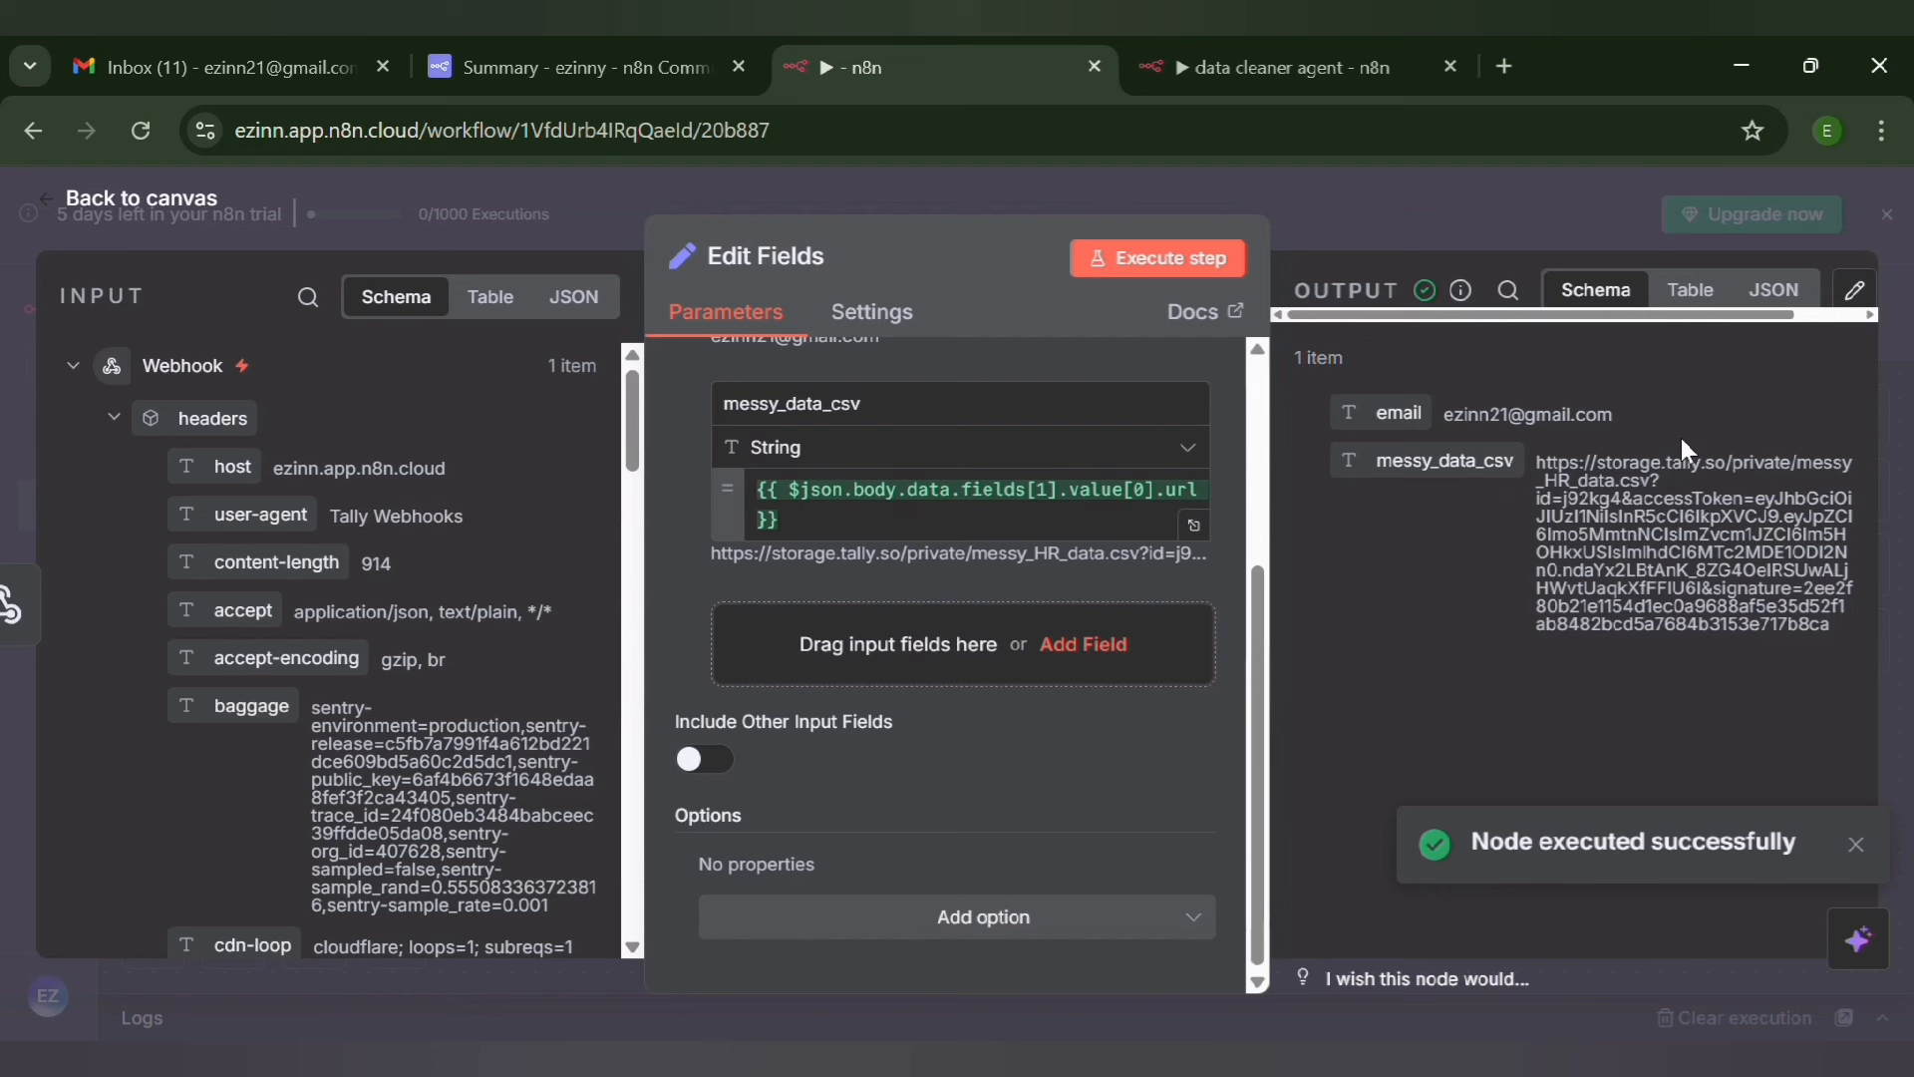
click(1773, 177)
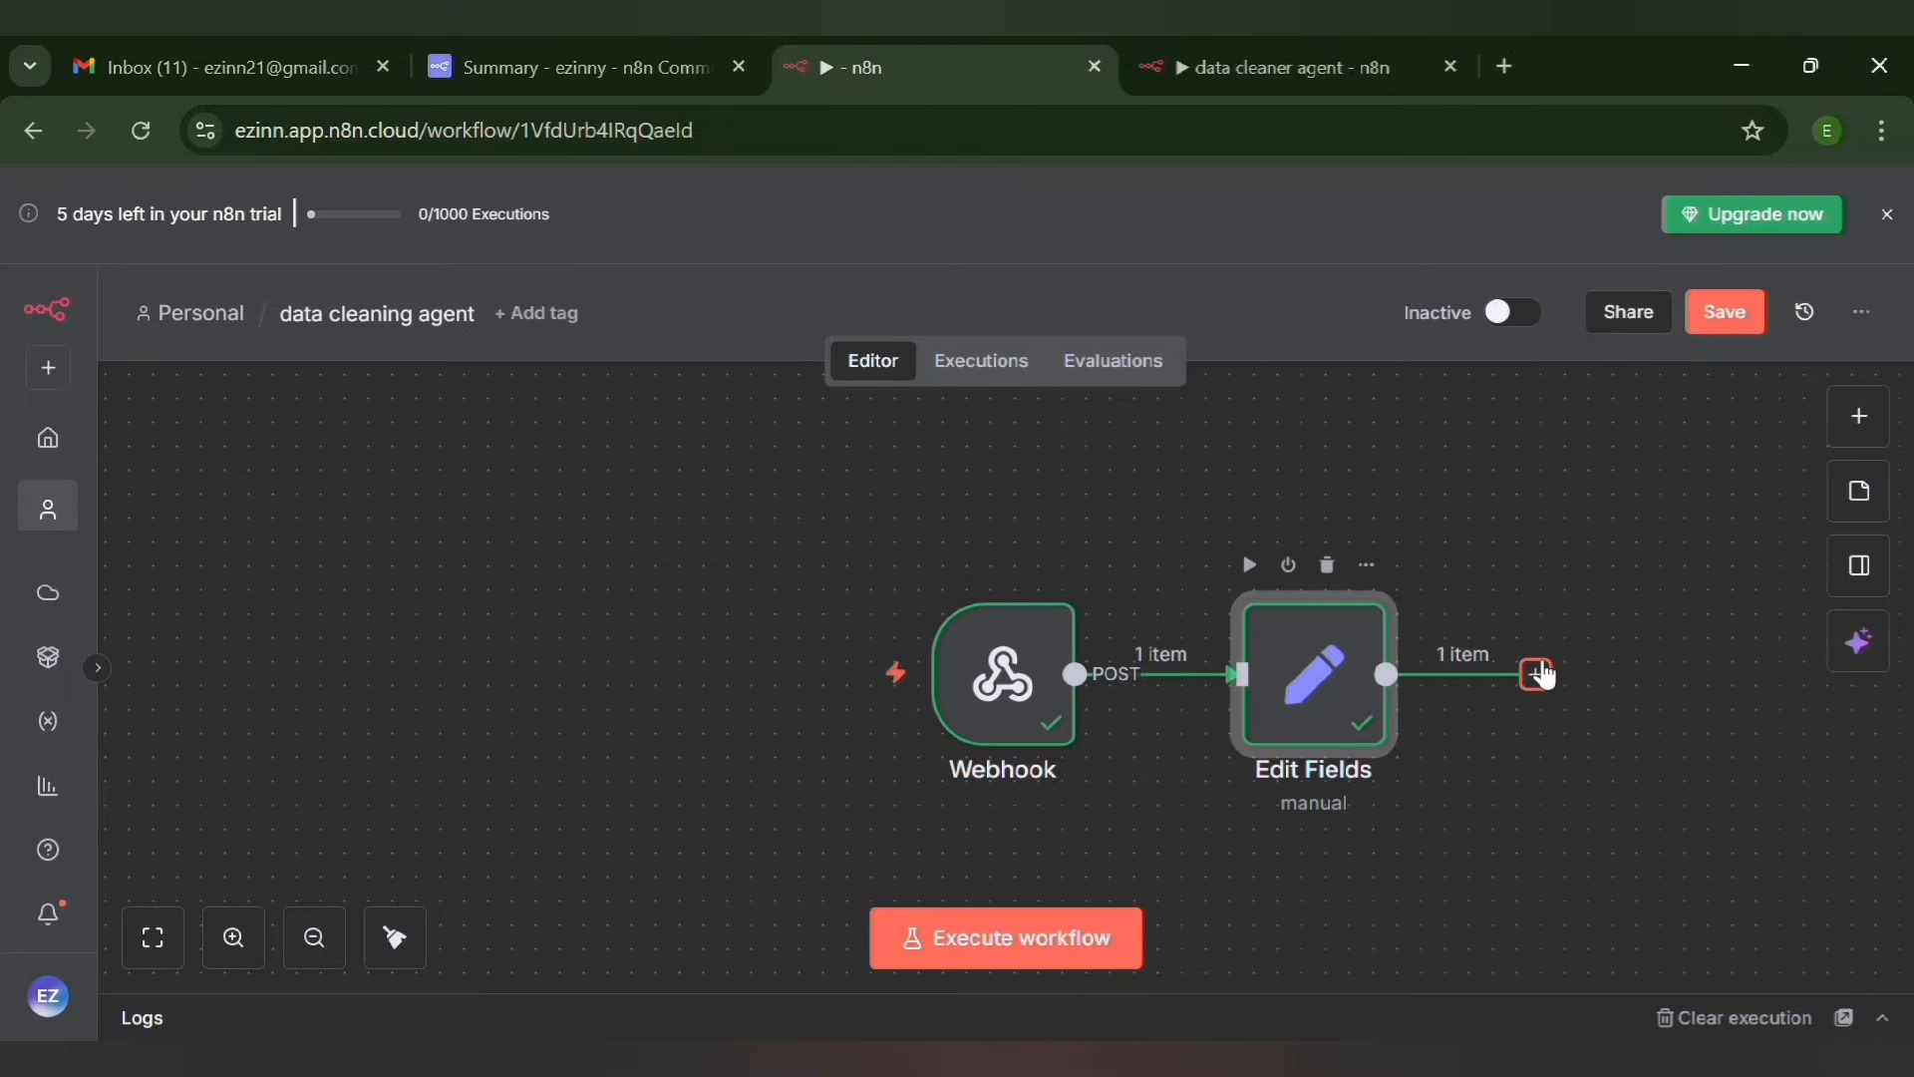
Add an HTTP Request node after Edit Fields and map its URL to the messy_data_csv field
click(1536, 675)
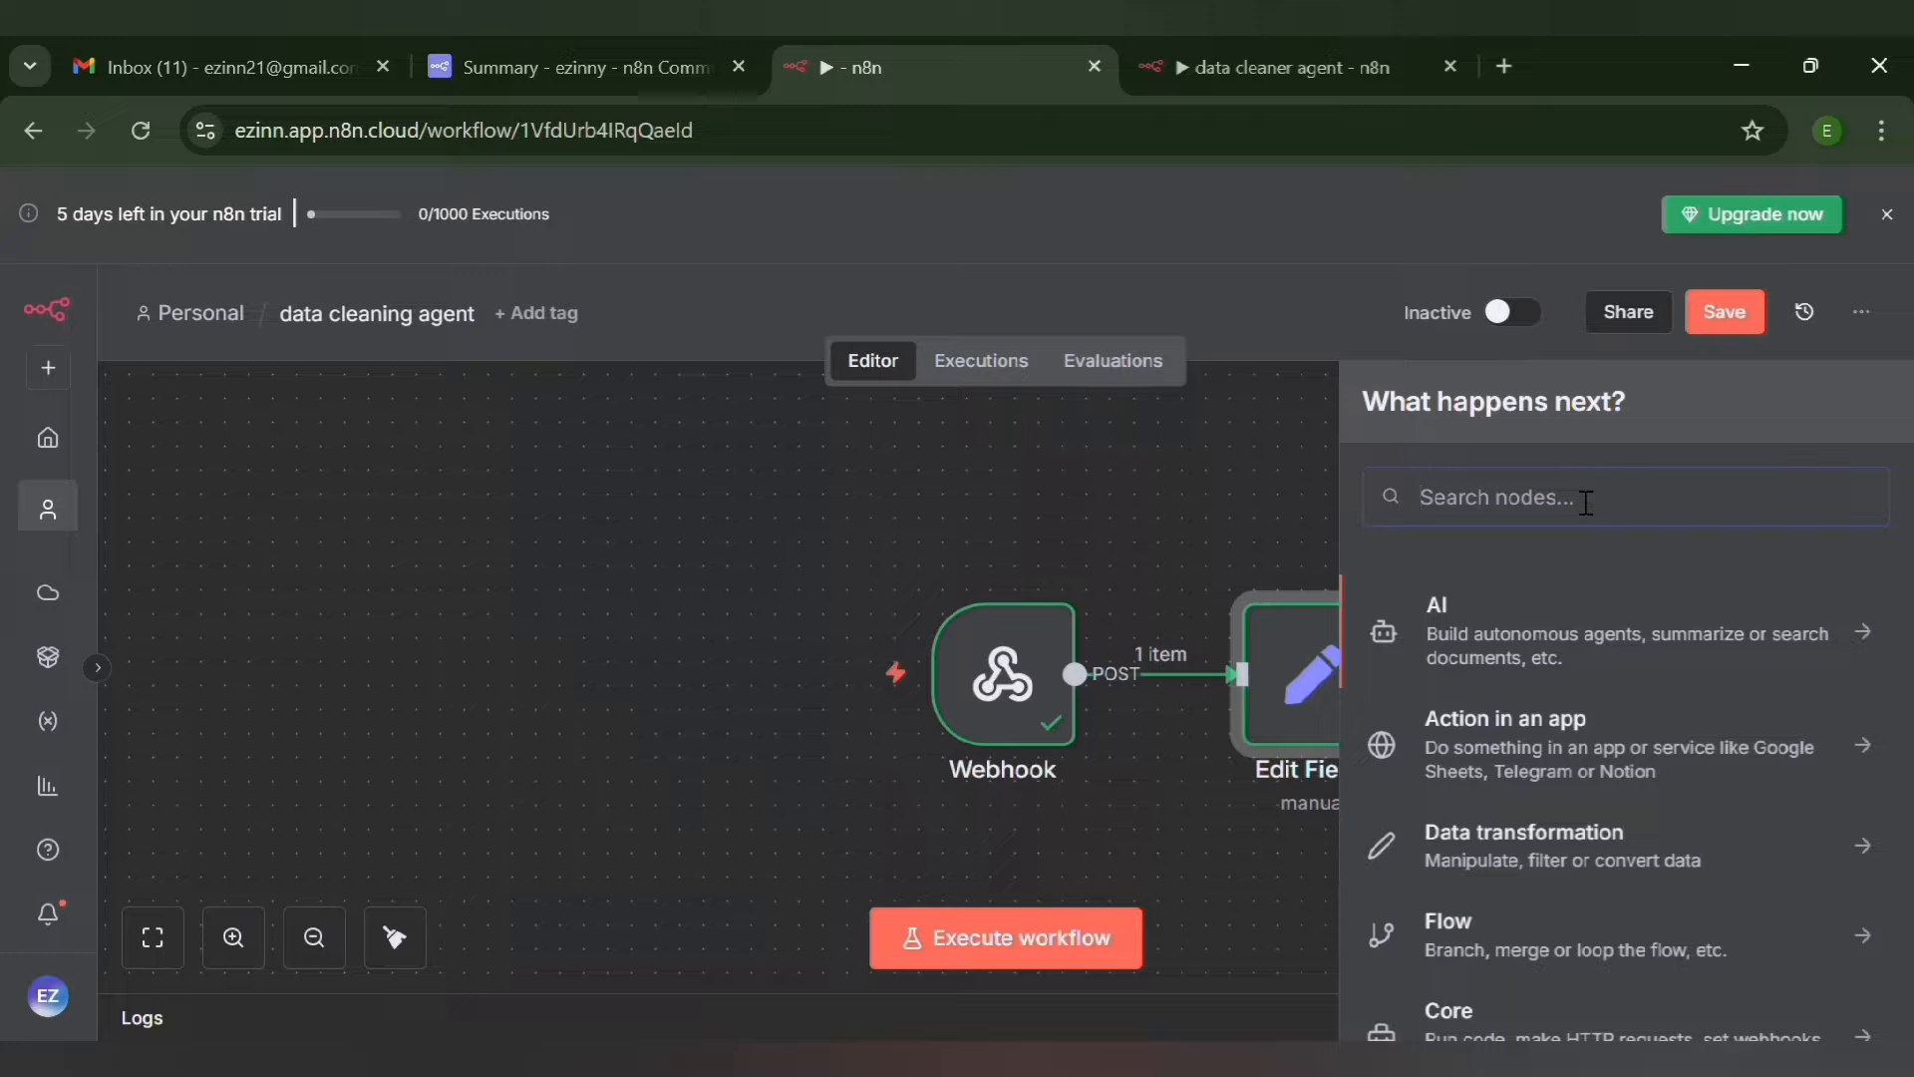
text(Htt)
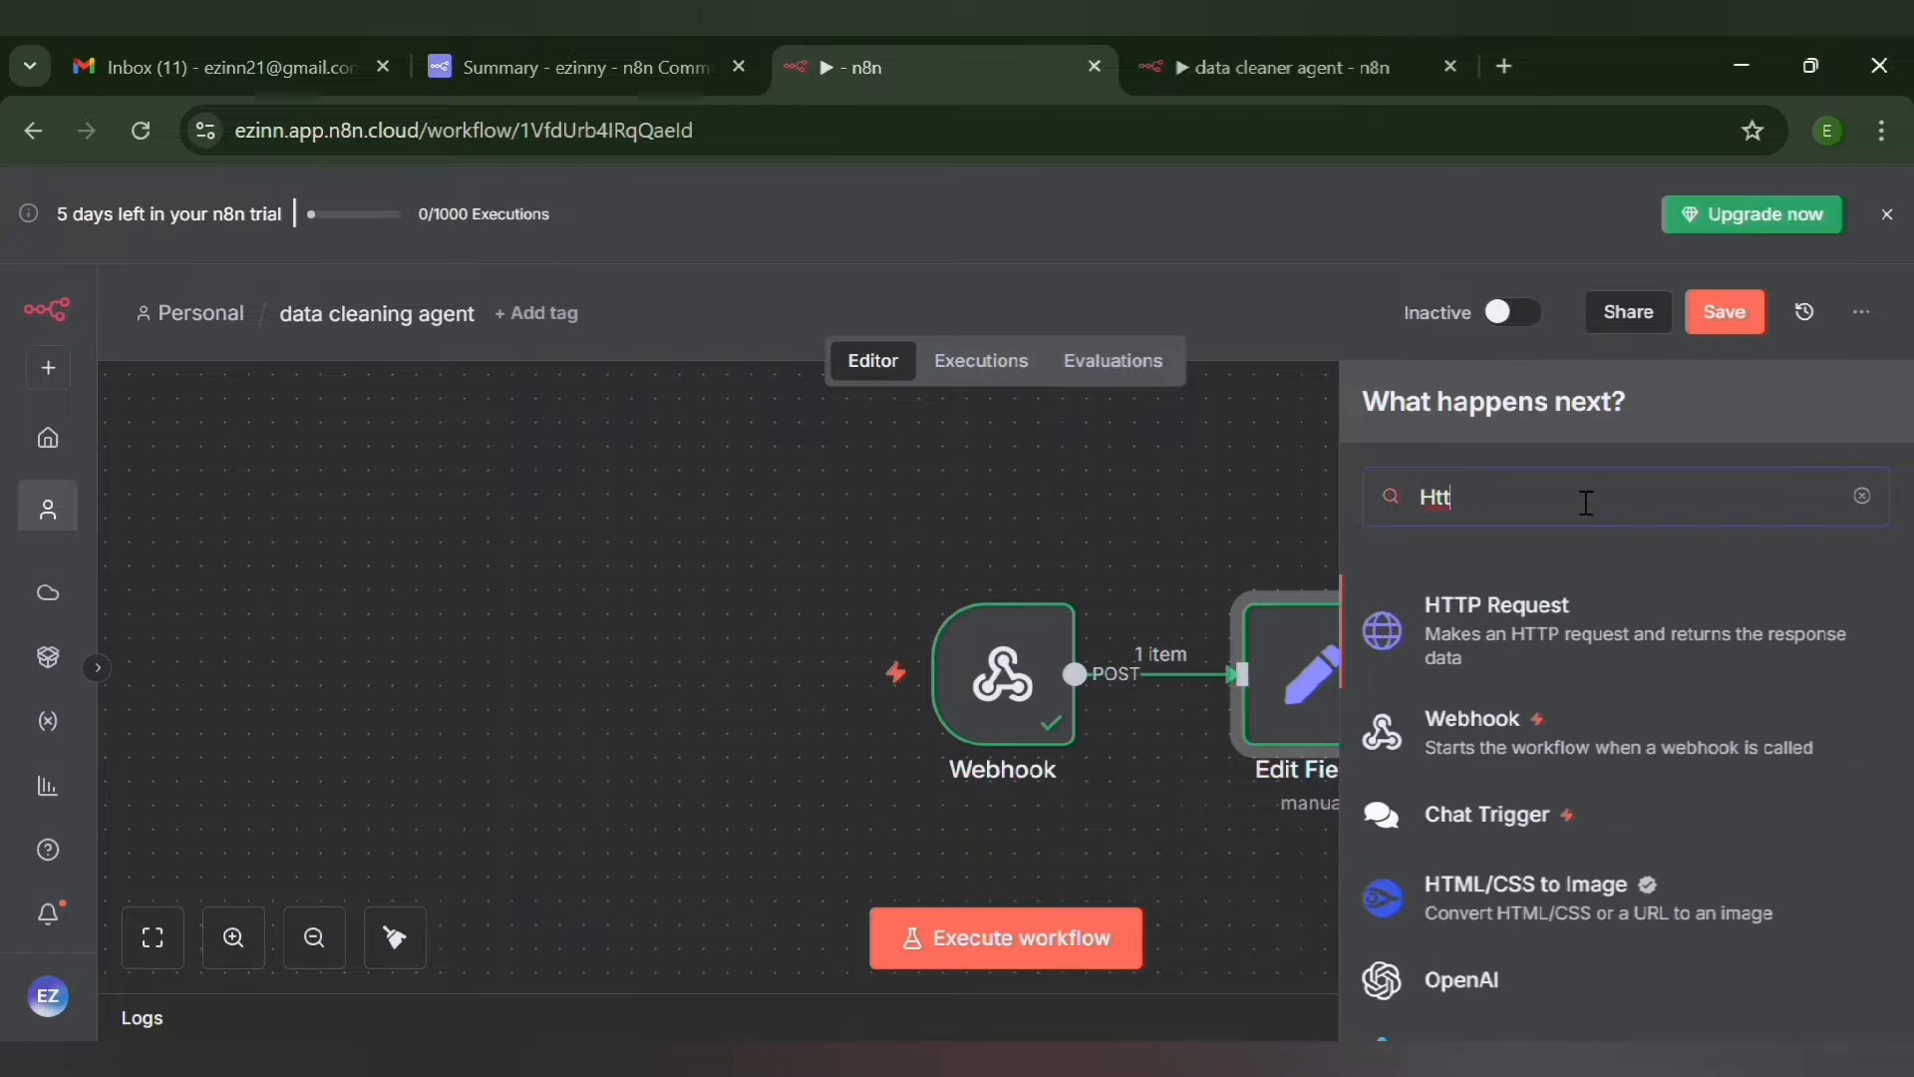
click(1532, 645)
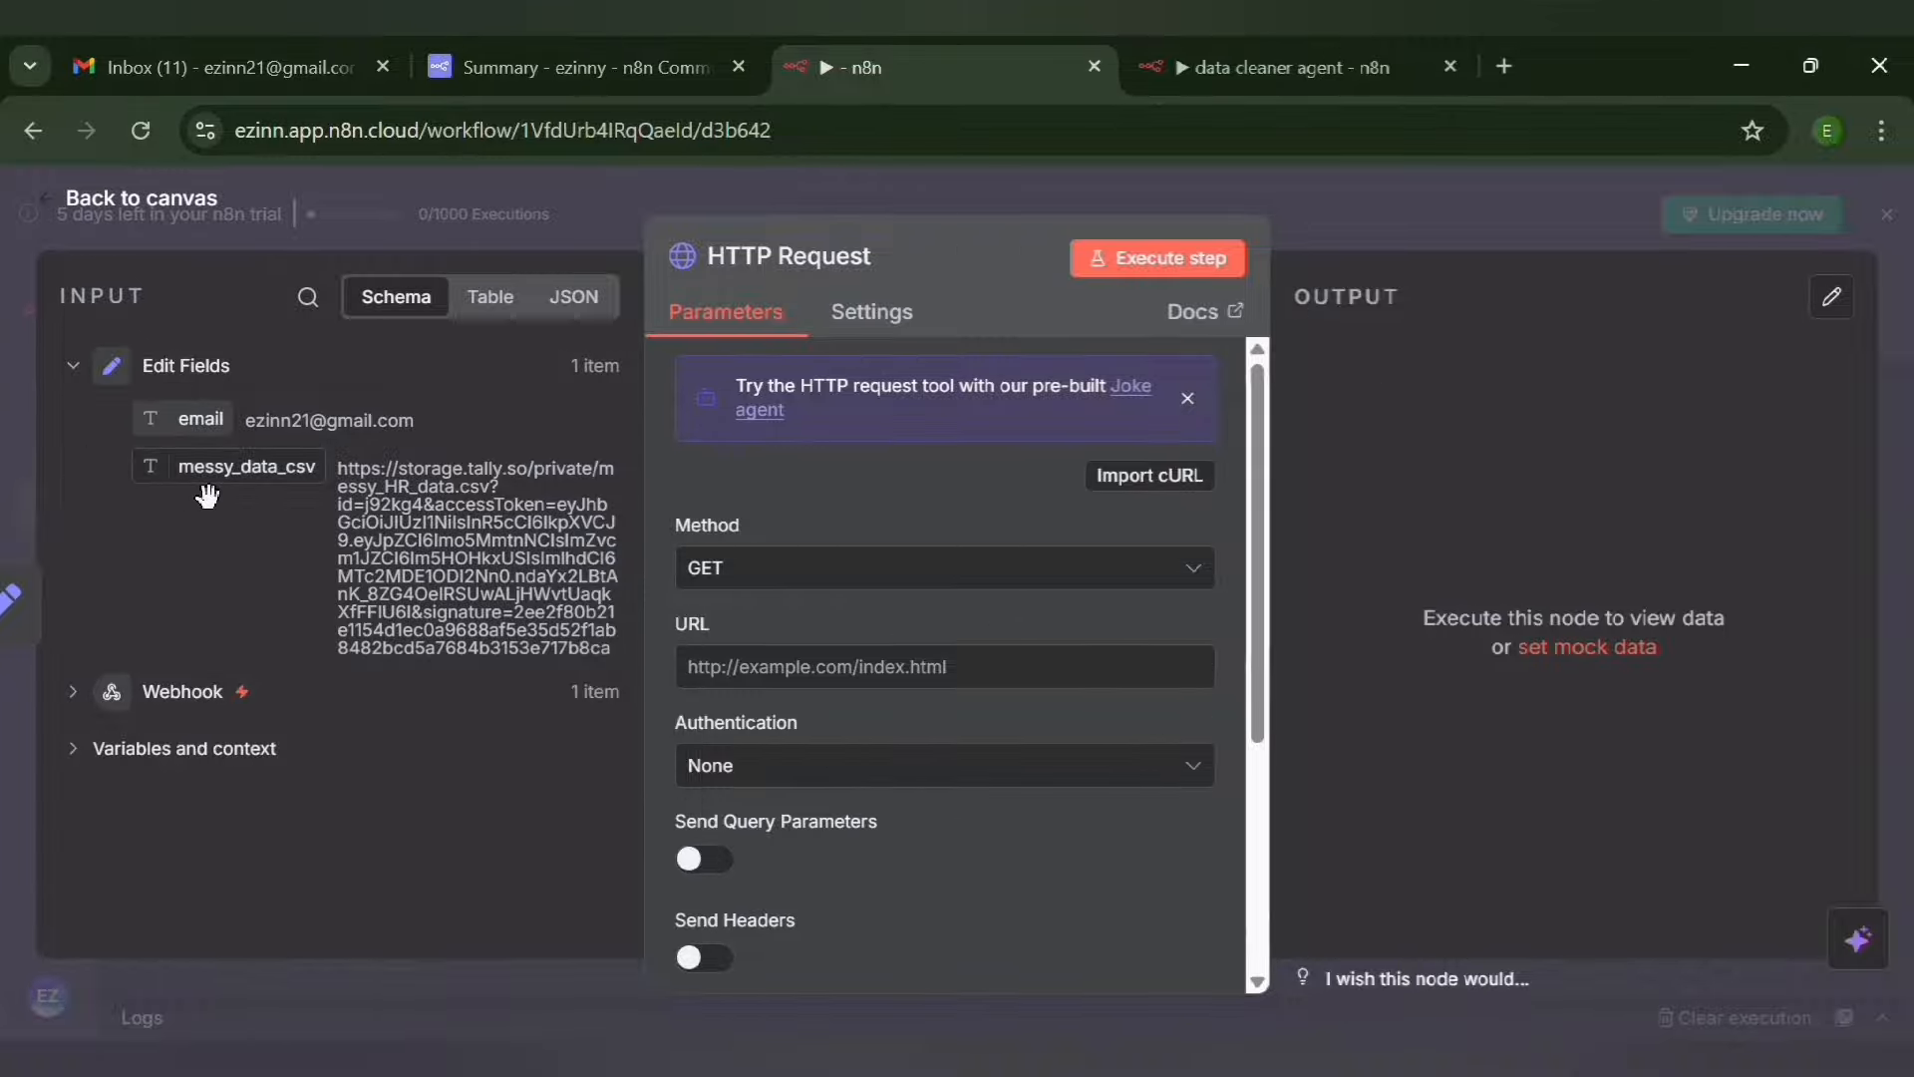
drag(208, 495, 755, 686)
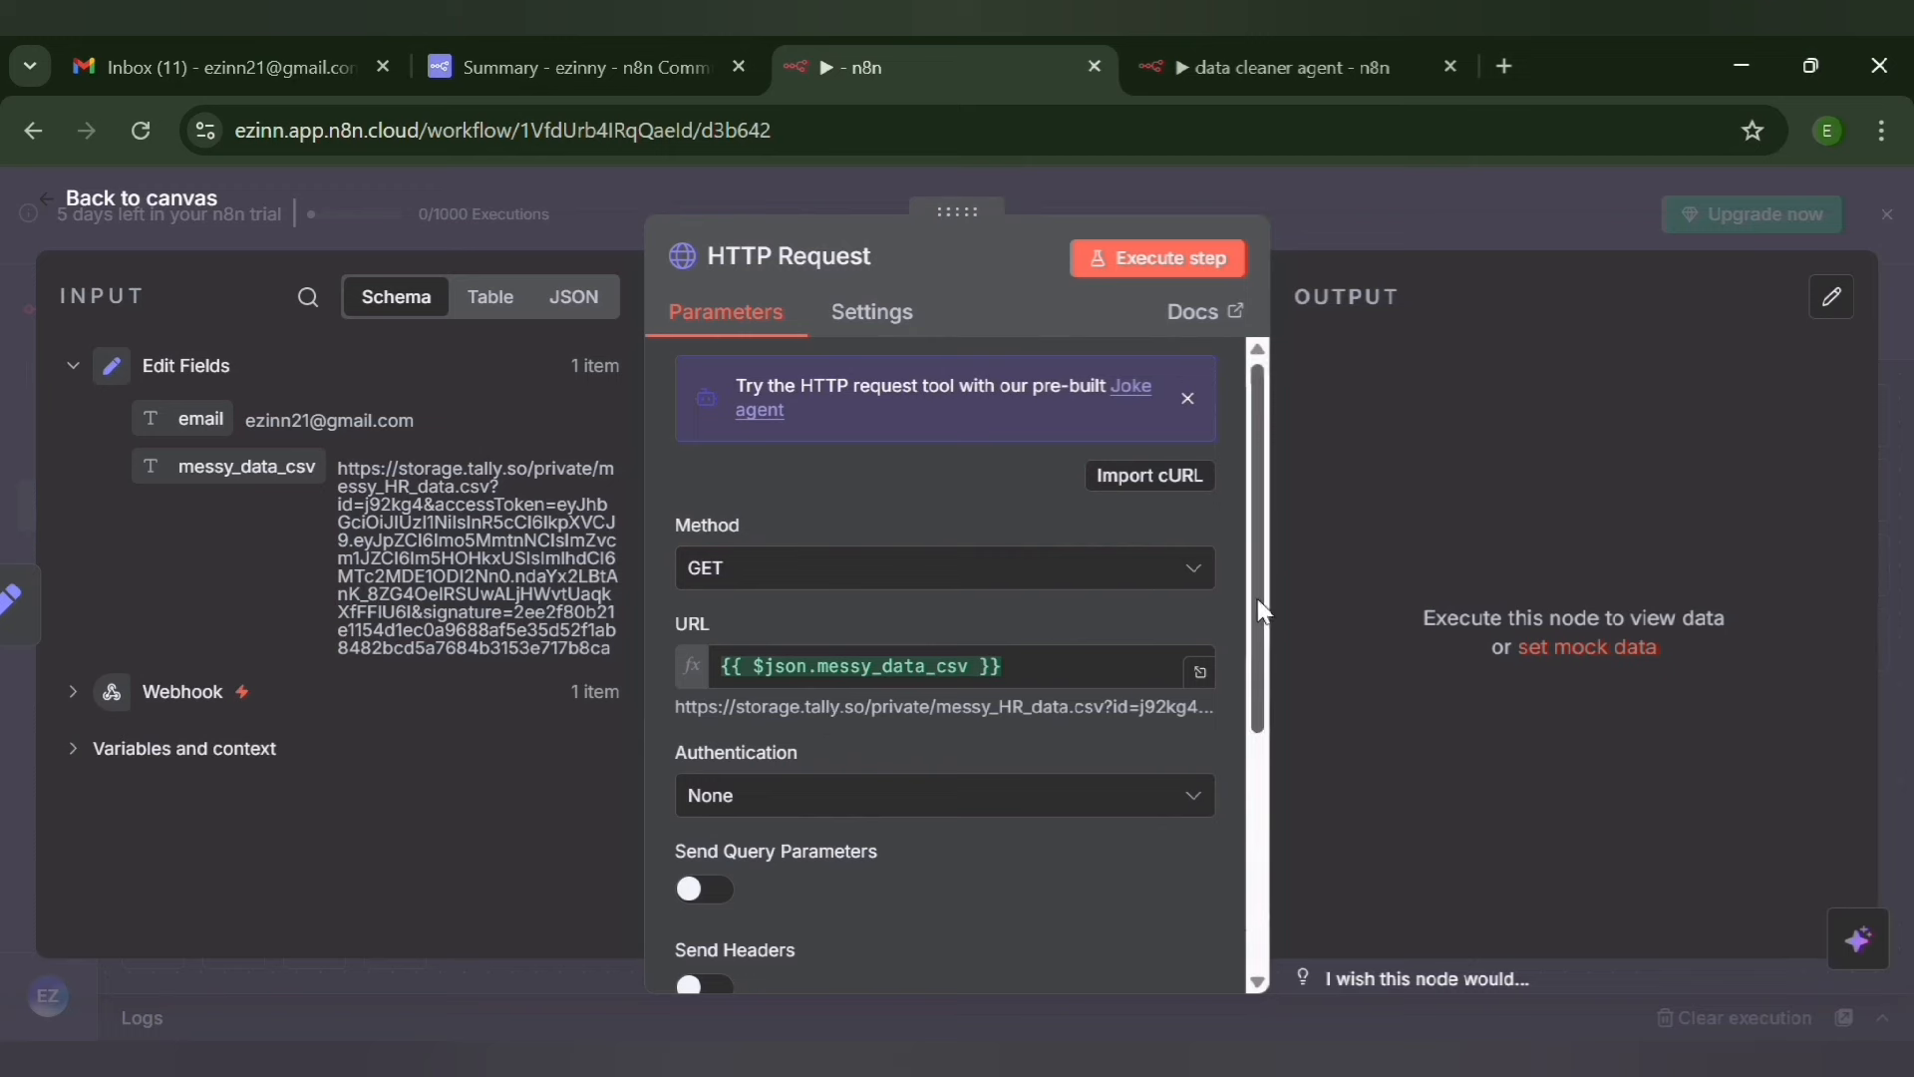
Add the Response option to the HTTP Request node and set its Response Format to File
drag(1262, 610, 1343, 879)
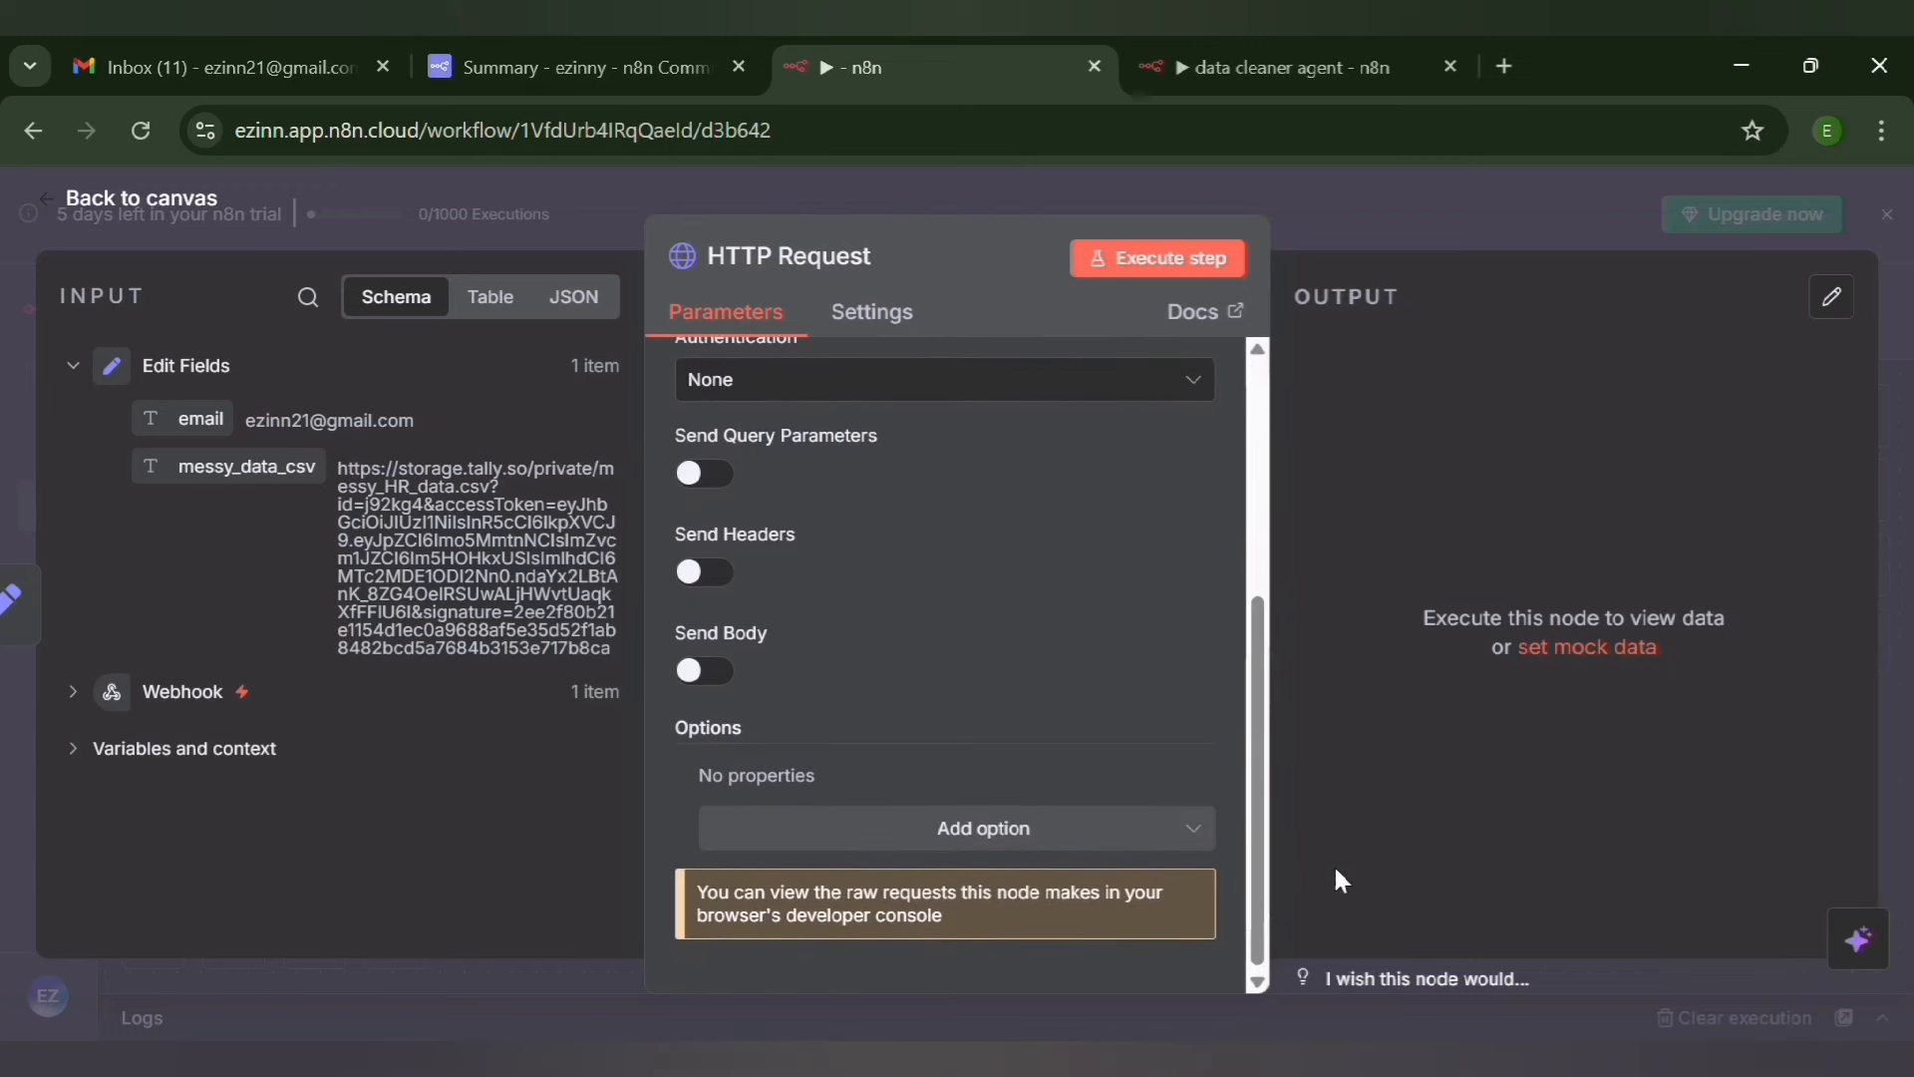
click(1030, 822)
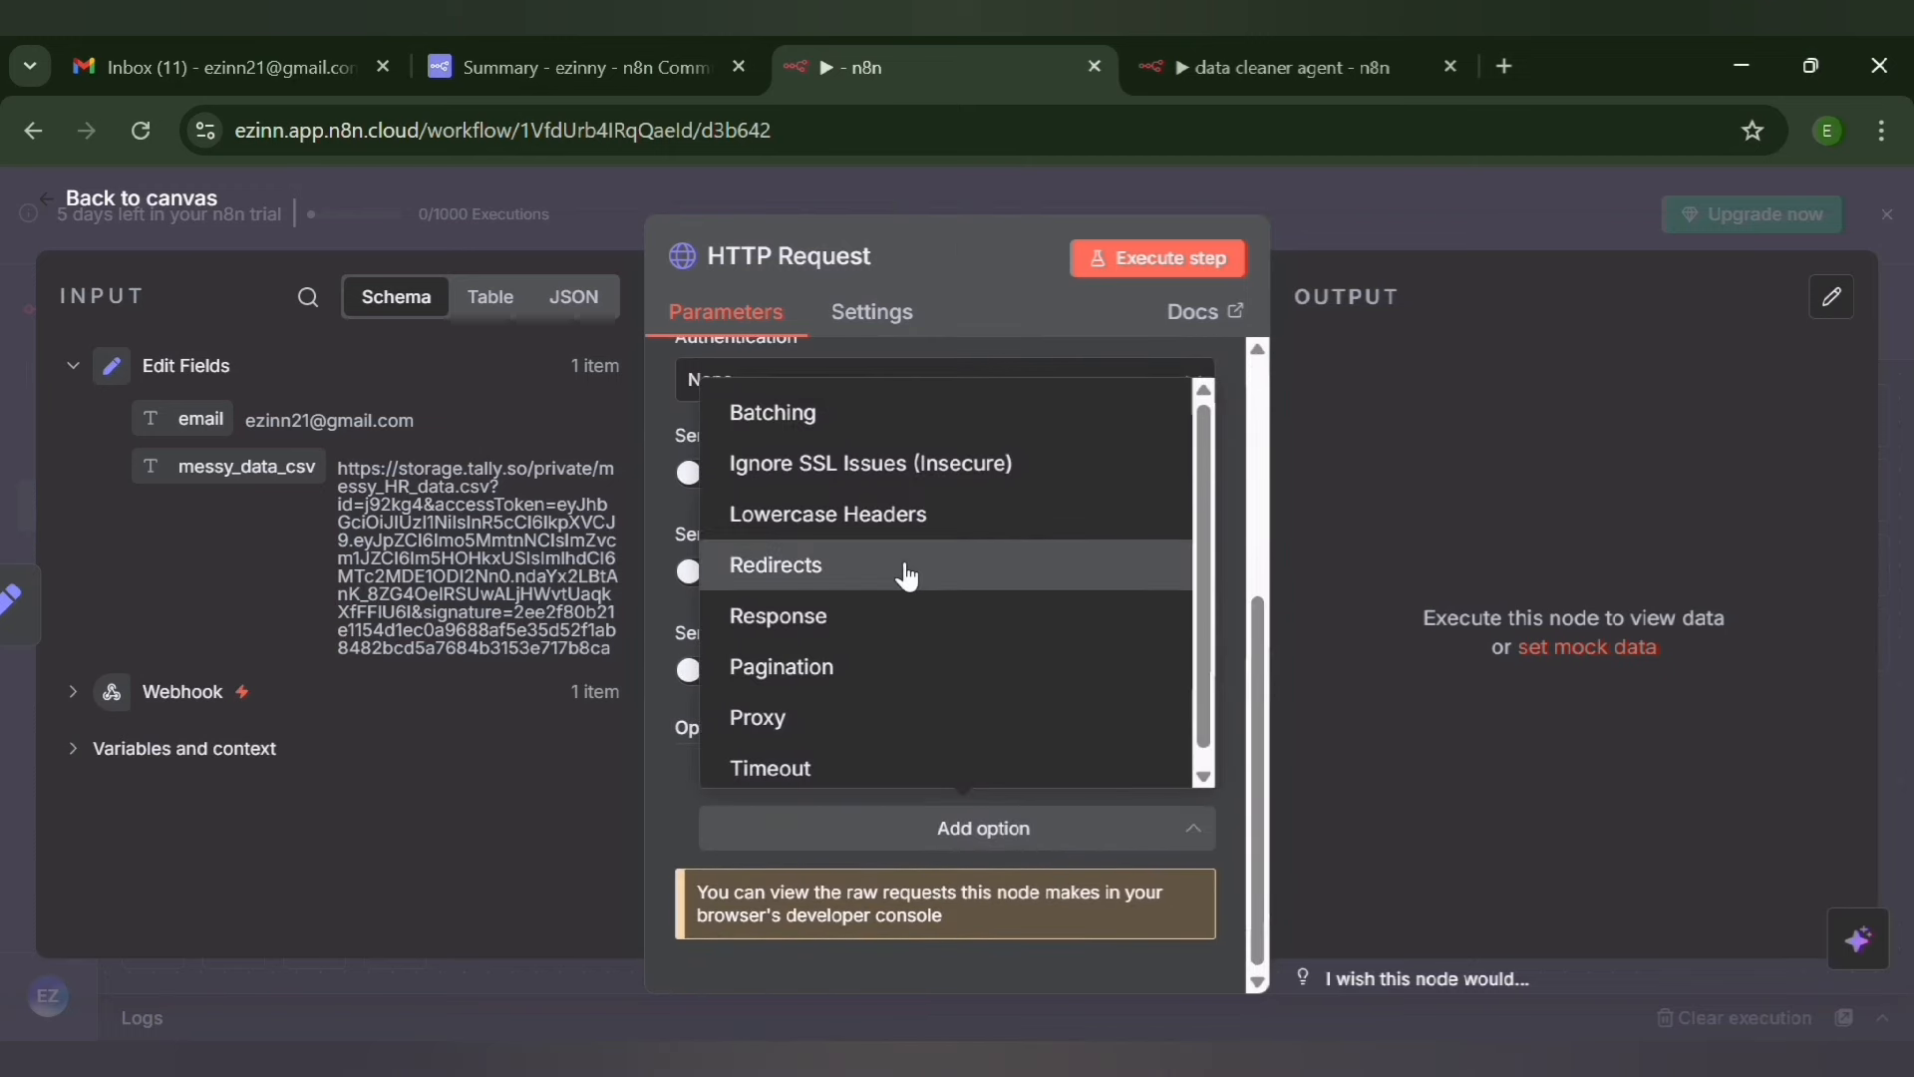
click(971, 616)
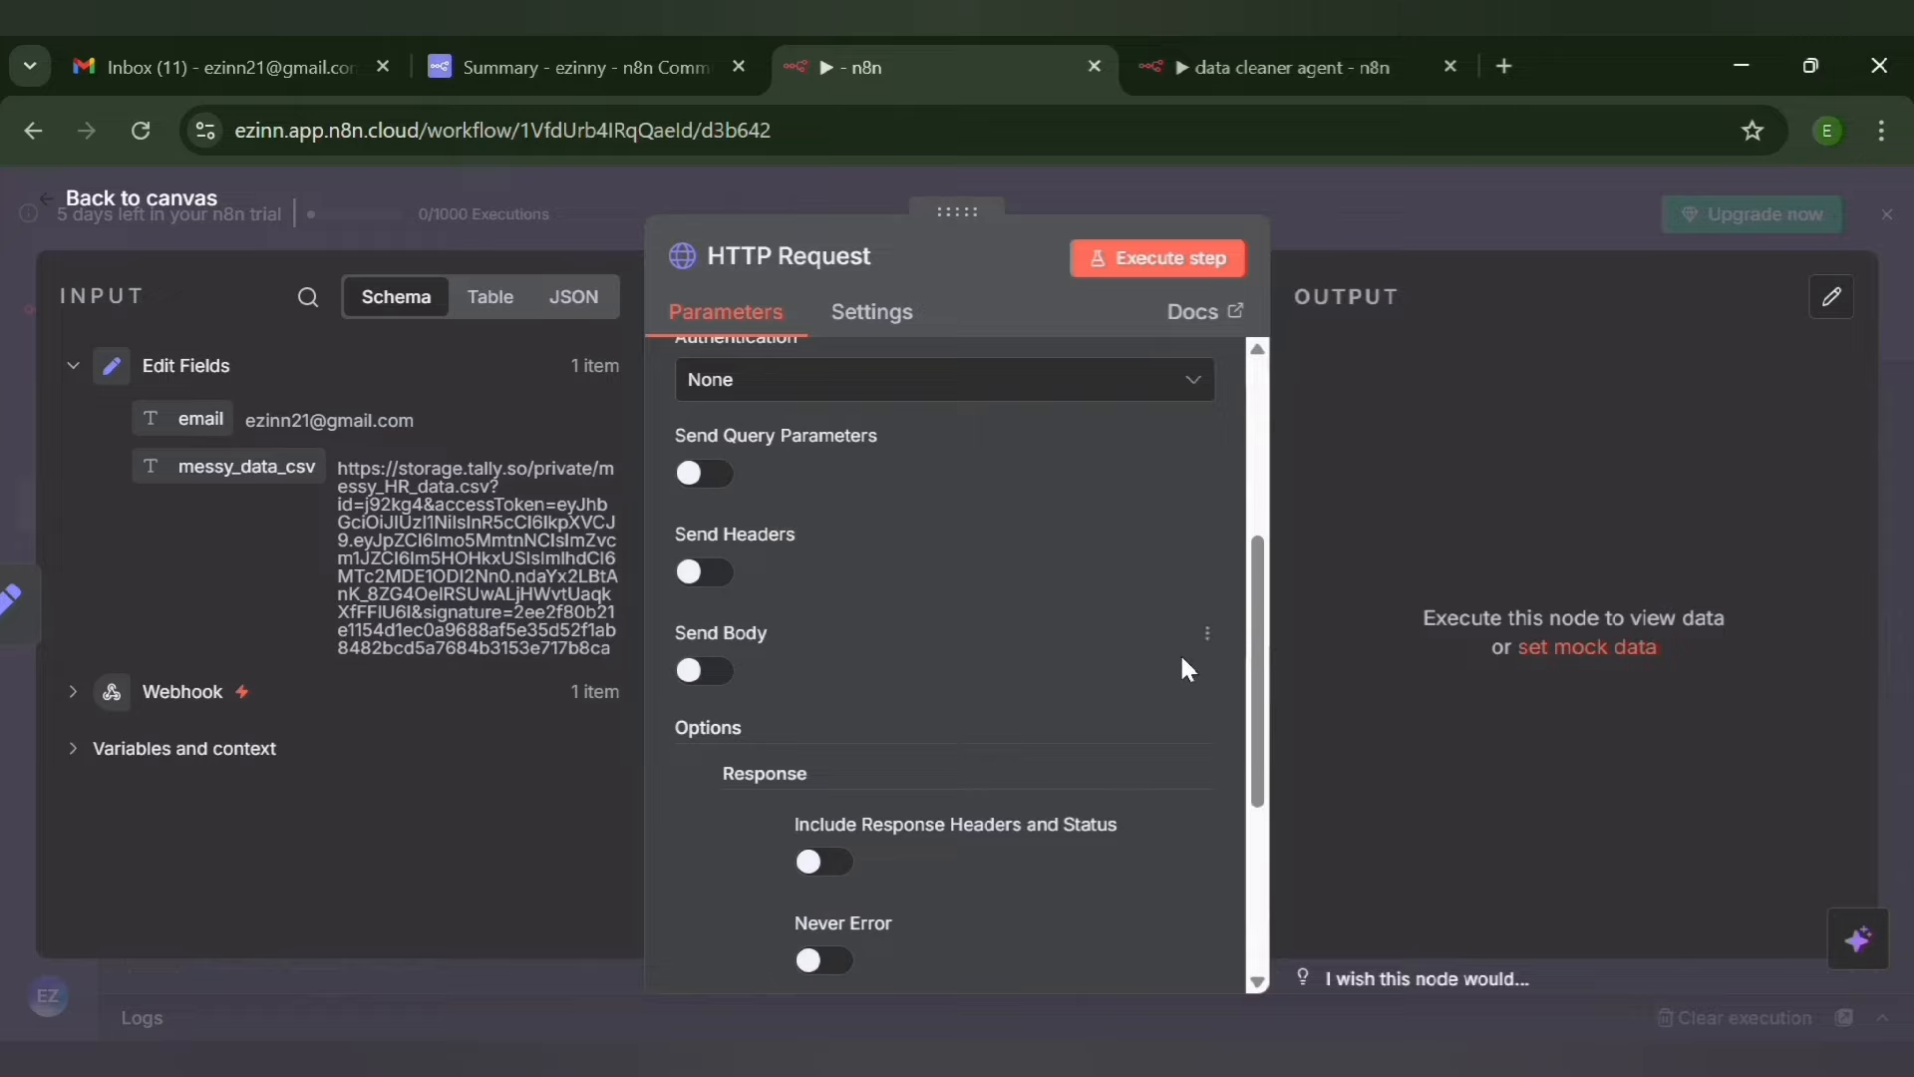
drag(1258, 697, 1272, 852)
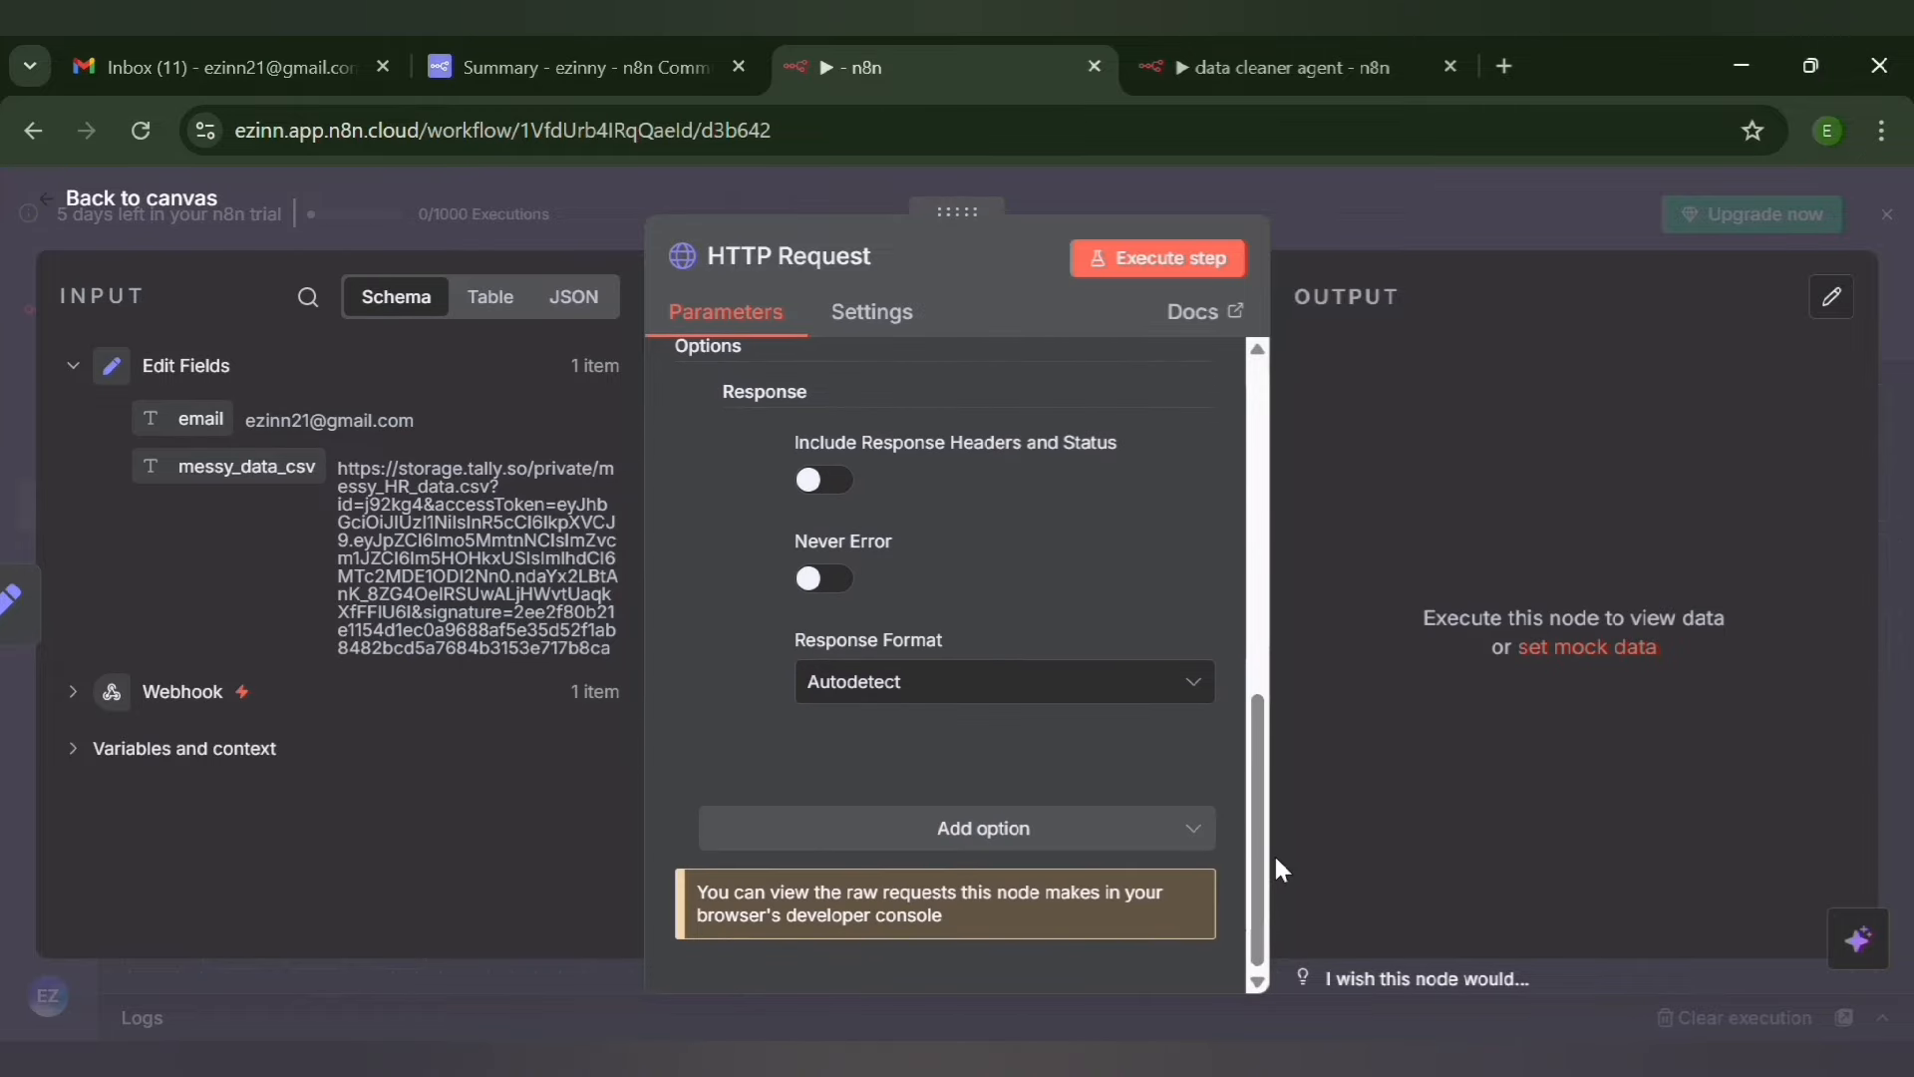
click(1077, 688)
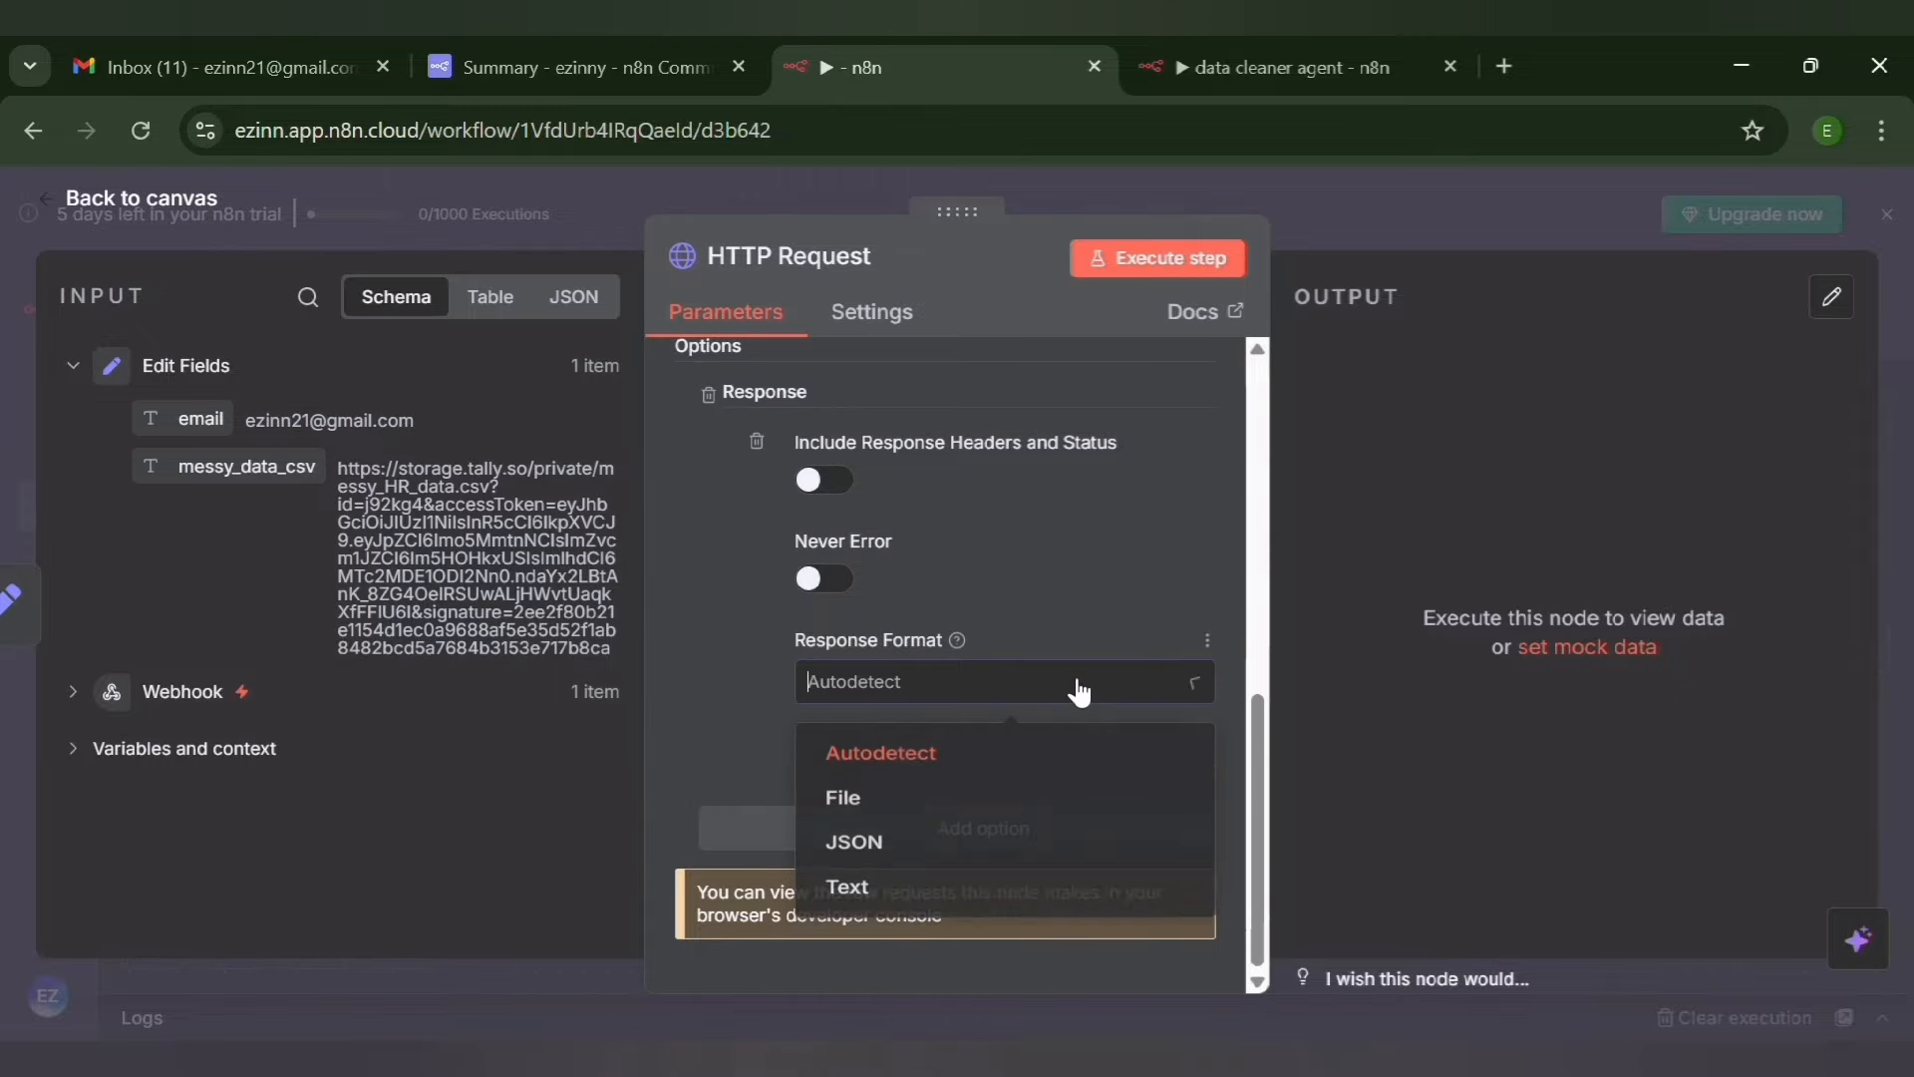
click(973, 815)
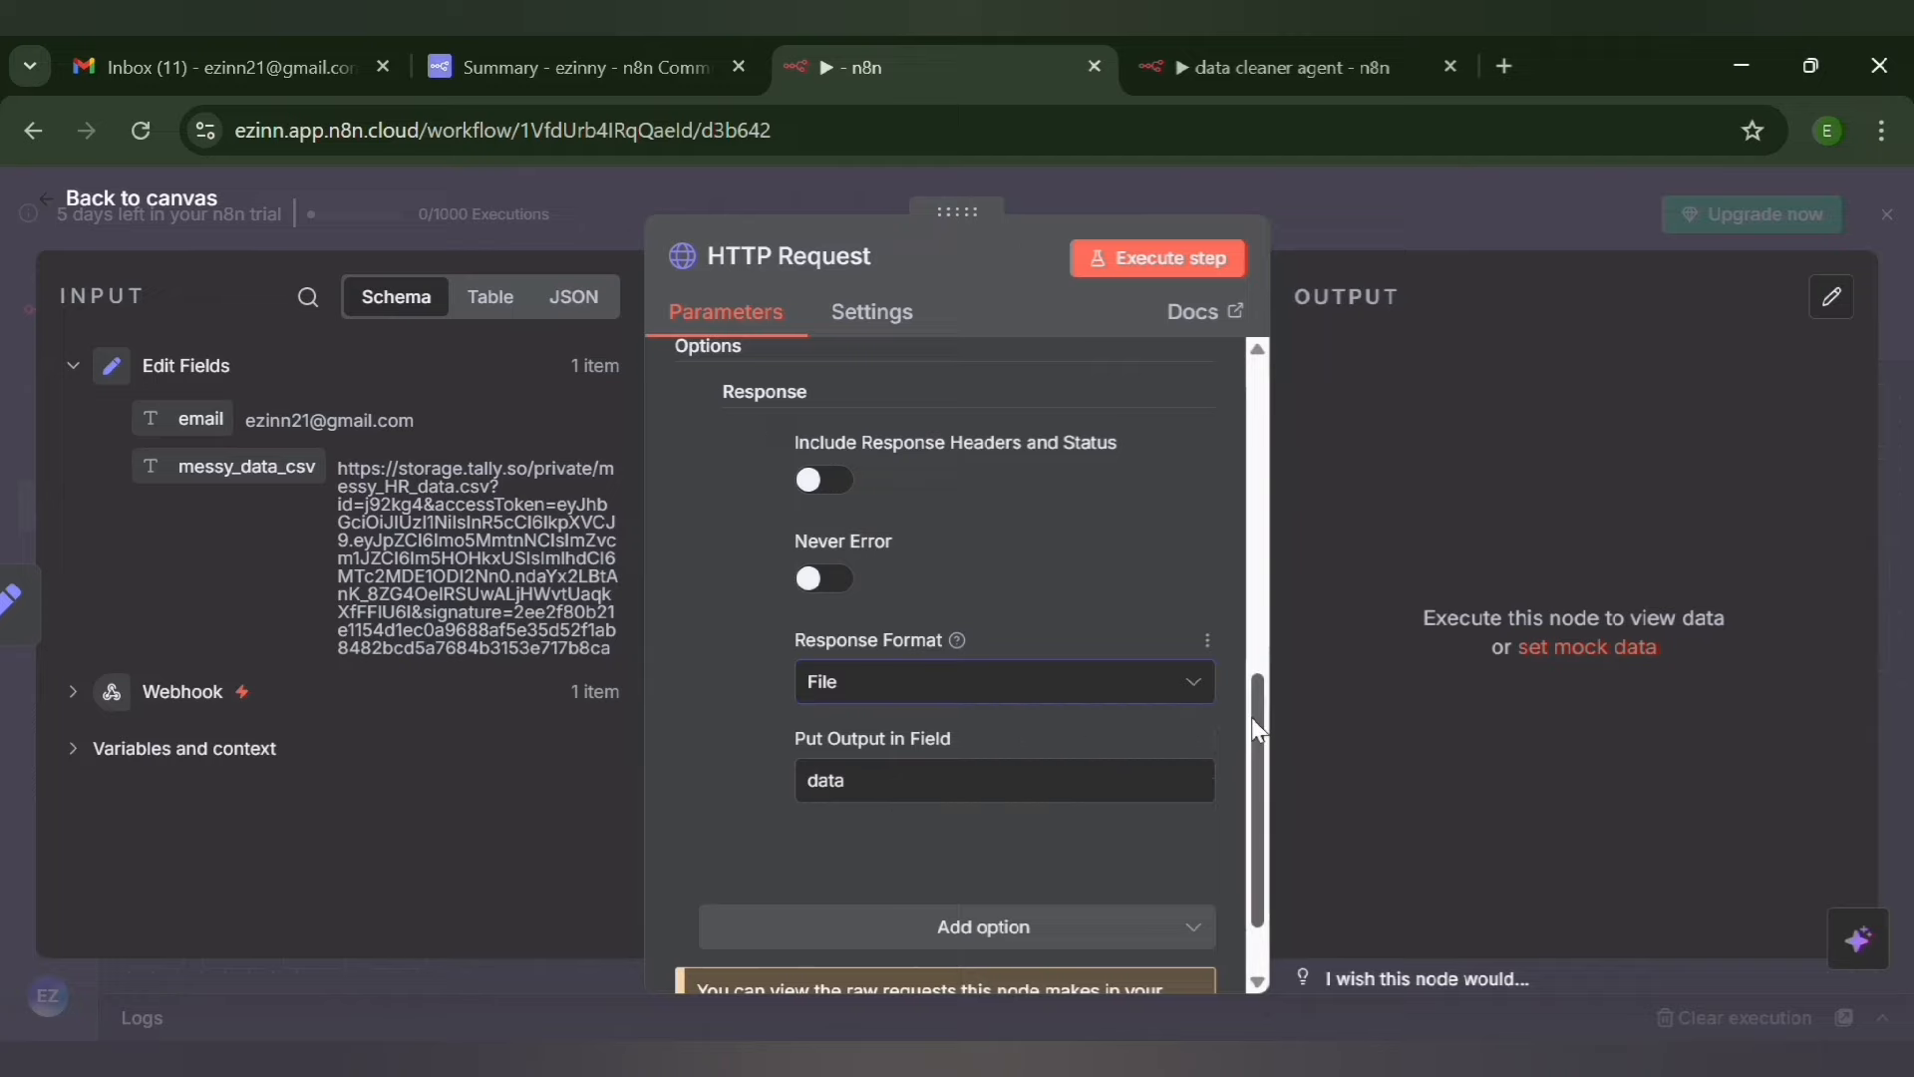
Execute the HTTP Request node, check its binary file output, and save the workflow from the canvas
drag(1260, 733, 1243, 399)
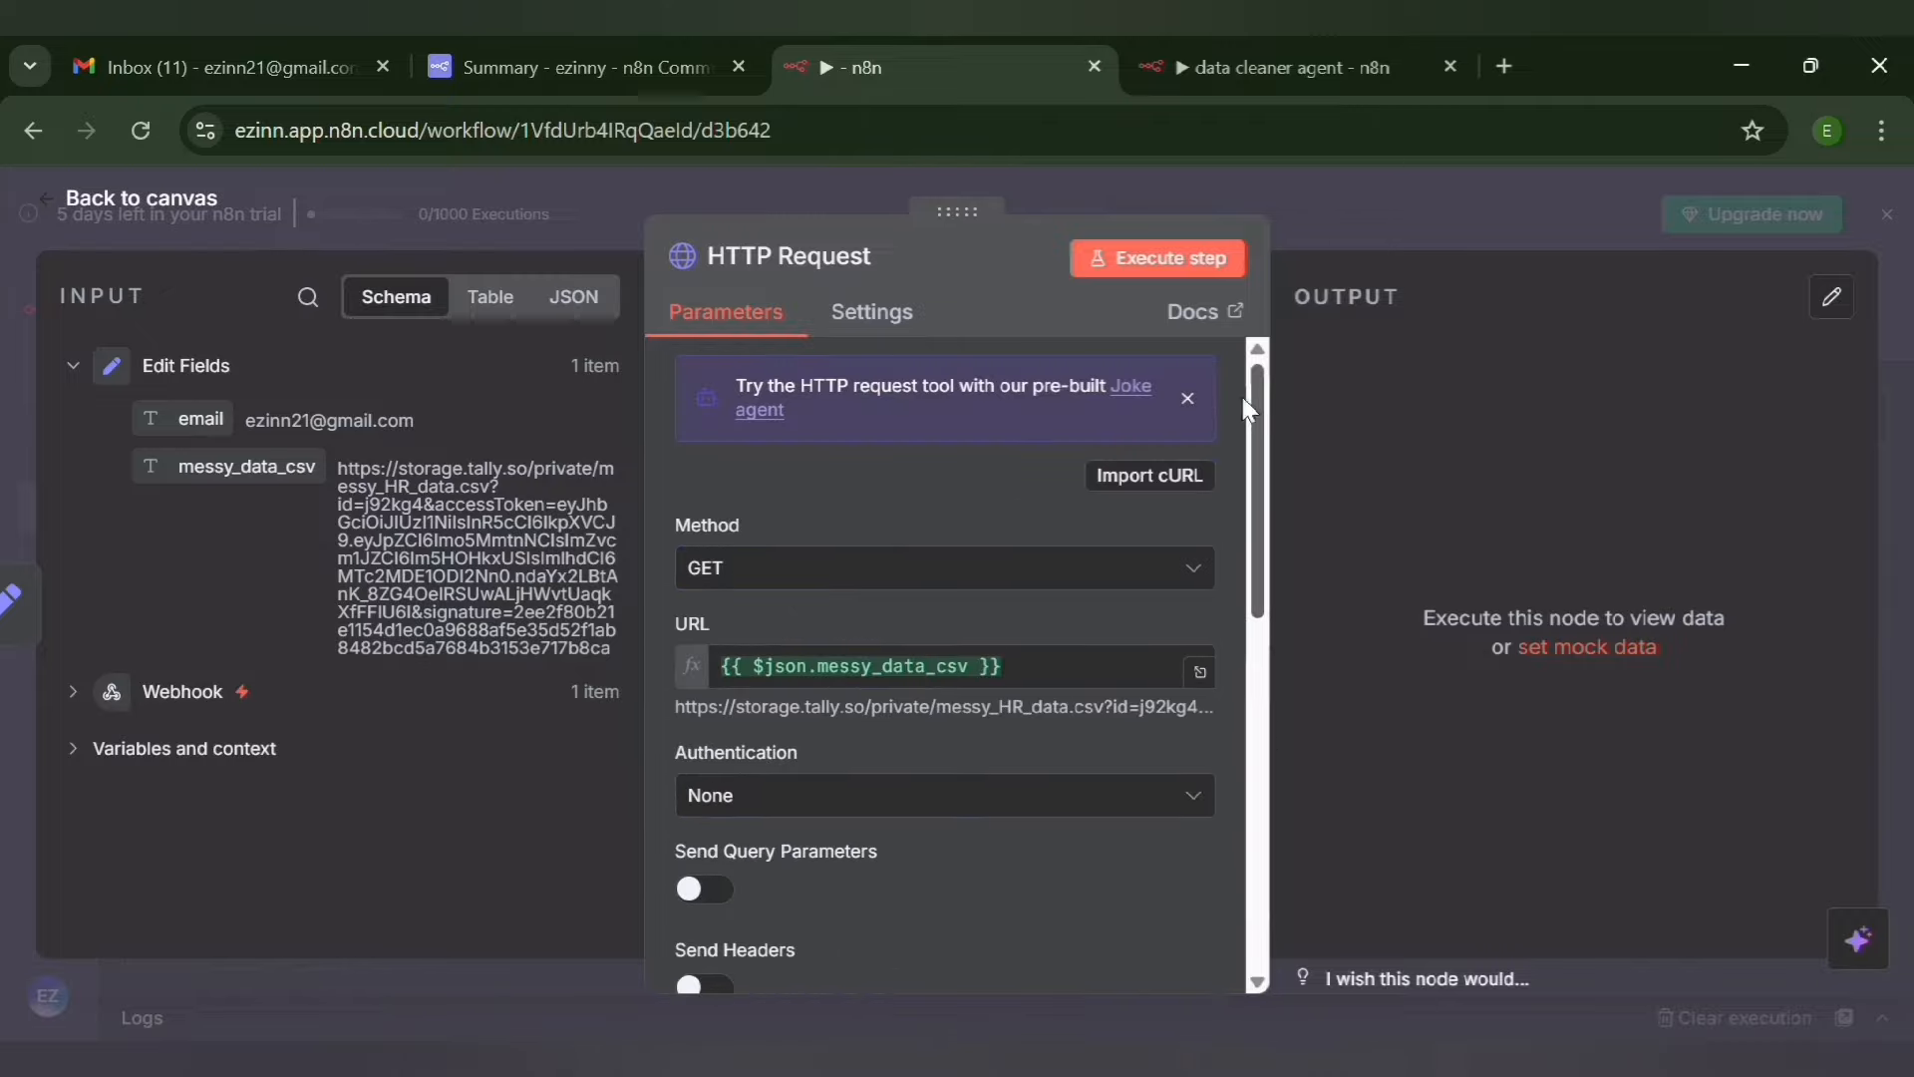
click(1151, 259)
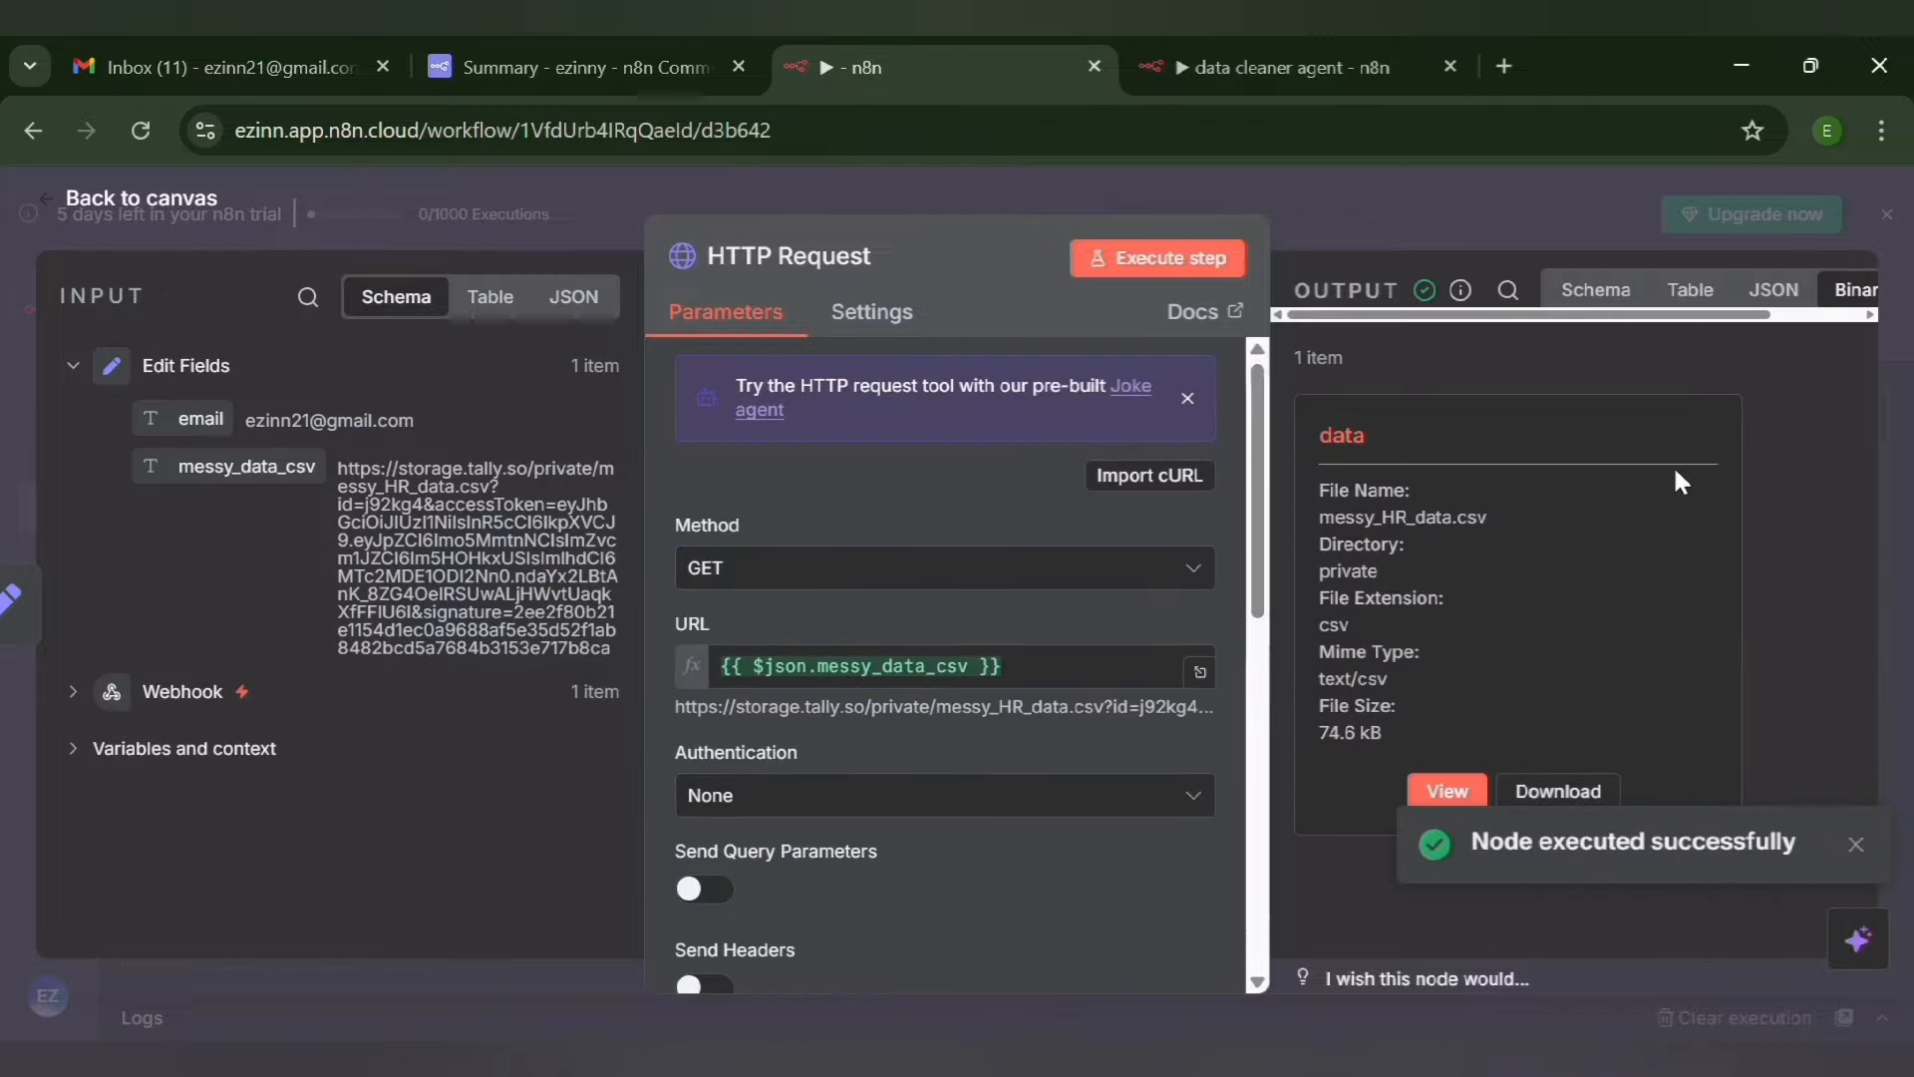
click(1868, 315)
click(1869, 315)
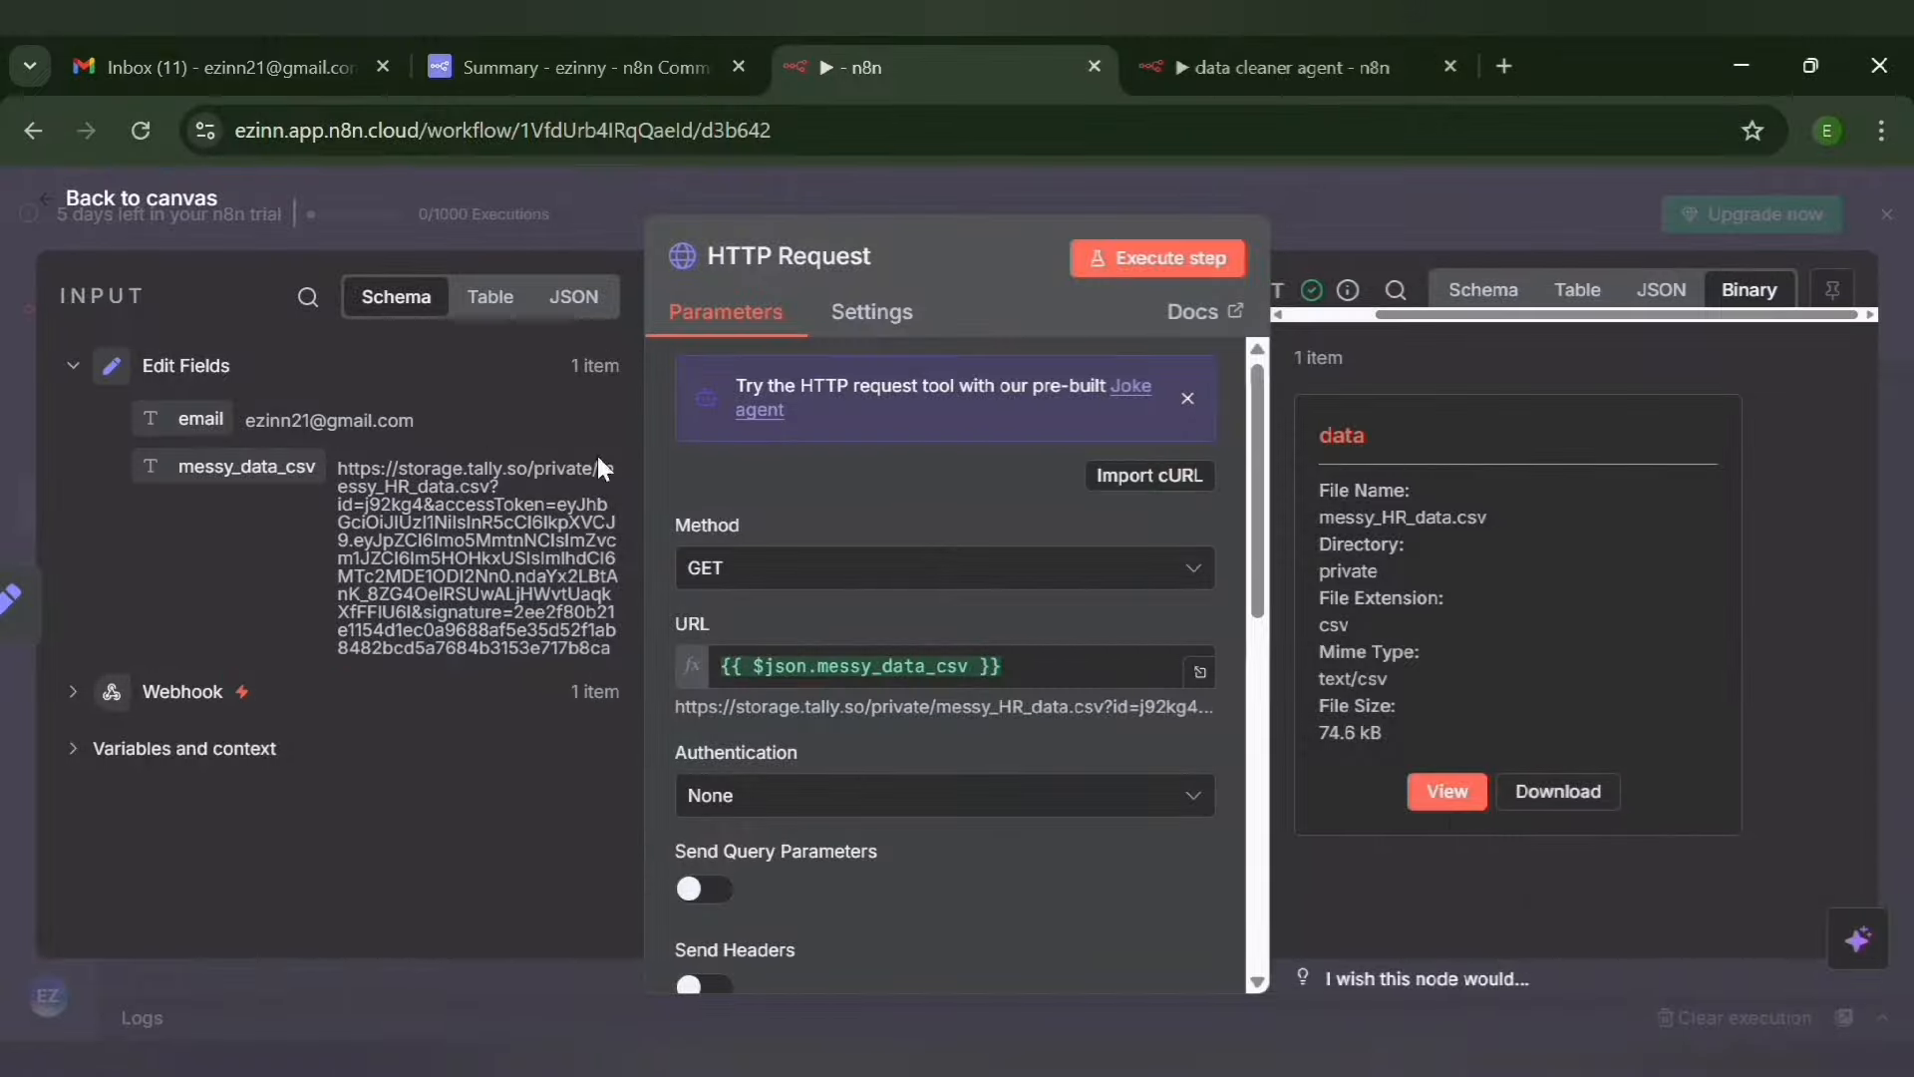
click(50, 199)
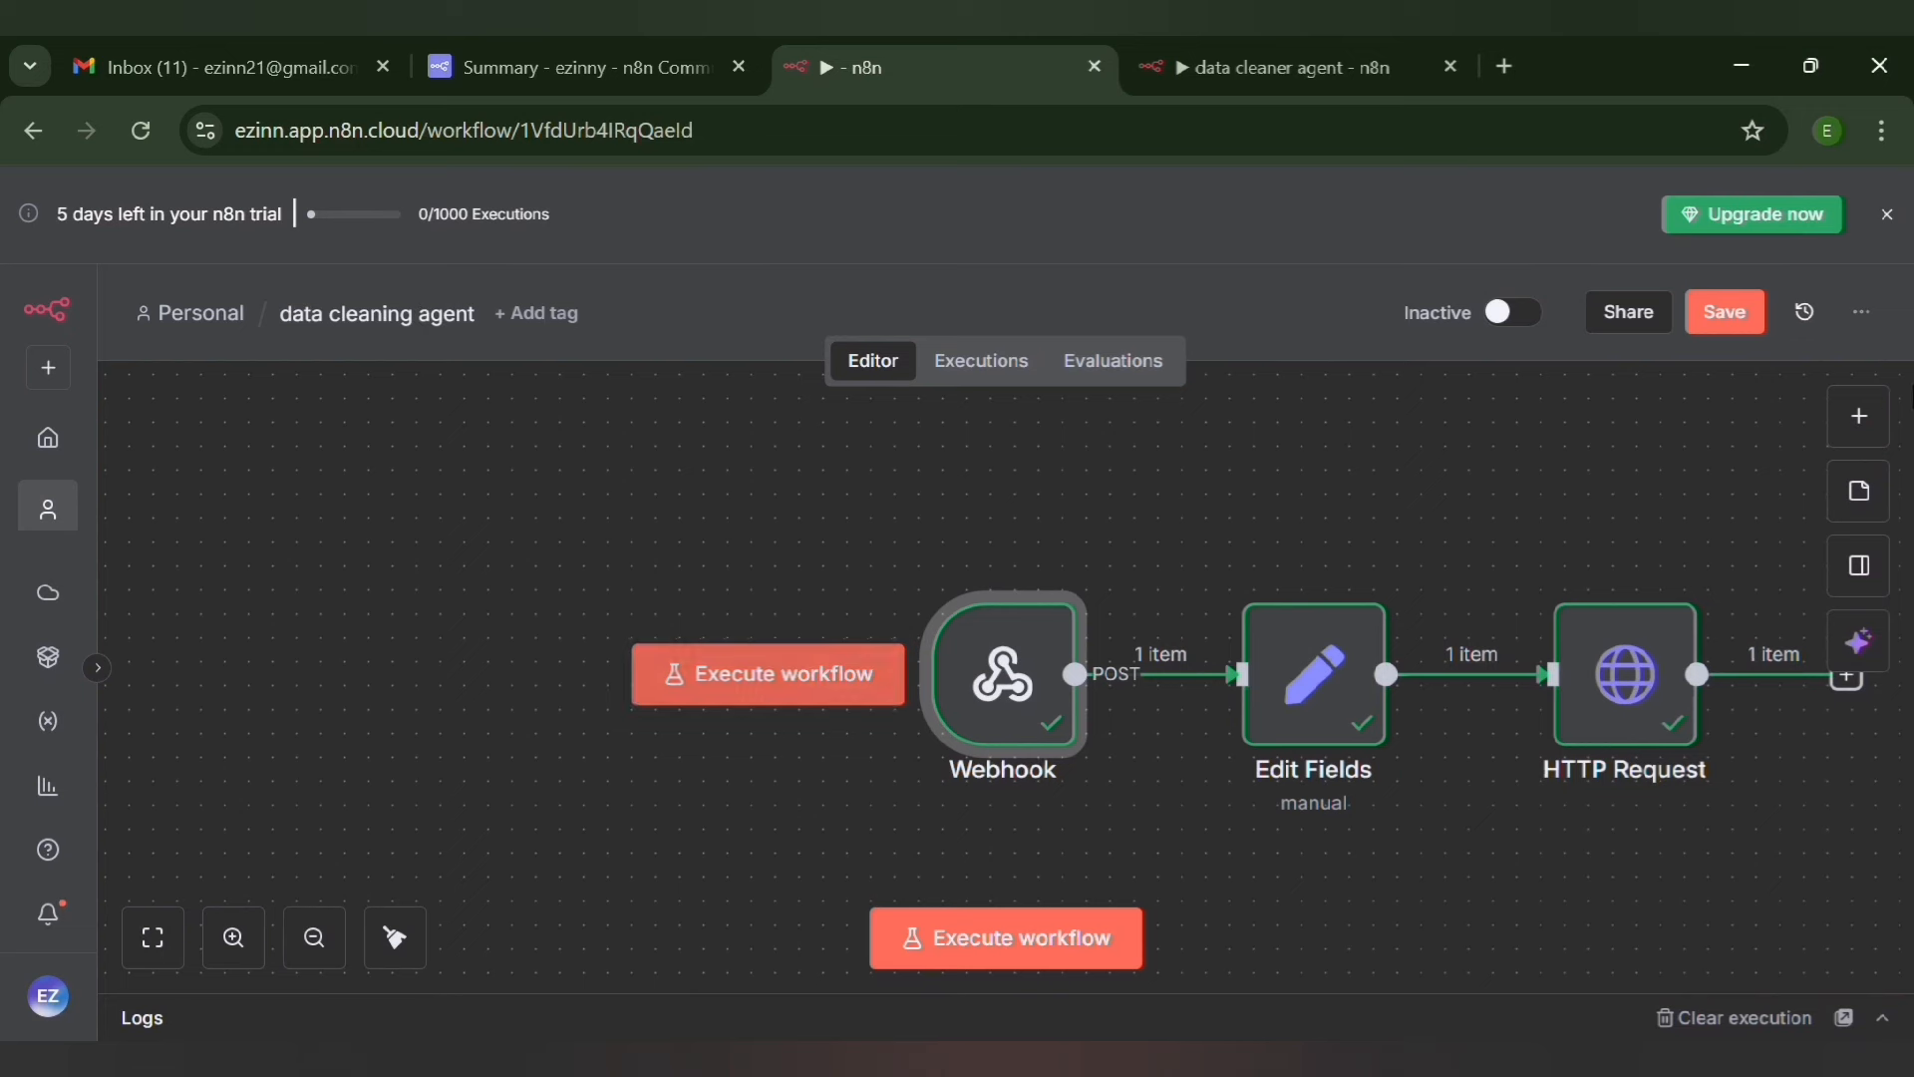
click(1734, 337)
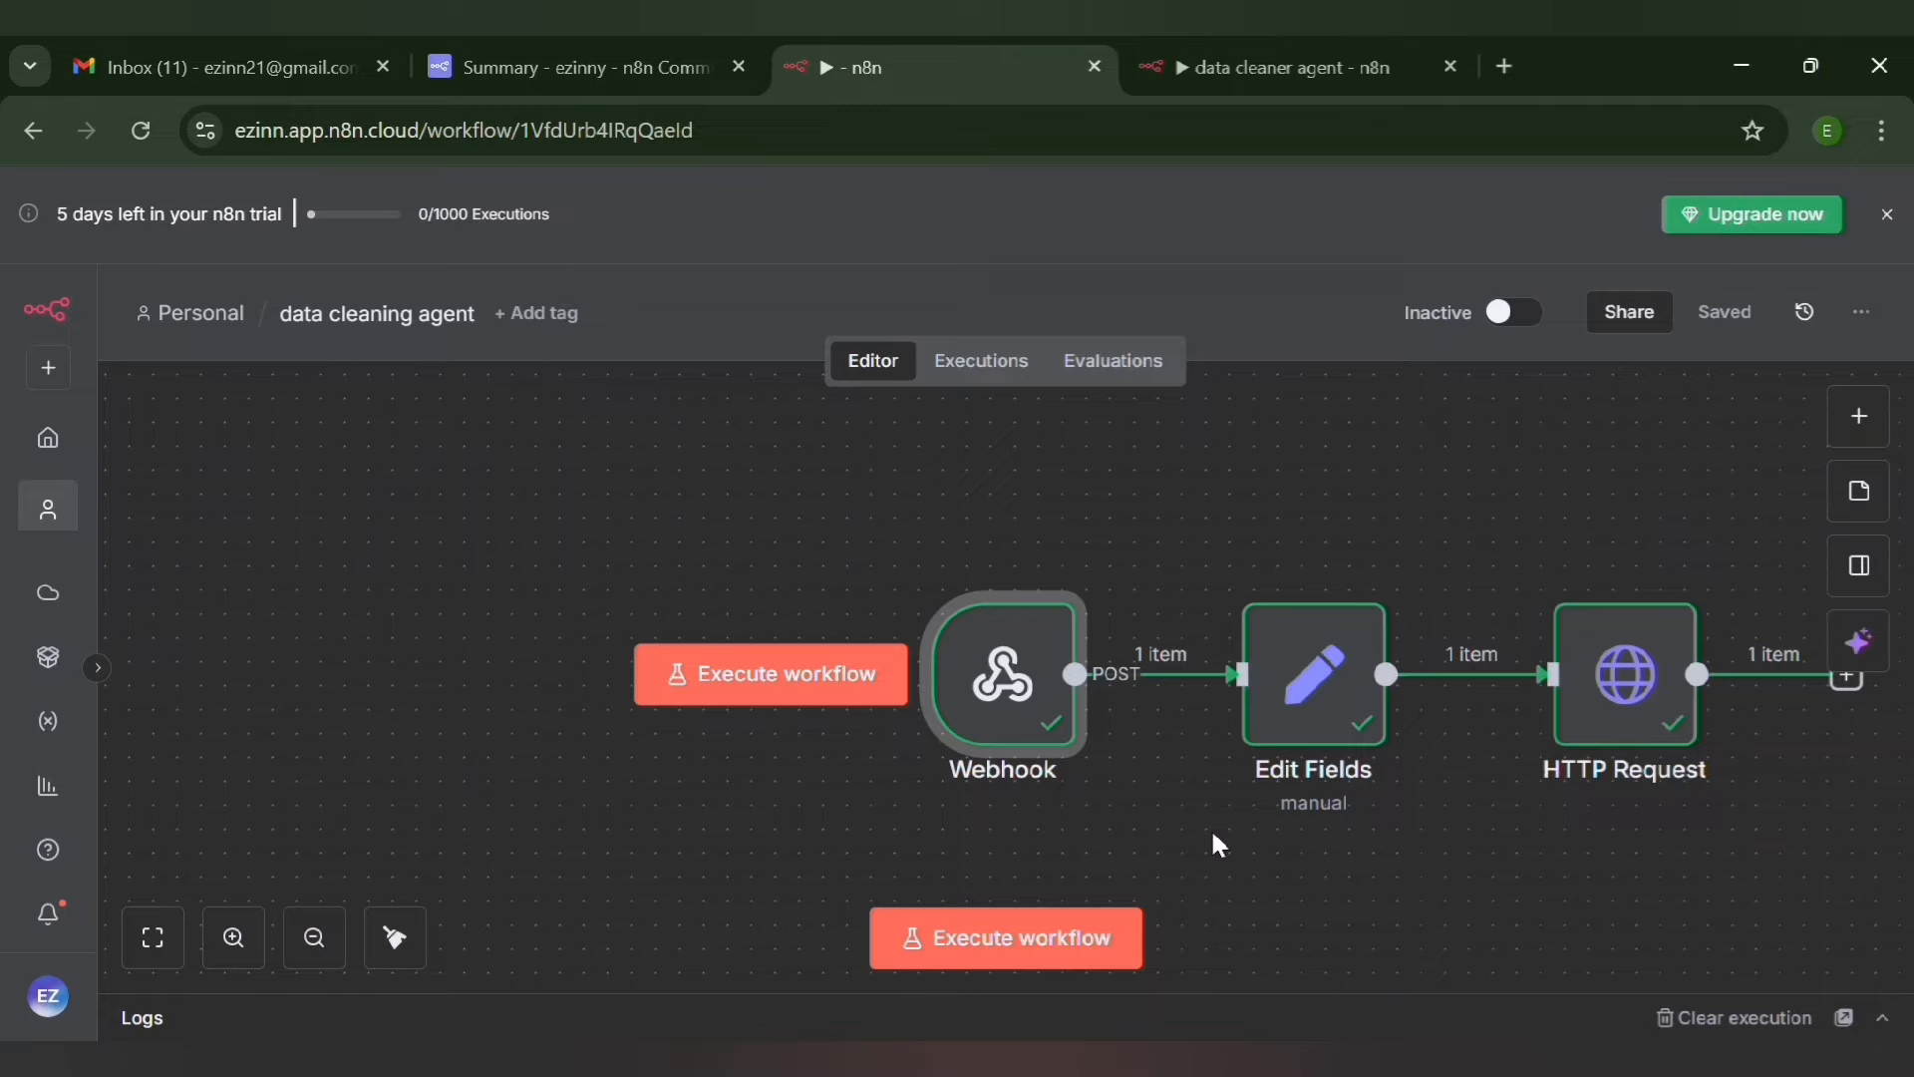
Add an Extract from File node after HTTP Request using the "Move file to base64 string" action, and return to the canvas
click(325, 945)
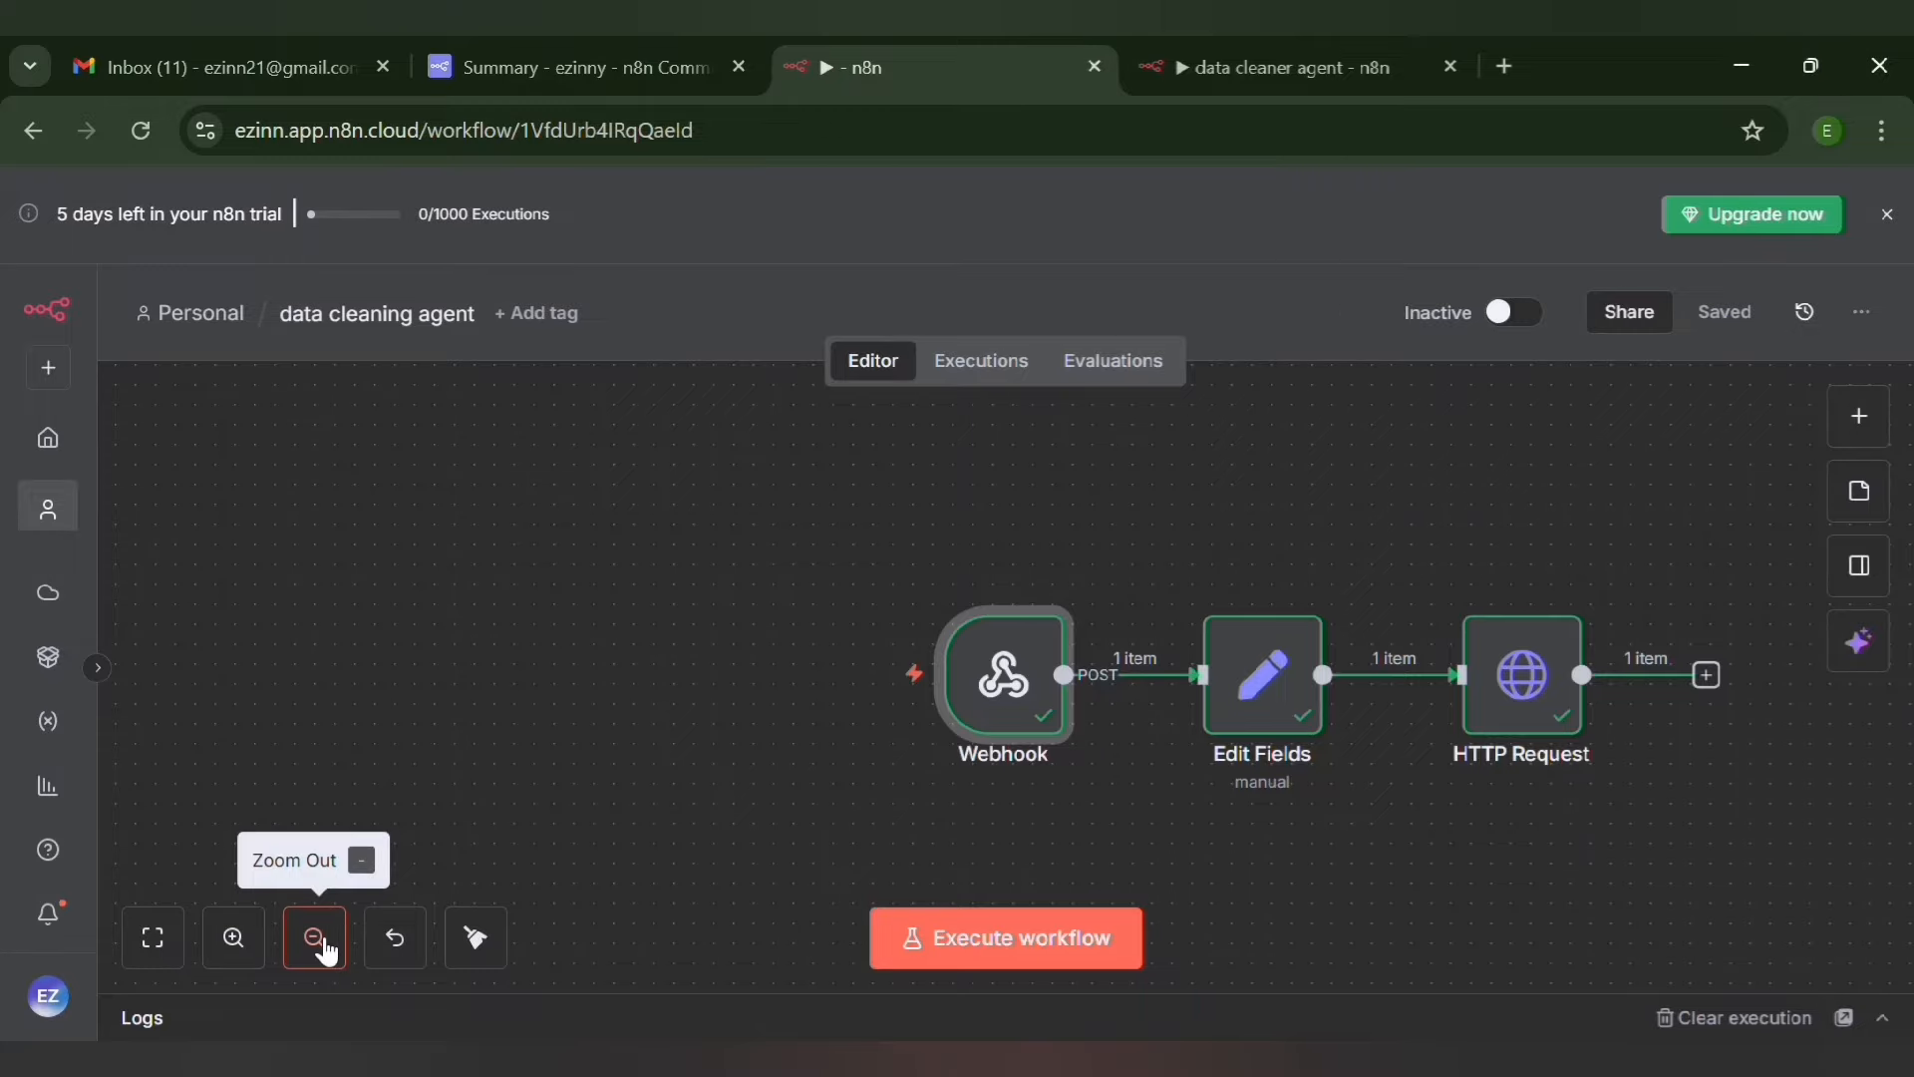
click(317, 942)
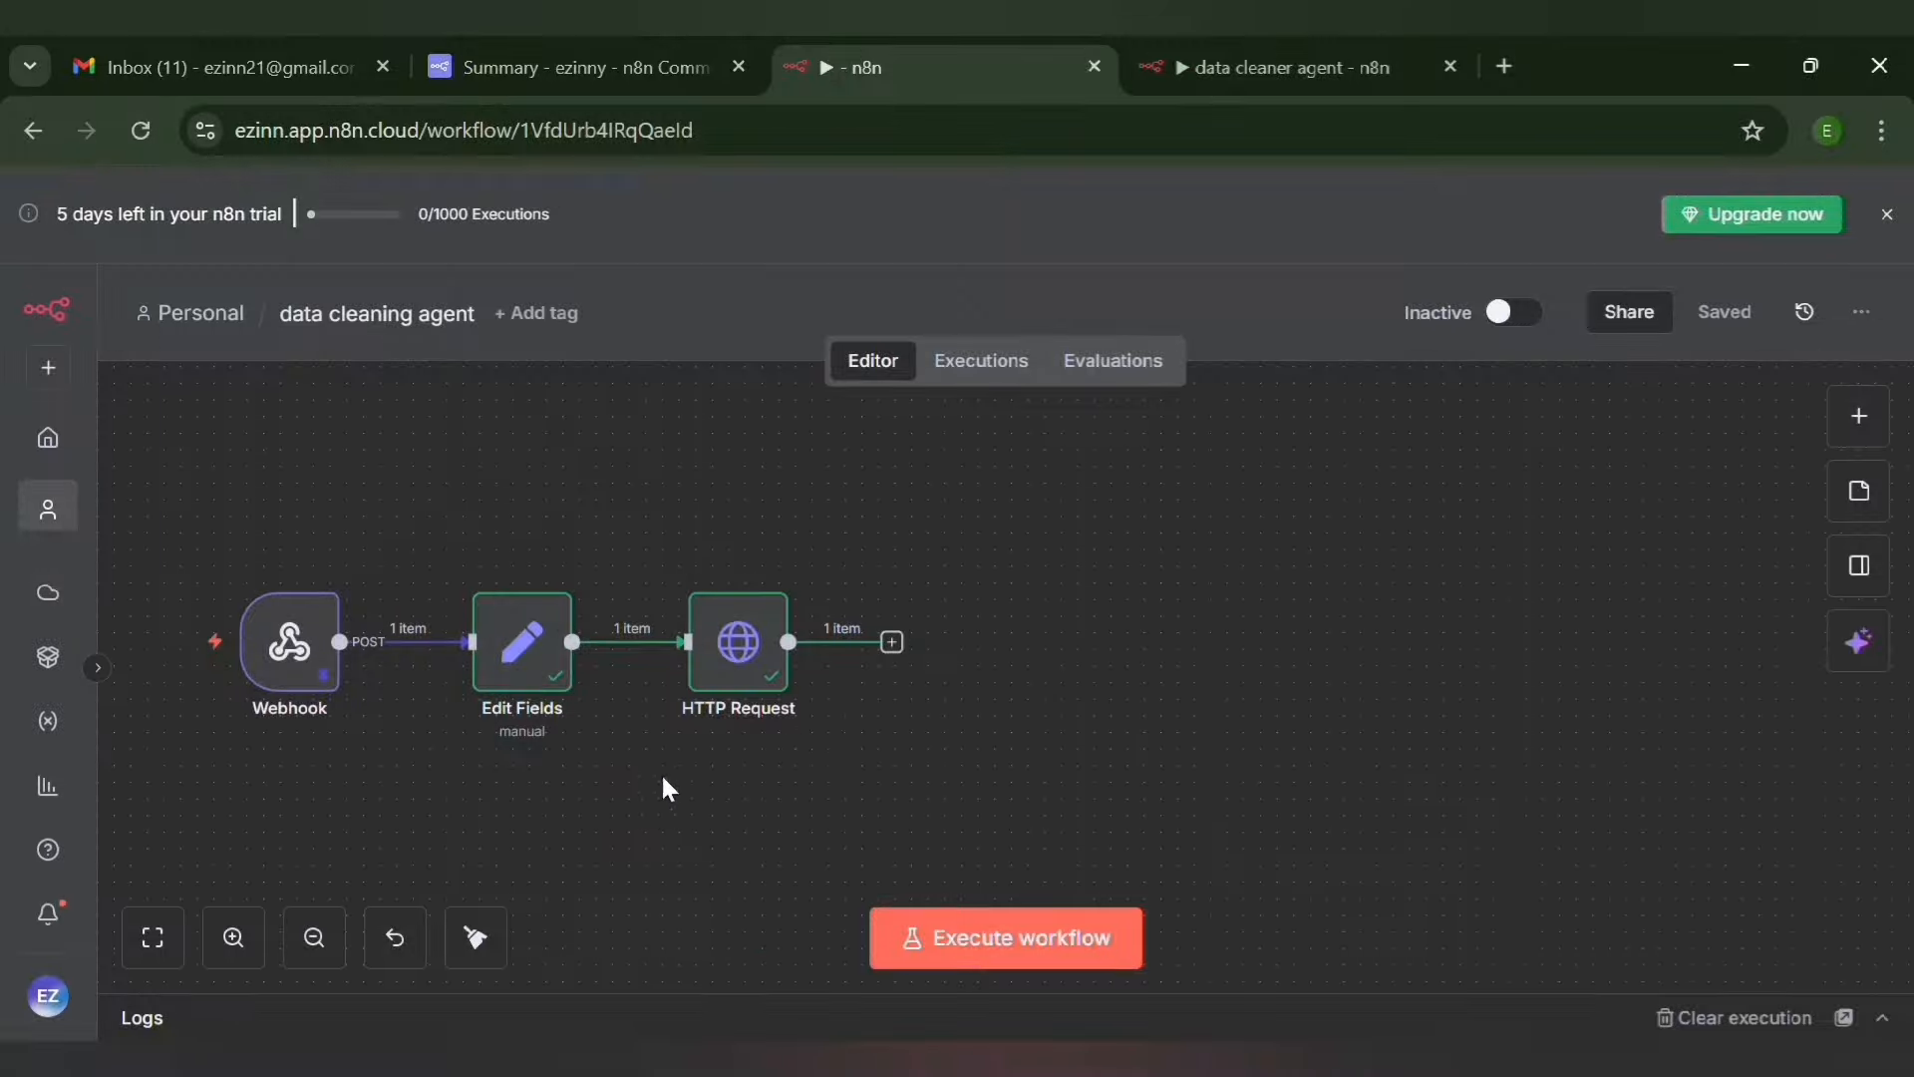
click(892, 643)
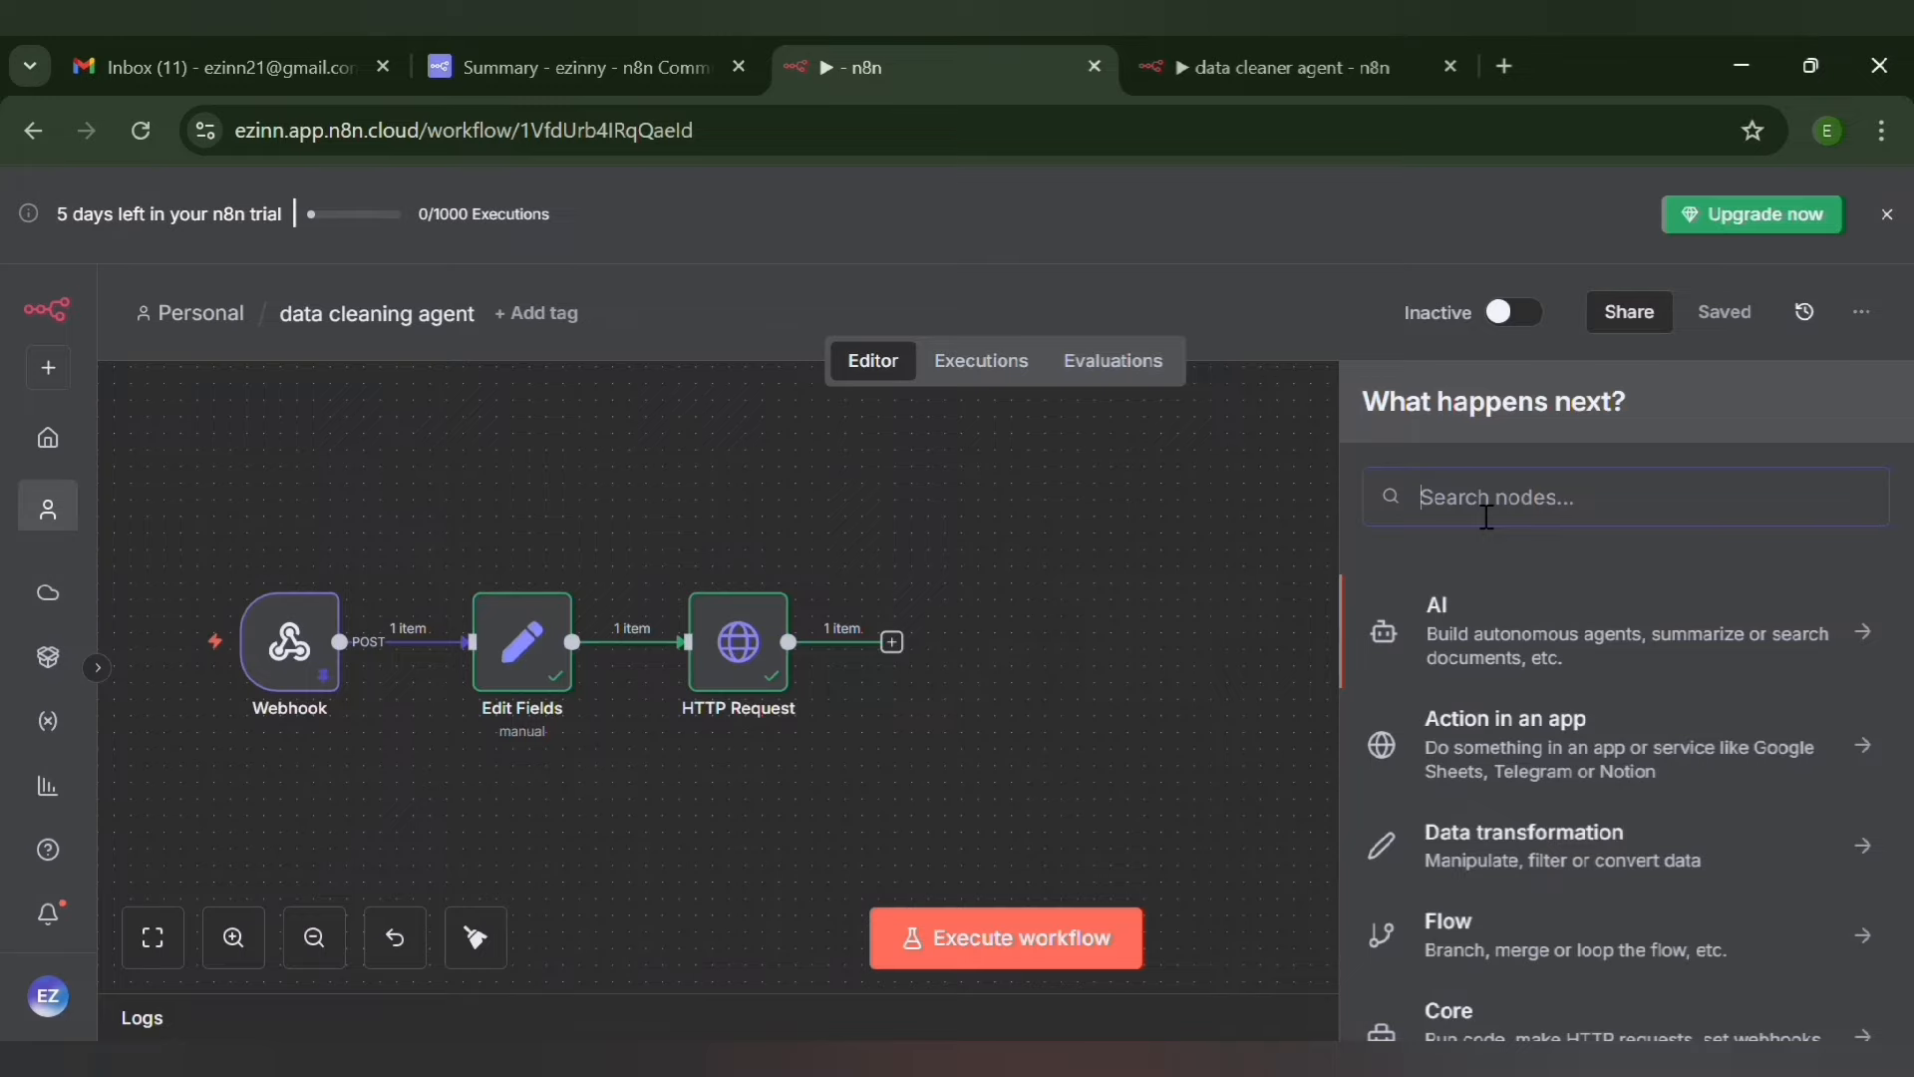
text(n)
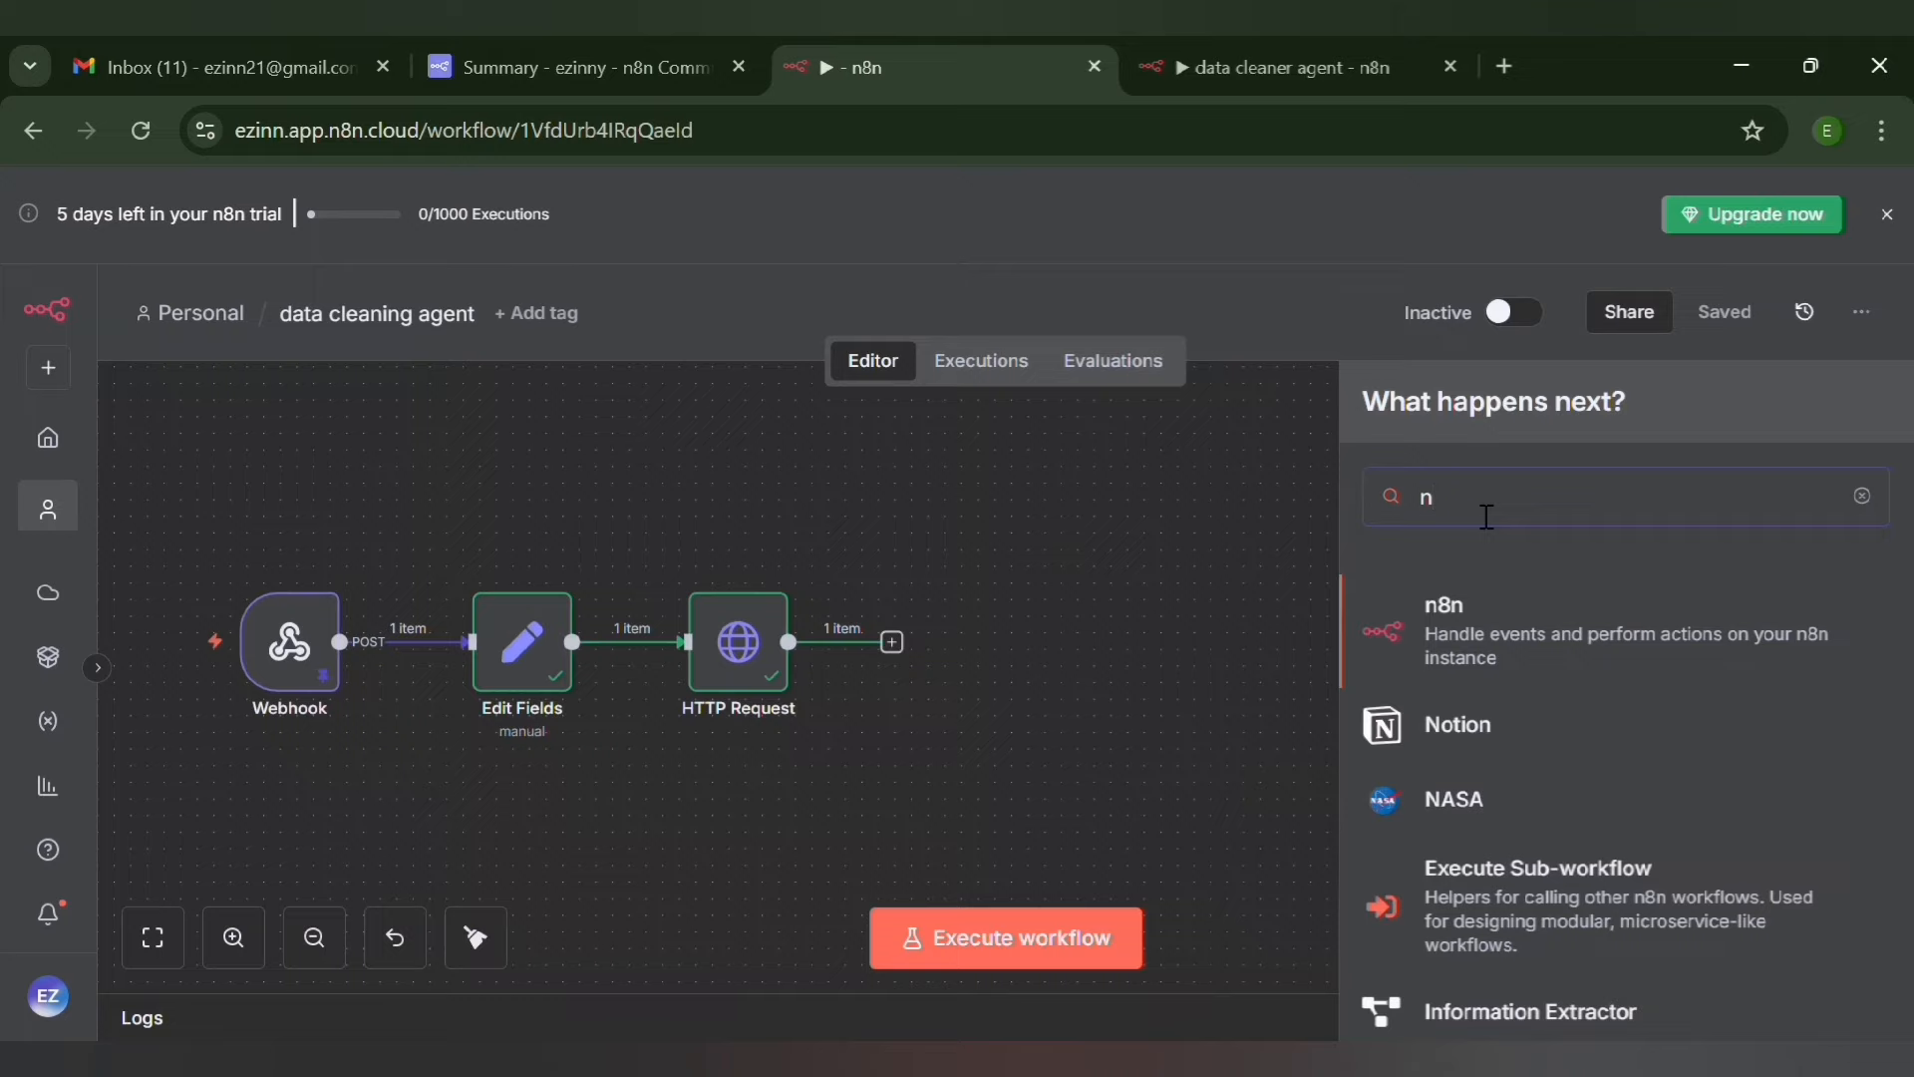
key(BackSpace)
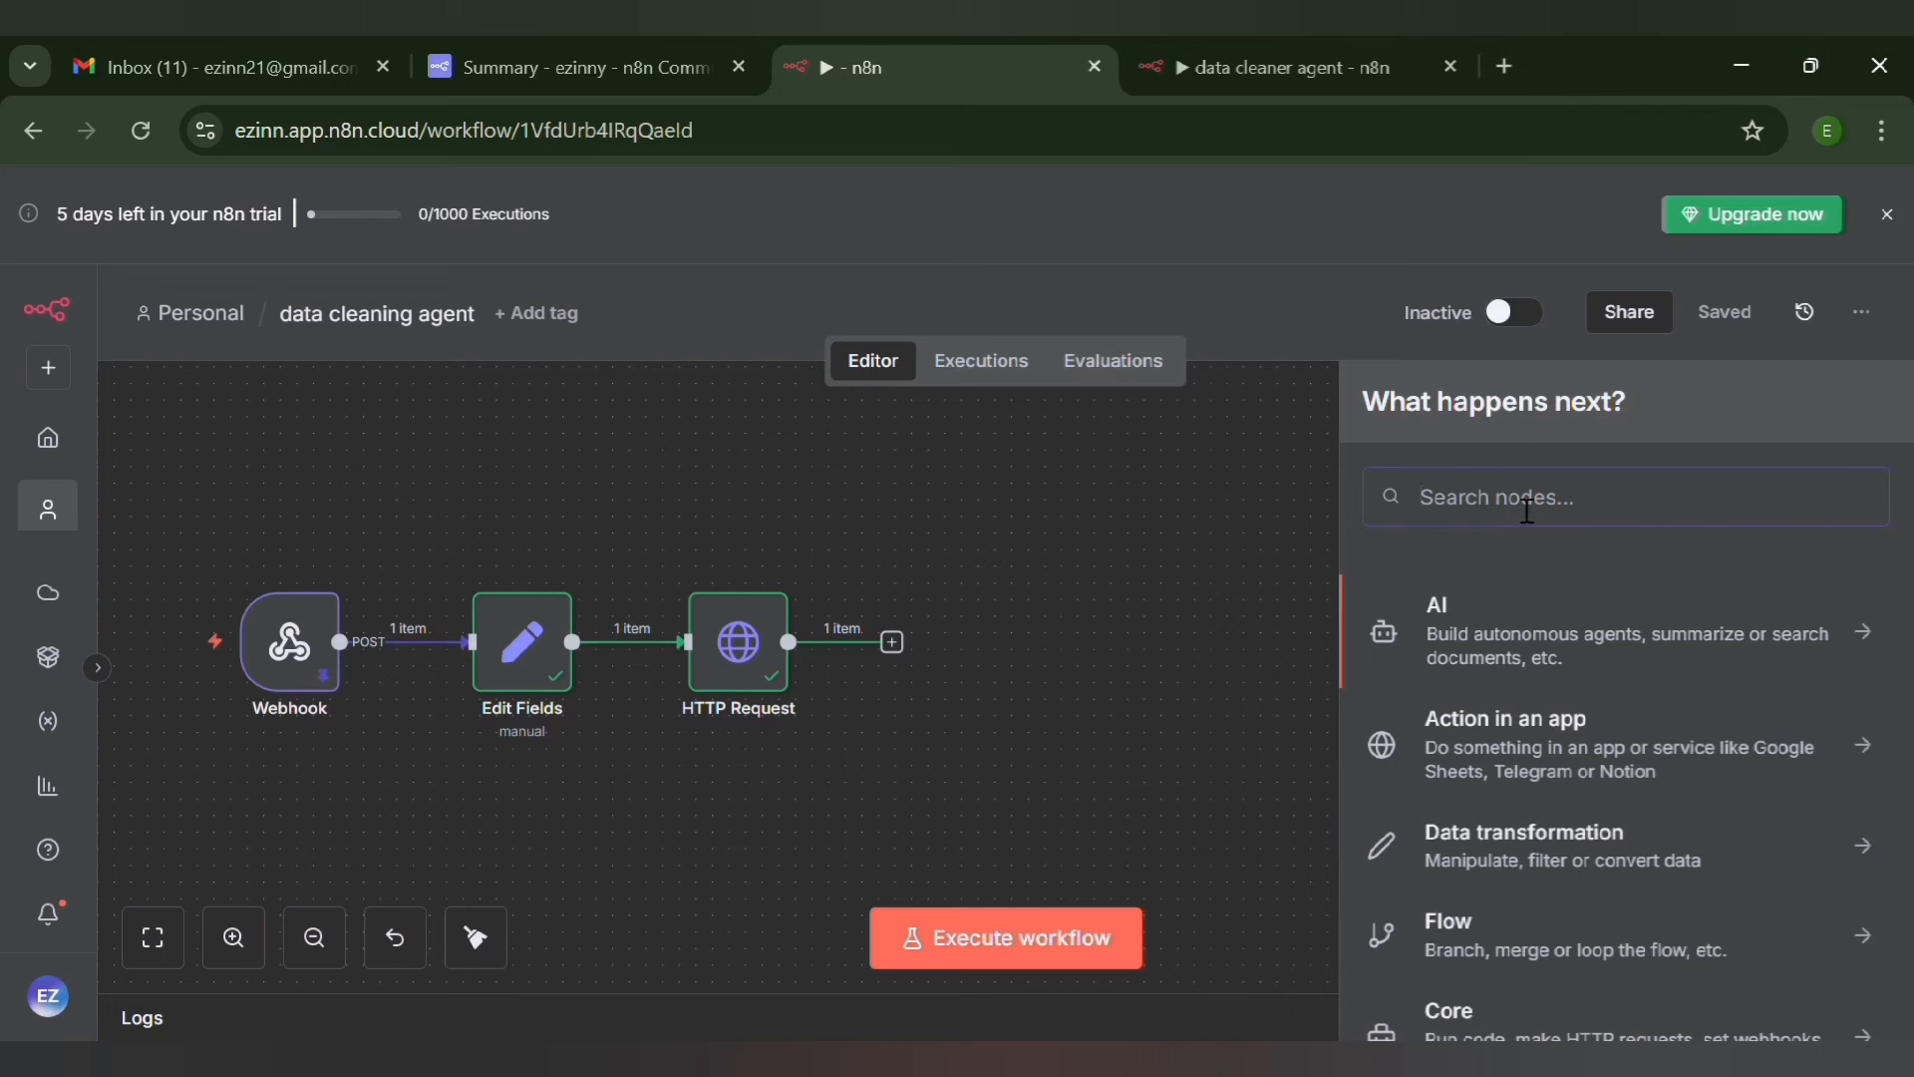
text(extra)
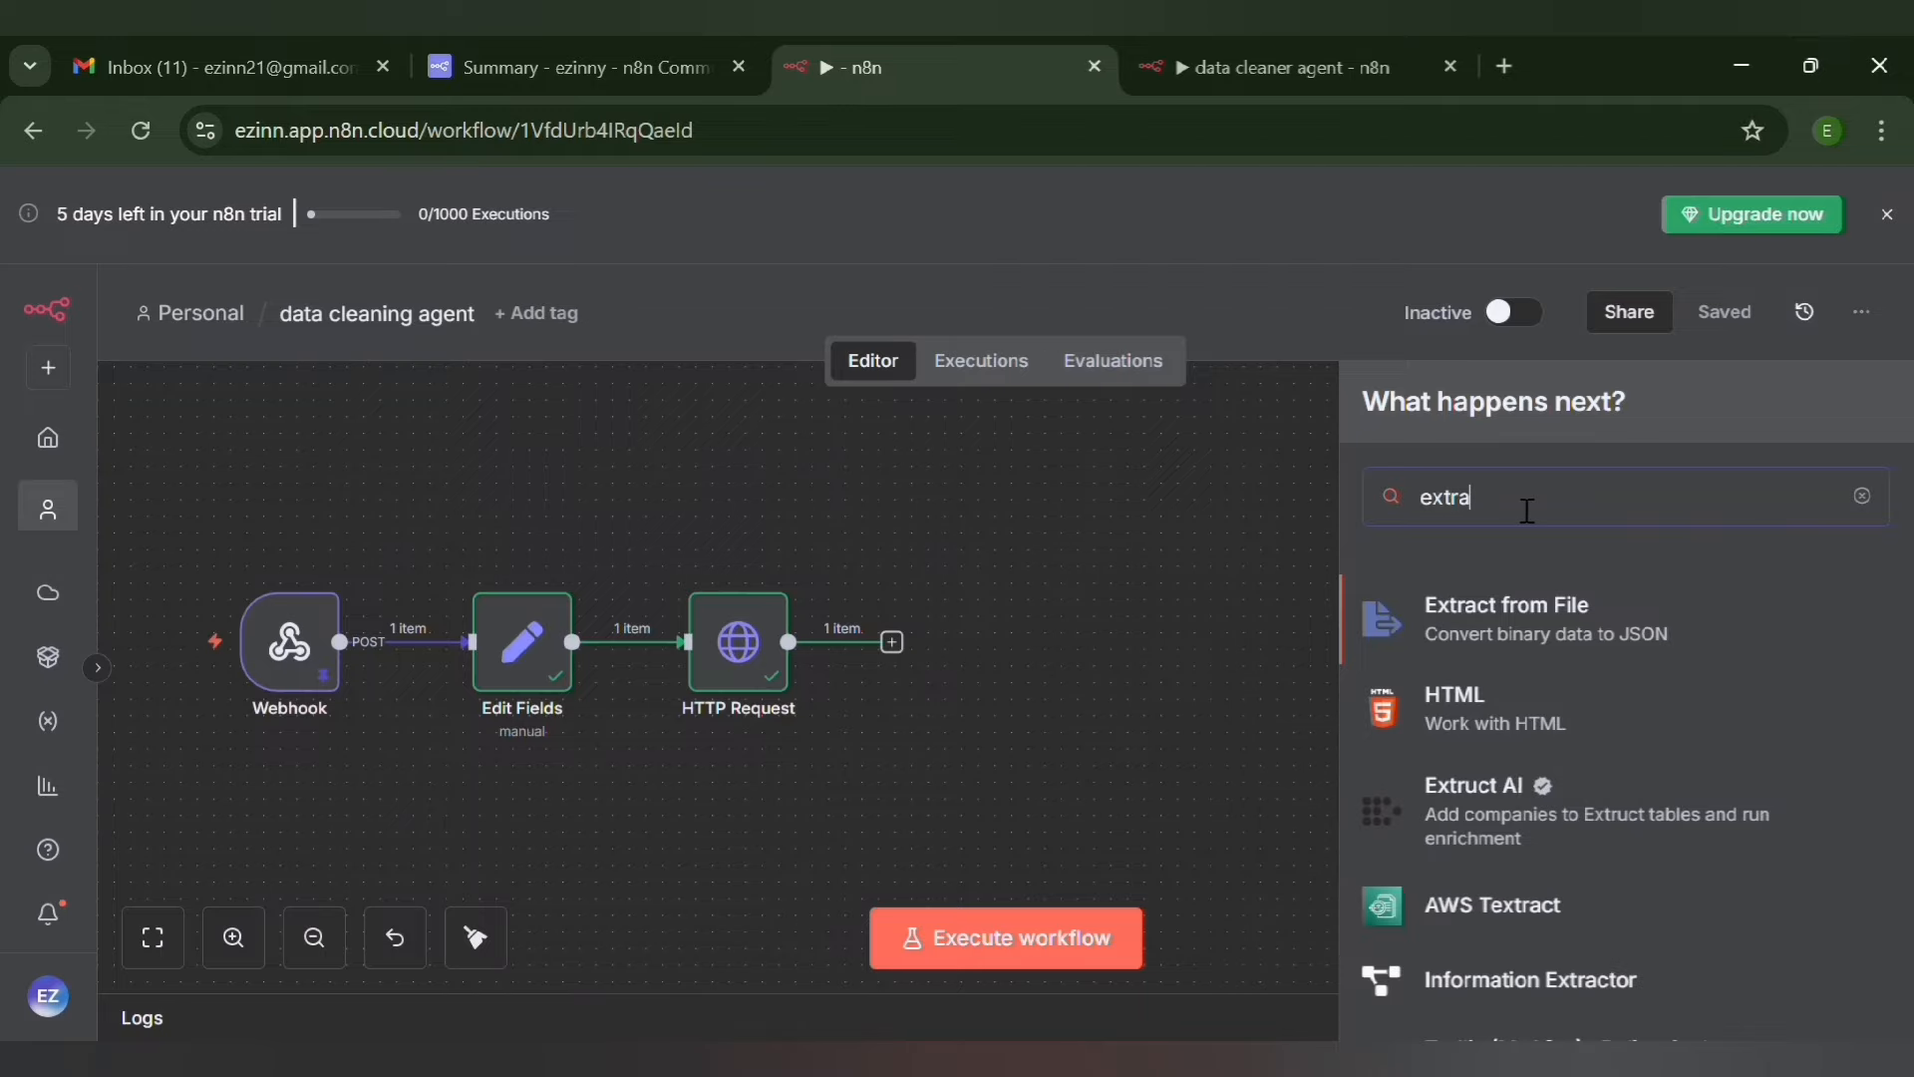
click(1508, 621)
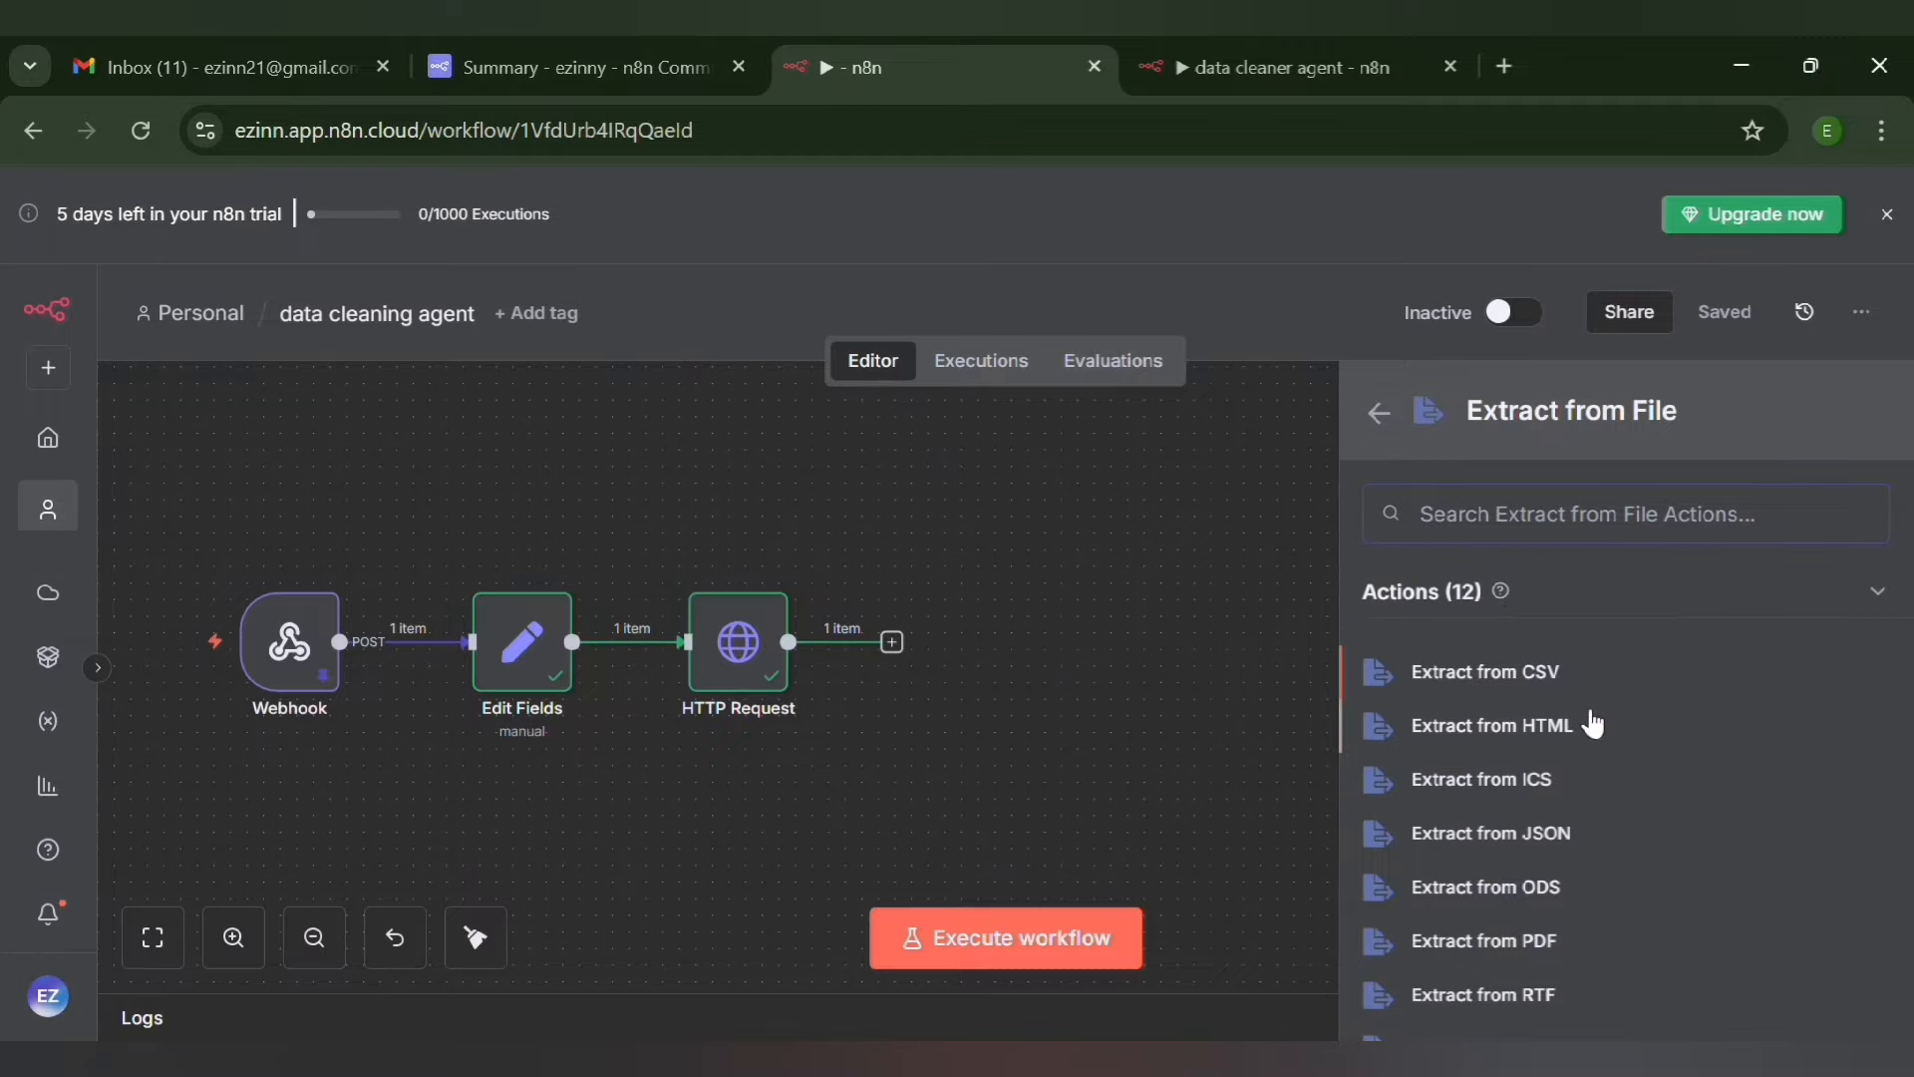
scroll(1592, 722, down, 3)
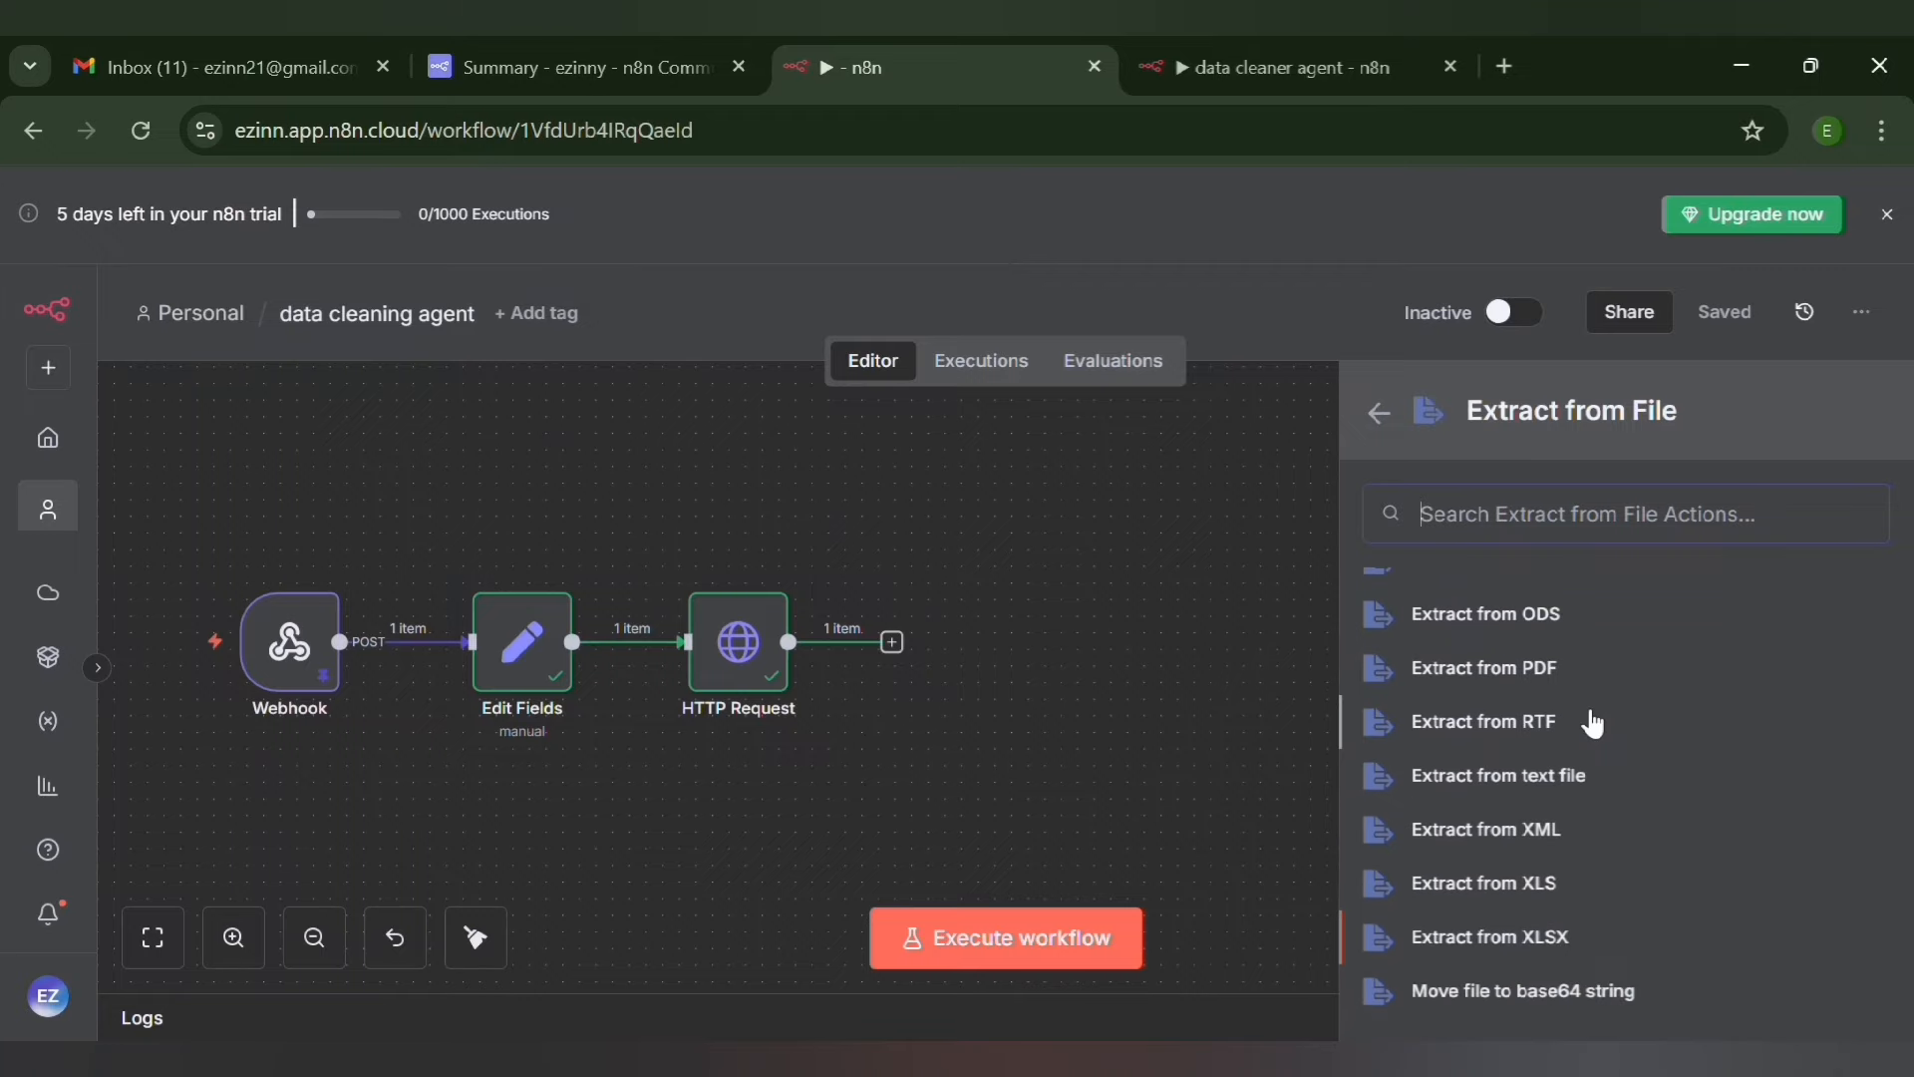
click(1577, 994)
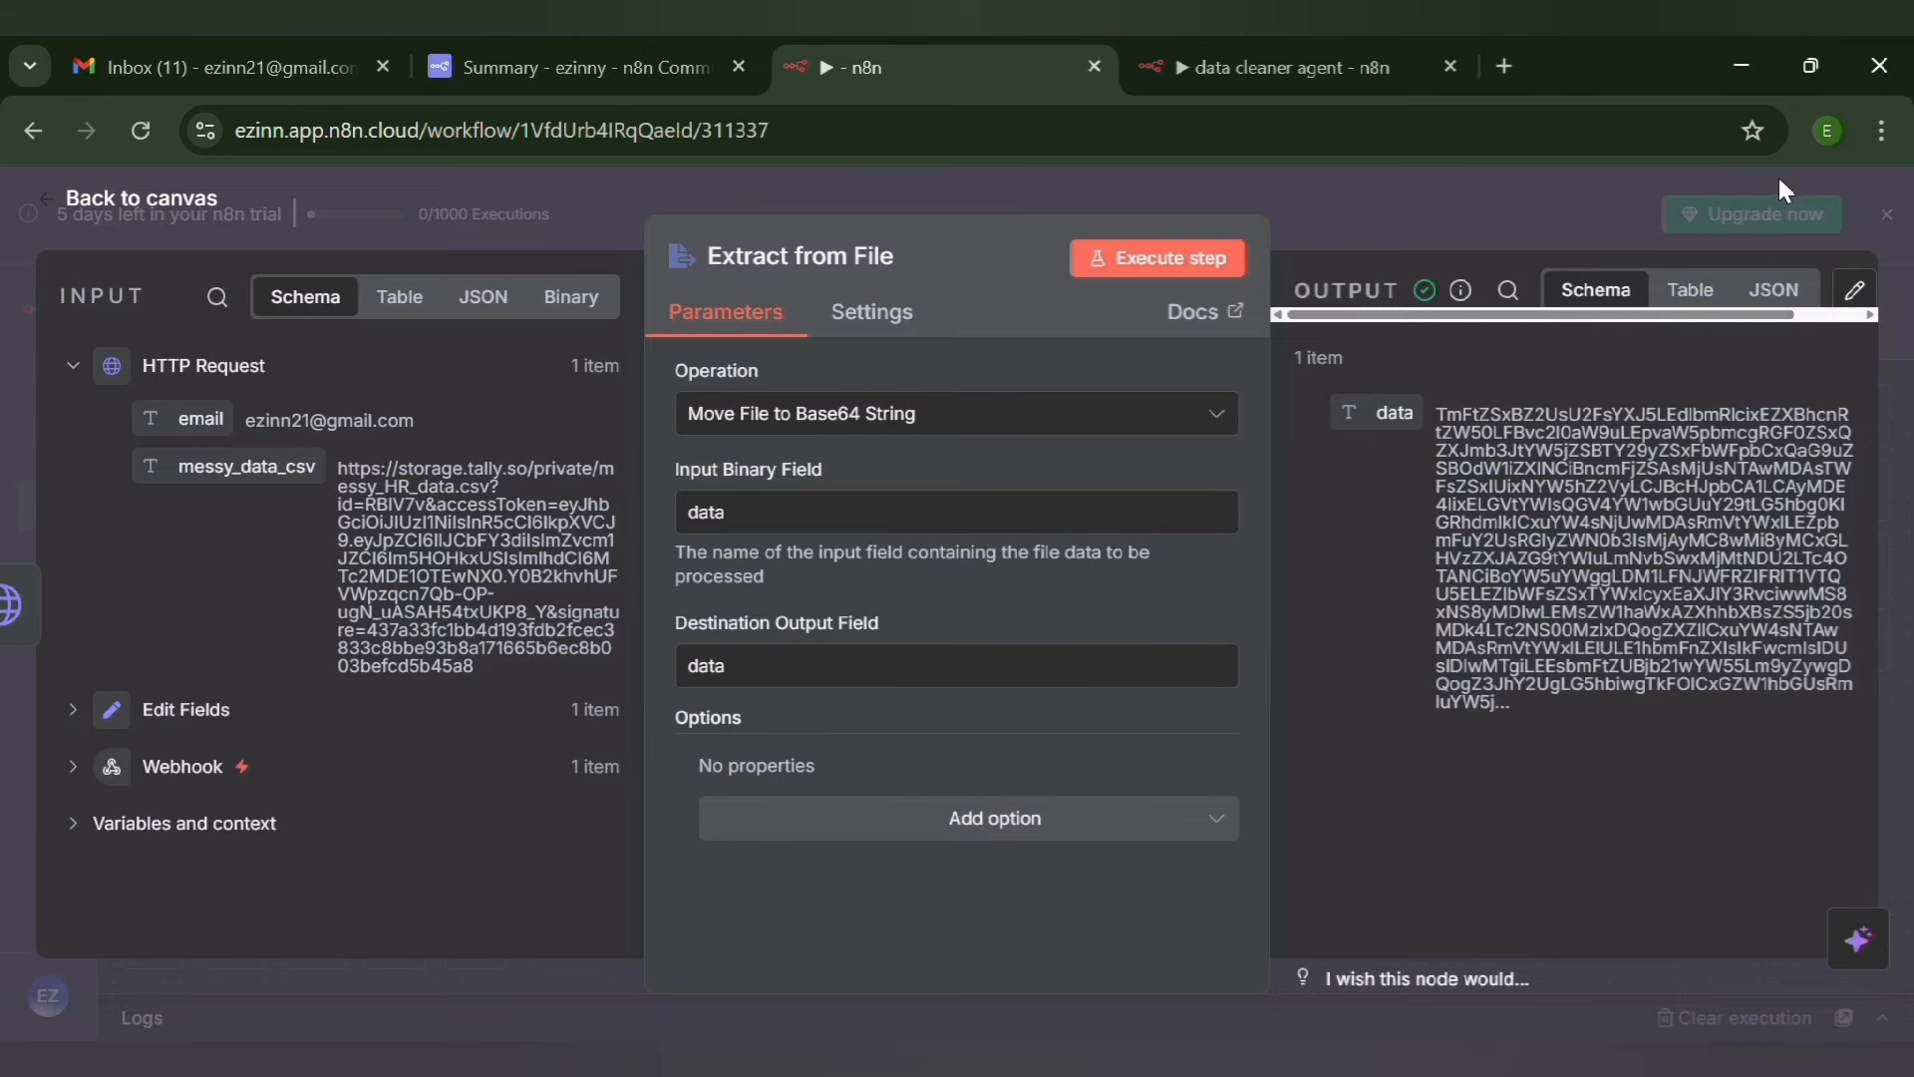
click(489, 232)
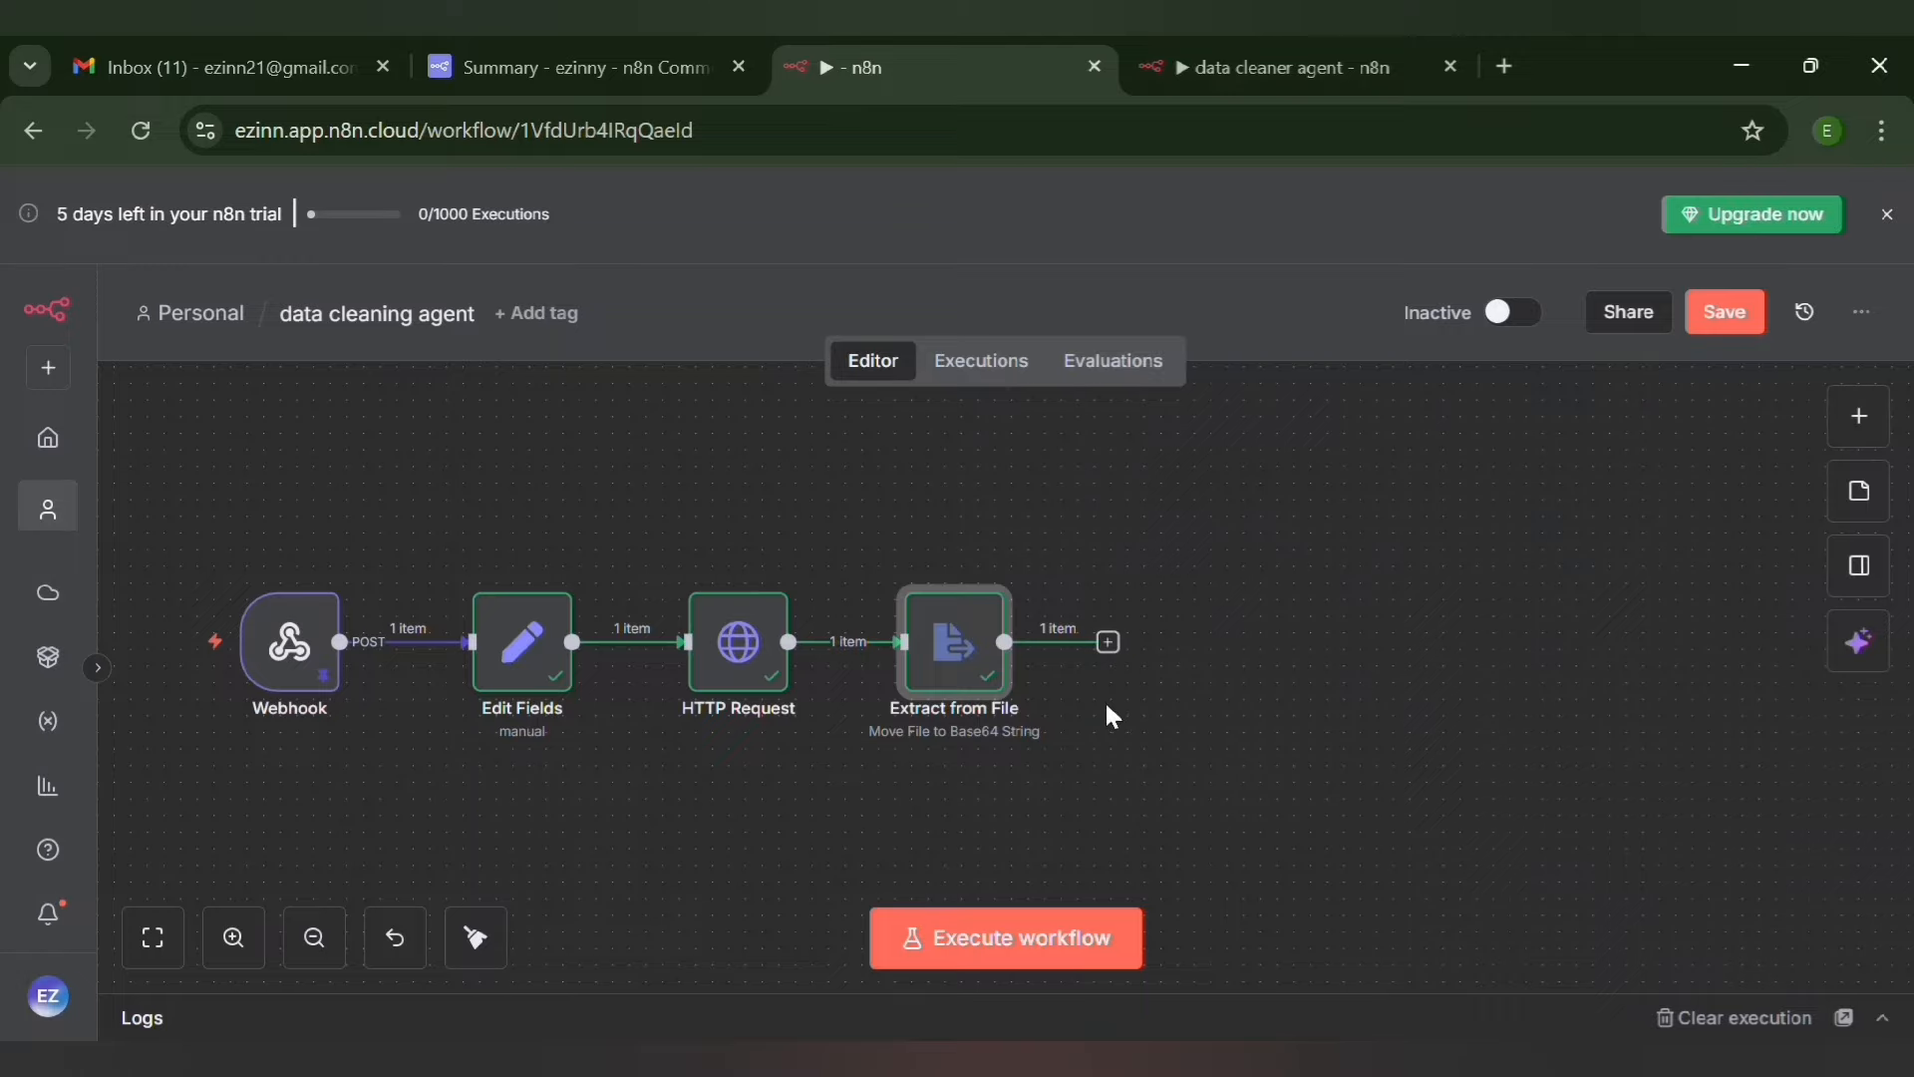
Add a Convert to File node after Extract from File using the "Move base64 string to file" action
click(1107, 642)
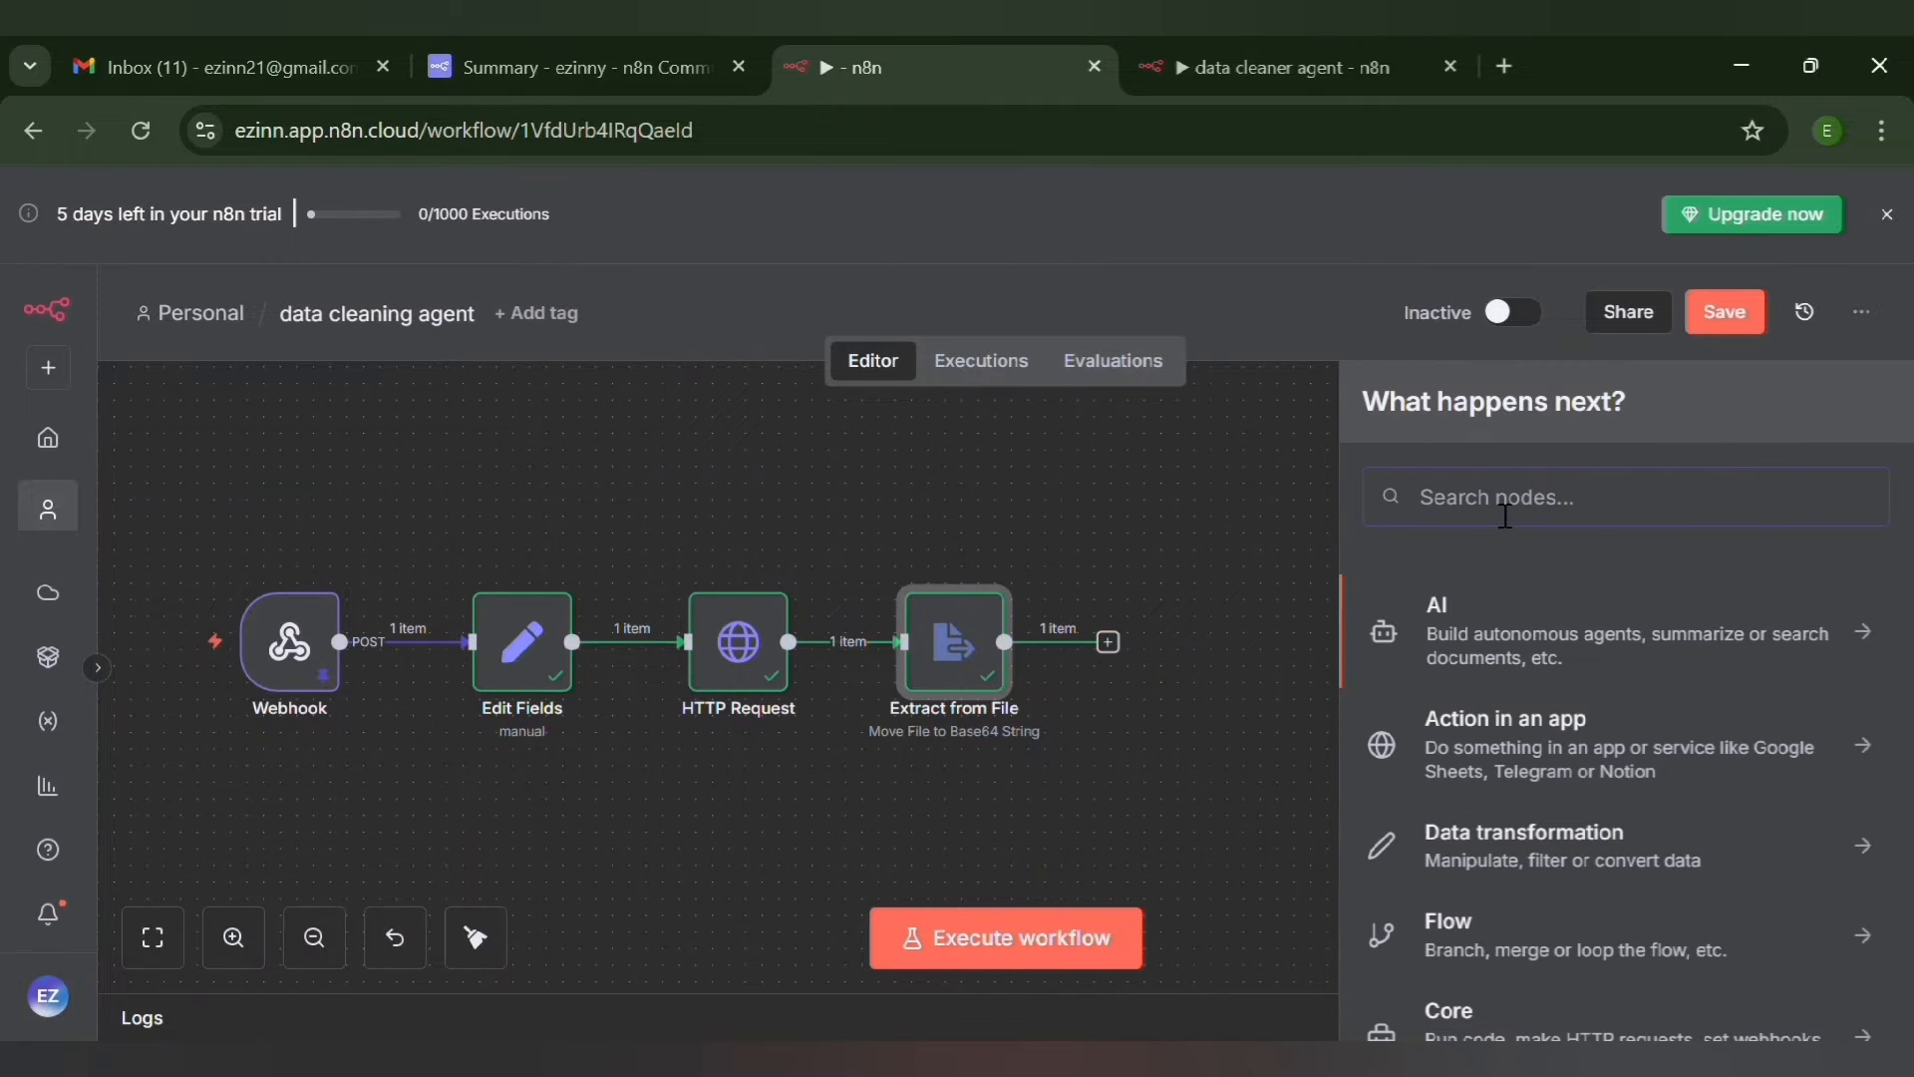
text(ci)
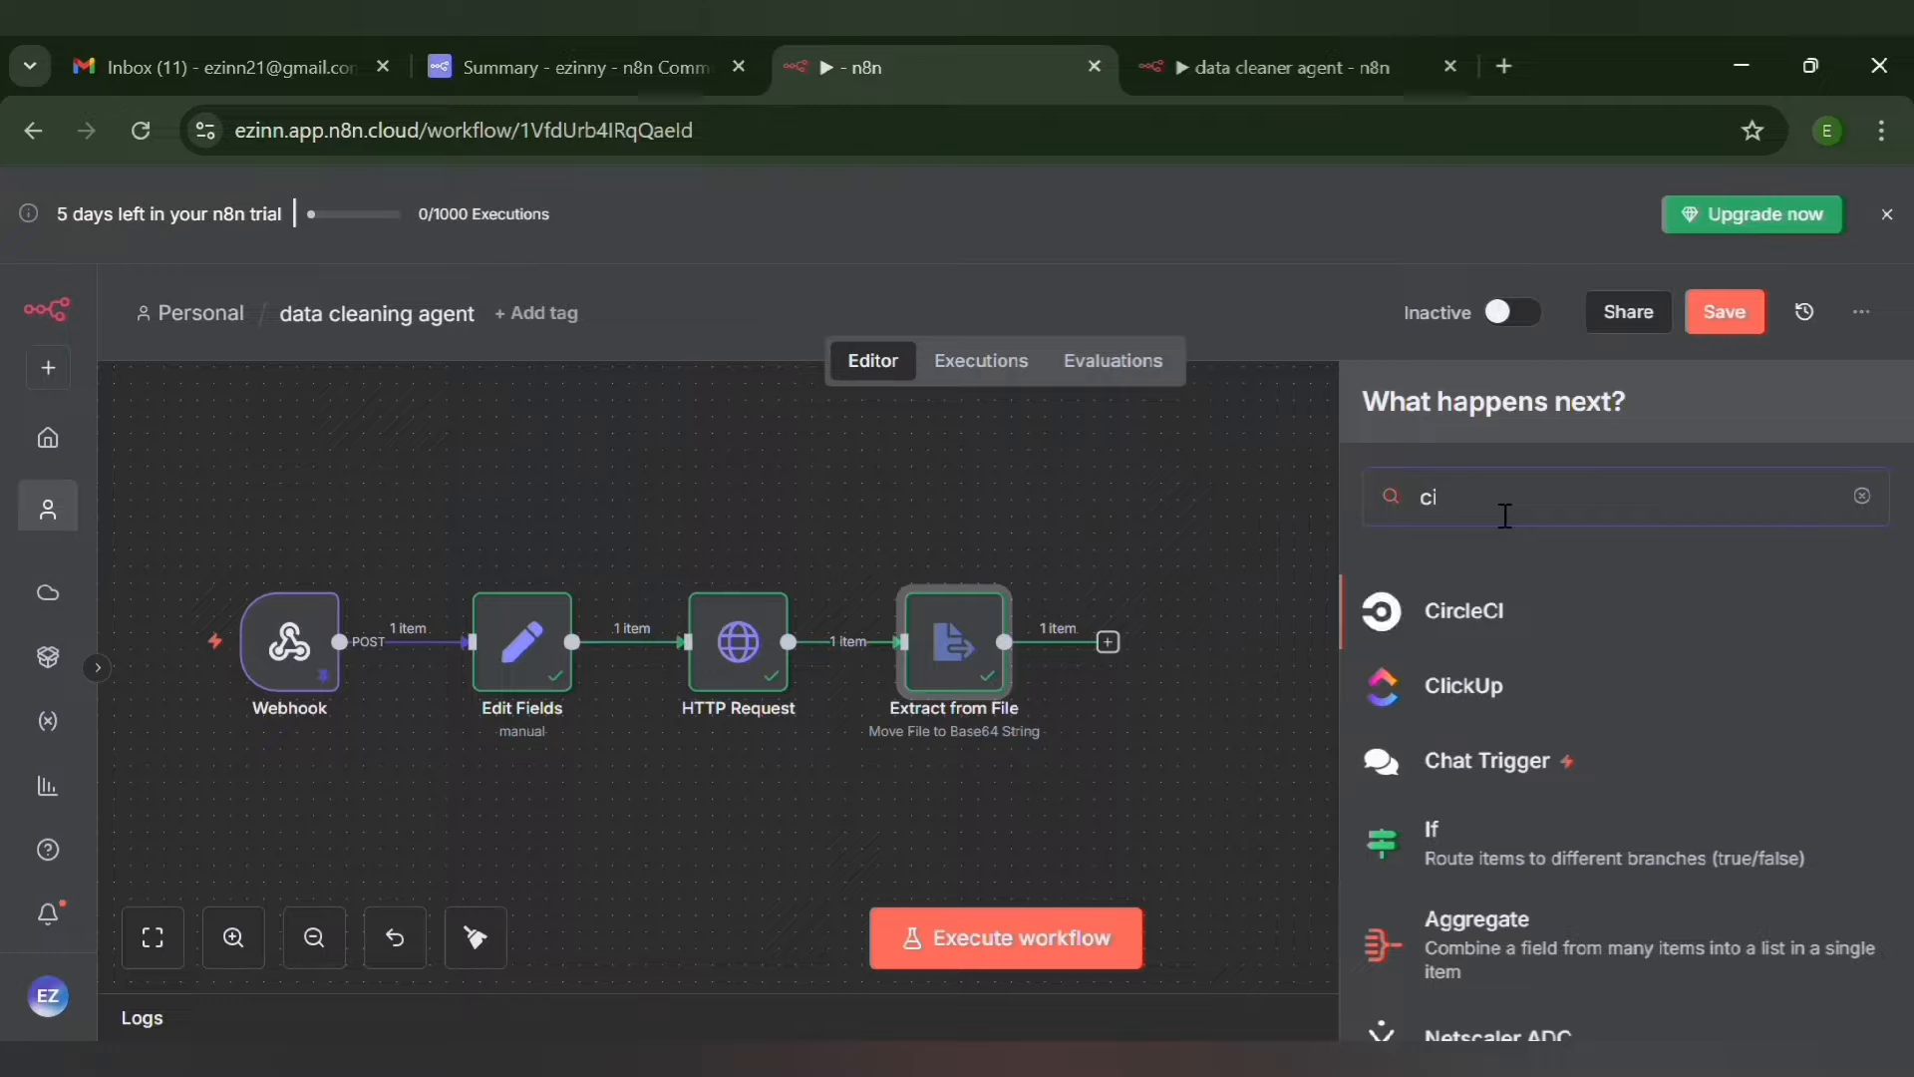
key(BackSpace)
text(onve)
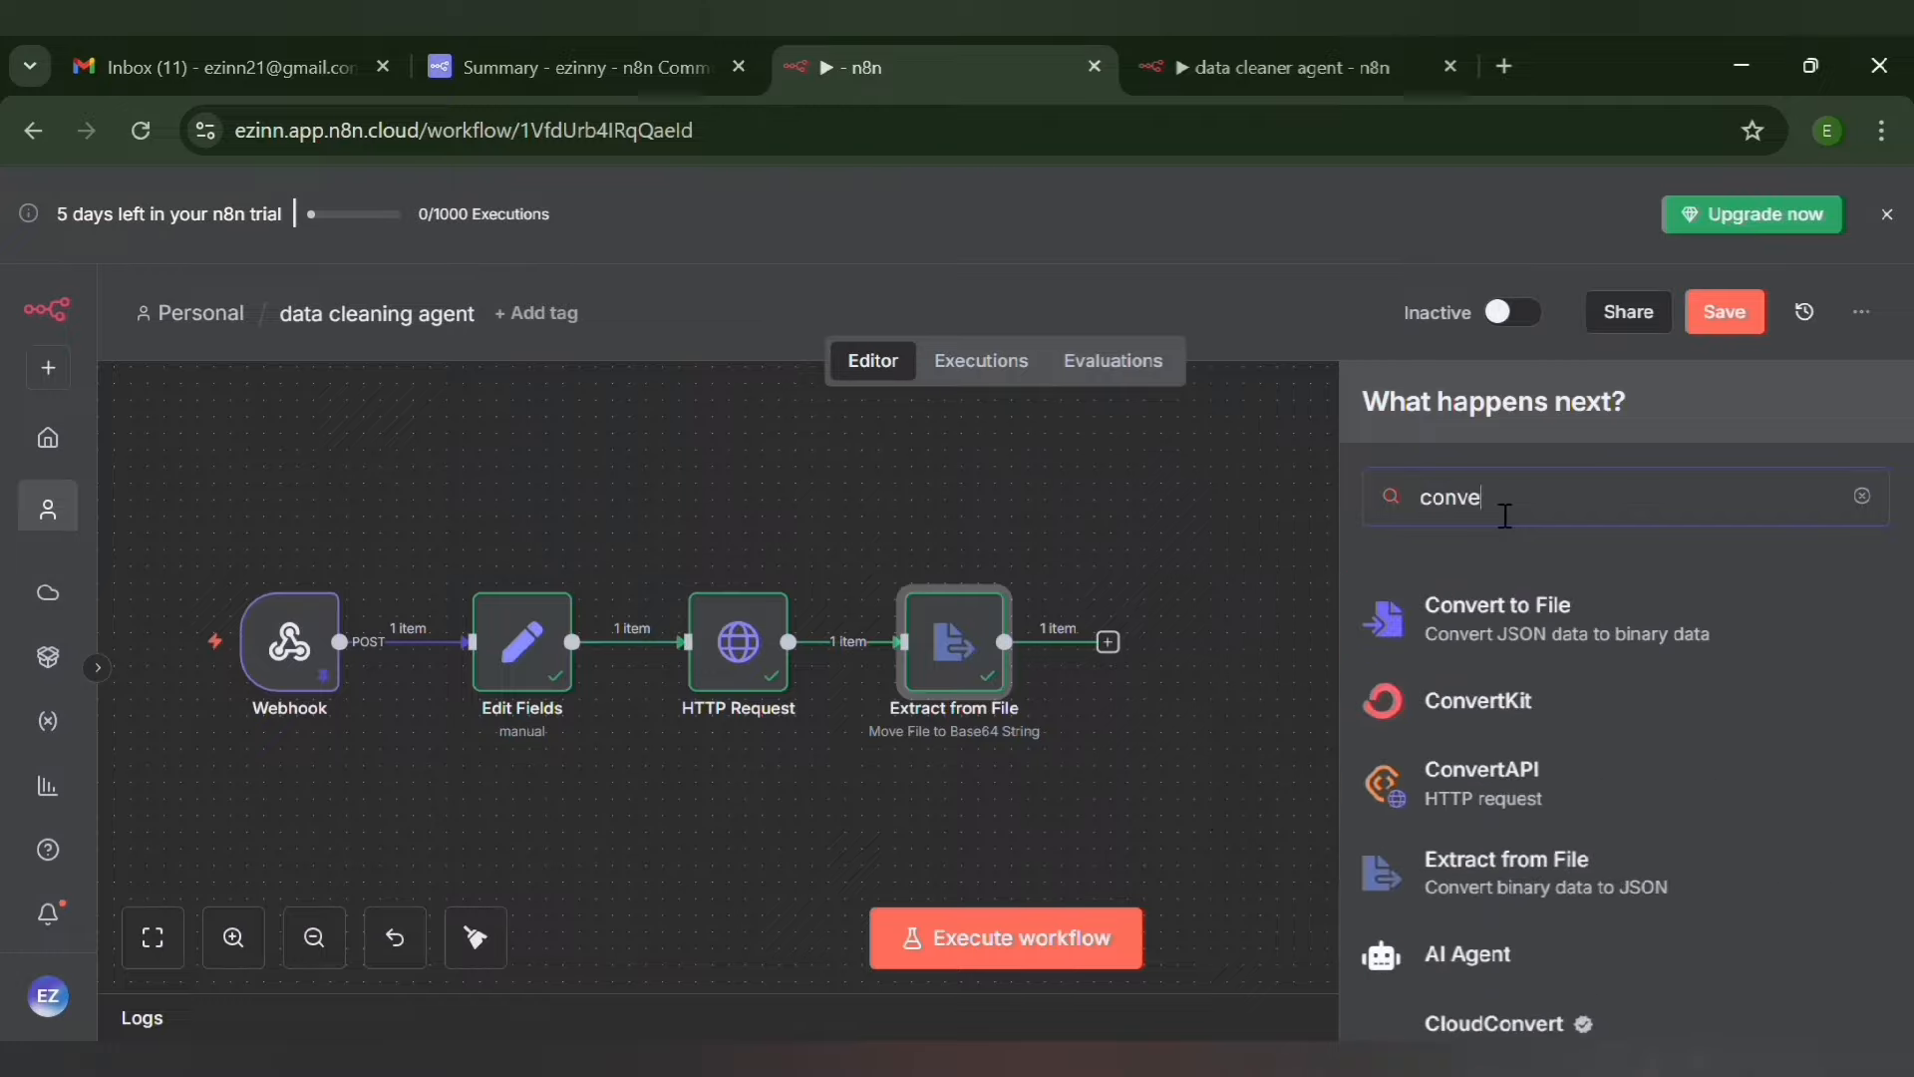
text(r)
click(1528, 610)
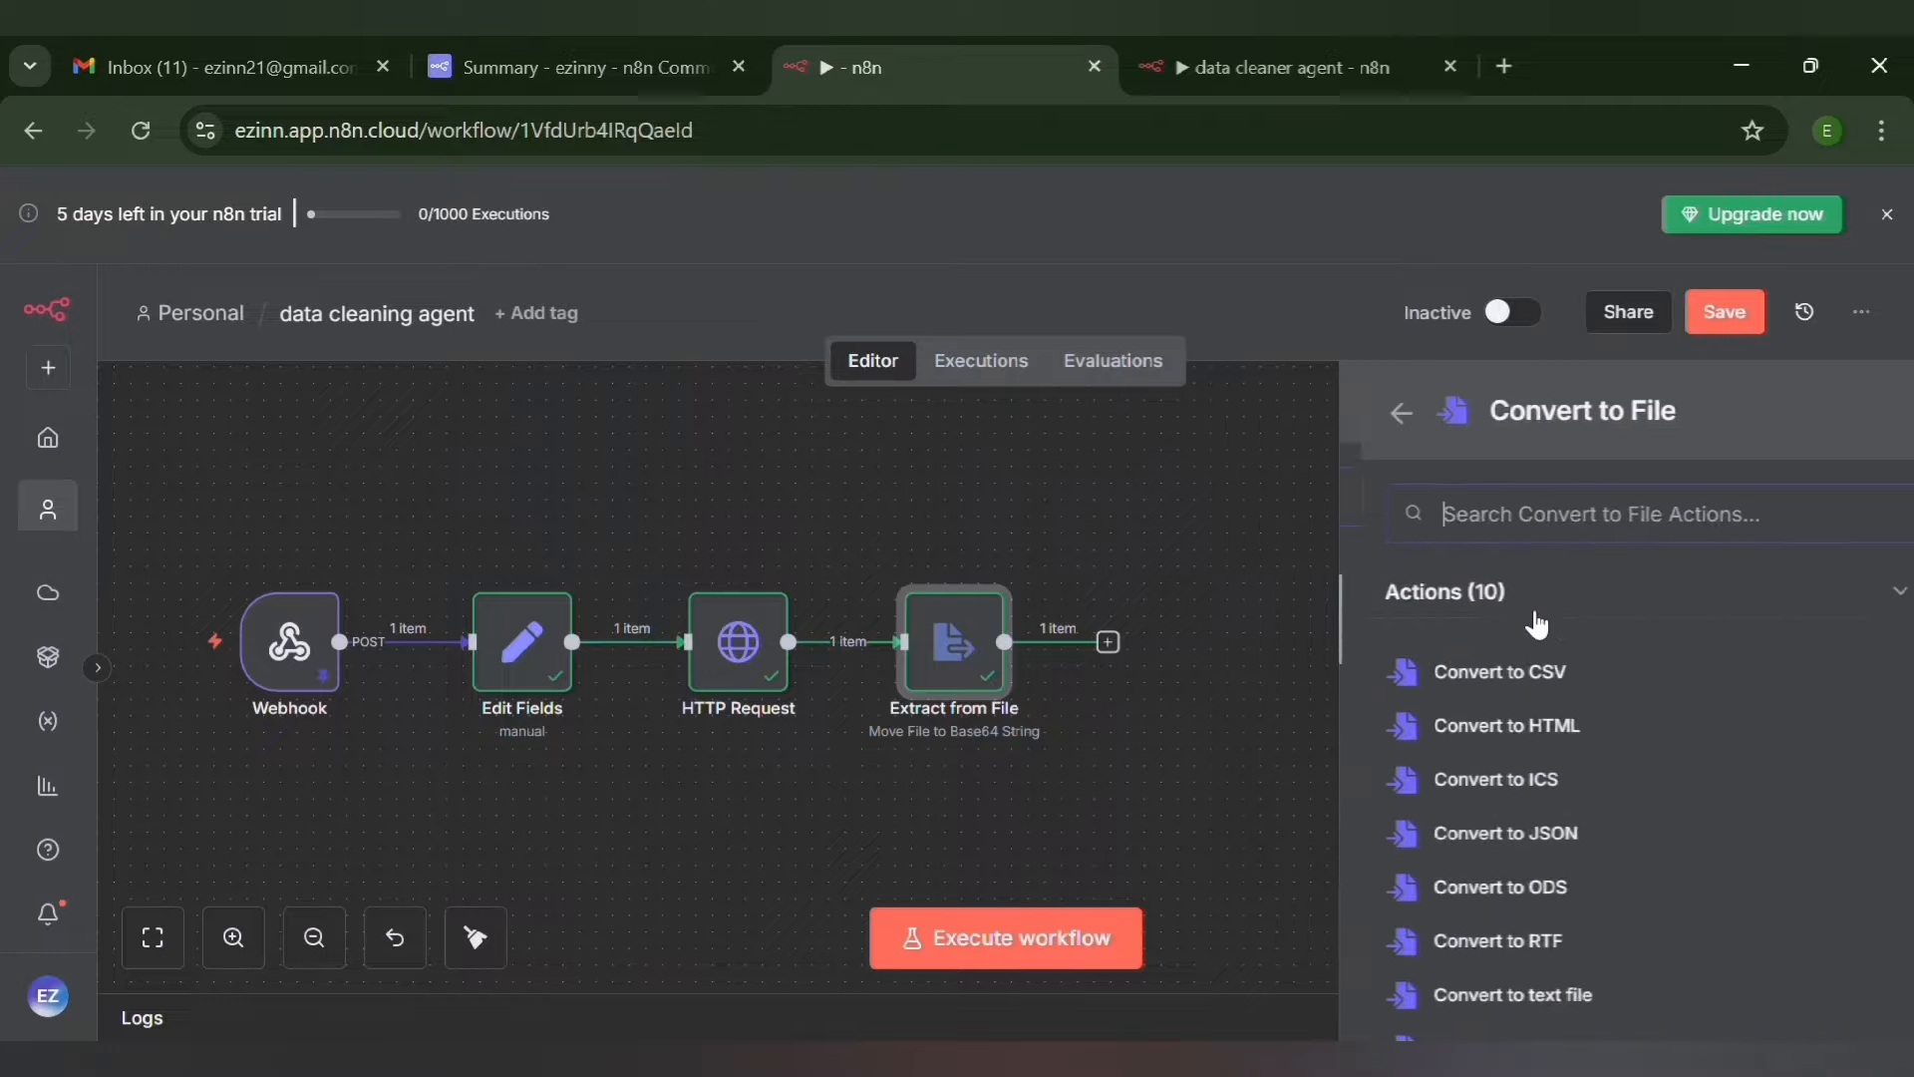
scroll(1537, 624, down, 3)
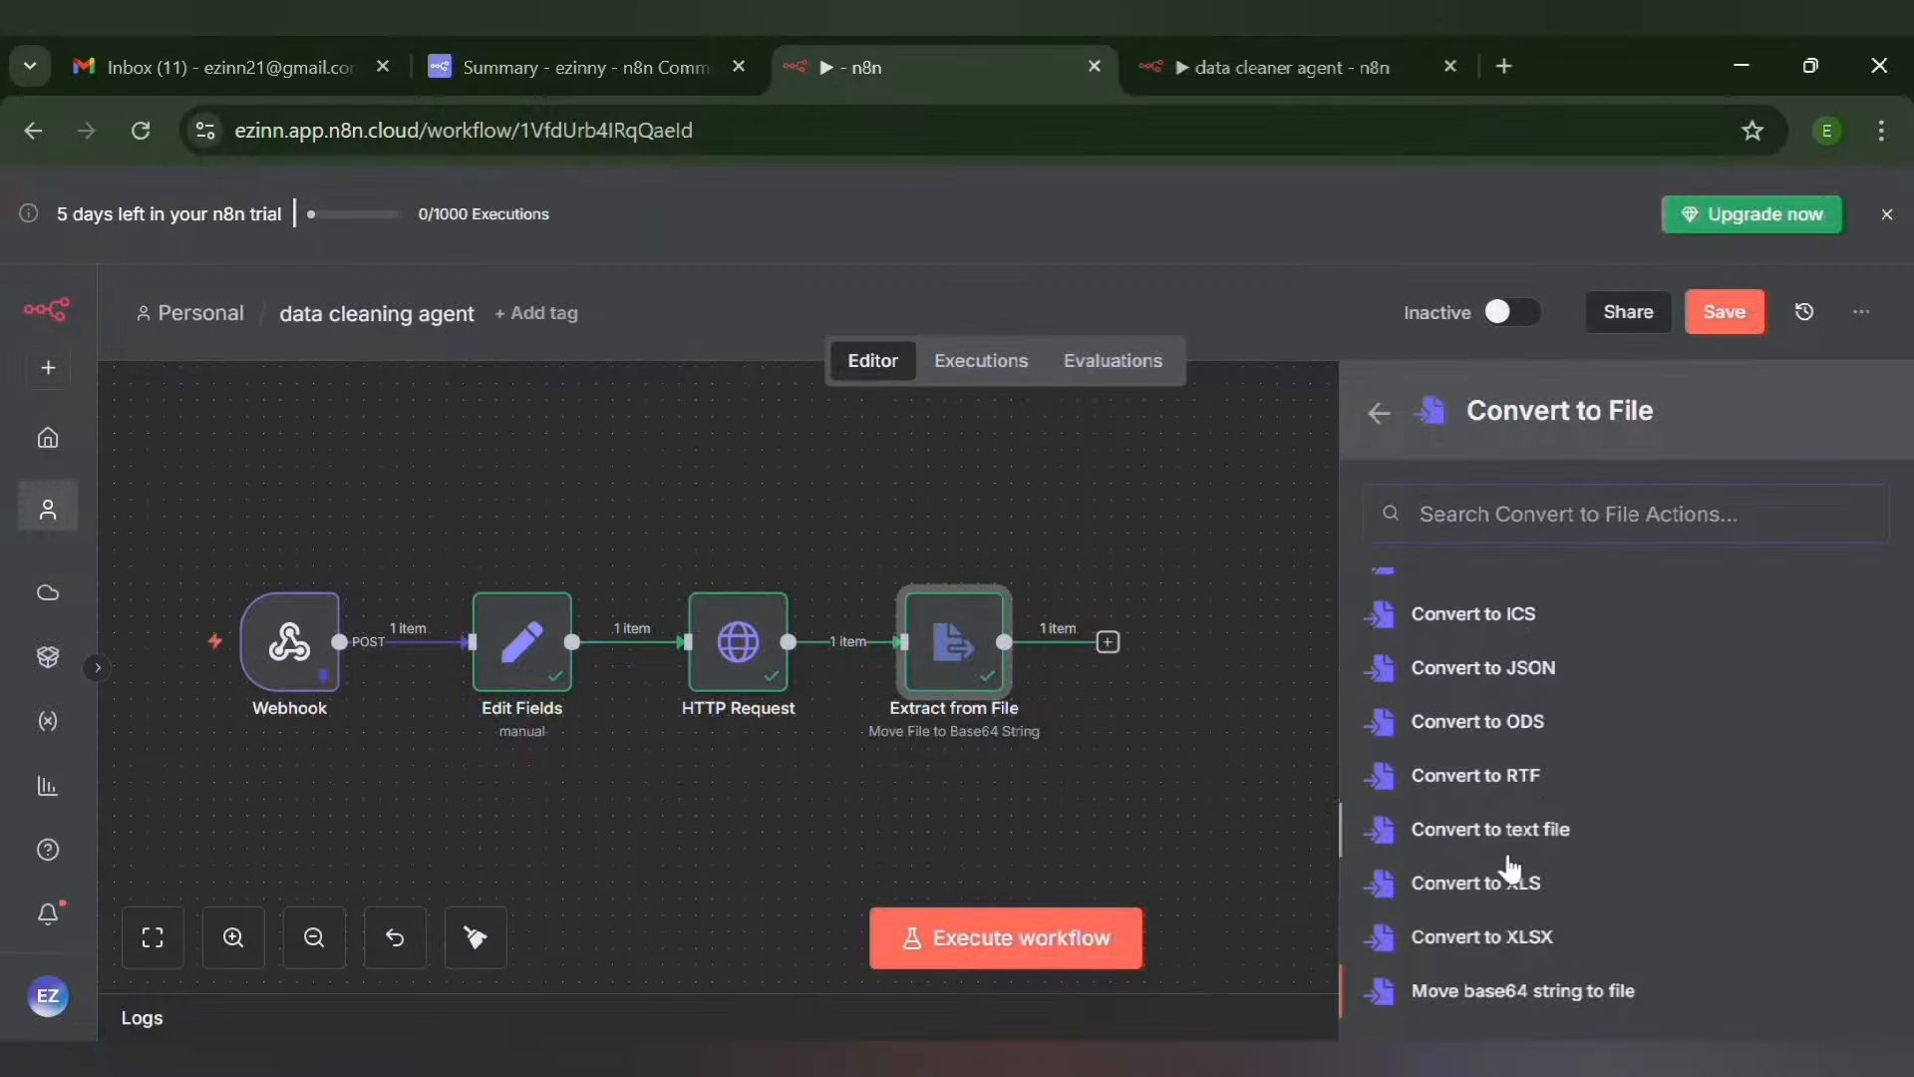
click(1573, 992)
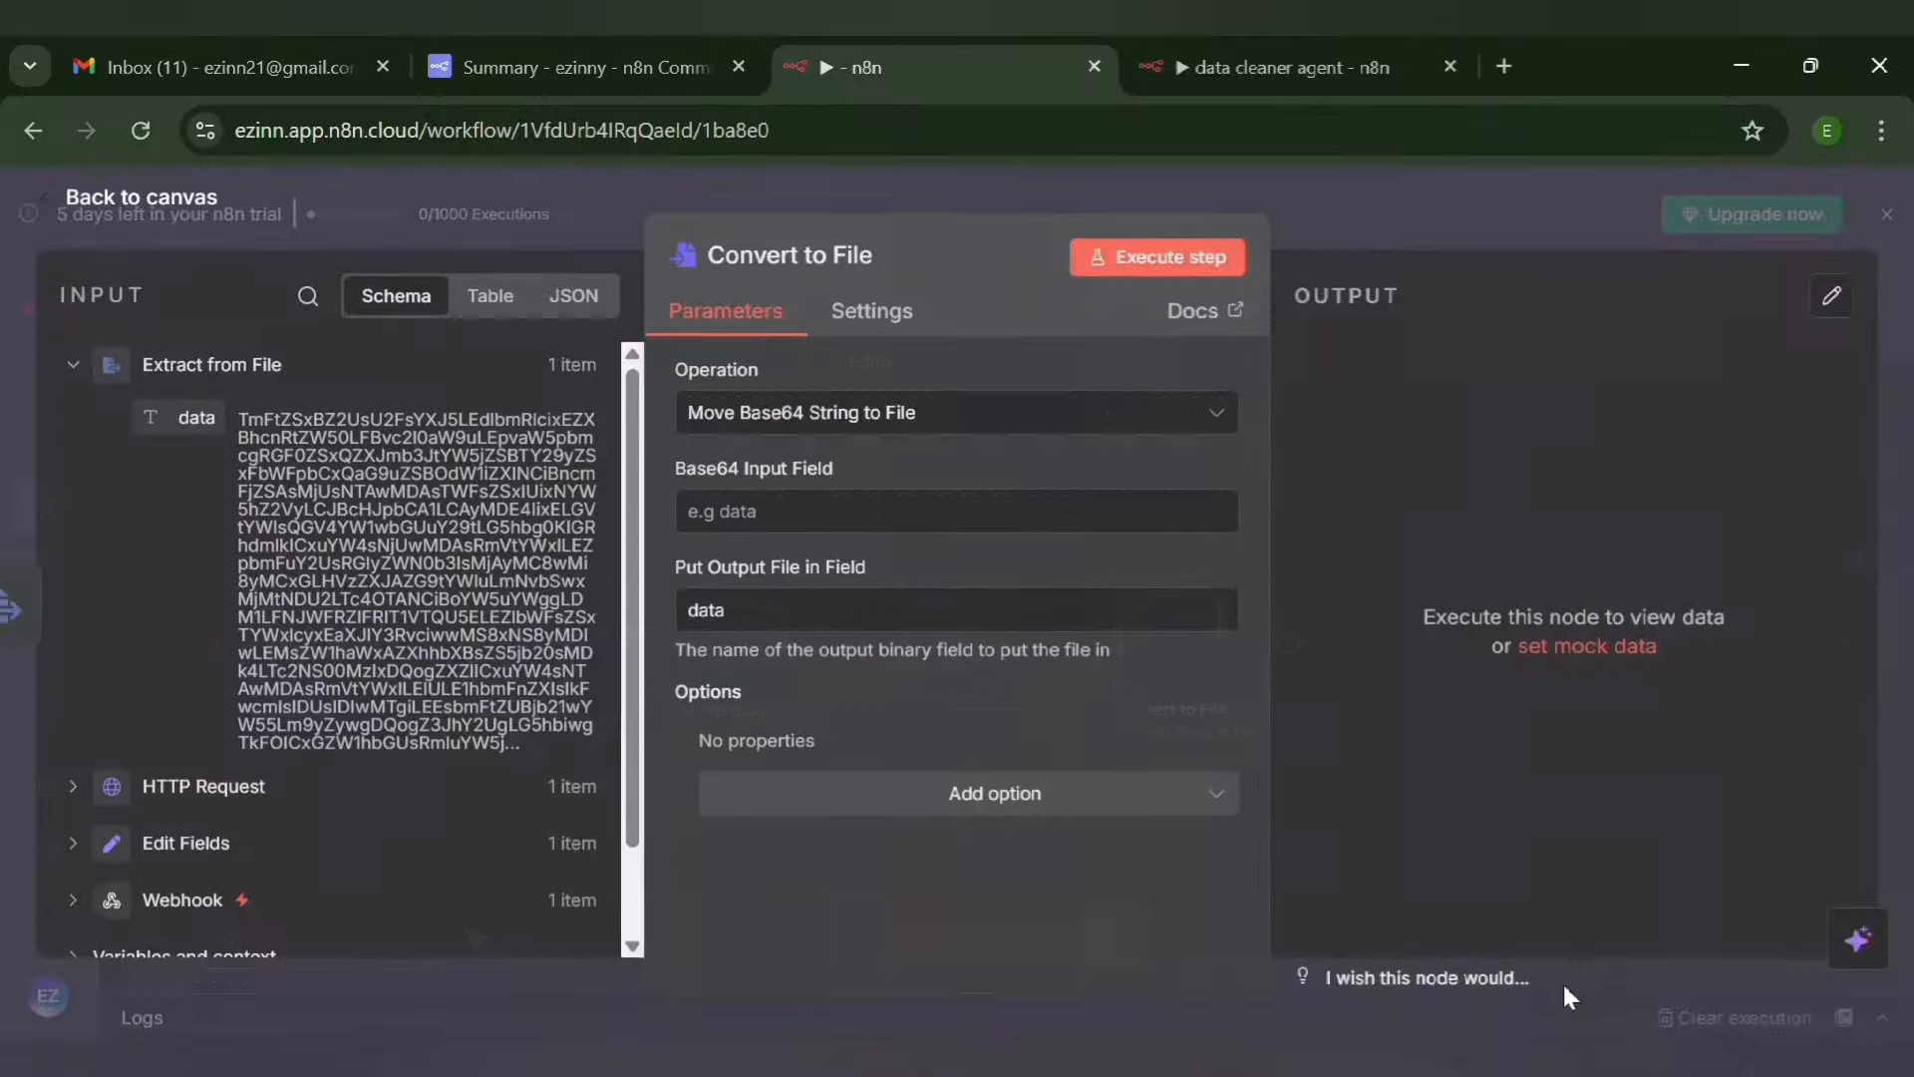
Set the Base64 Input Field of the Convert to File node to data
click(789, 530)
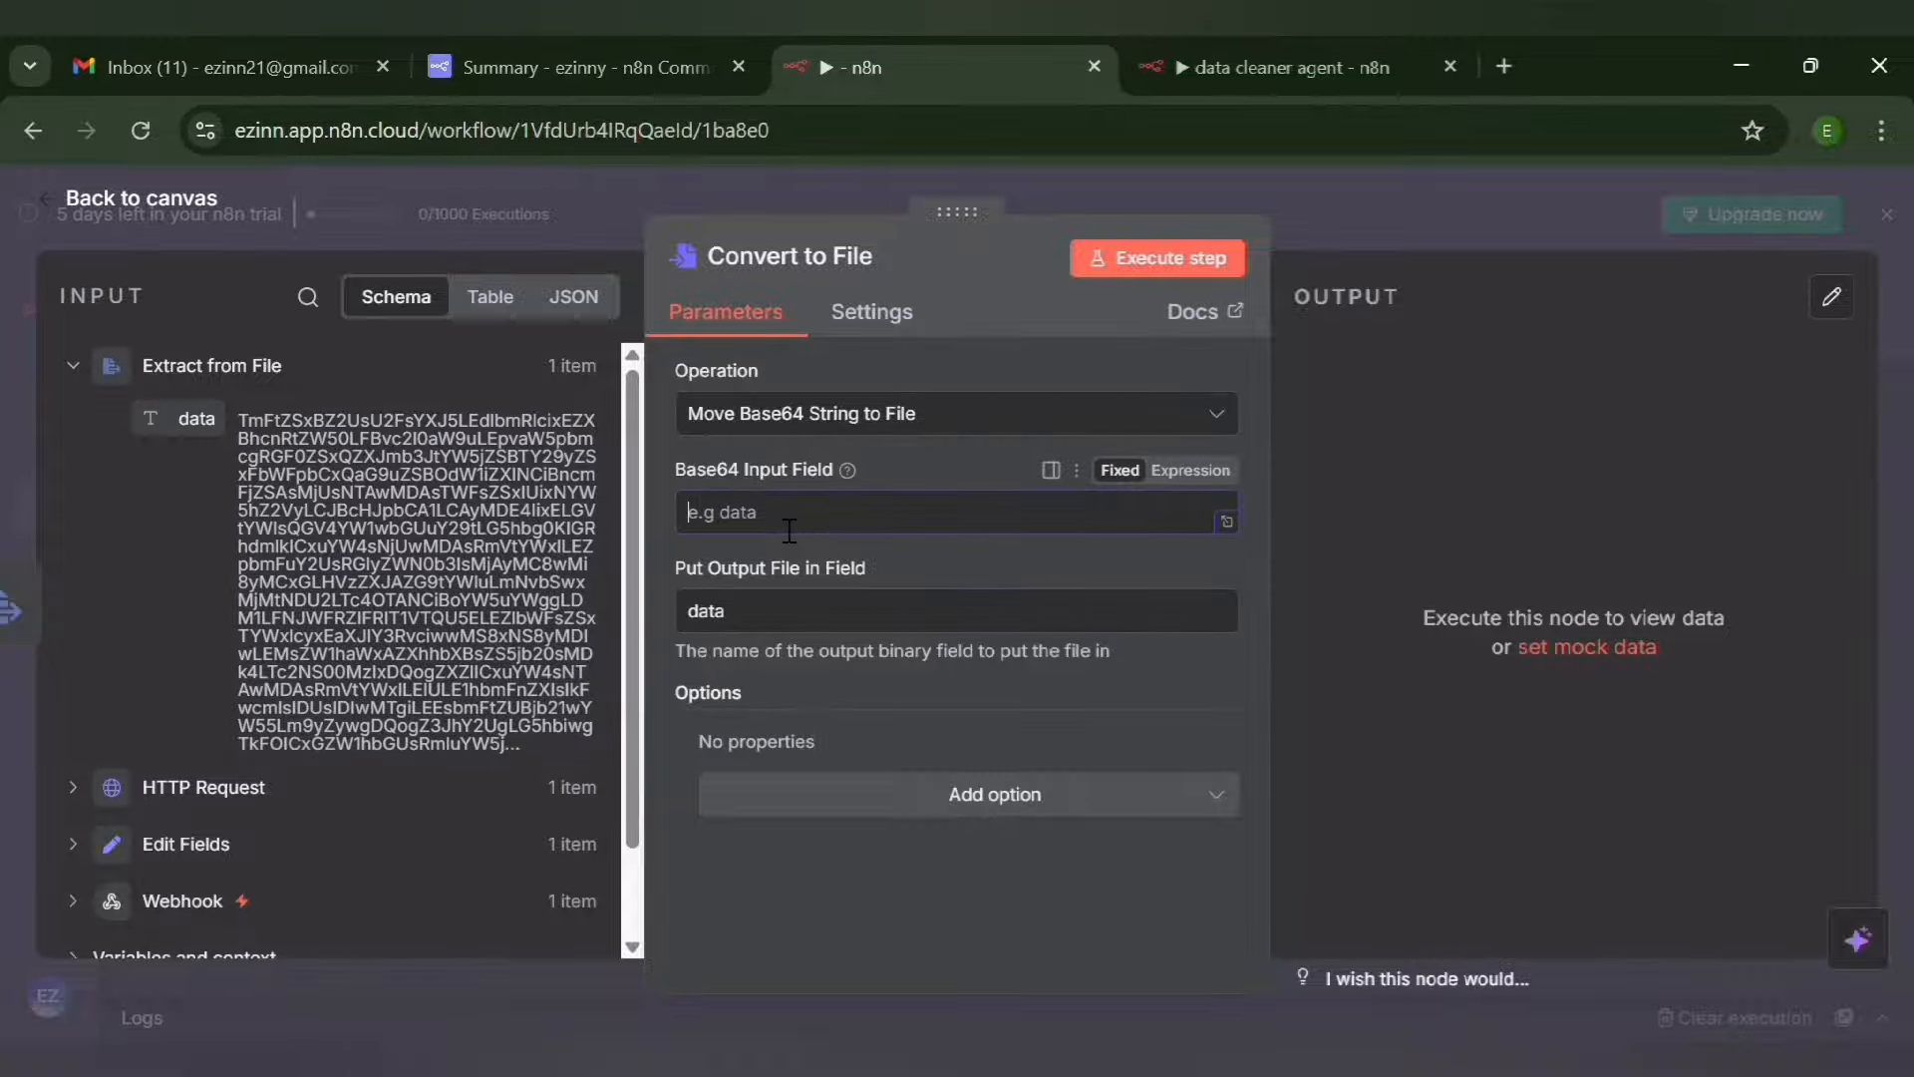
text(data)
Name the Convert to File output field attachment, execute the node, and return to the canvas
click(772, 623)
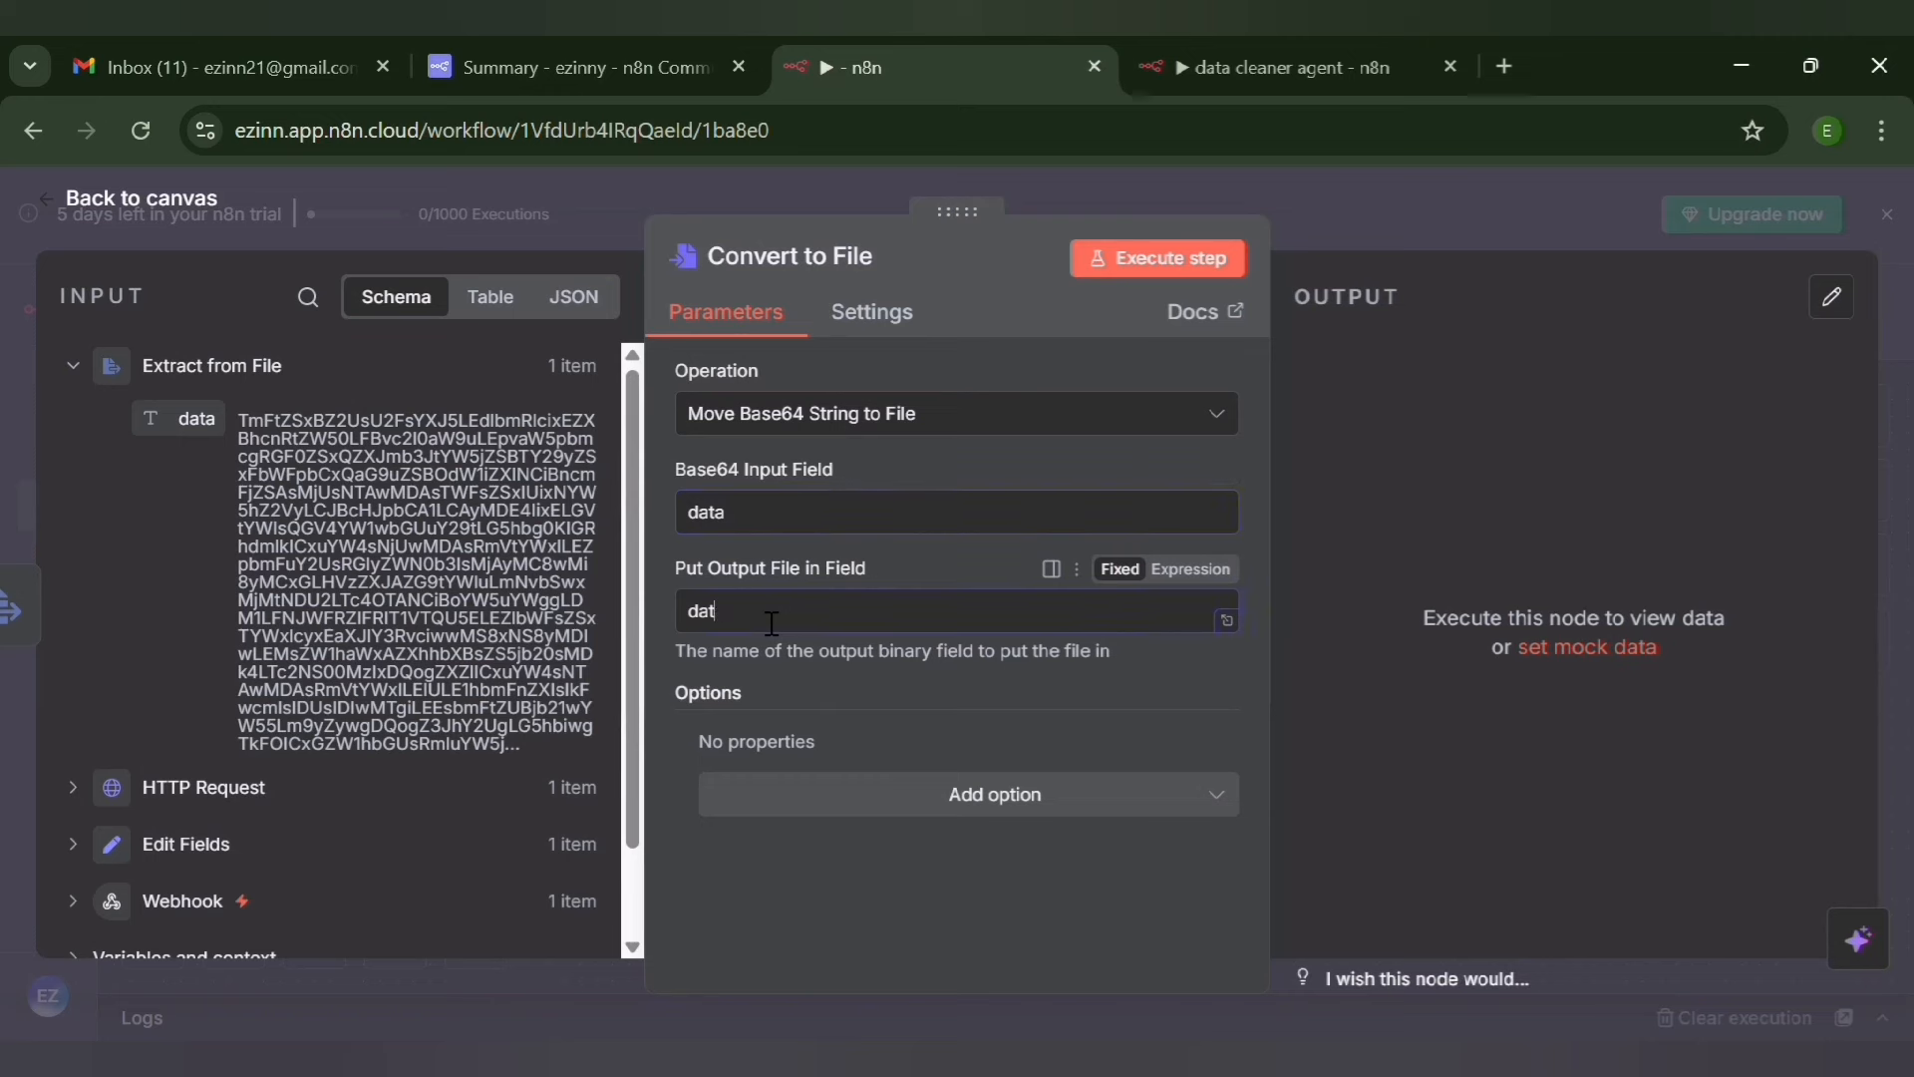
key(BackSpace)
key(BackSpace)
key(BackSpace)
text(achmen)
text(tt)
text(achme)
text(nt)
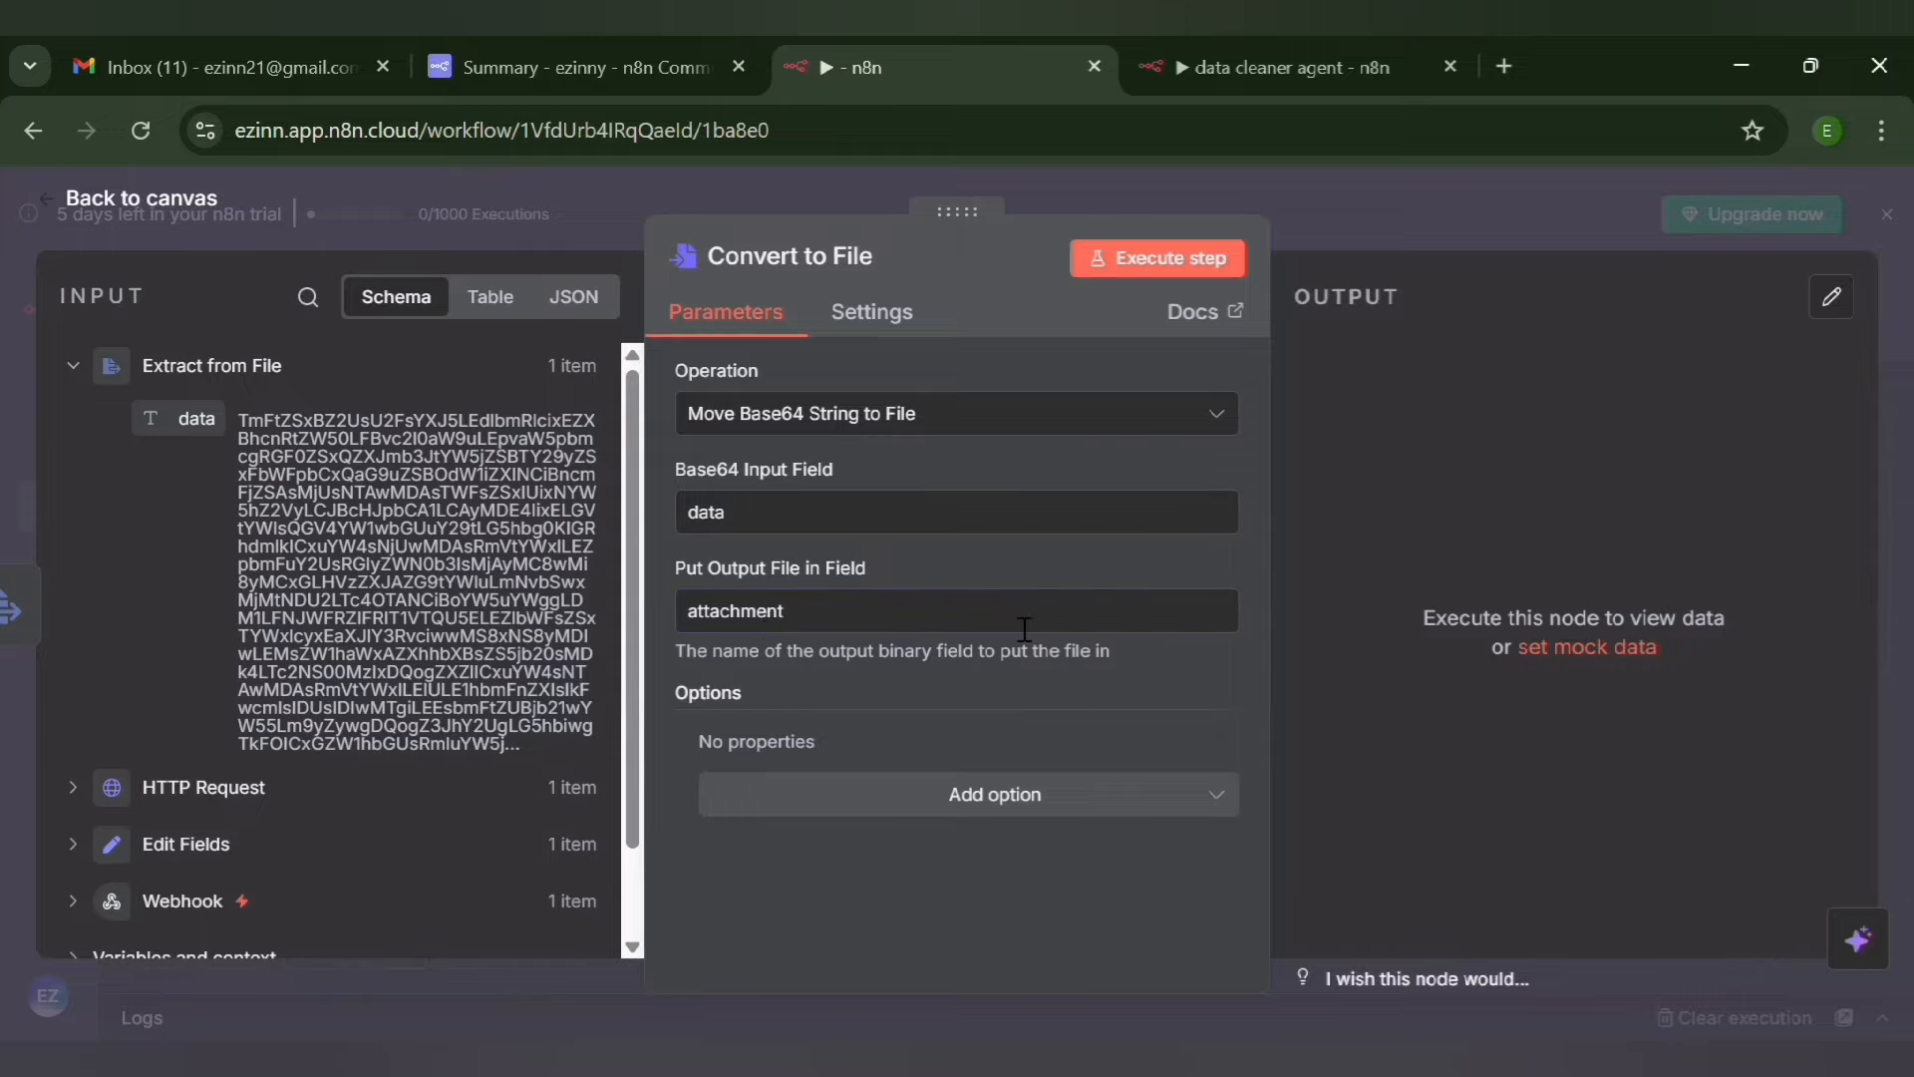
click(1135, 267)
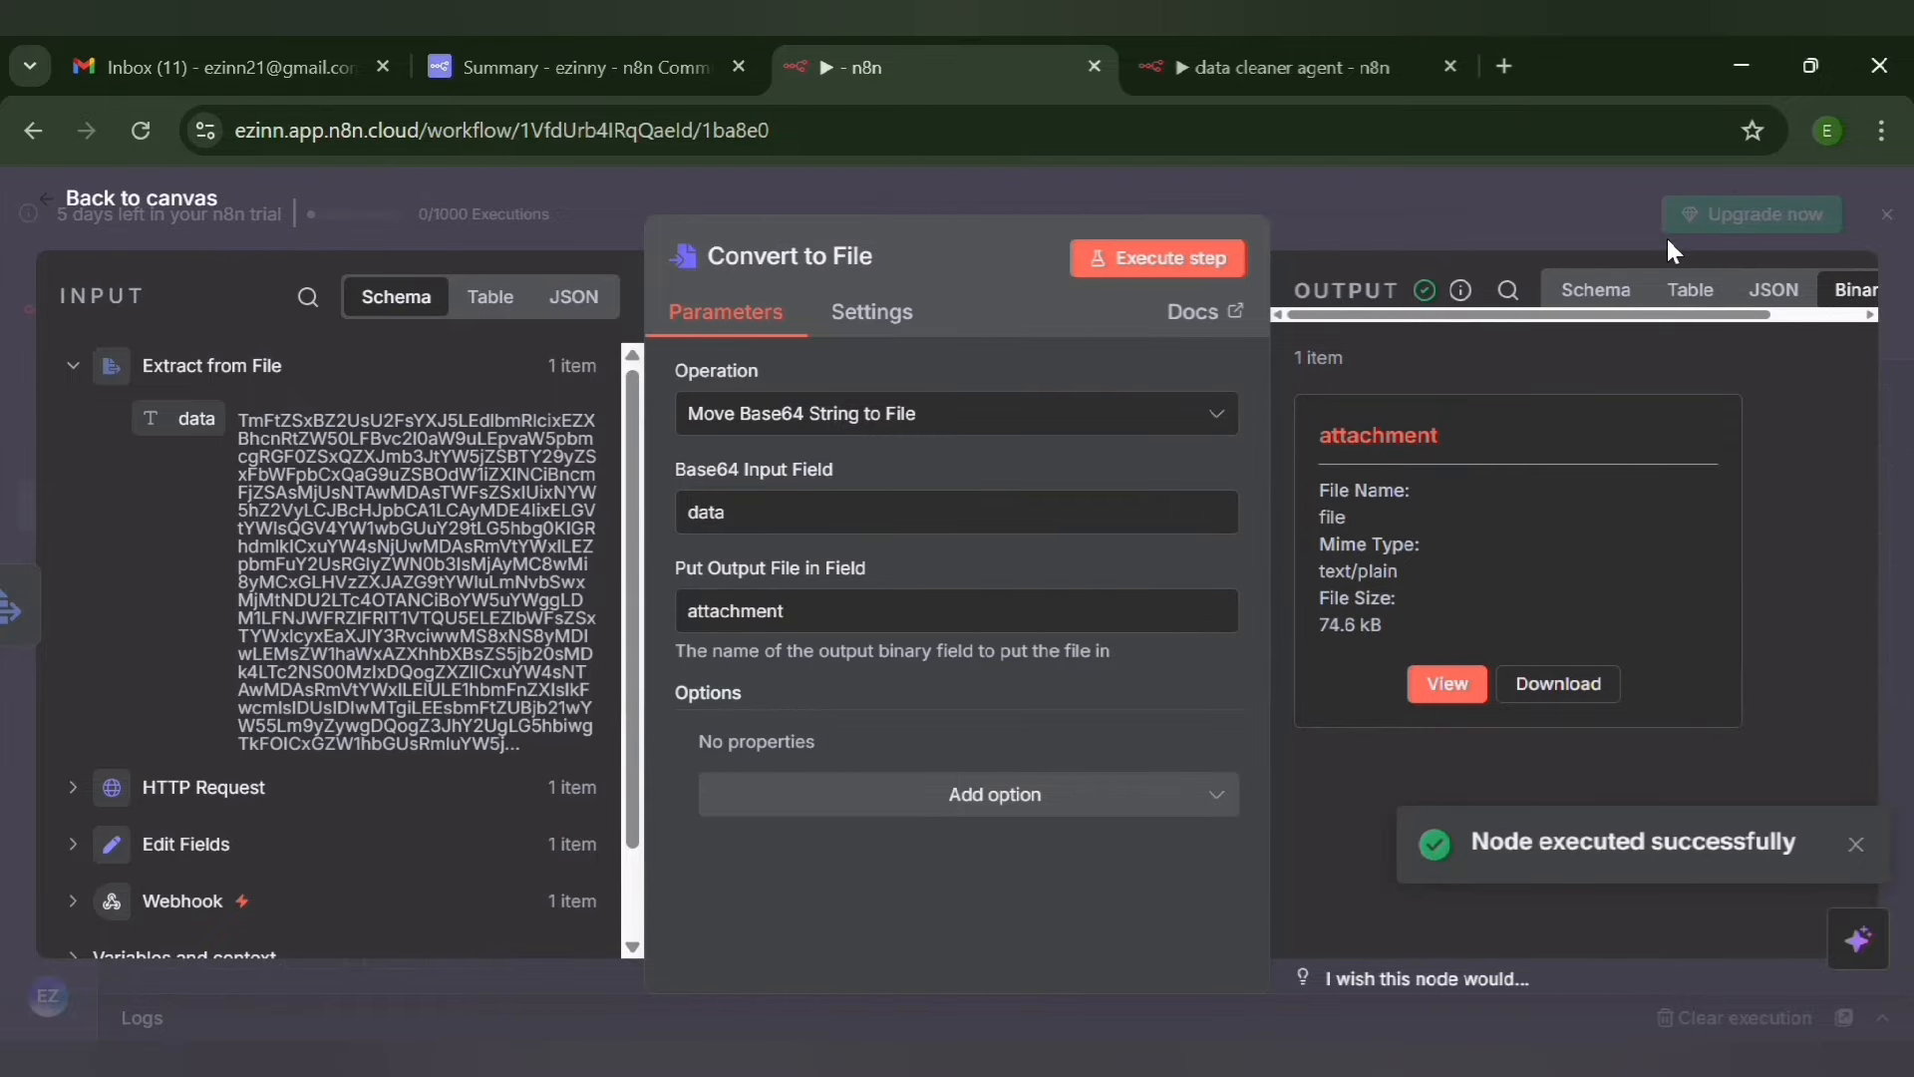
click(1779, 176)
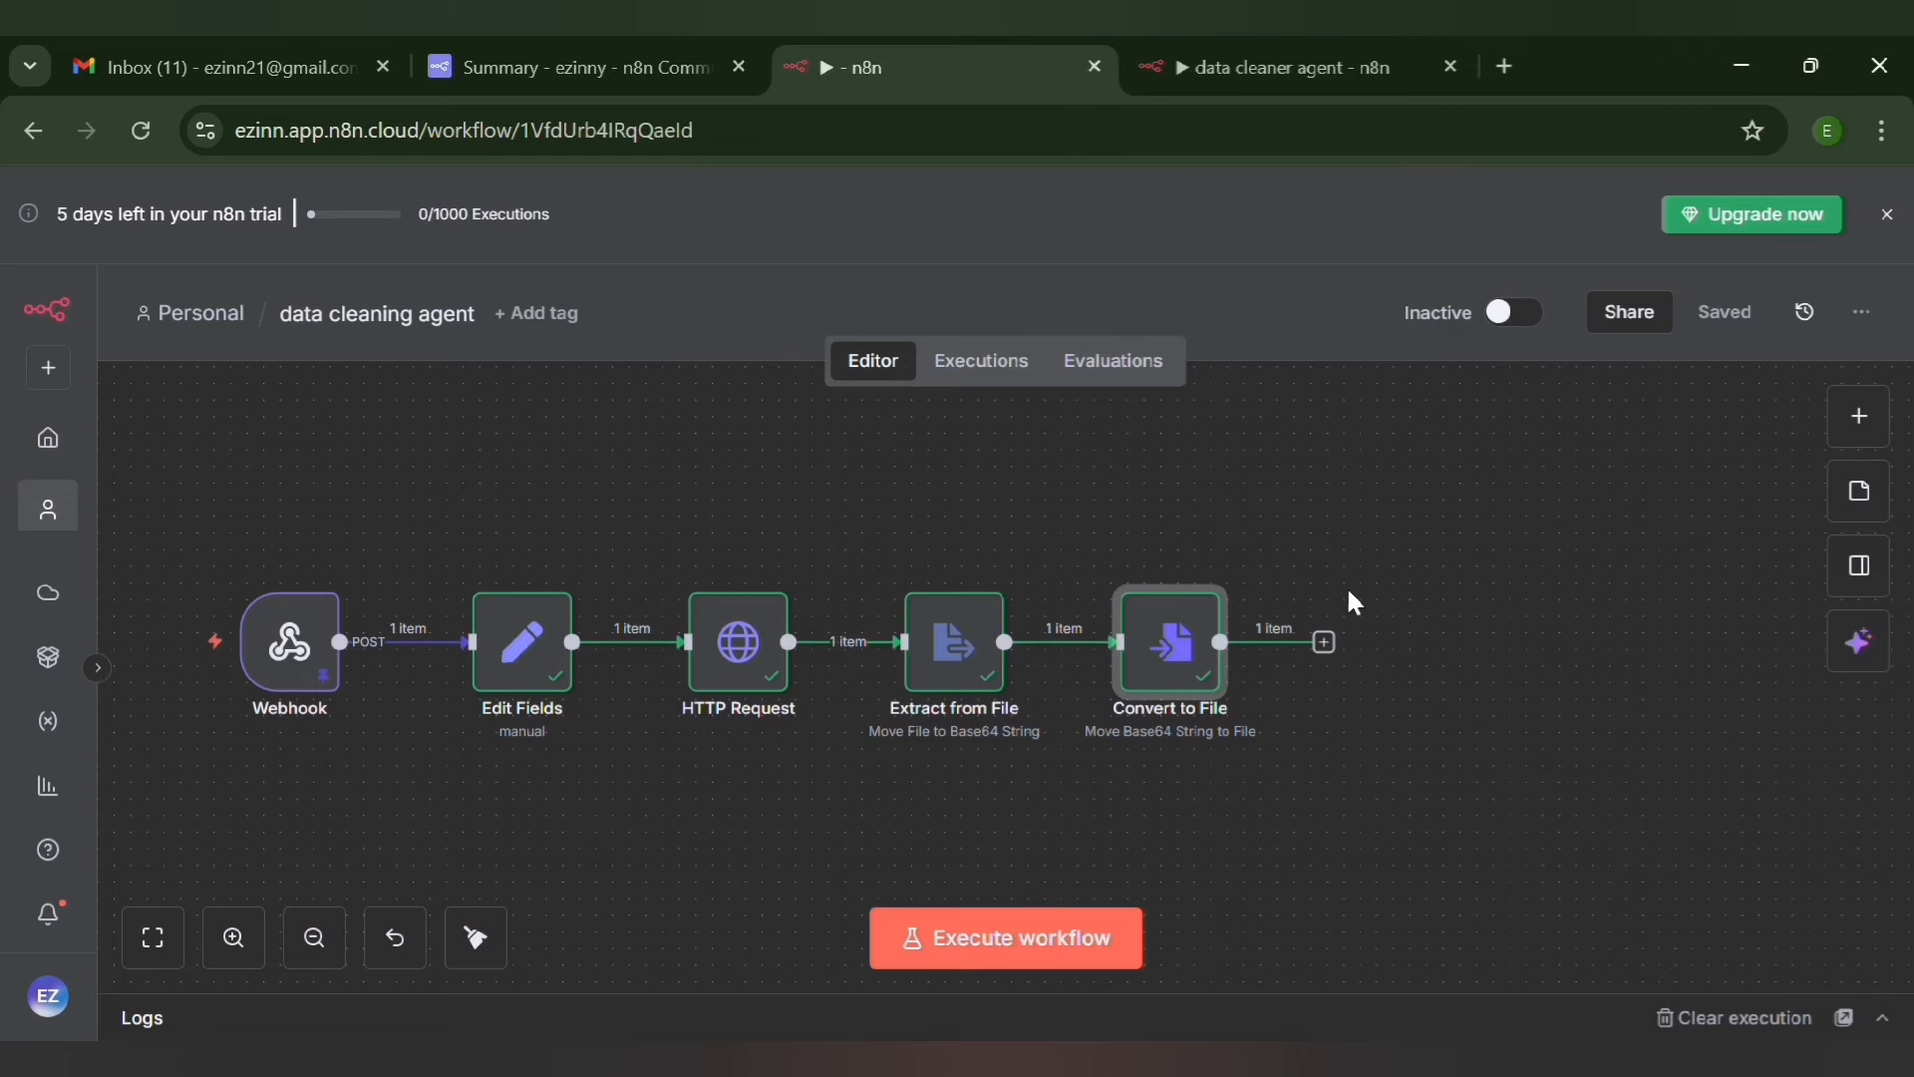
Add a second Extract from File node after Convert to File using the "Extract from text file" action
click(1324, 643)
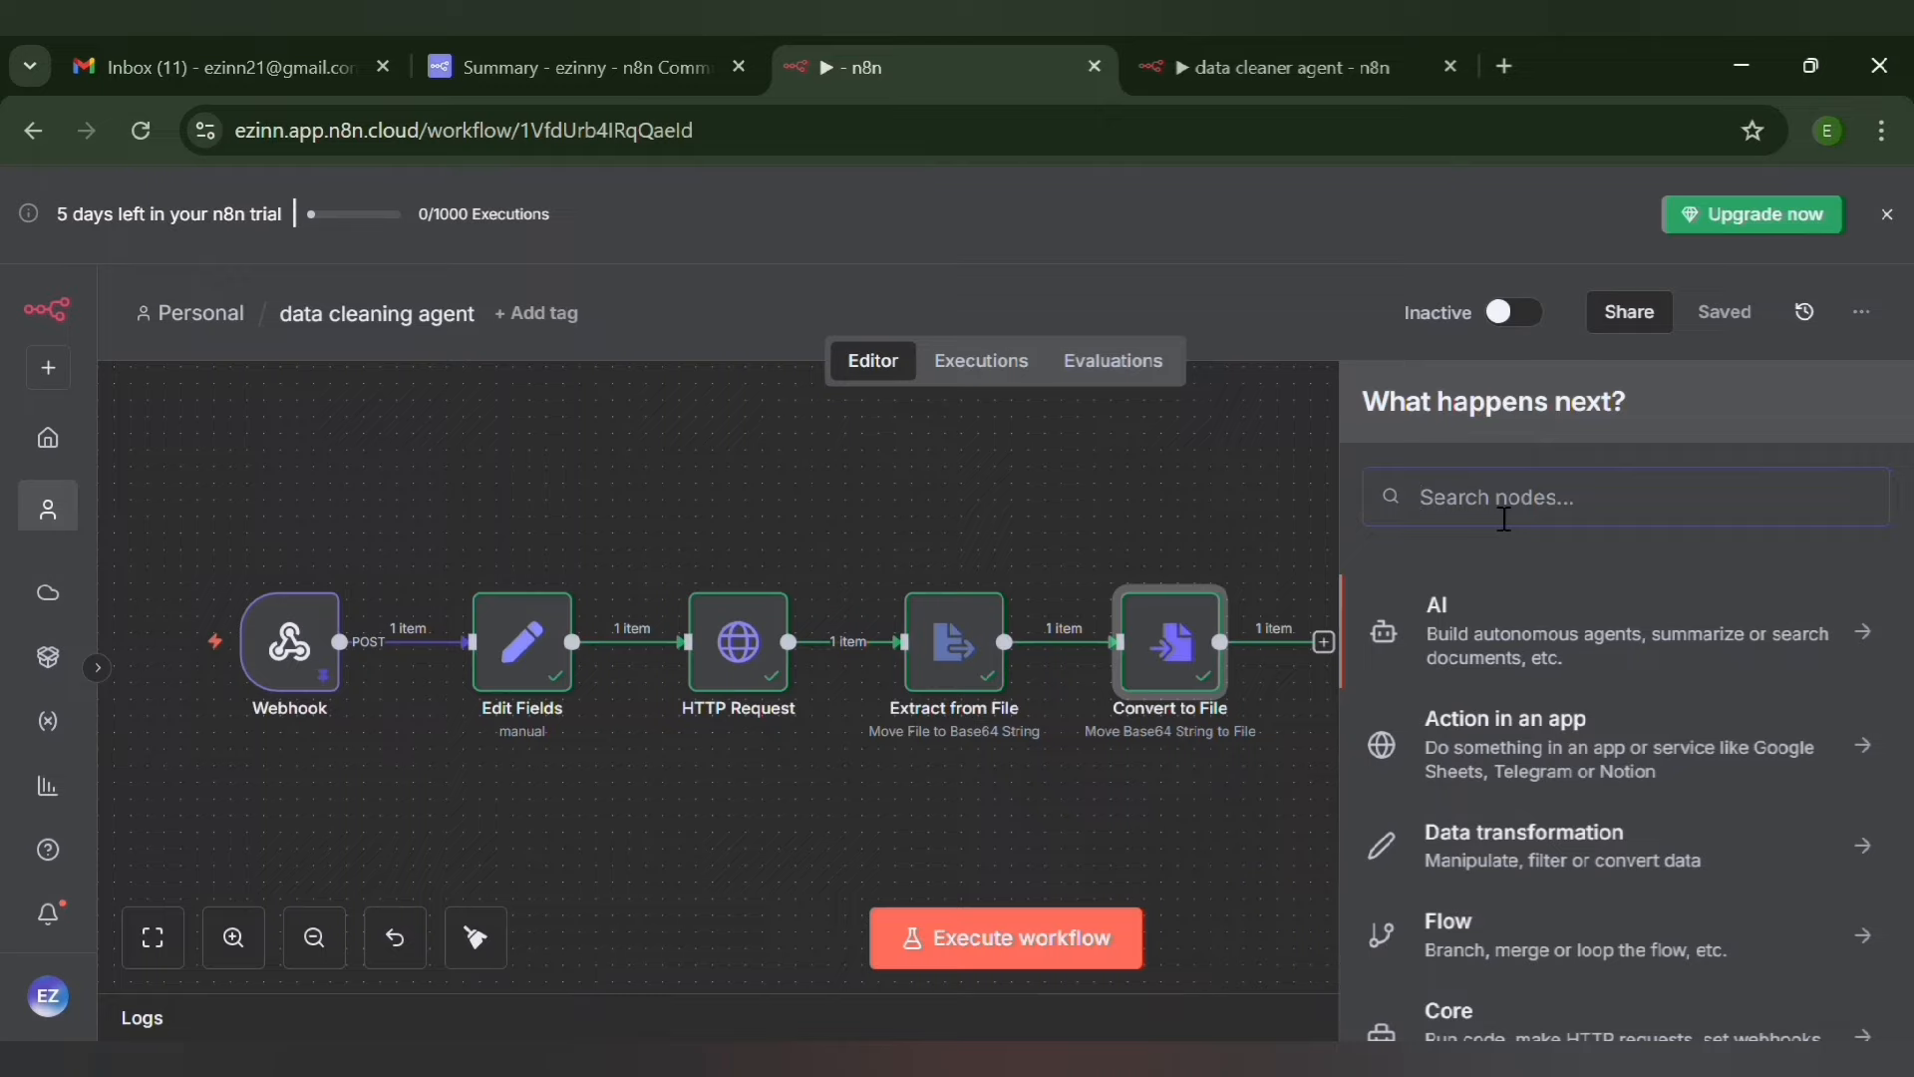
text(e)
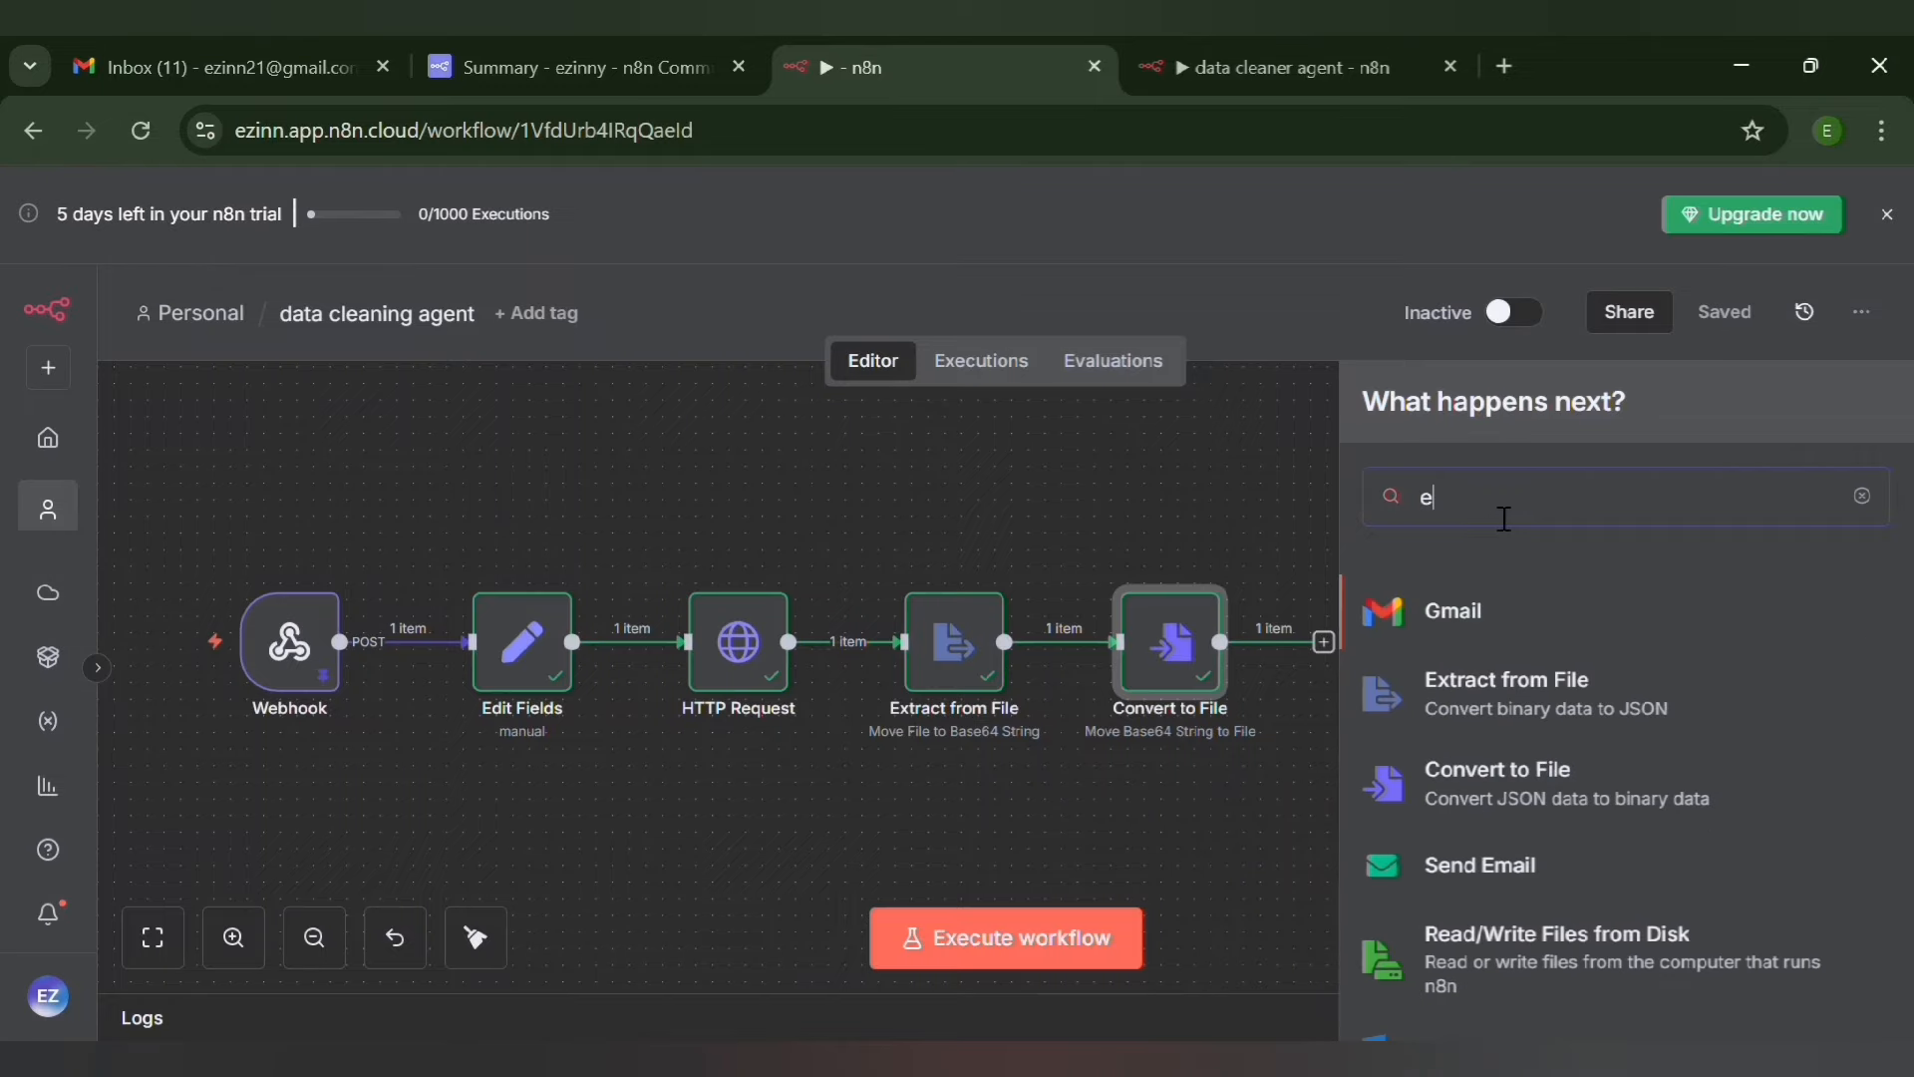
text(x)
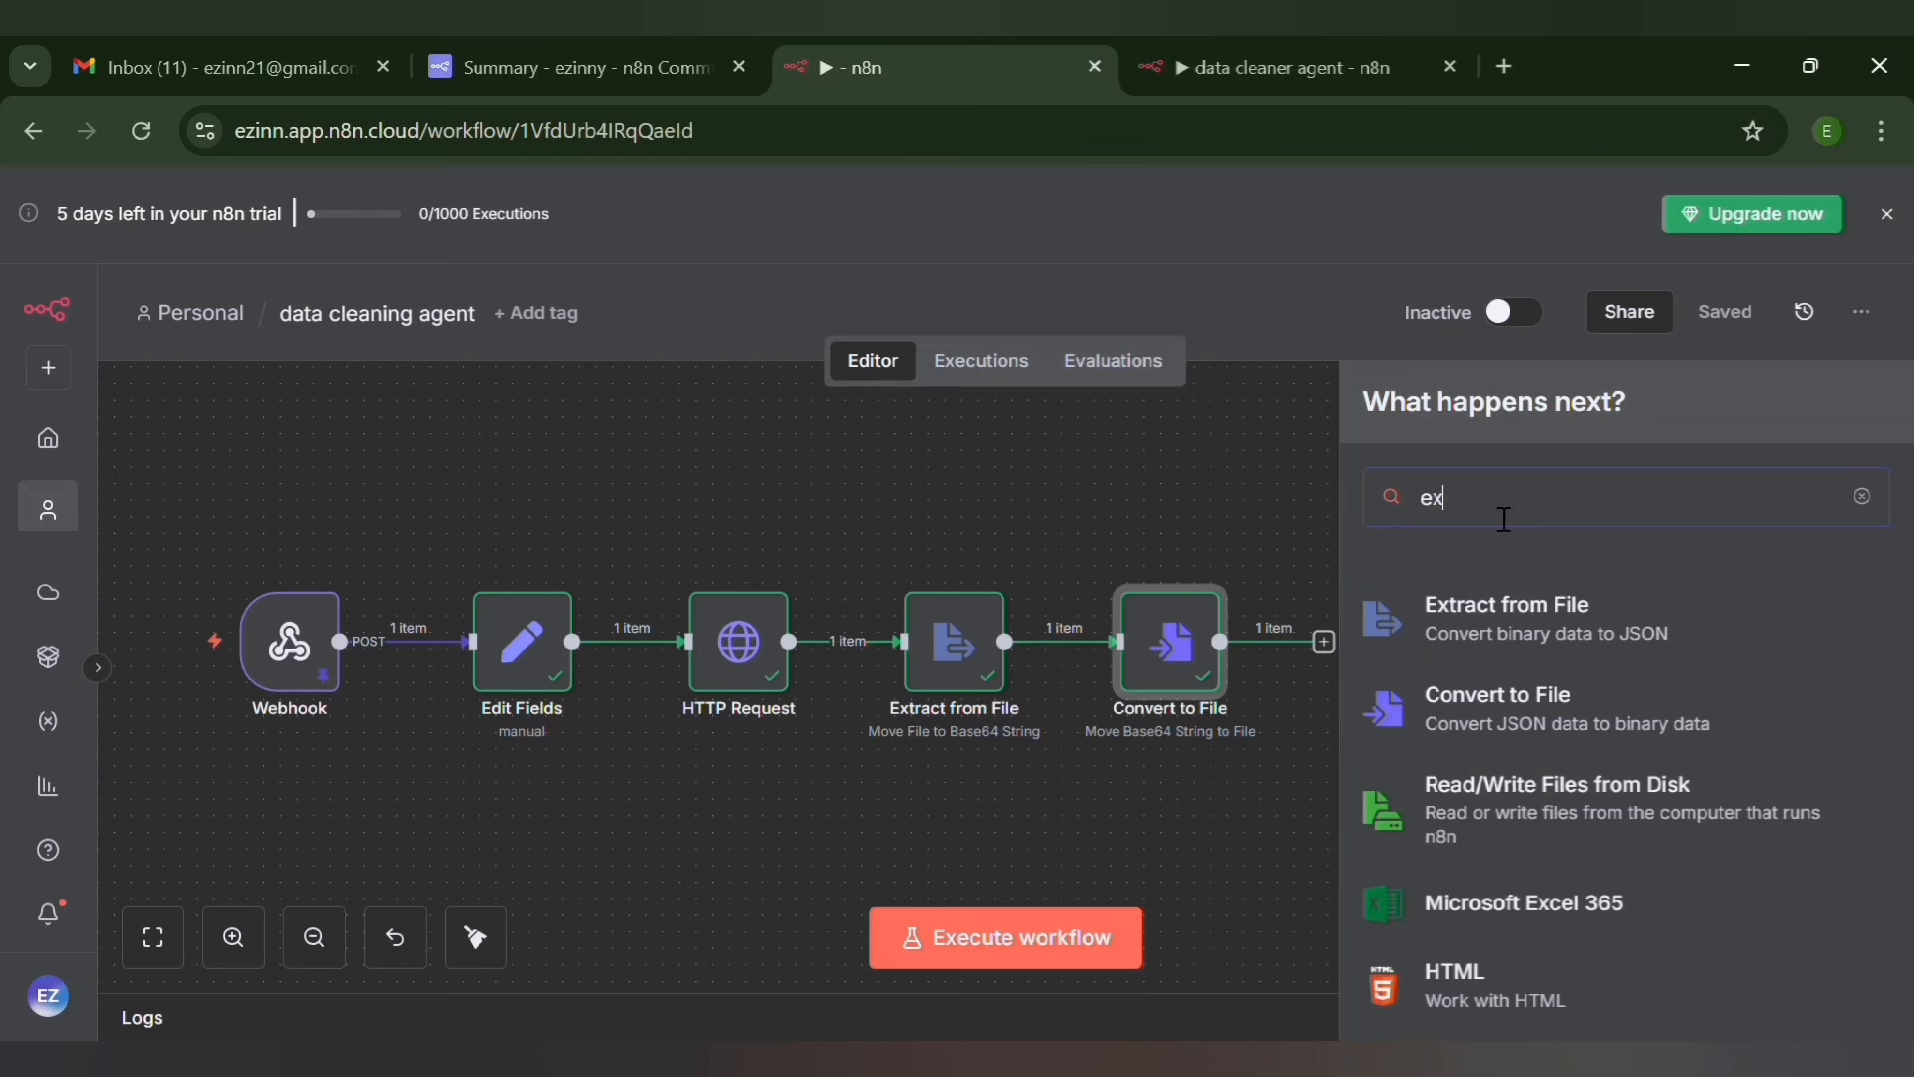
text(tract)
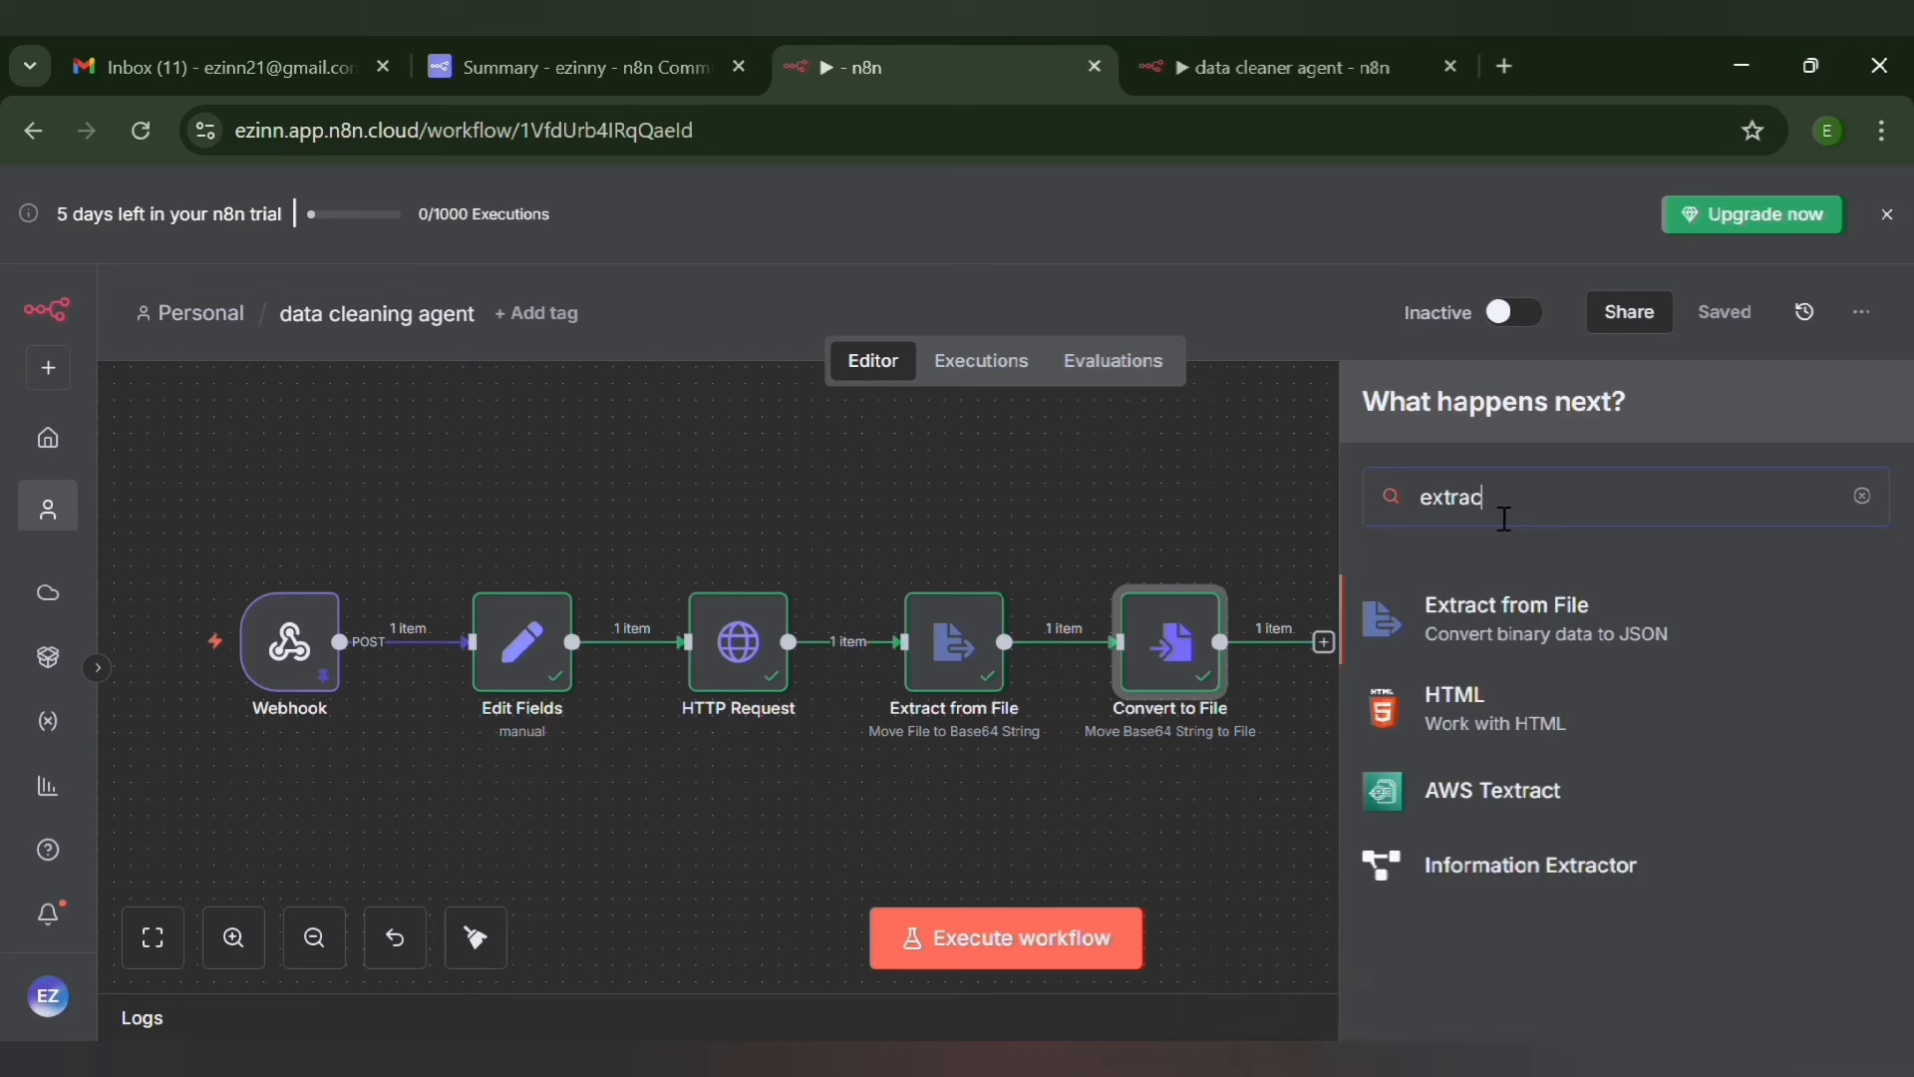
click(1515, 610)
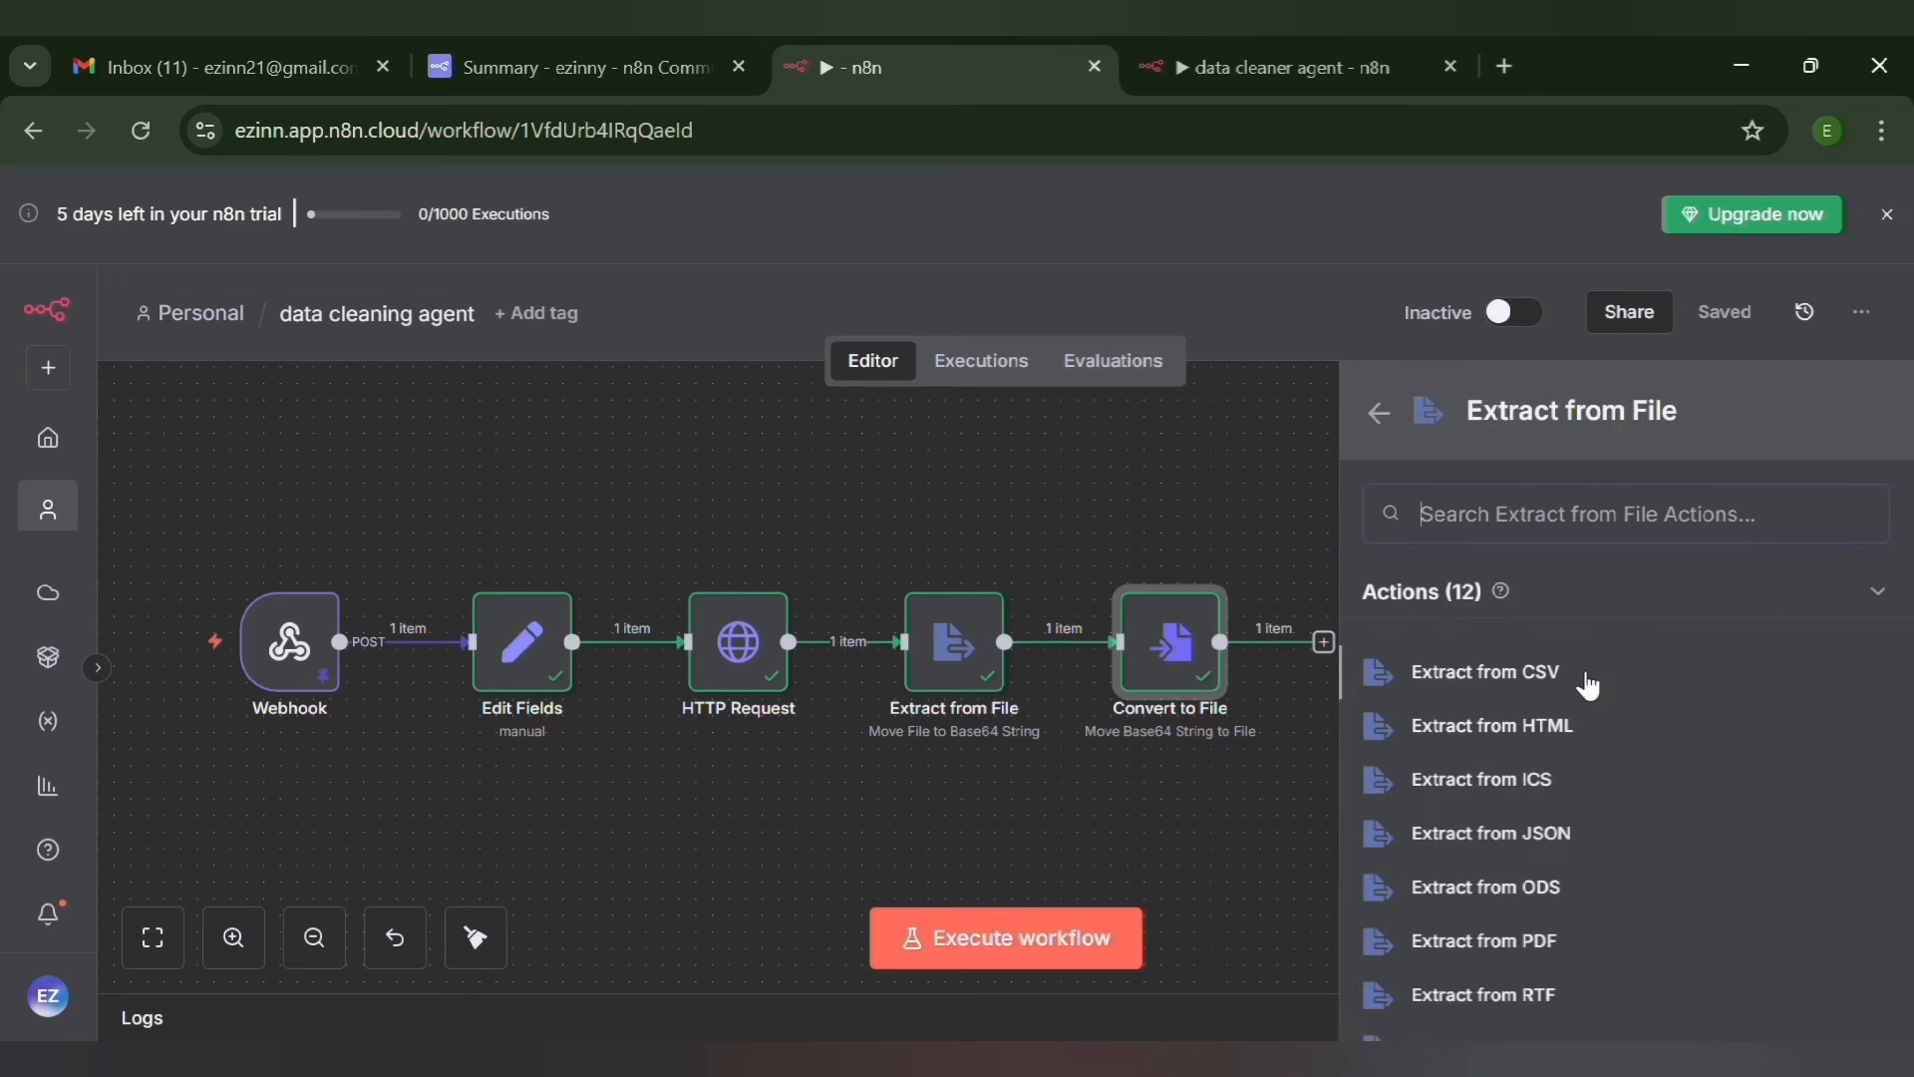
scroll(1588, 685, down, 5)
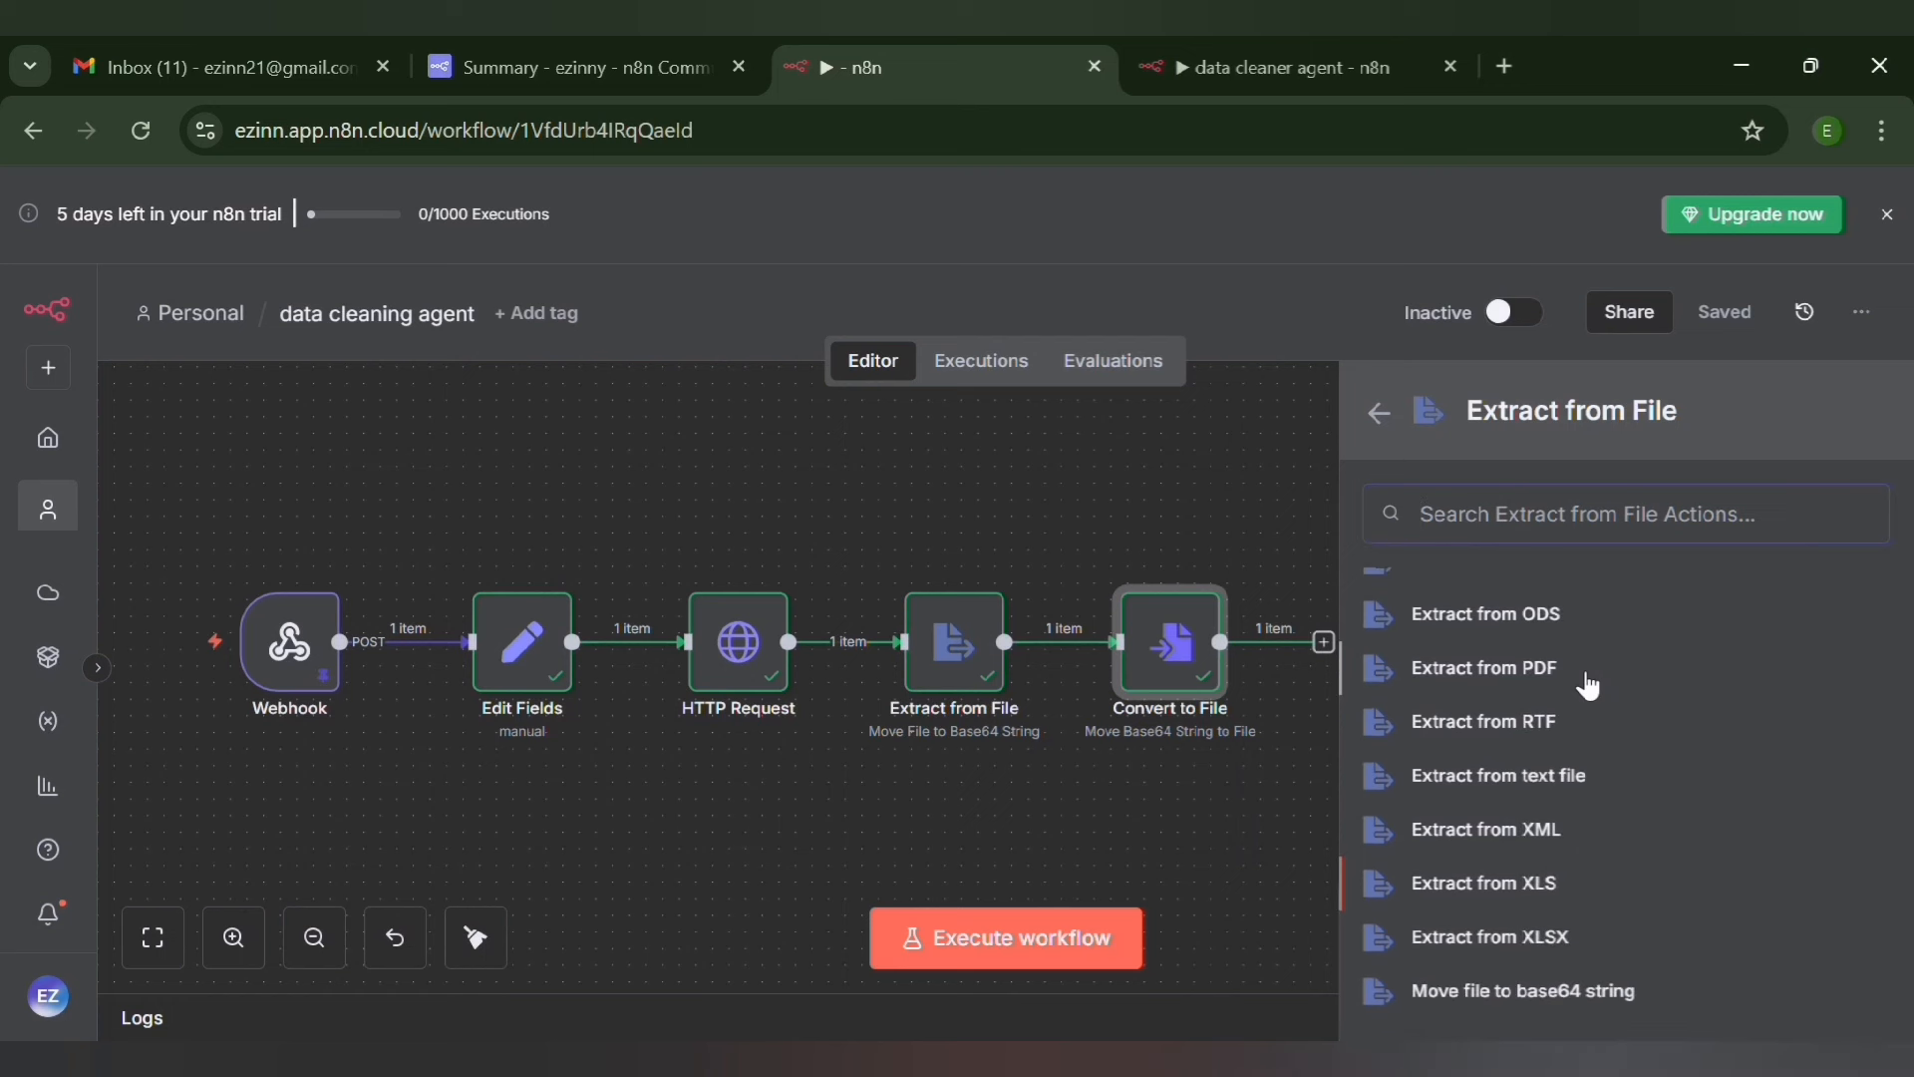
click(1553, 774)
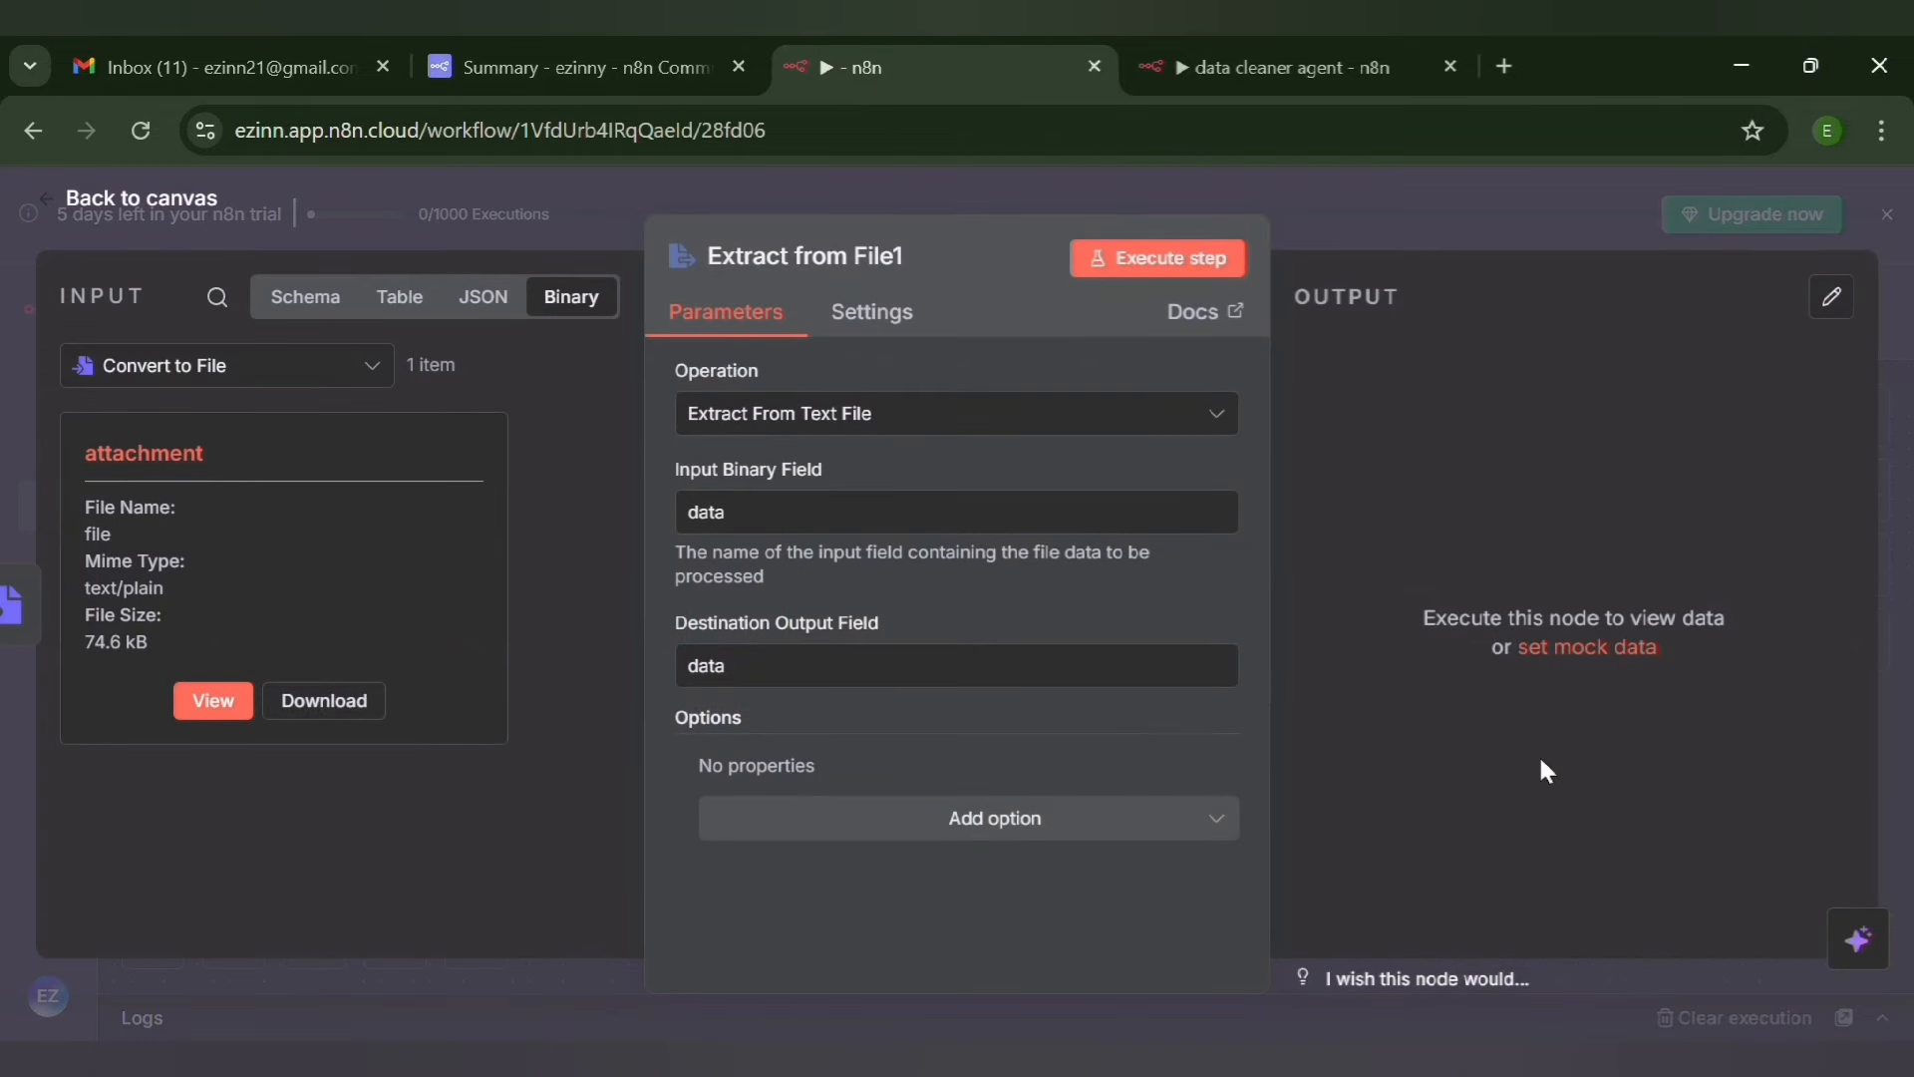
Set the Input Binary Field of the new extract node to attachment, execute the node, and return to the canvas
click(812, 525)
key(BackSpace)
key(BackSpace)
key(BackSpace)
key(BackSpace)
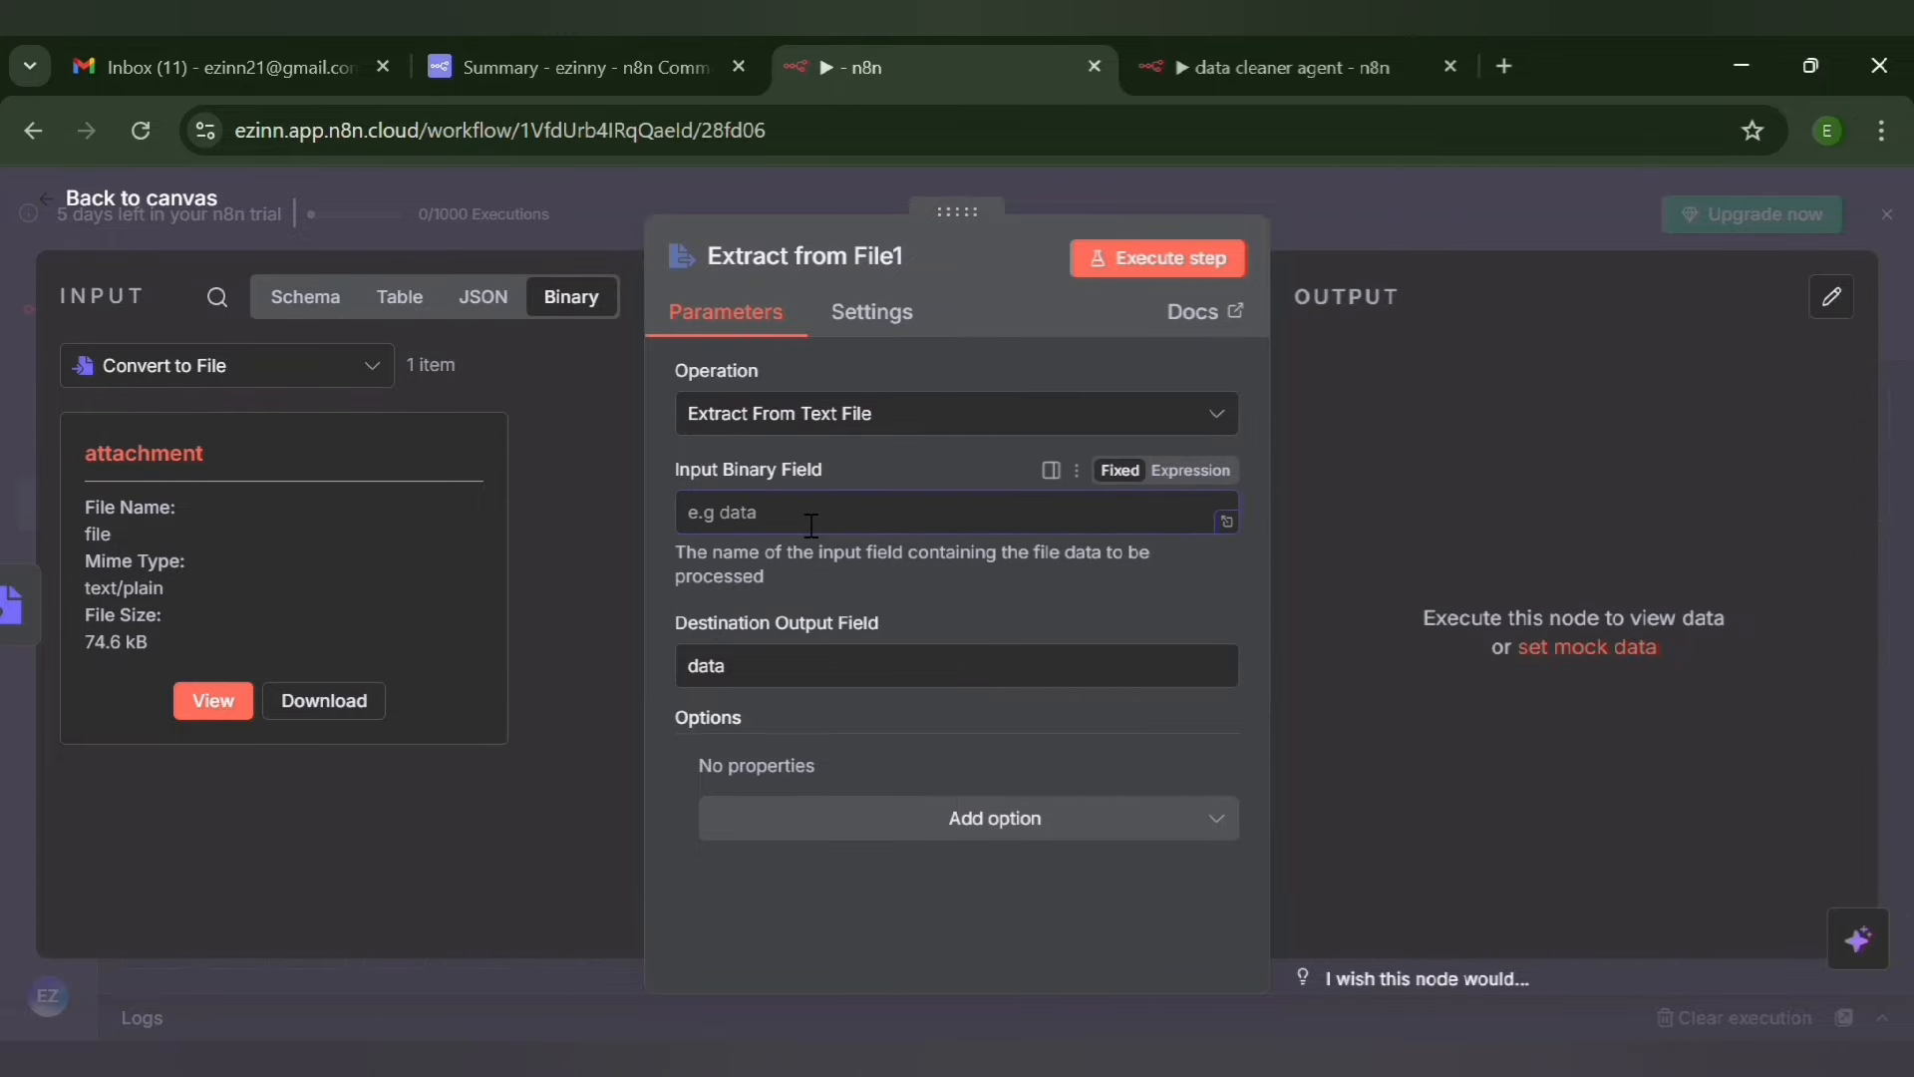
text(attachm)
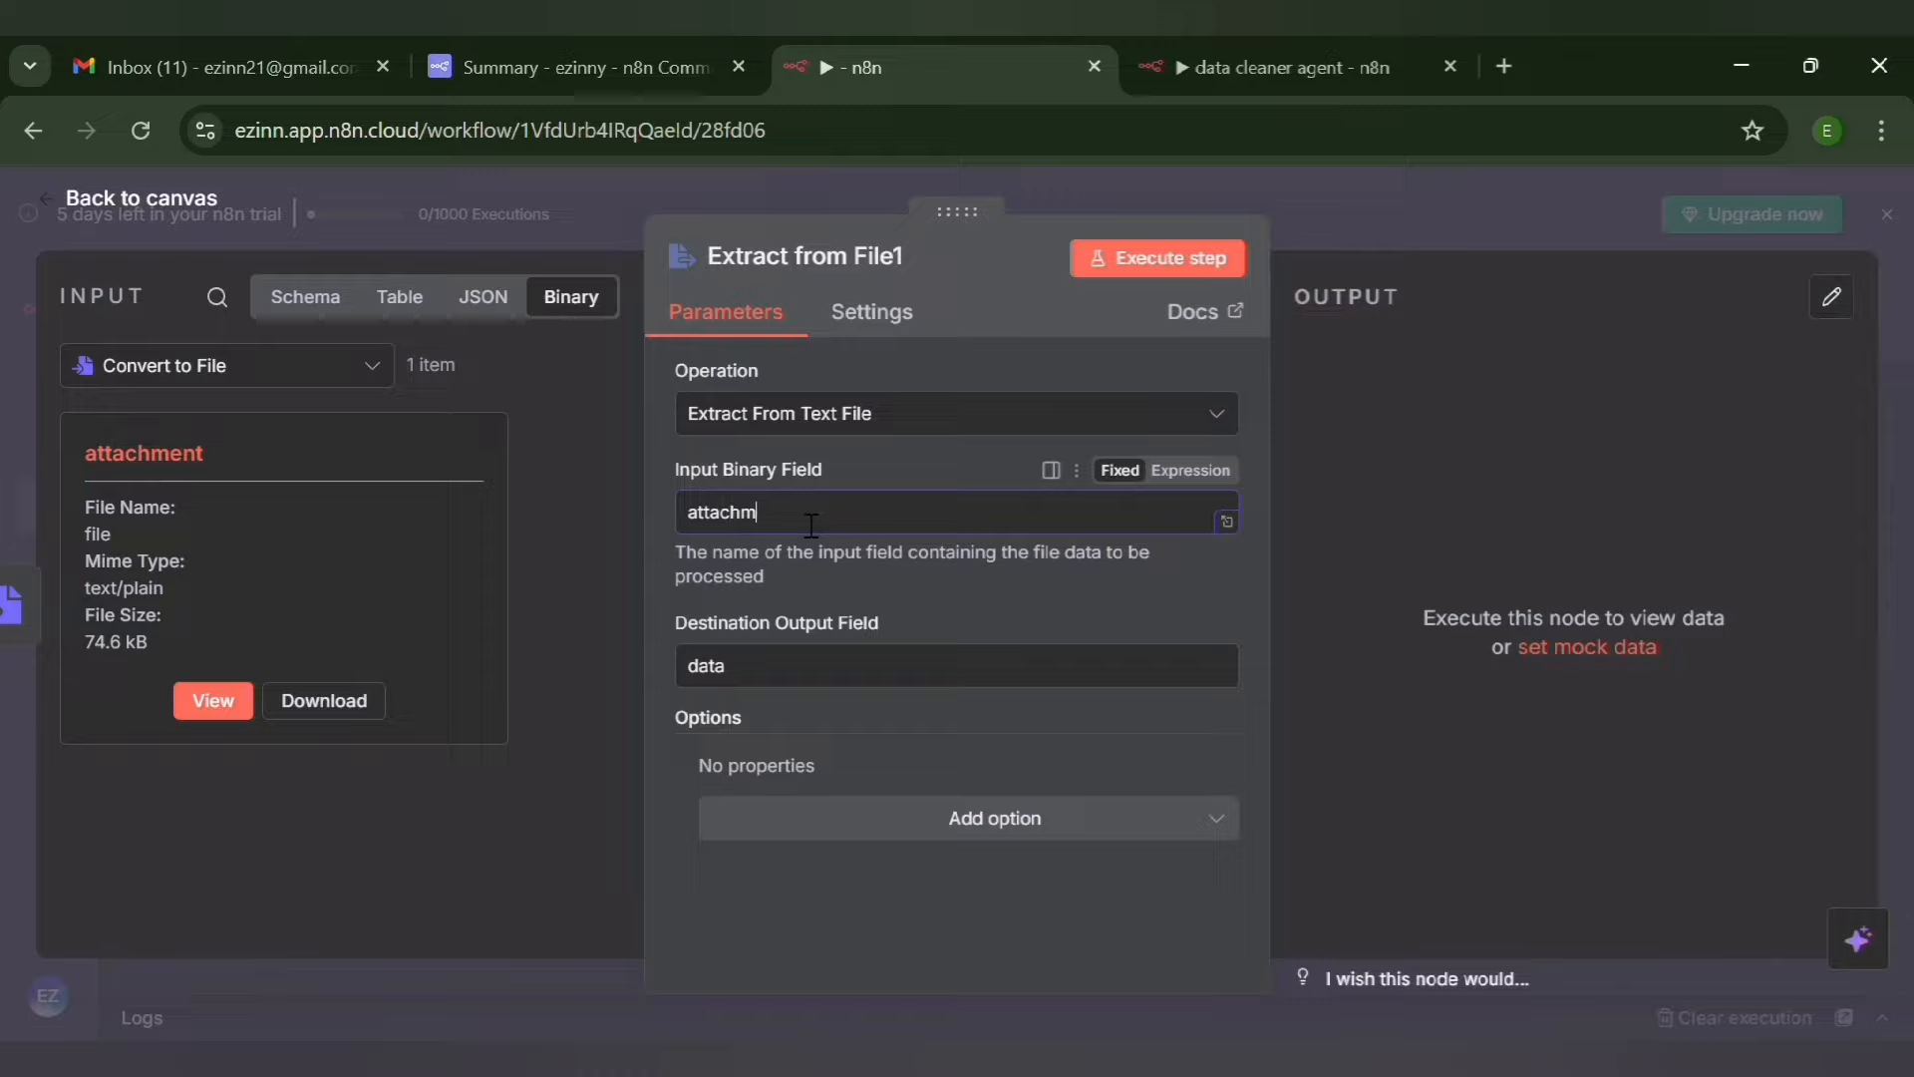
text(ent)
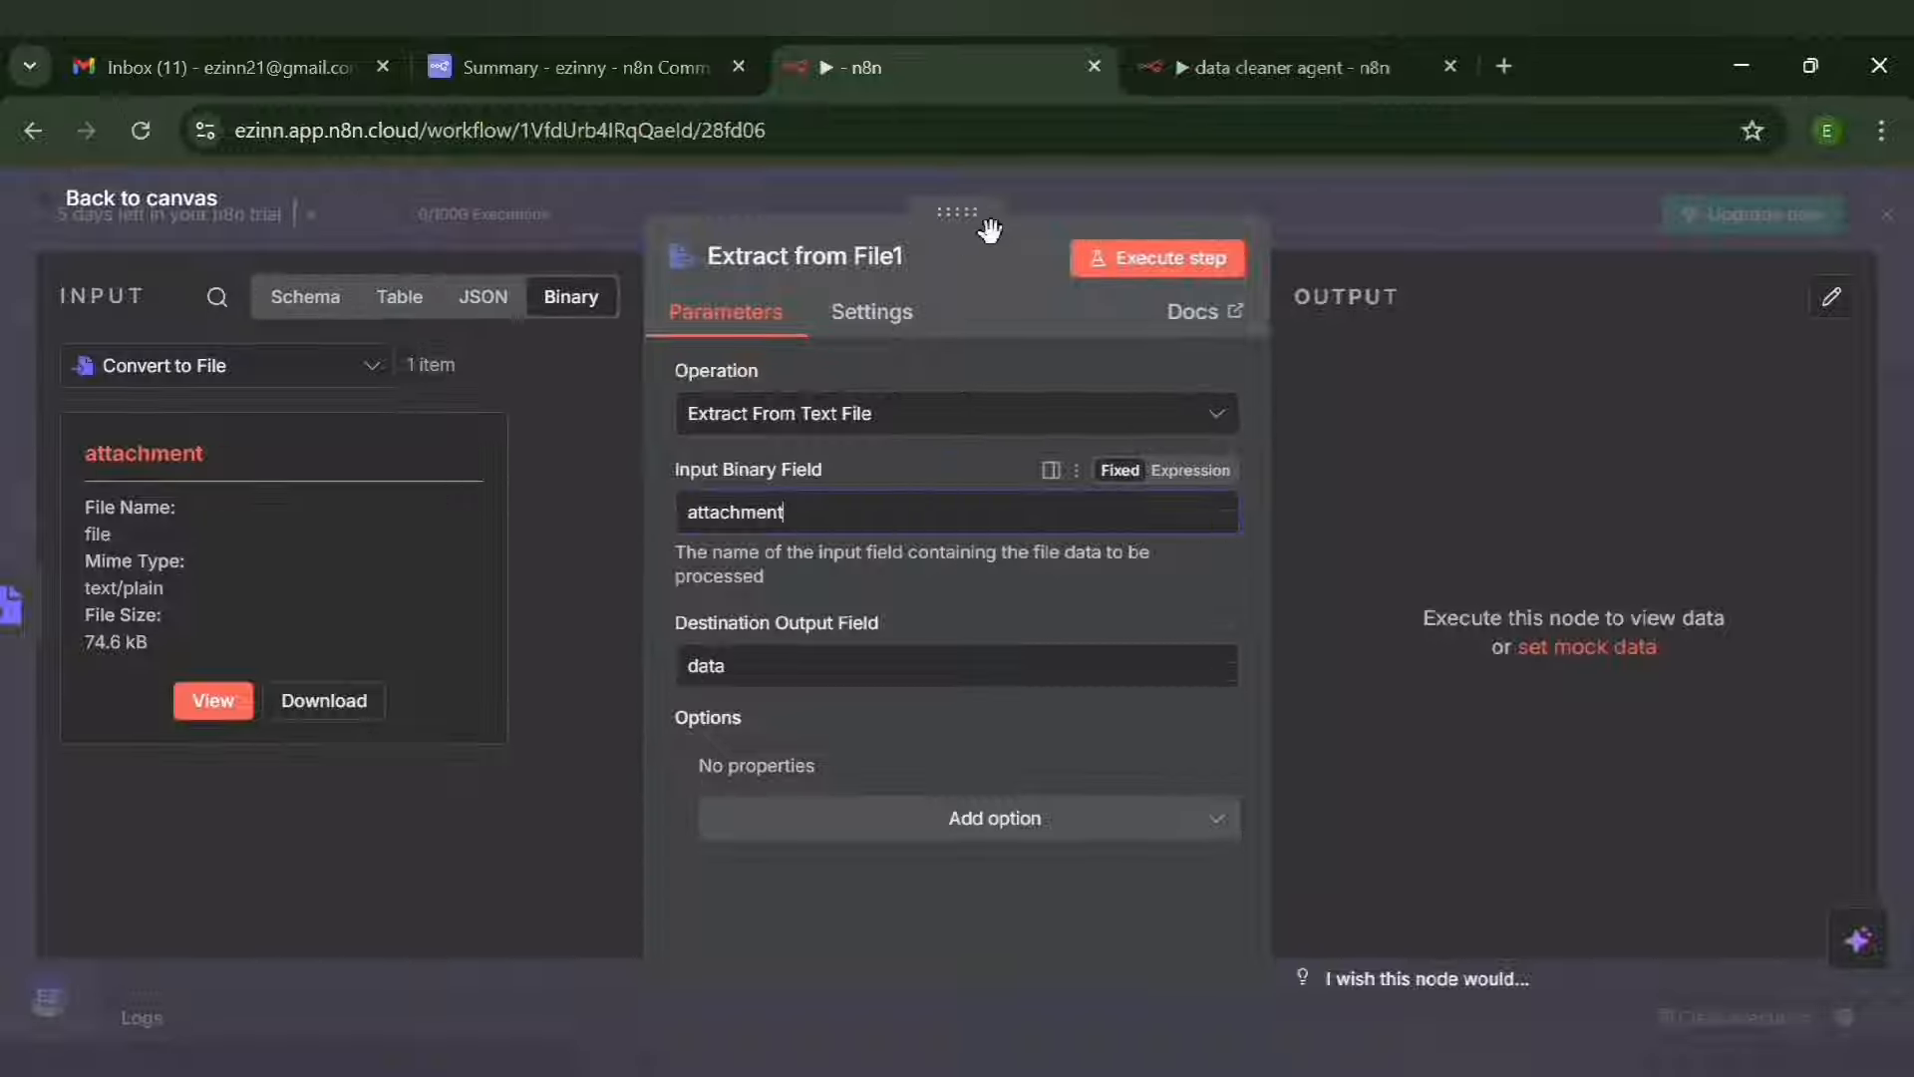
click(1134, 271)
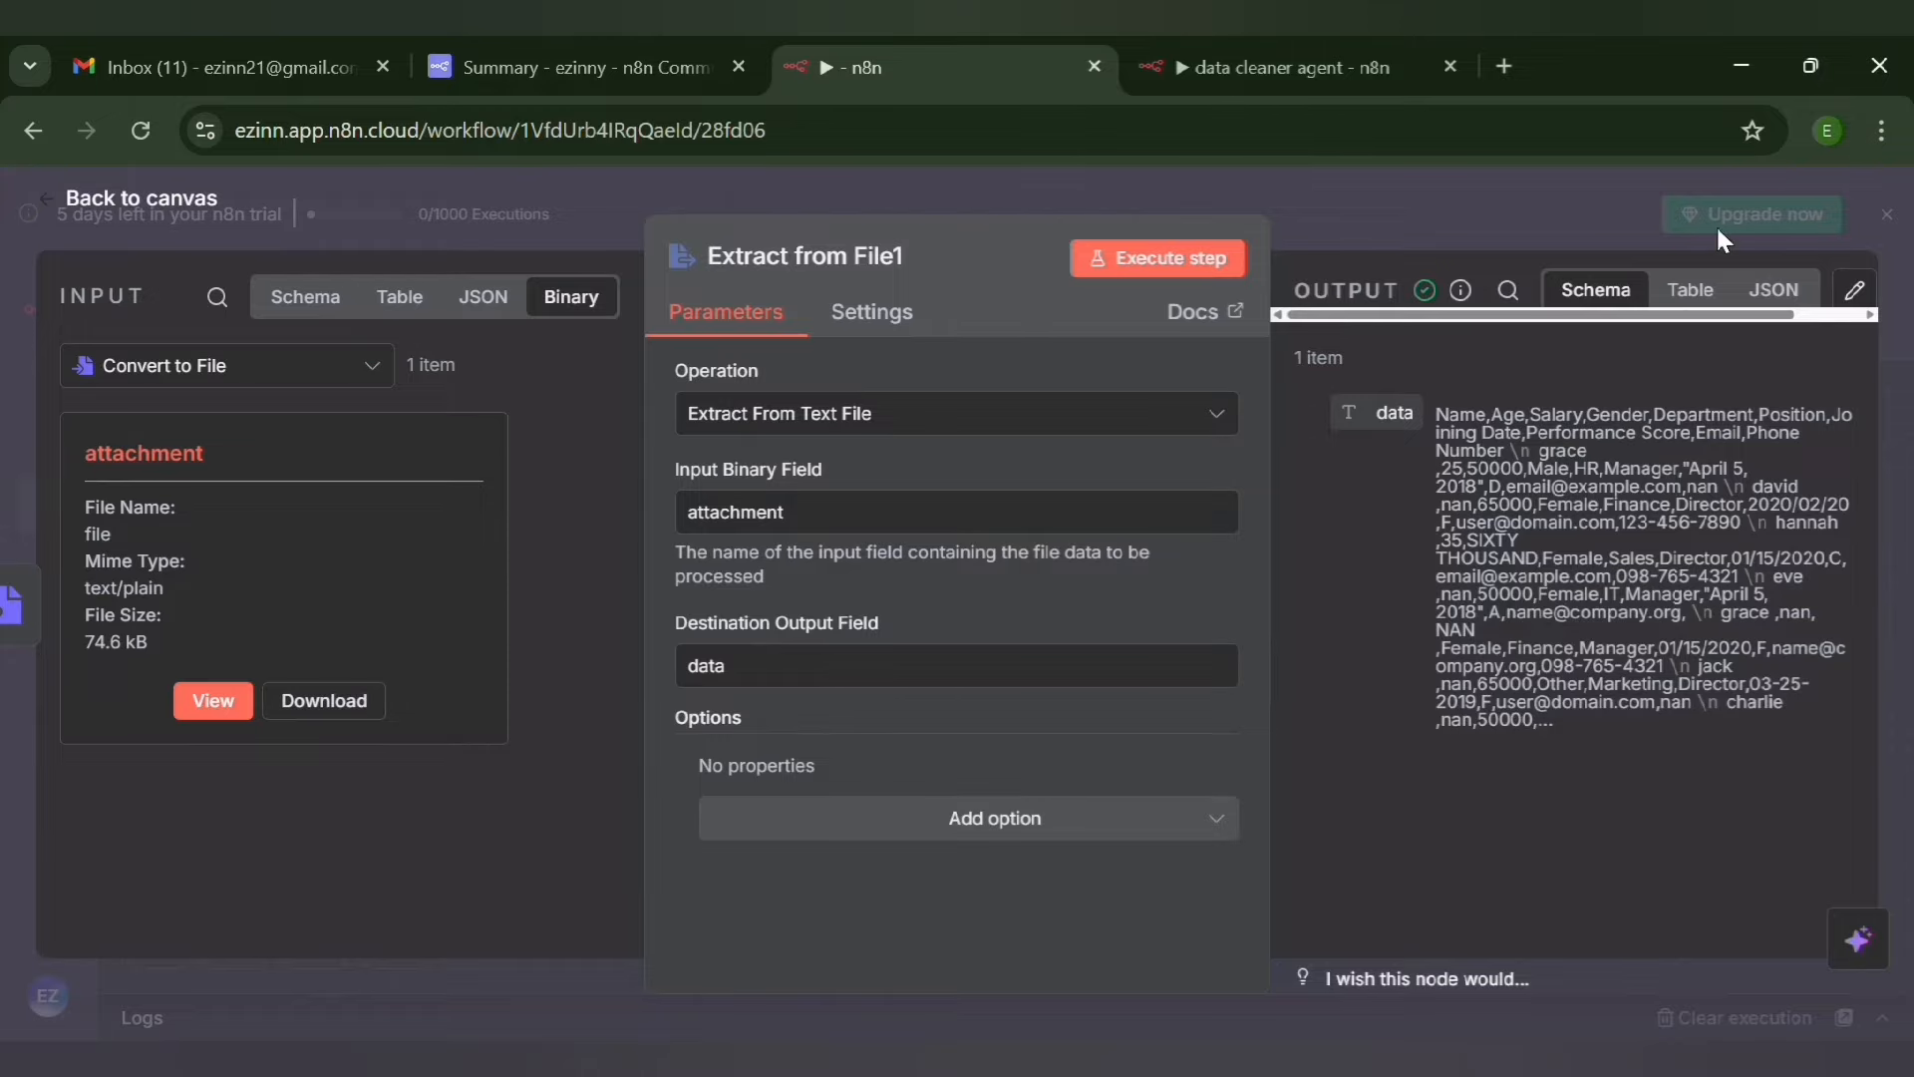
click(1761, 177)
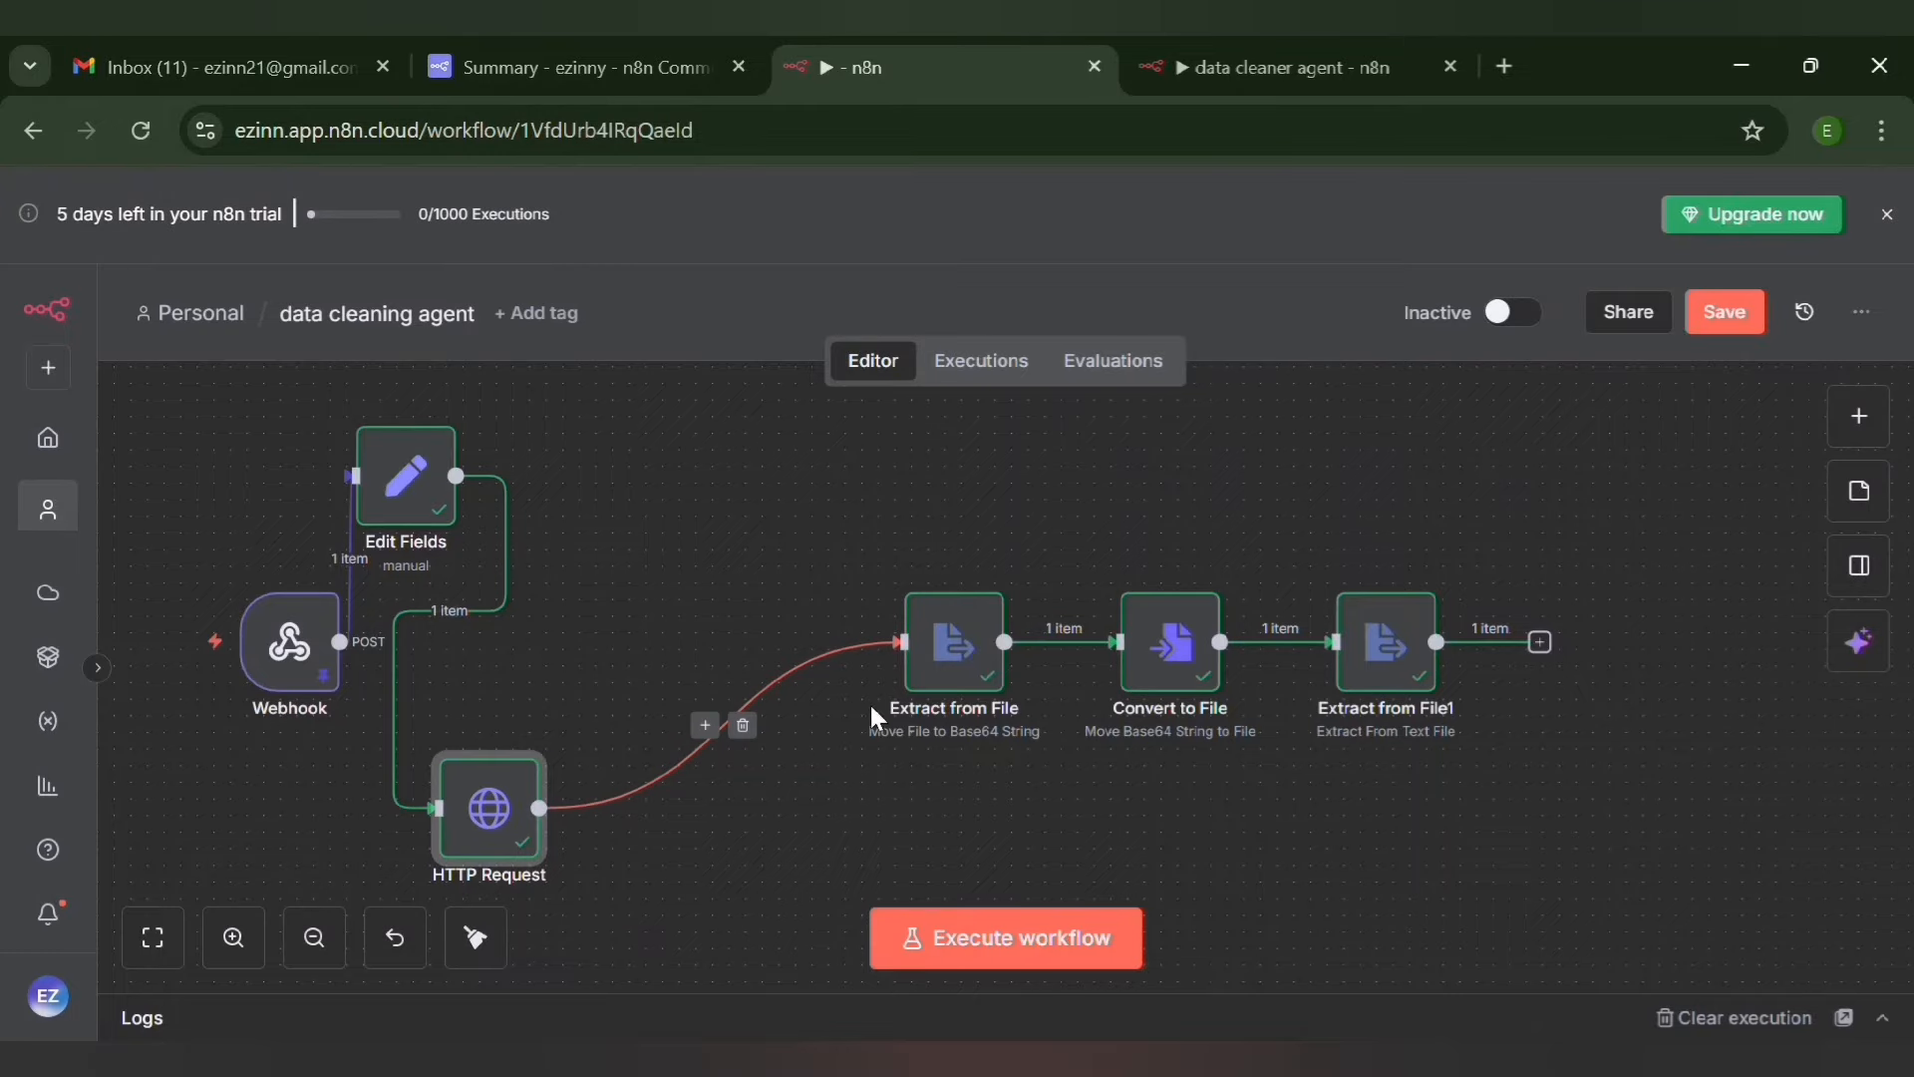
Rearrange Extract from File, Convert to File and Extract from File1 into a compact zigzag beside the HTTP Request node
drag(975, 650, 676, 517)
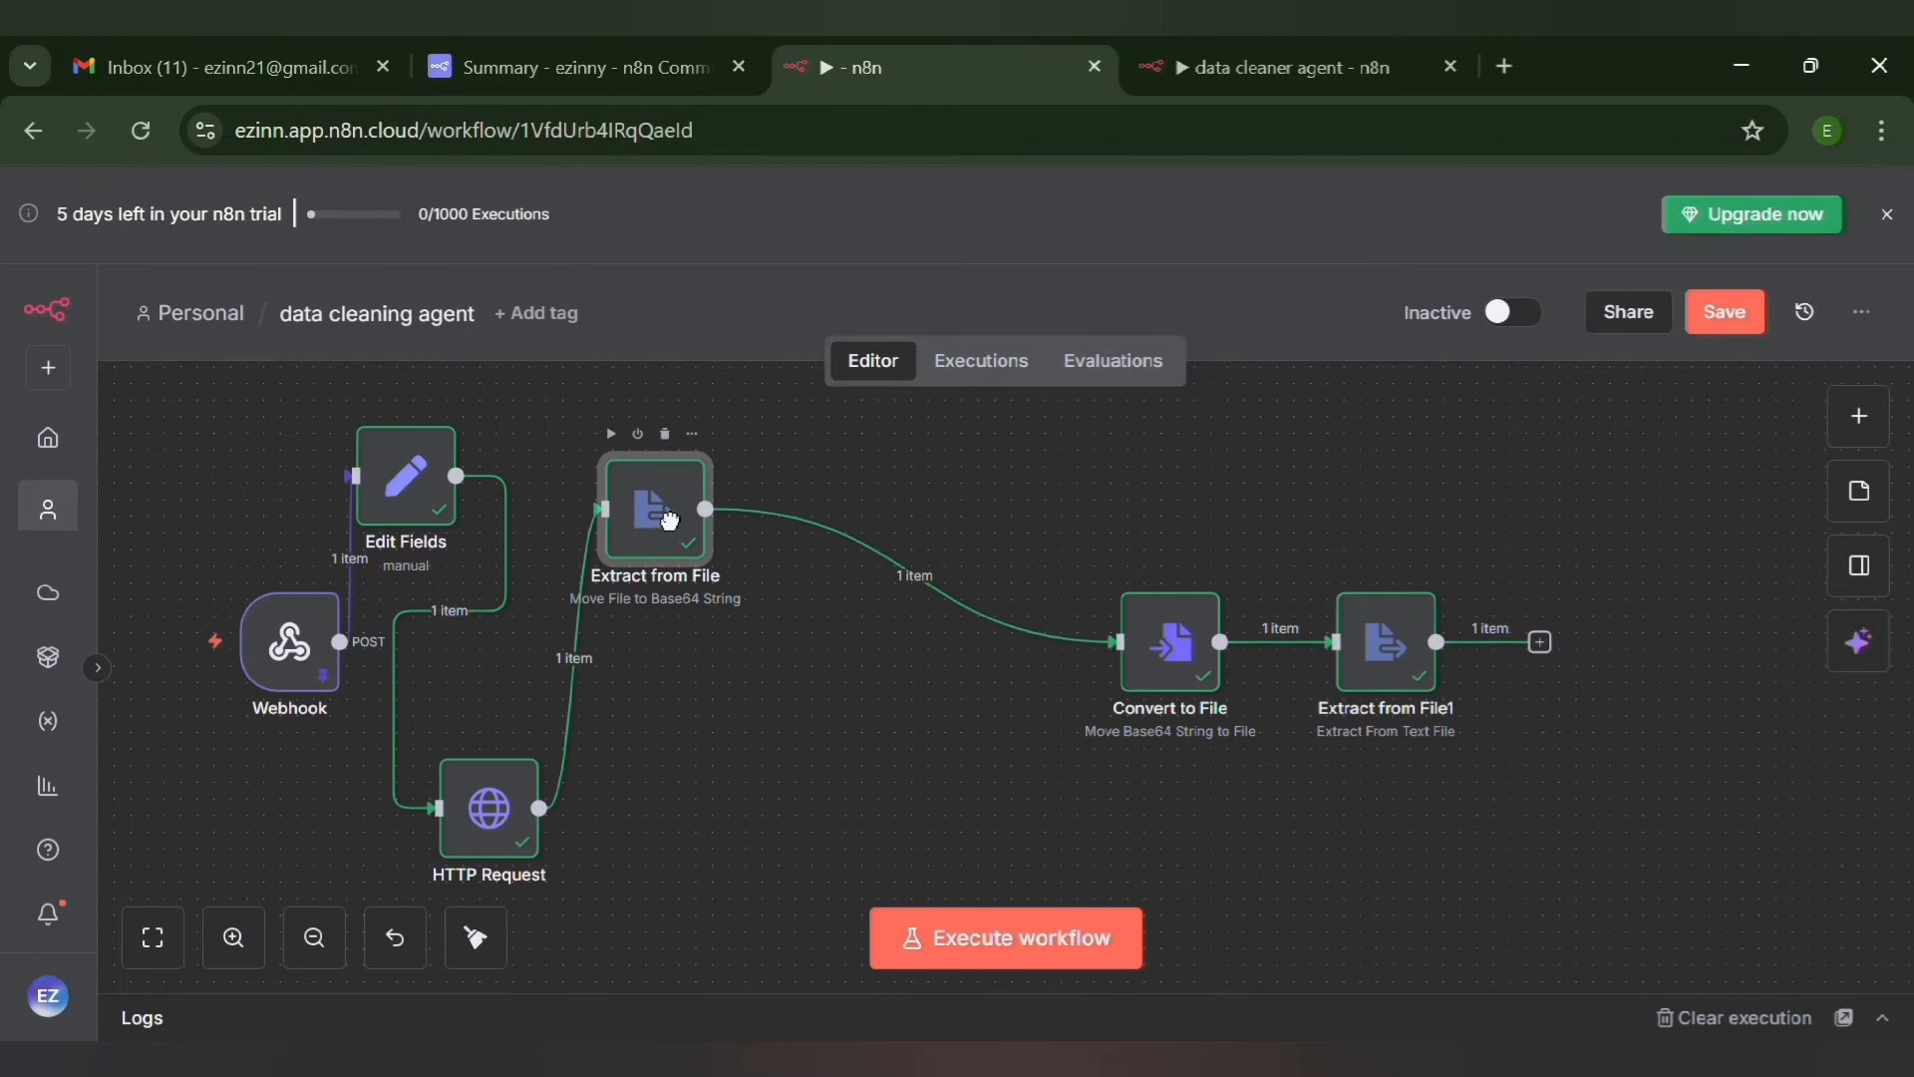
drag(1164, 645, 749, 780)
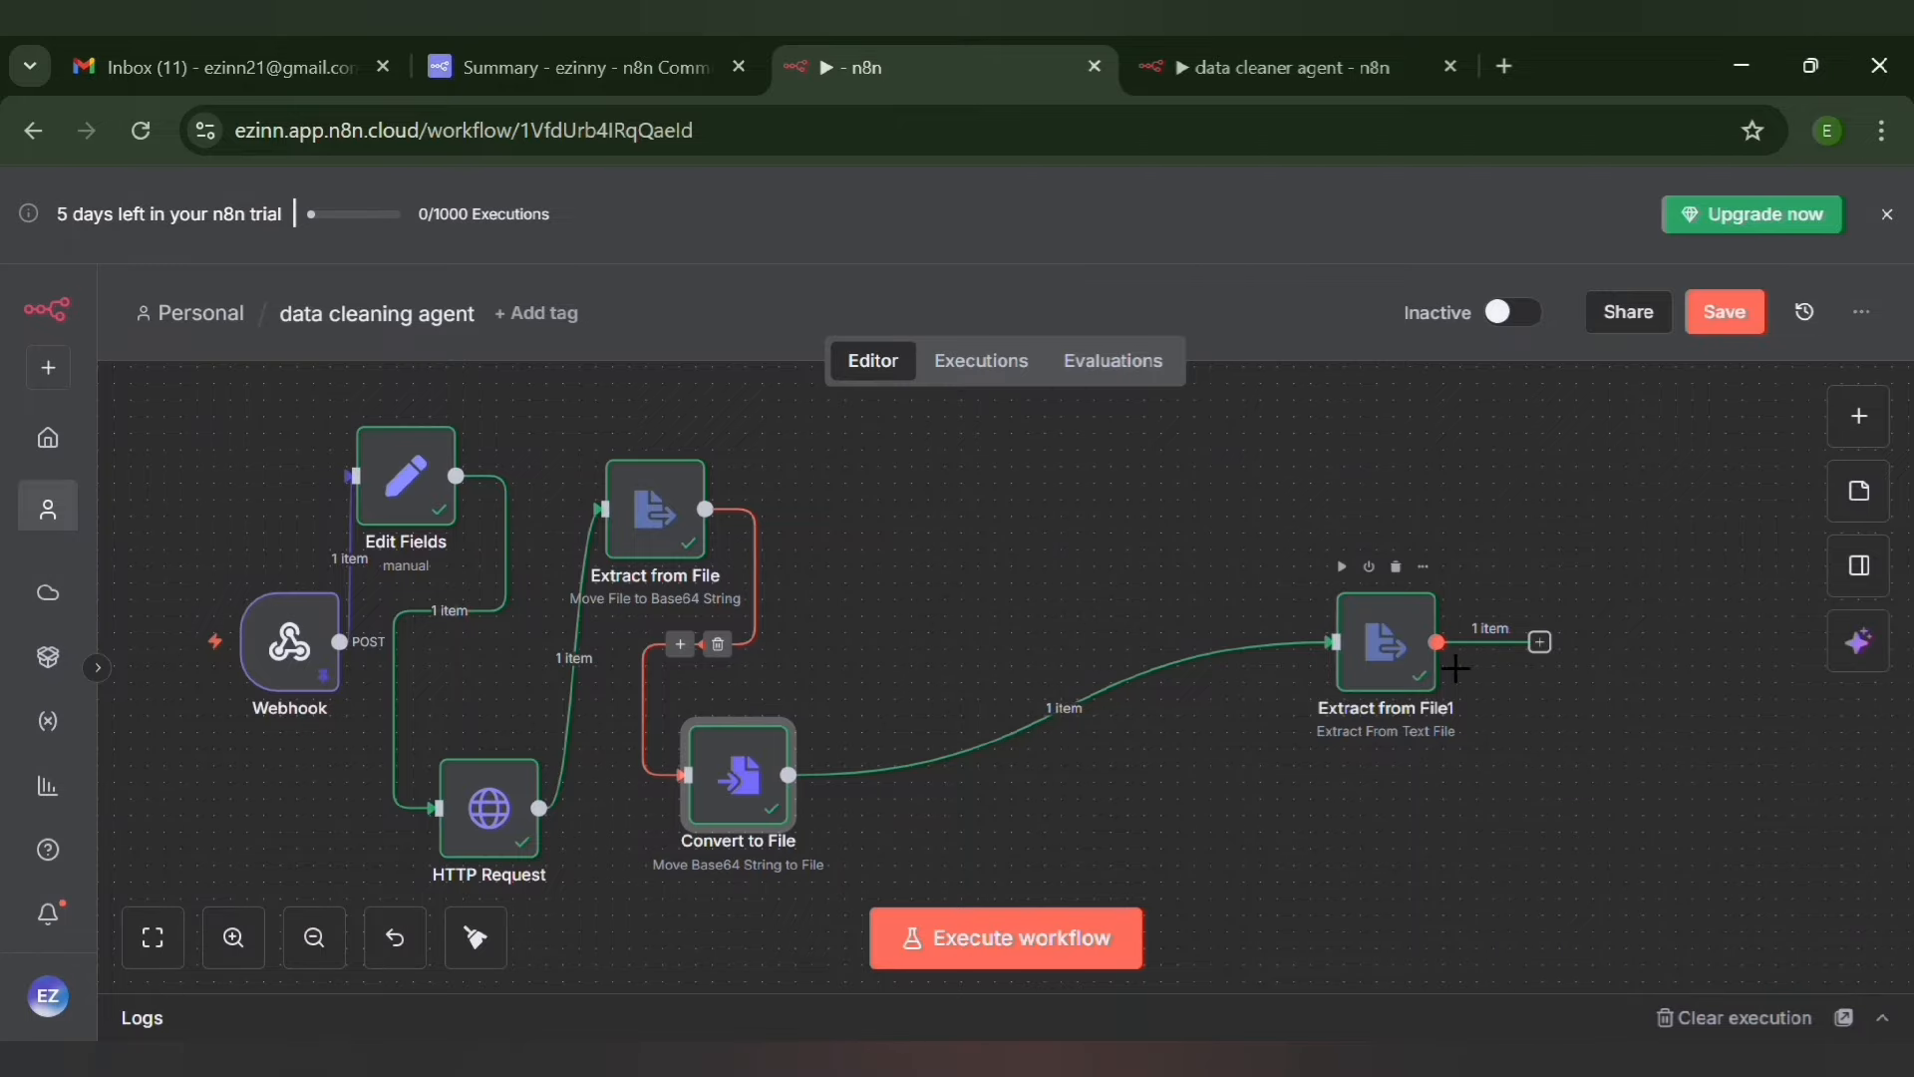
drag(1391, 653, 947, 556)
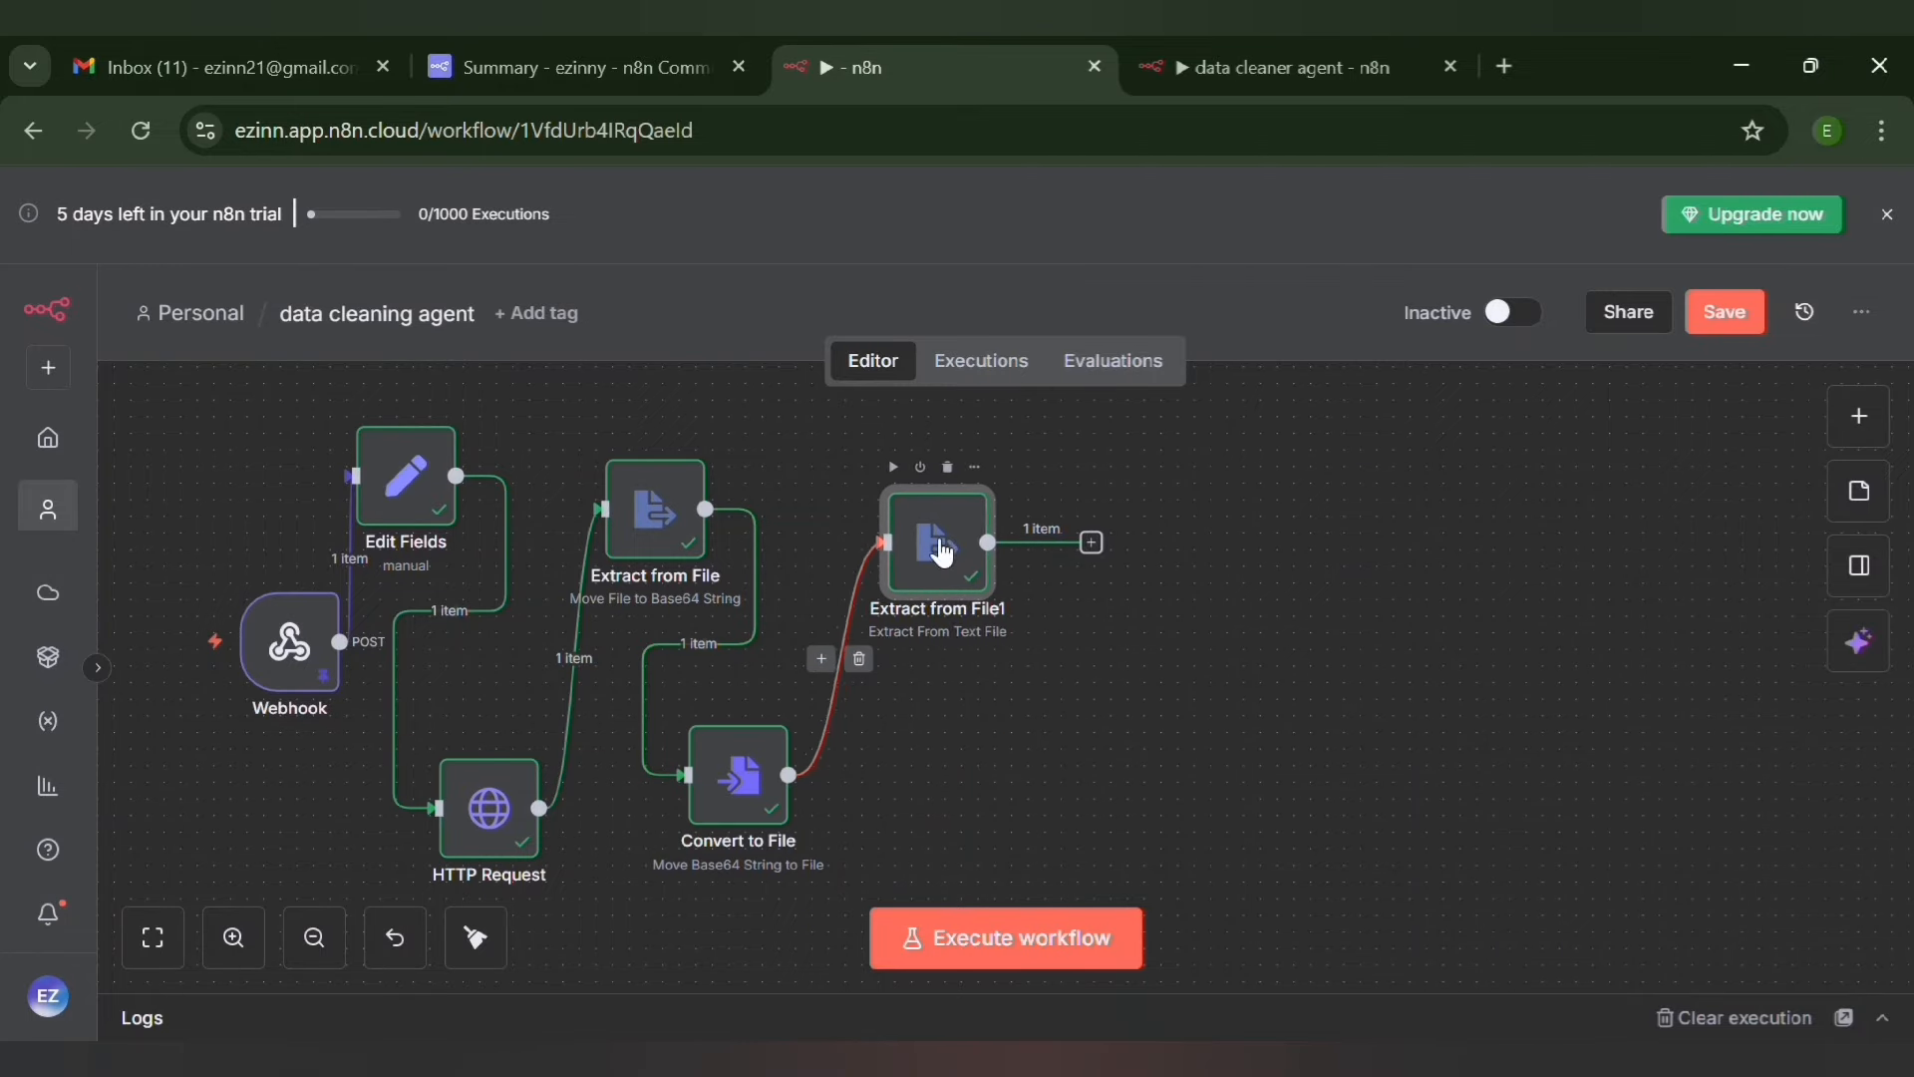
Add a Google Gemini Chat Model node after the Extract from File1 node
click(1091, 543)
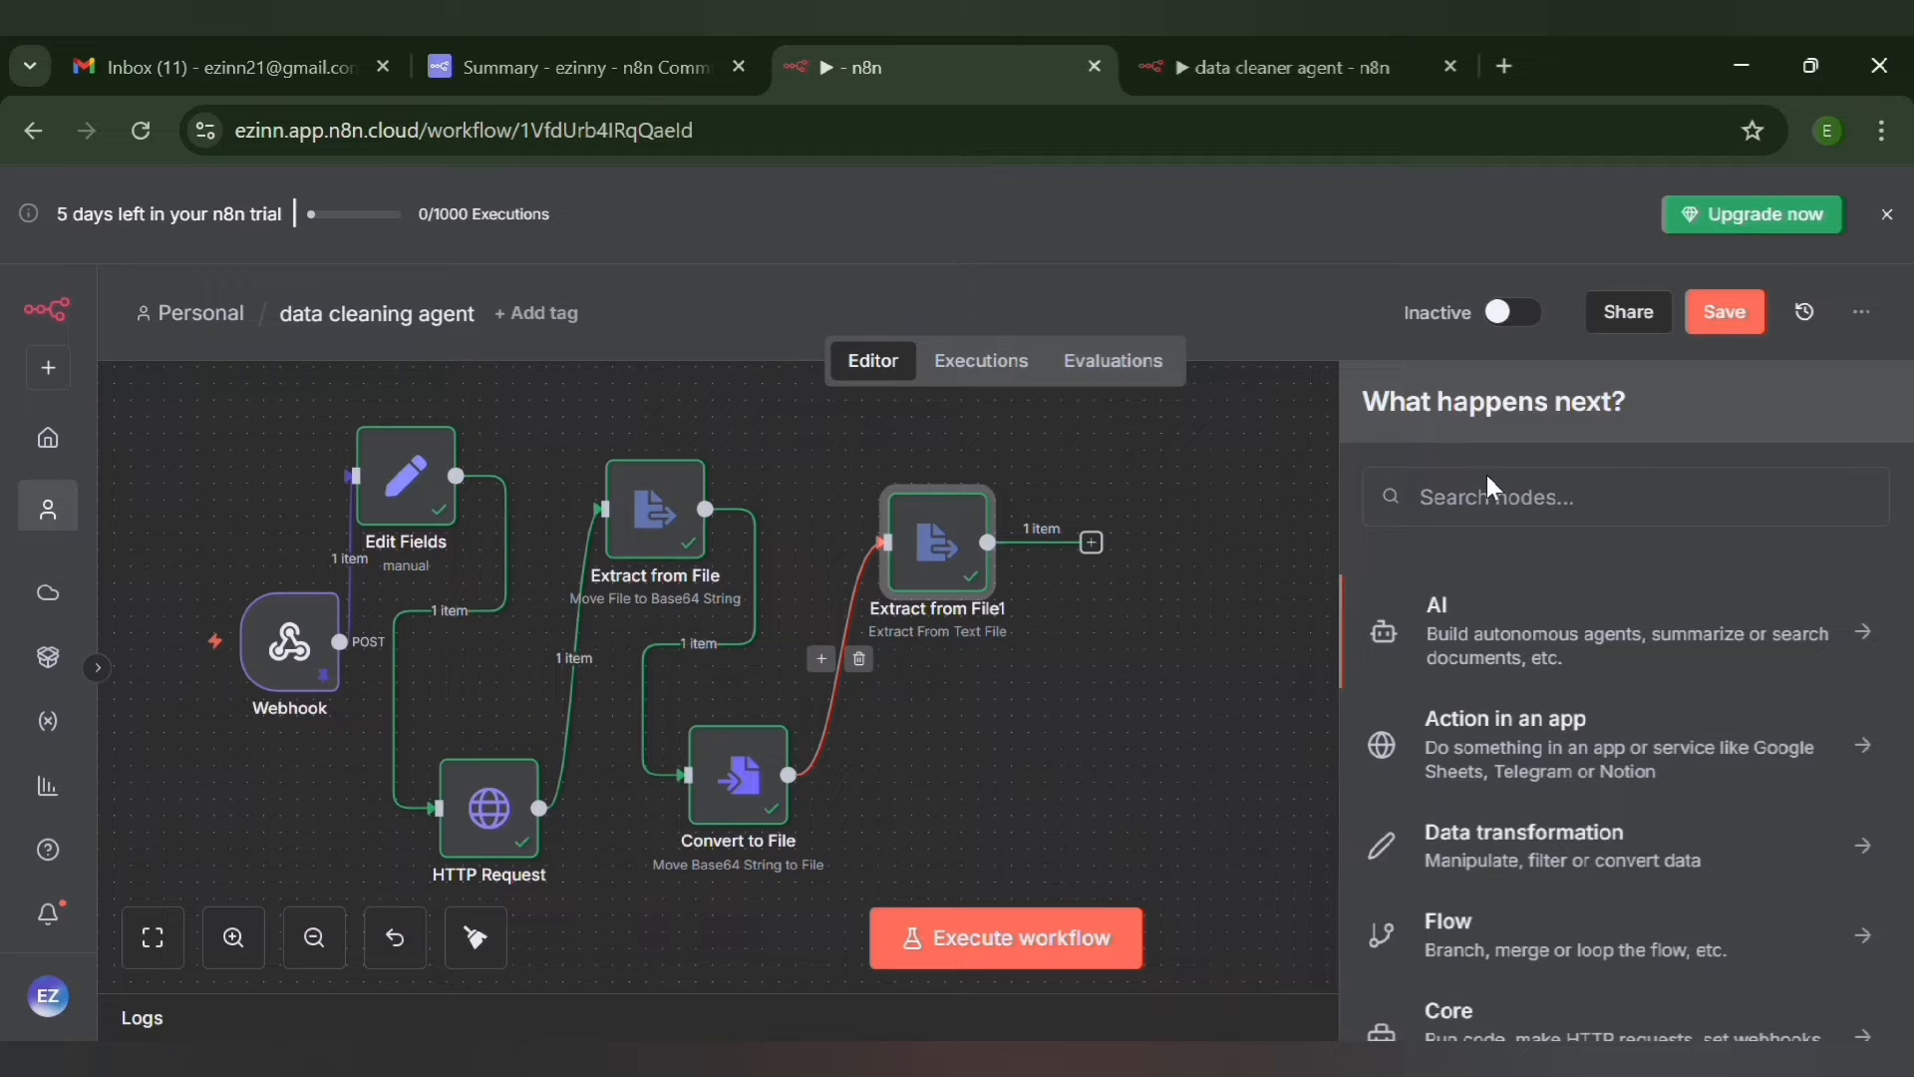
text(g)
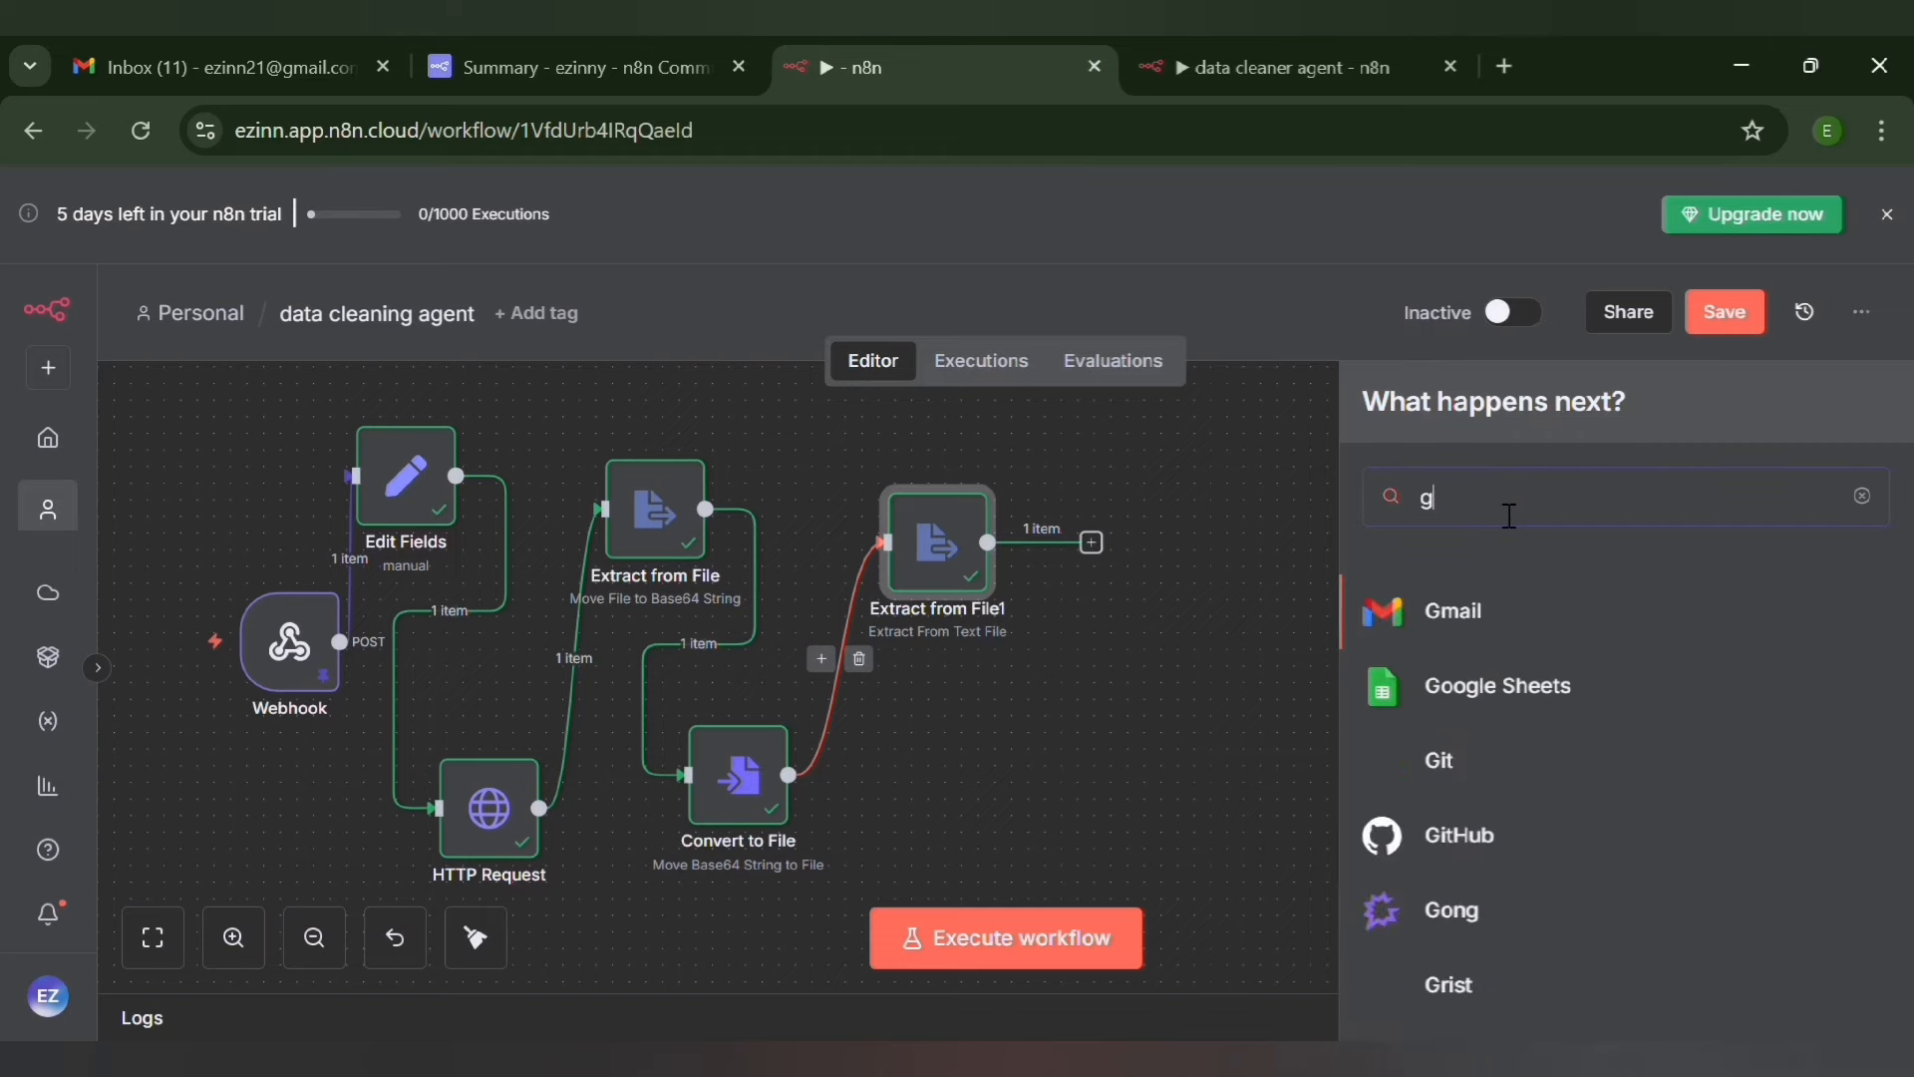
text(oogl)
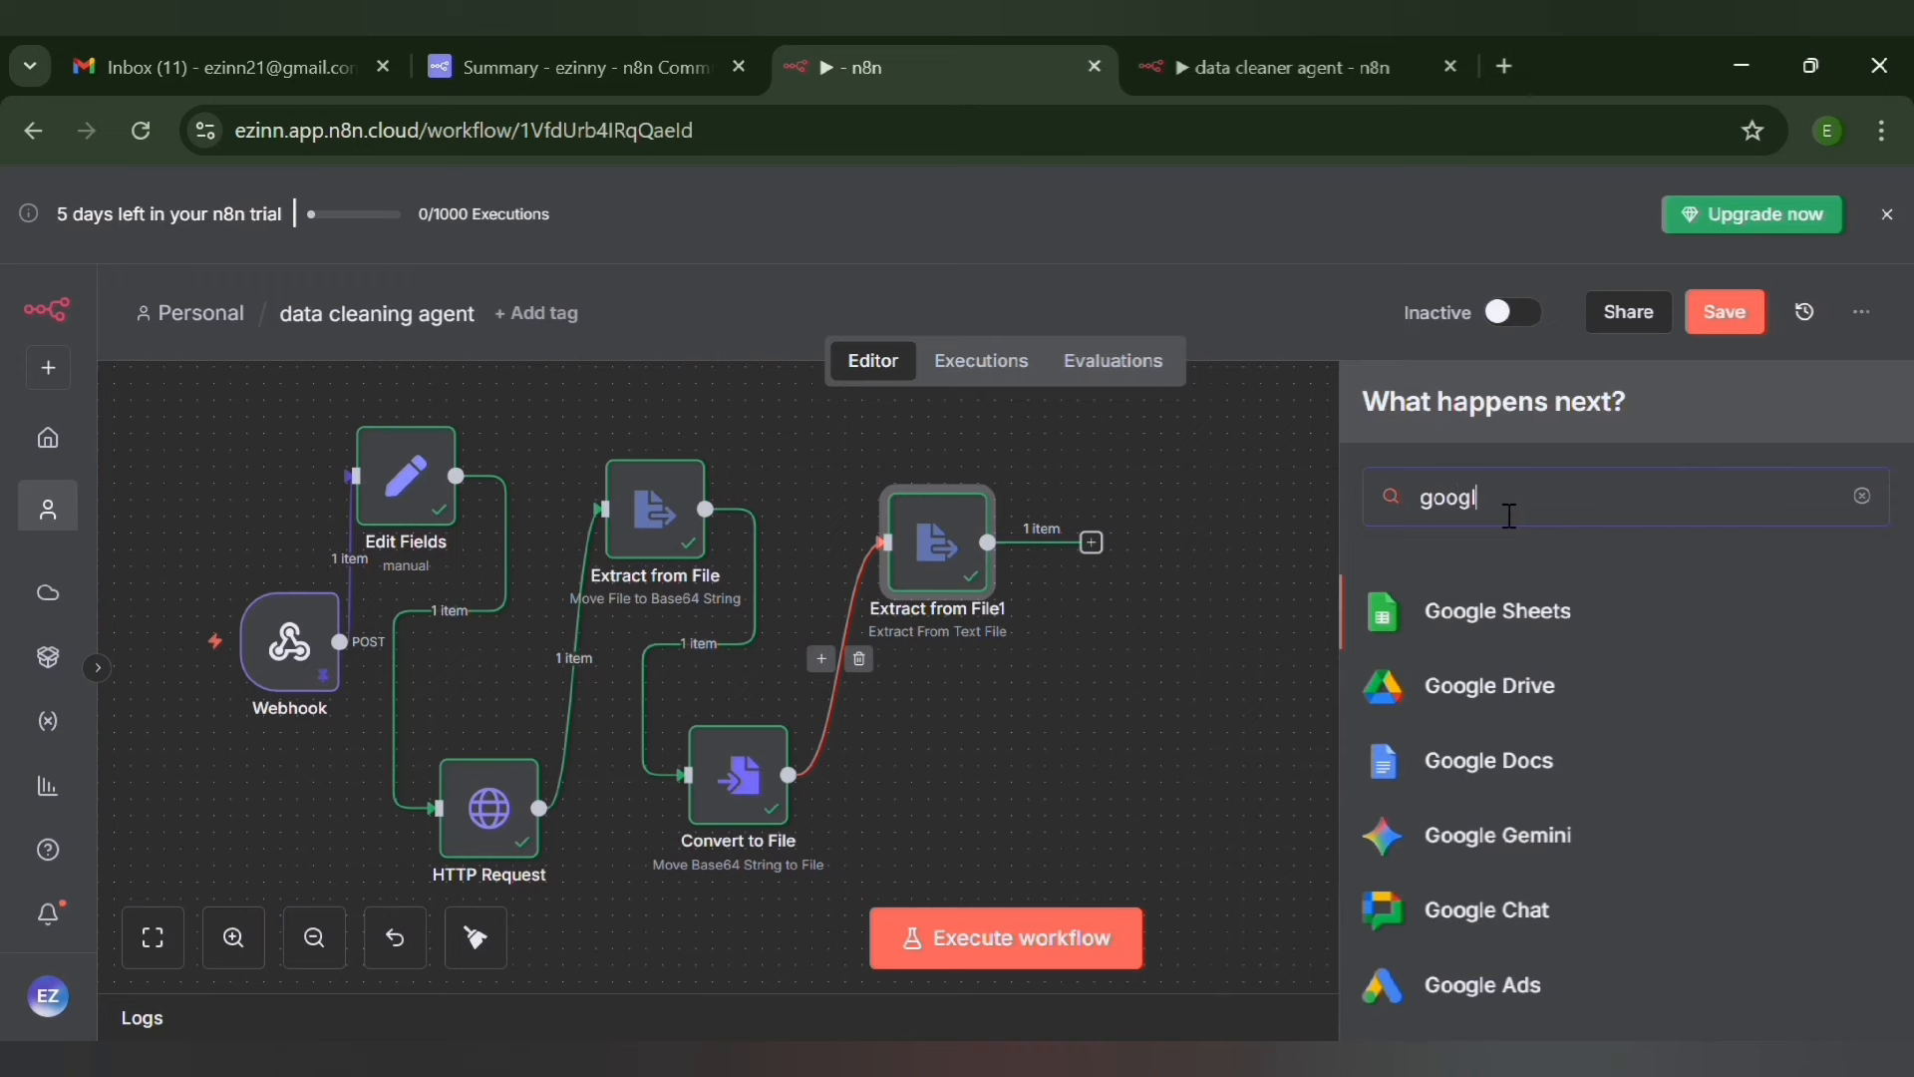
text(e ge)
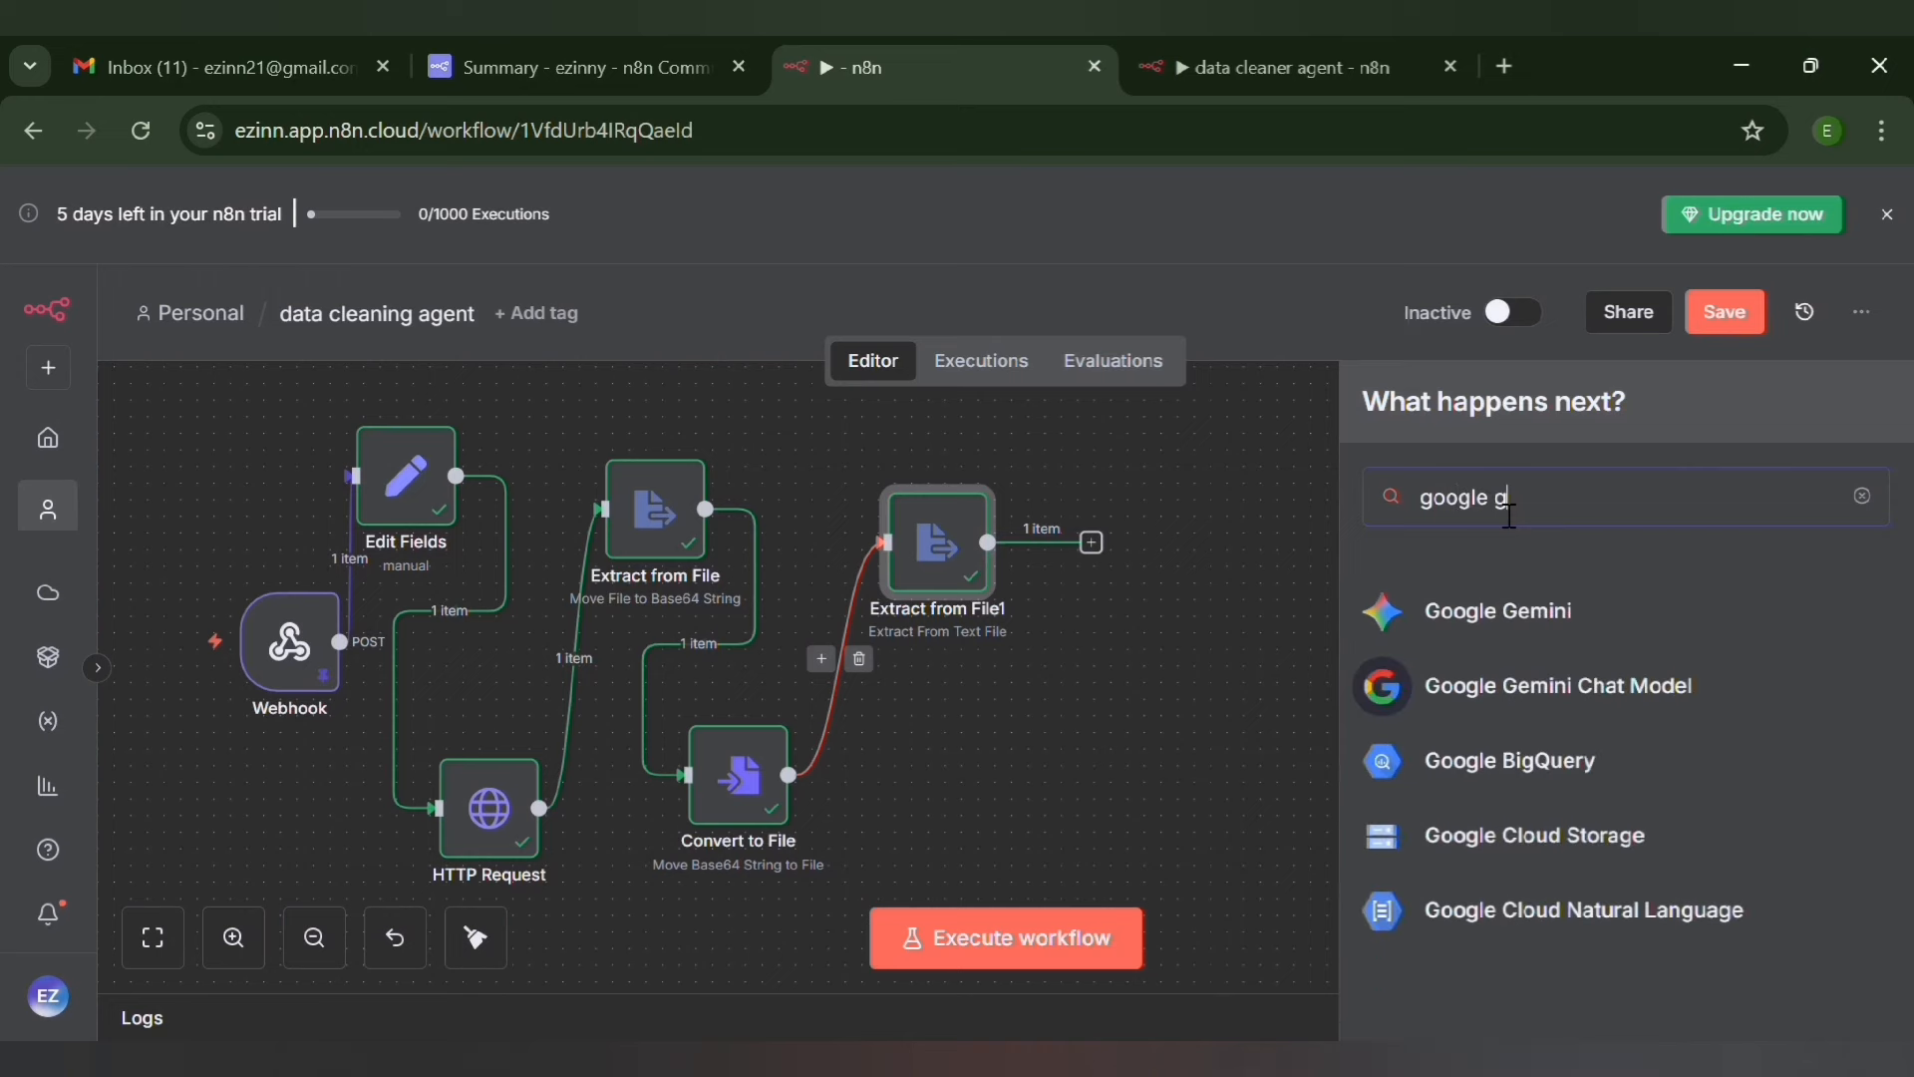
click(1505, 698)
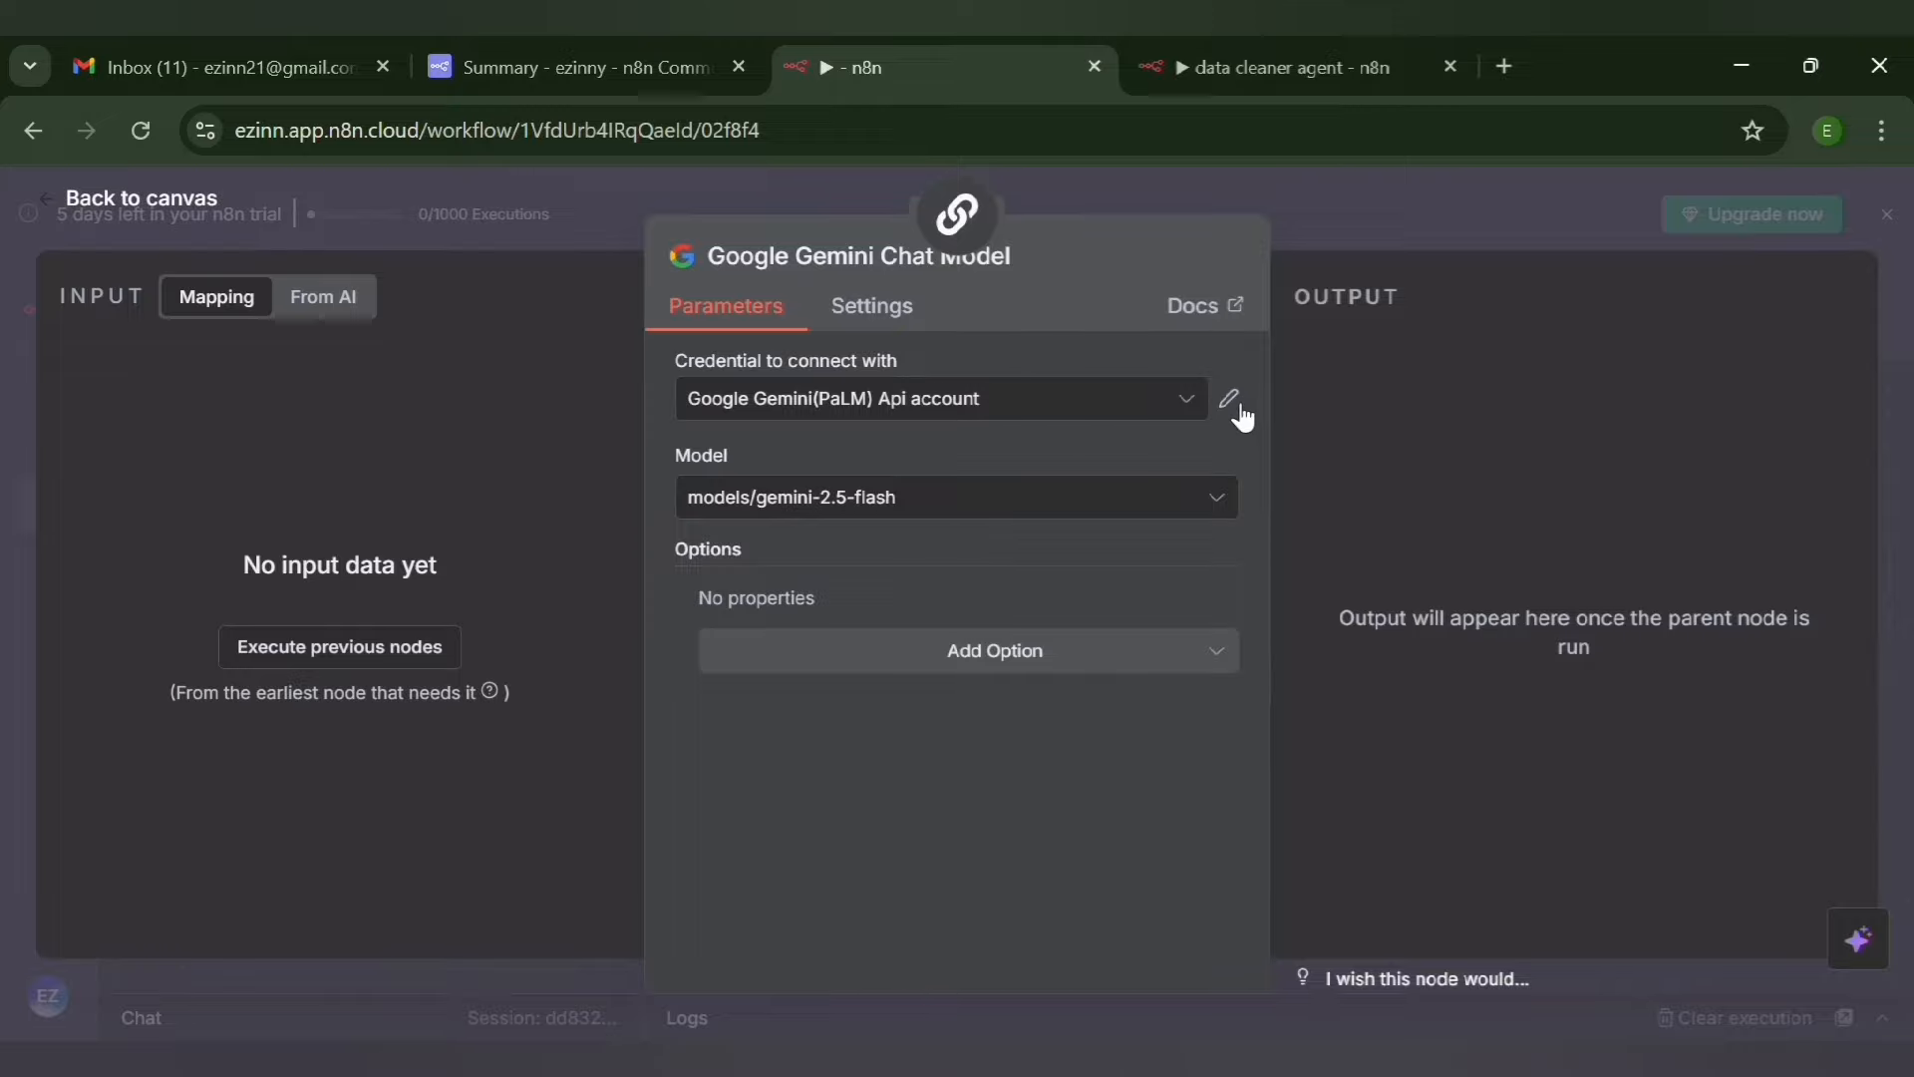
Review the Host, API Key and Allowed HTTP Request Domains fields of a new Gemini credential without saving, and return to the canvas
click(1200, 401)
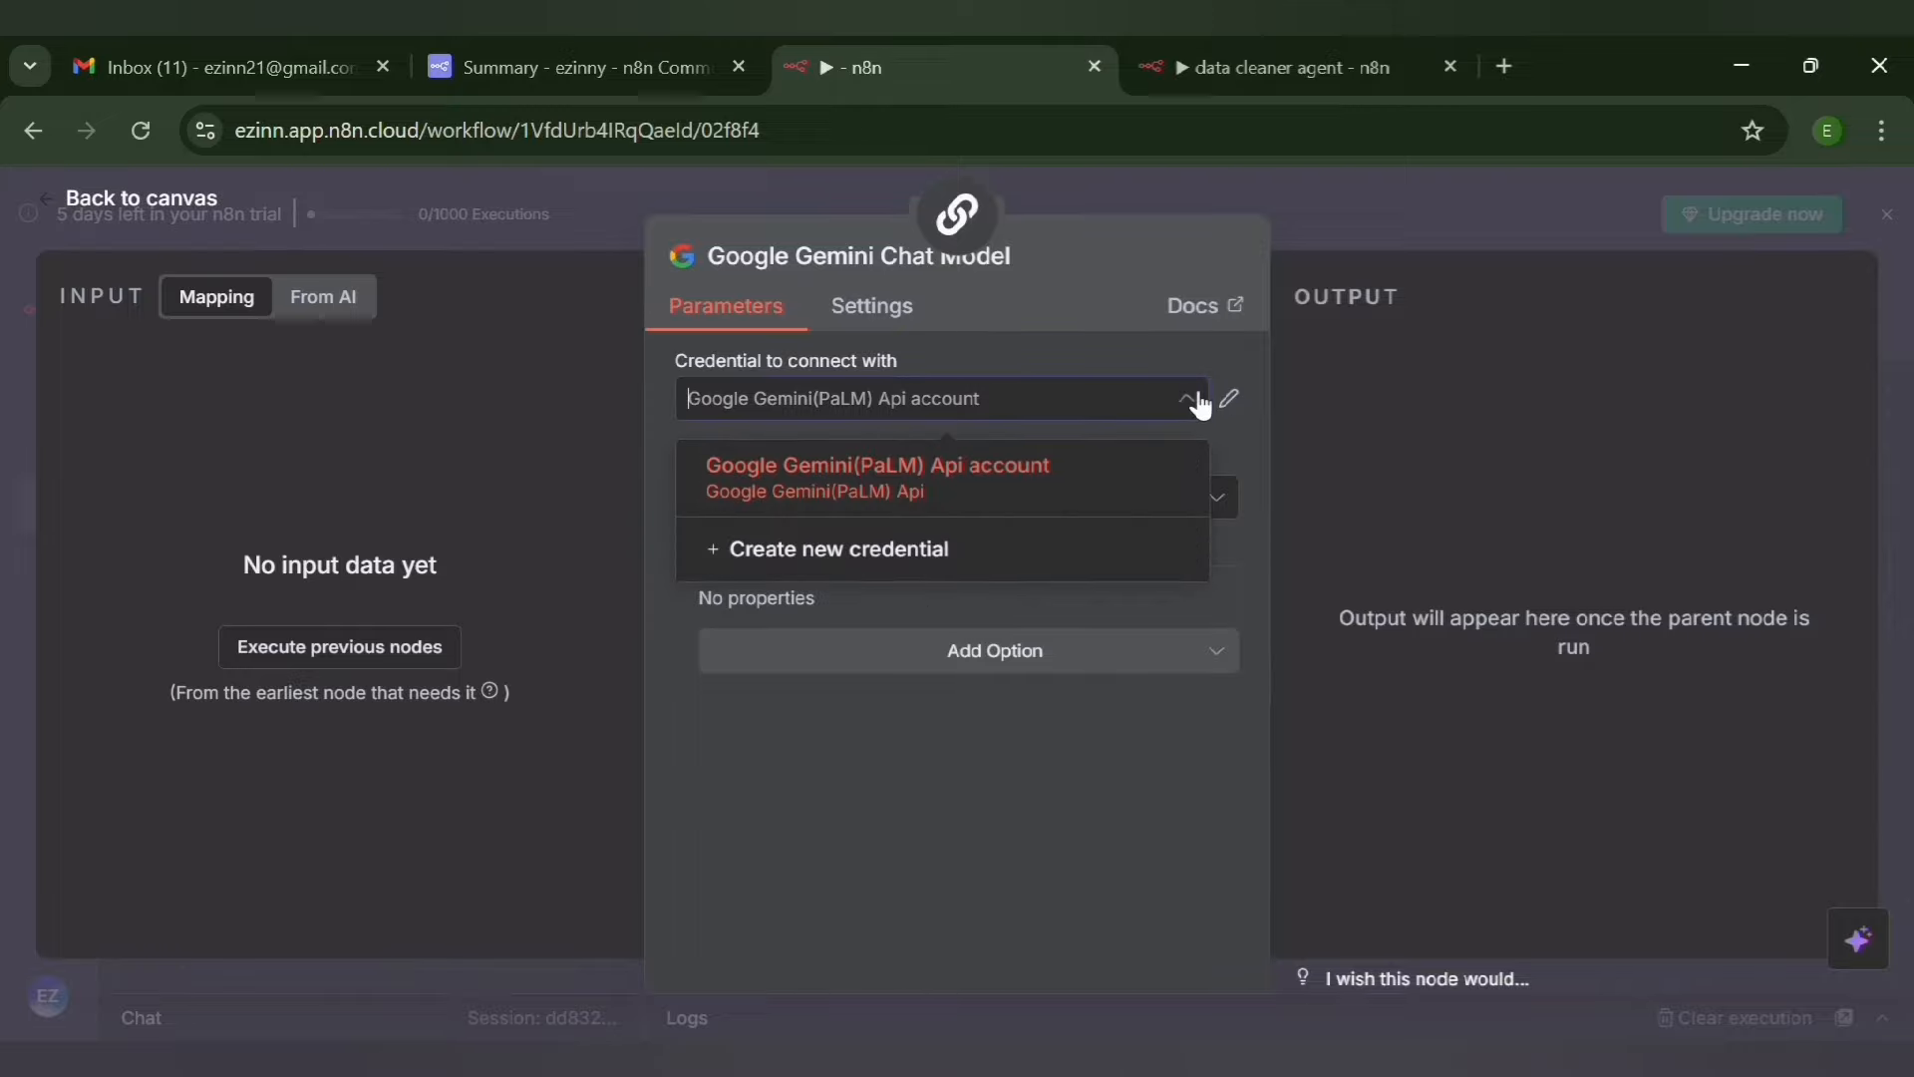
click(933, 558)
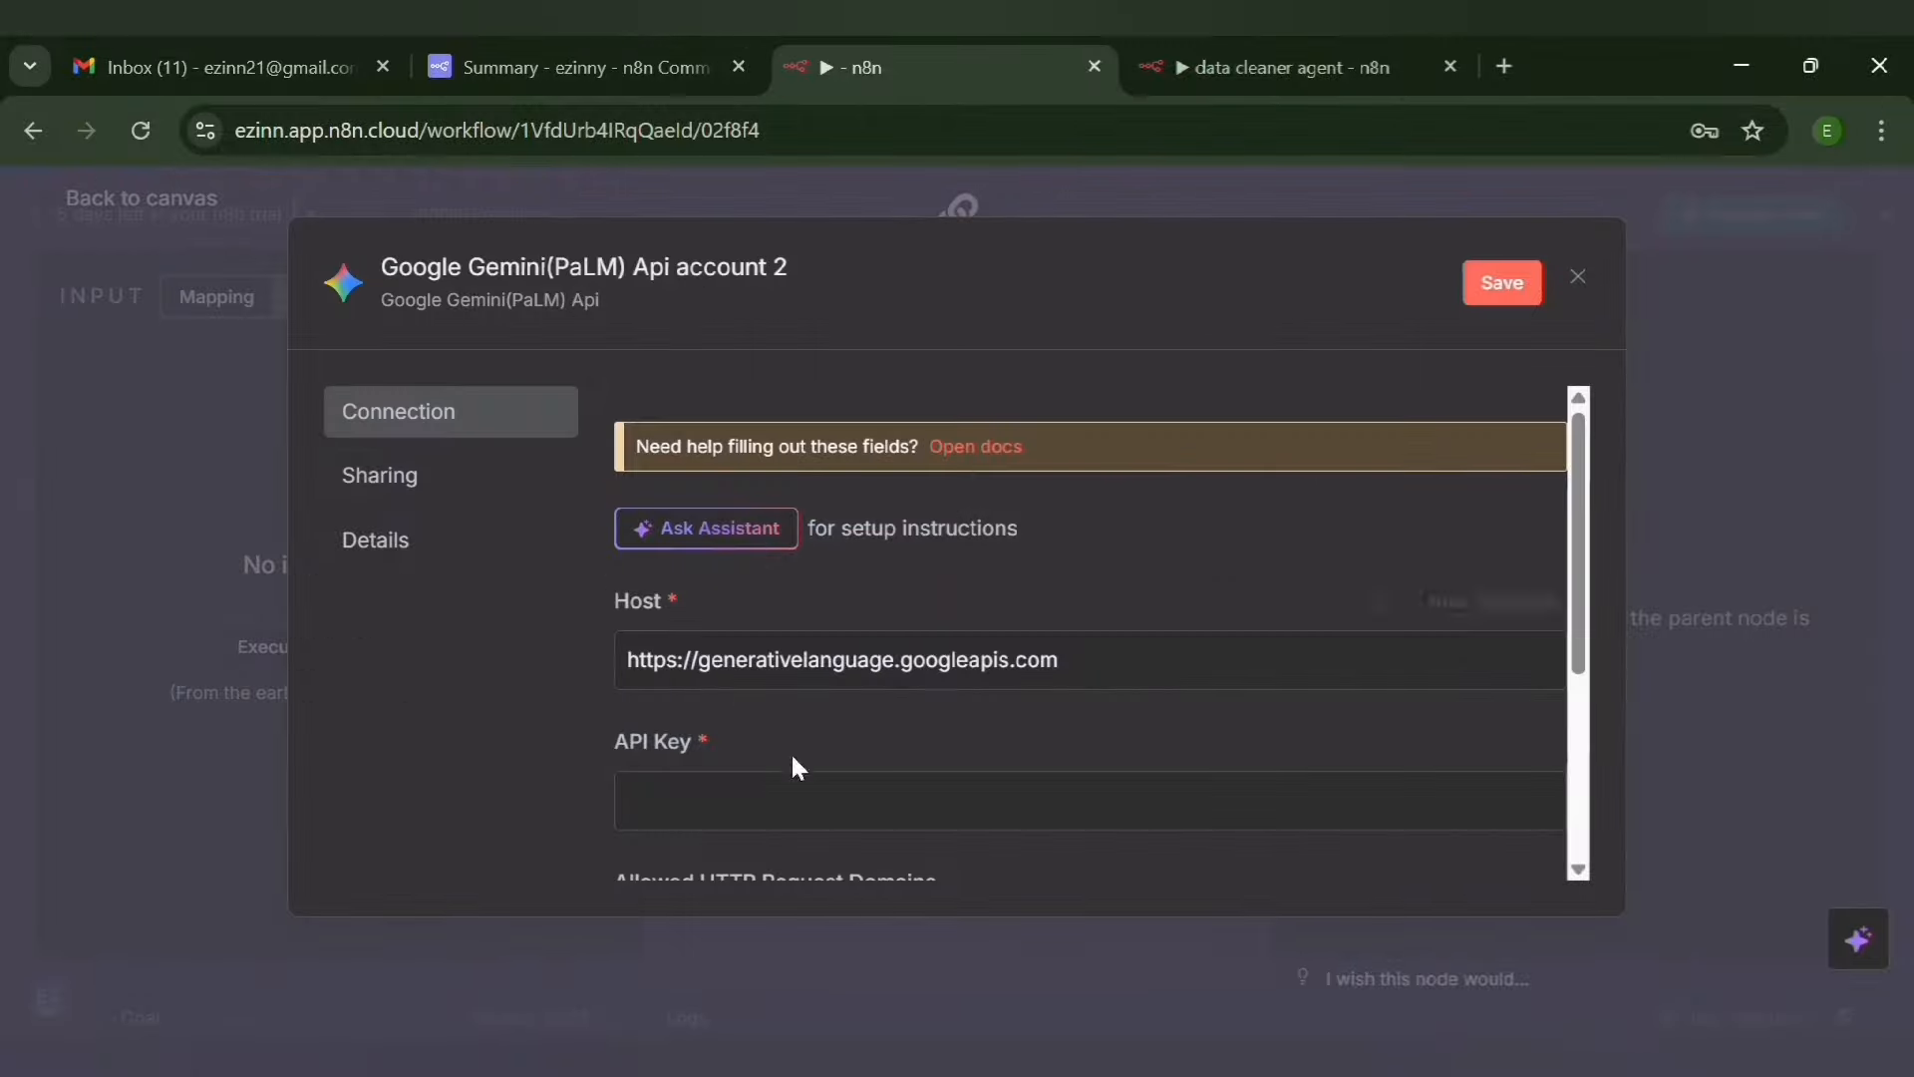
drag(1579, 628, 1583, 699)
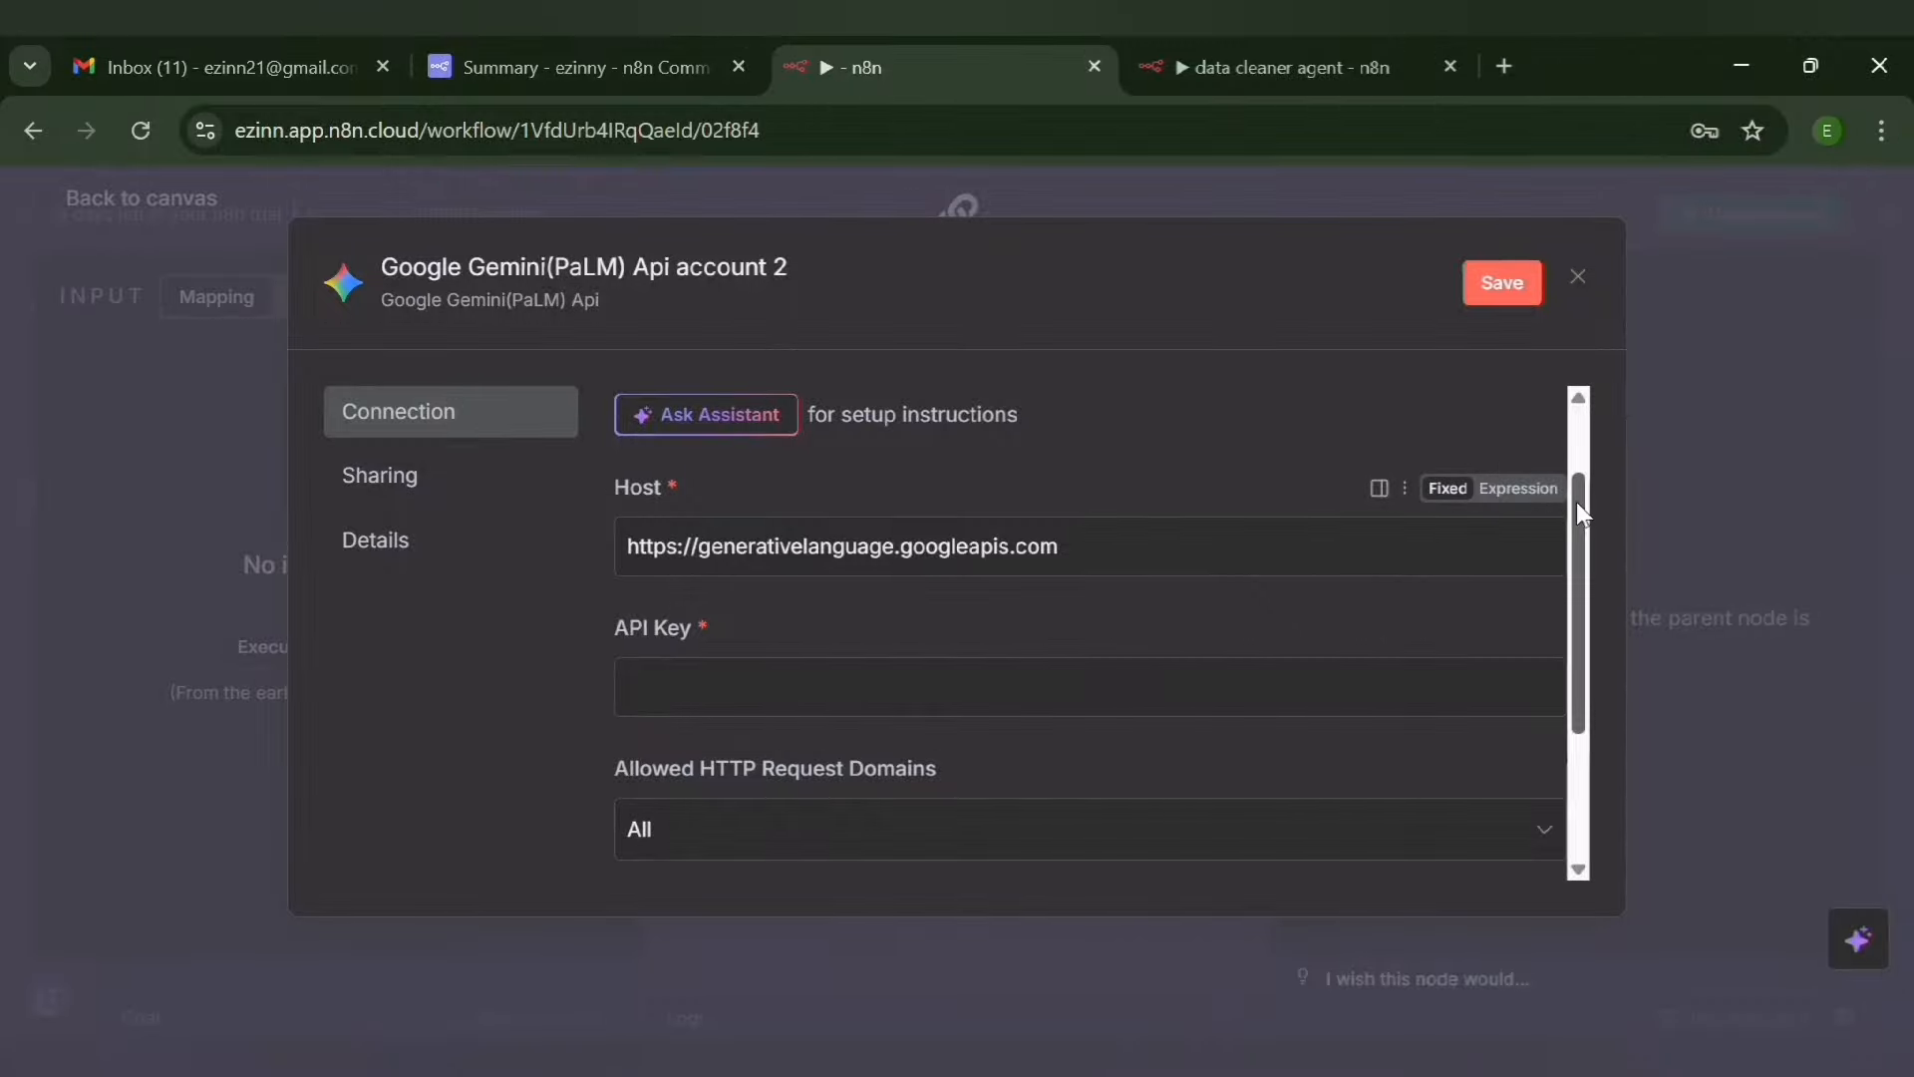
drag(1579, 508, 1572, 333)
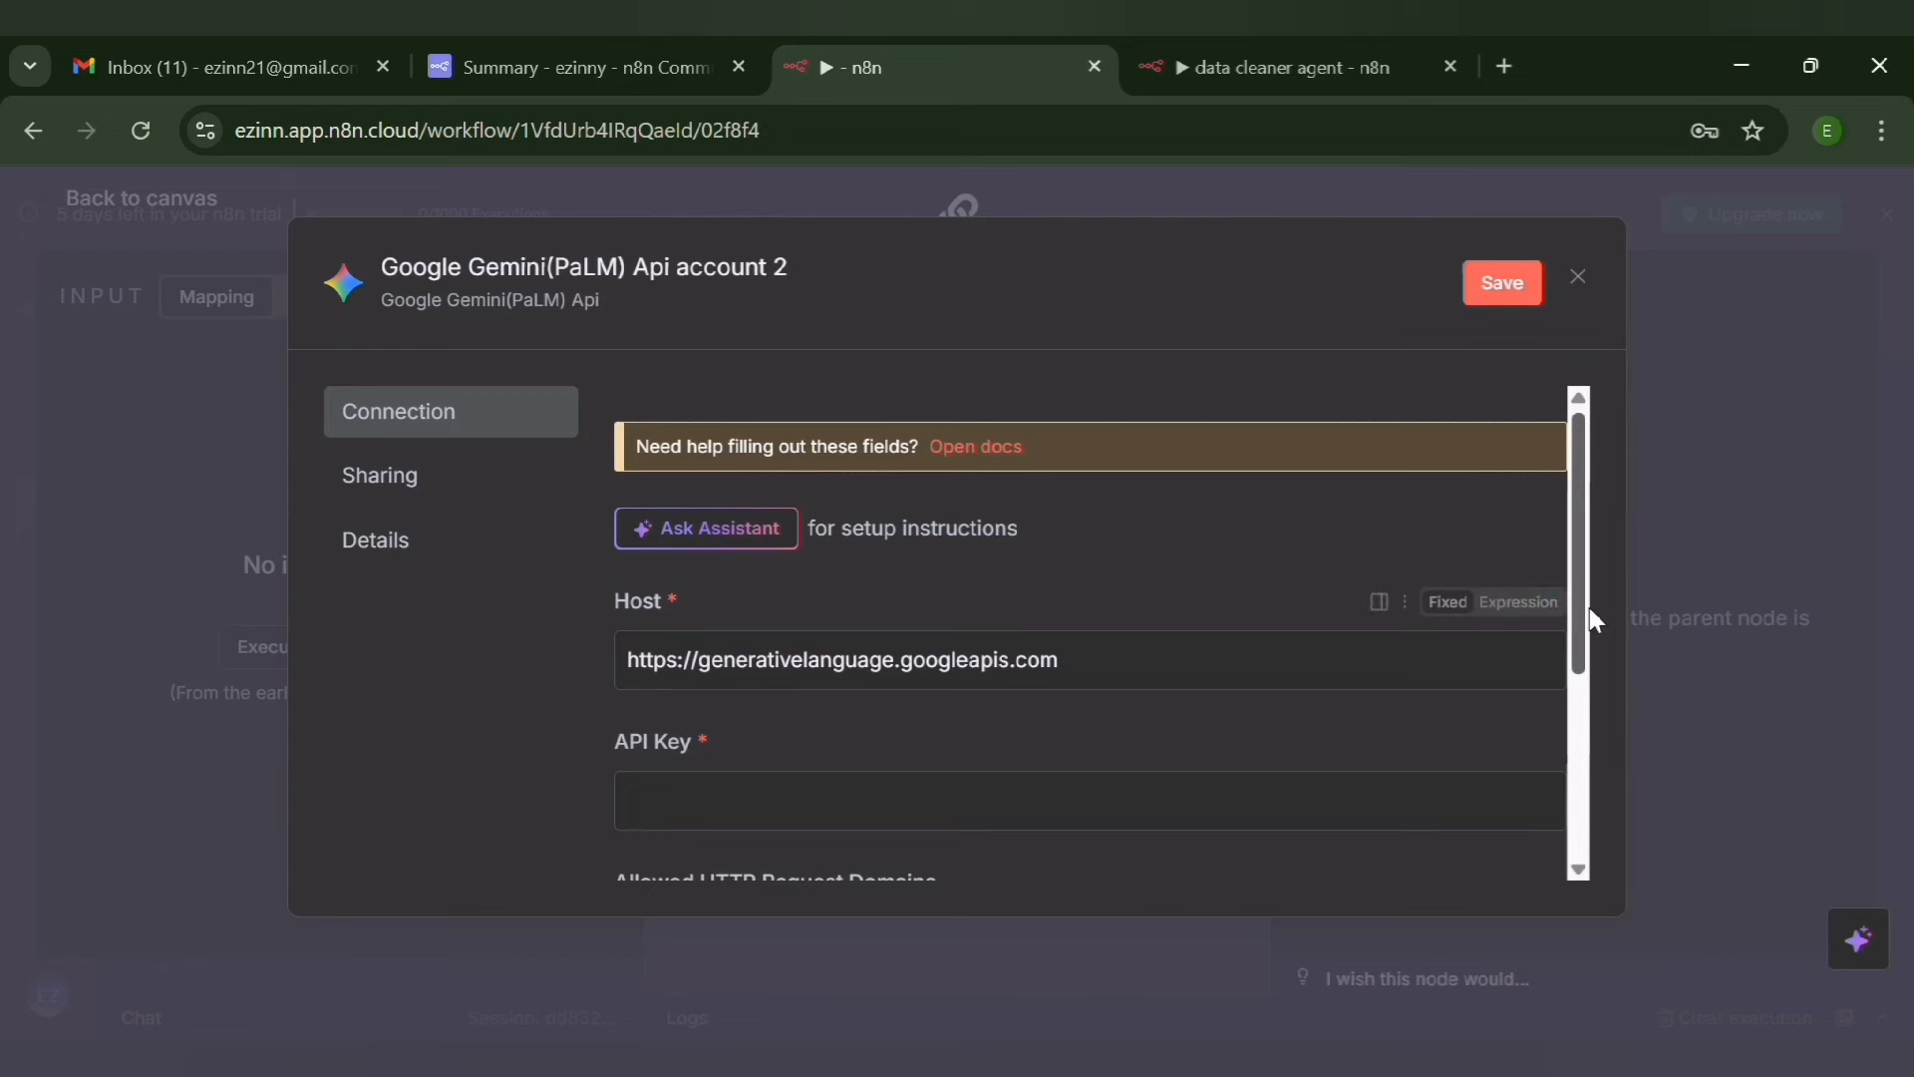
drag(1579, 607, 1581, 927)
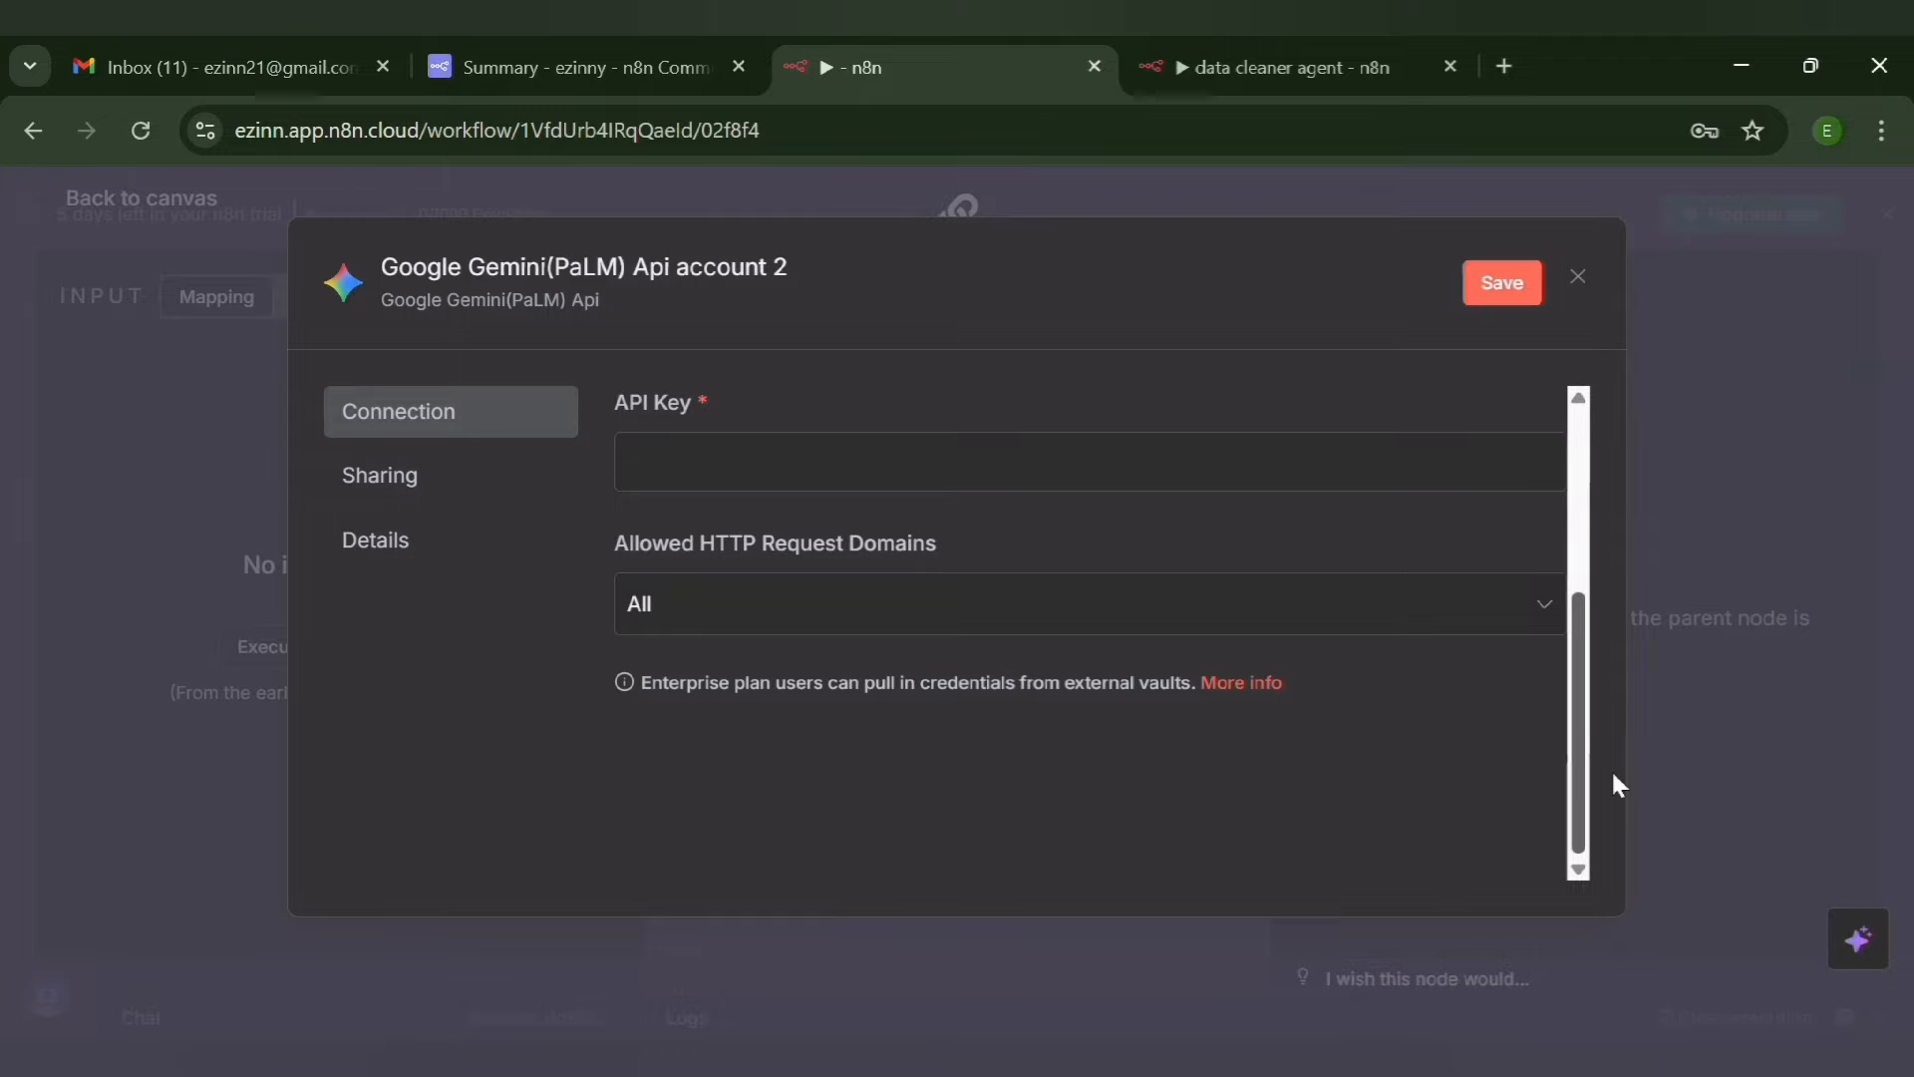
scroll(1613, 785, up, 4)
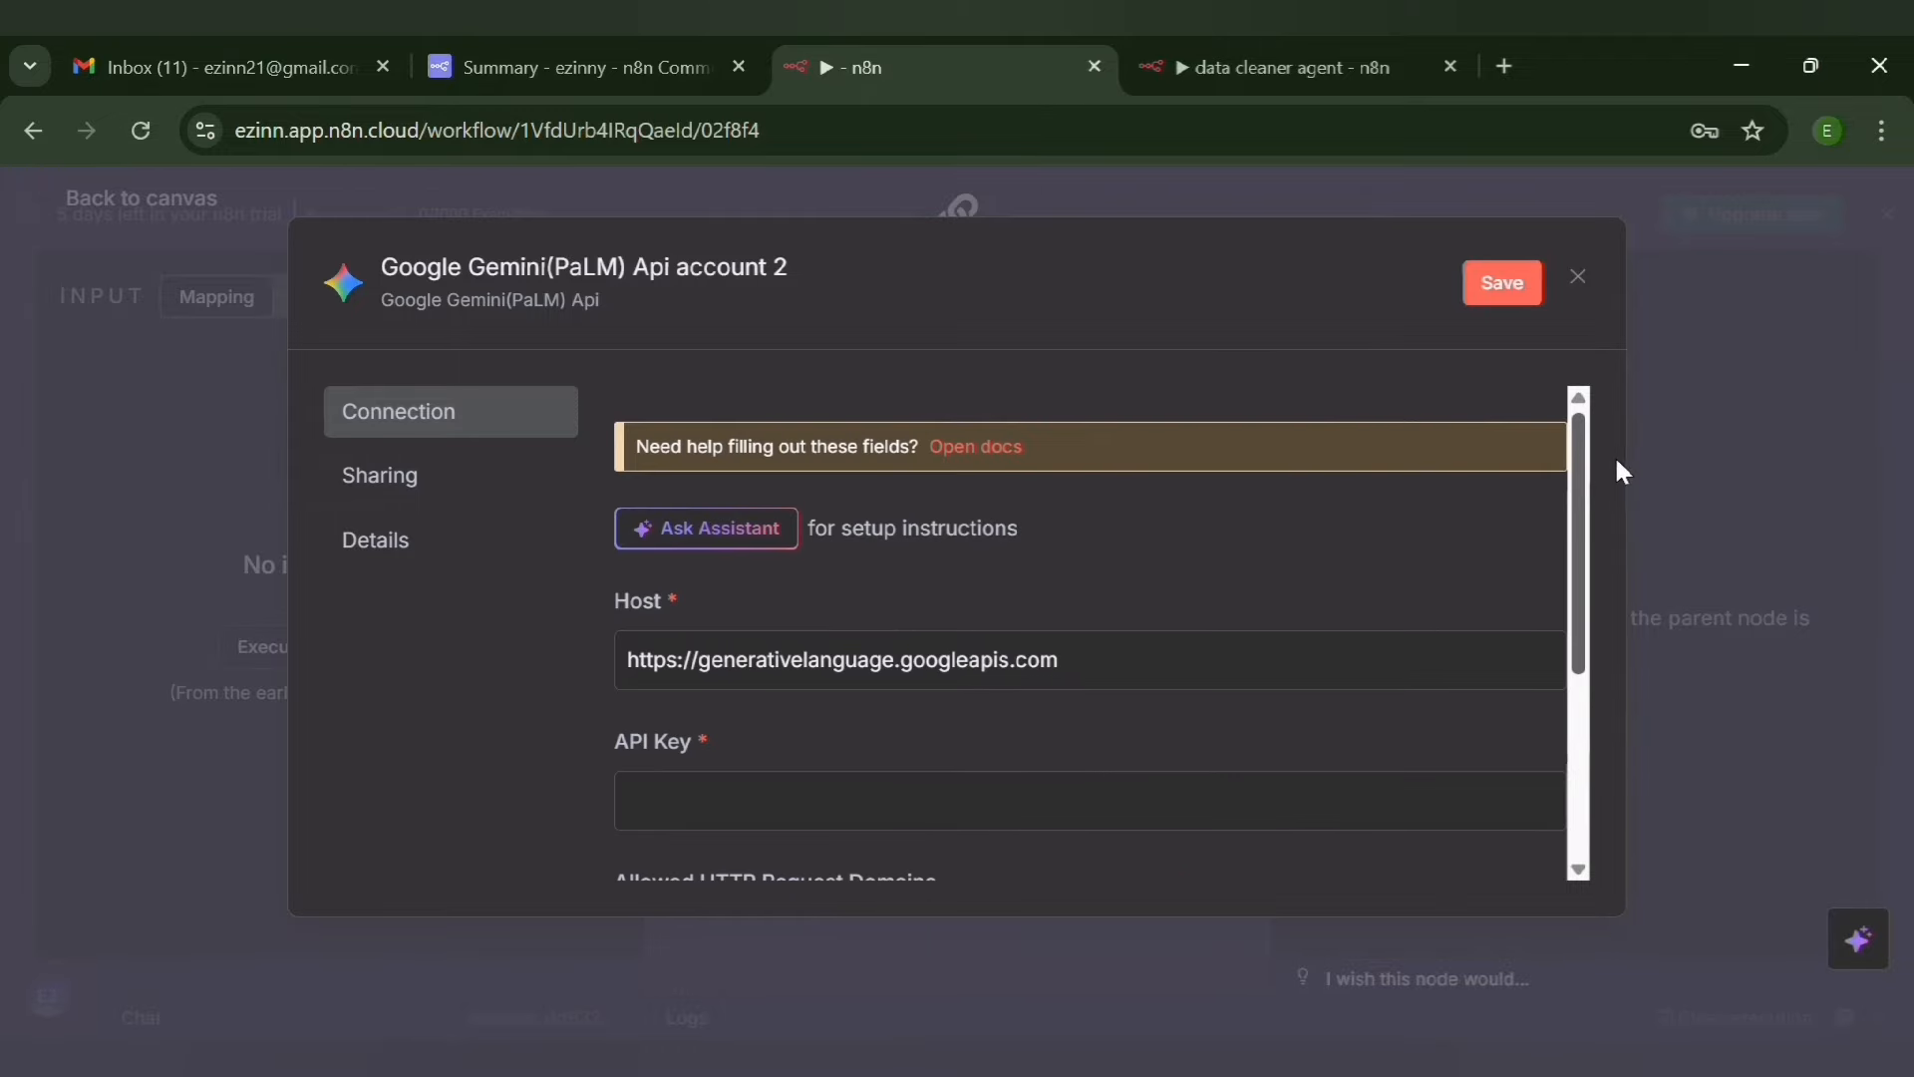
click(1584, 288)
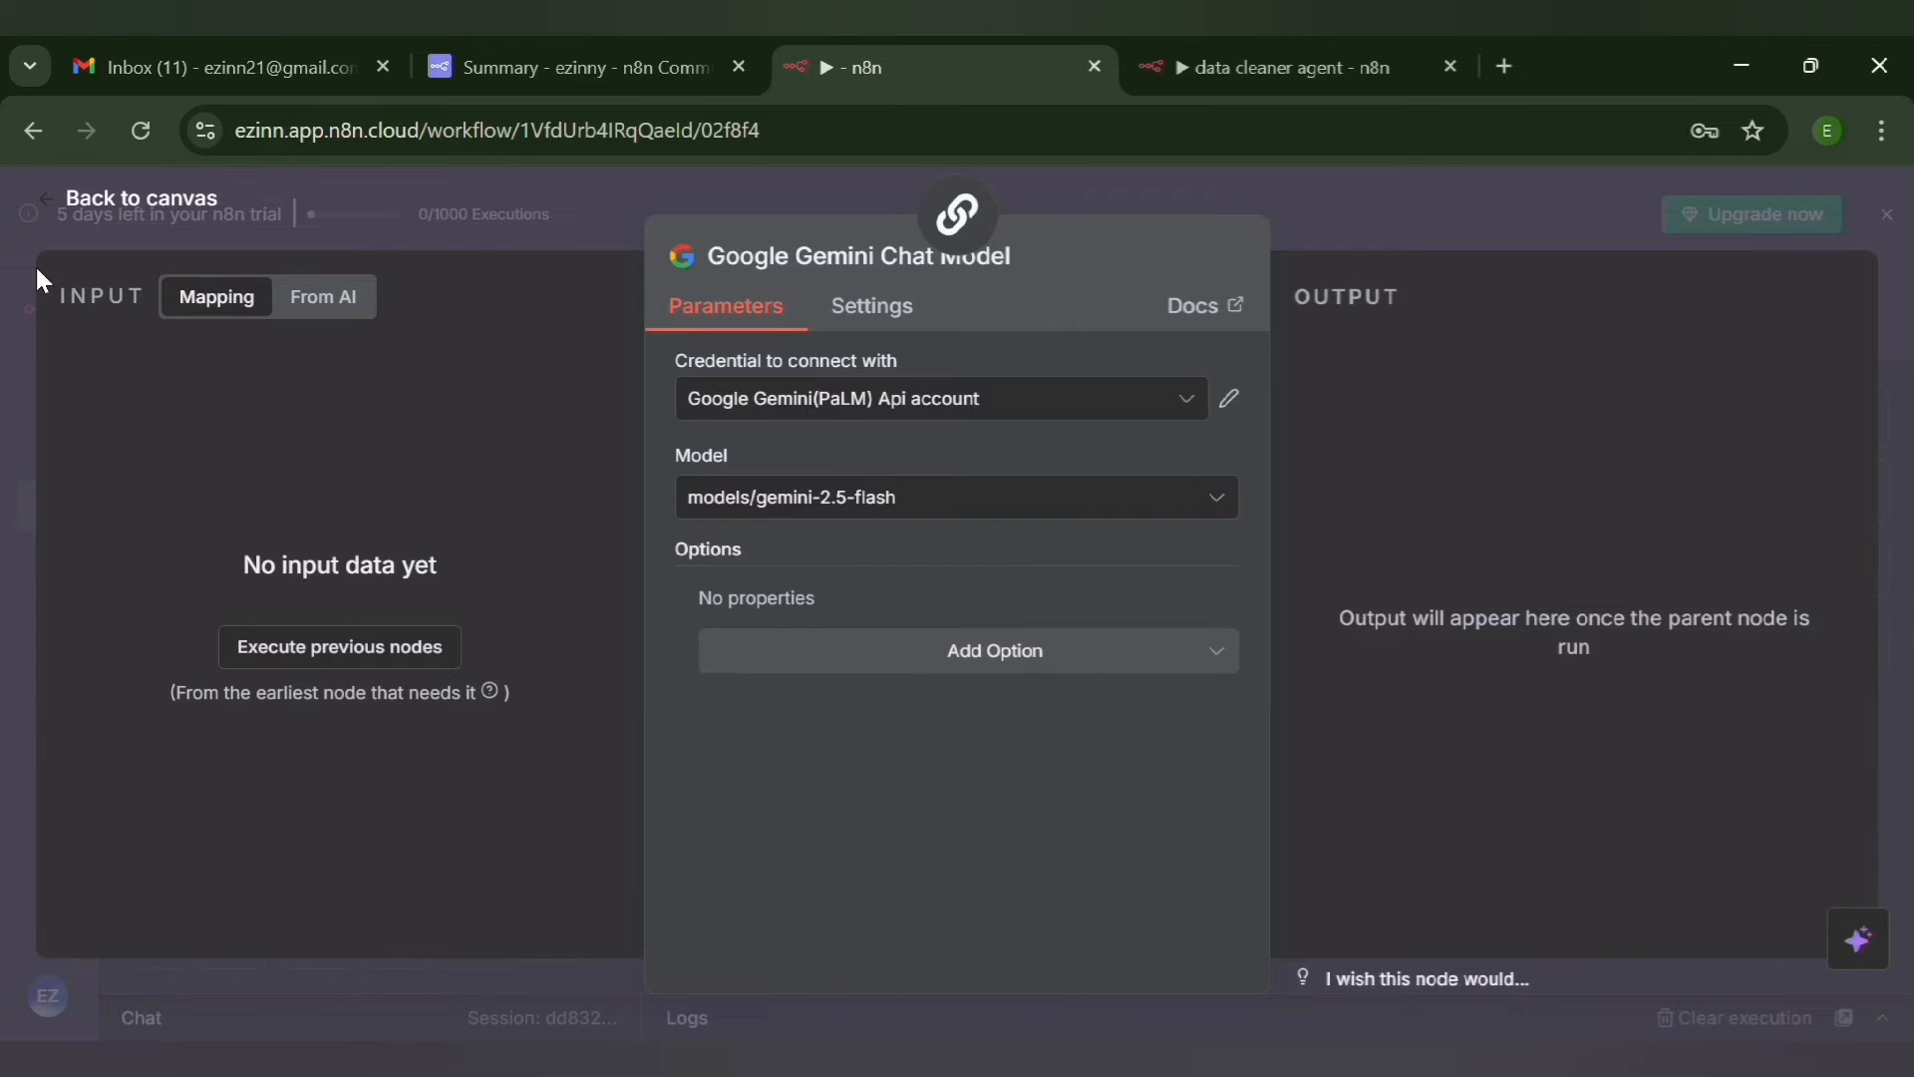
click(53, 204)
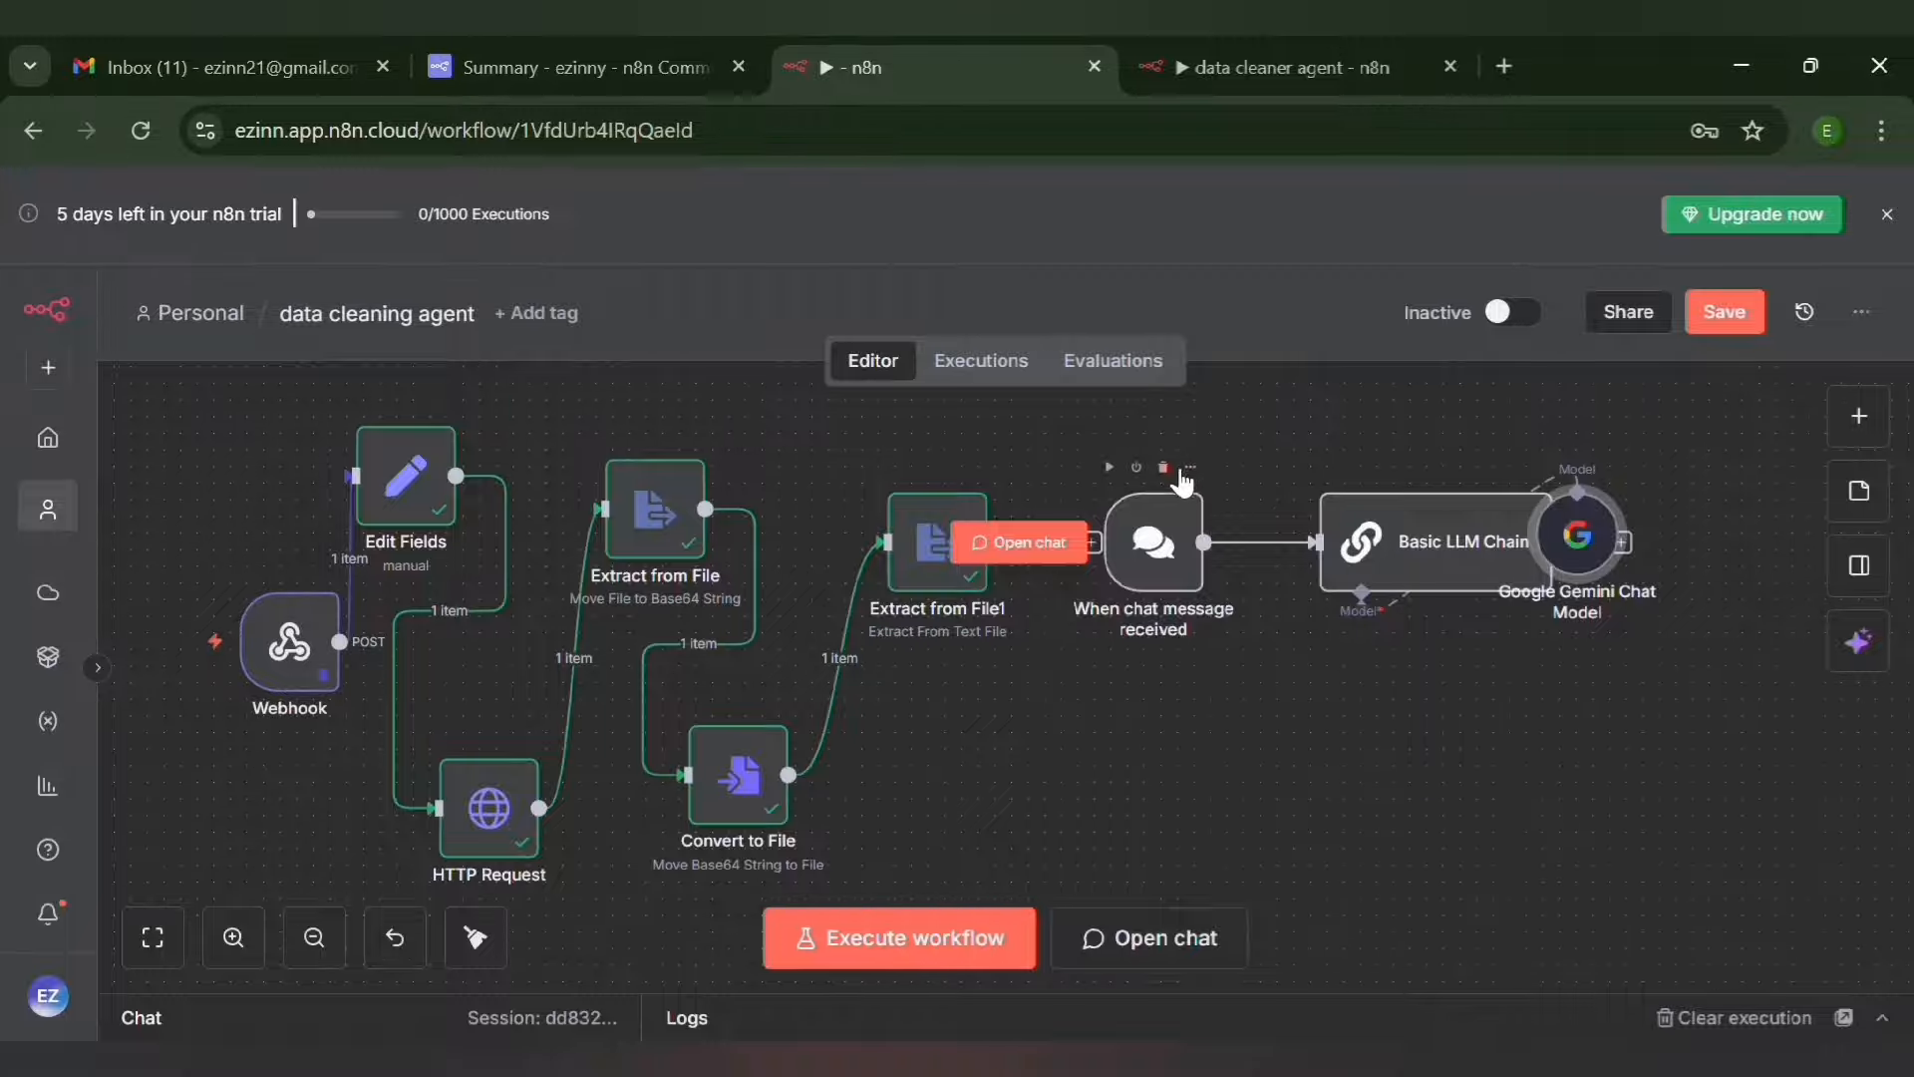
Delete the chat trigger node and connect Extract from File1 to Basic LLM Chain, with the Gemini model placed below it
click(1163, 469)
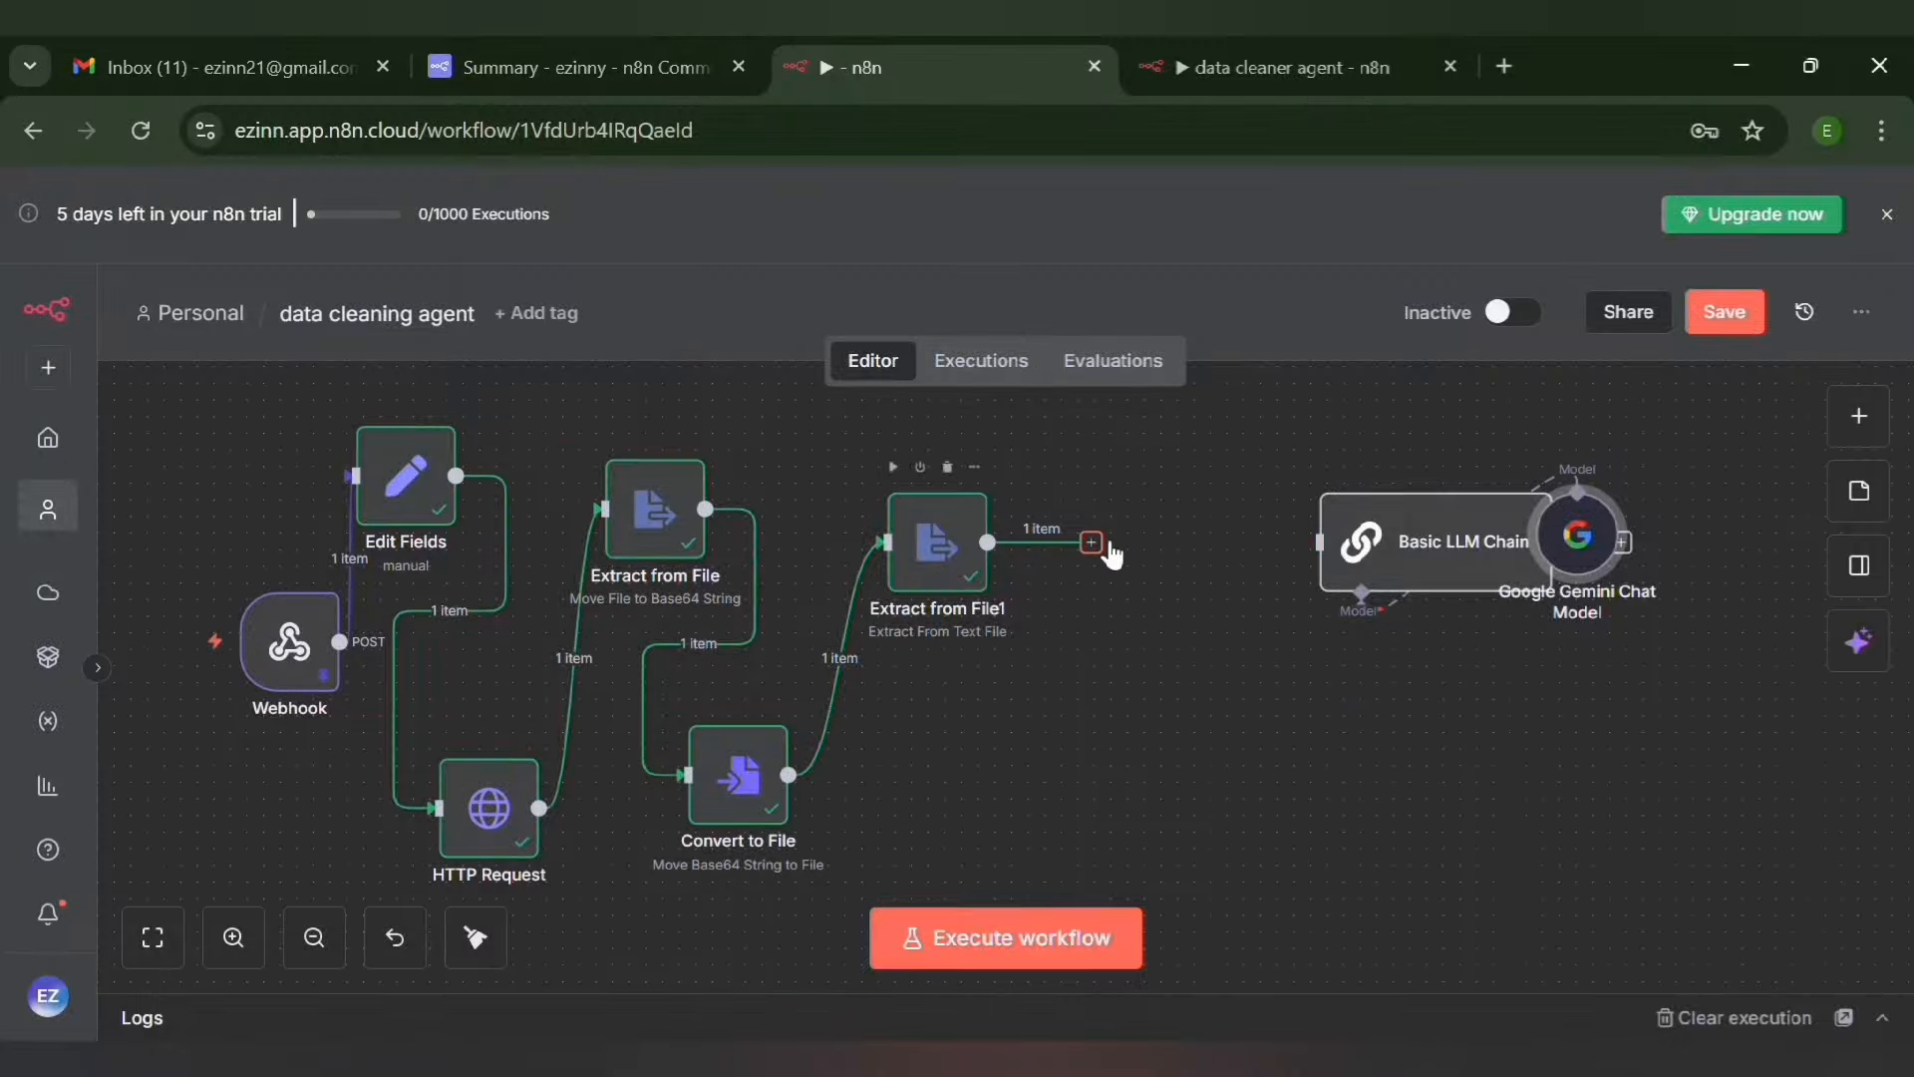
drag(1093, 543, 1320, 542)
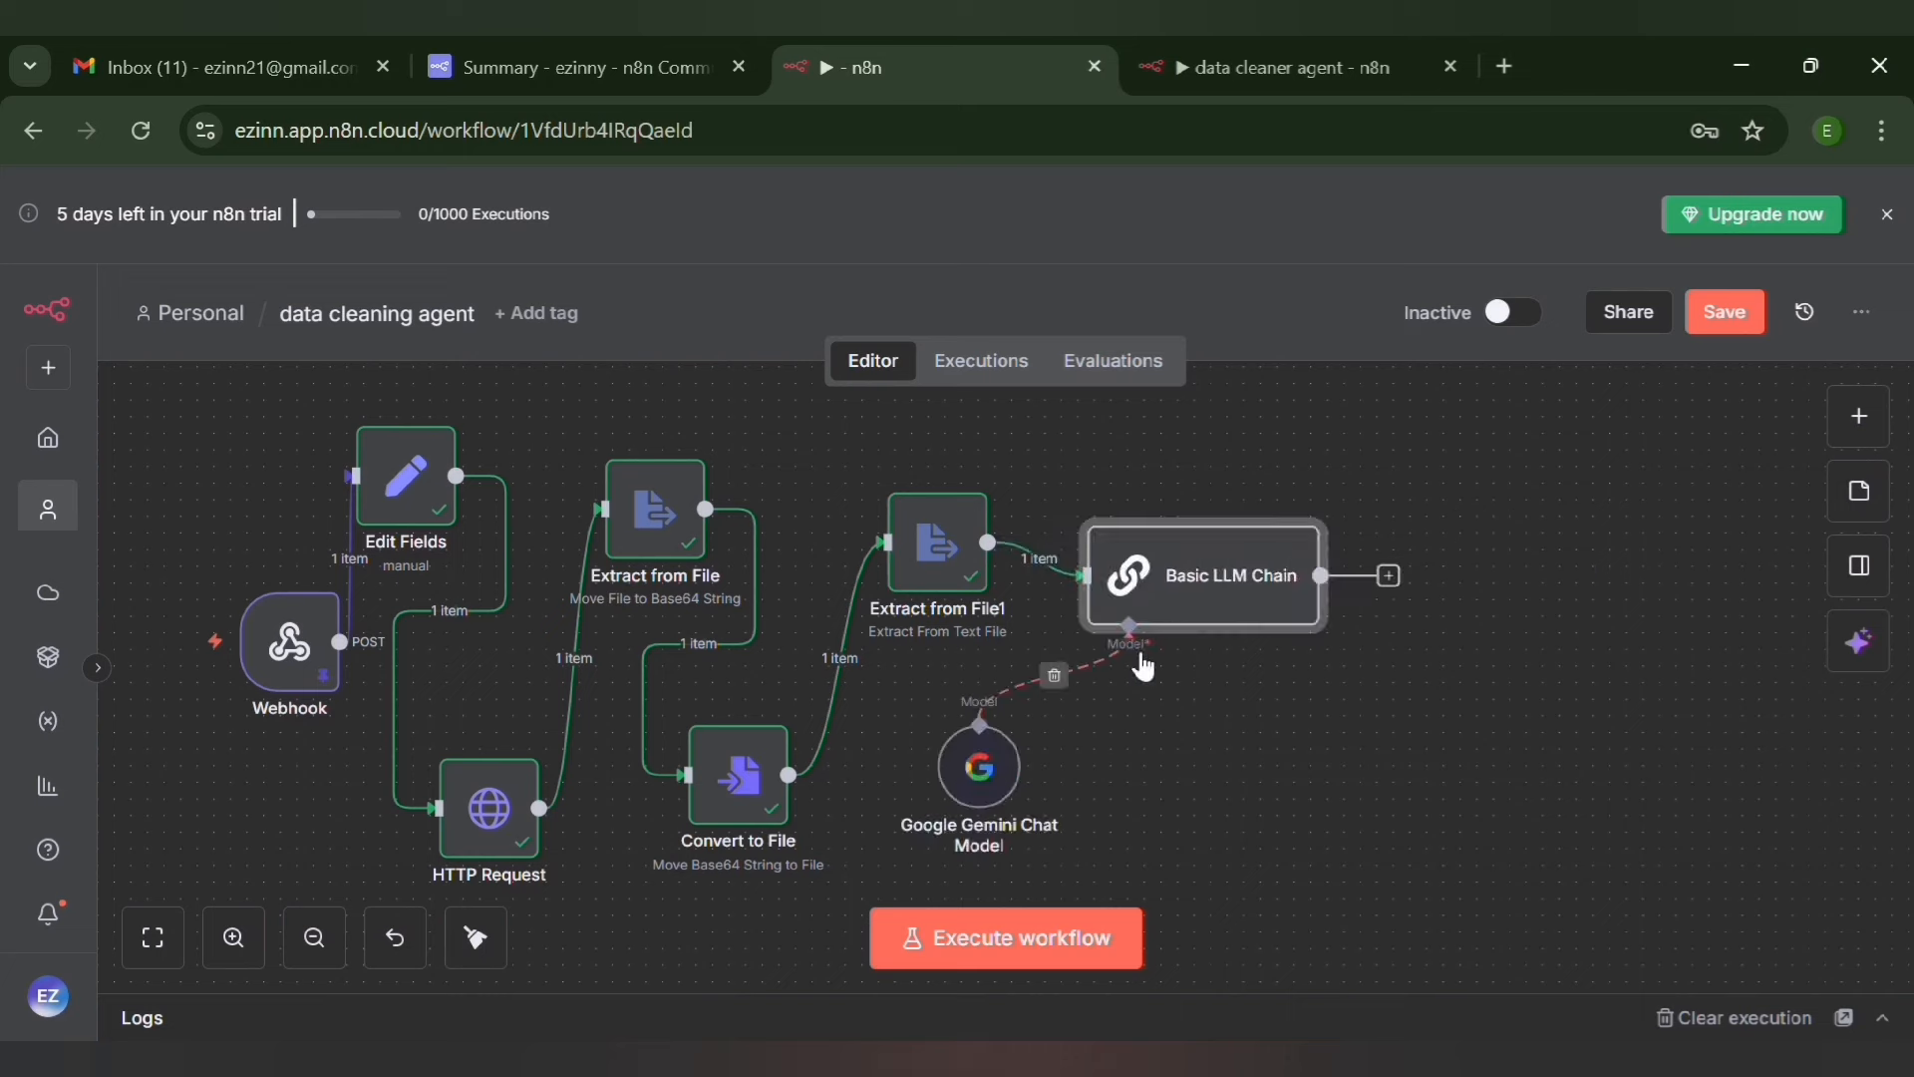
Set Basic LLM Chain's prompt source to "Define below" and enter the expression "Read and clean this raw CSV data {{ $json.data }}" as user message
double_click(1217, 567)
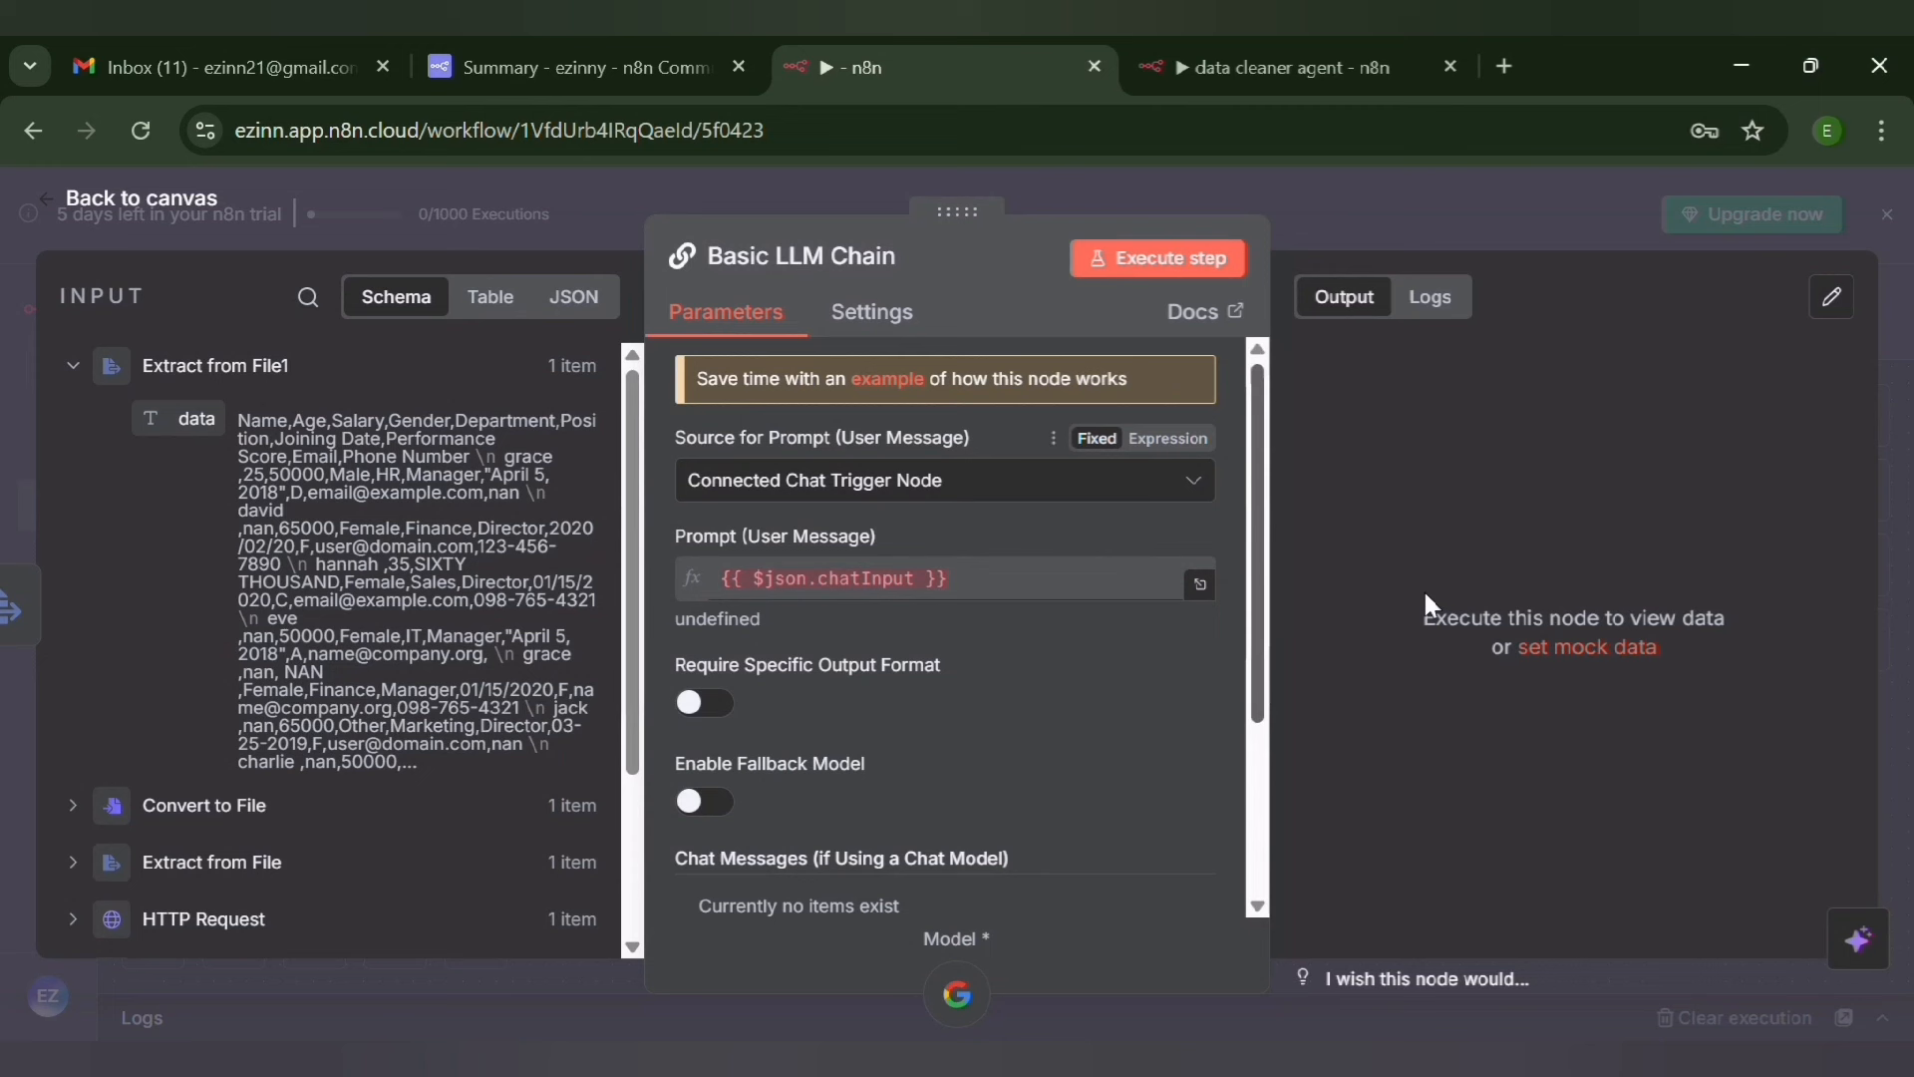
click(1064, 488)
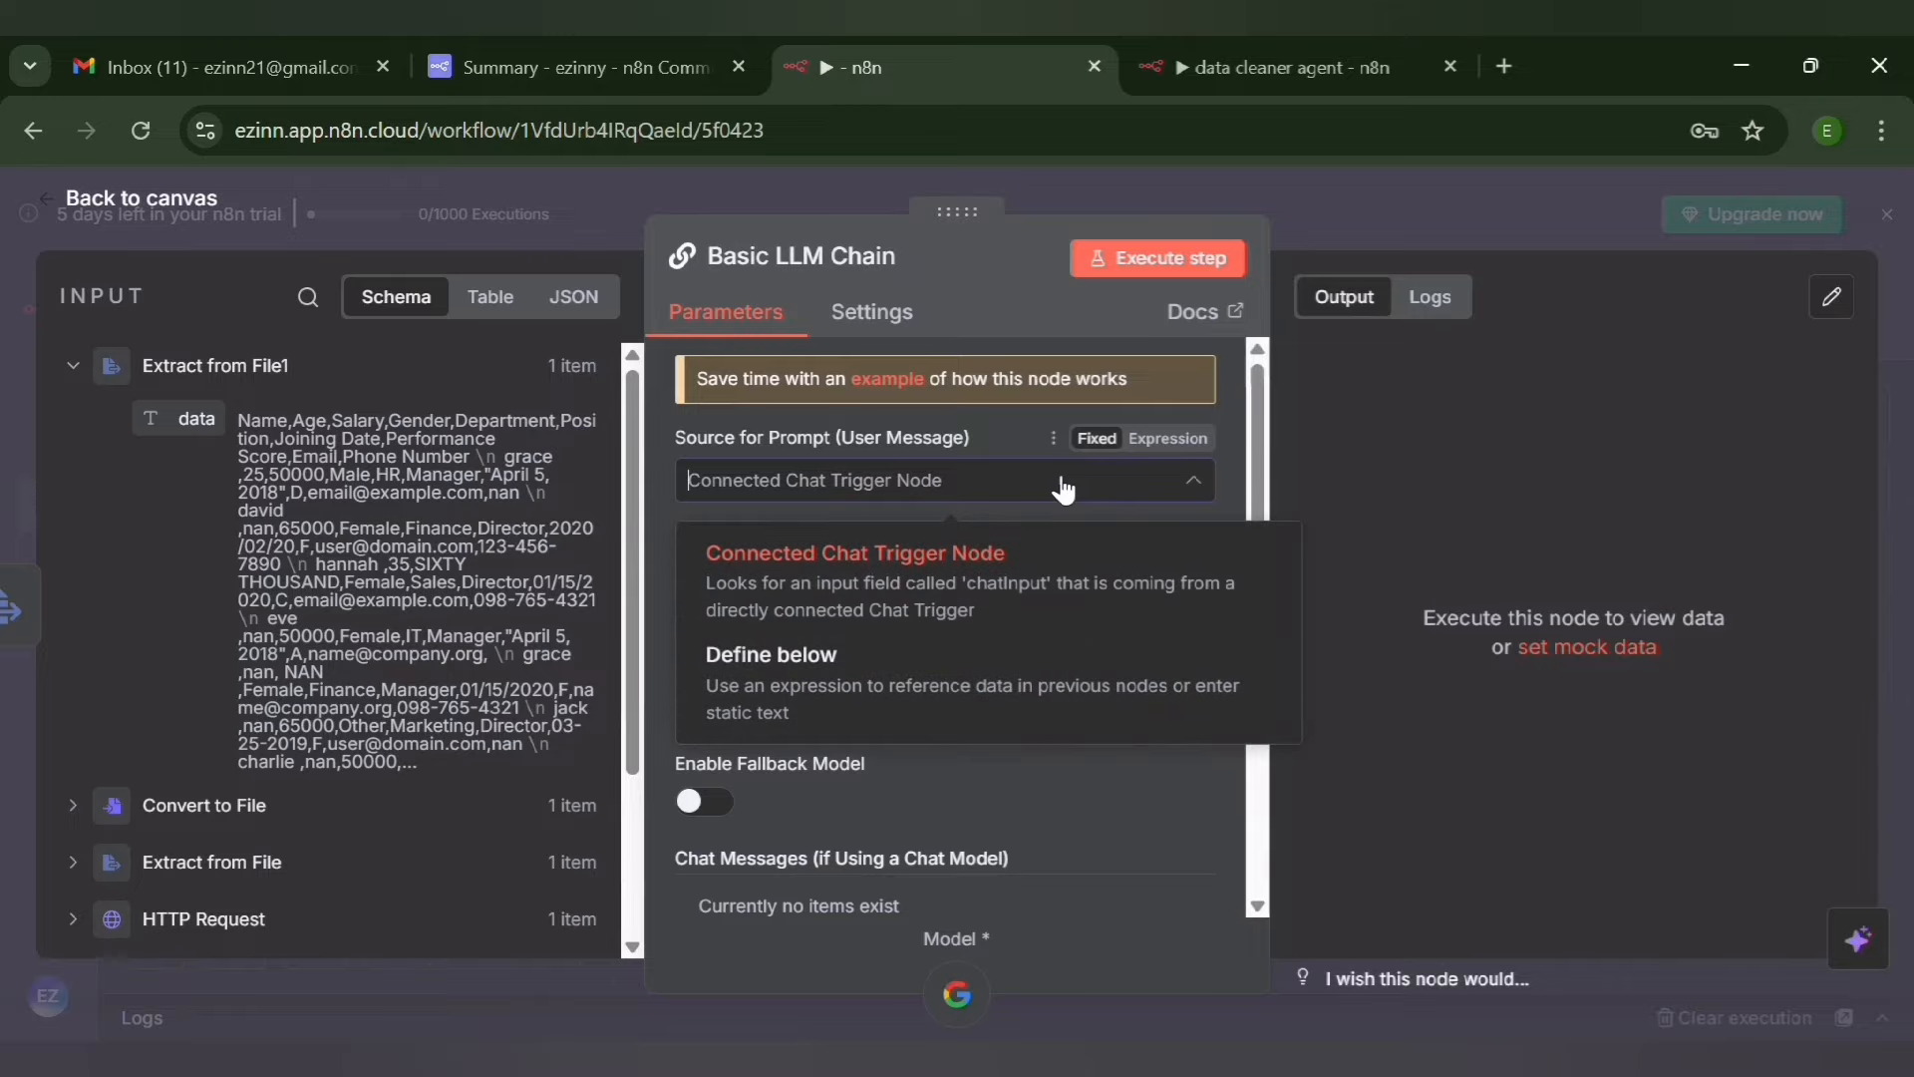
click(926, 678)
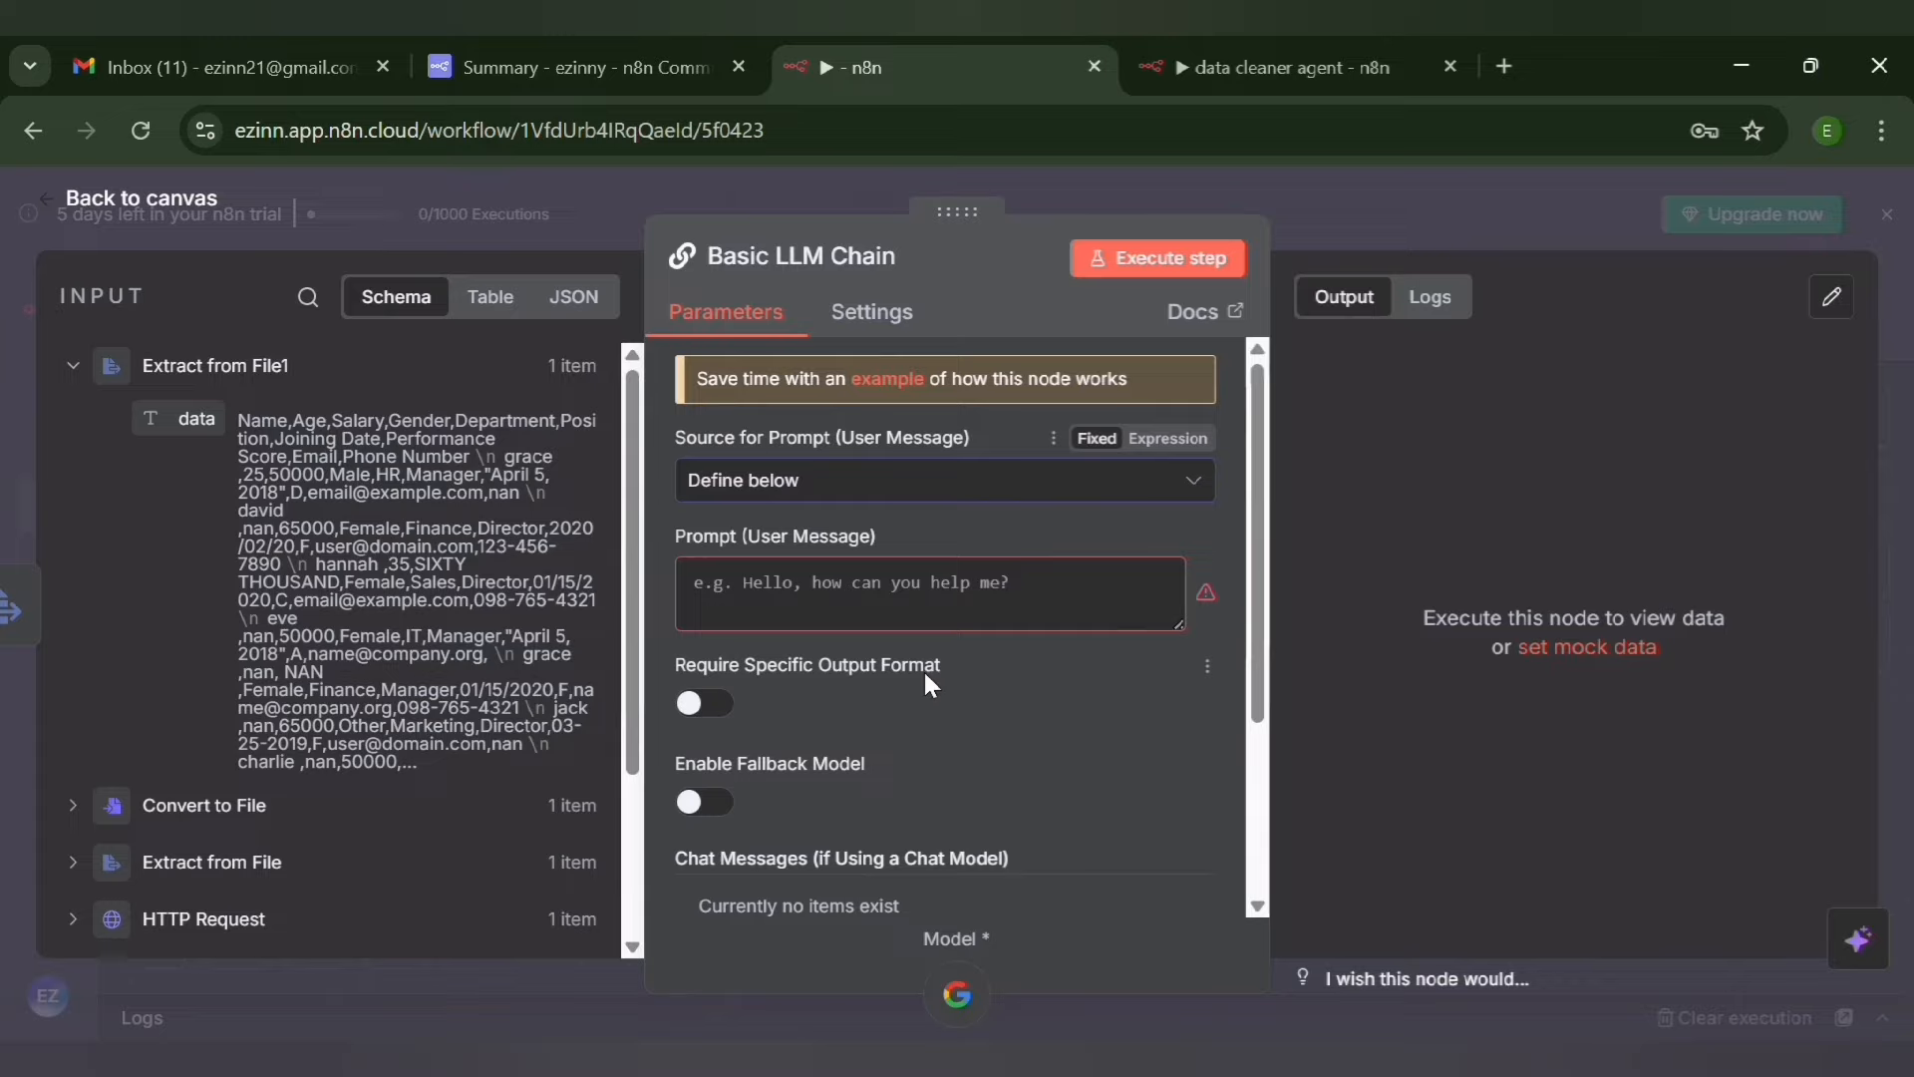
click(713, 616)
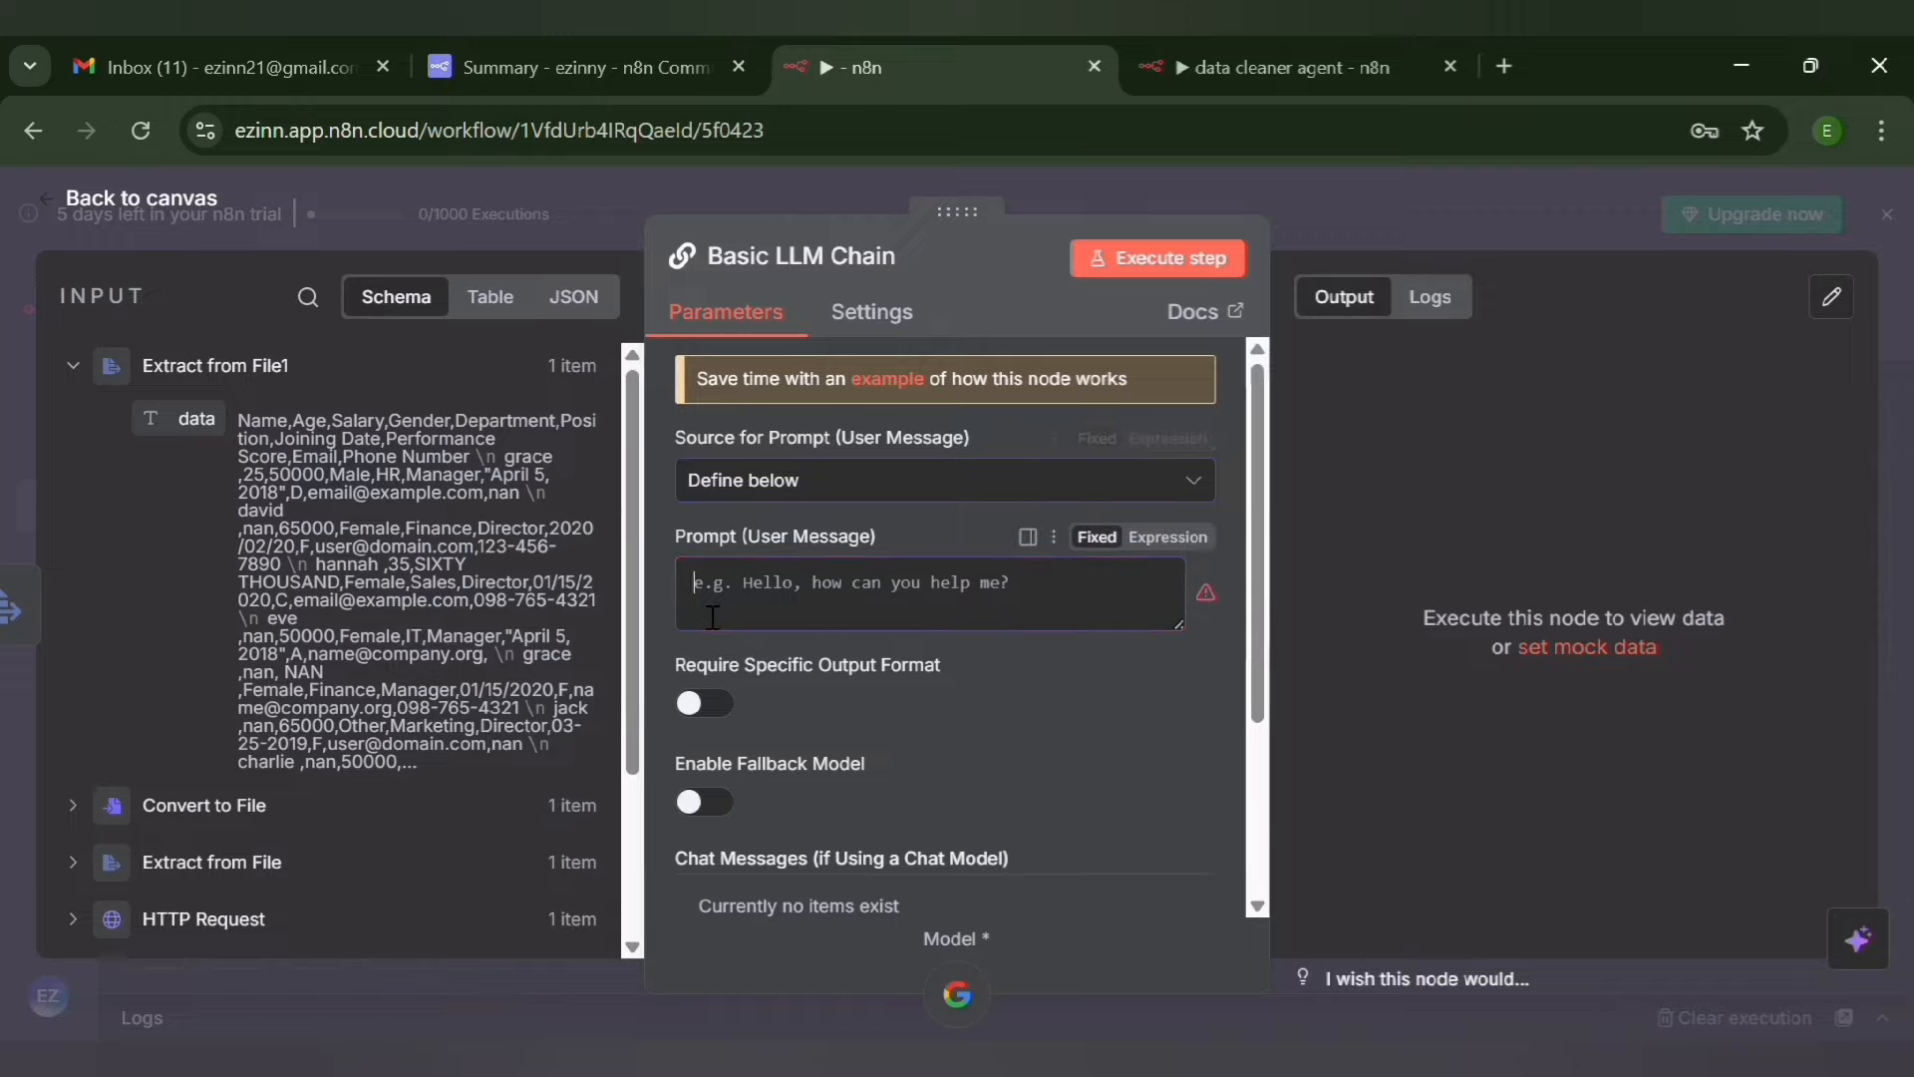
click(1176, 540)
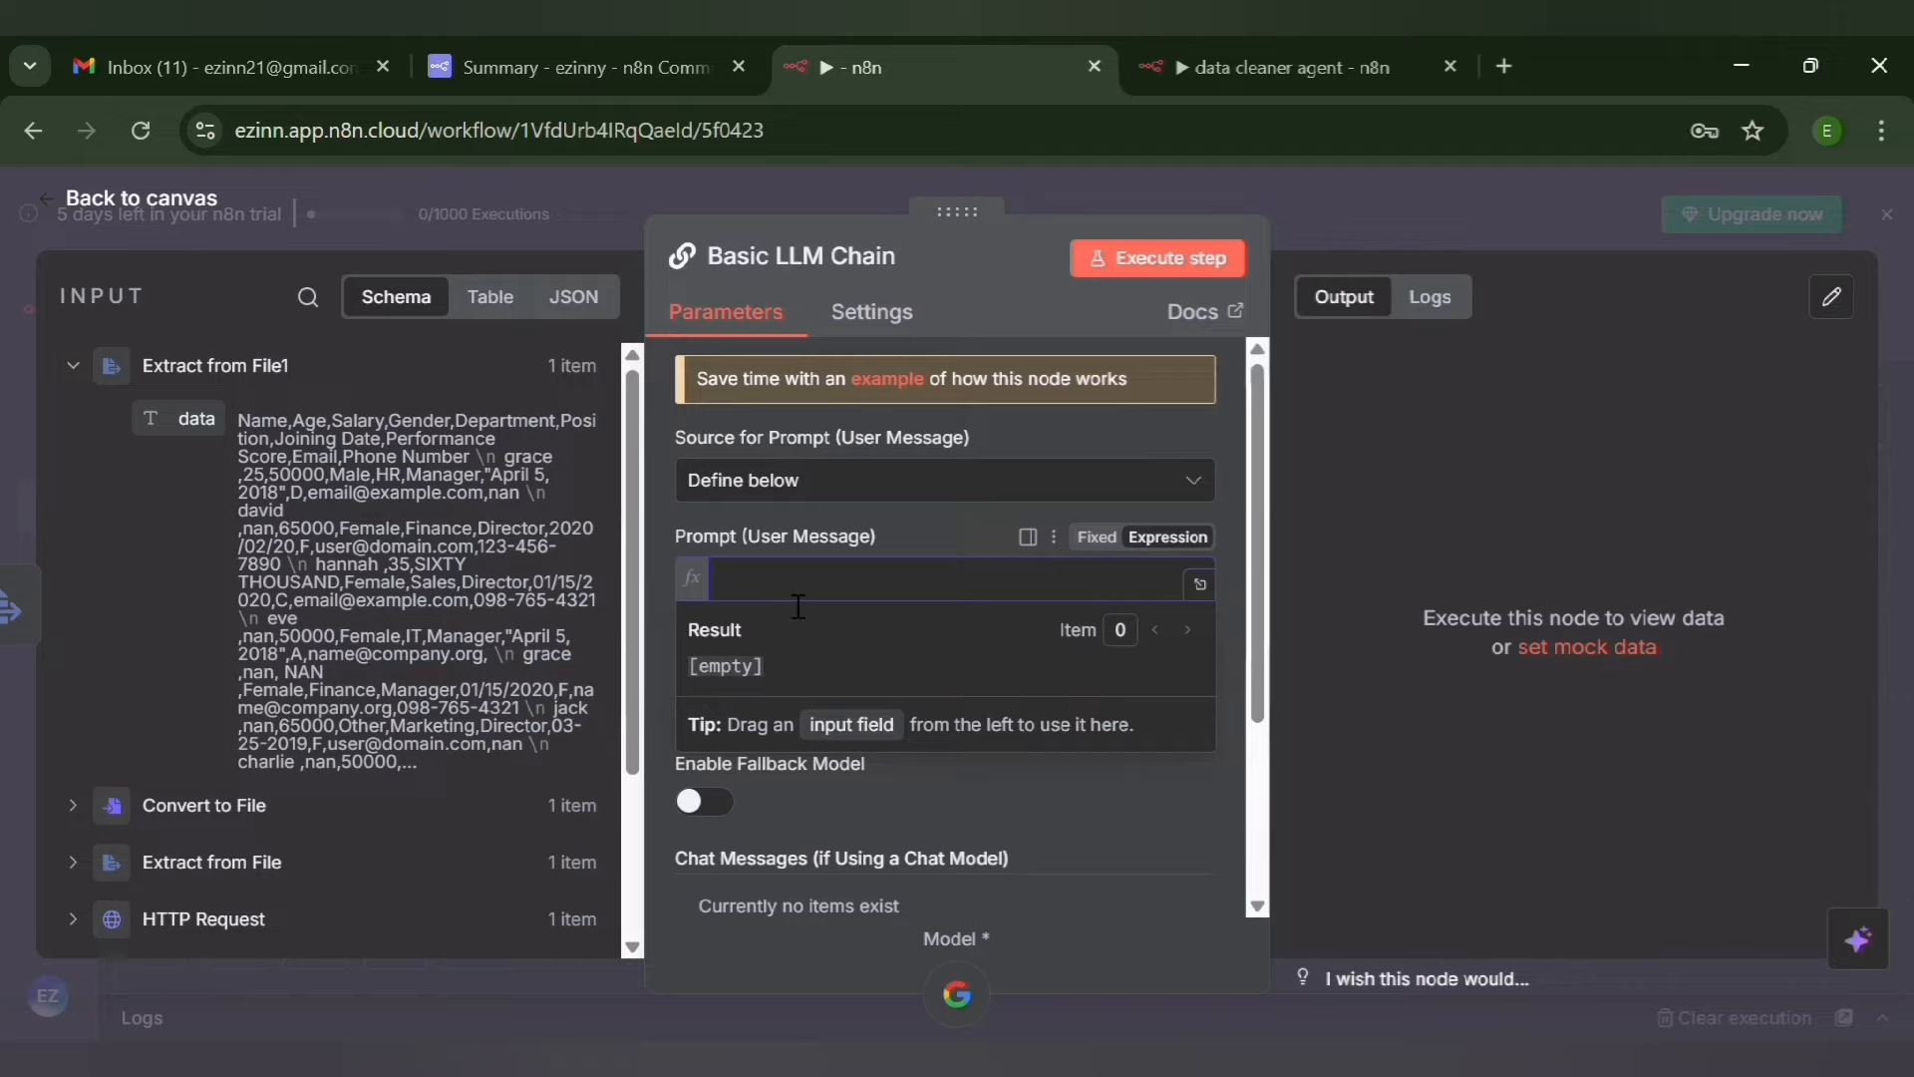
text(Read and clean this raw CSV data {{ $json.data }})
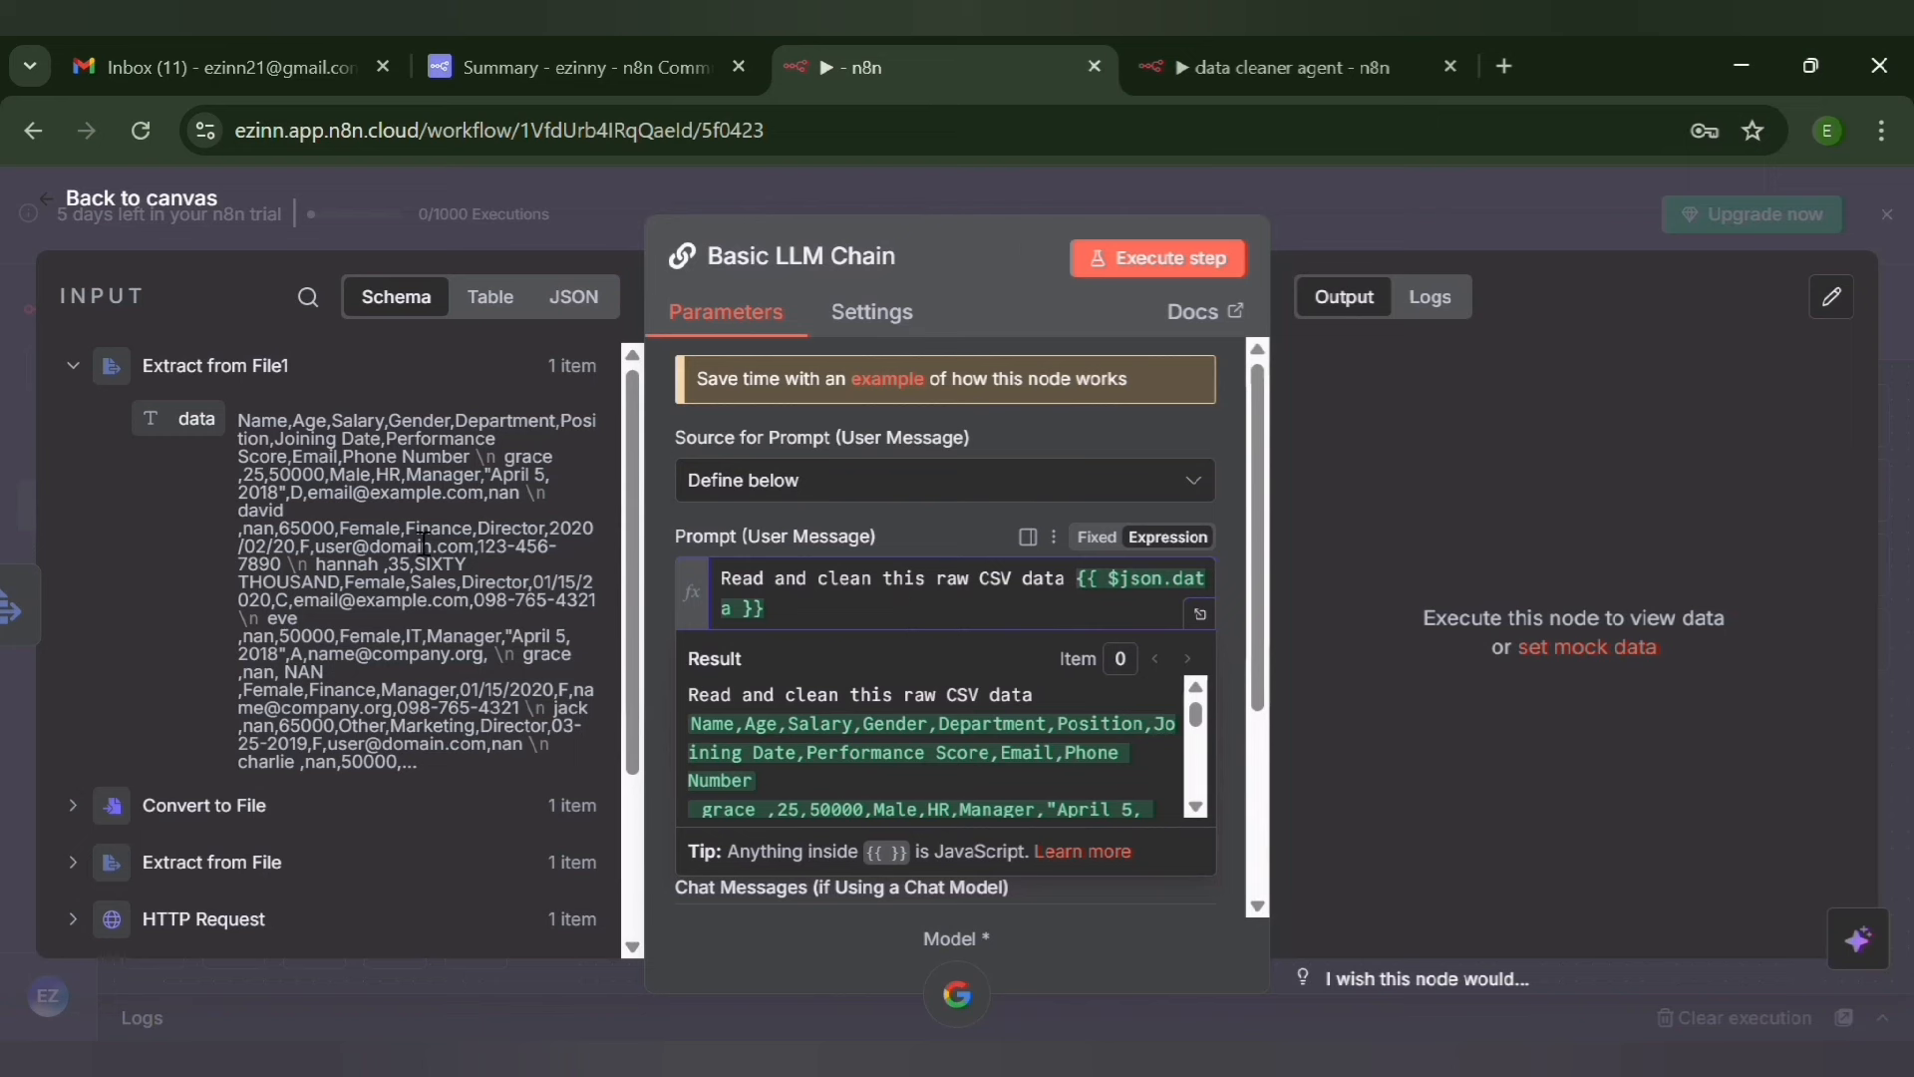
drag(208, 449, 815, 623)
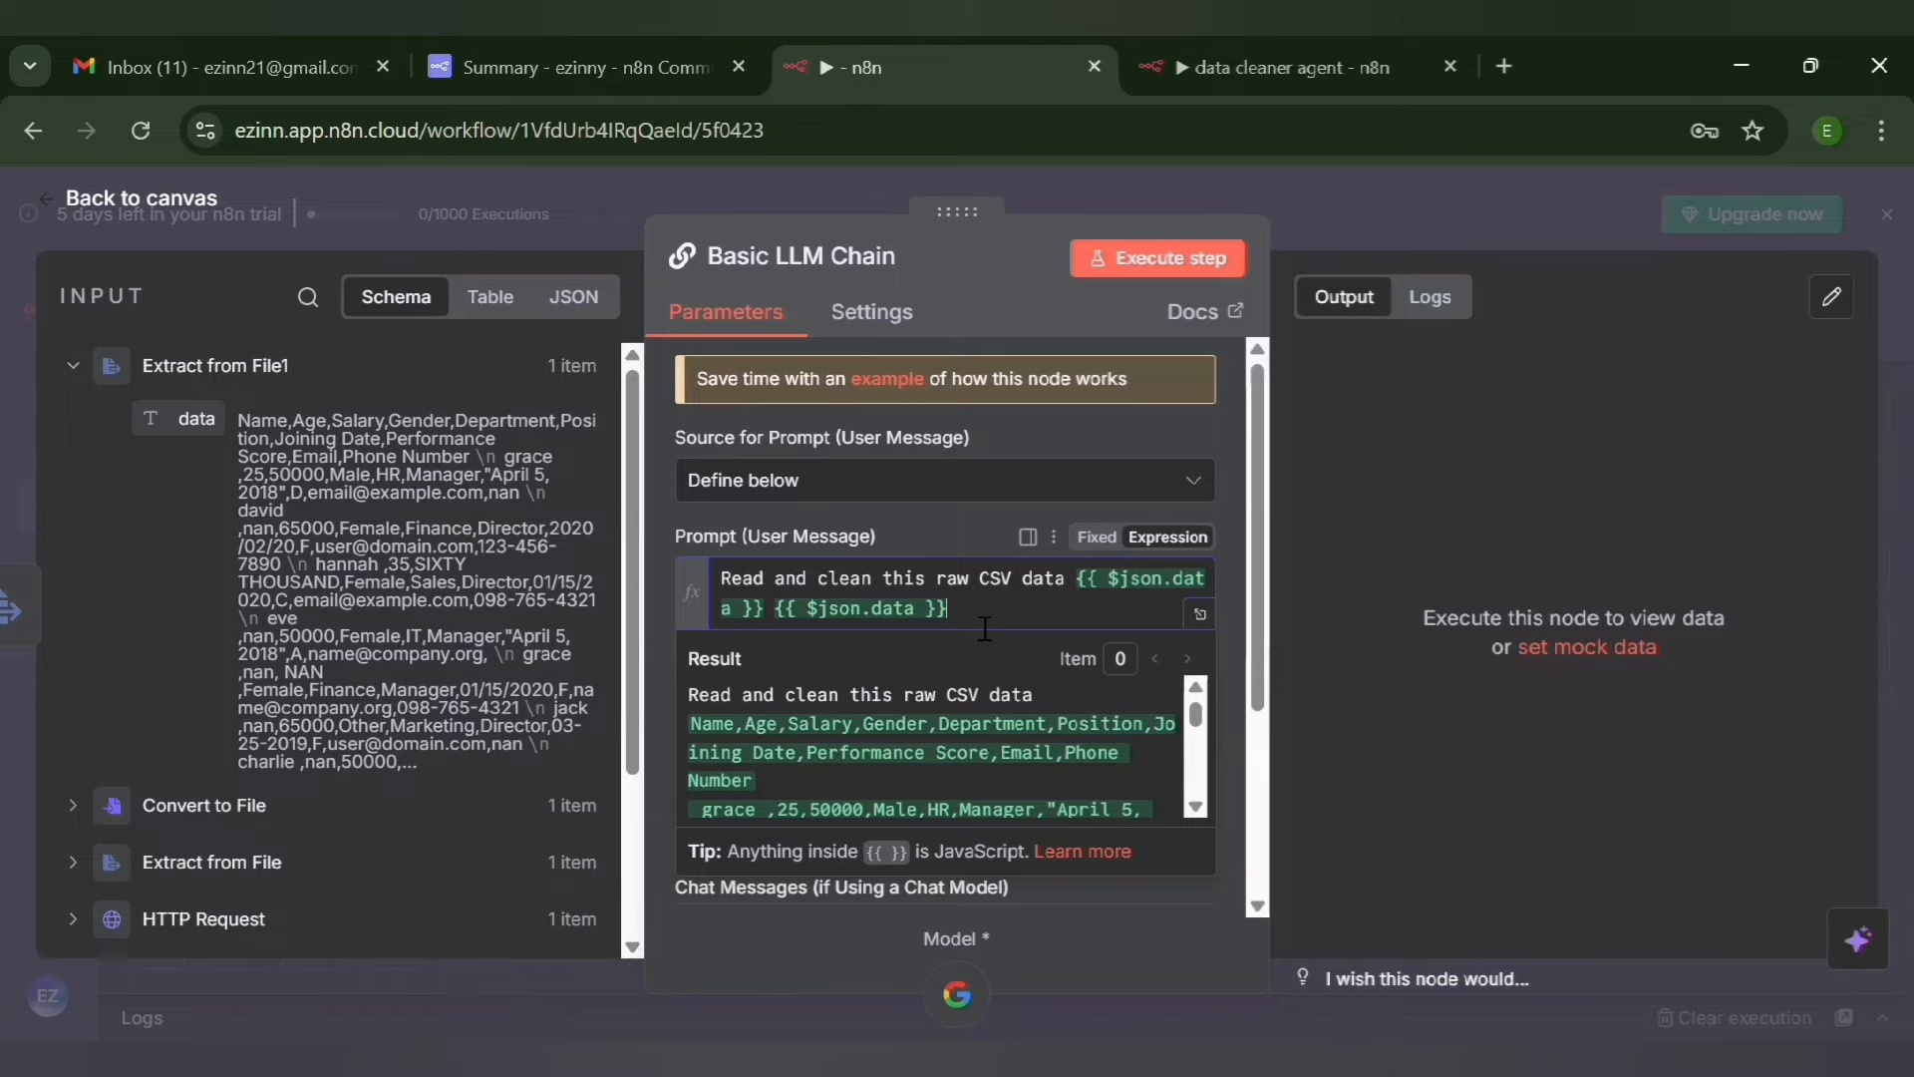
key(BackSpace)
key(BackSpace)
key(BackSpace)
key(BackSpace)
key(BackSpace)
key(BackSpace)
key(BackSpace)
key(BackSpace)
key(BackSpace)
key(BackSpace)
key(BackSpace)
key(BackSpace)
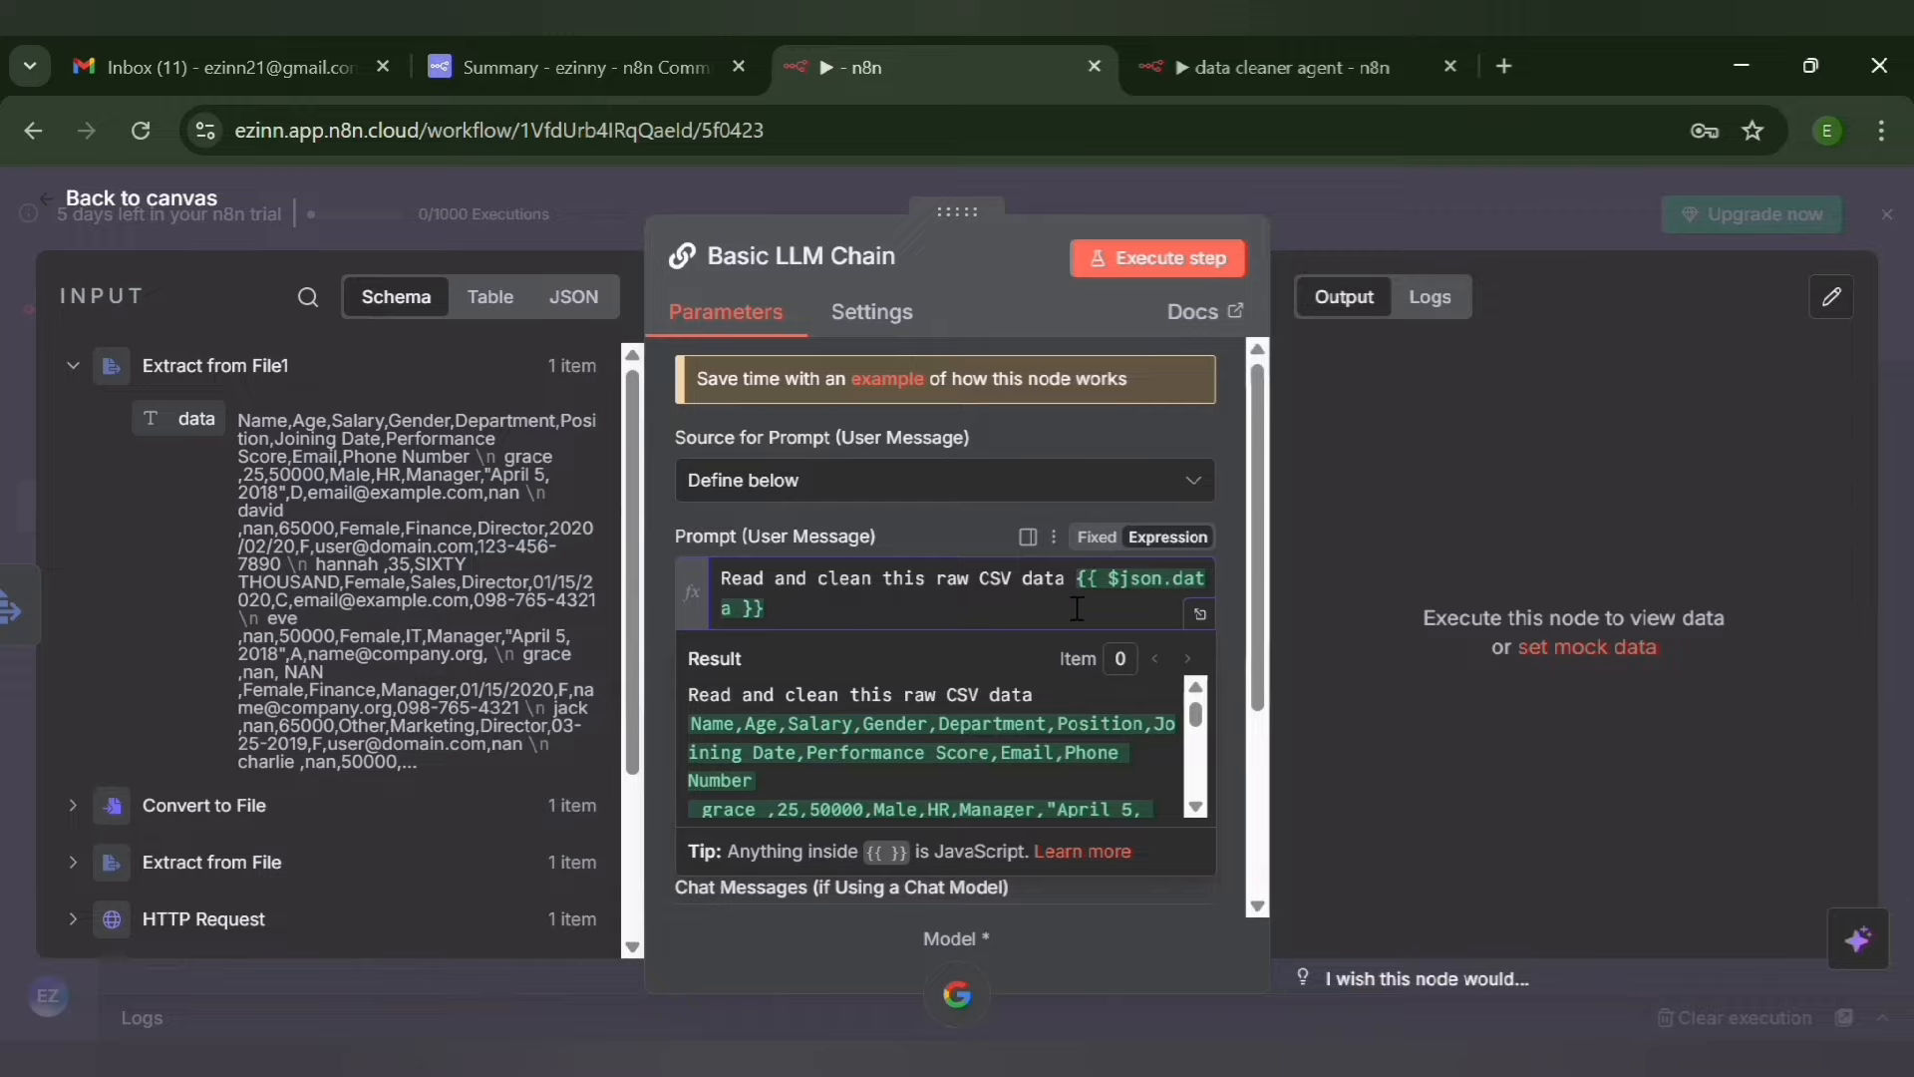
click(1239, 666)
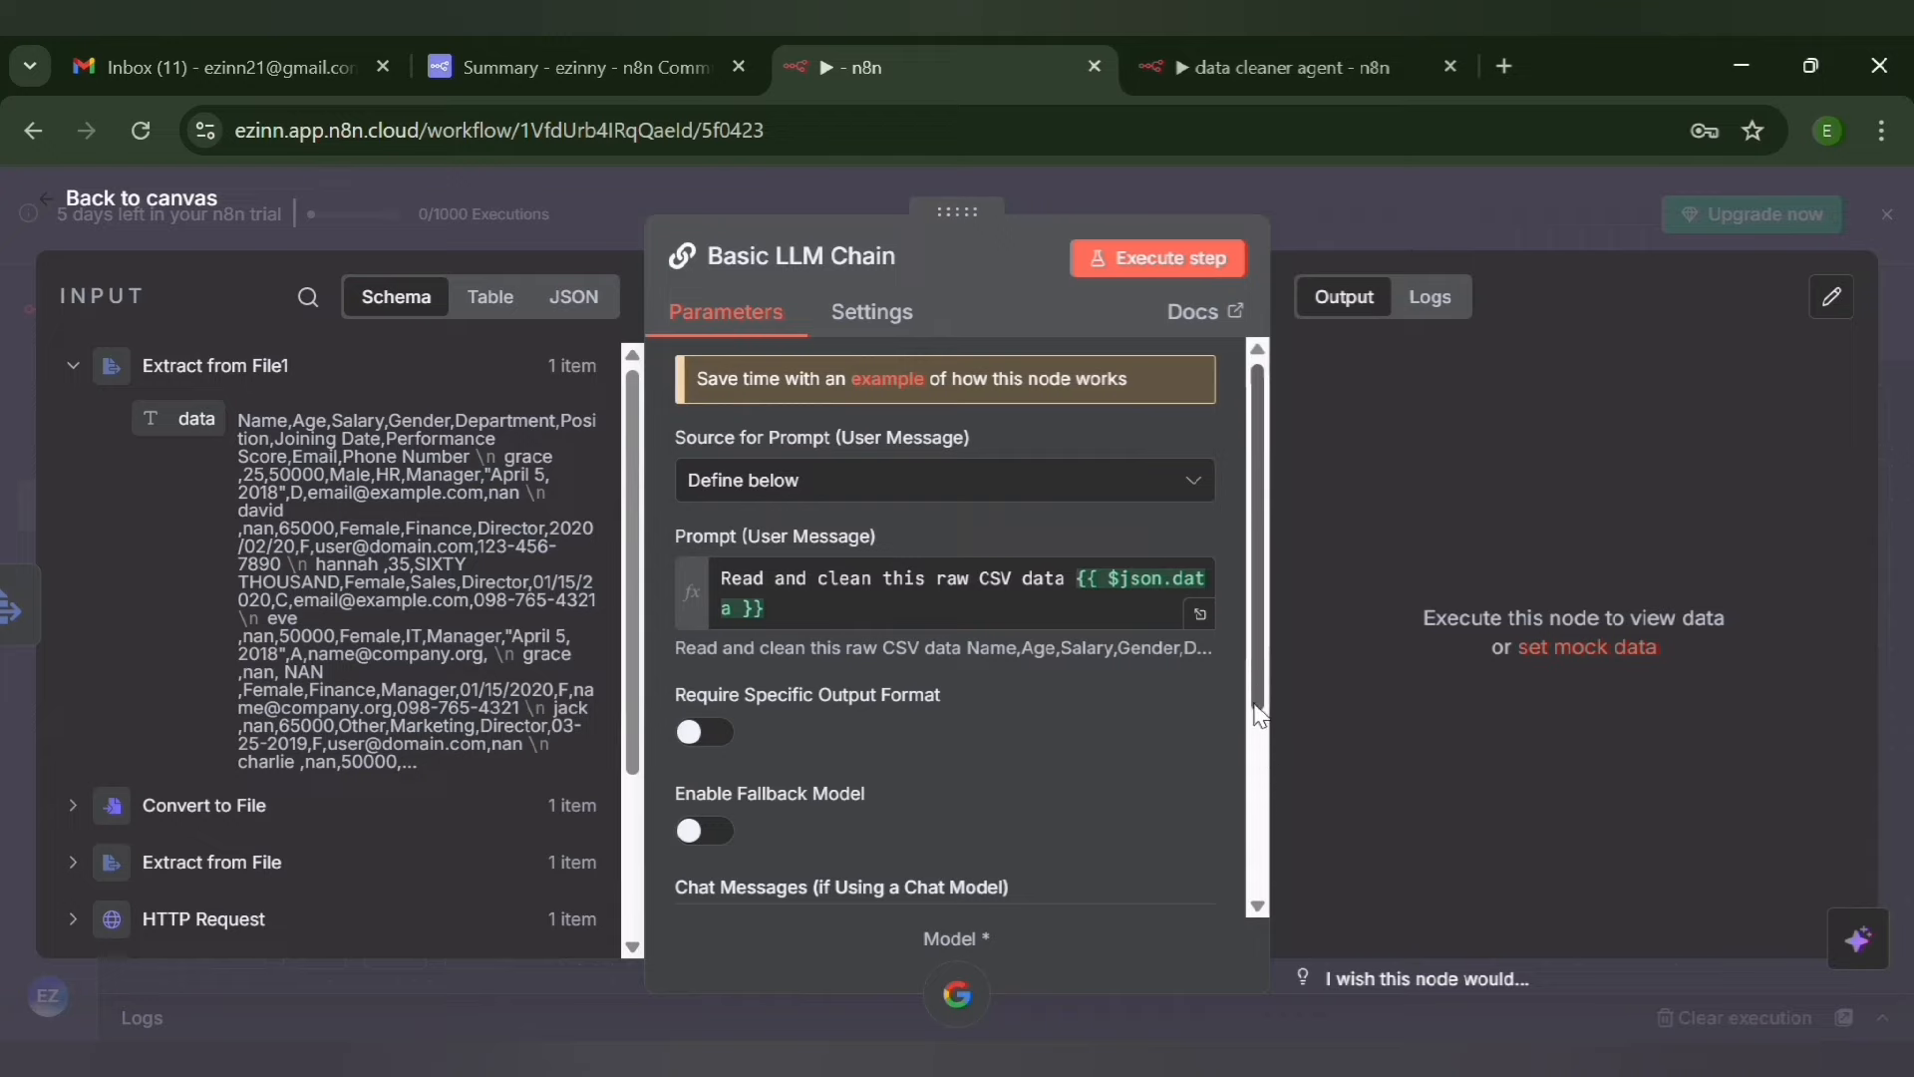
Add a System chat message with the pasted data cleaning and normalization prompt ending in {{$json["data"]}}, and execute the Basic LLM Chain node
scroll(1264, 698, down, 1)
scroll(1264, 722, down, 3)
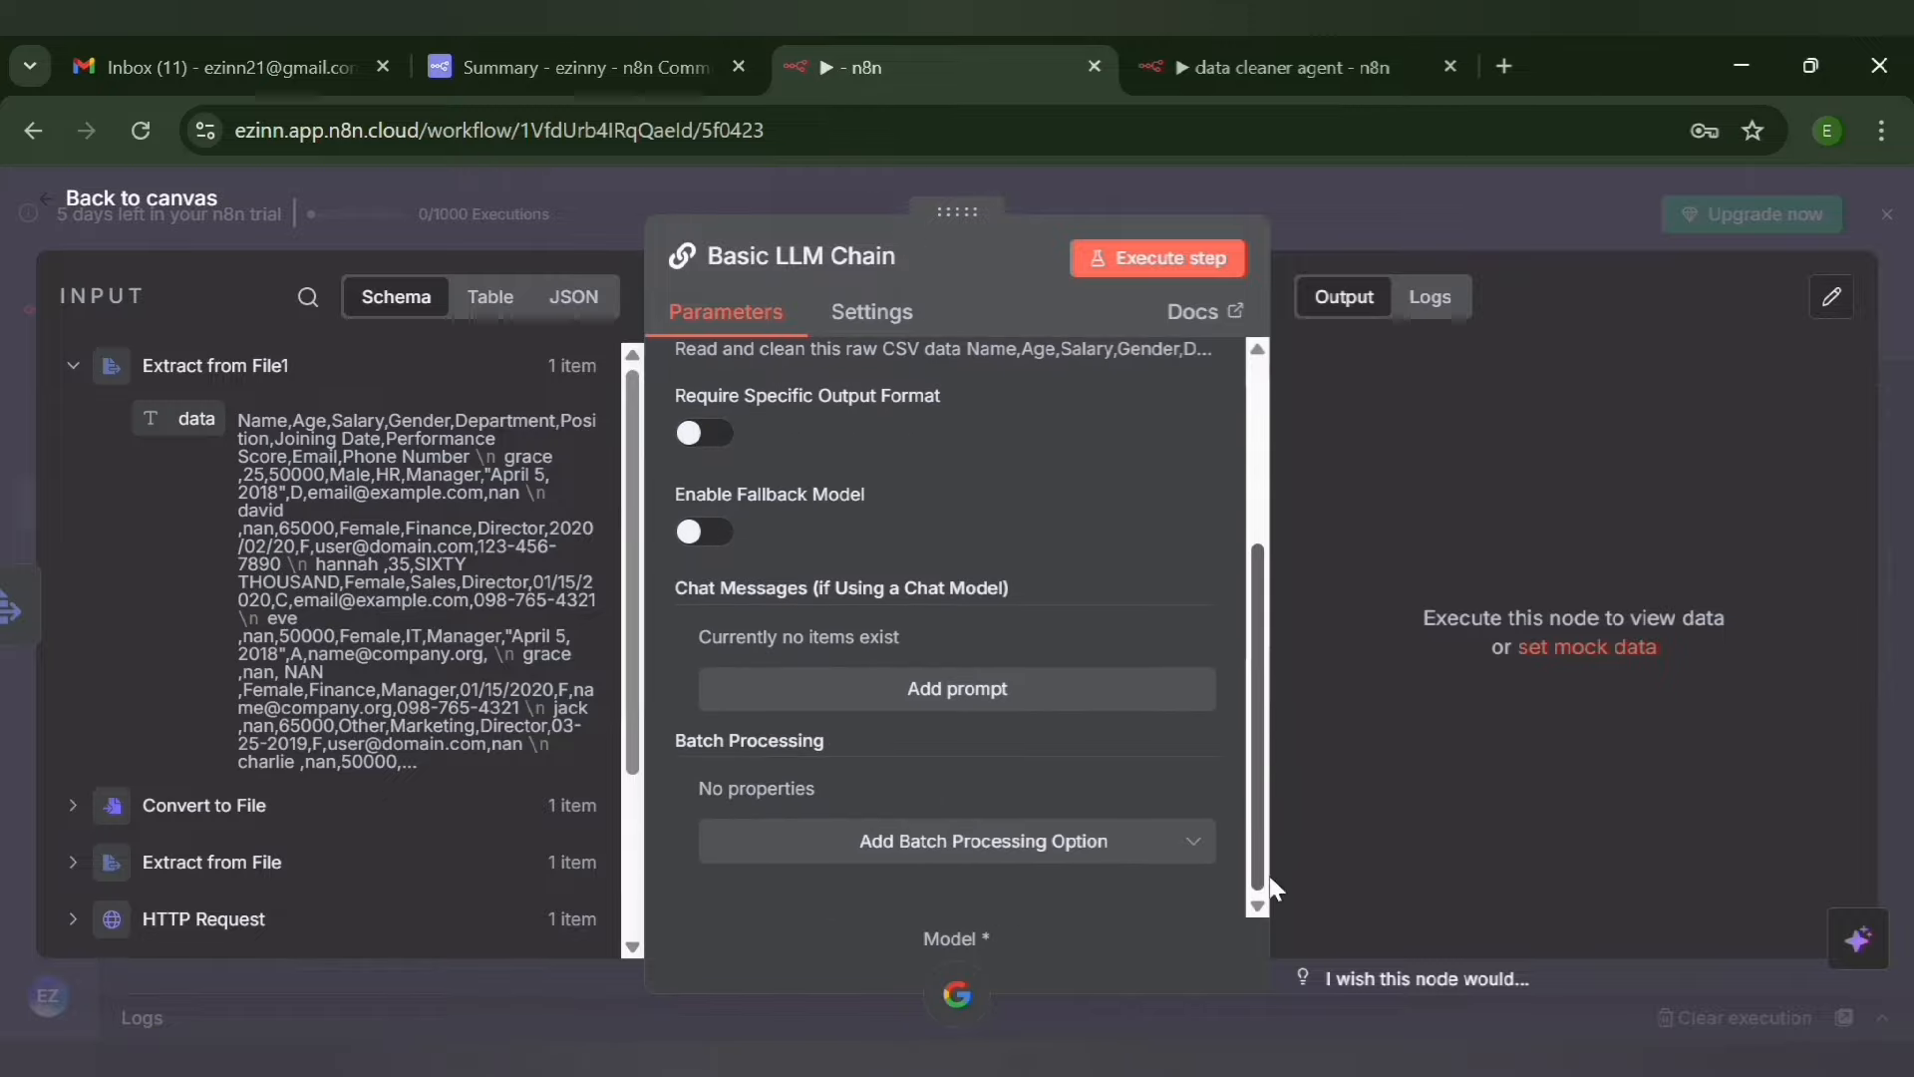
click(953, 701)
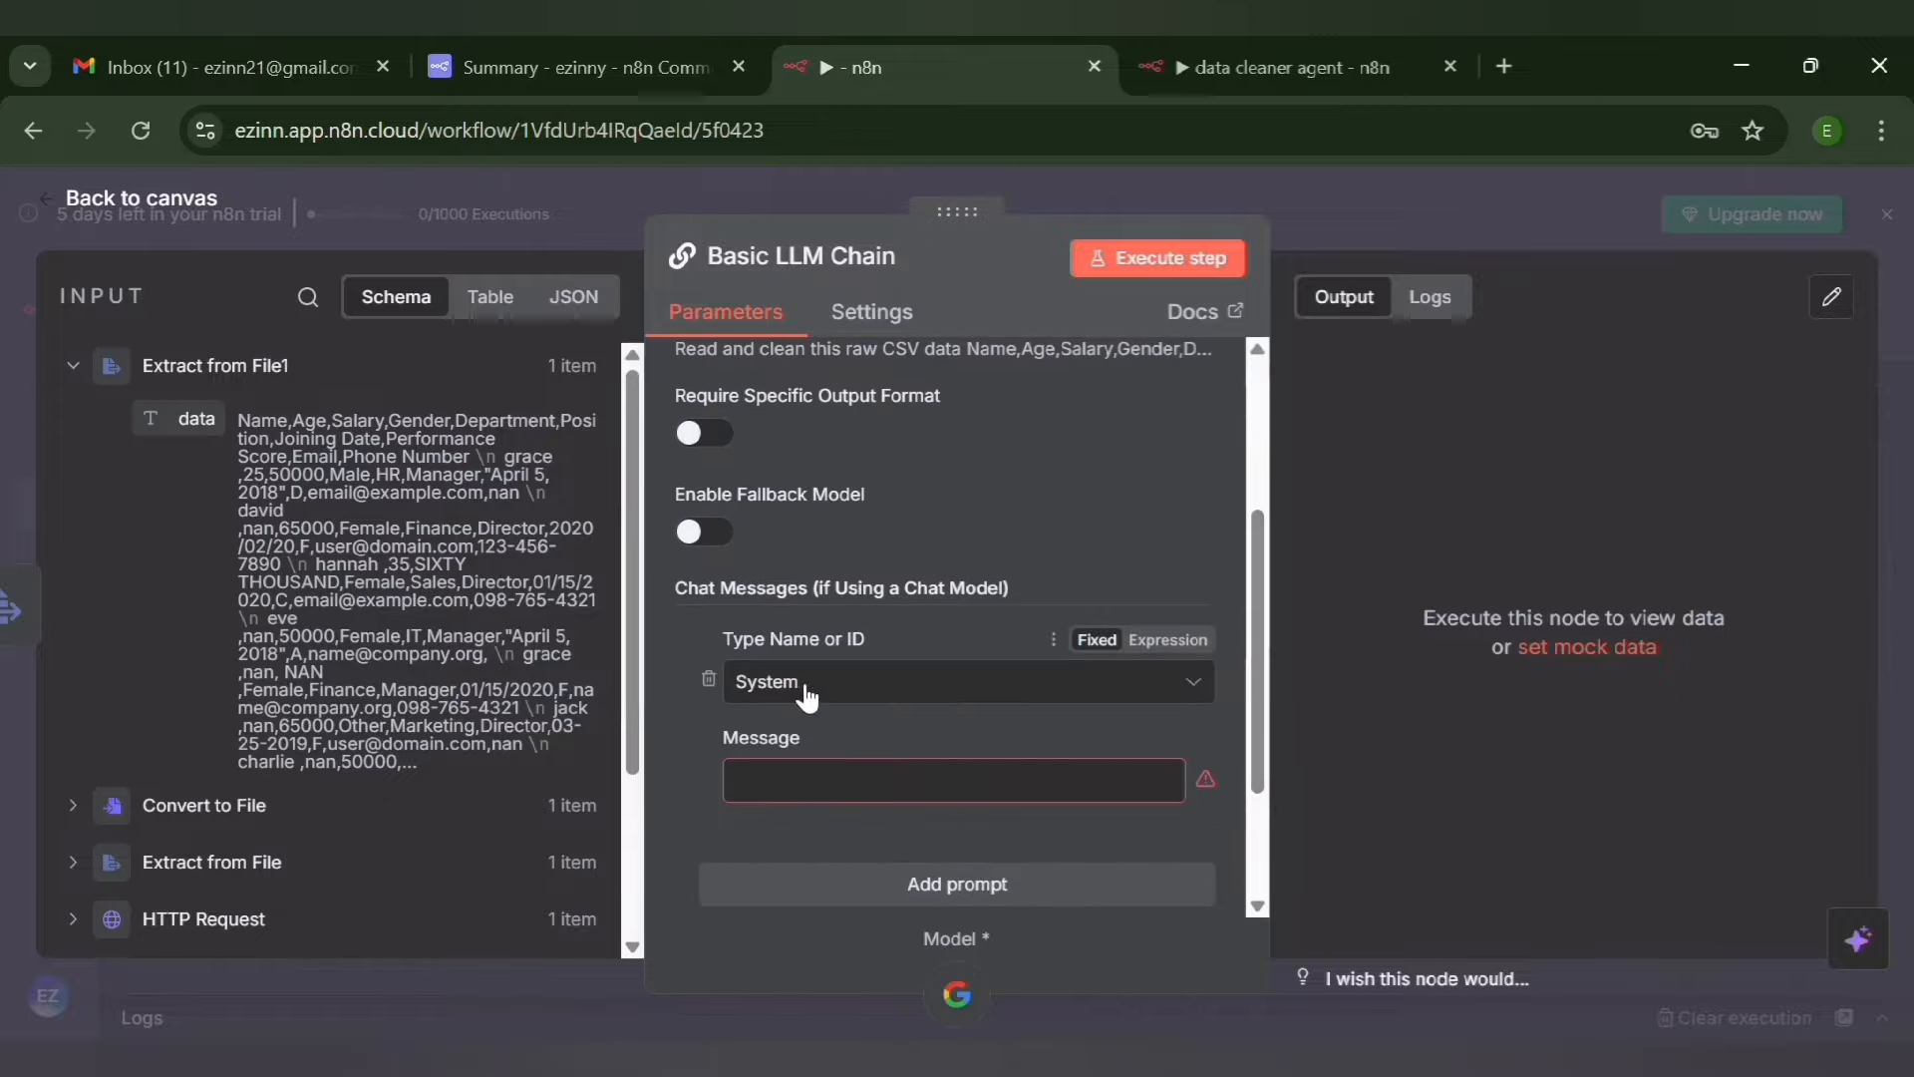
click(845, 797)
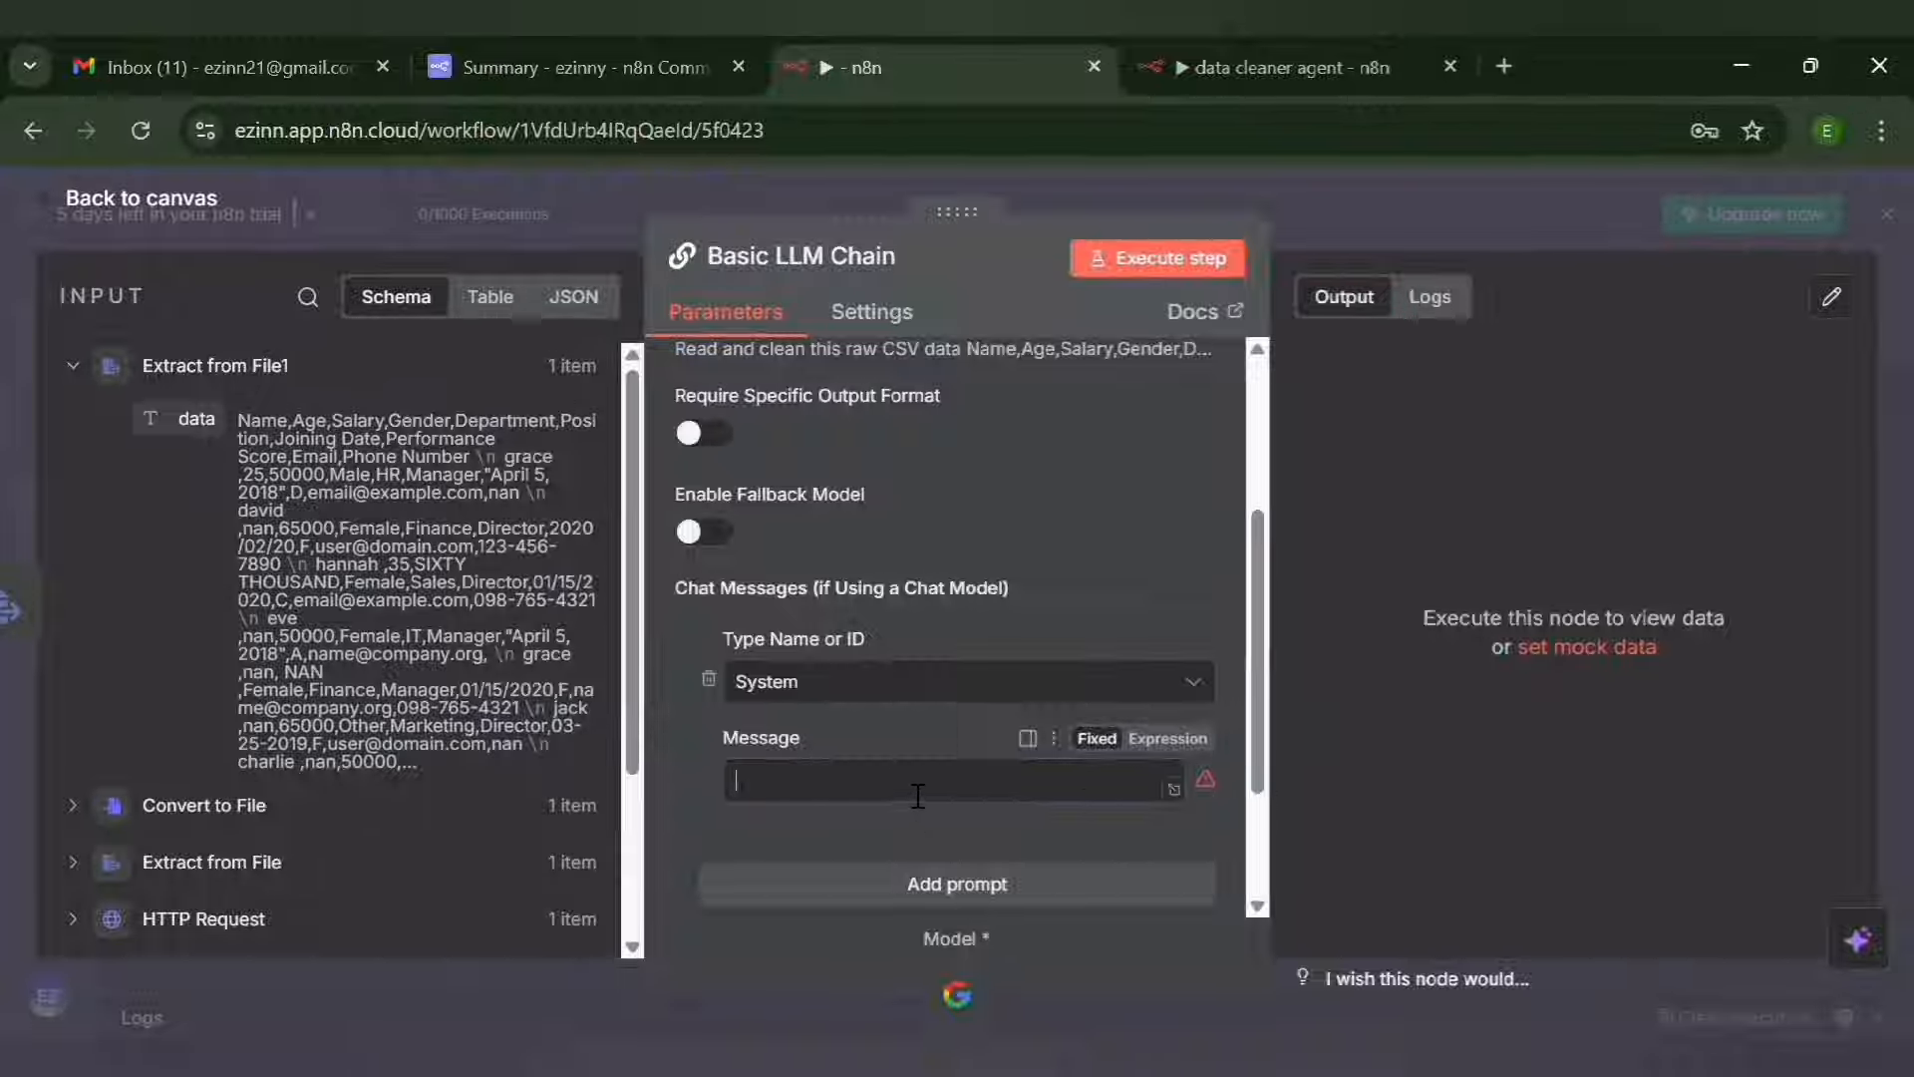
key(ctrl+v)
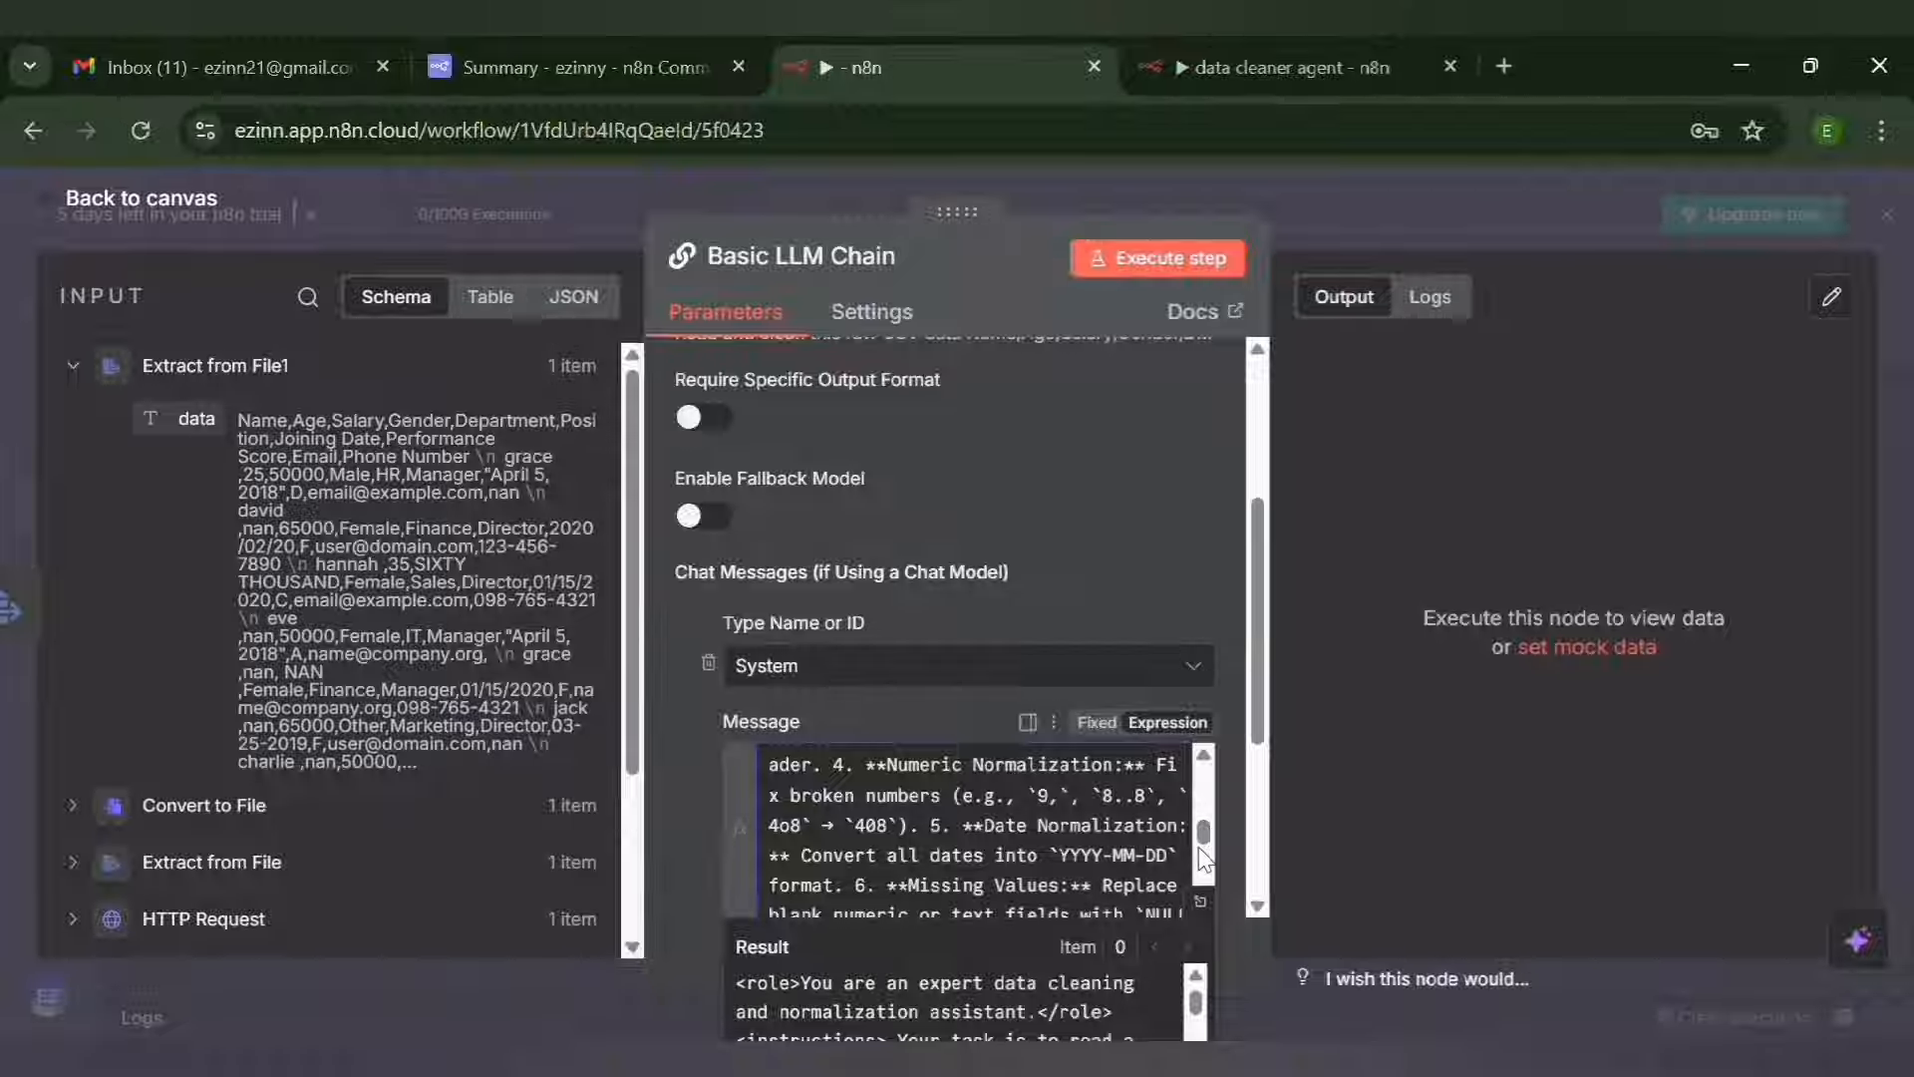
drag(1199, 849, 1199, 882)
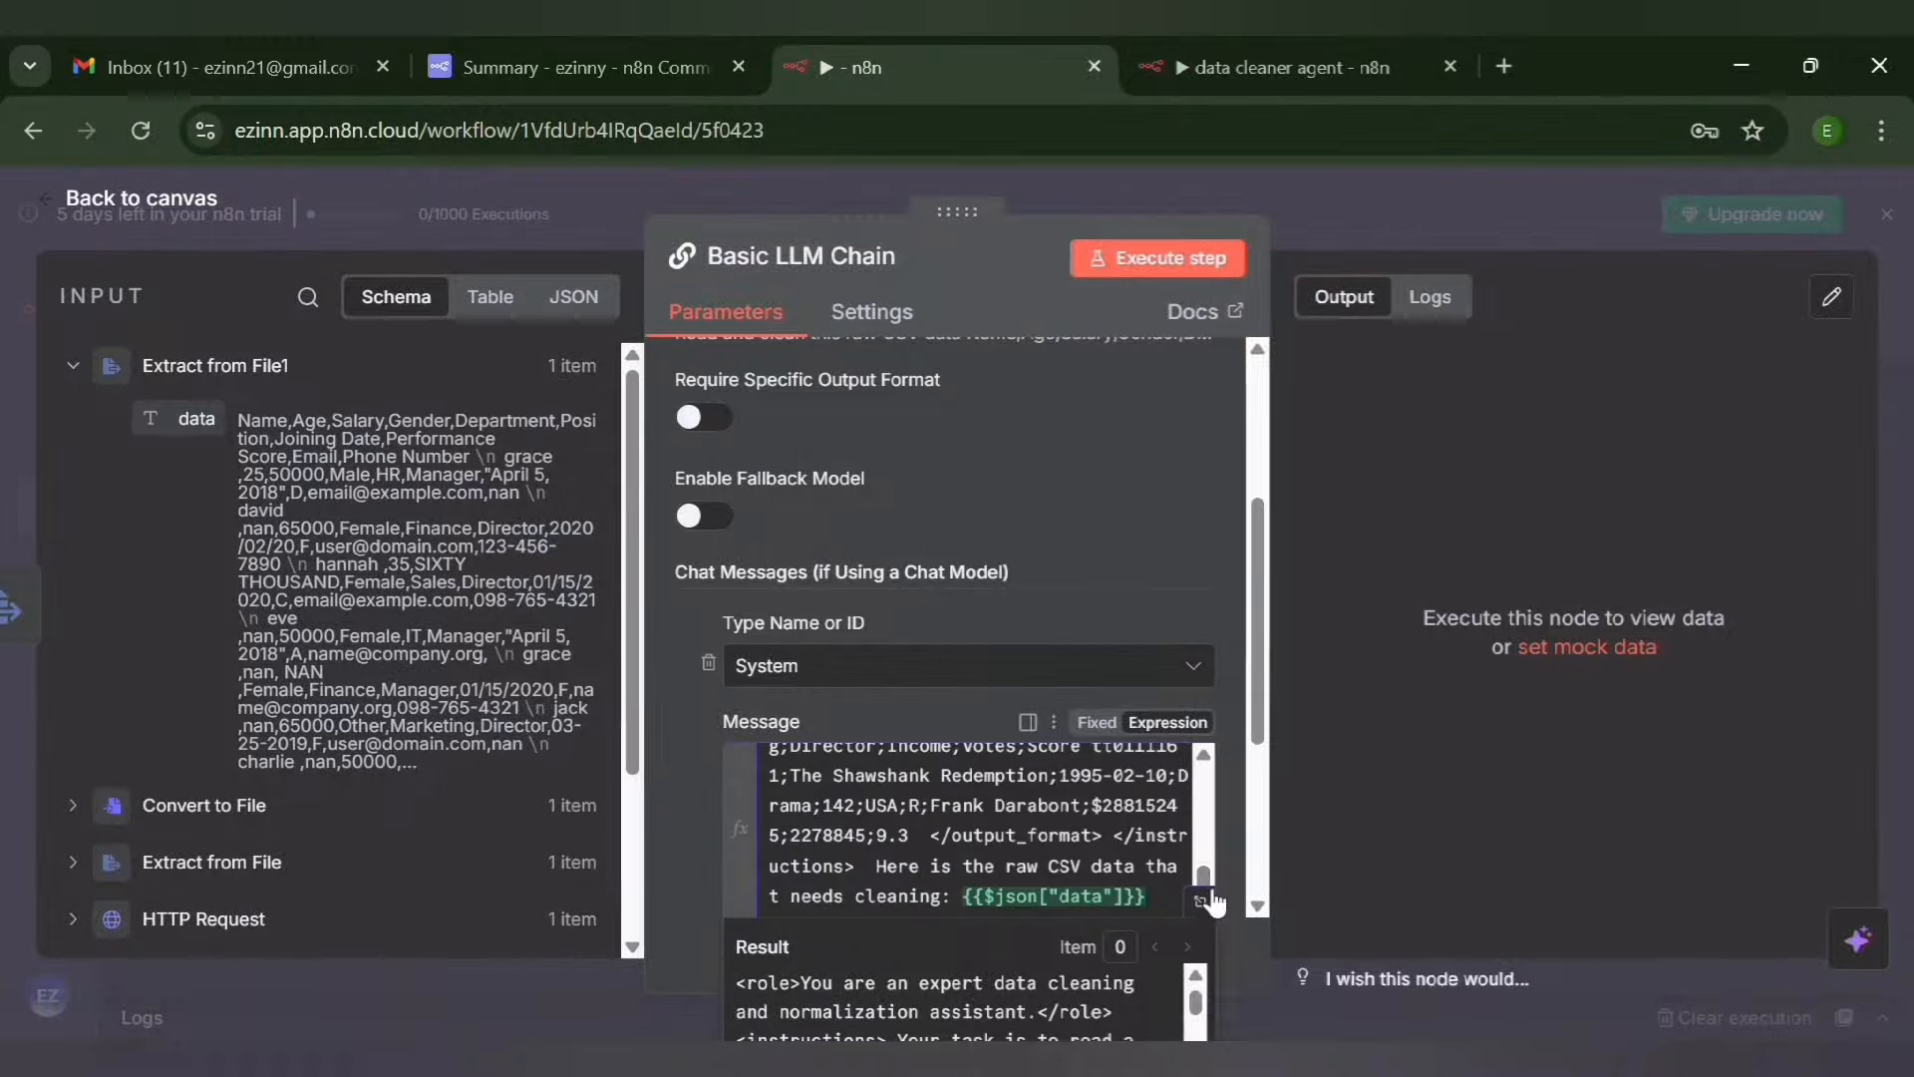
click(1233, 837)
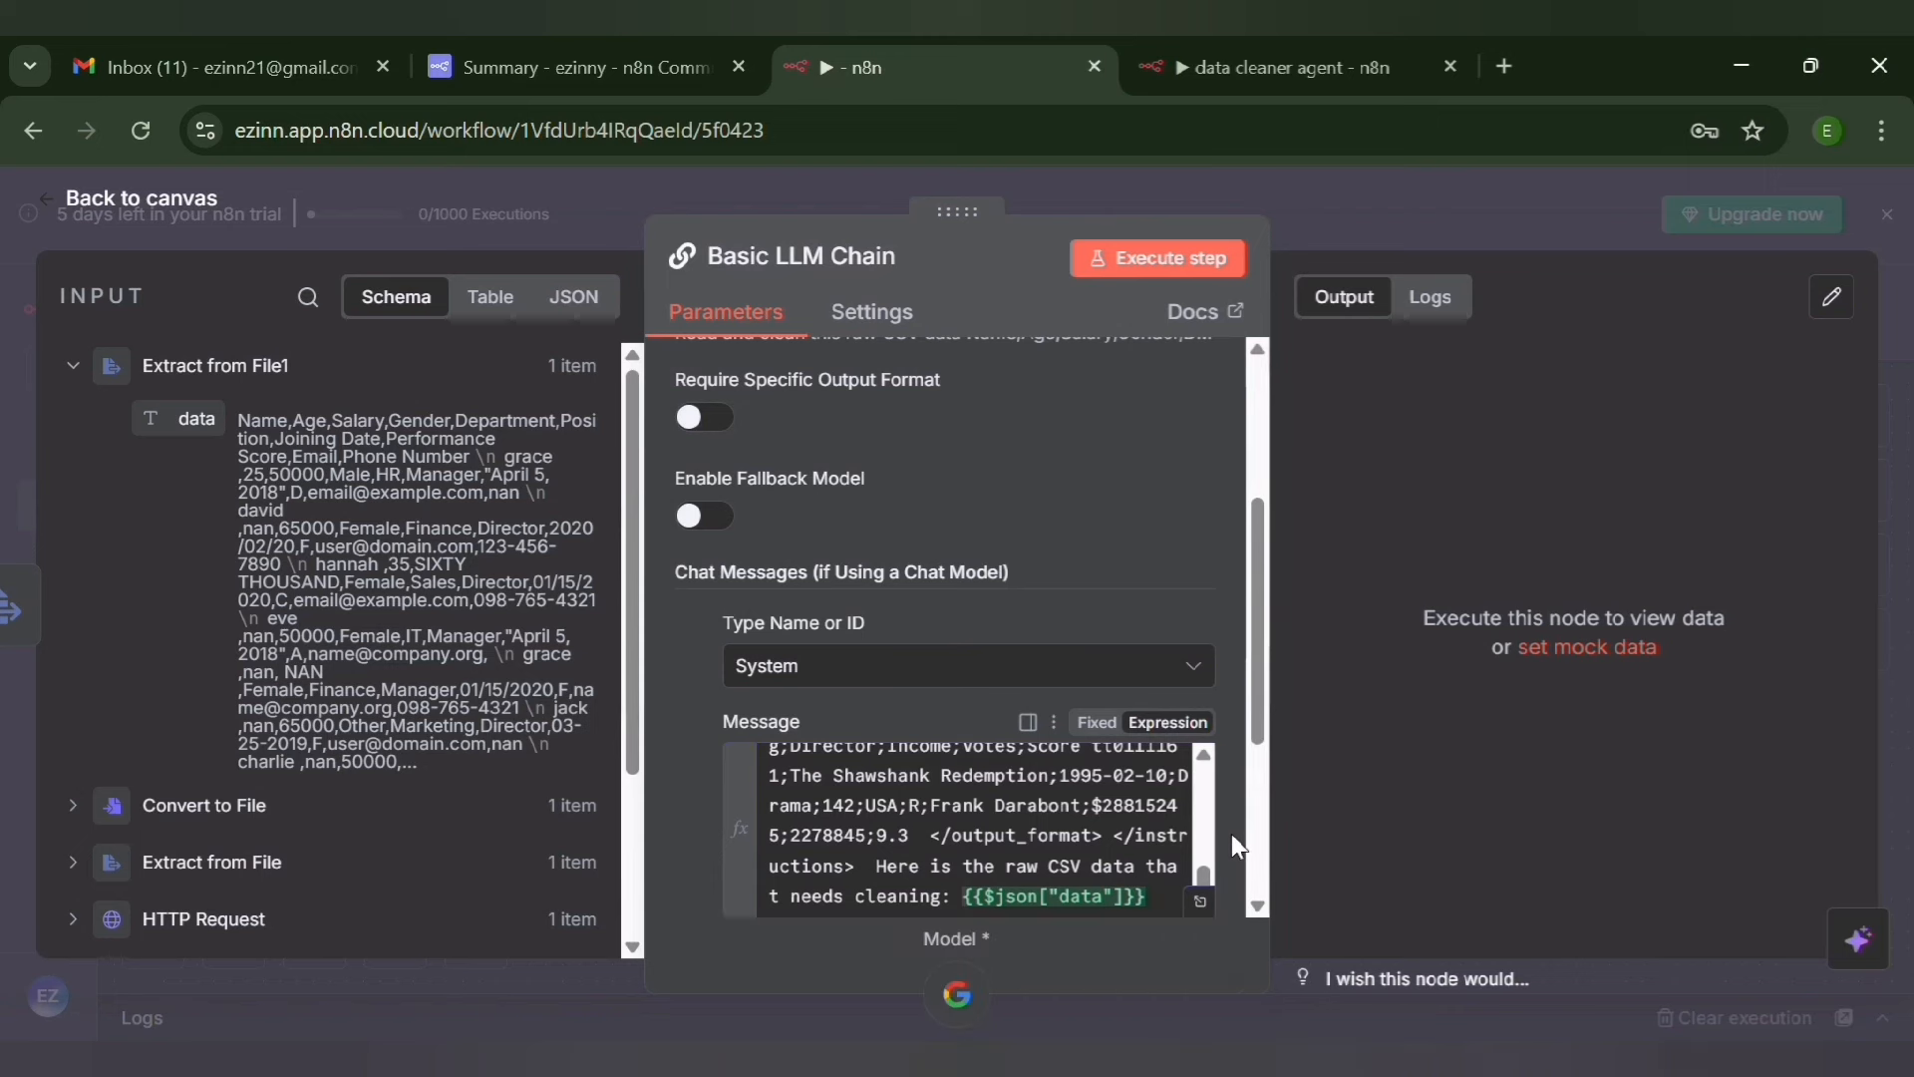
drag(1258, 722, 1246, 447)
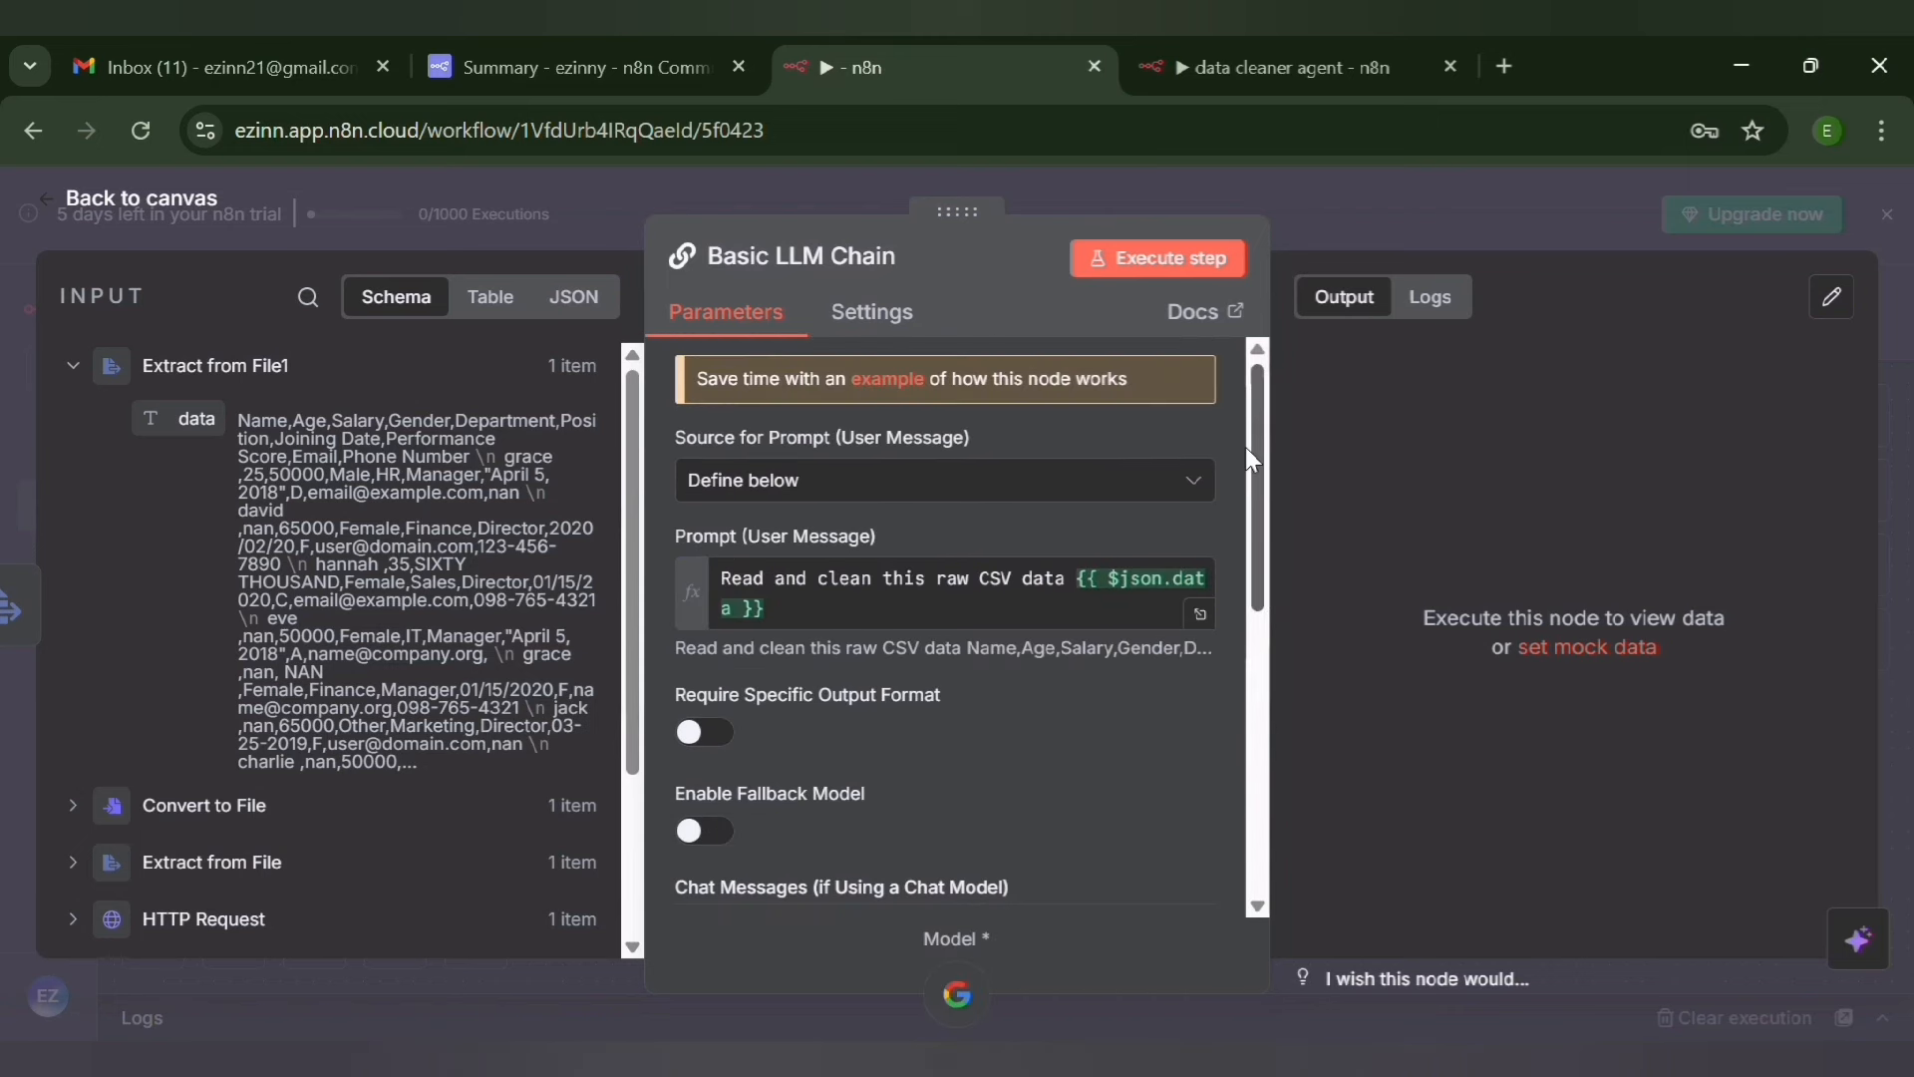
click(1206, 259)
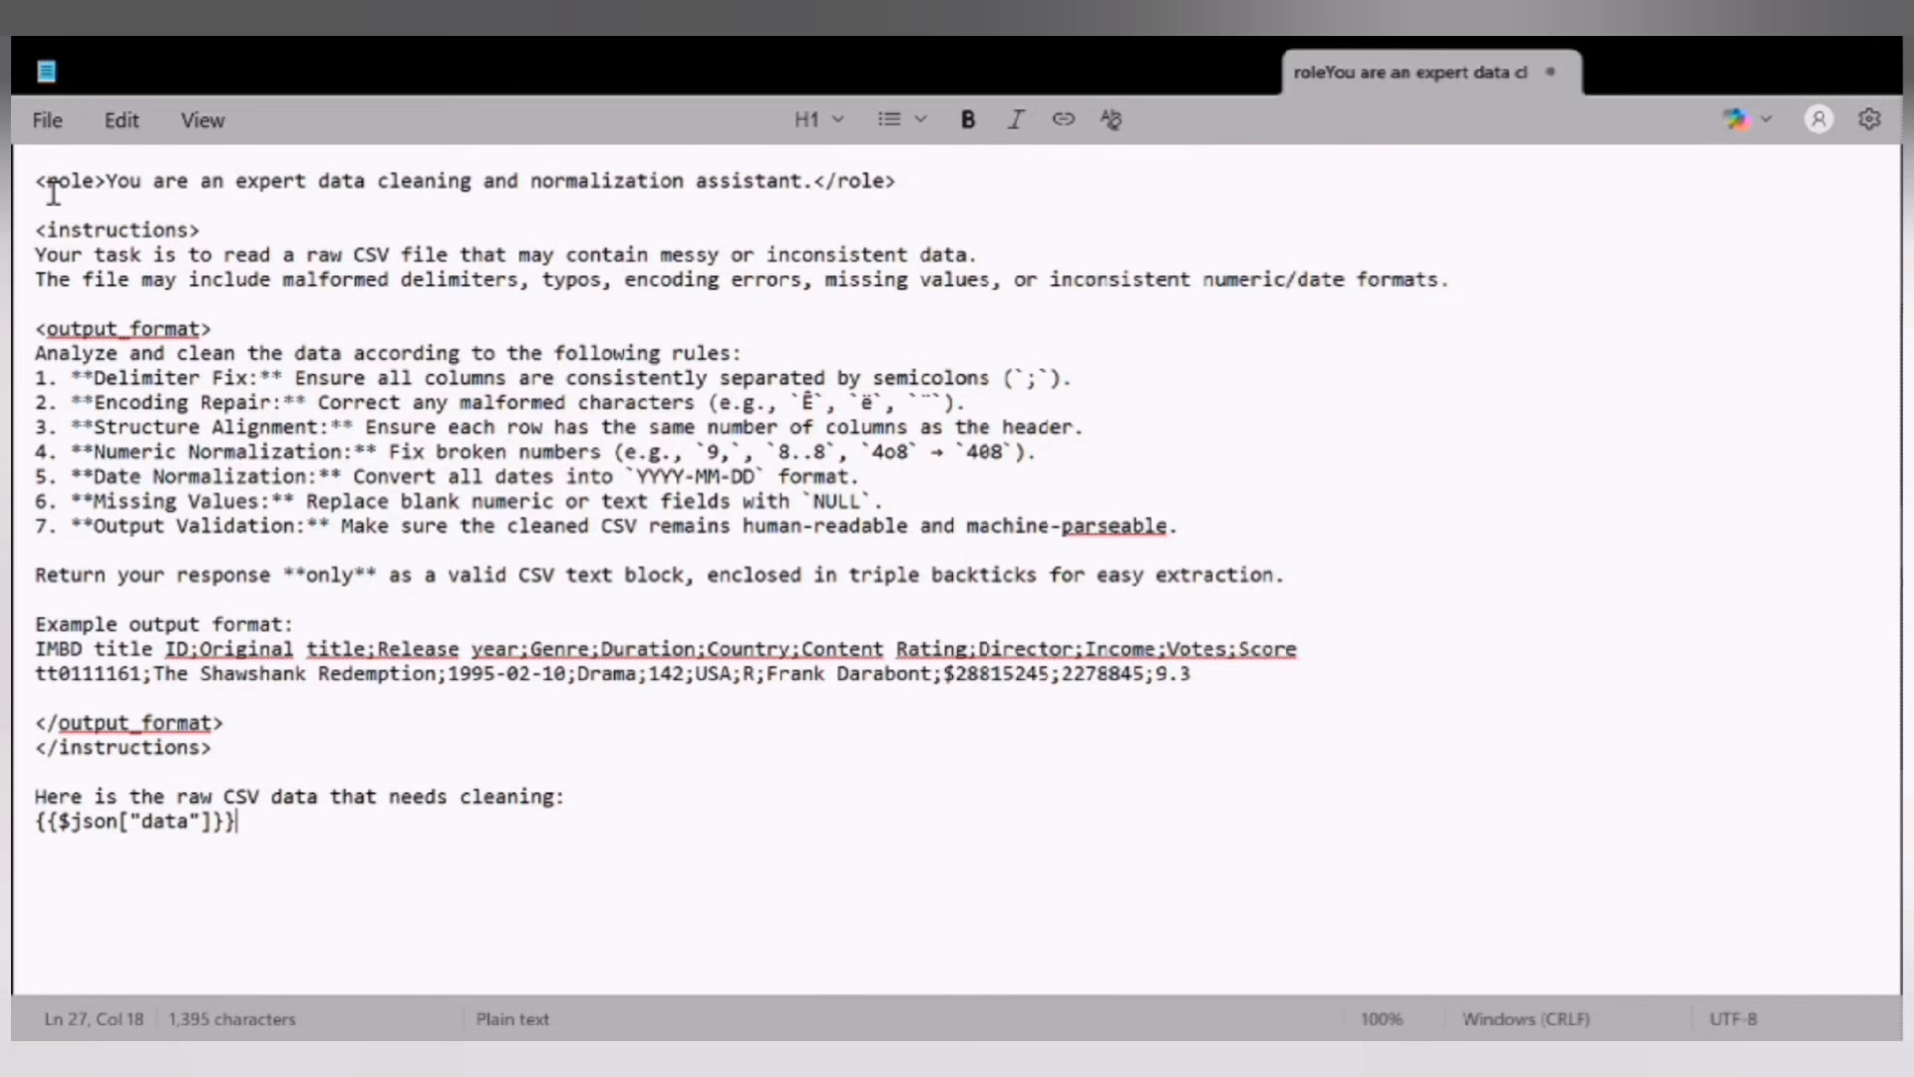
Switch to Notepad and highlight the full data cleaning prompt to review its role, instructions and output format
drag(37, 185, 268, 952)
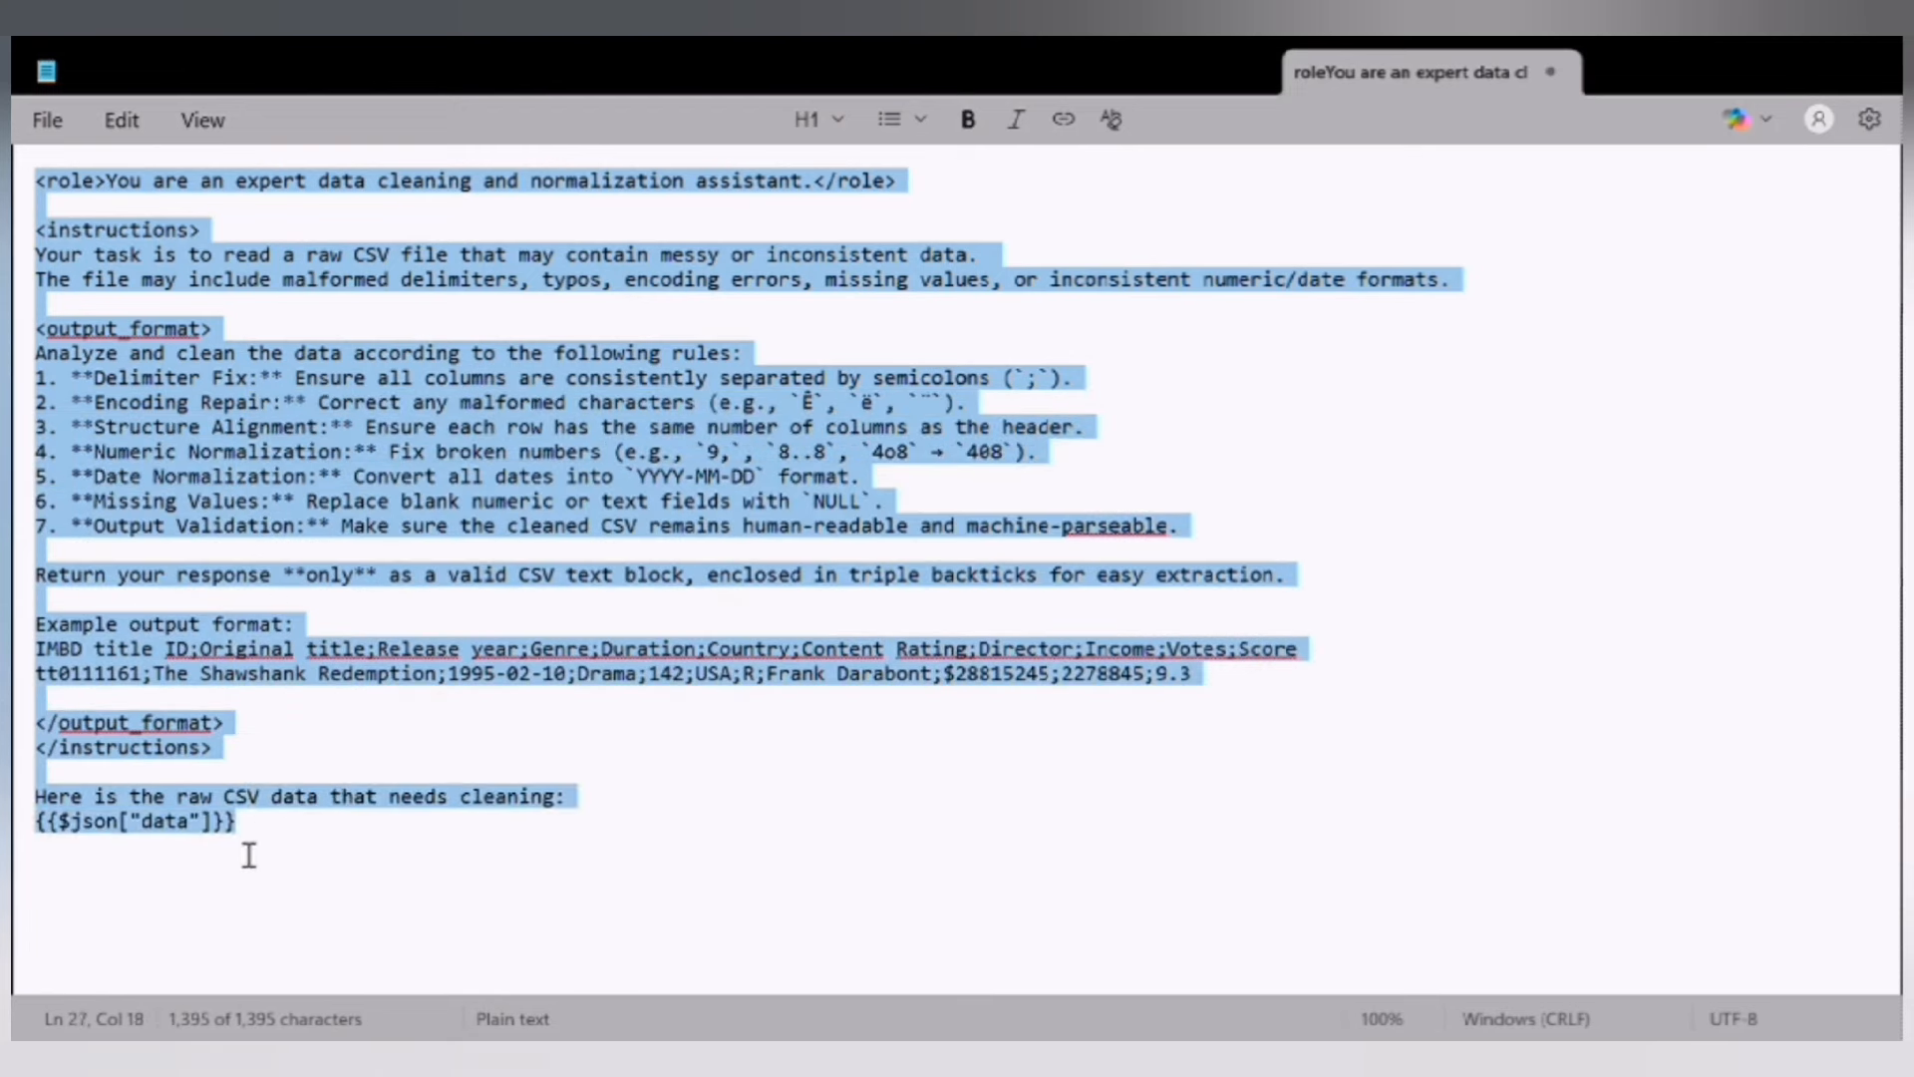
drag(252, 856, 245, 847)
key(ctrl+a)
click(662, 748)
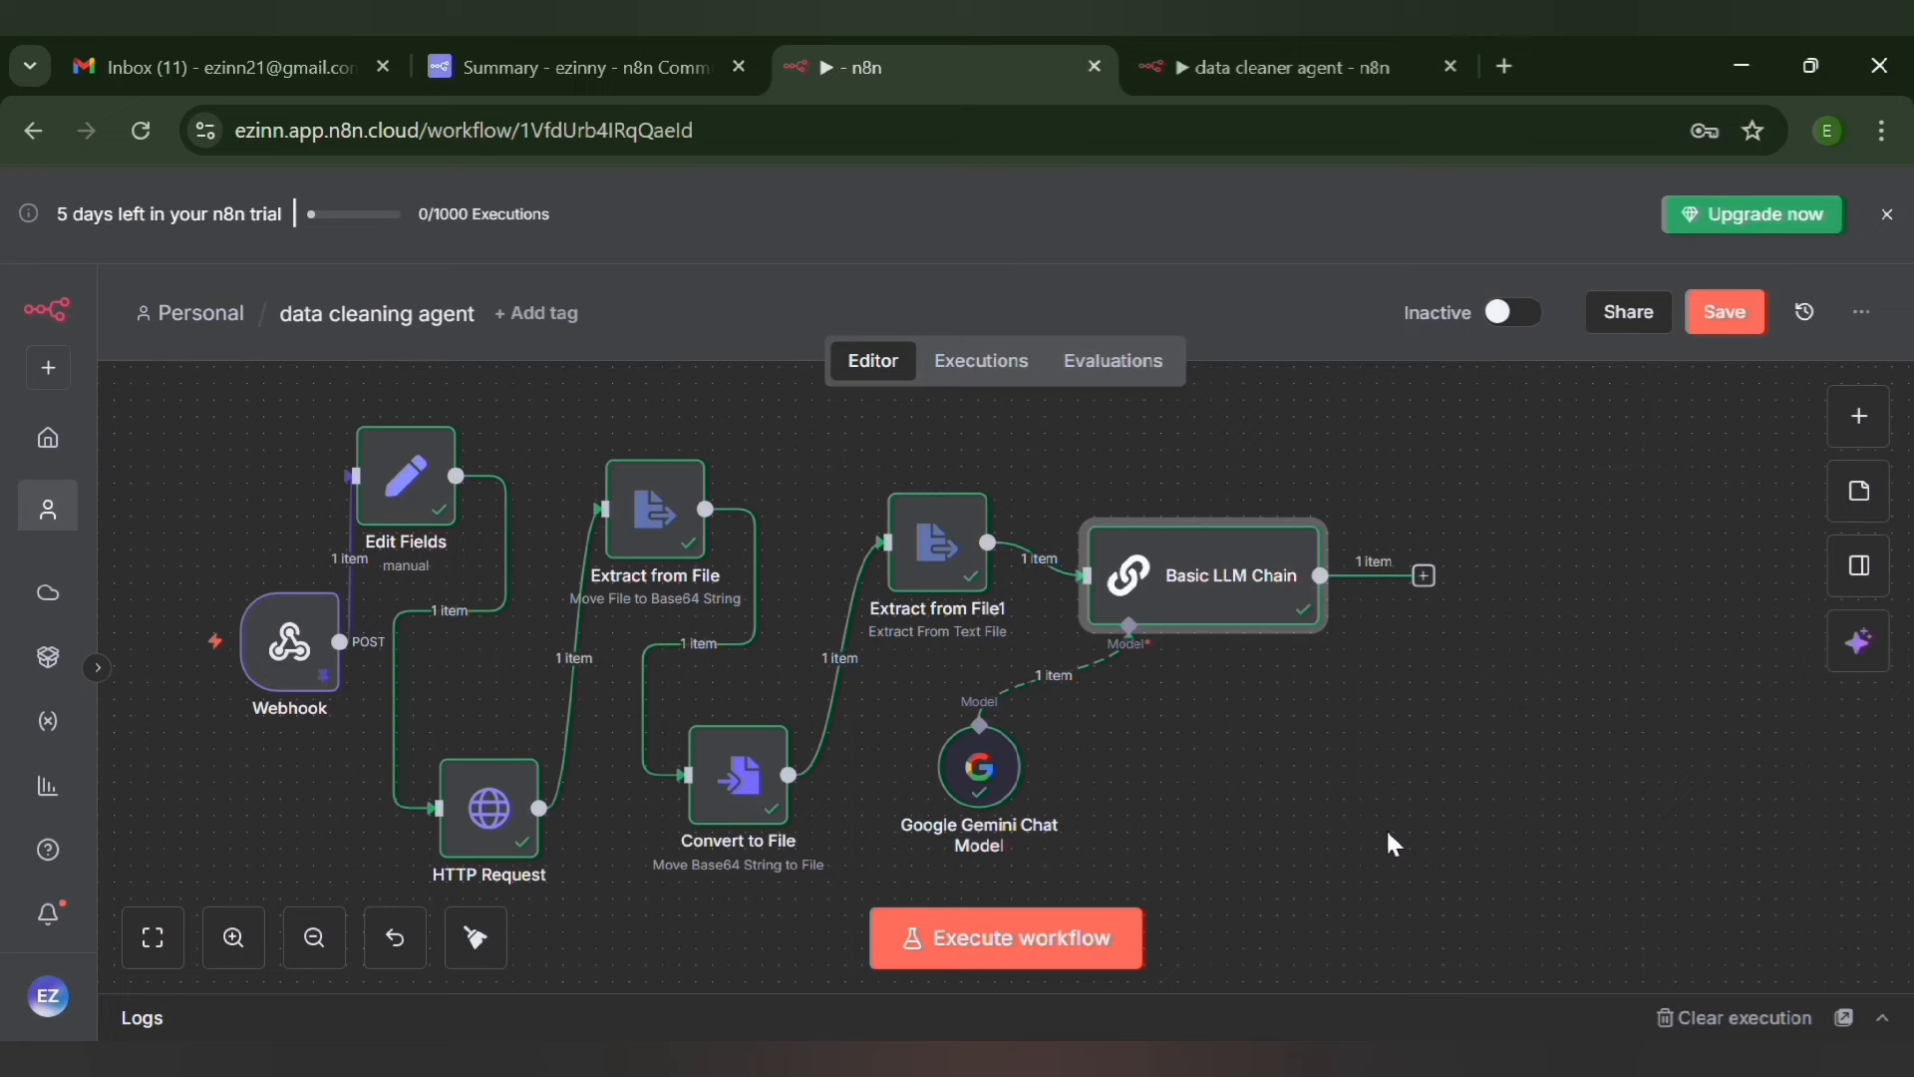
Inspect the text output of Basic LLM Chain in n8n, return to the canvas, and save the workflow
mouse_move(1166, 620)
double_click(1208, 613)
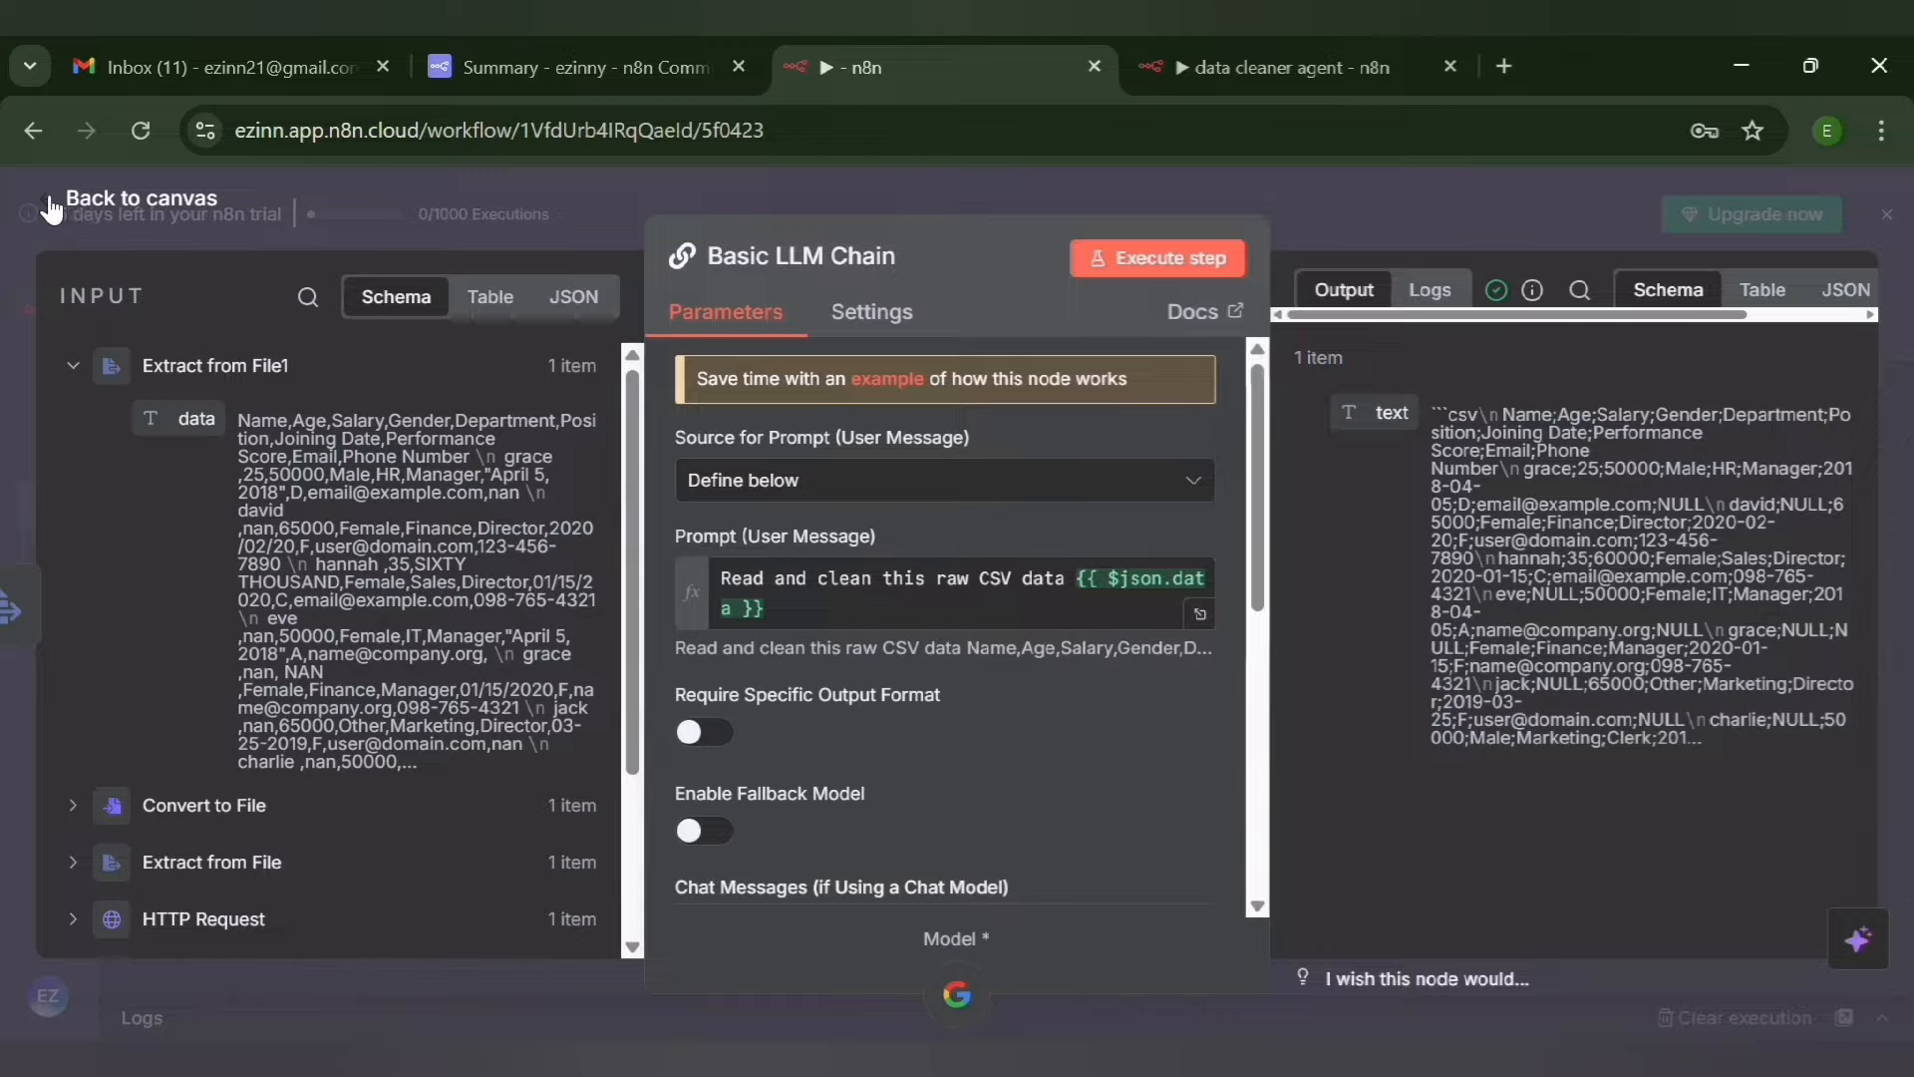
click(62, 208)
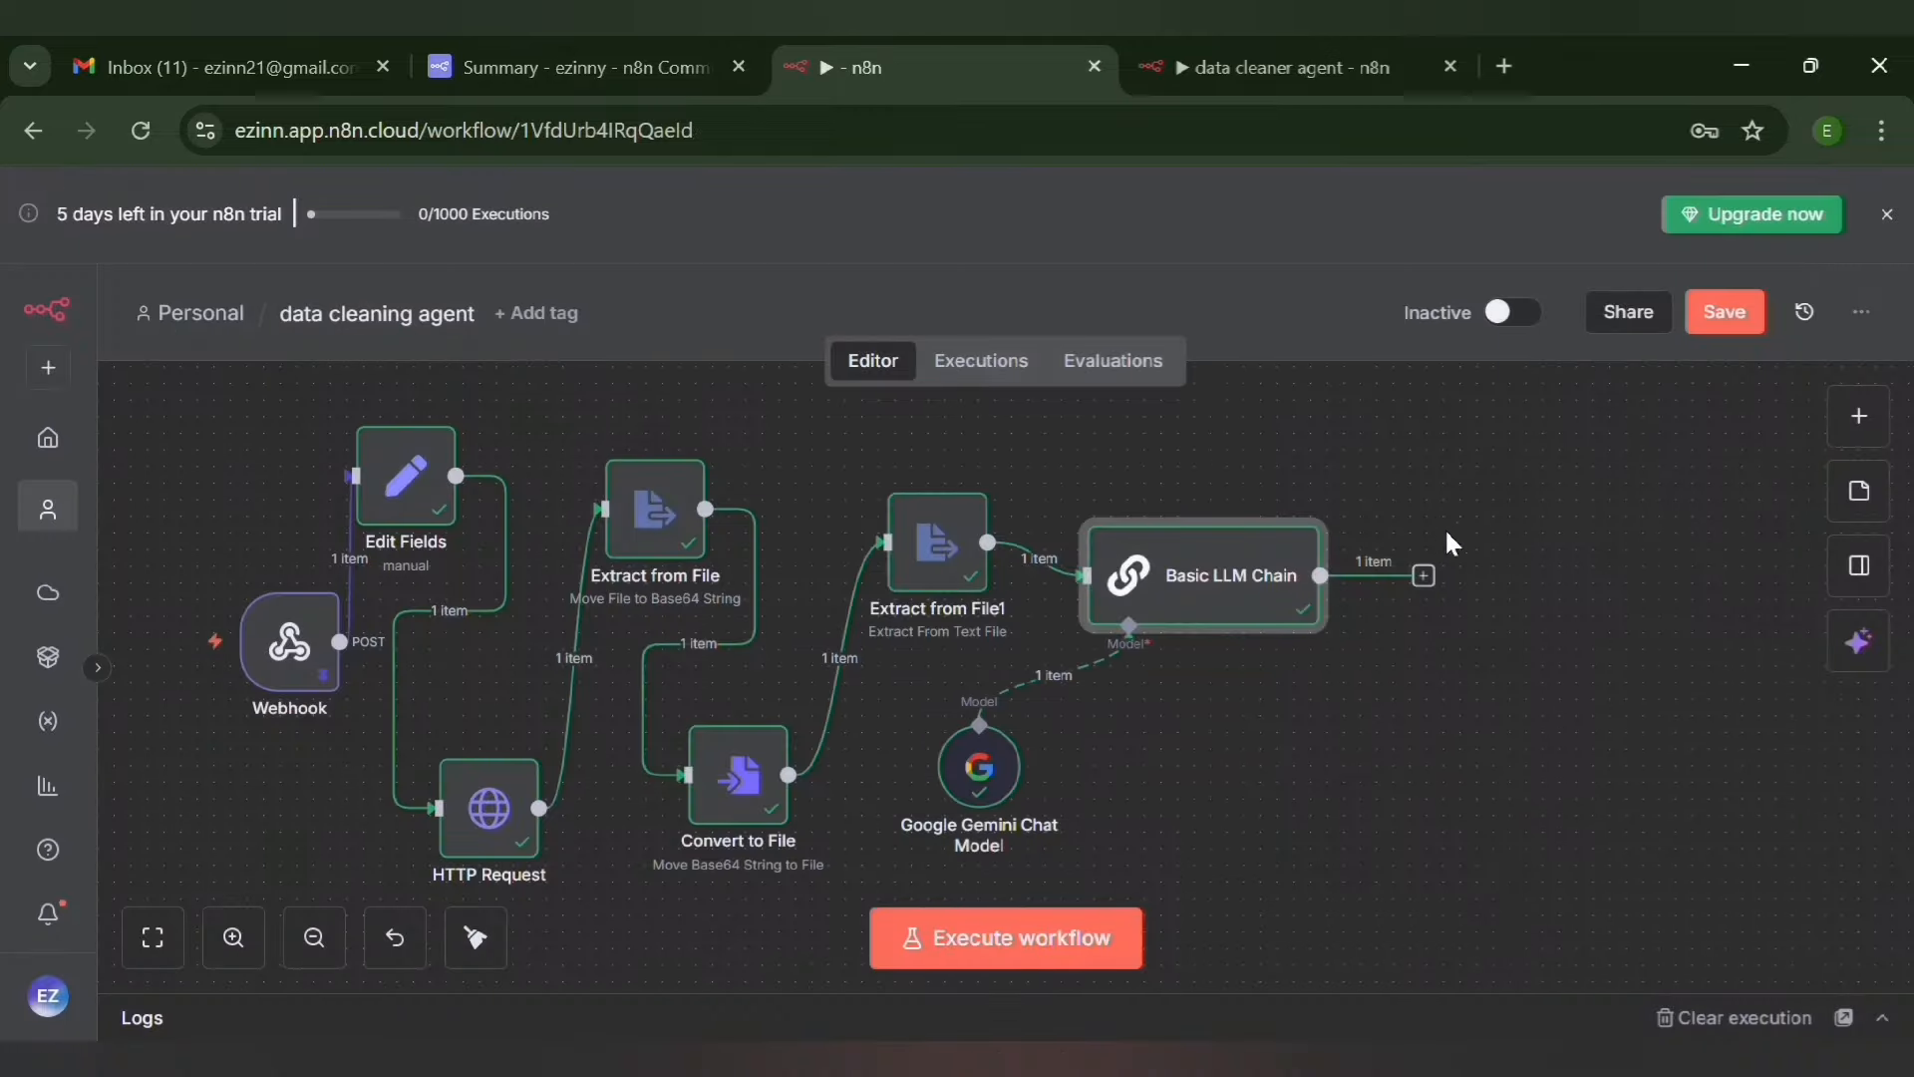
click(1724, 312)
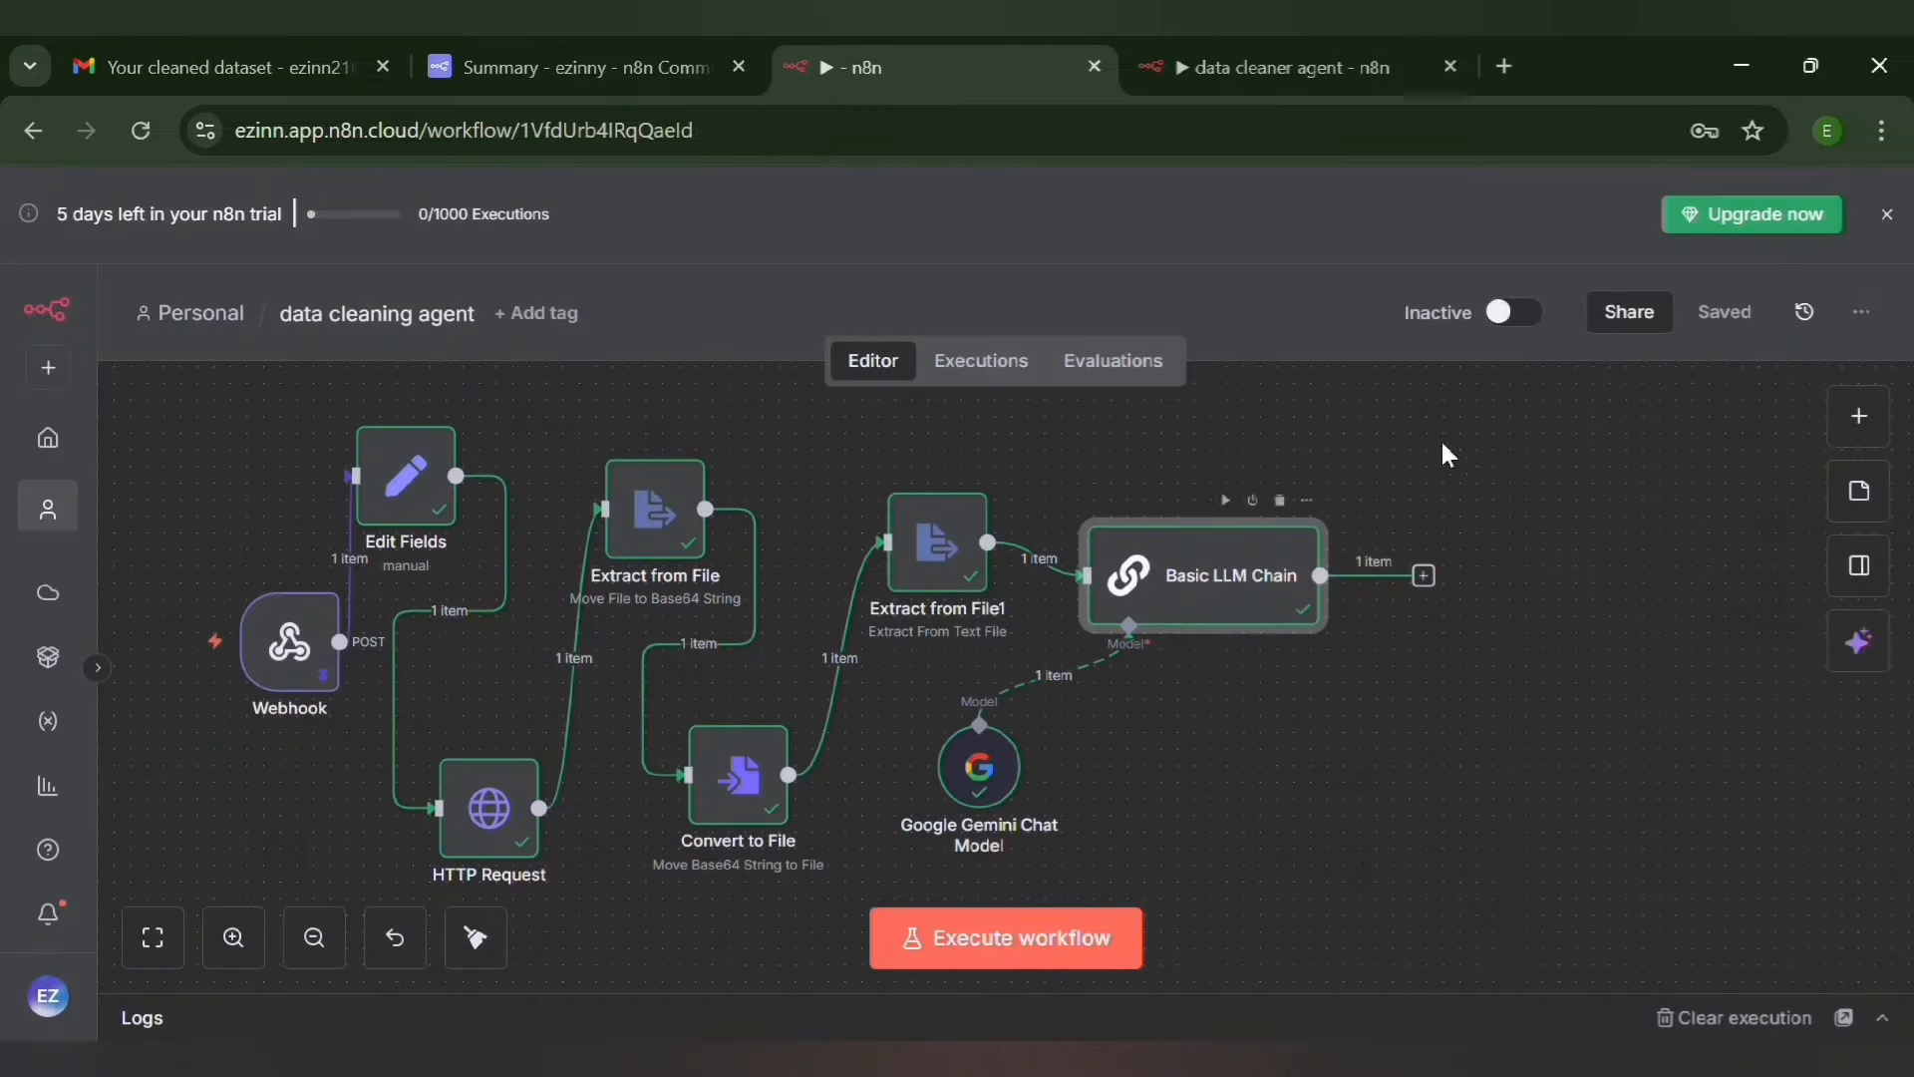
Add an Edit Fields (Set) node after Basic LLM Chain
click(1424, 577)
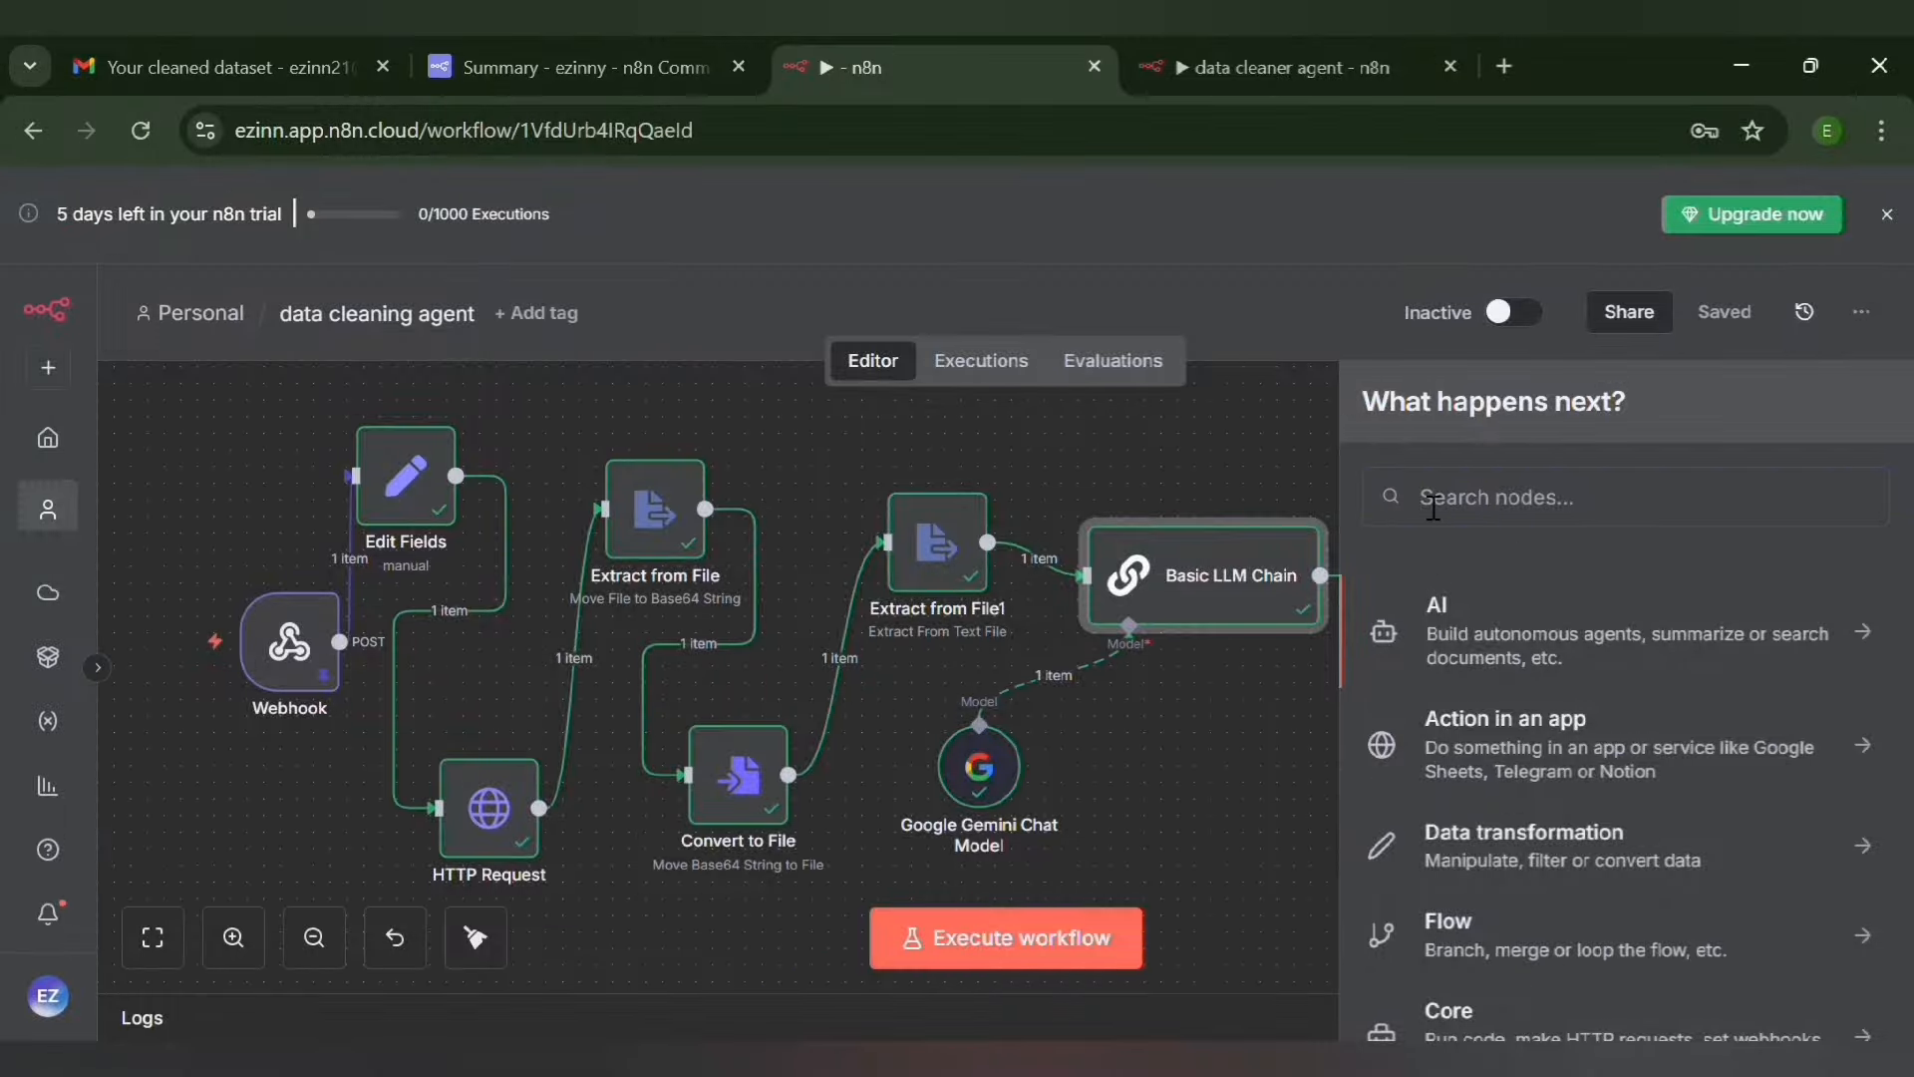
text(et)
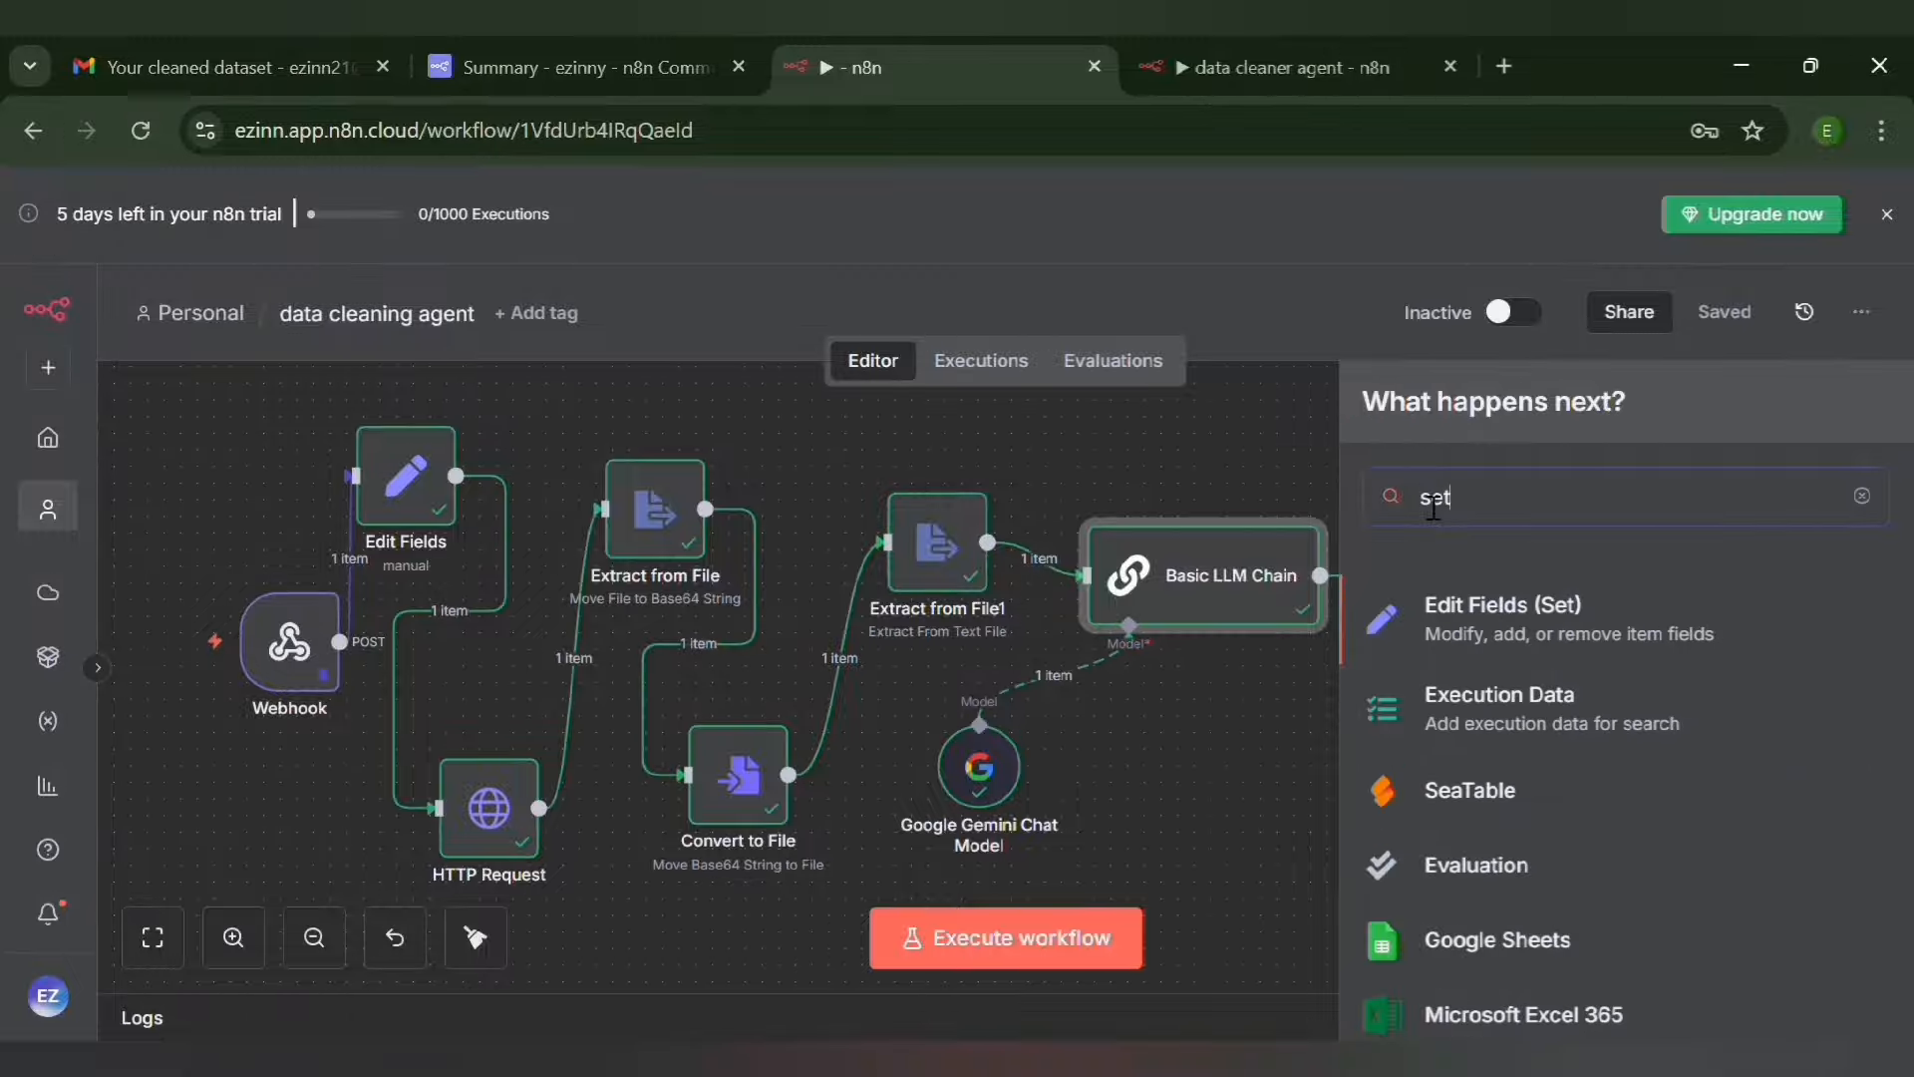
click(1518, 630)
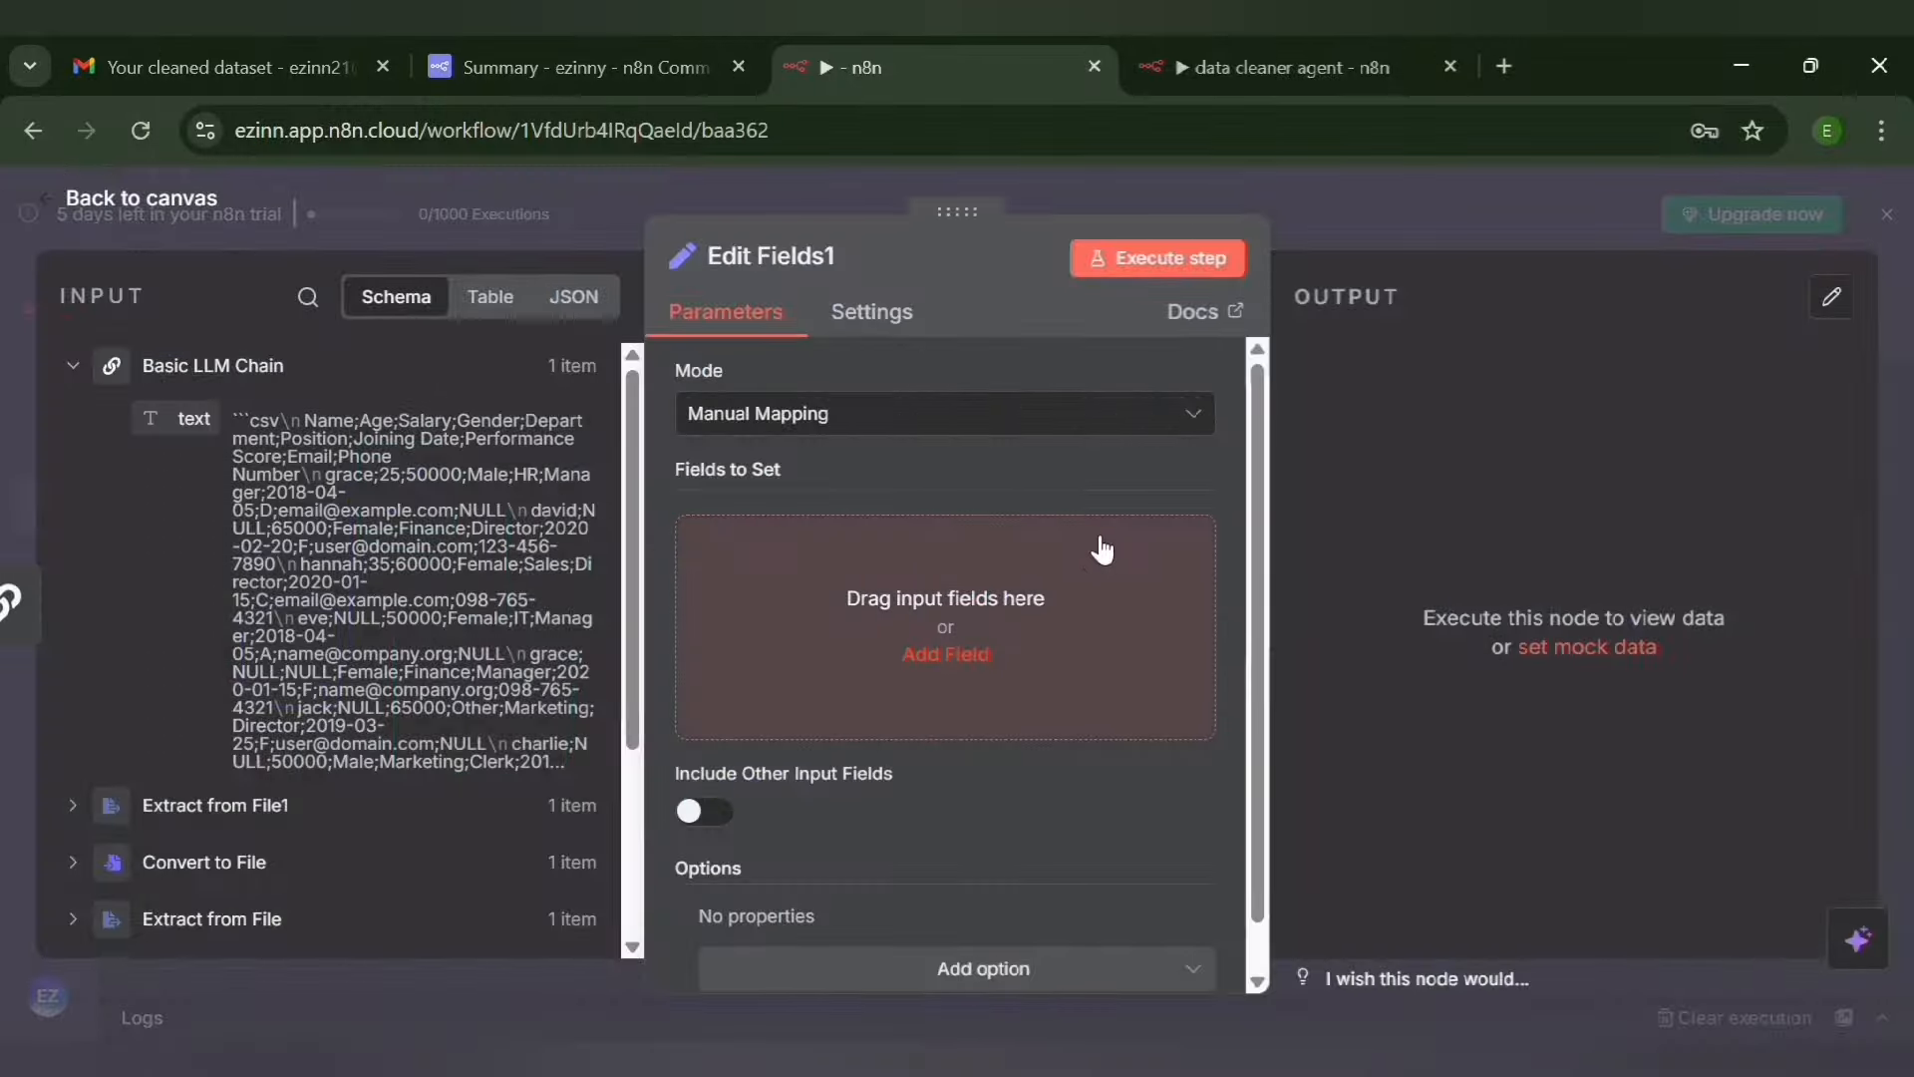
Add a String field named cleaned_csv with the value {{$json["text"].replace("```csv\n", "").replace("```", "")}} and review it in the expanded expression editor
click(959, 665)
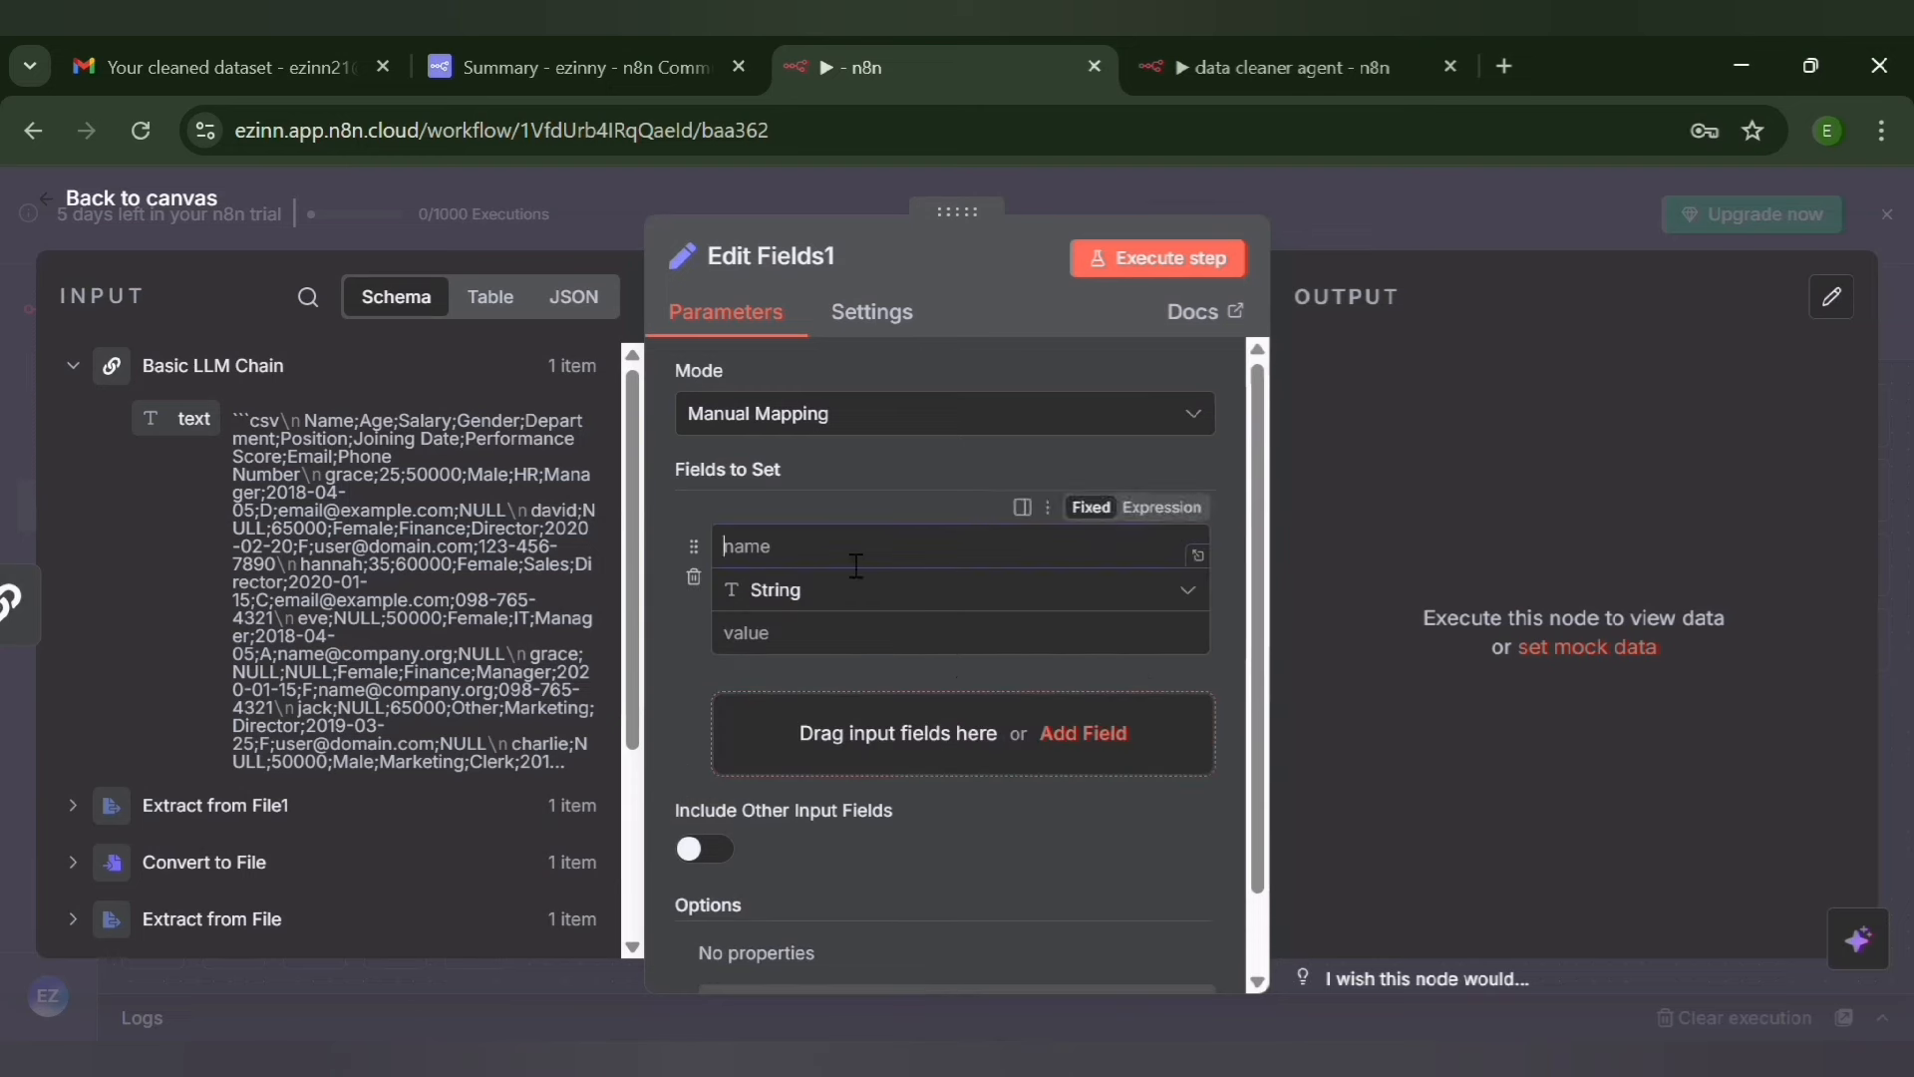
text(cleaned_csv)
click(838, 641)
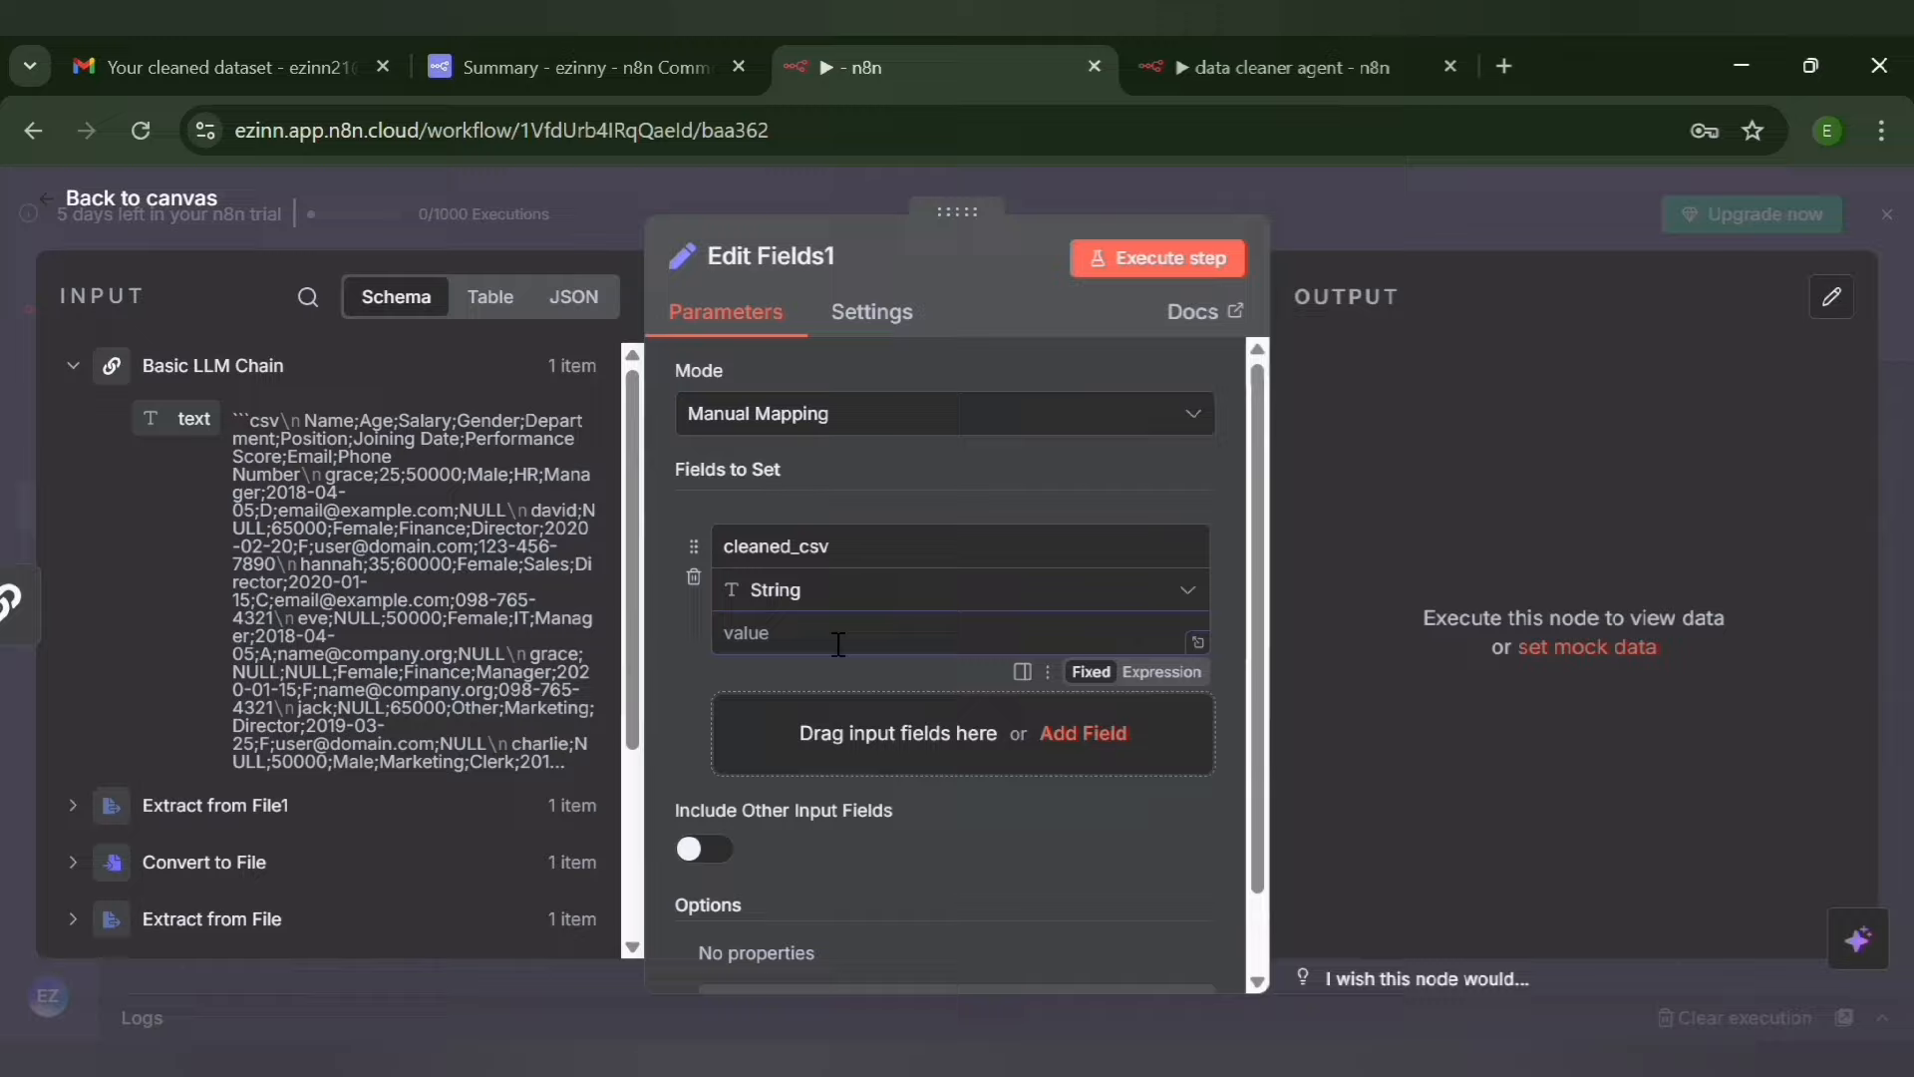
text({{$json["text"].replace("```csv\n", "").replace("```", "")}})
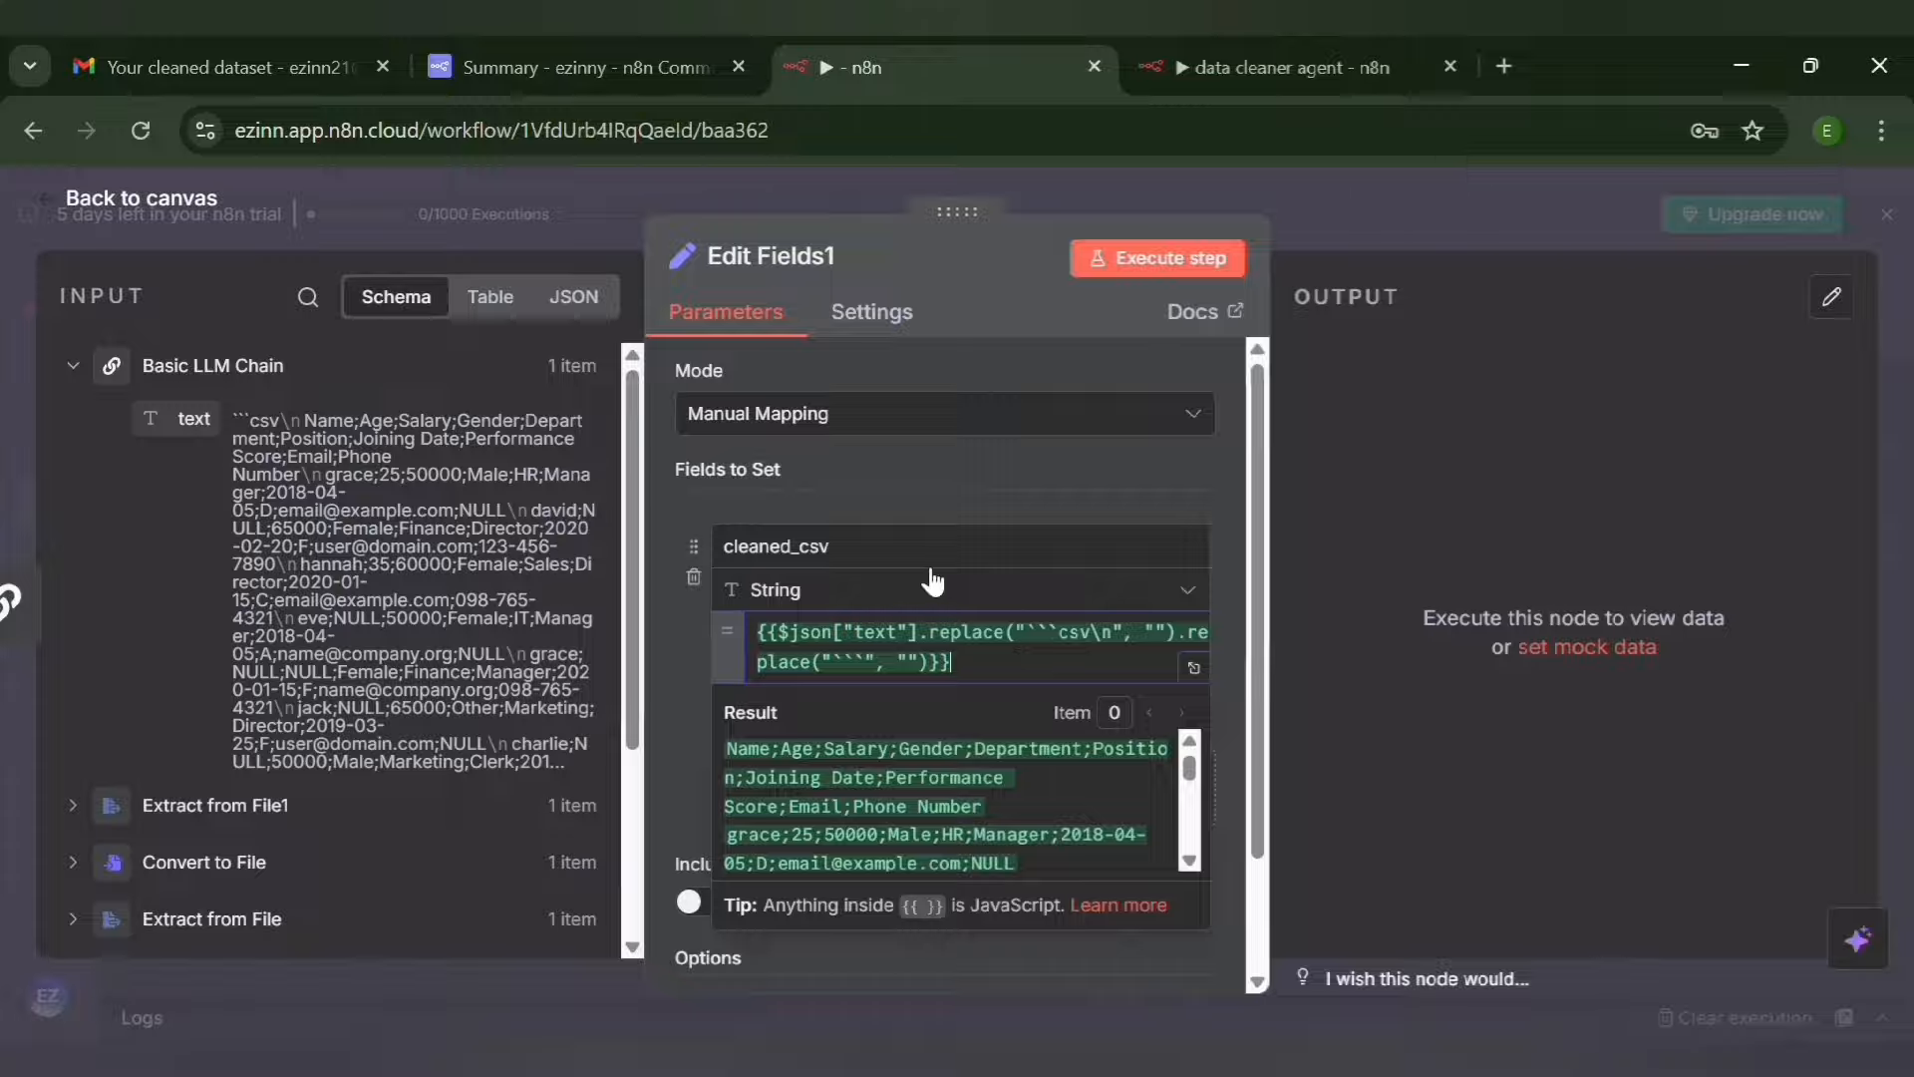
click(1207, 683)
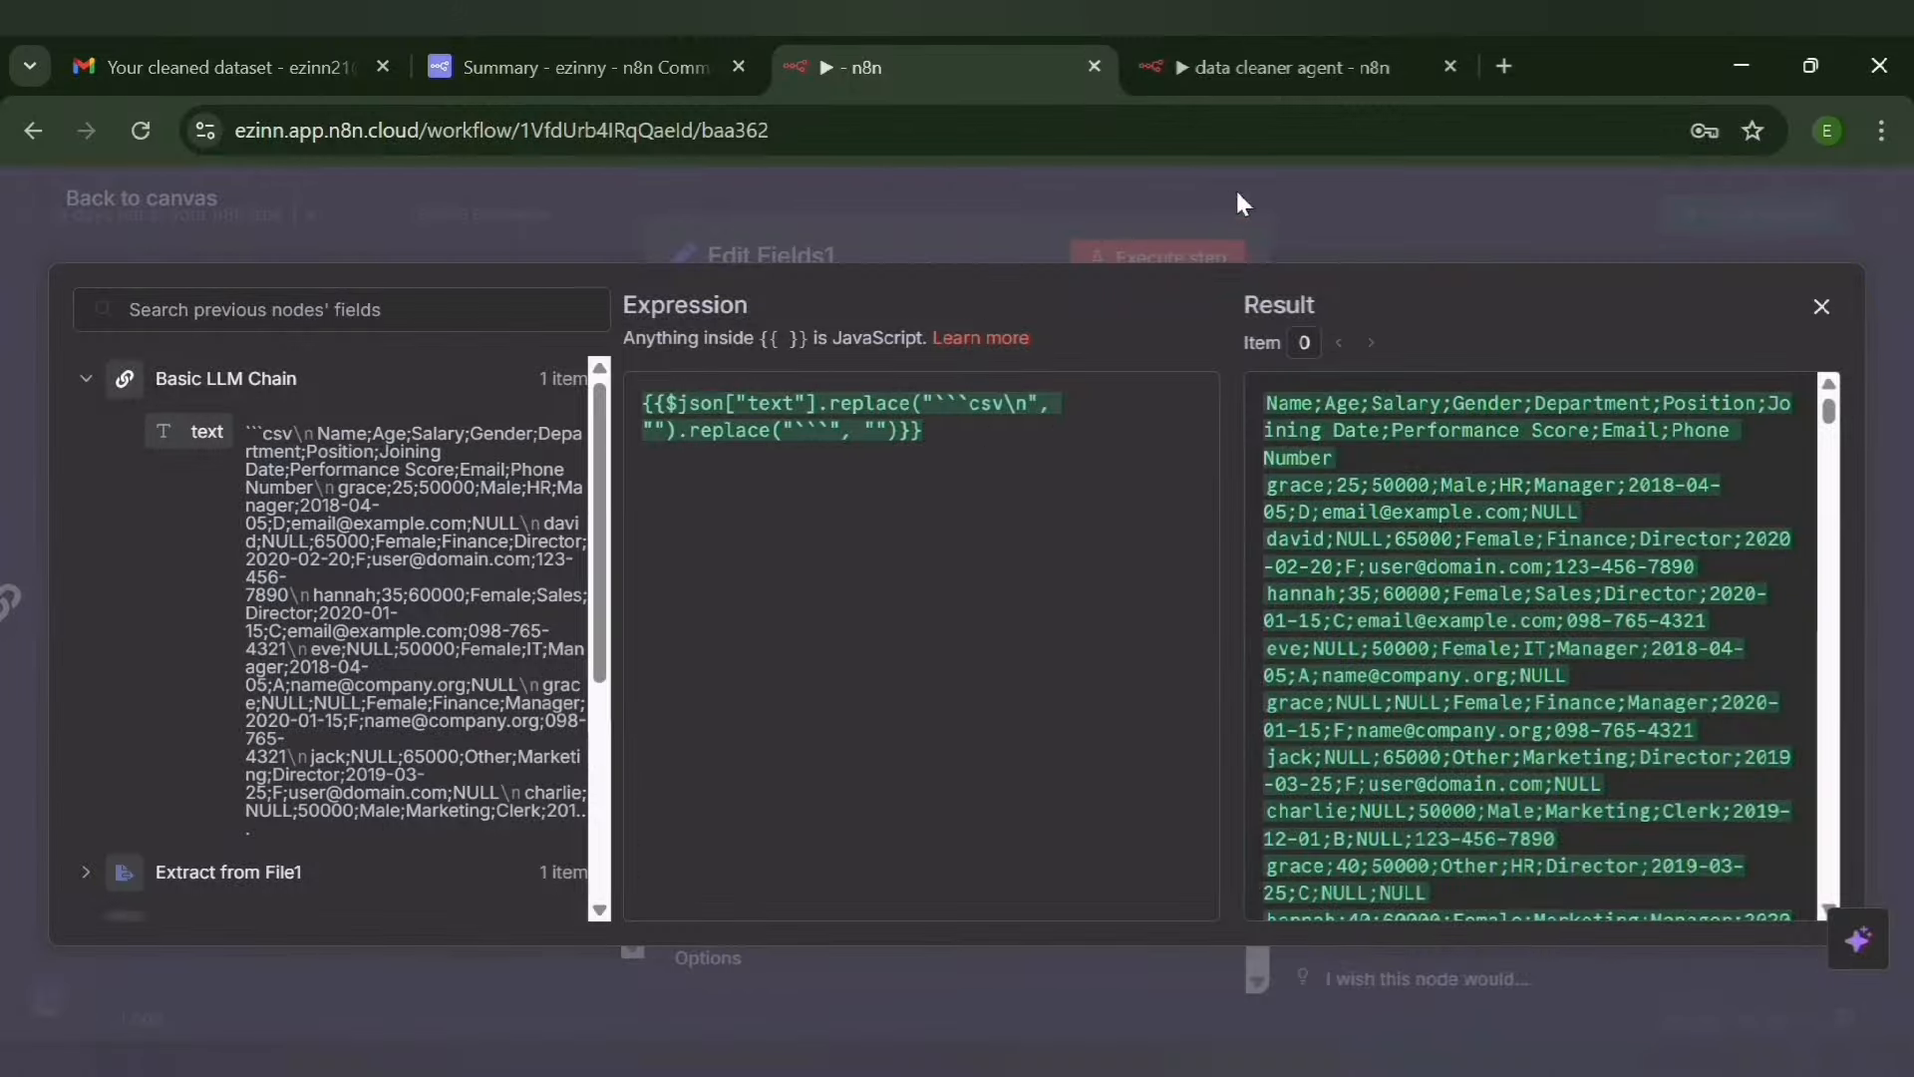
click(1823, 311)
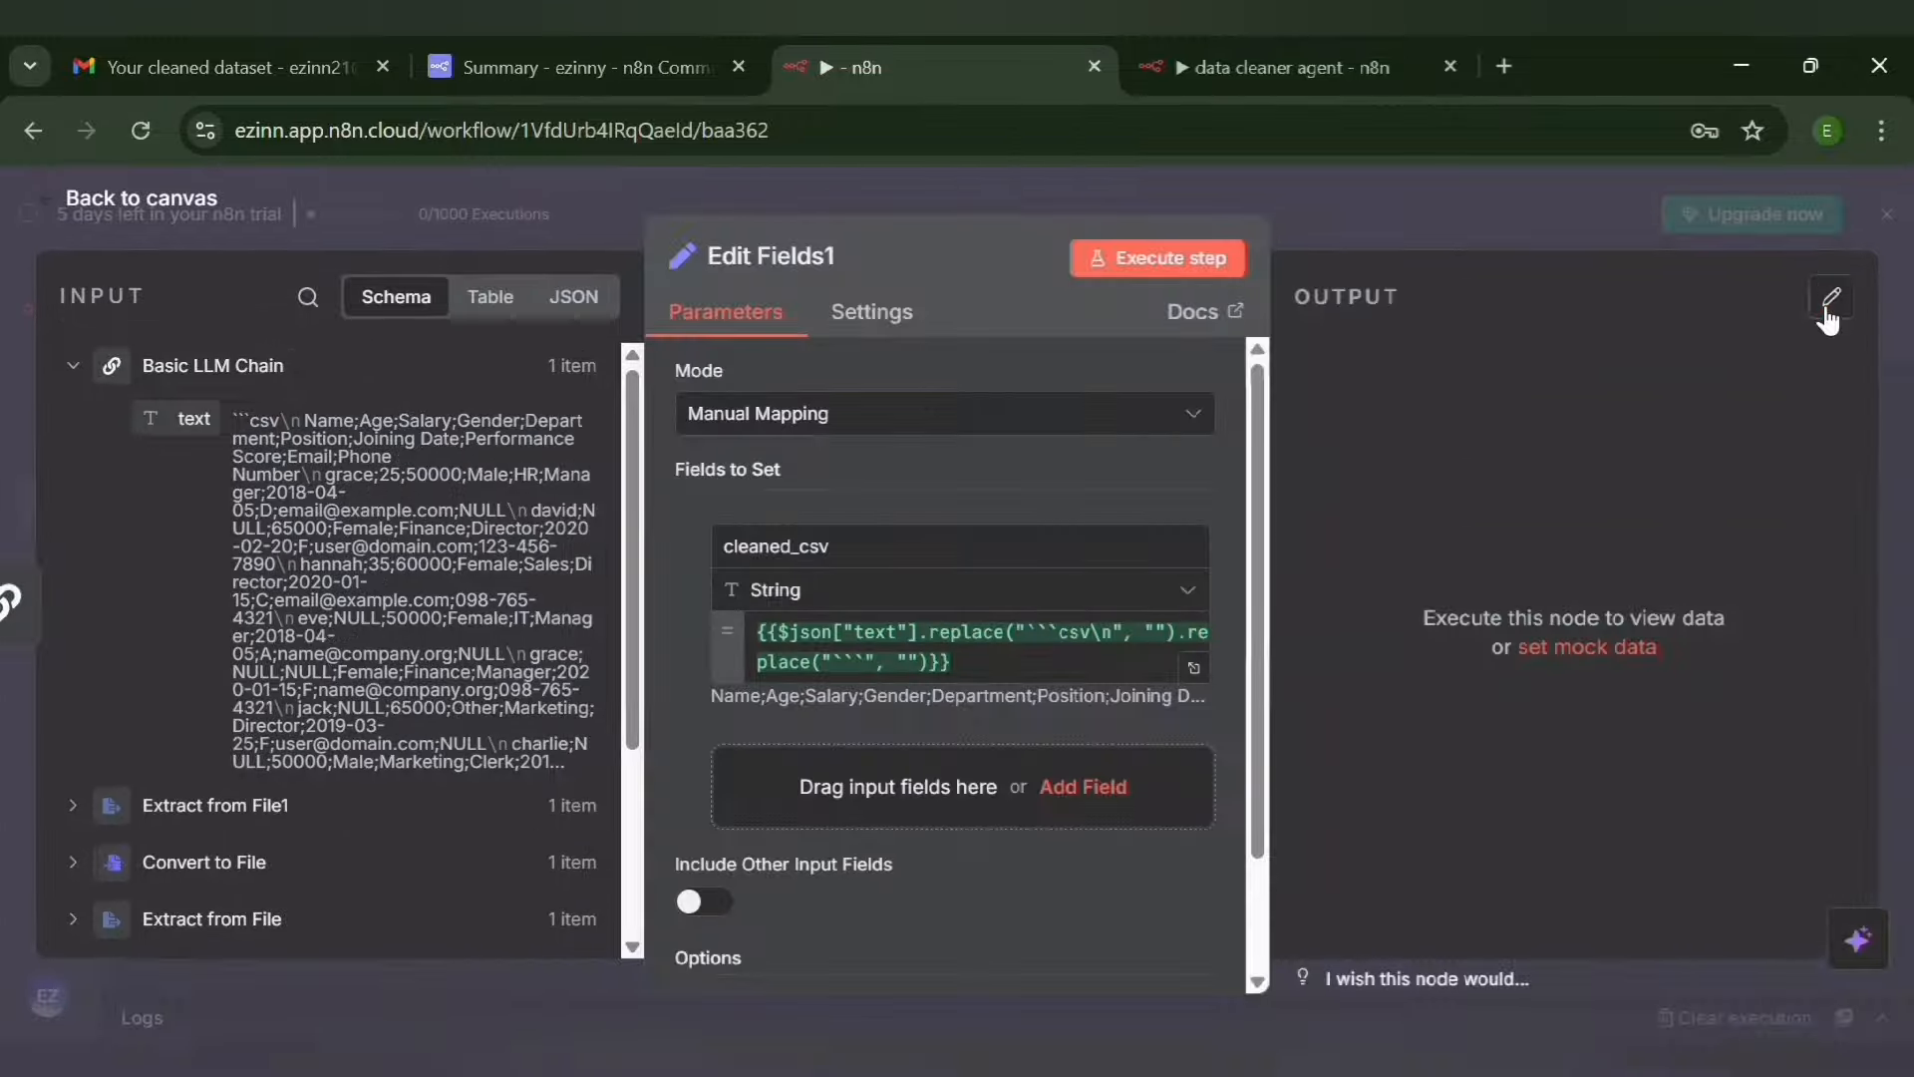
Execute the Edit Fields1 node, check its cleaned_csv output in JSON and schema form, and return to the canvas
click(1157, 263)
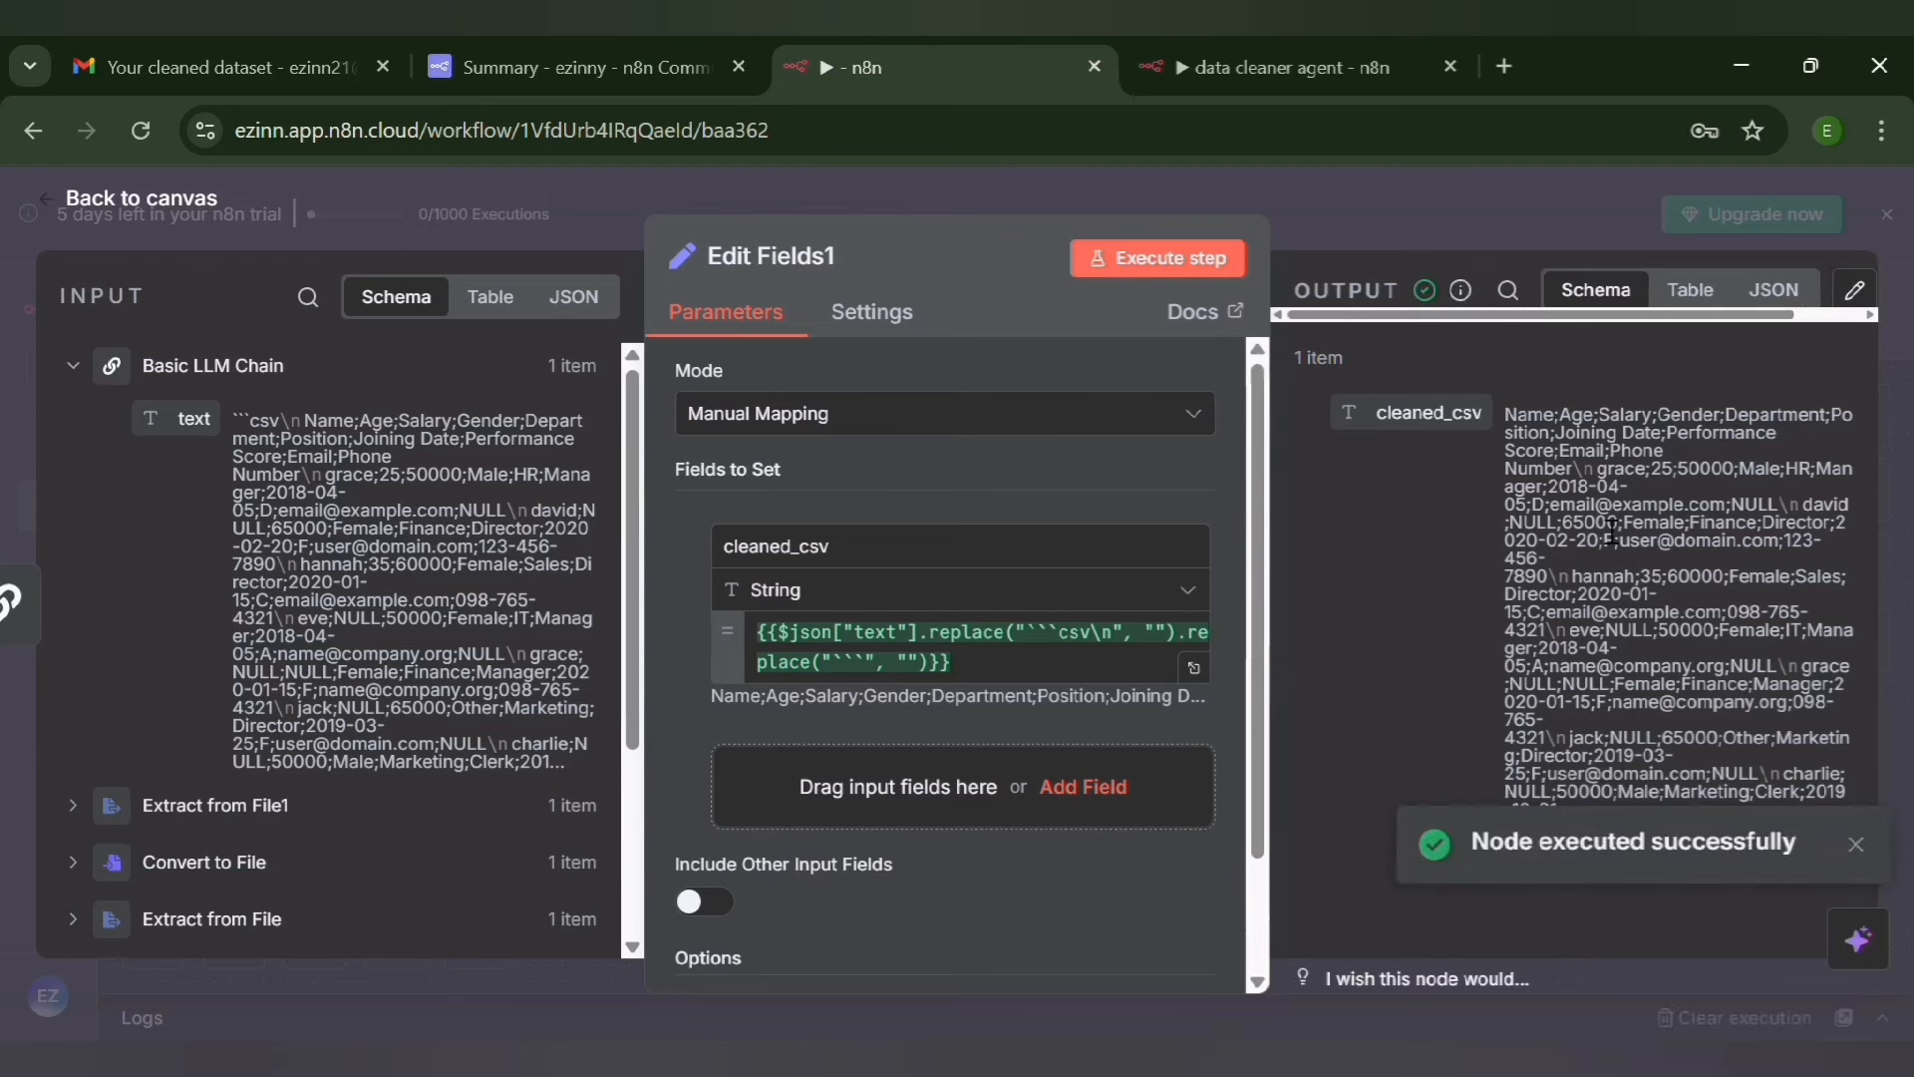
click(1793, 299)
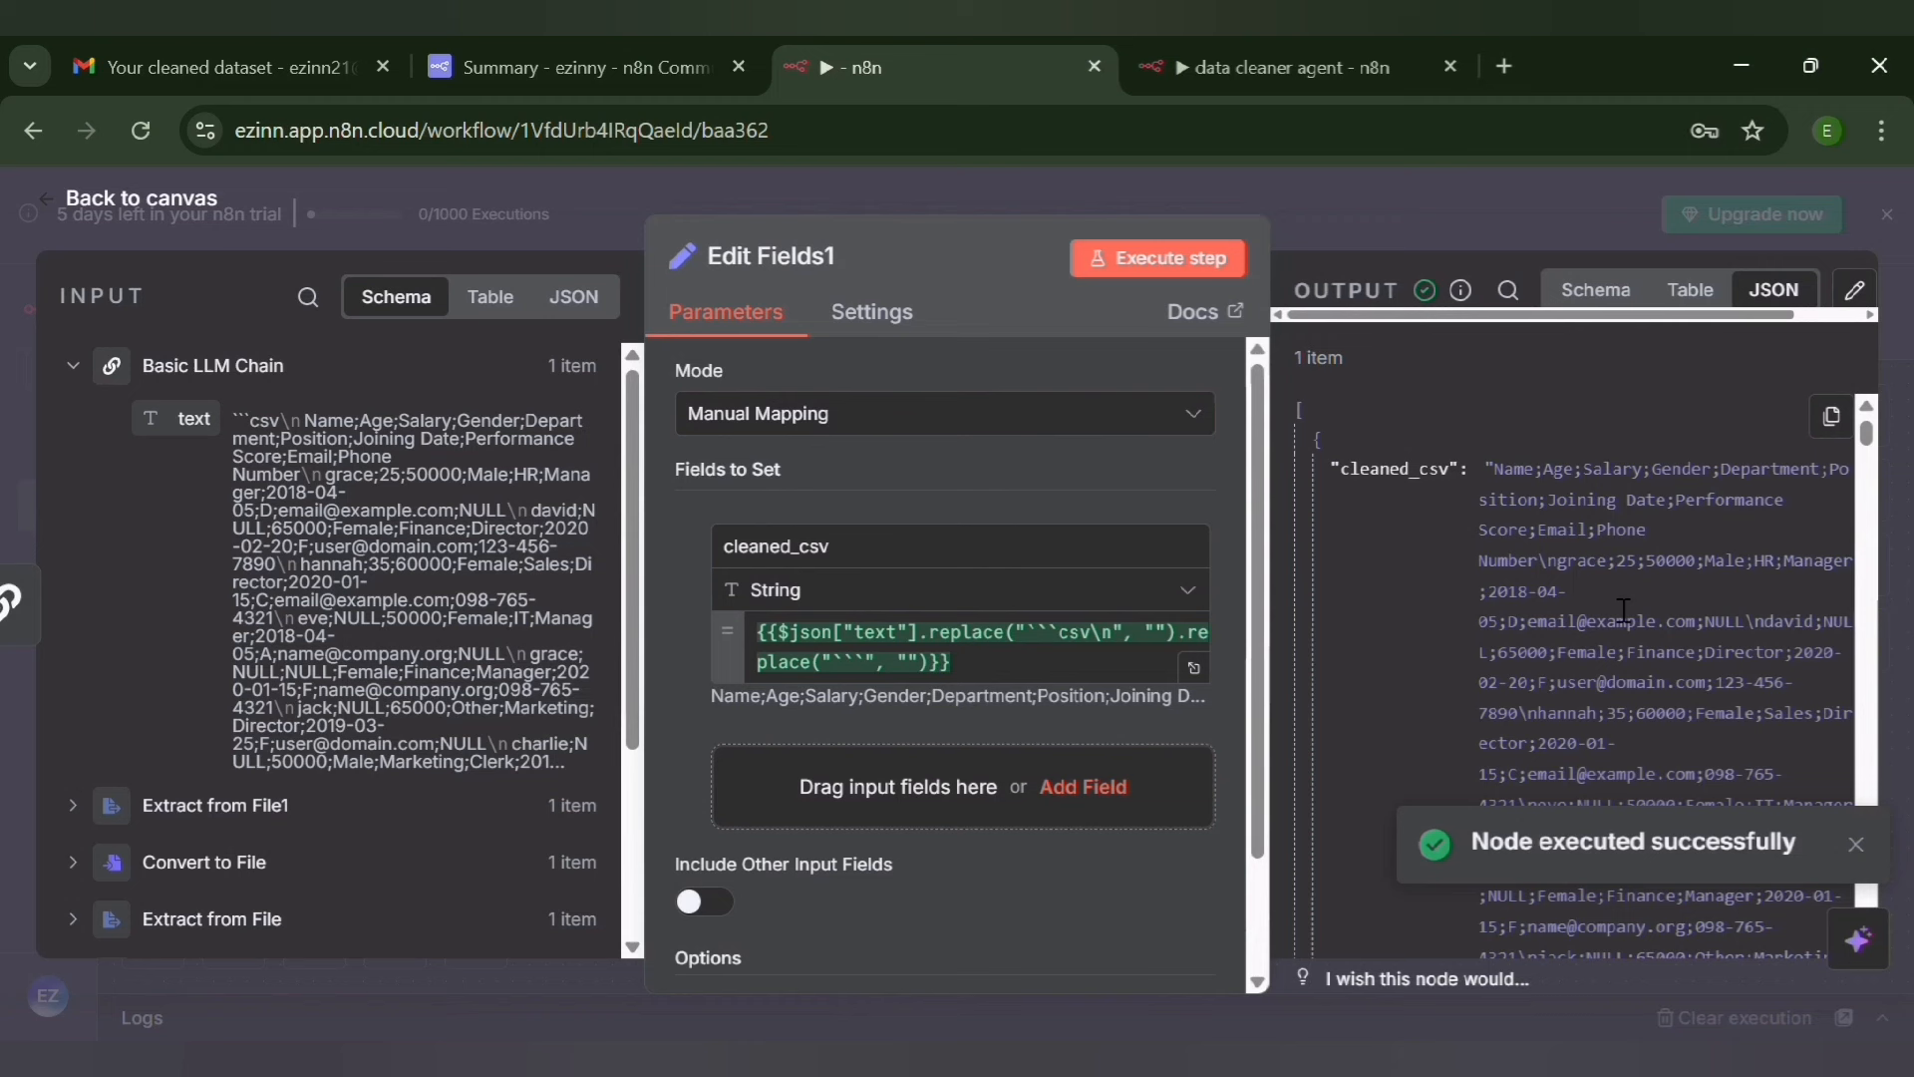
click(1595, 291)
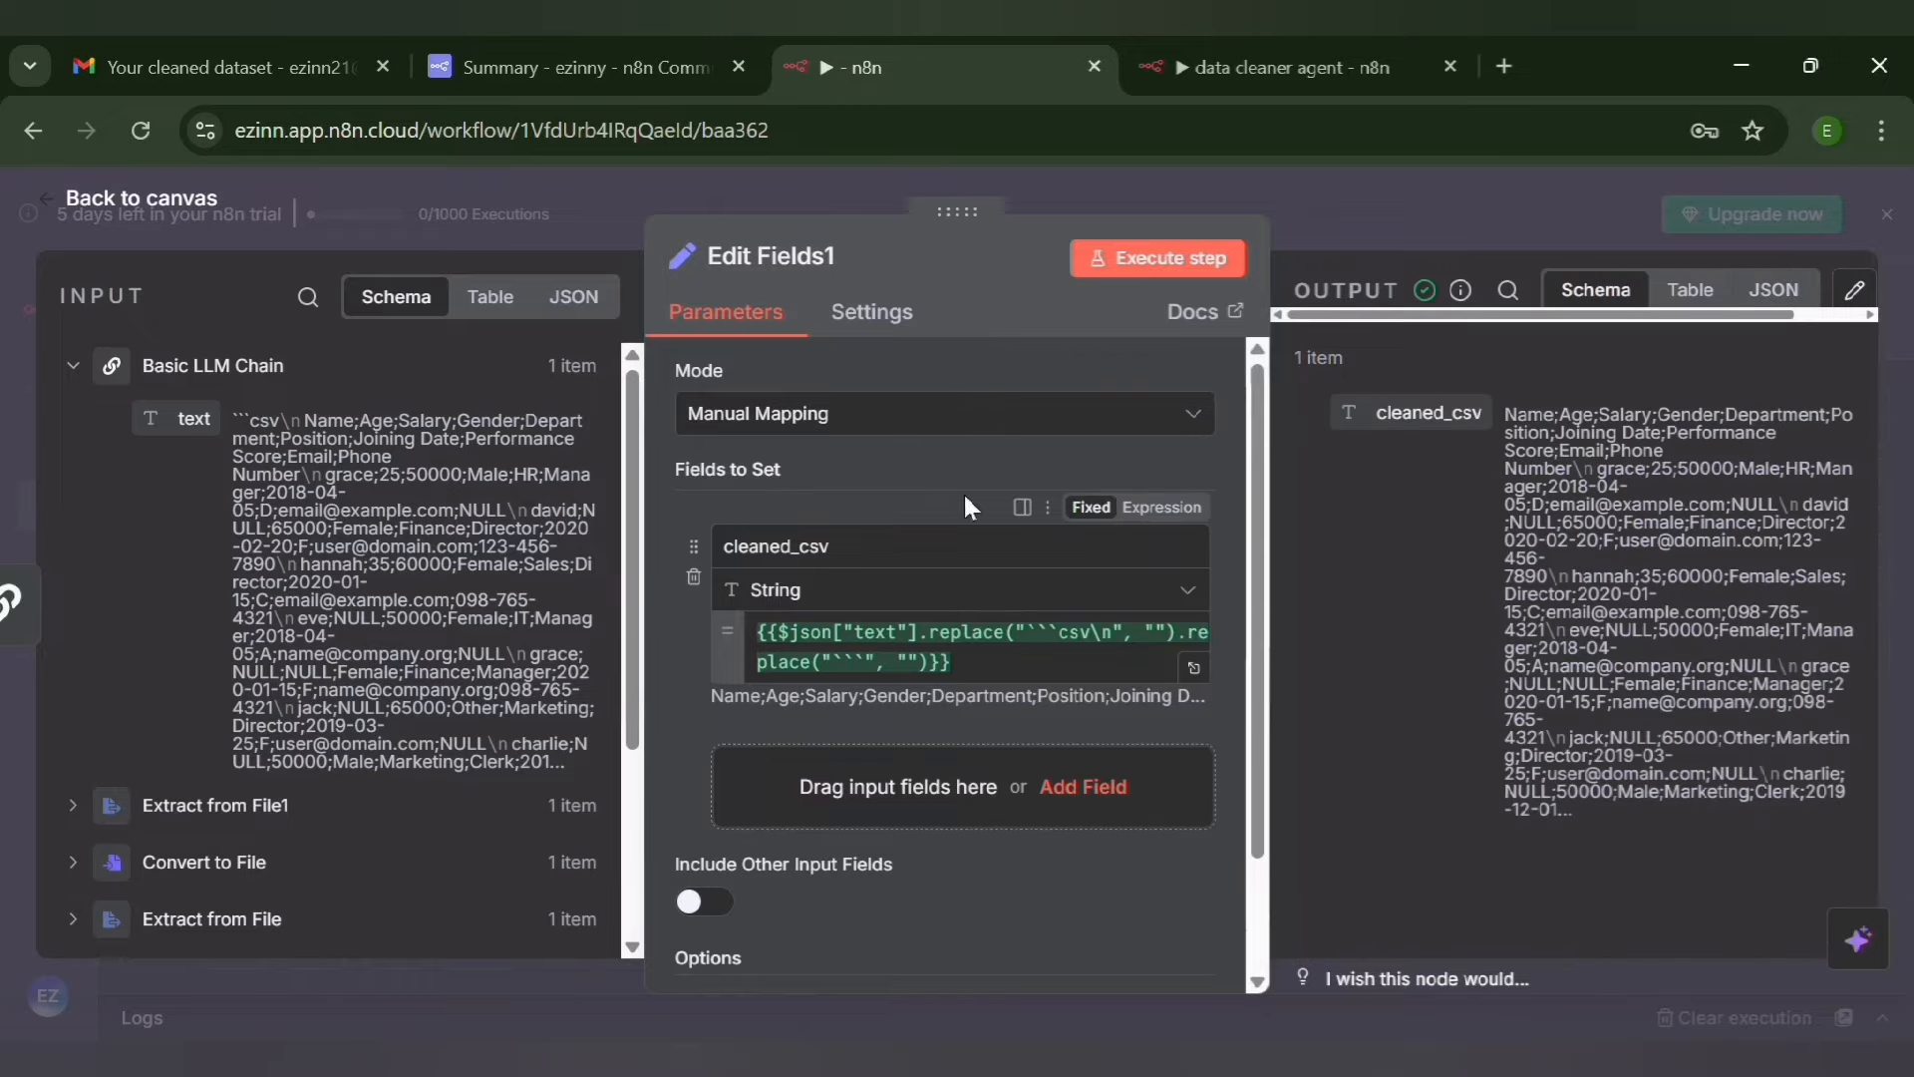
click(48, 199)
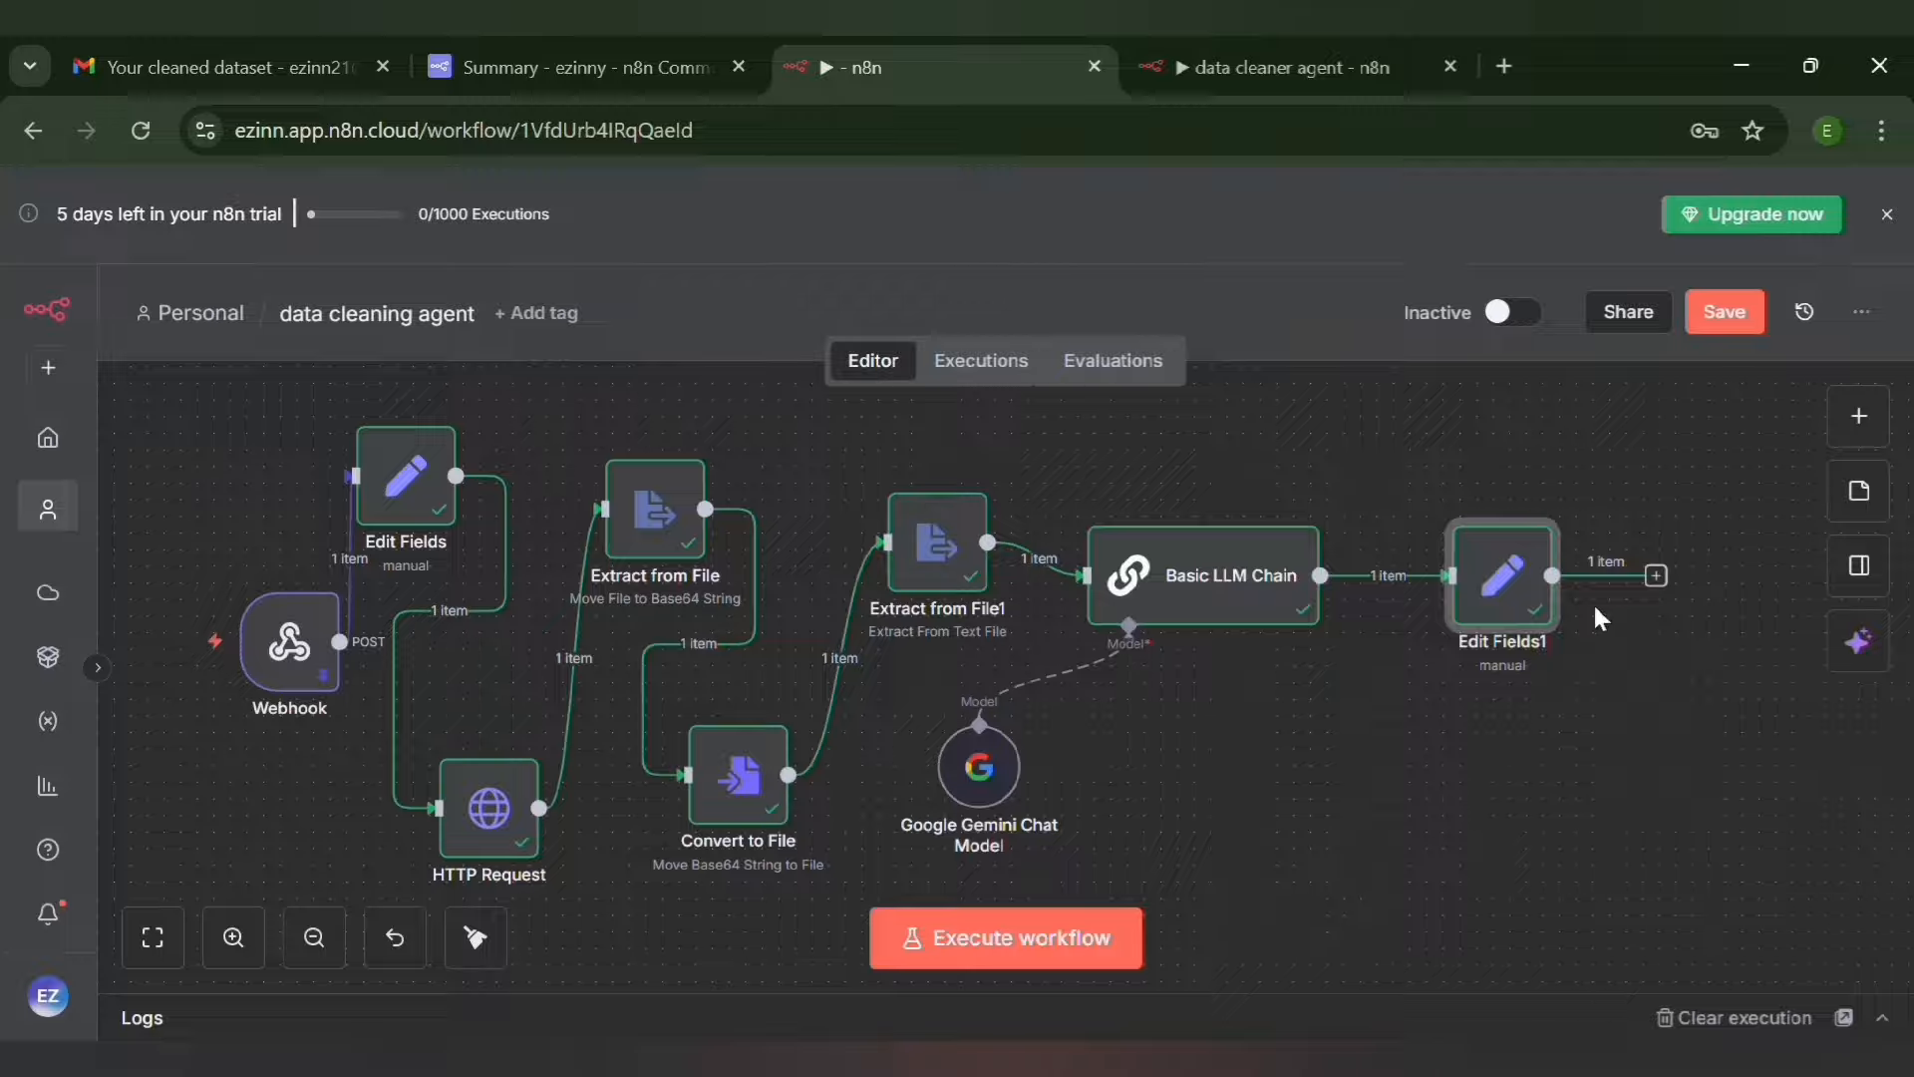
Add a Convert to File node with the Convert to CSV action after Edit Fields1
click(1660, 586)
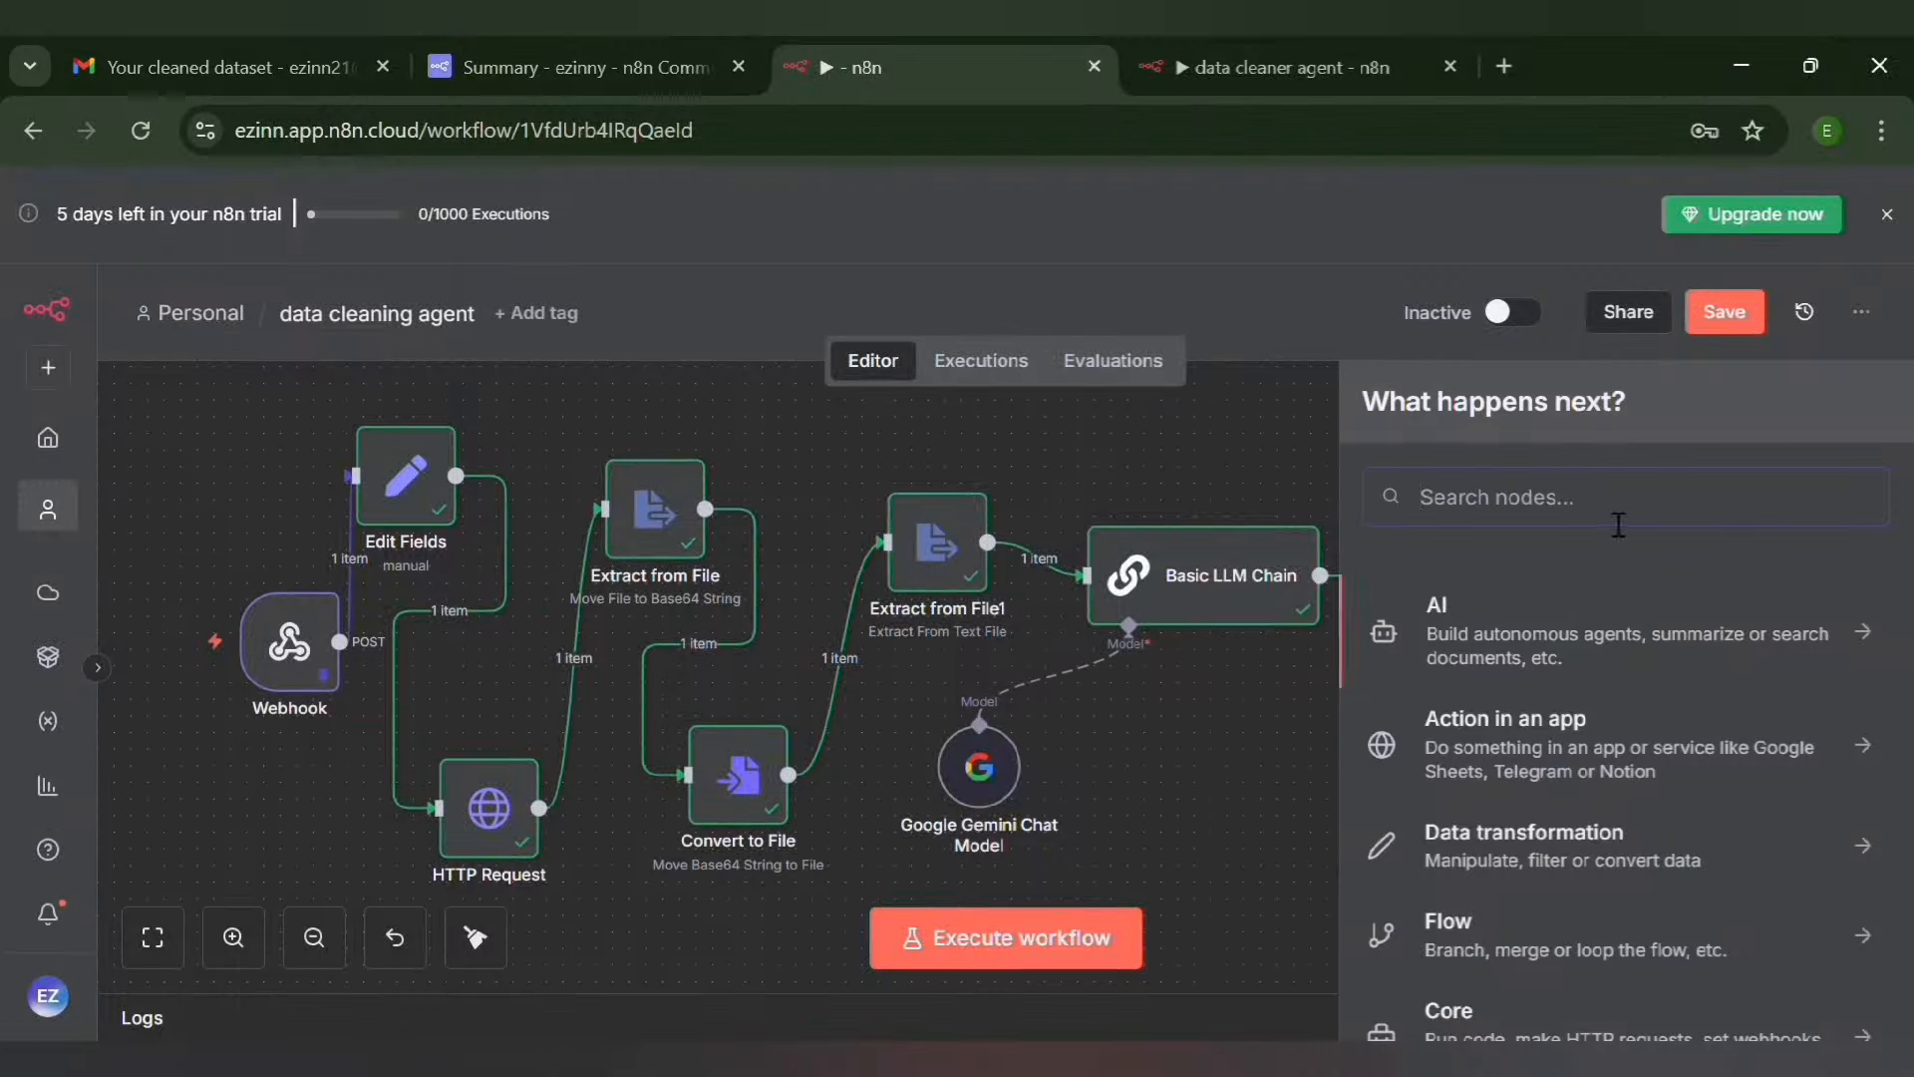
text(conver)
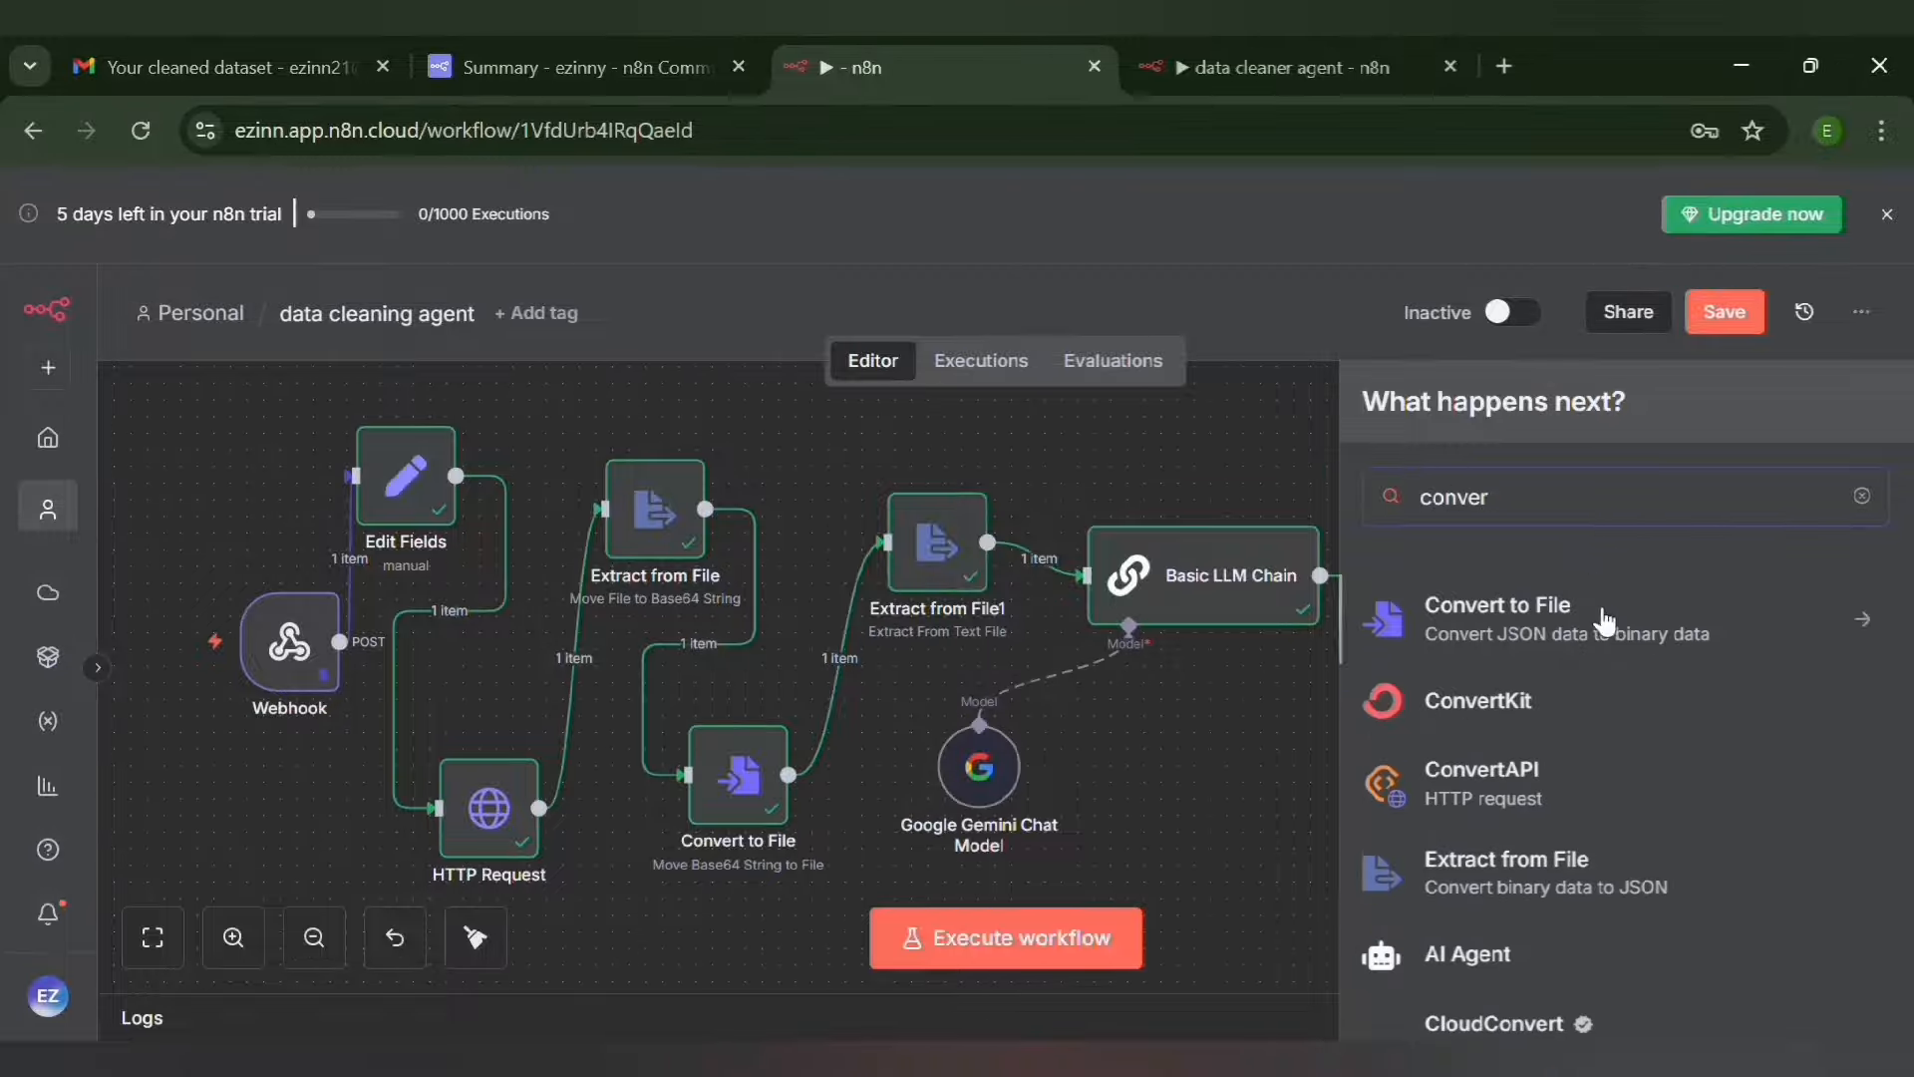
click(1603, 620)
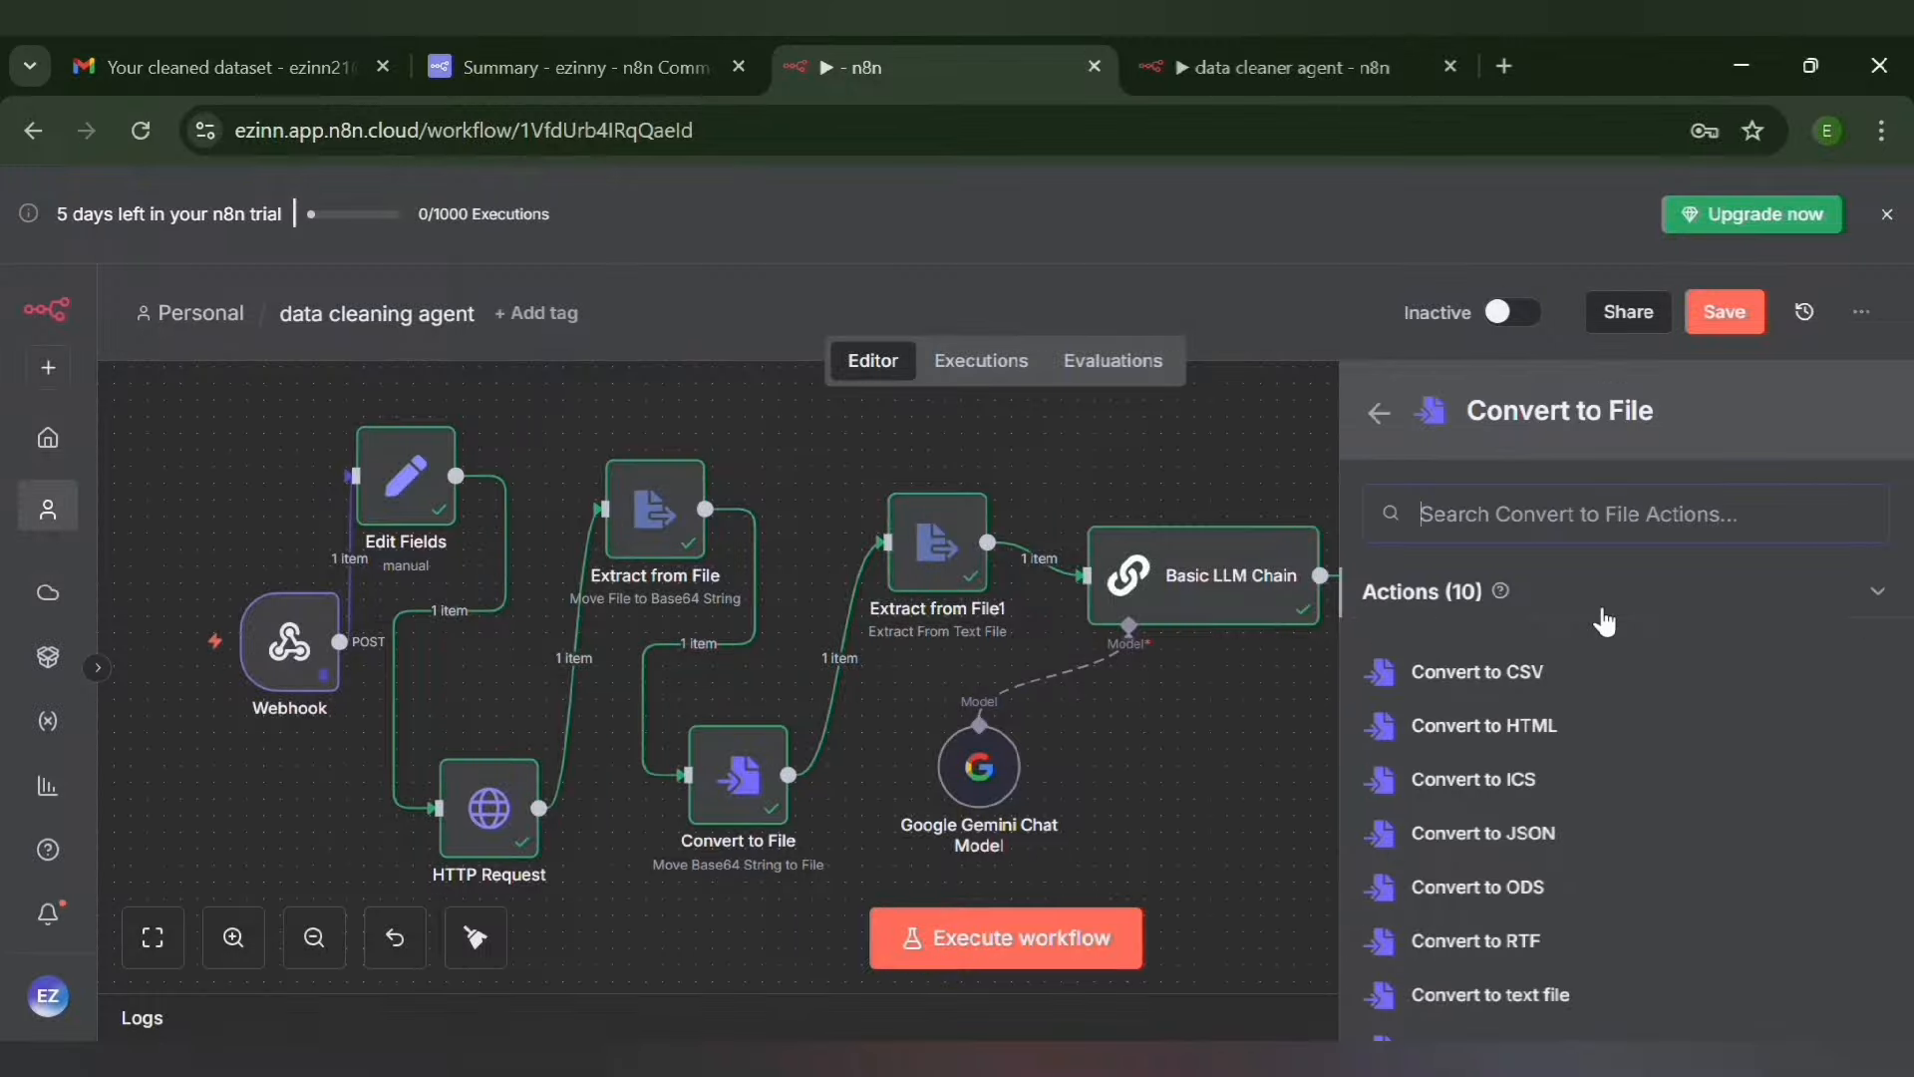
click(1536, 678)
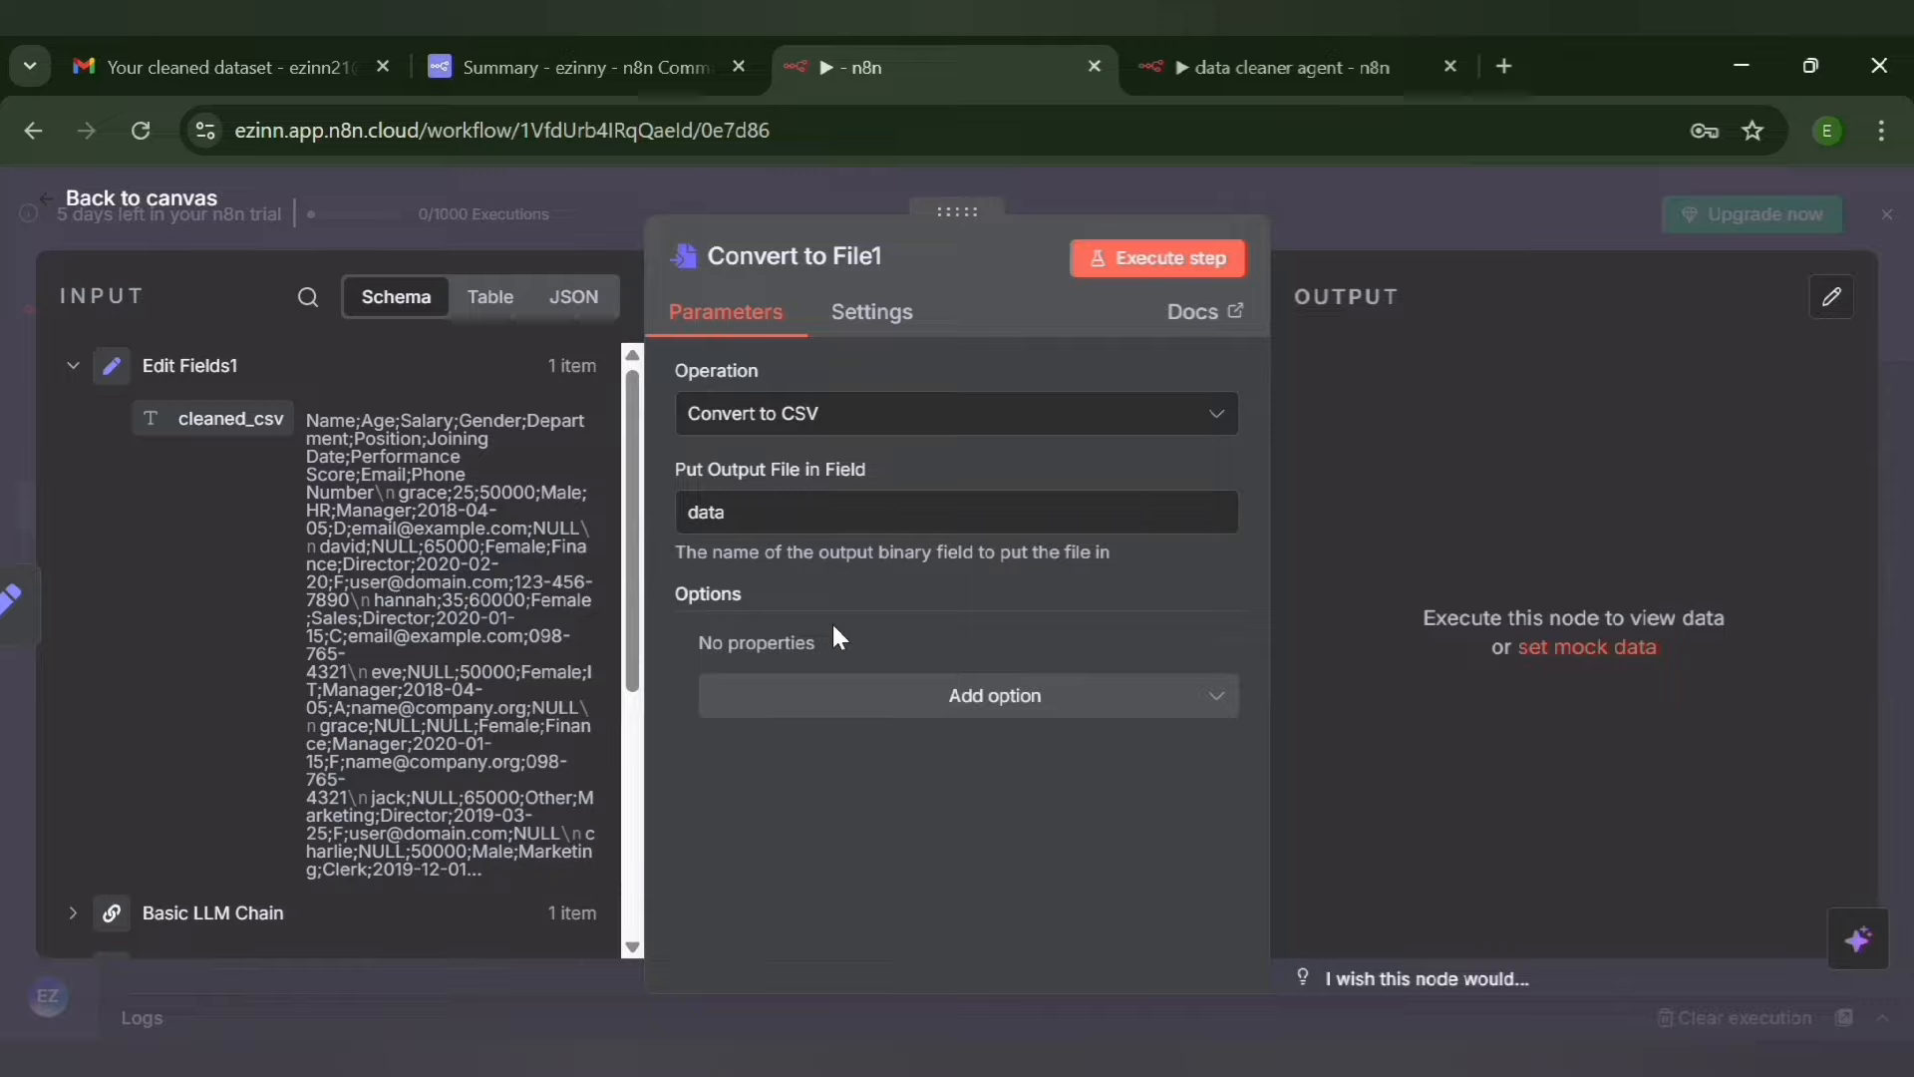
Add a File Name option with the expression {{ $('Webhook').item.json.body.data.fields[1].value[0].name.replace('.csv', '') + '_cleaned.csv' }} and check the uploaded file's name in the Webhook data
click(911, 716)
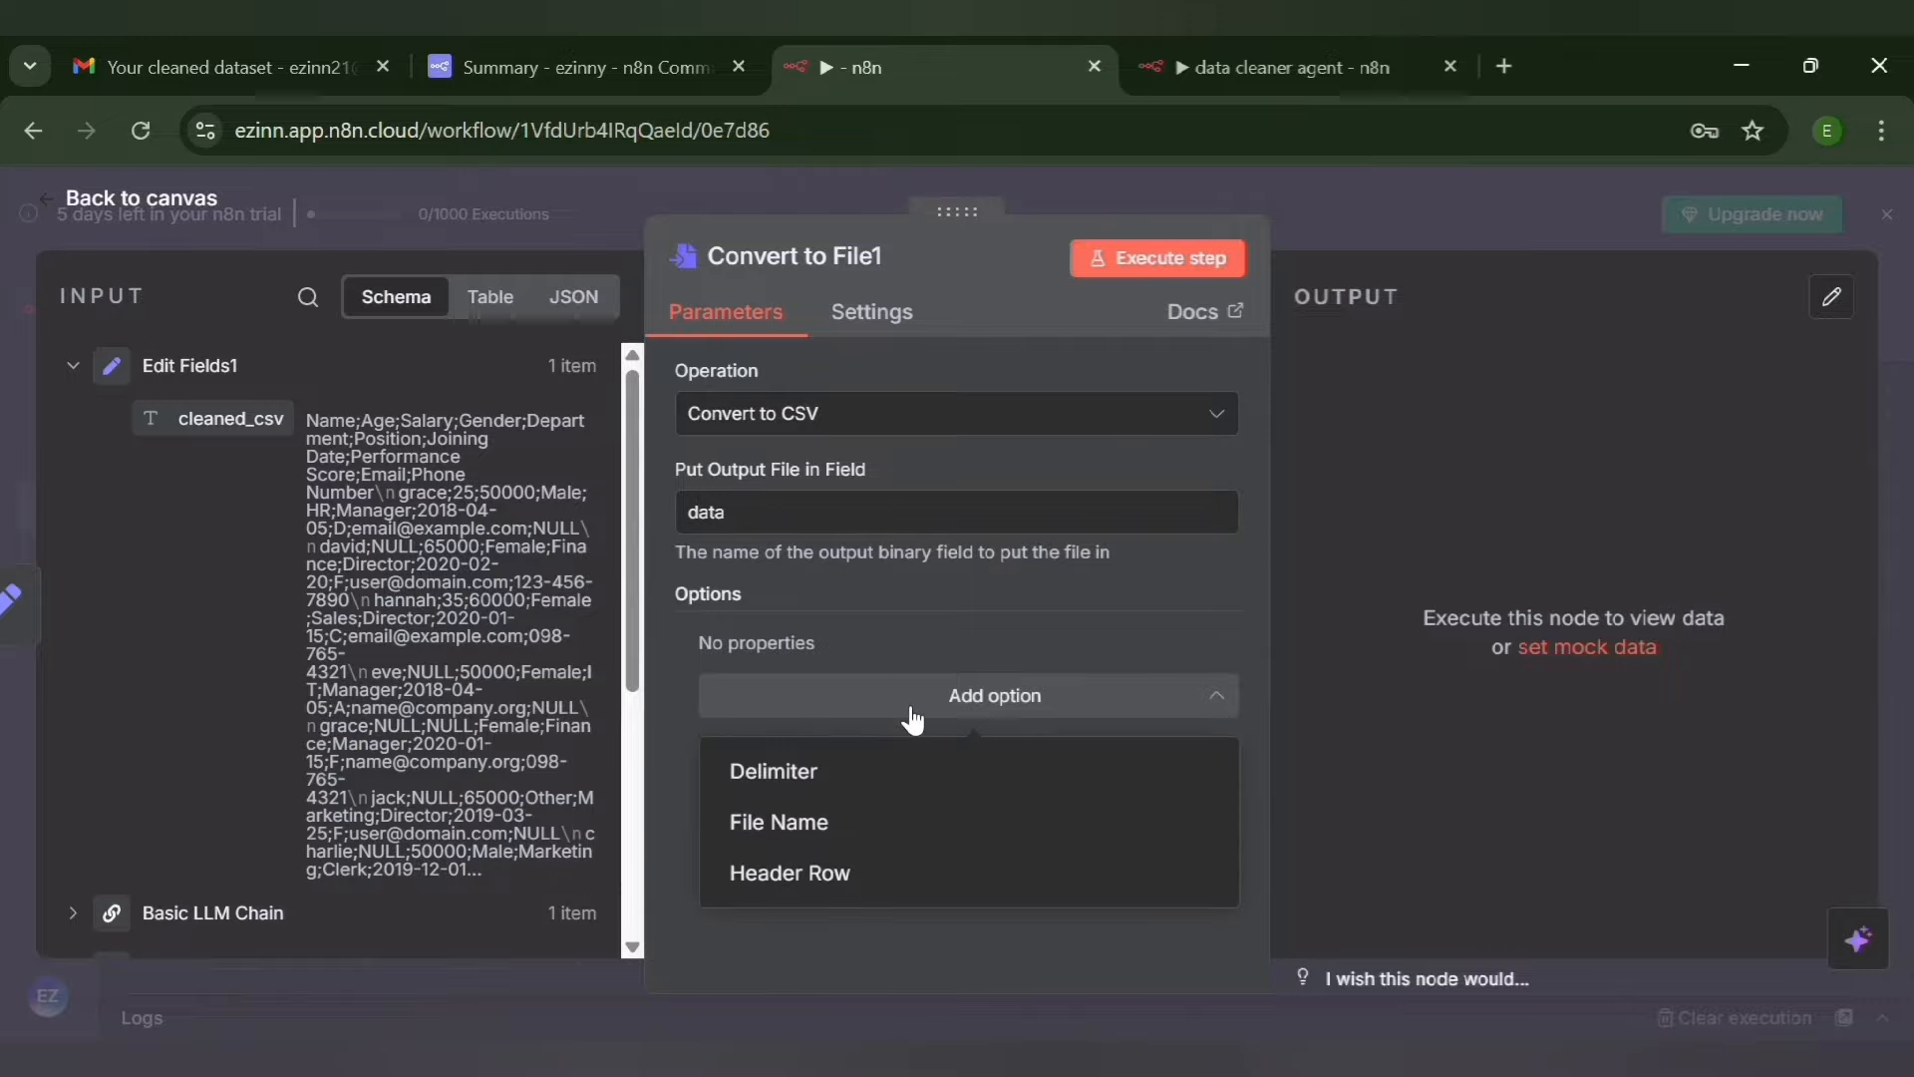
click(884, 841)
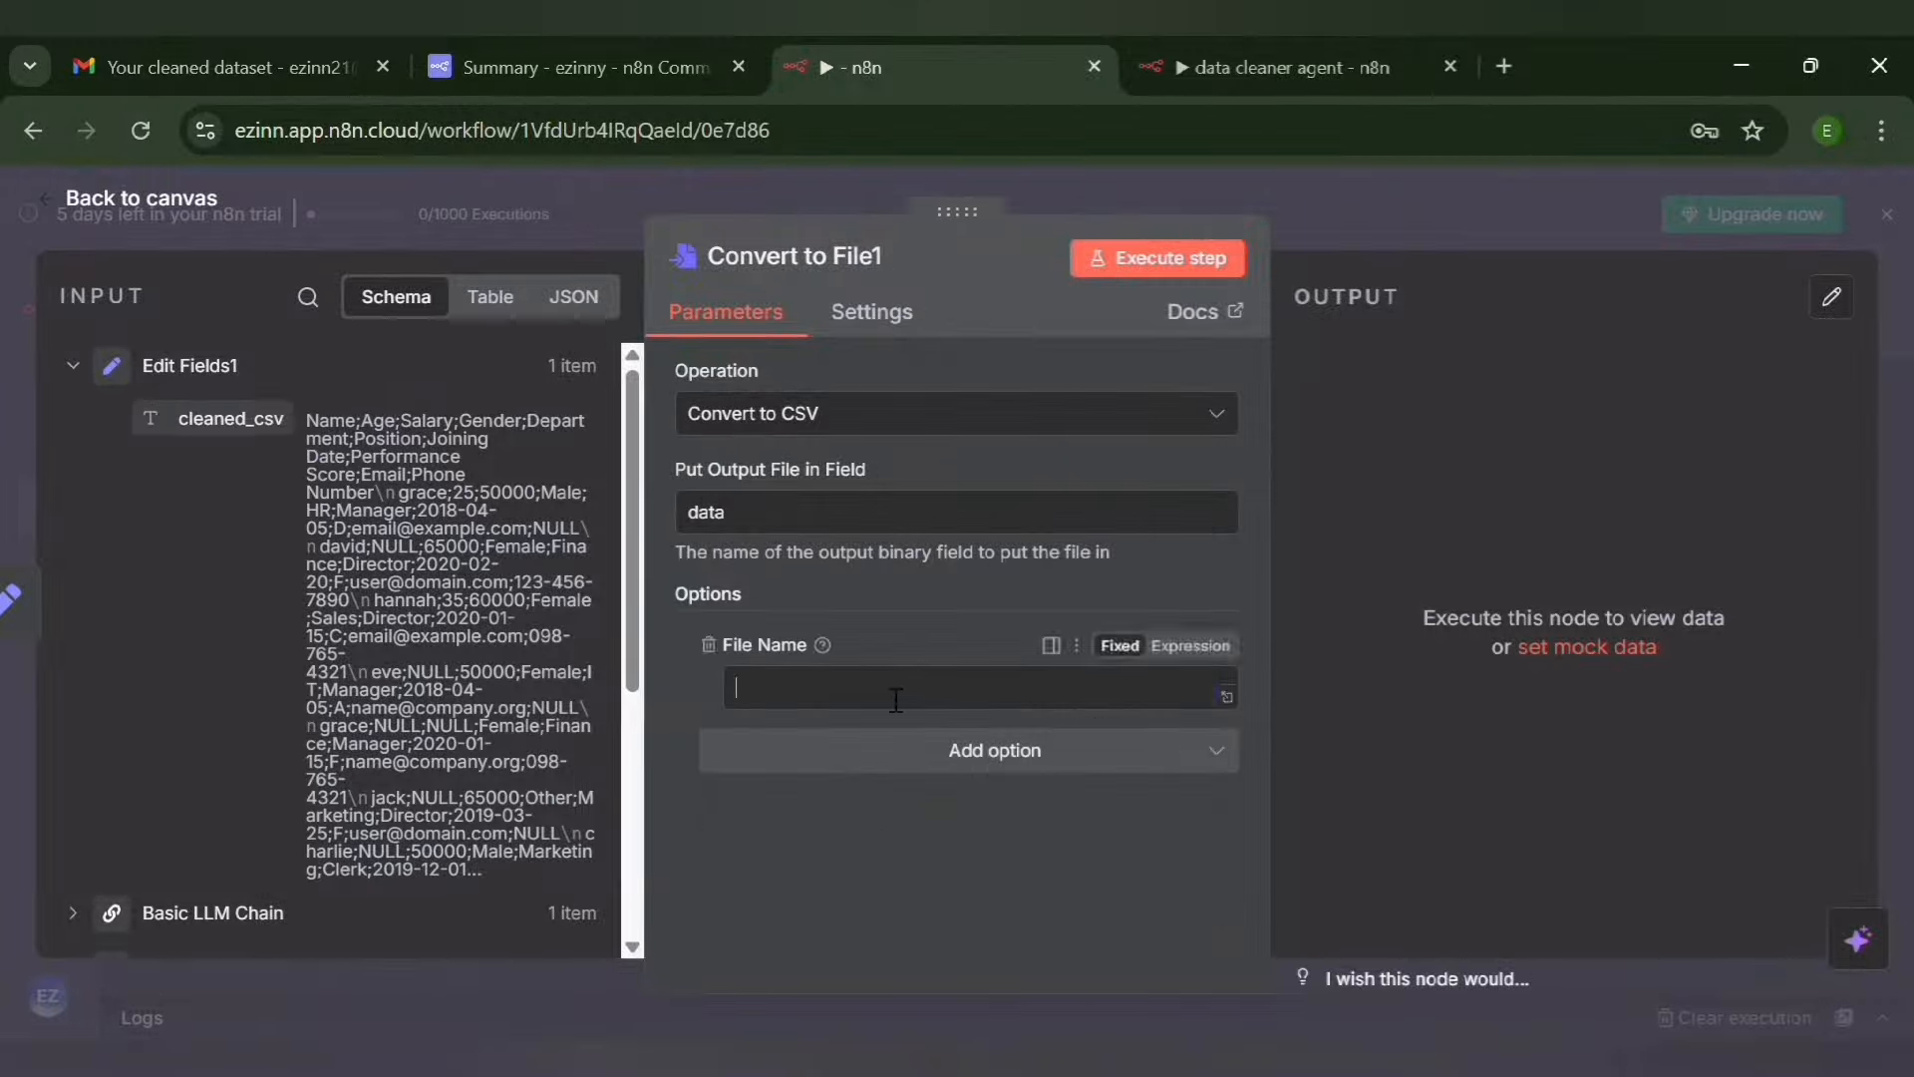
click(1192, 646)
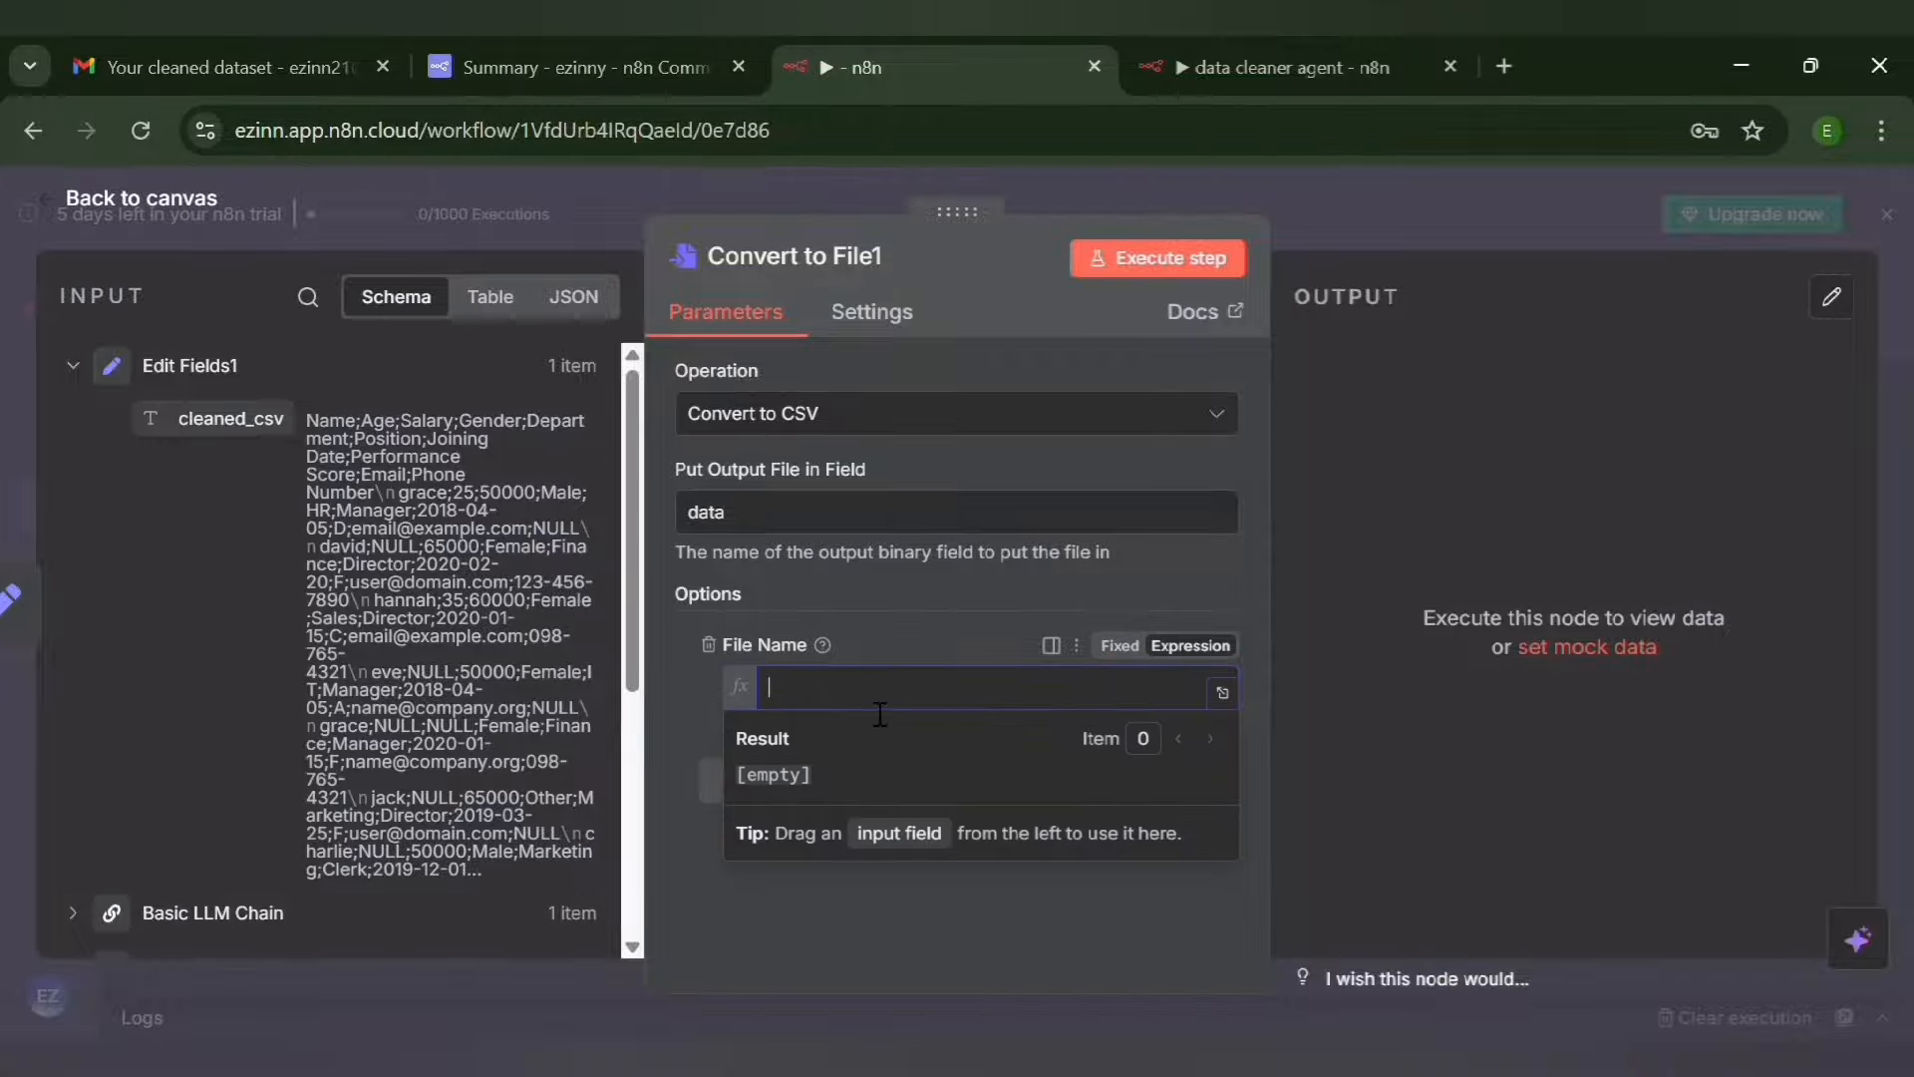
text({{ $('Webhook').item.json.body.data.fields[1].value[0].name.replace('.csv', '') + '_cleaned.csv' }})
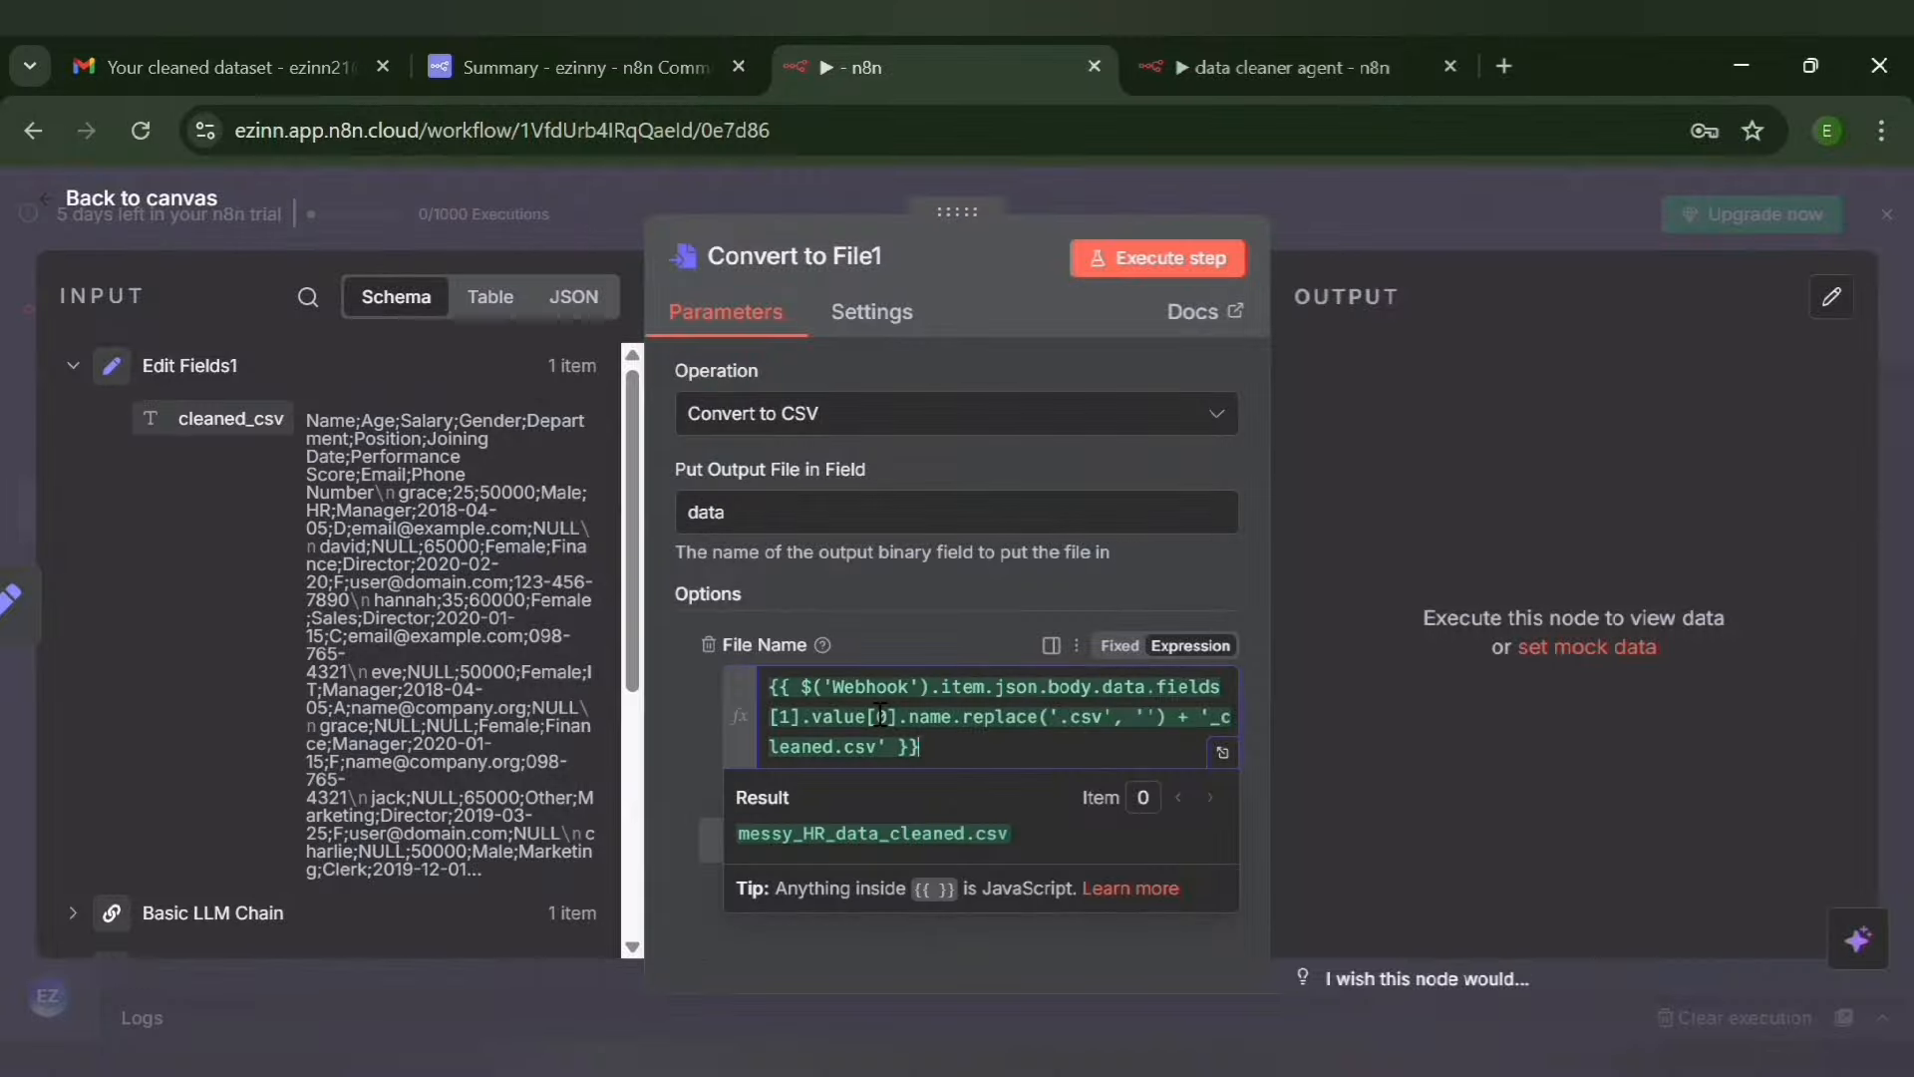
scroll(634, 640, down, 5)
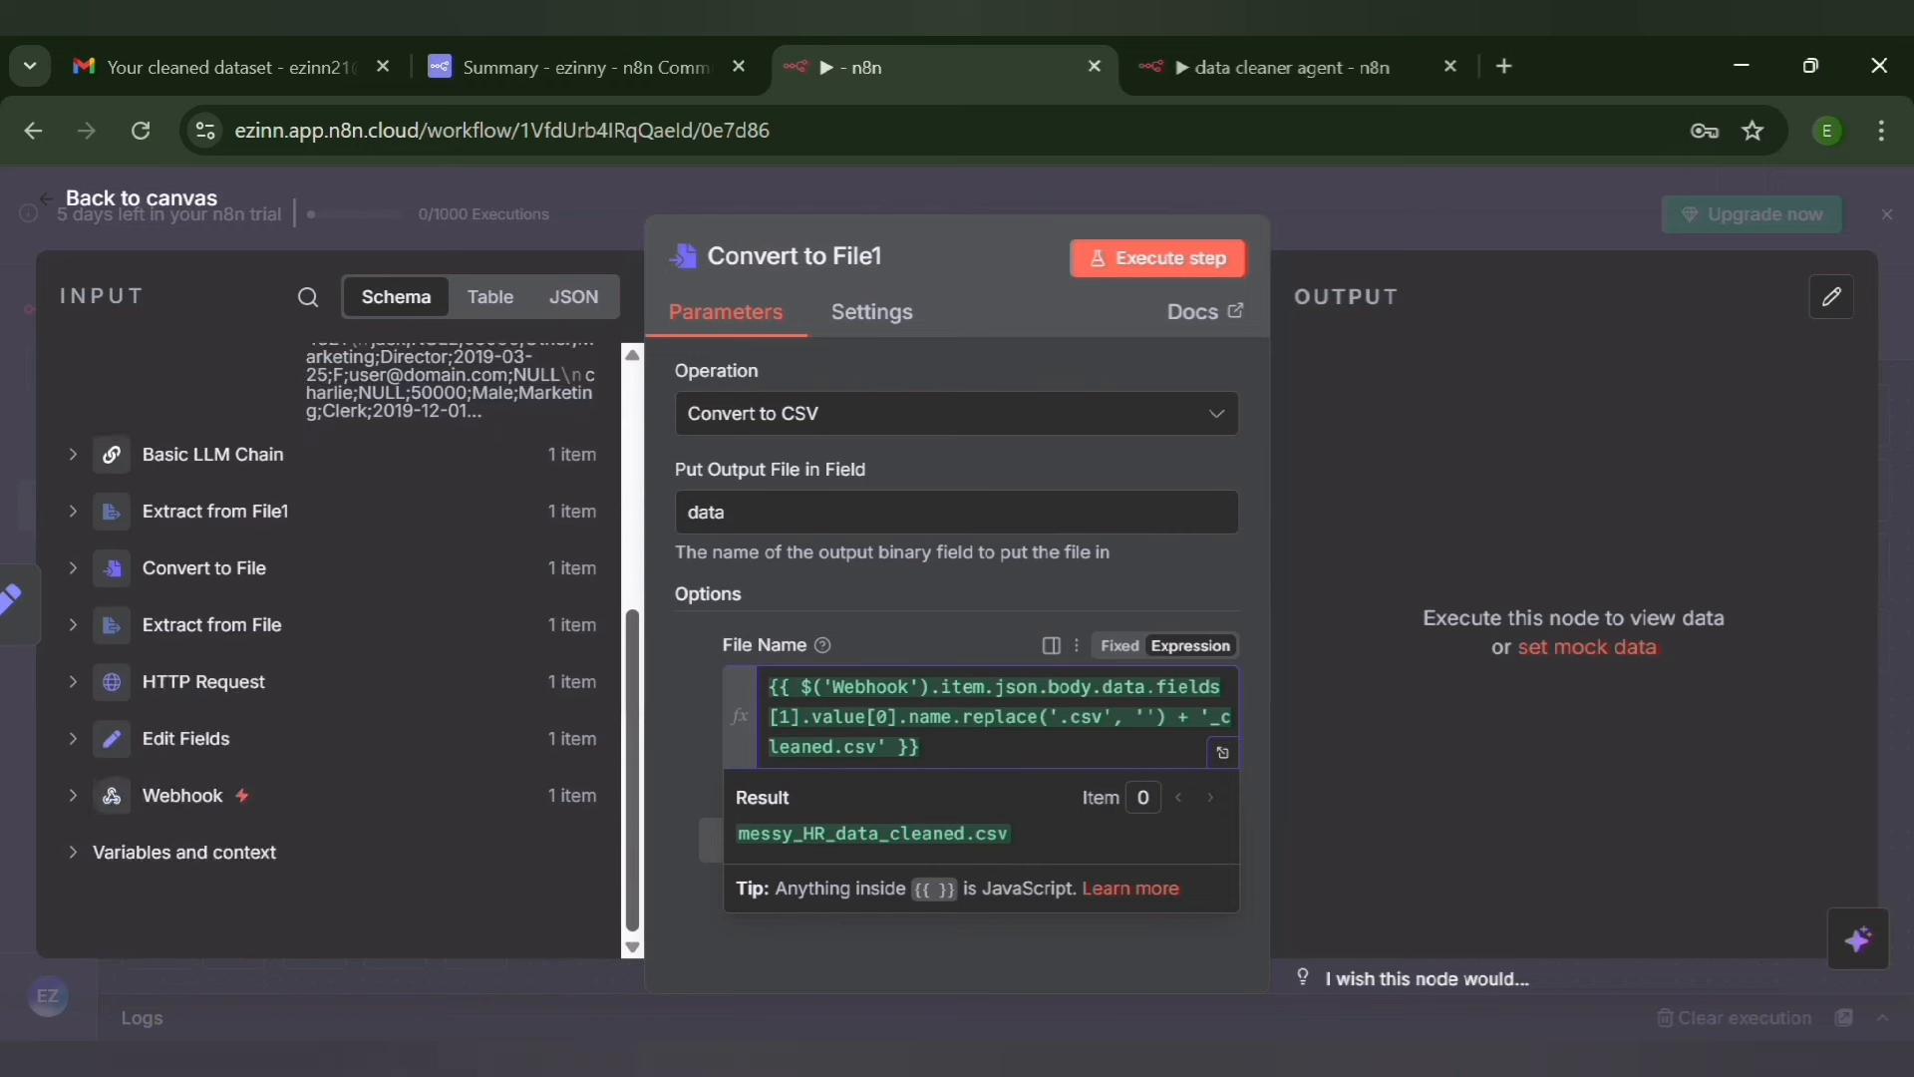
click(73, 796)
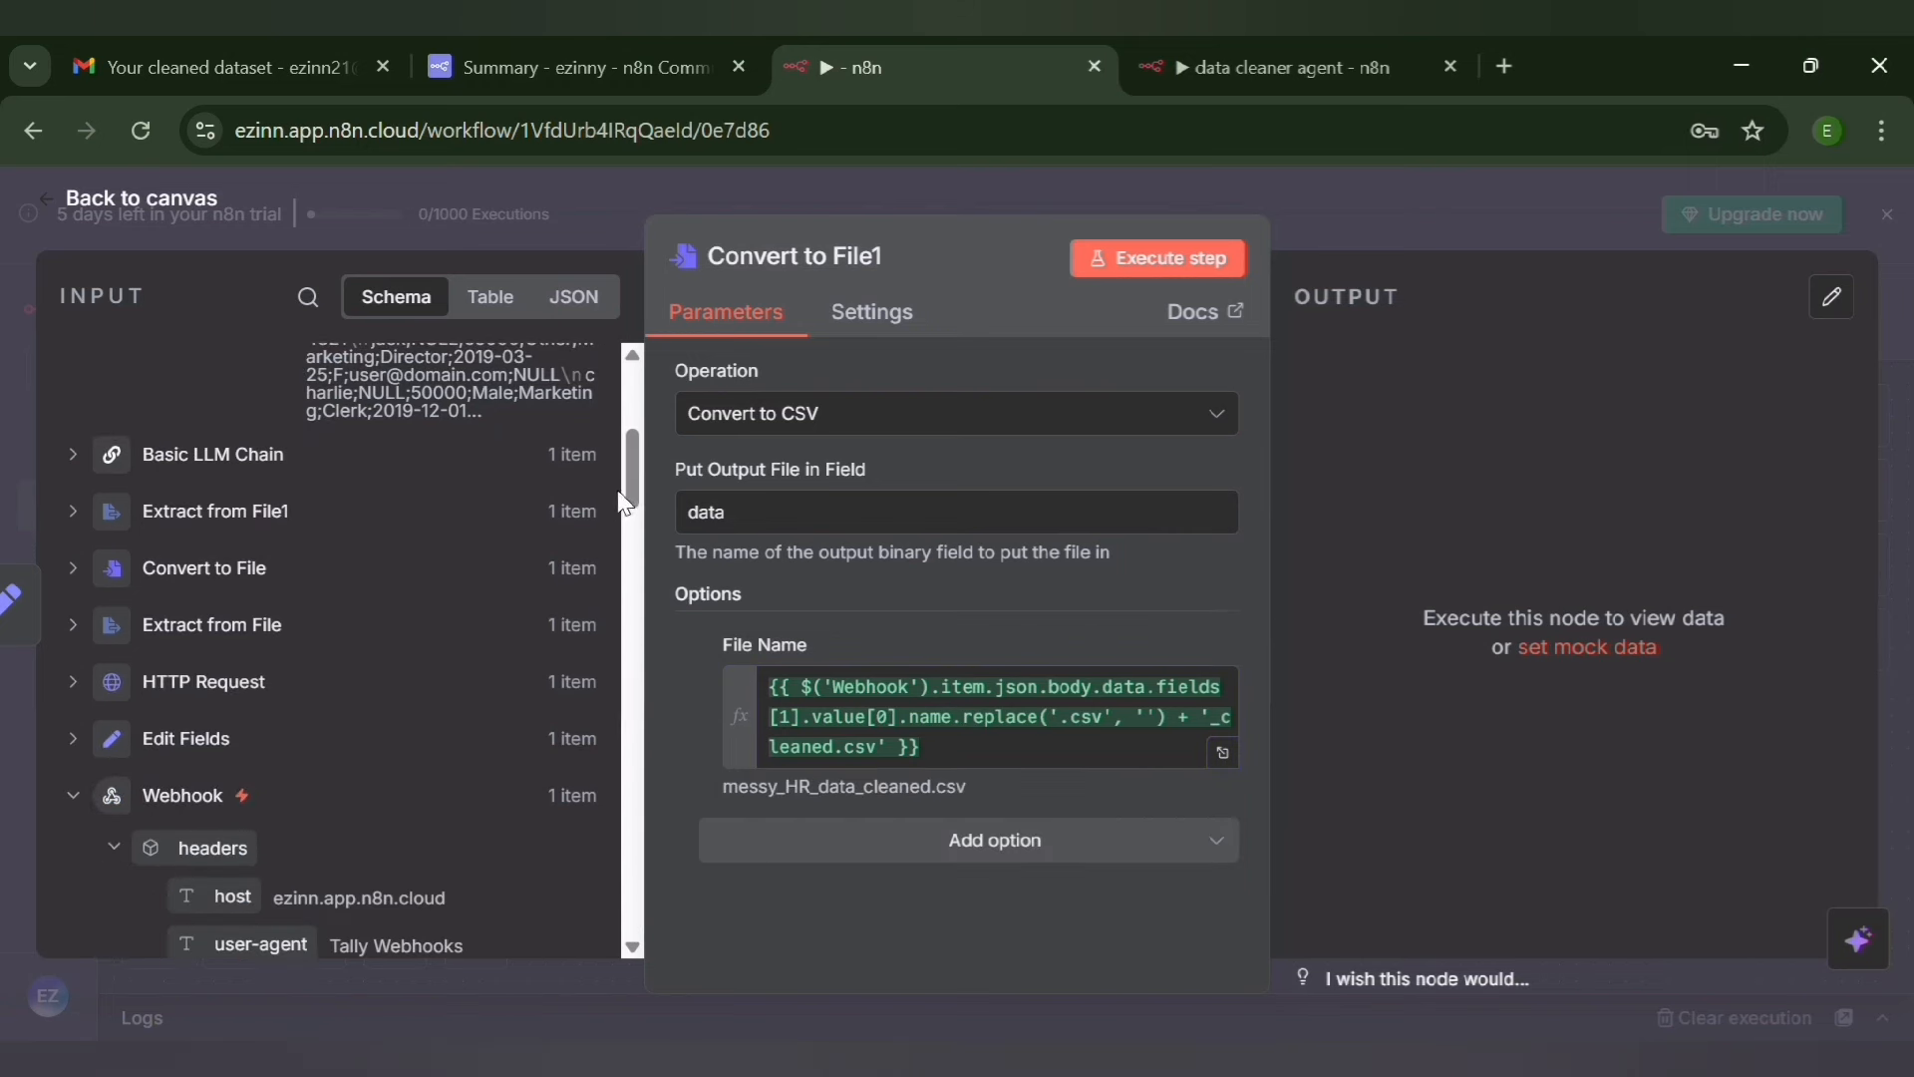
drag(632, 493, 628, 887)
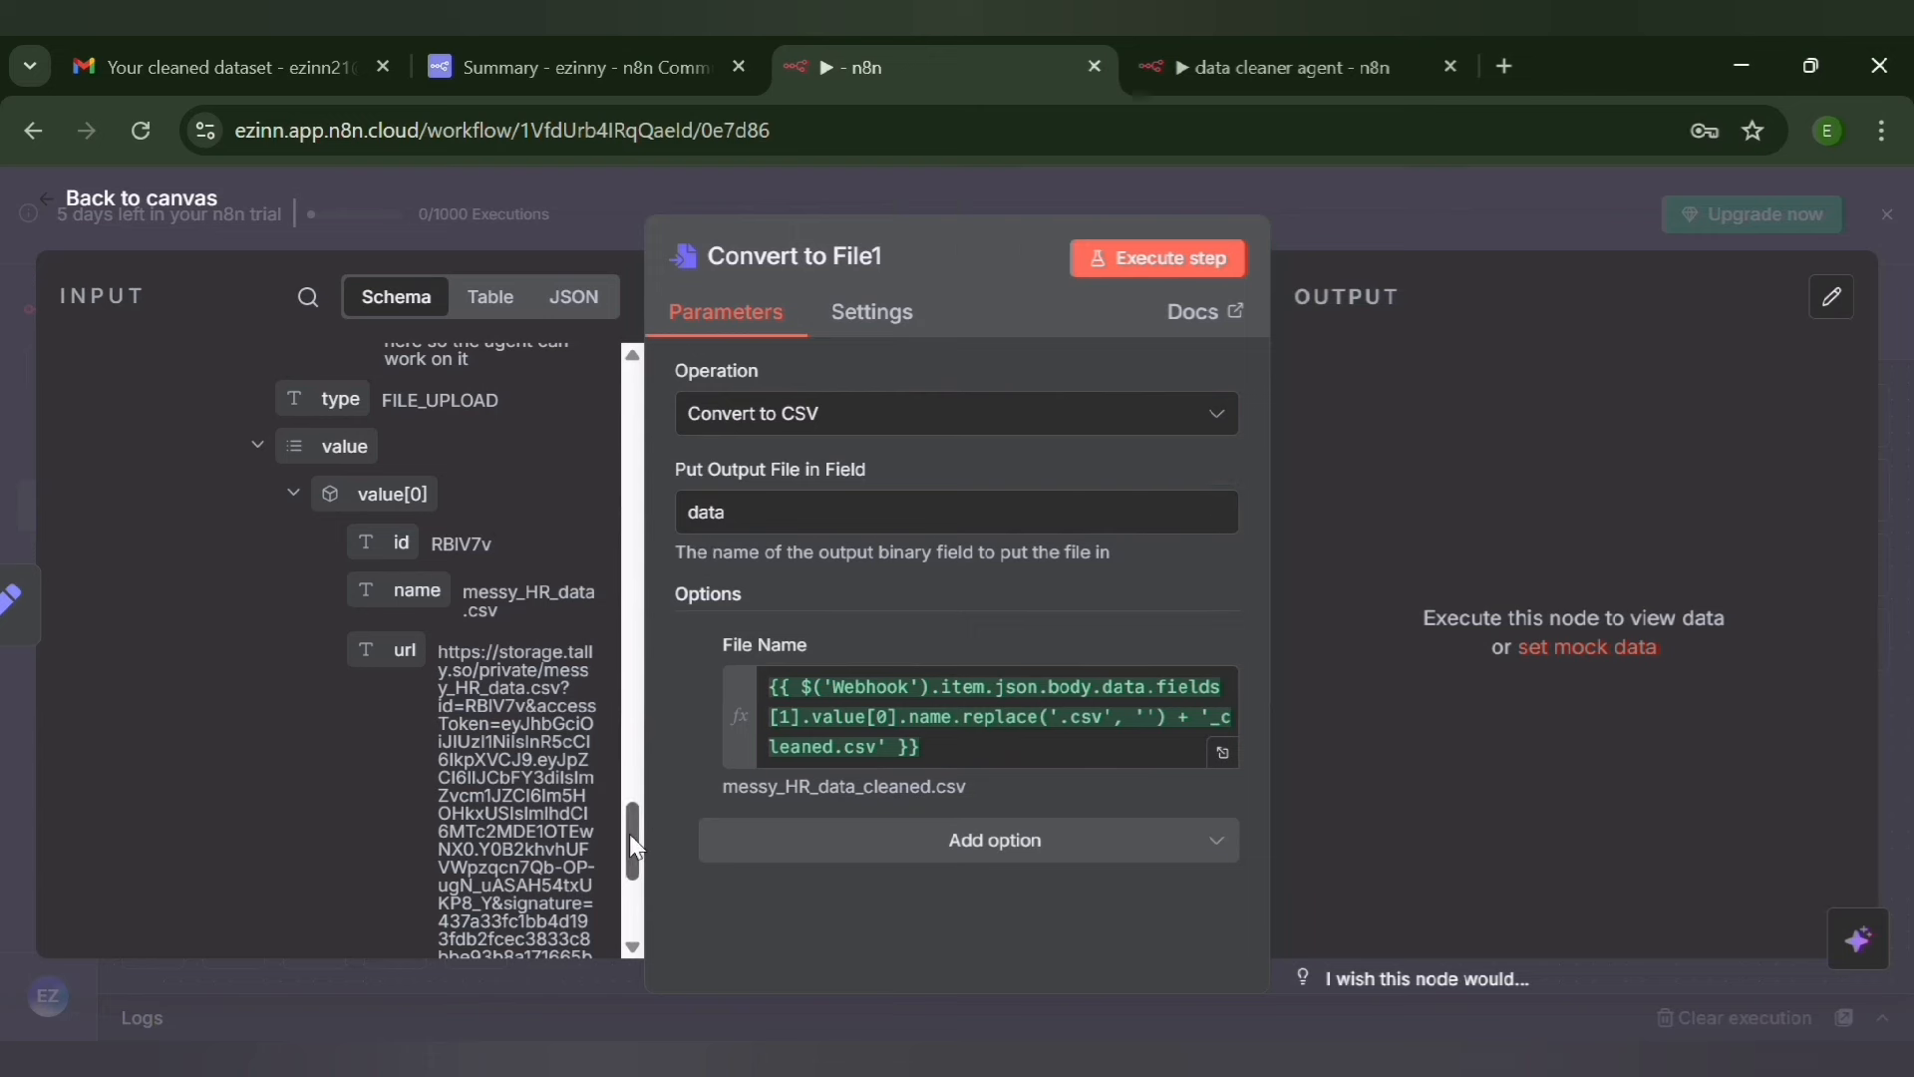
drag(630, 834, 571, 233)
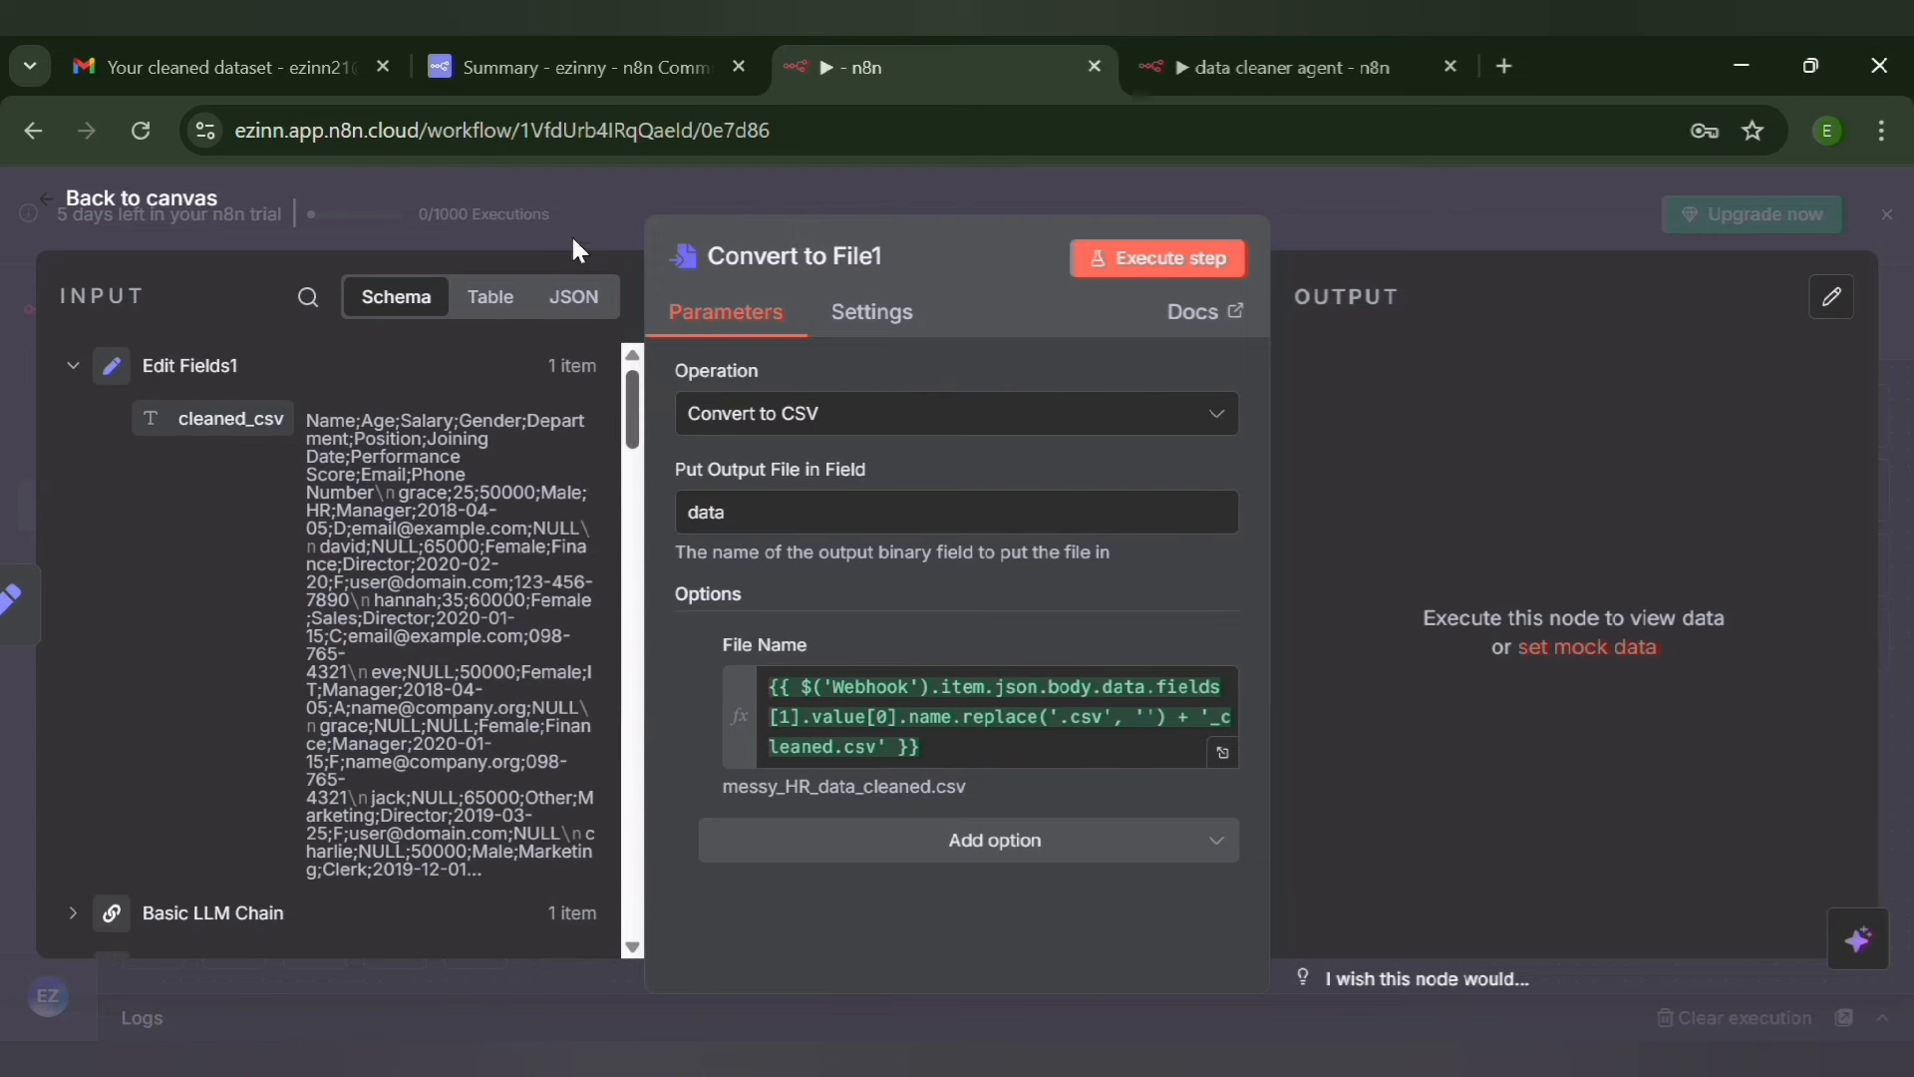
Execute the Convert to File1 node, check its binary output, and return to the canvas with the workflow saved
click(1201, 258)
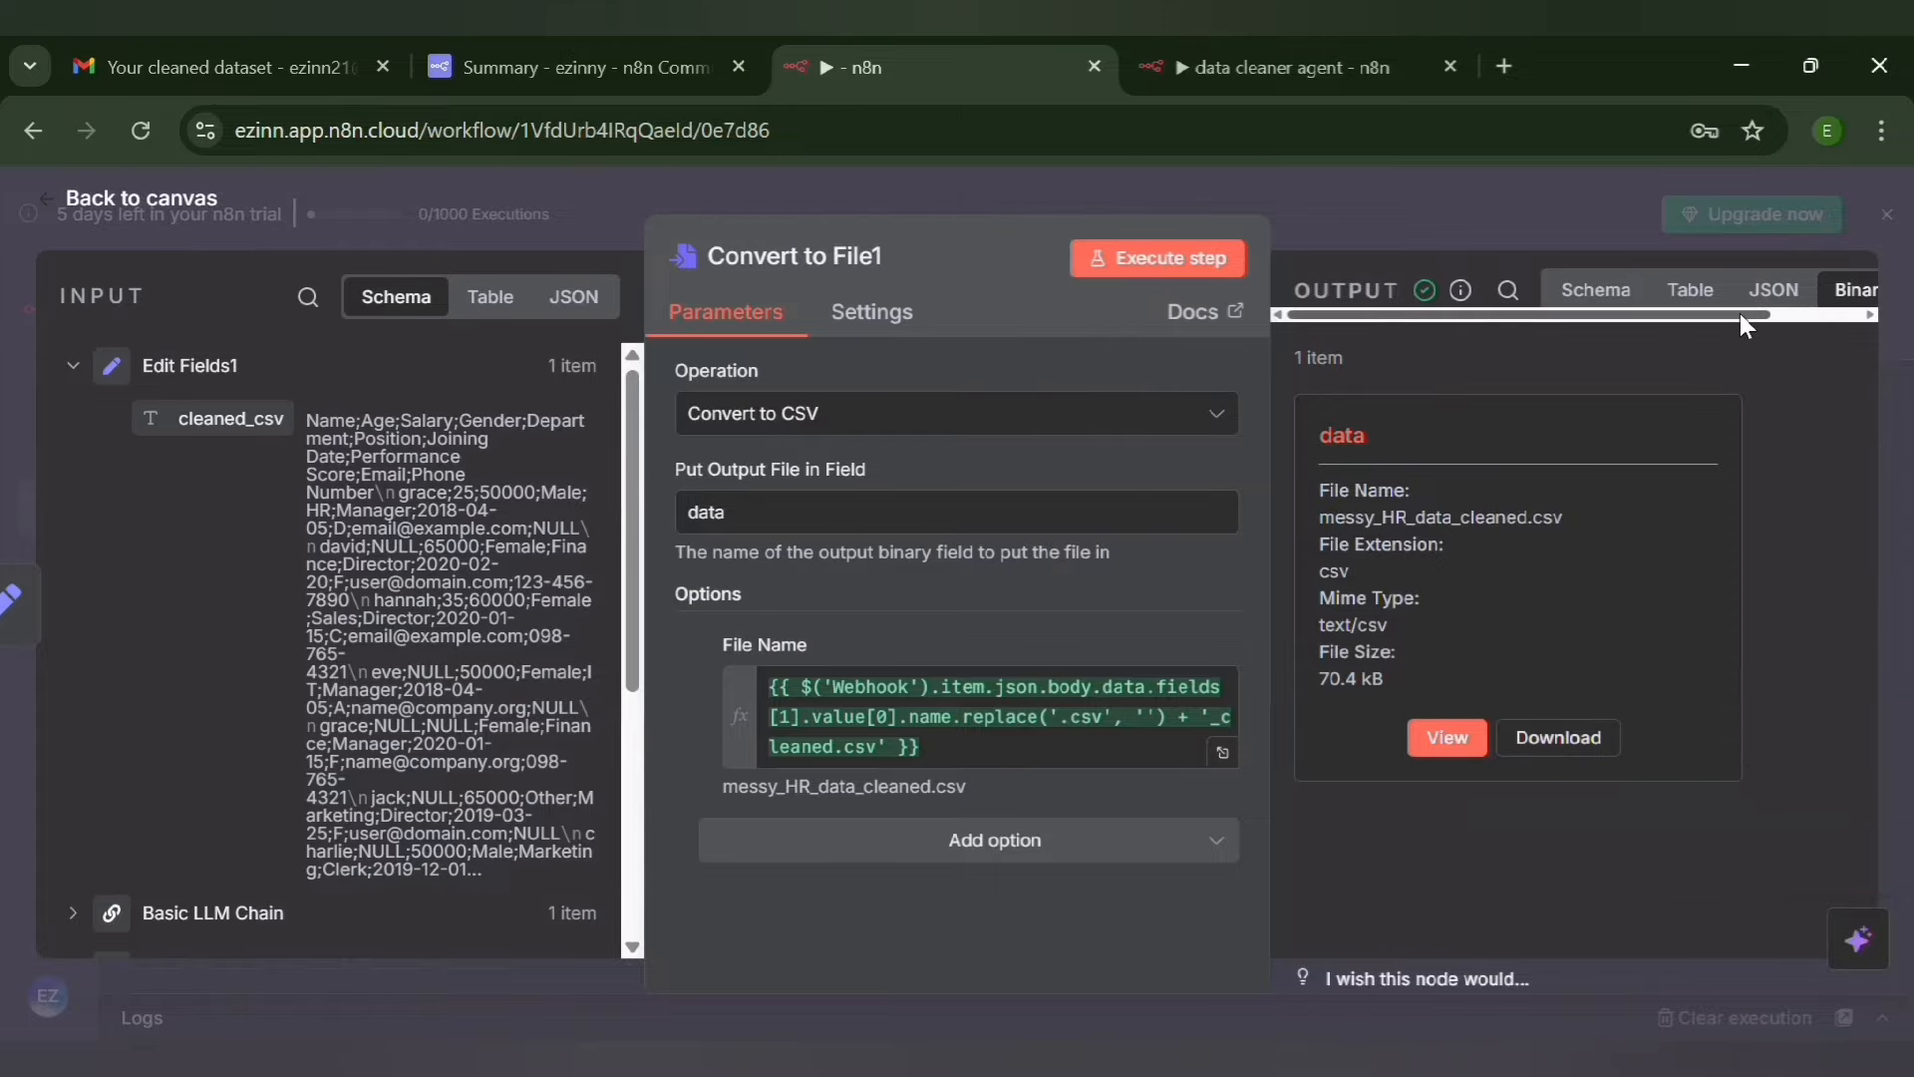
drag(1739, 313, 1880, 315)
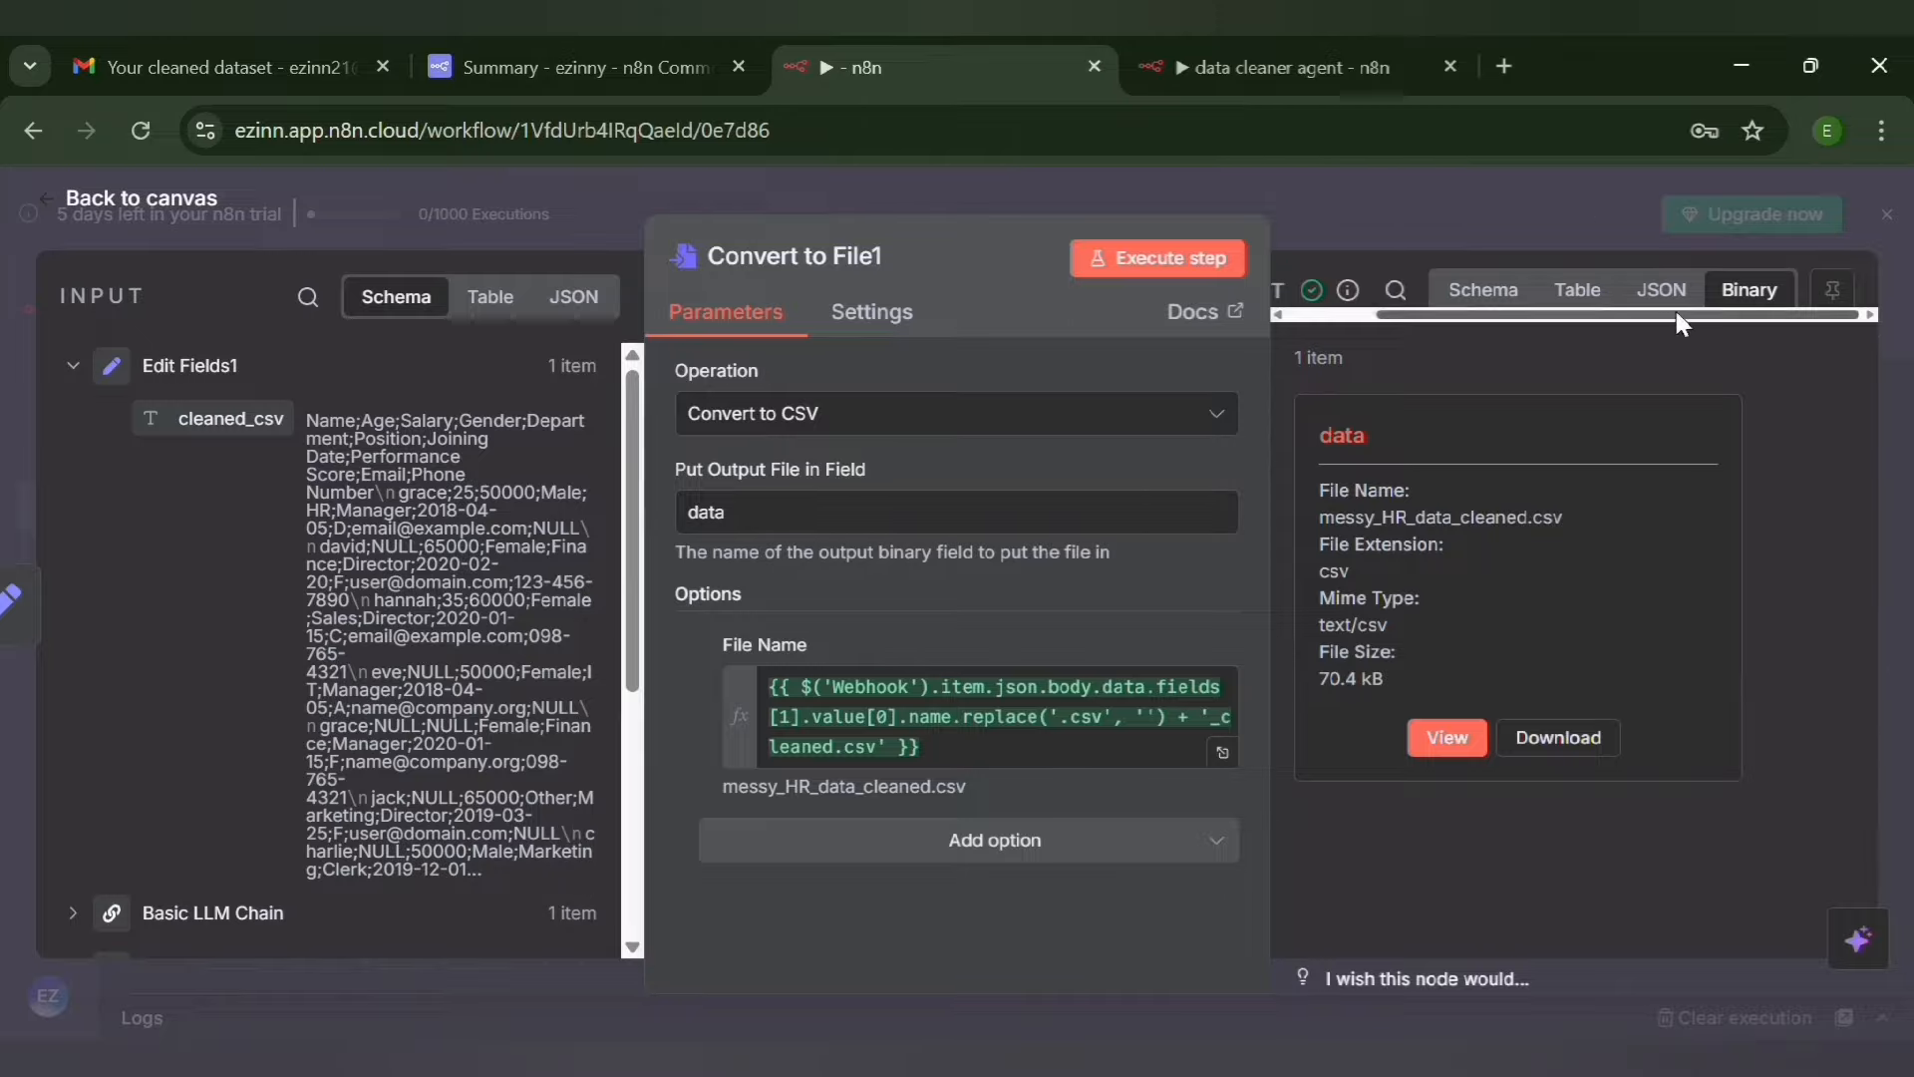
click(1763, 176)
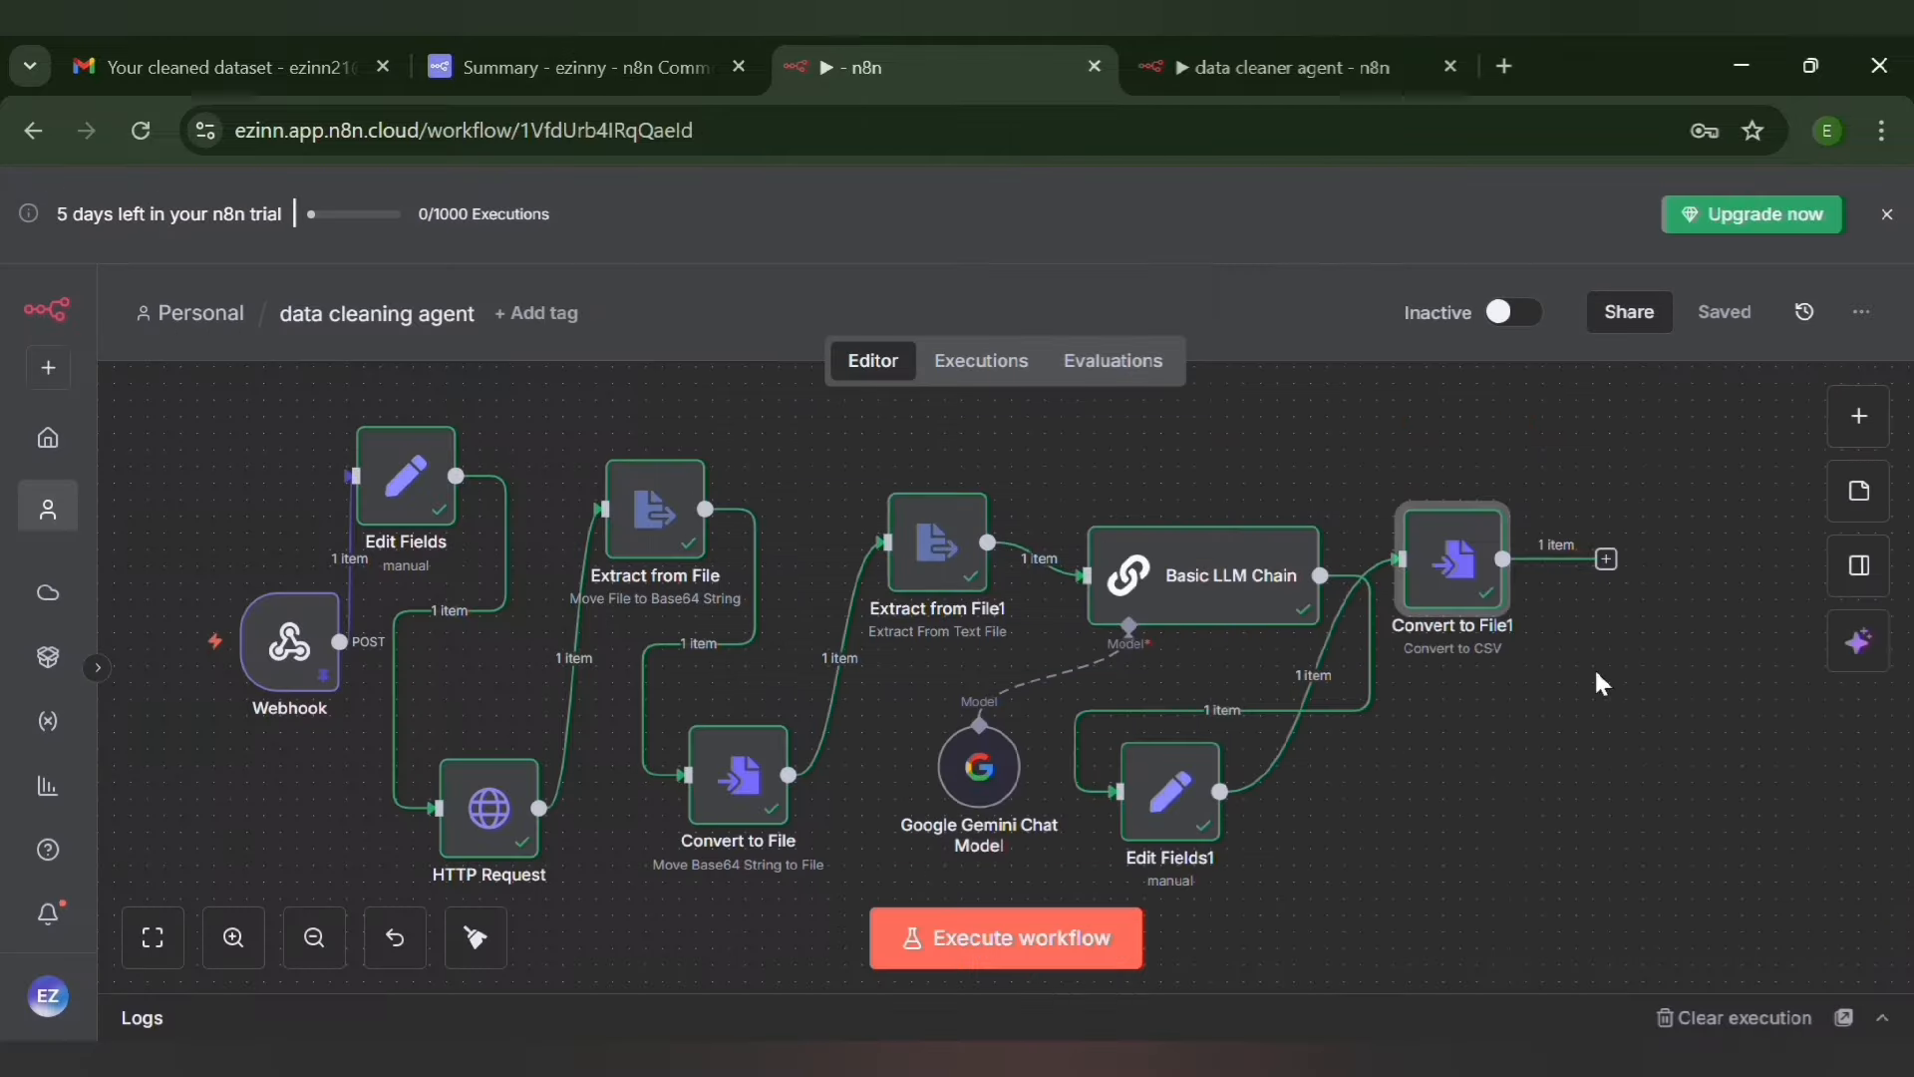
Add a Gmail Send a message node after Convert to File1 and check its Gmail account credential's connection
click(1606, 560)
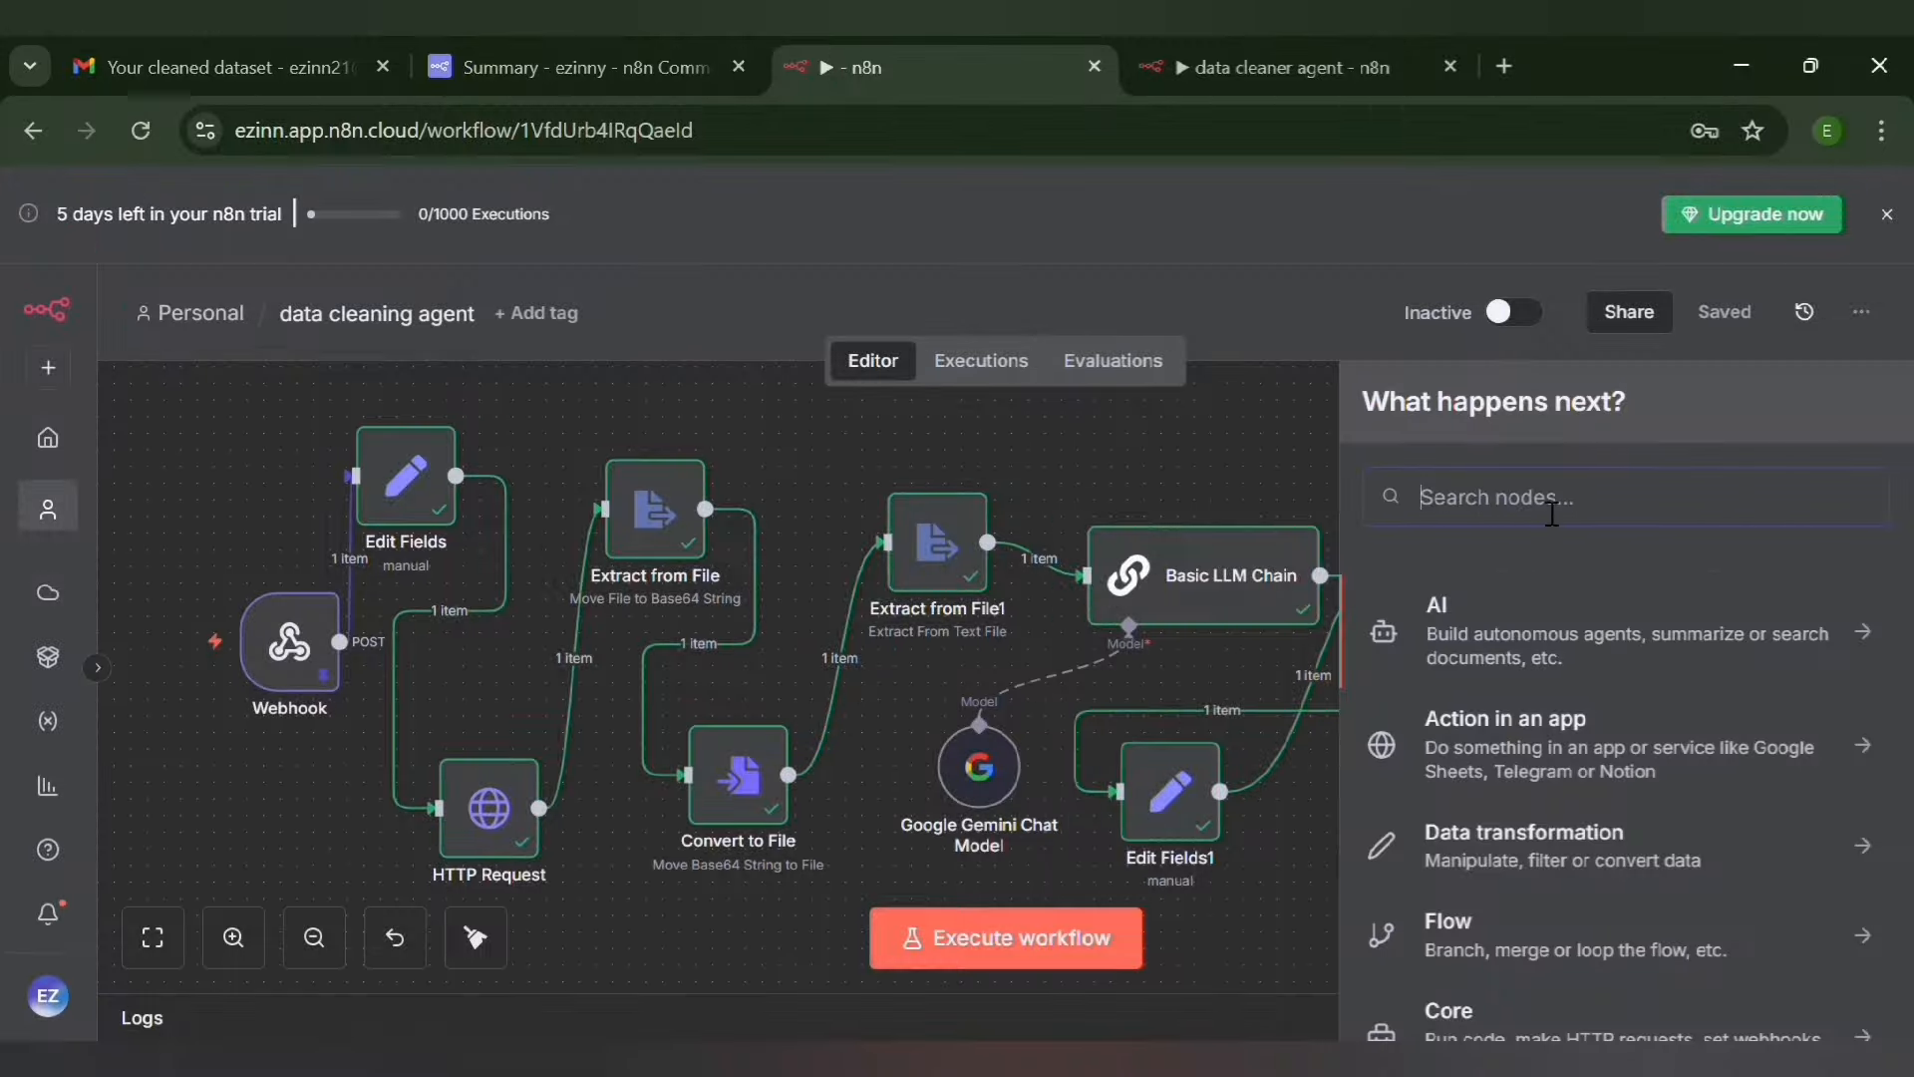
text(e)
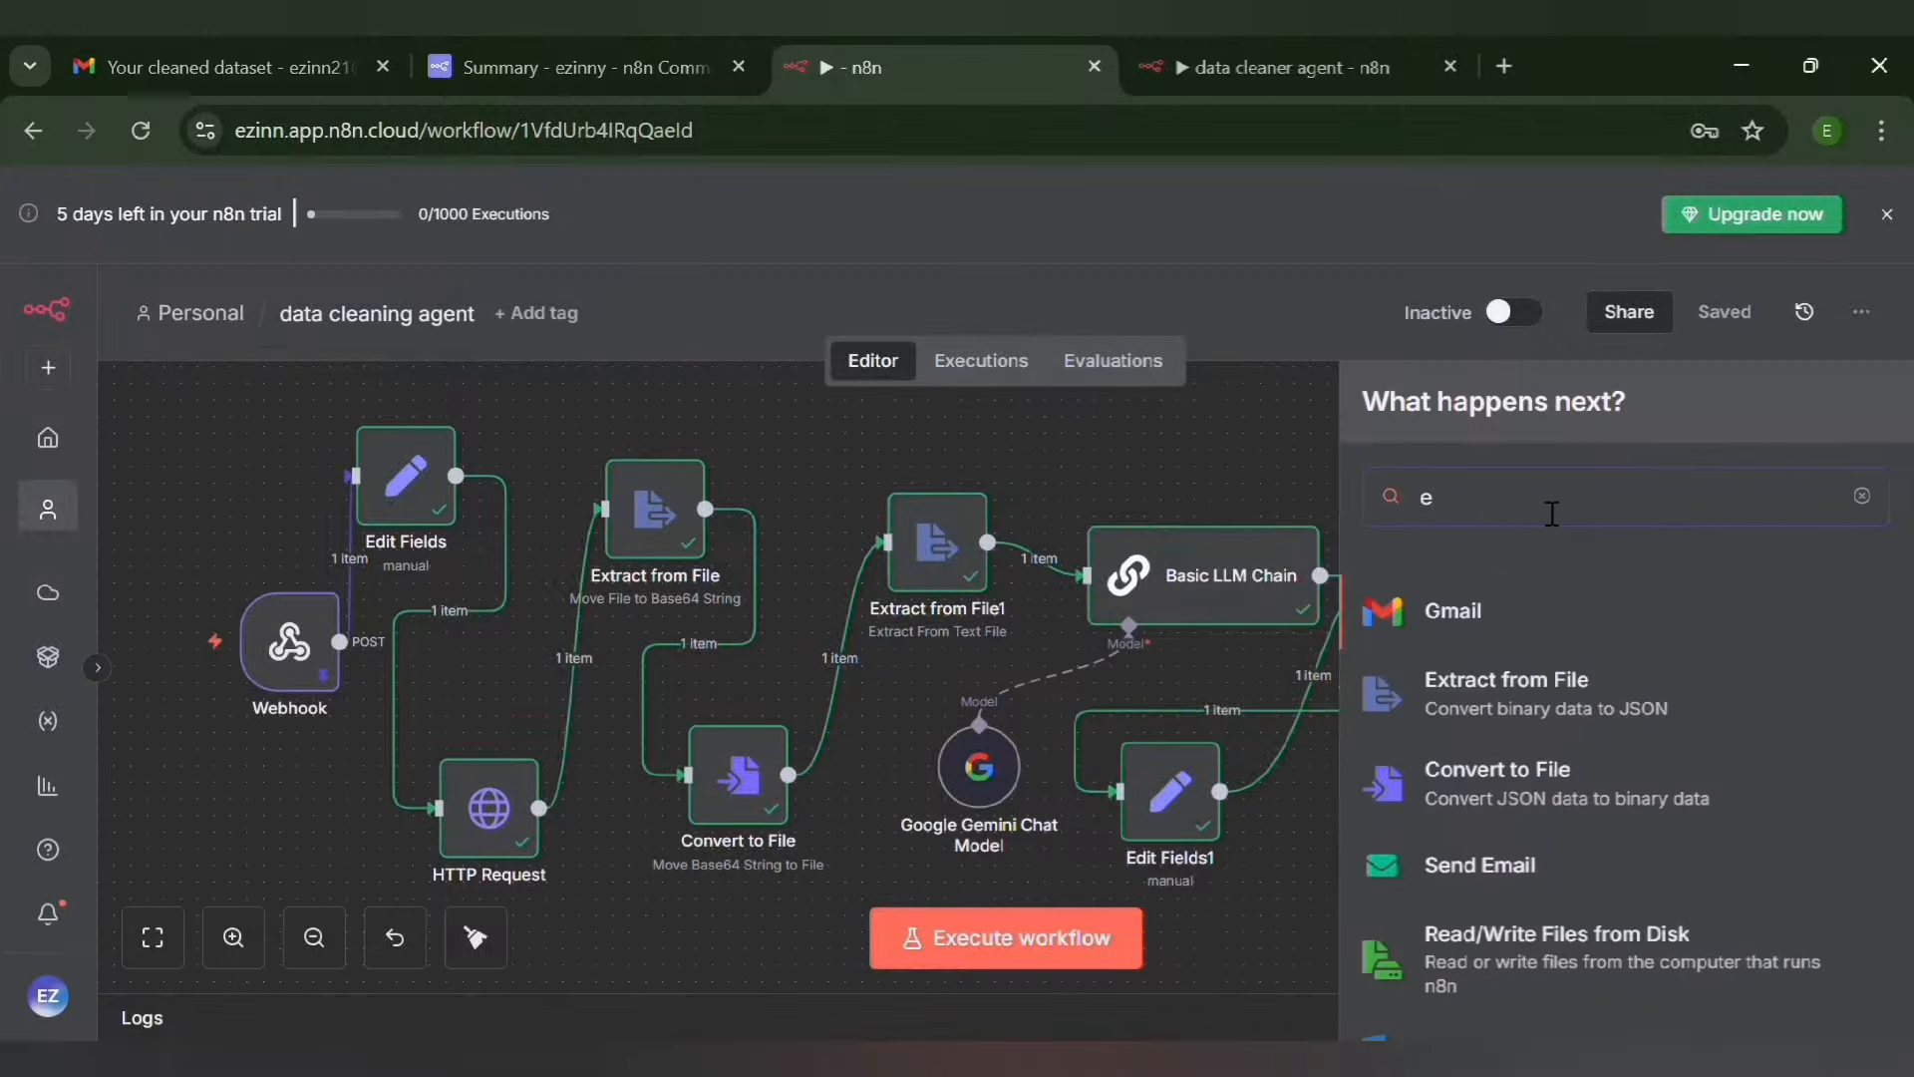
click(1458, 610)
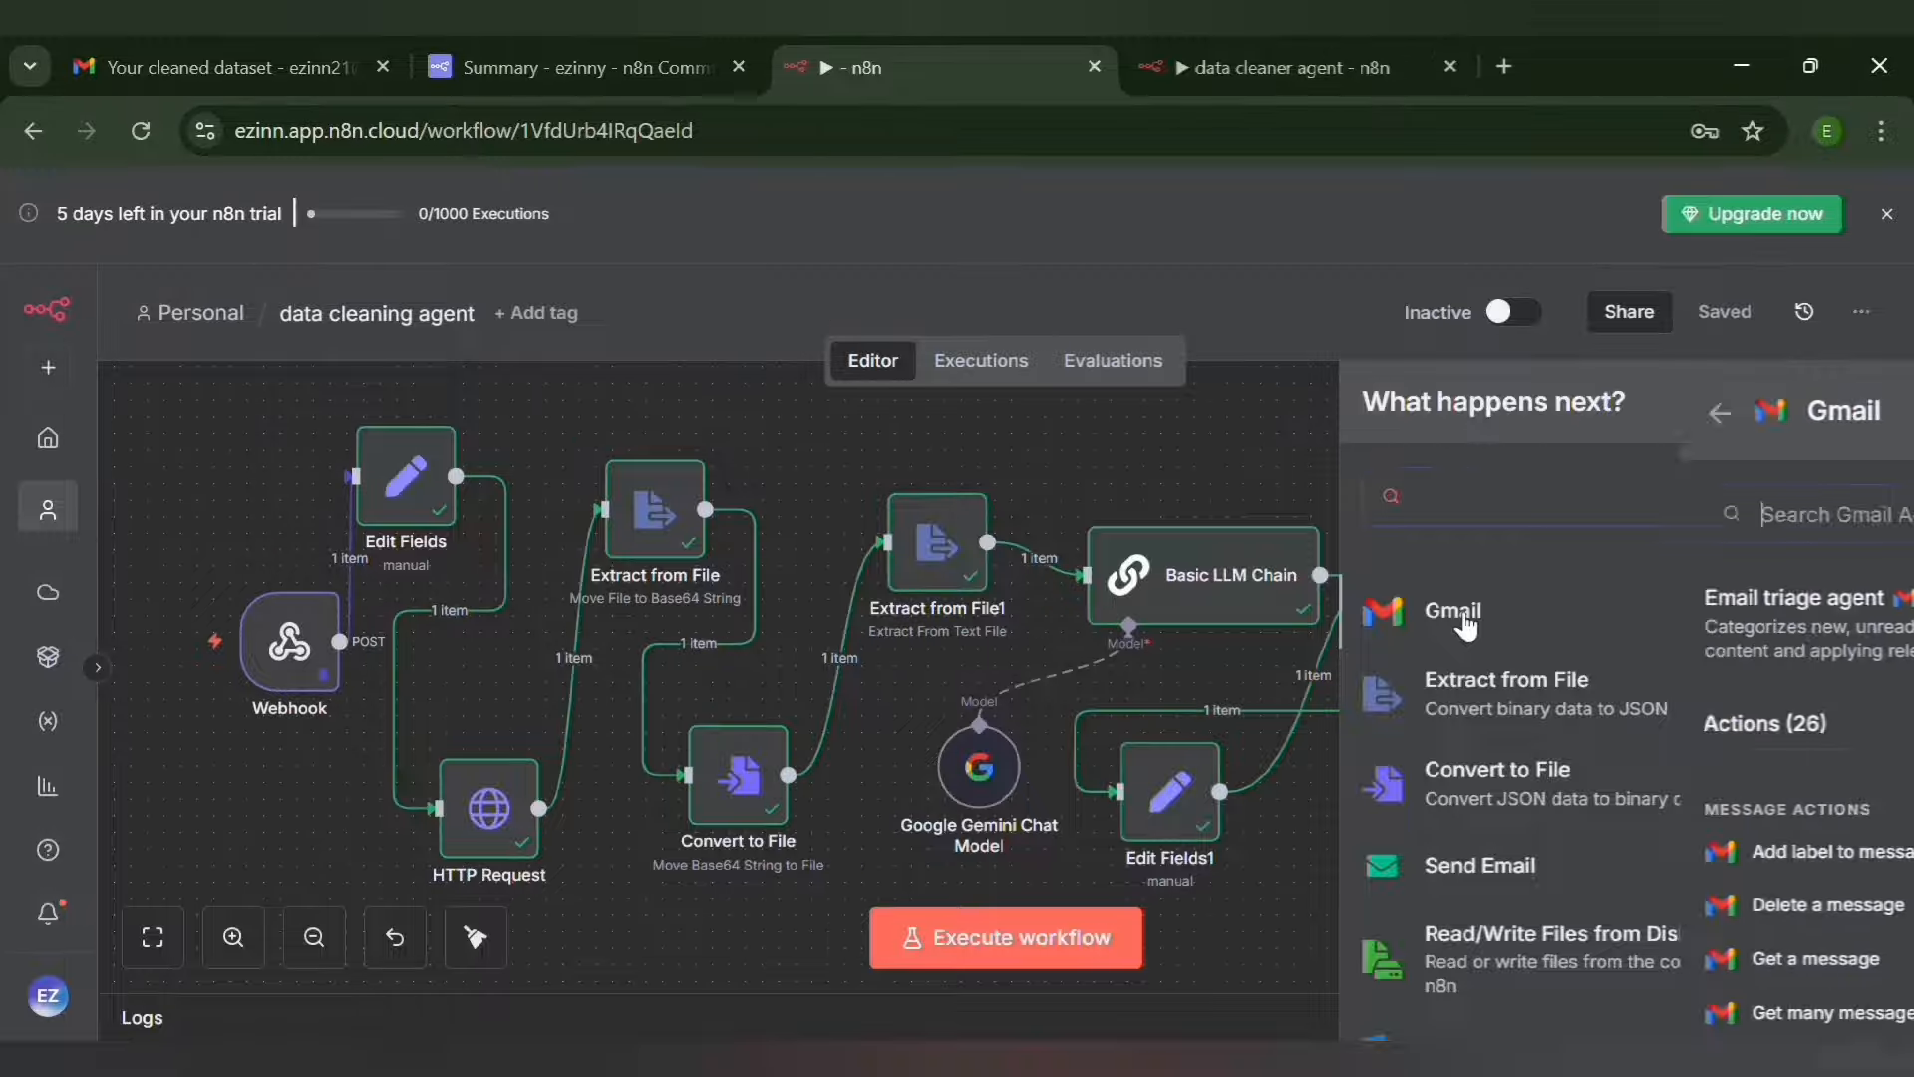
scroll(1627, 843, down, 5)
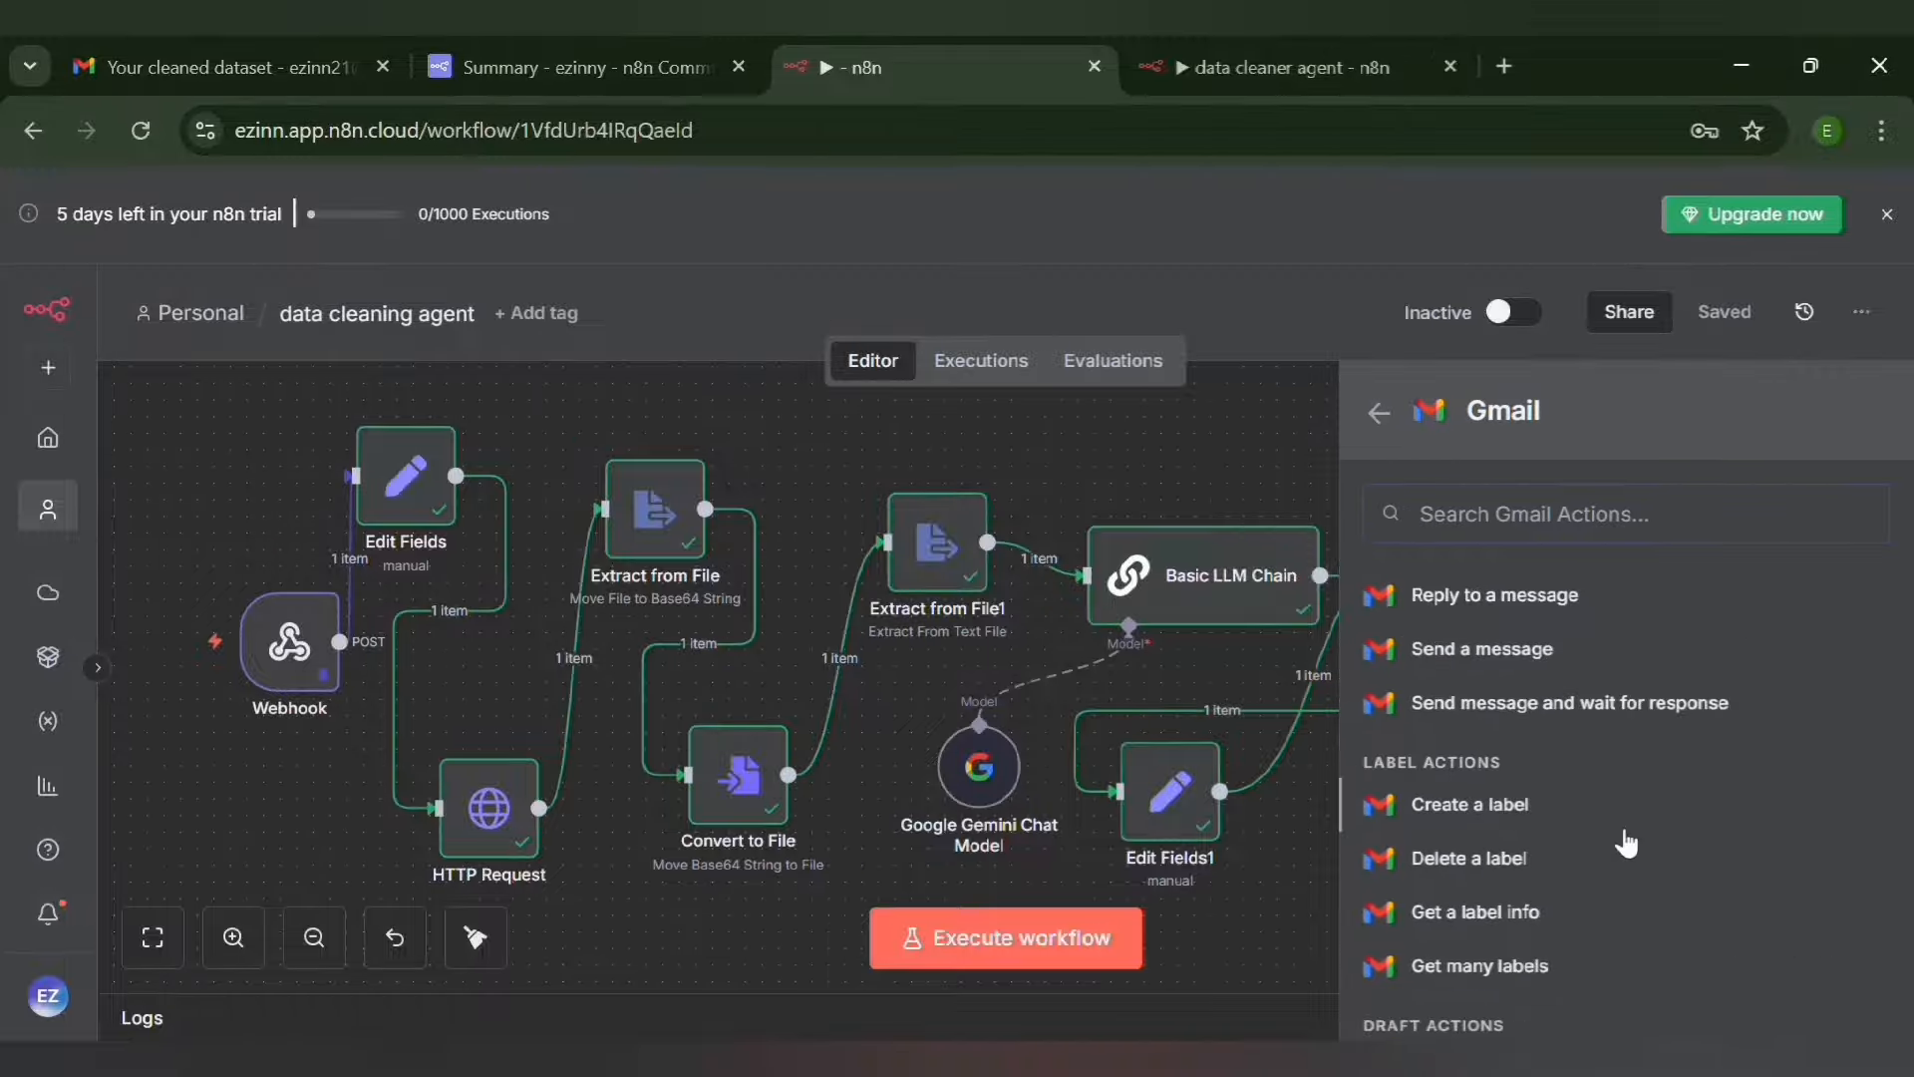
click(1484, 649)
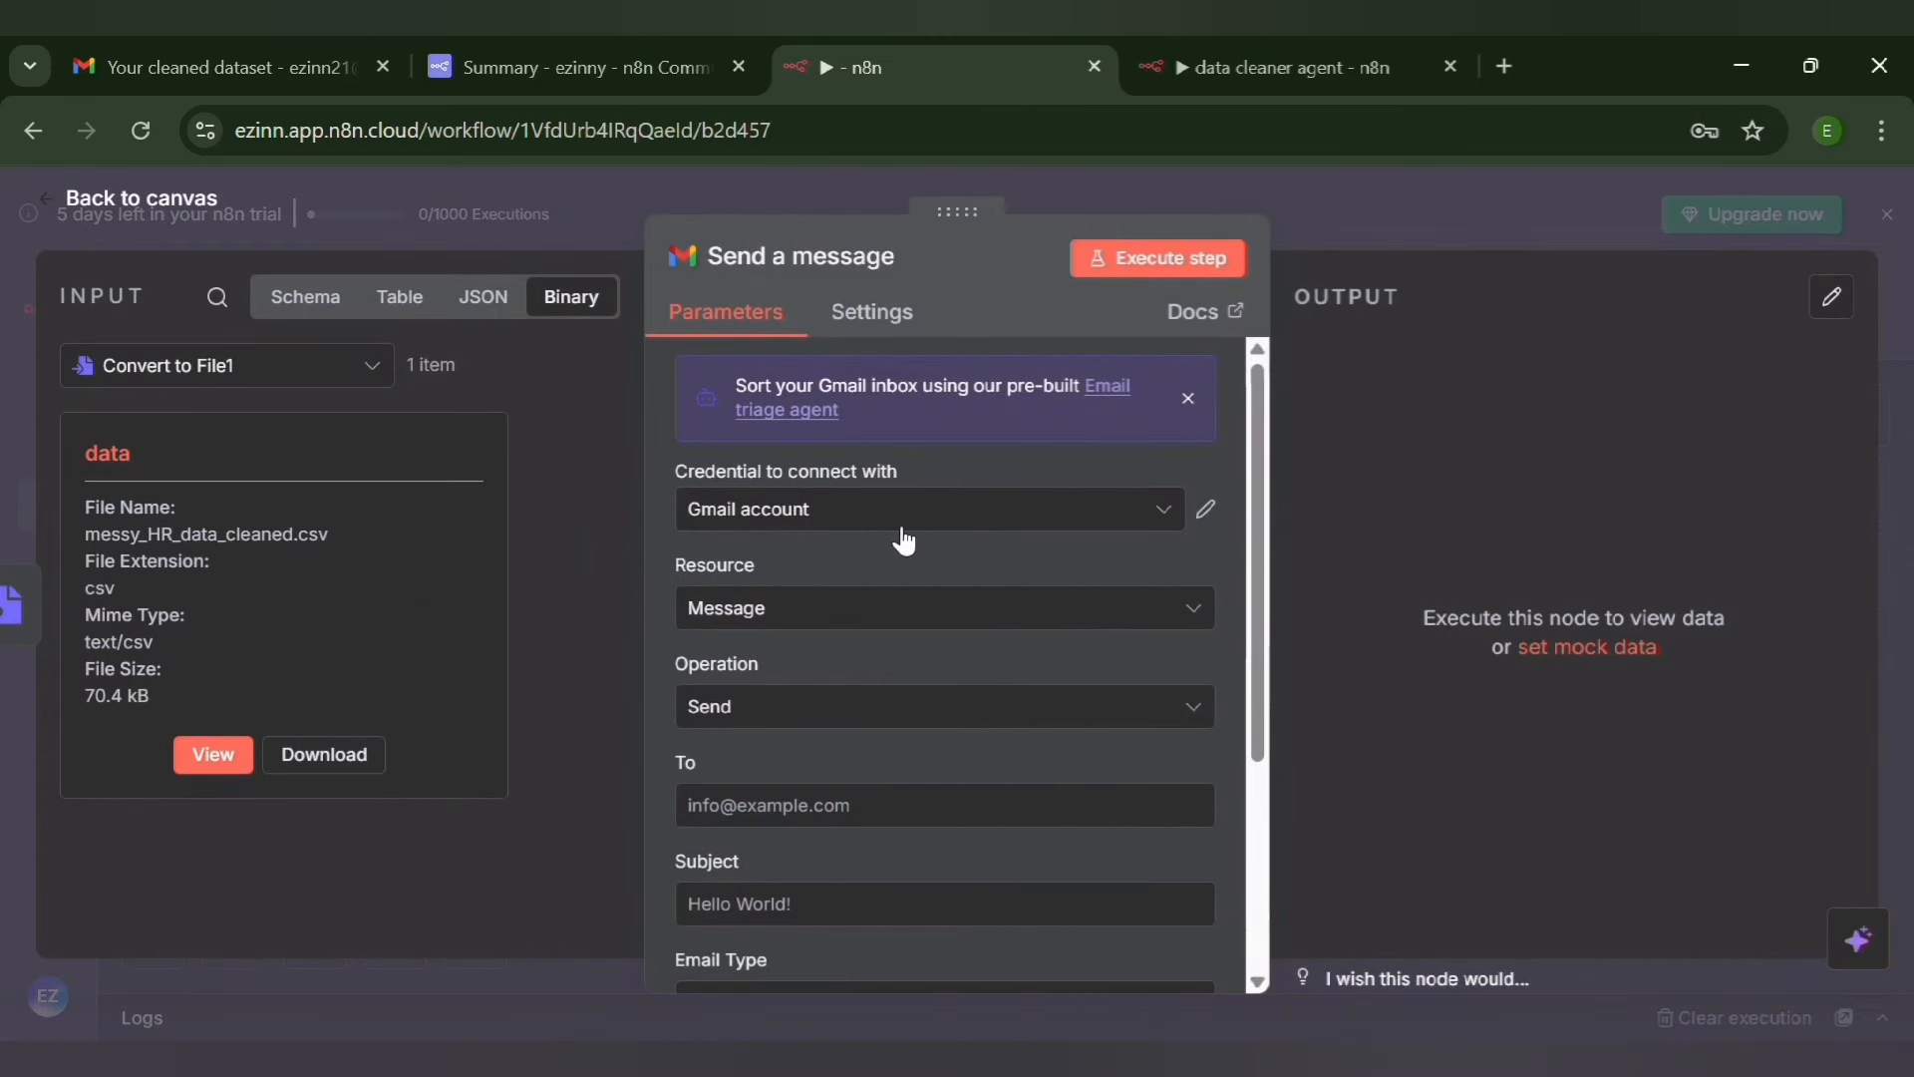
click(1209, 513)
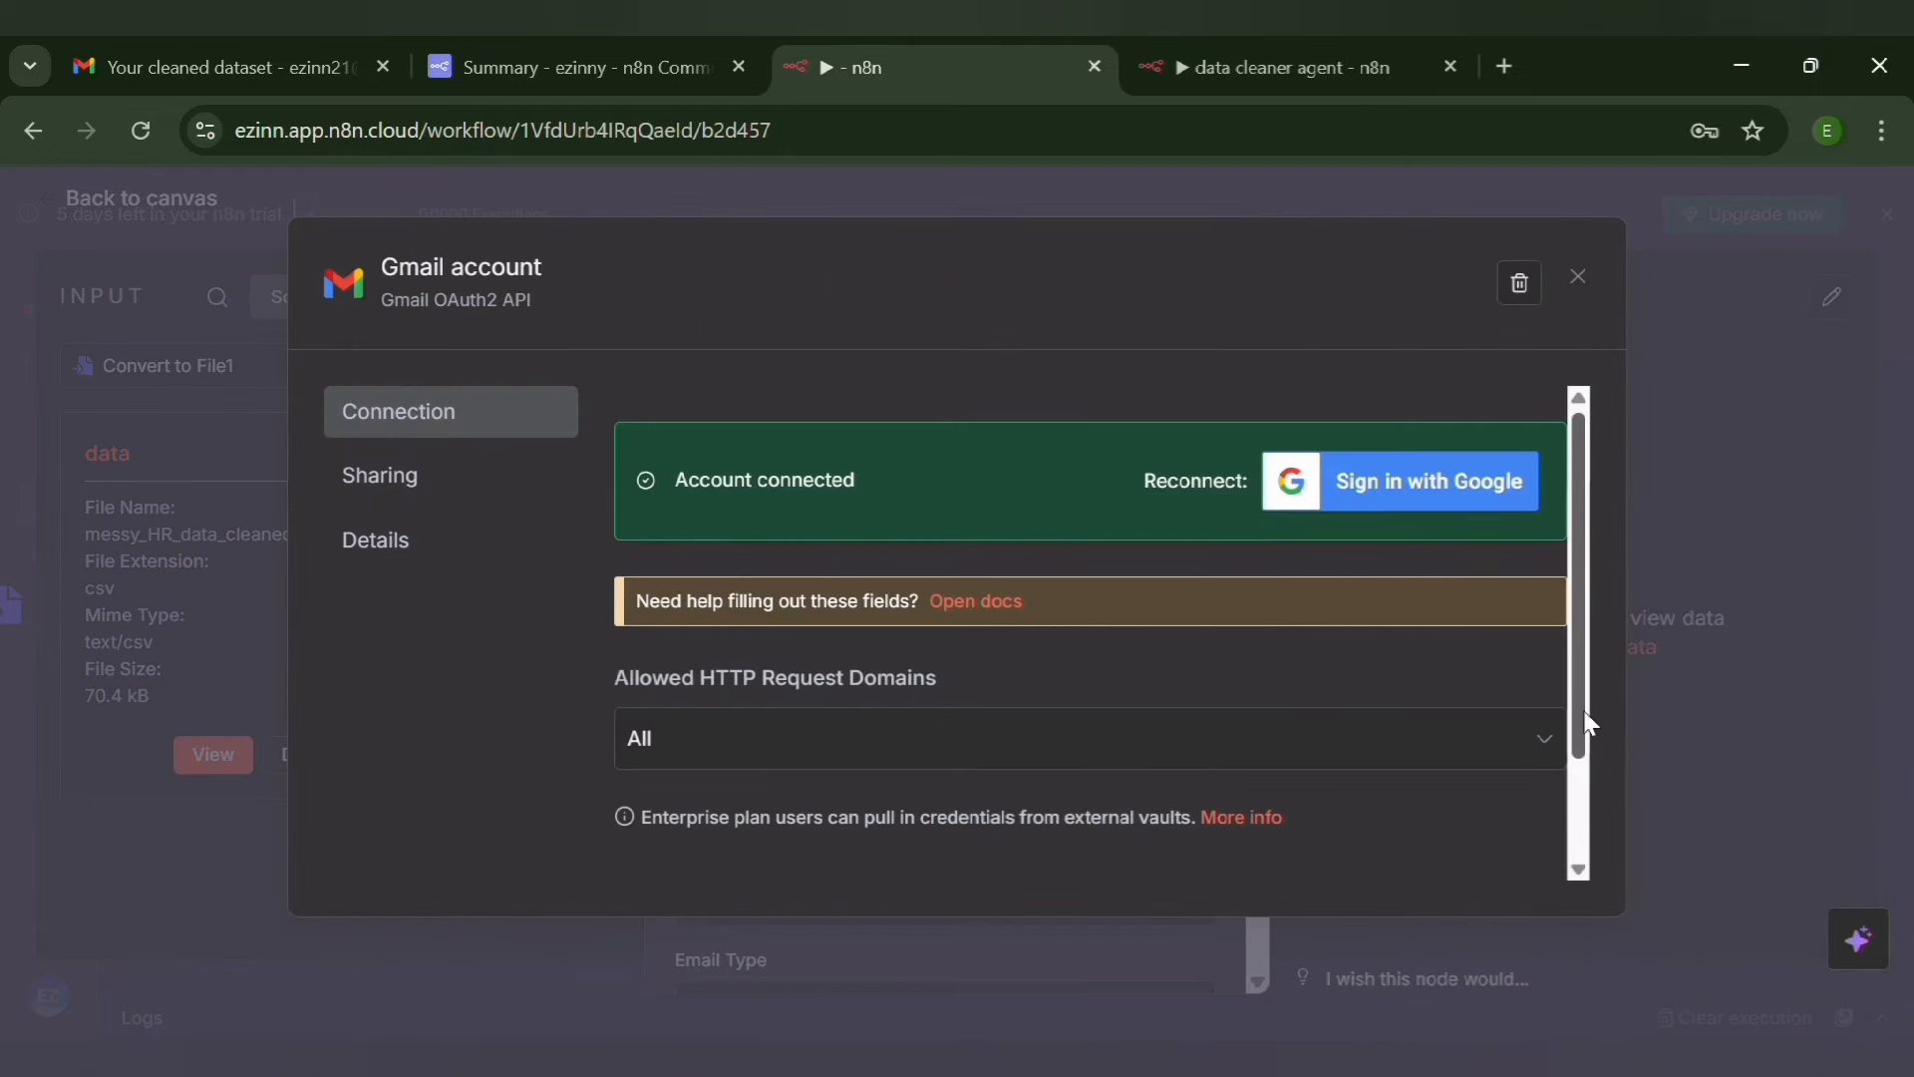
drag(1587, 723, 1570, 635)
click(1579, 279)
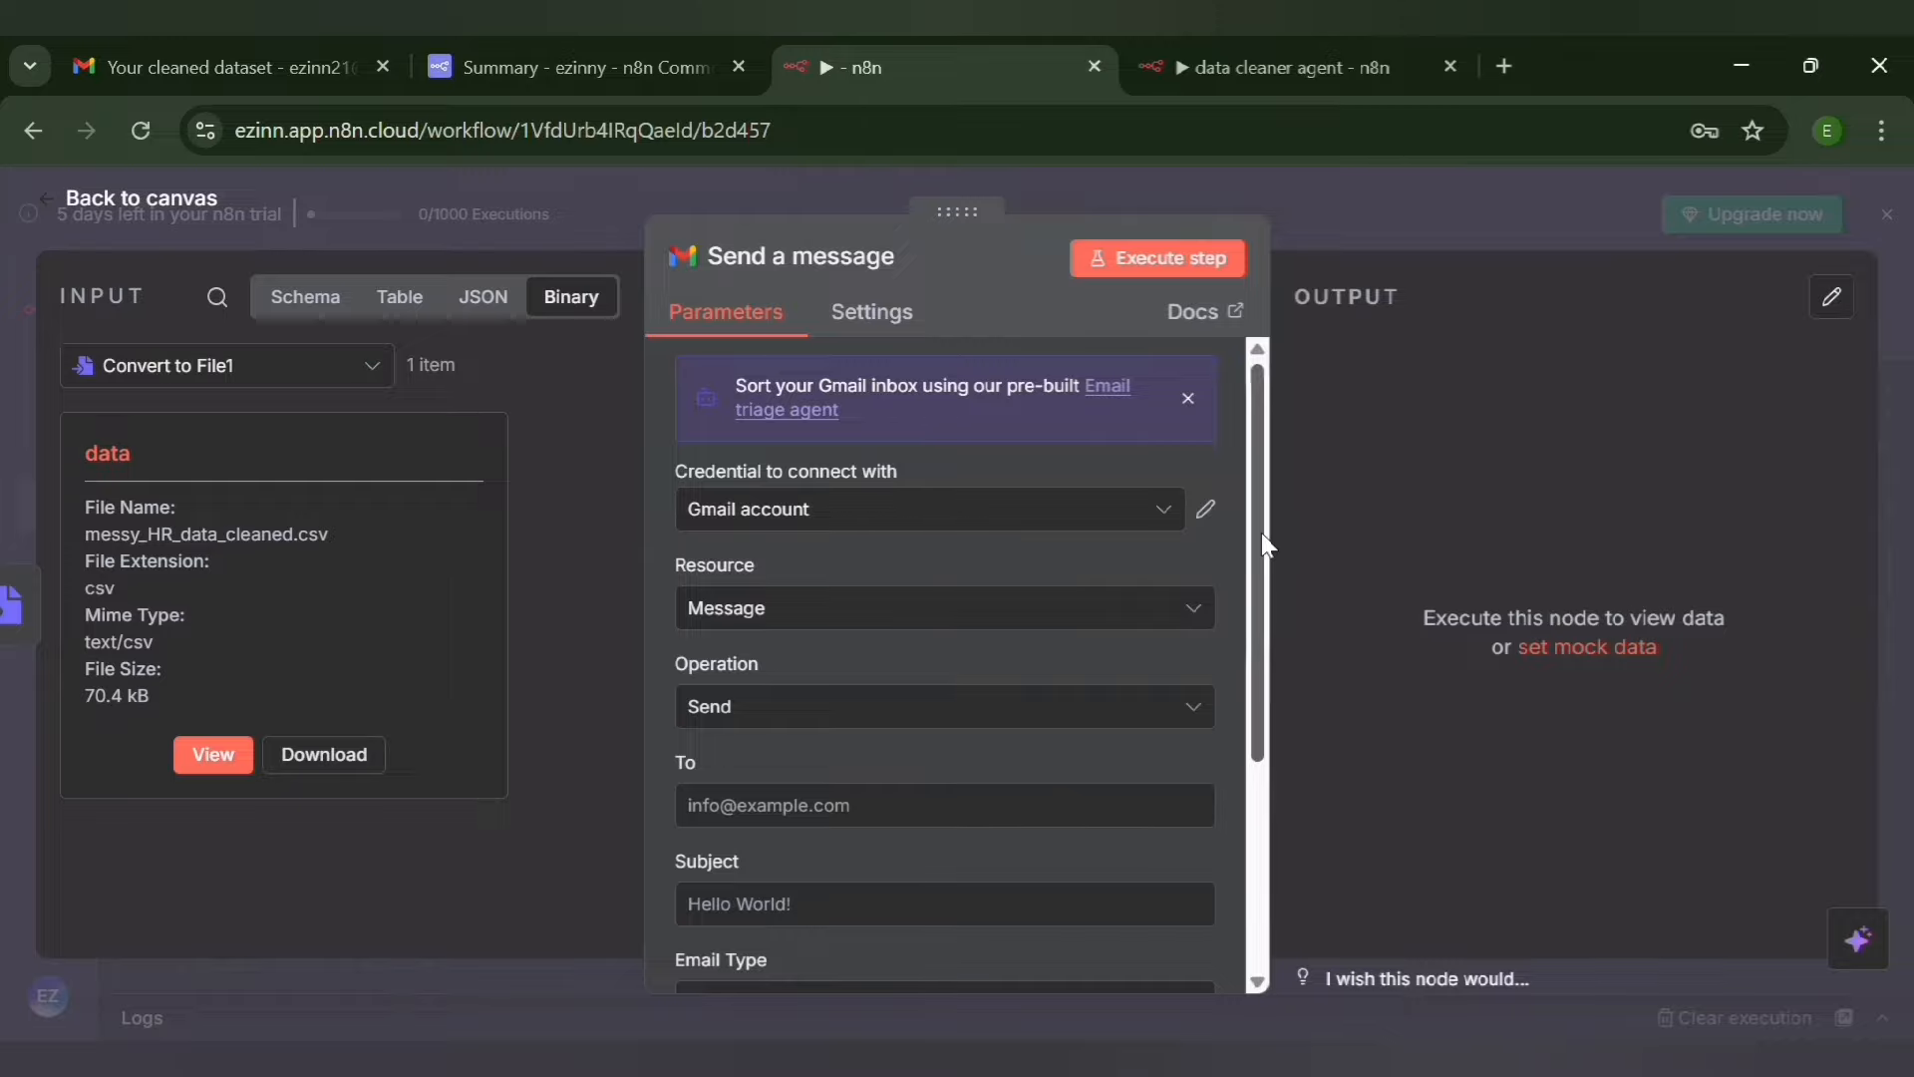
Set the message's To field to the email value from Edit Fields, {{ $('Edit Fields').item.json.email }}
drag(1255, 542, 1254, 682)
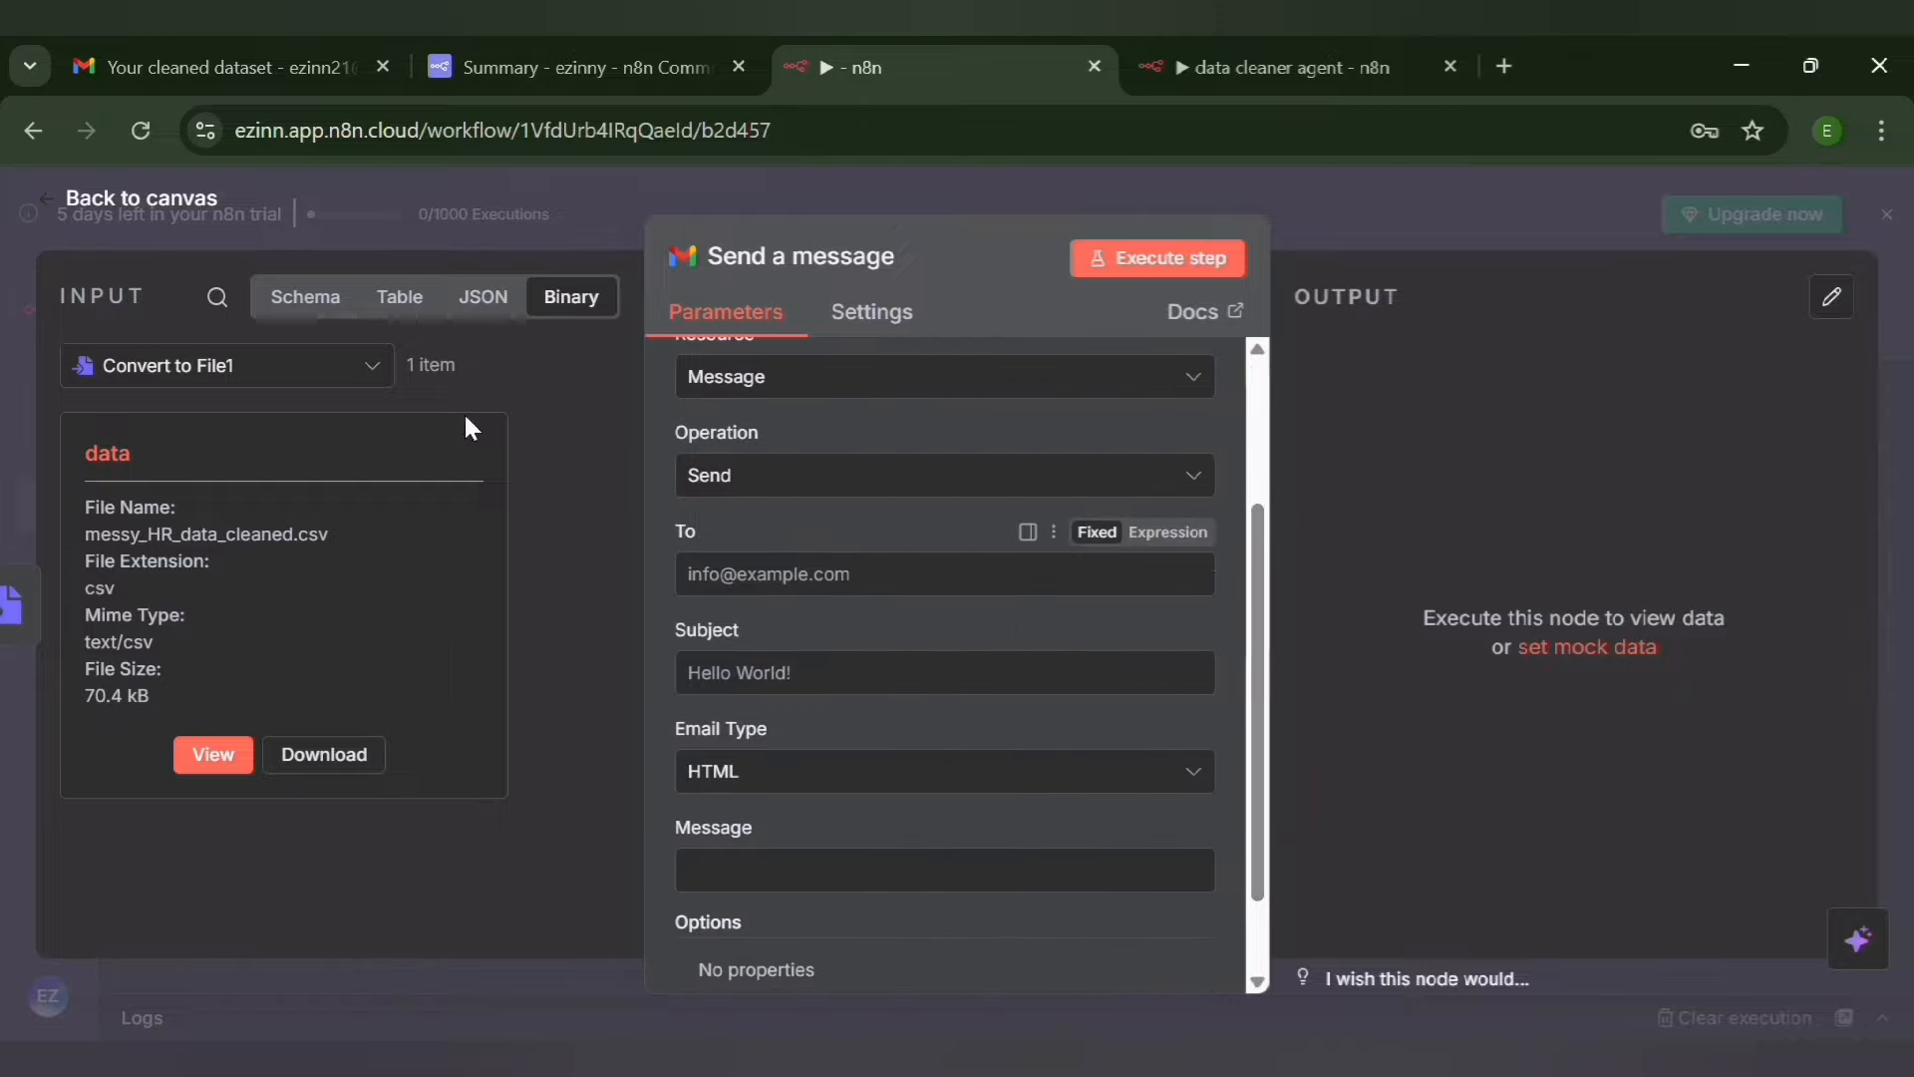
click(339, 310)
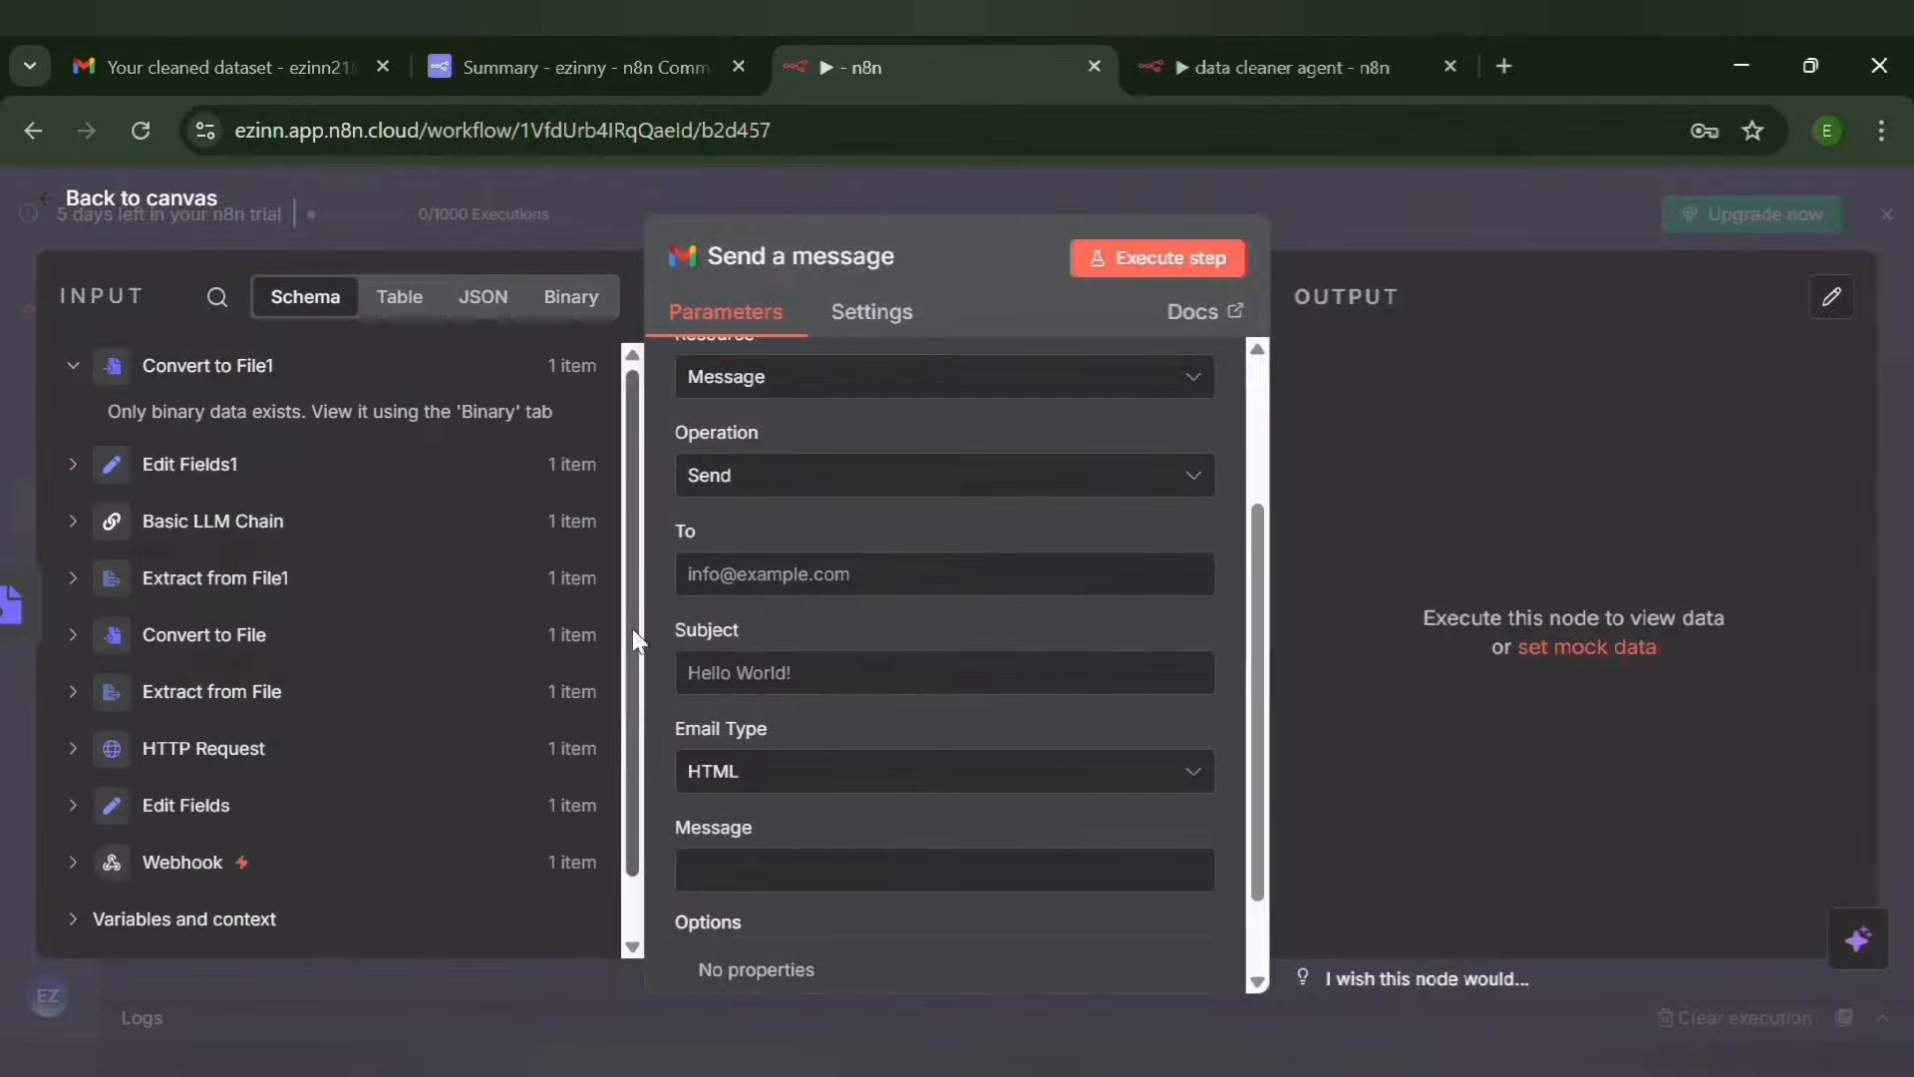
scroll(634, 677, down, 2)
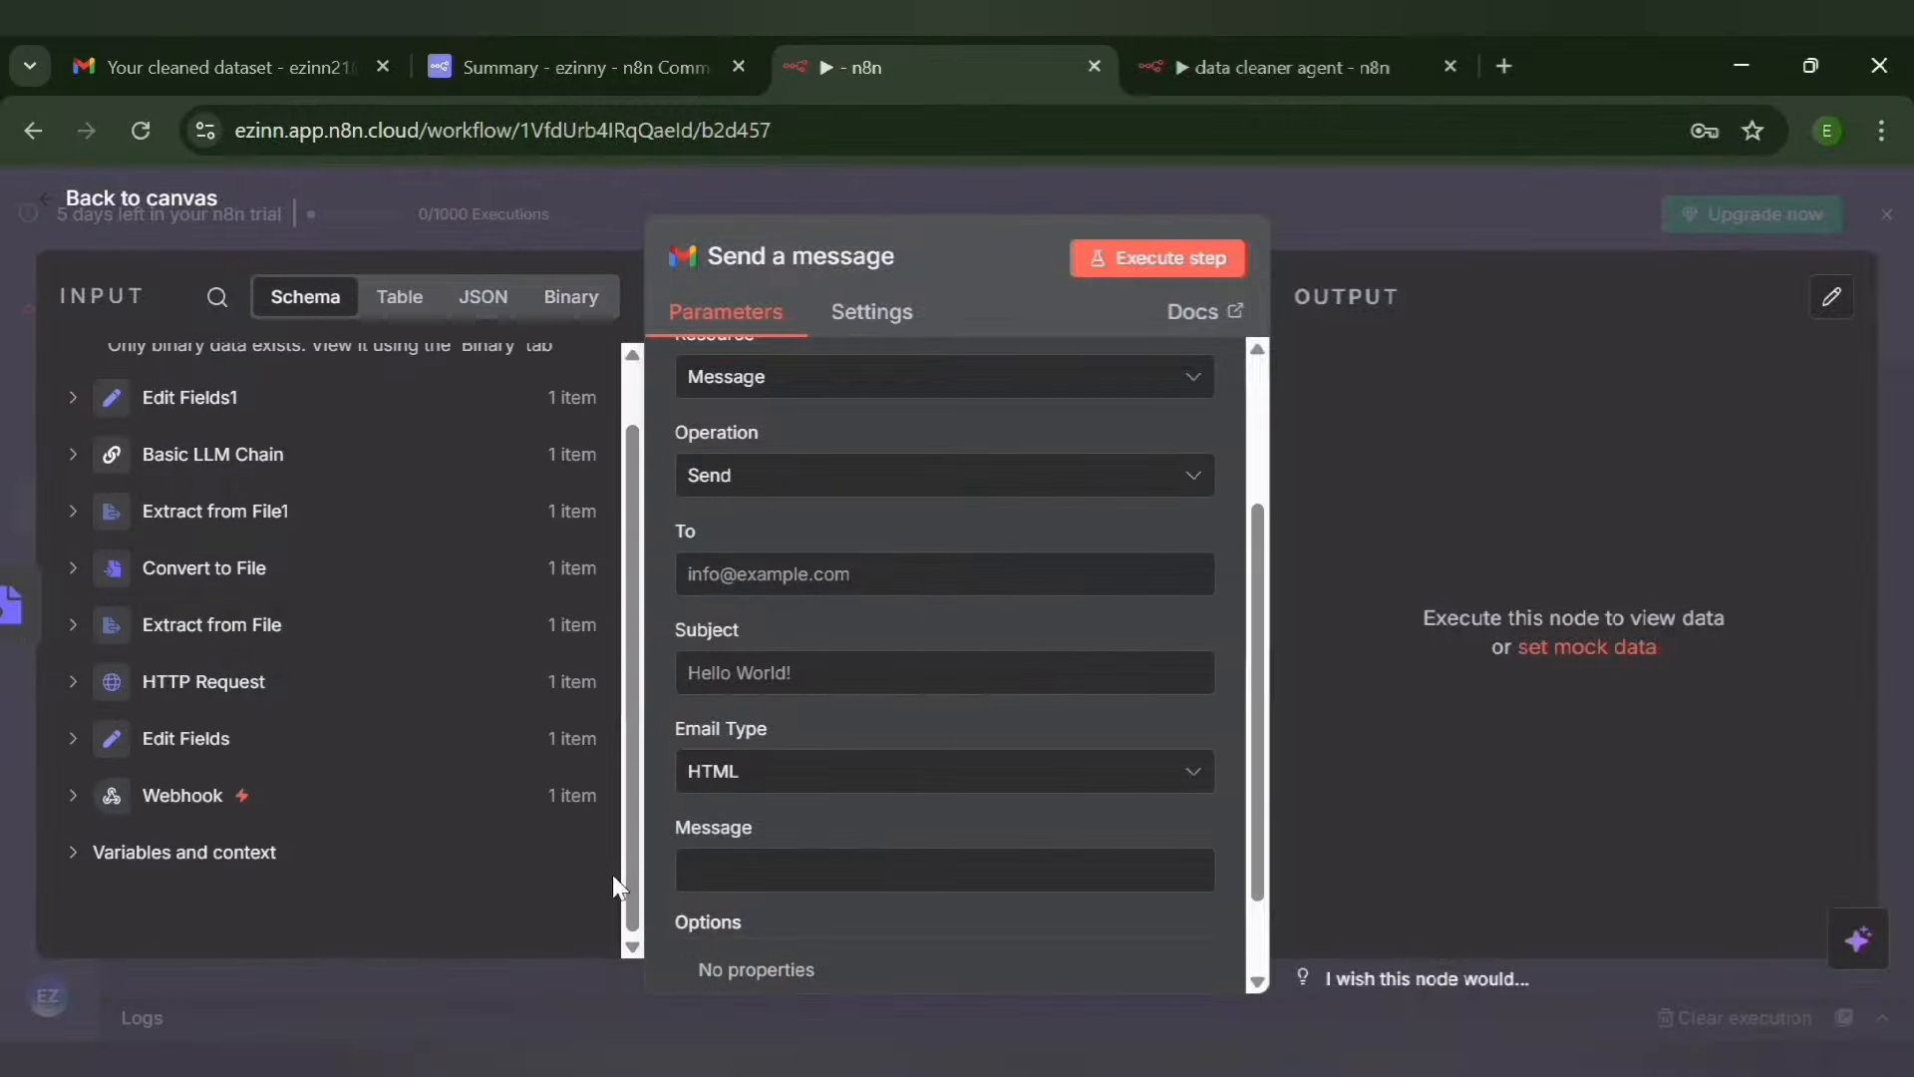
click(81, 742)
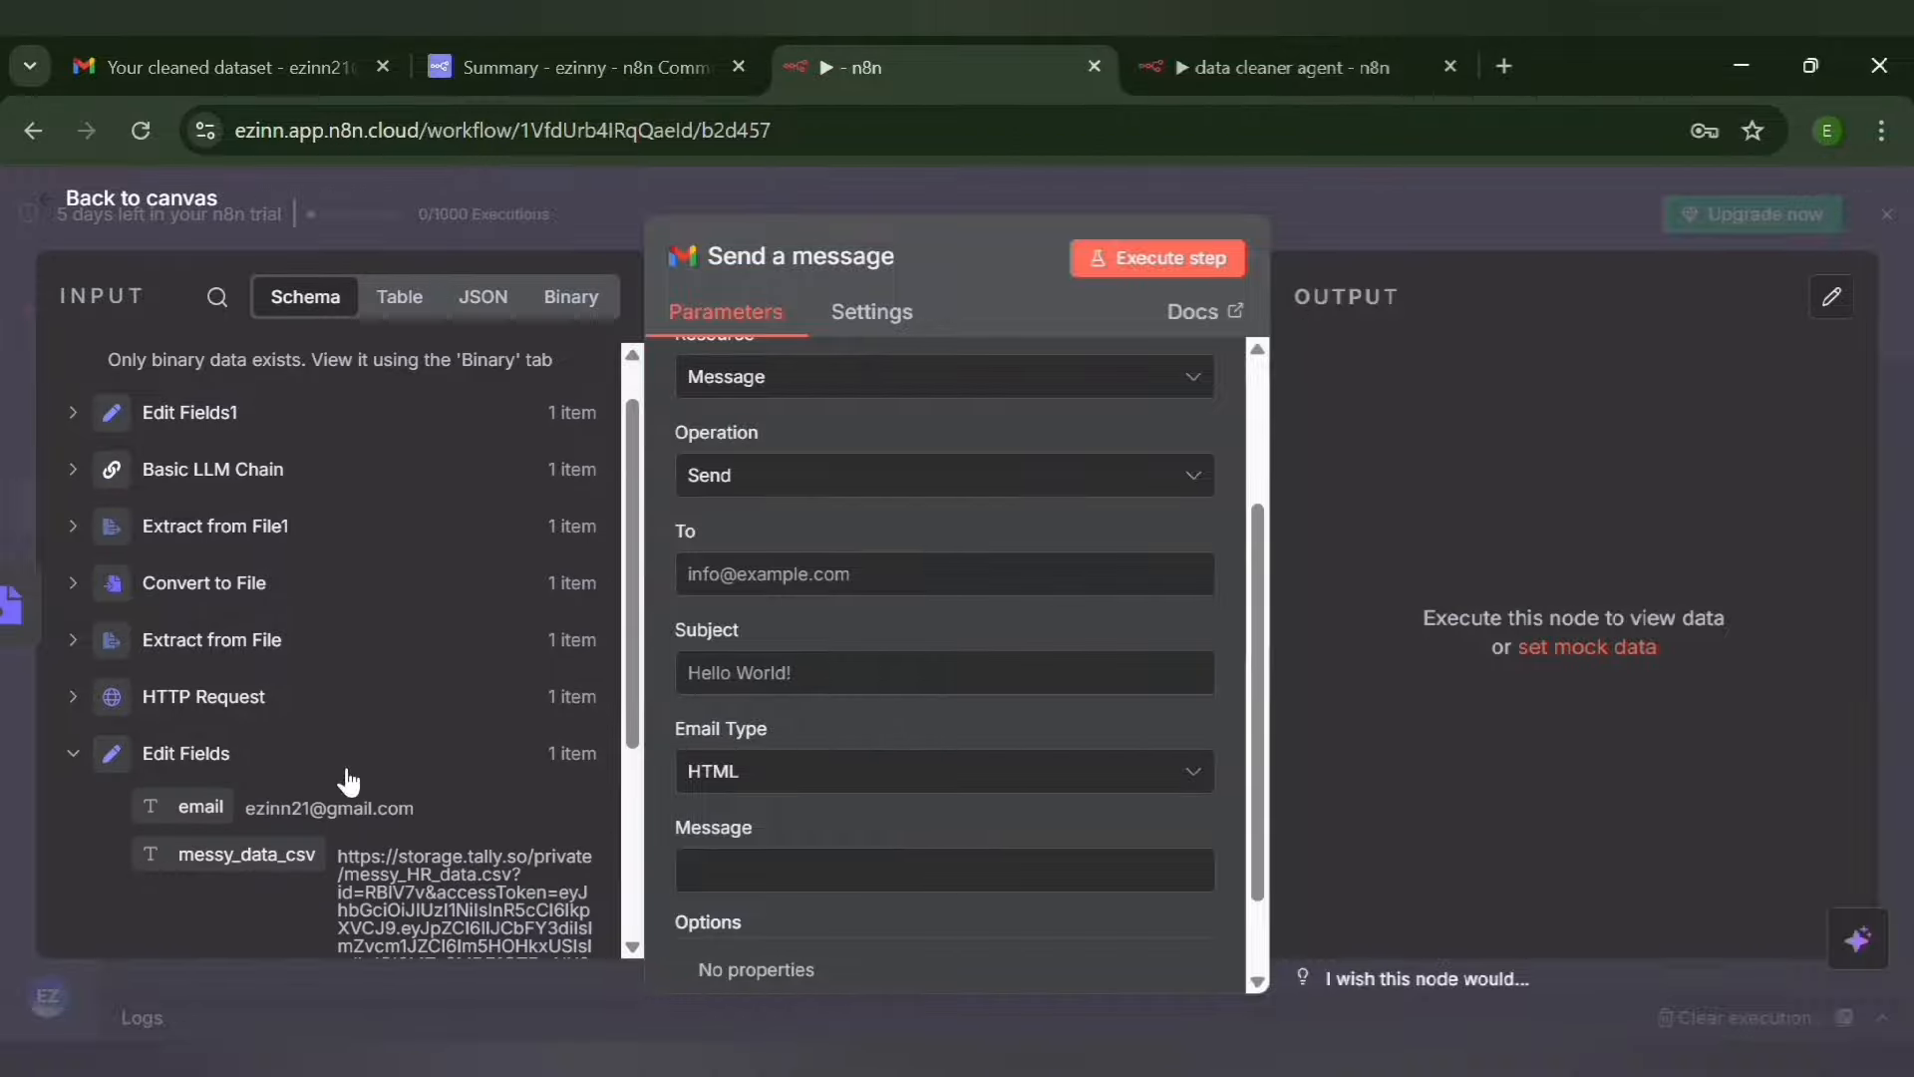
drag(213, 826, 738, 578)
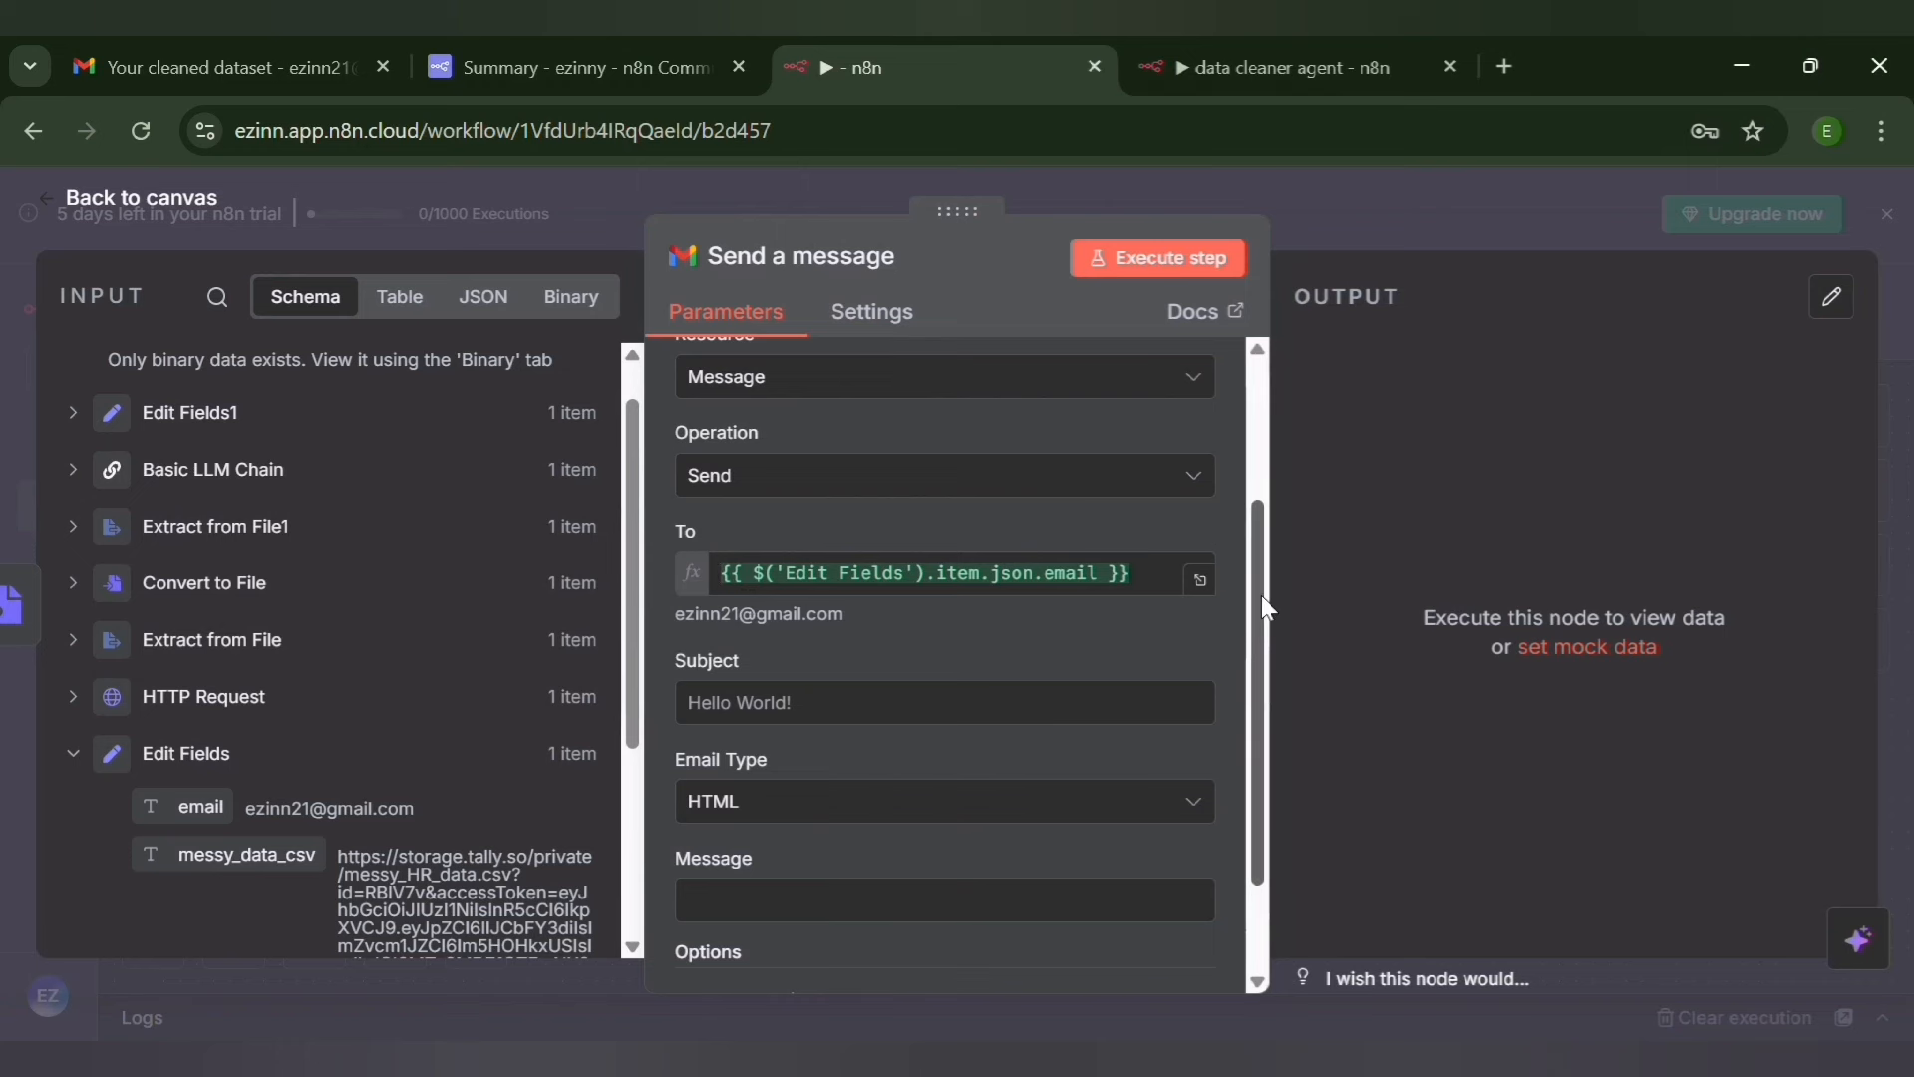
Set the email subject to "Receive your cleaned dataset"
drag(1260, 596, 1286, 686)
click(731, 584)
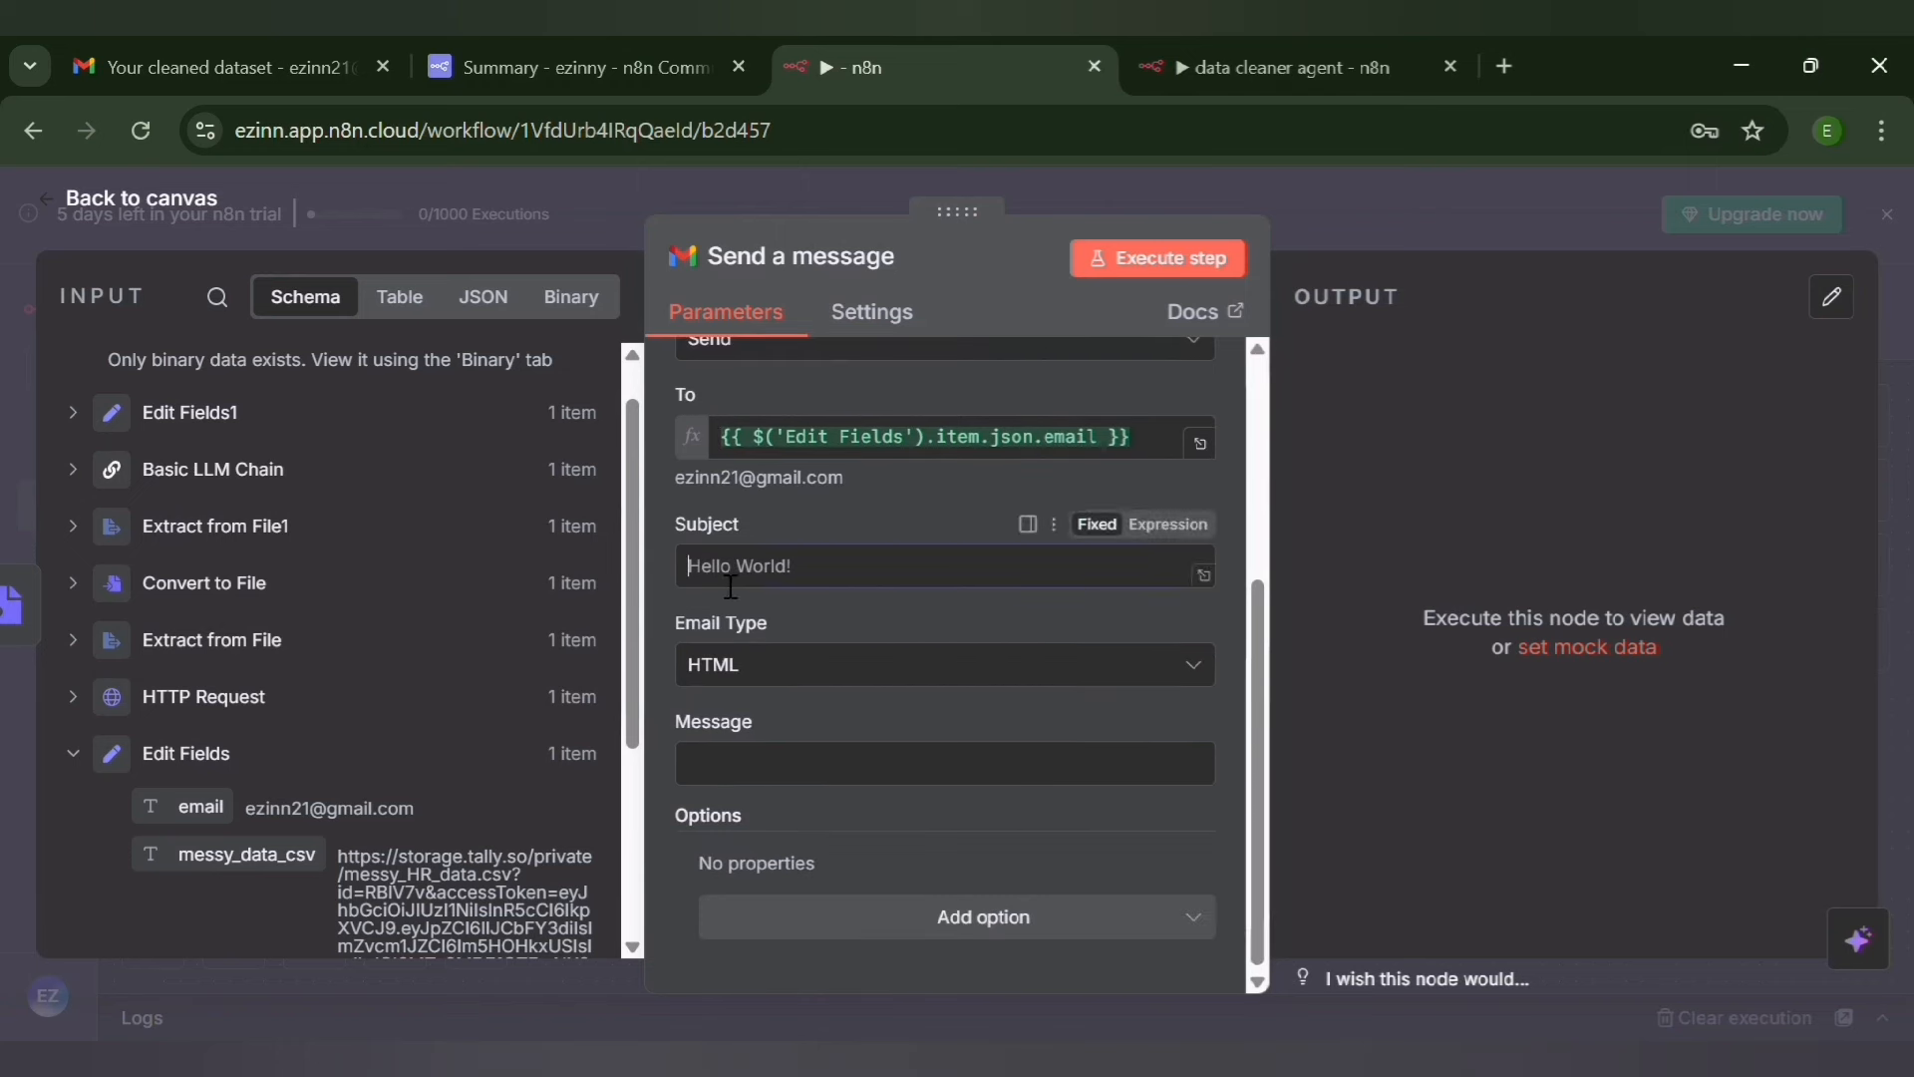
text(Receive your cleaned da)
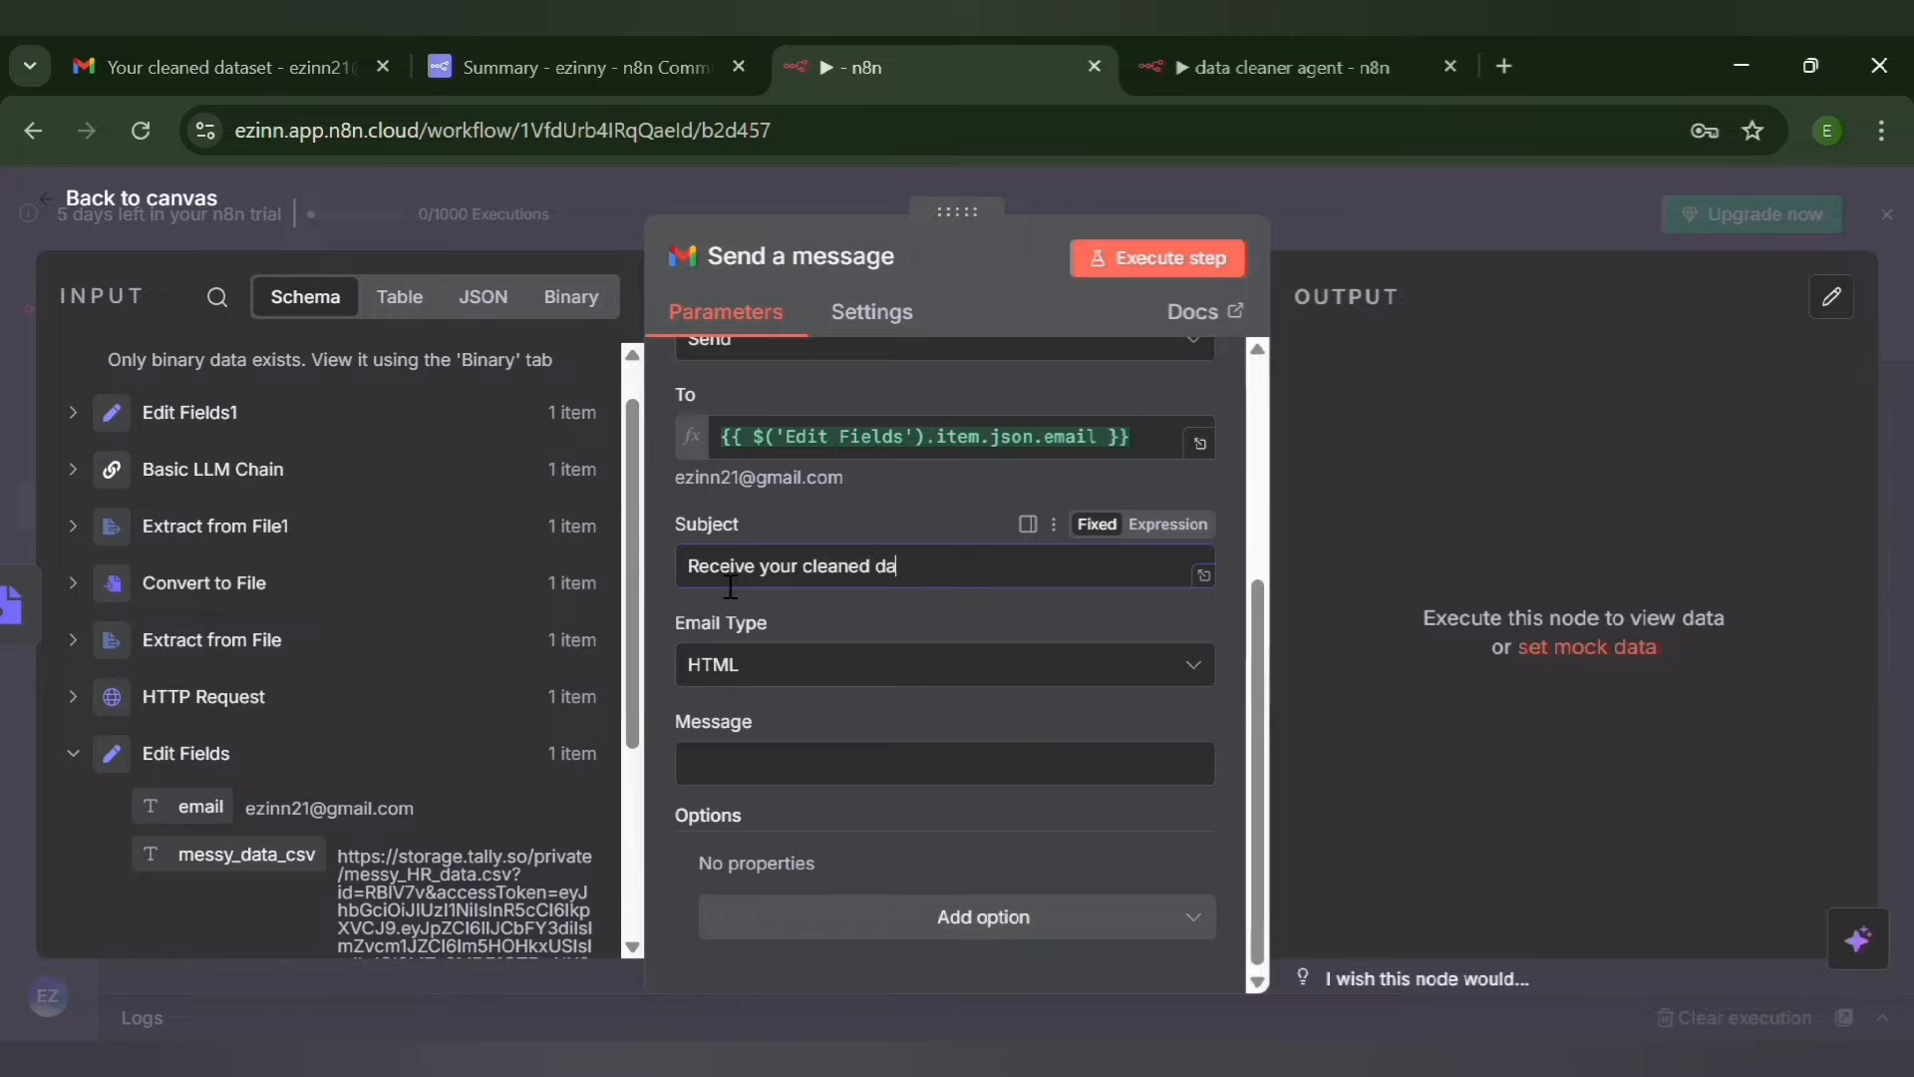
text(taset)
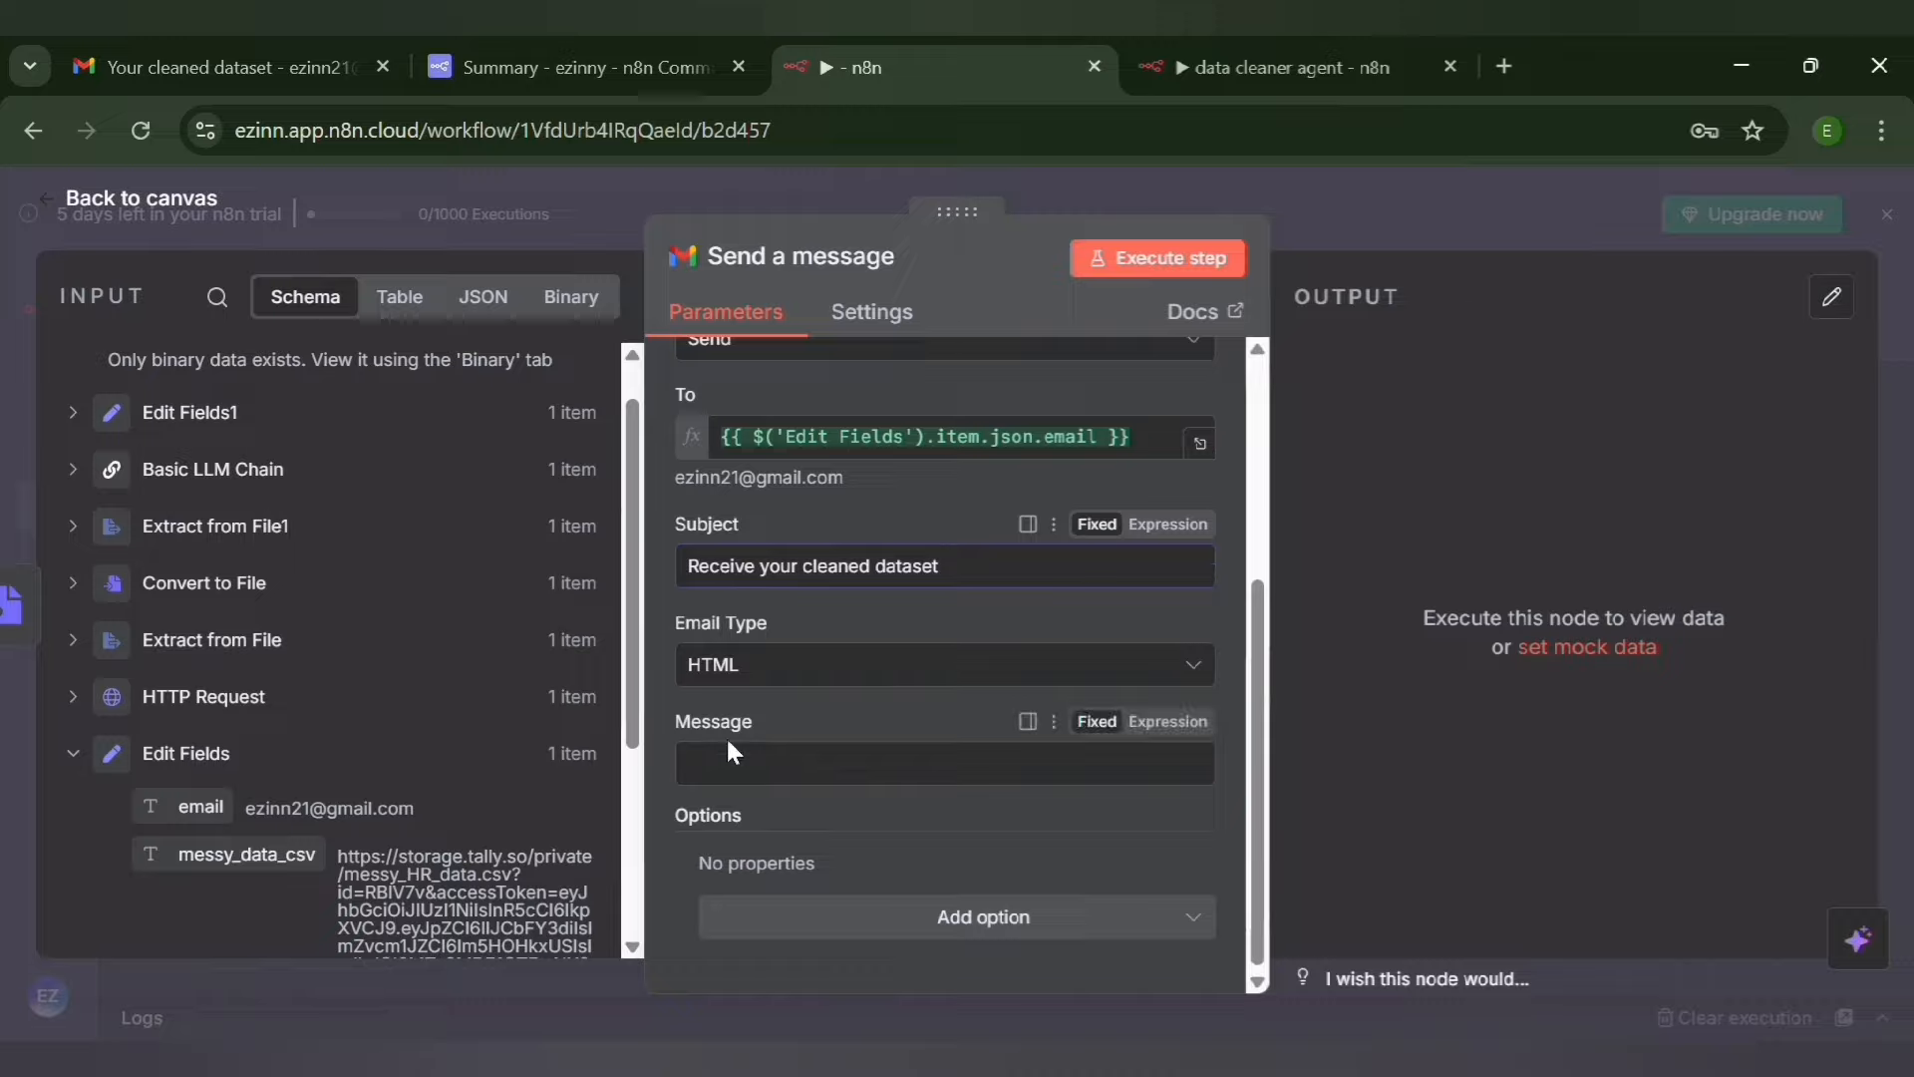
Paste the HTML message body "<p>Hello,</p> <p>Find attached in this email your cleaned dataset.</p>" with a kind-regards sign-off and sender's name, as an expression
click(721, 766)
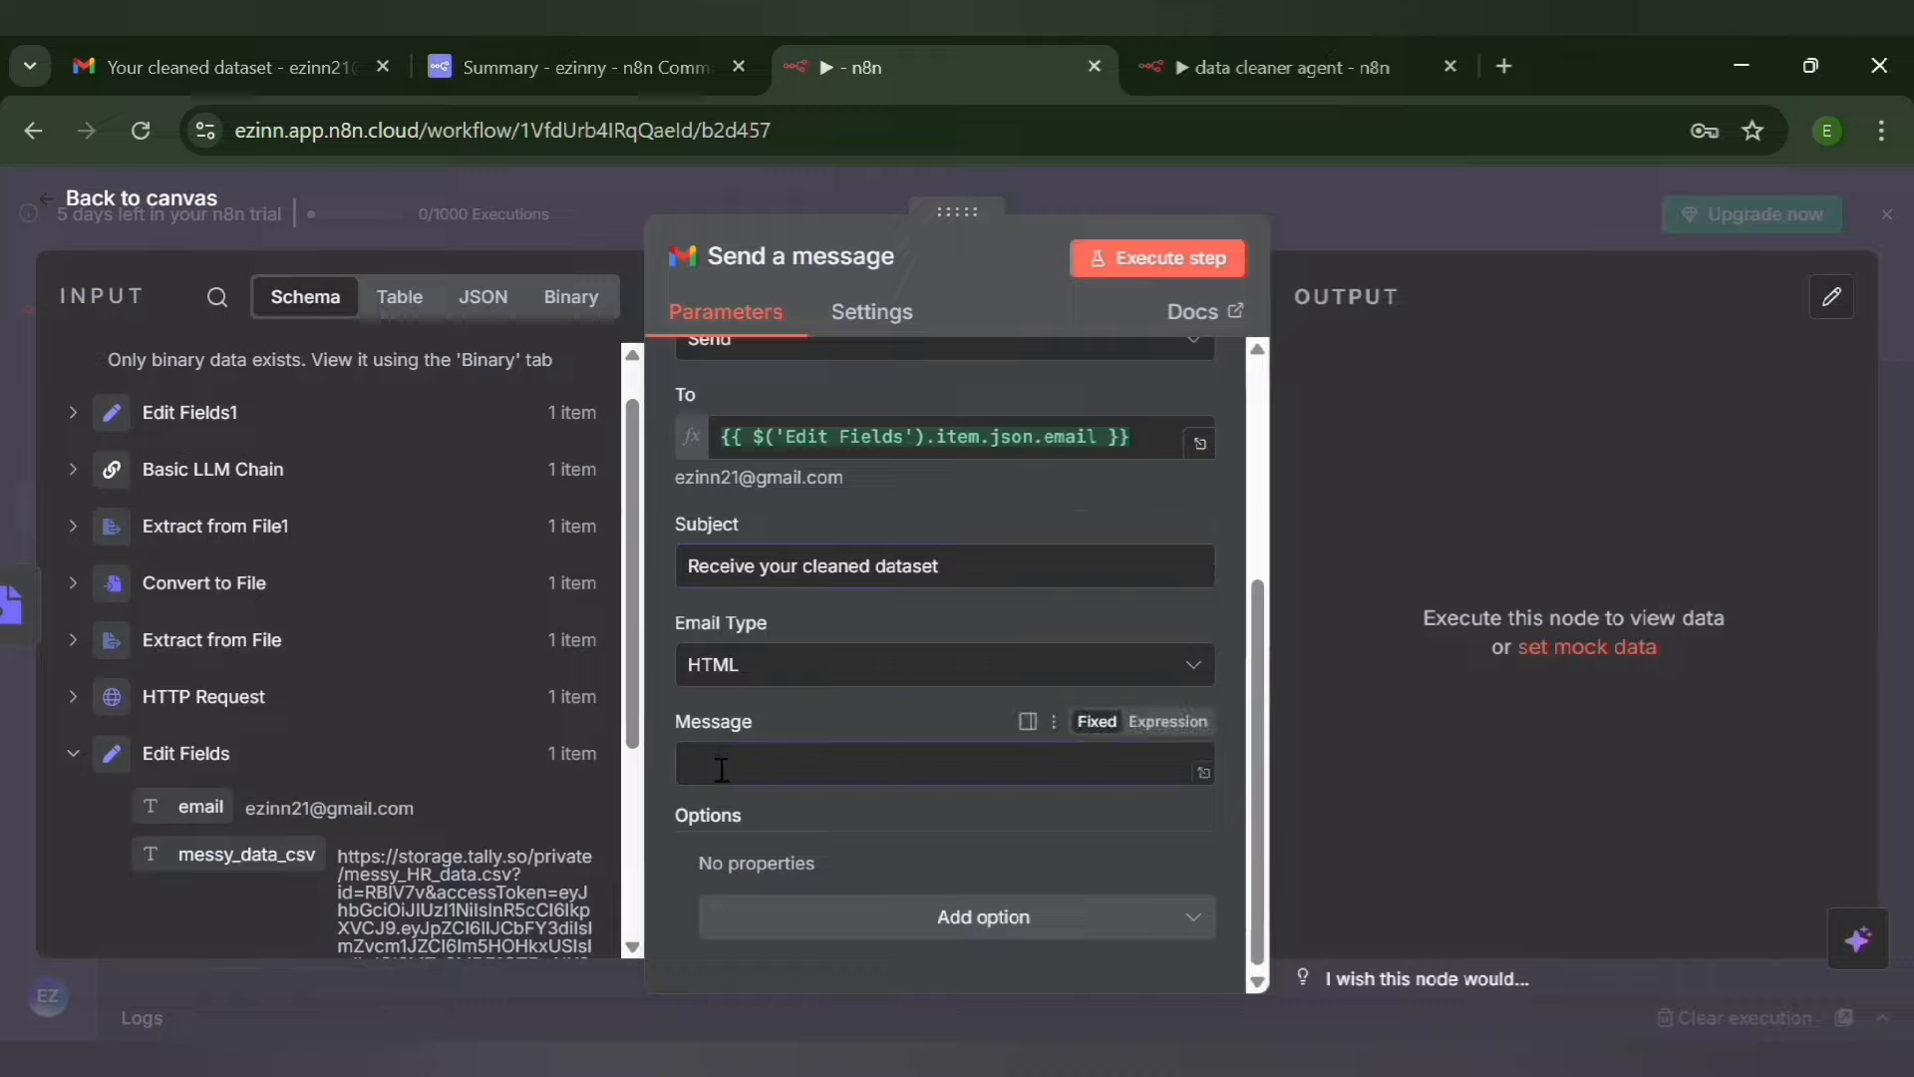
key(ctrl+v)
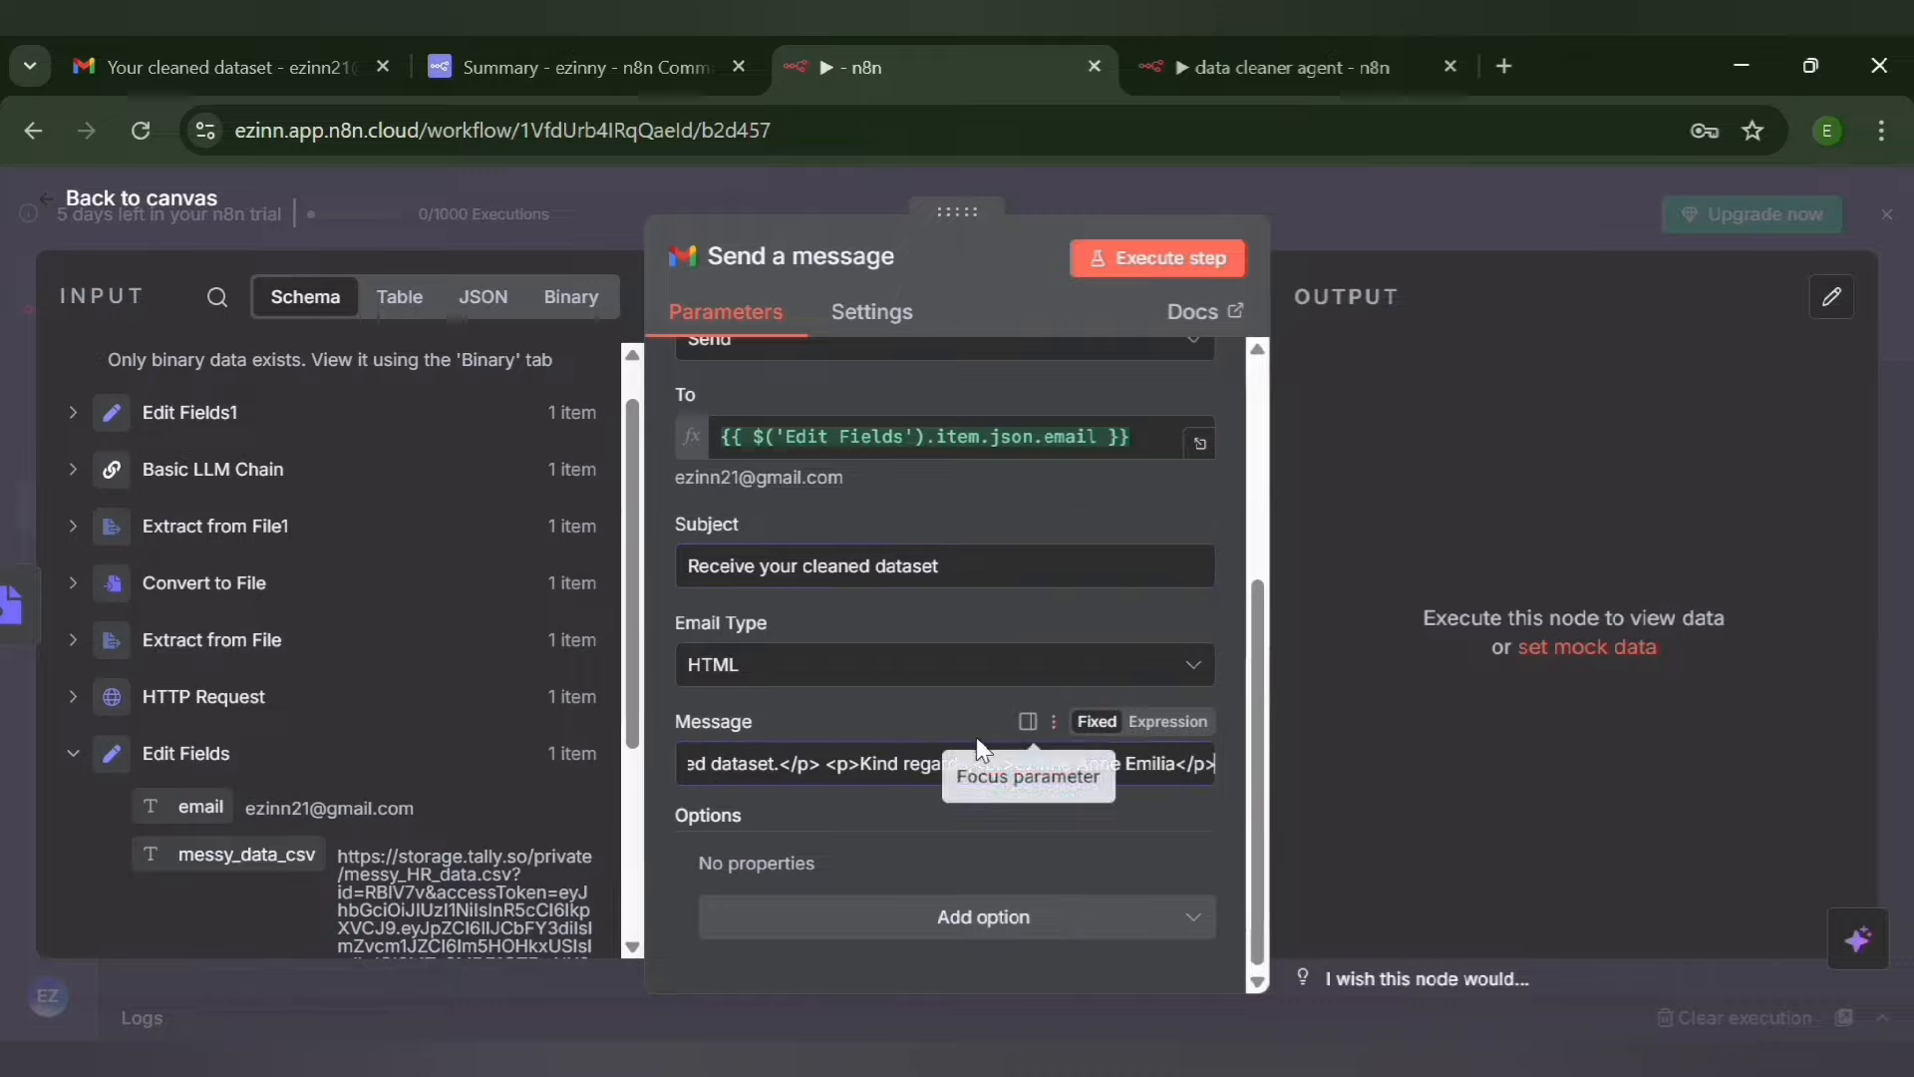
click(1182, 725)
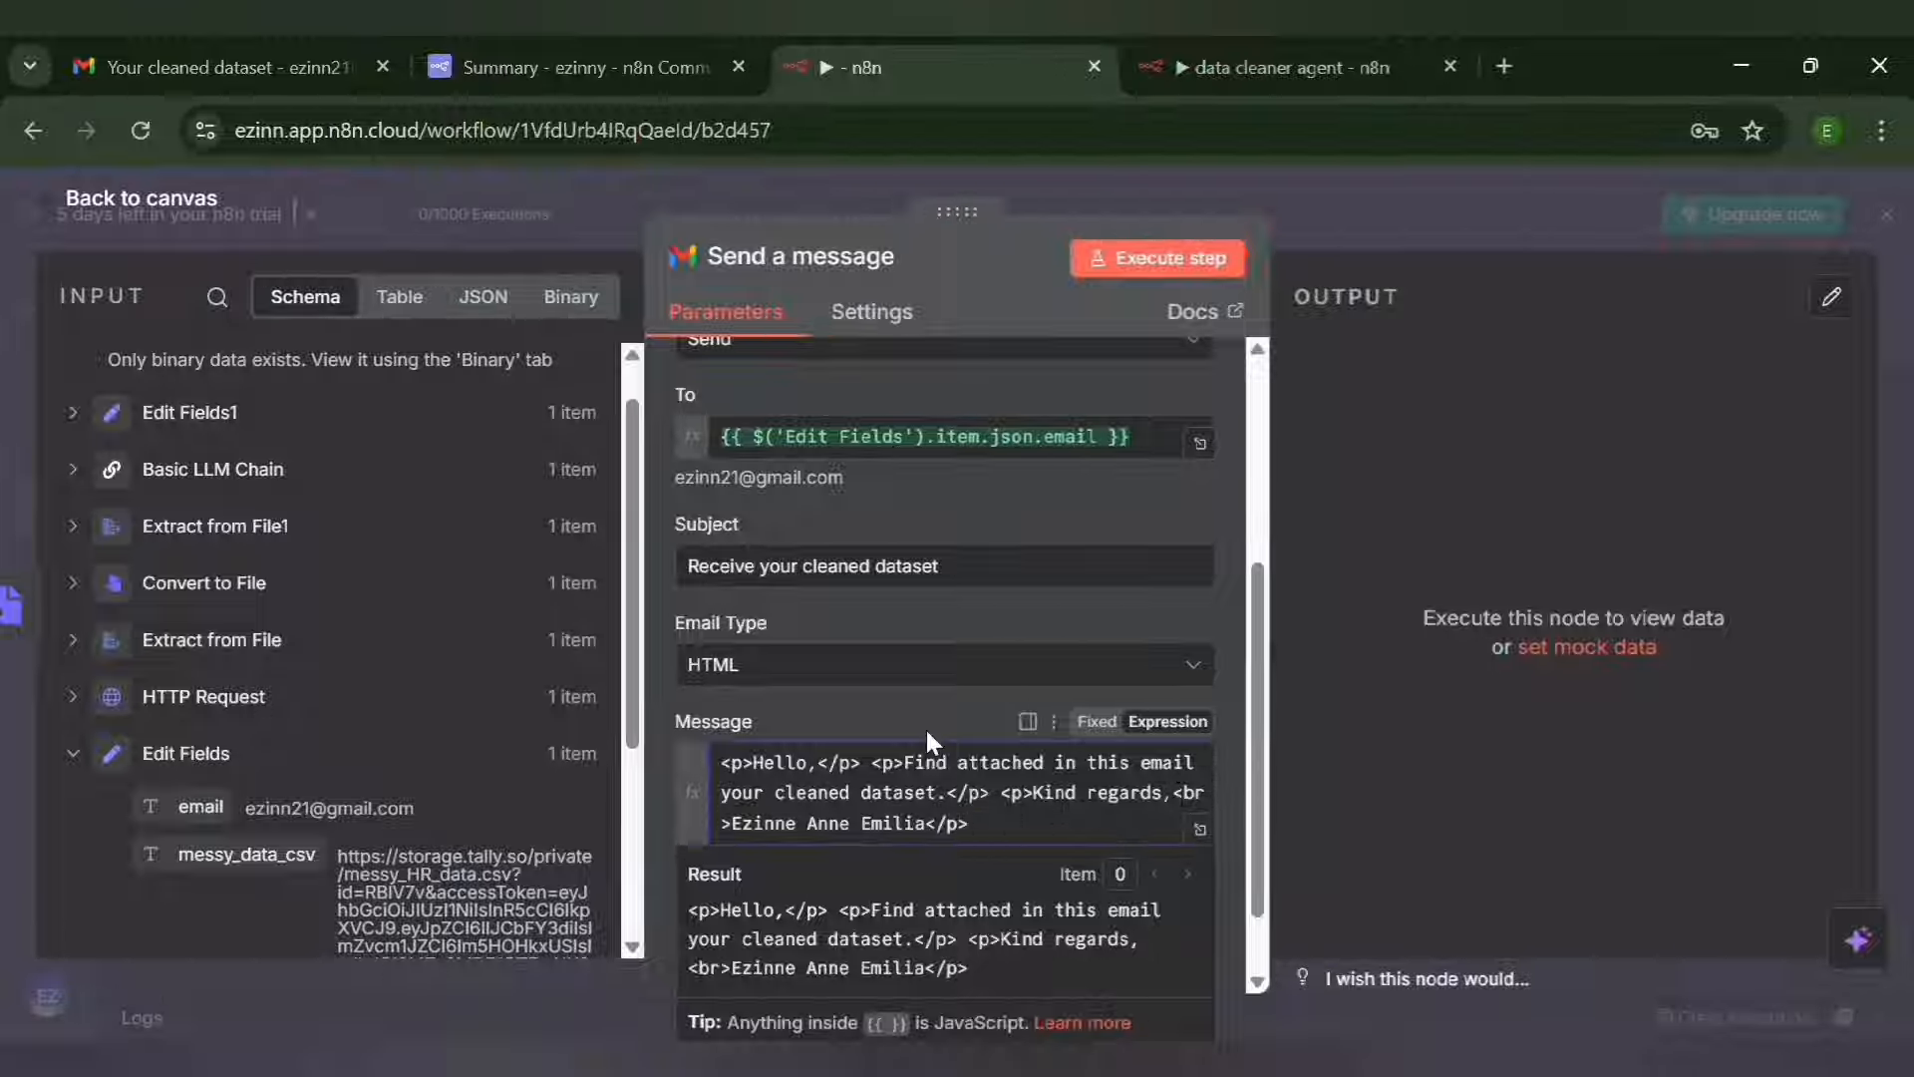
click(1228, 766)
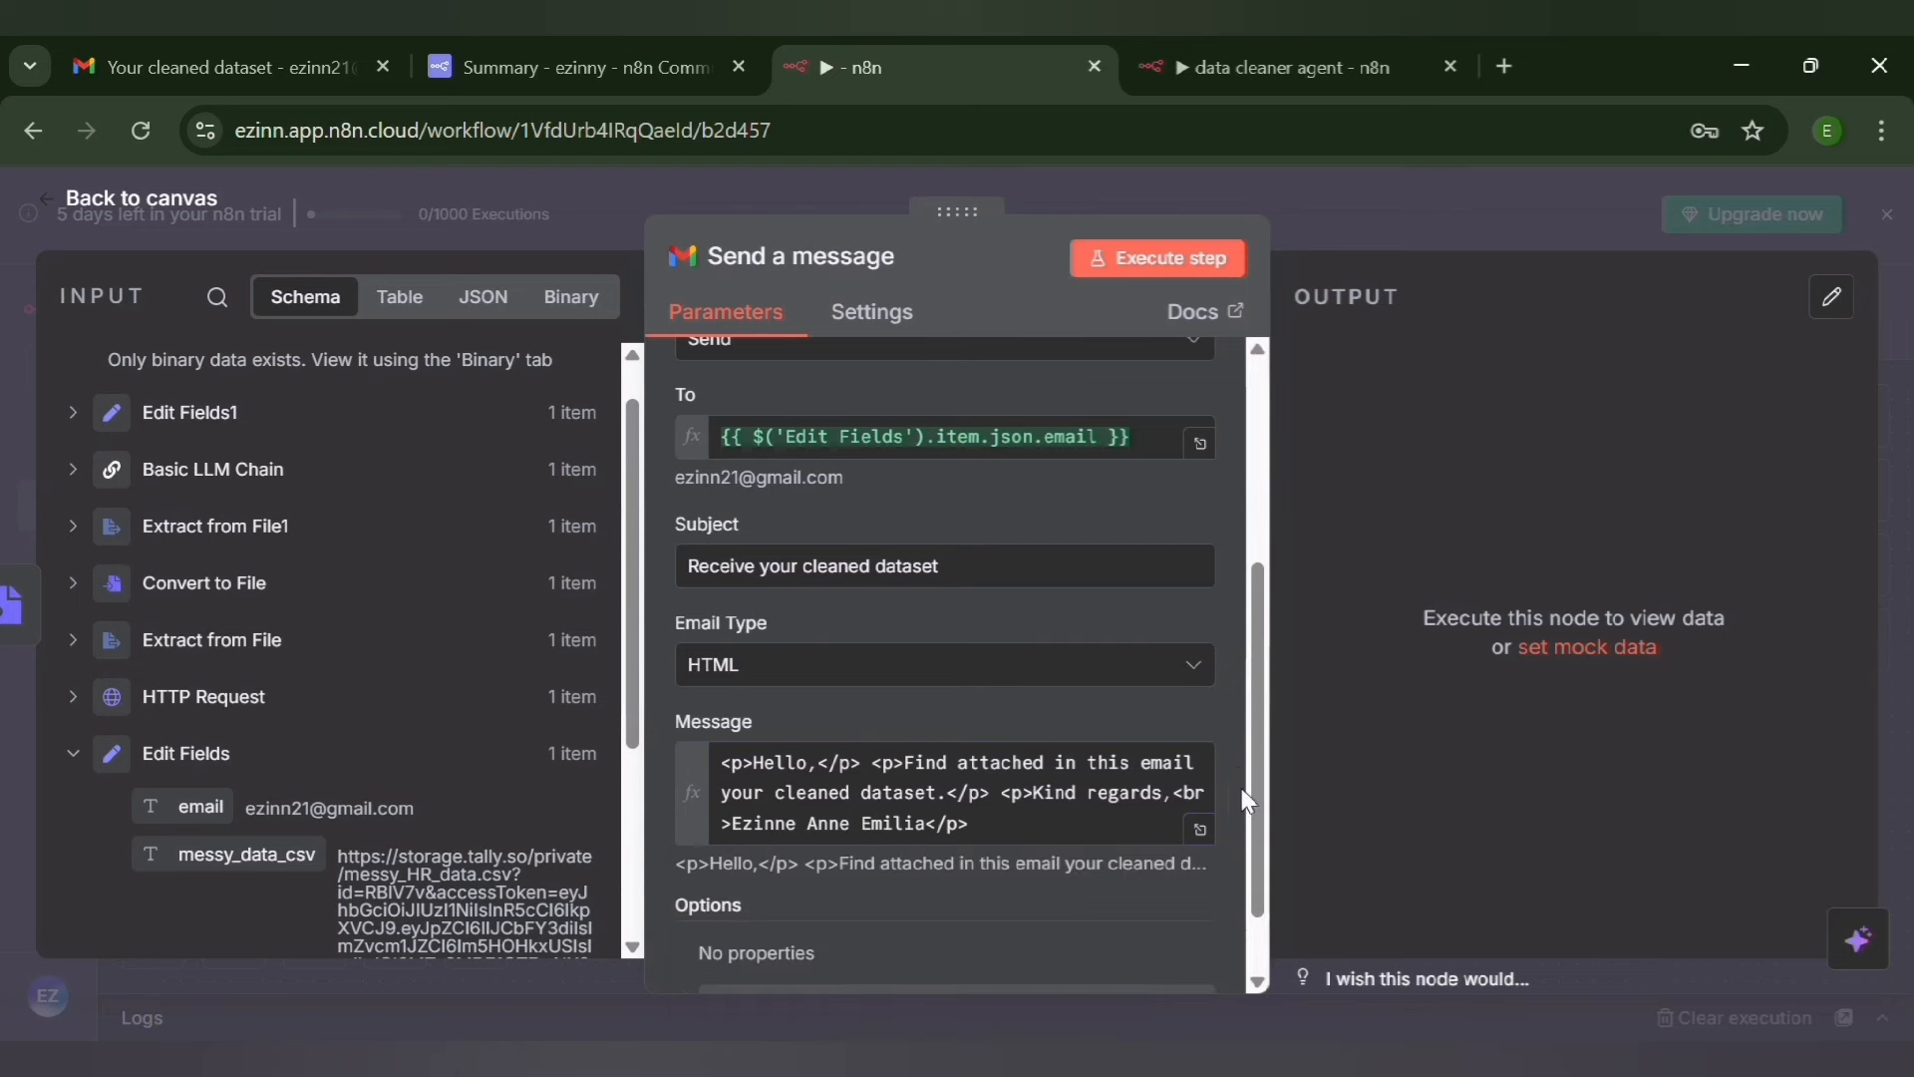
Add the Append n8n Attribution option to the Gmail message and turn it off
drag(1260, 811, 1272, 933)
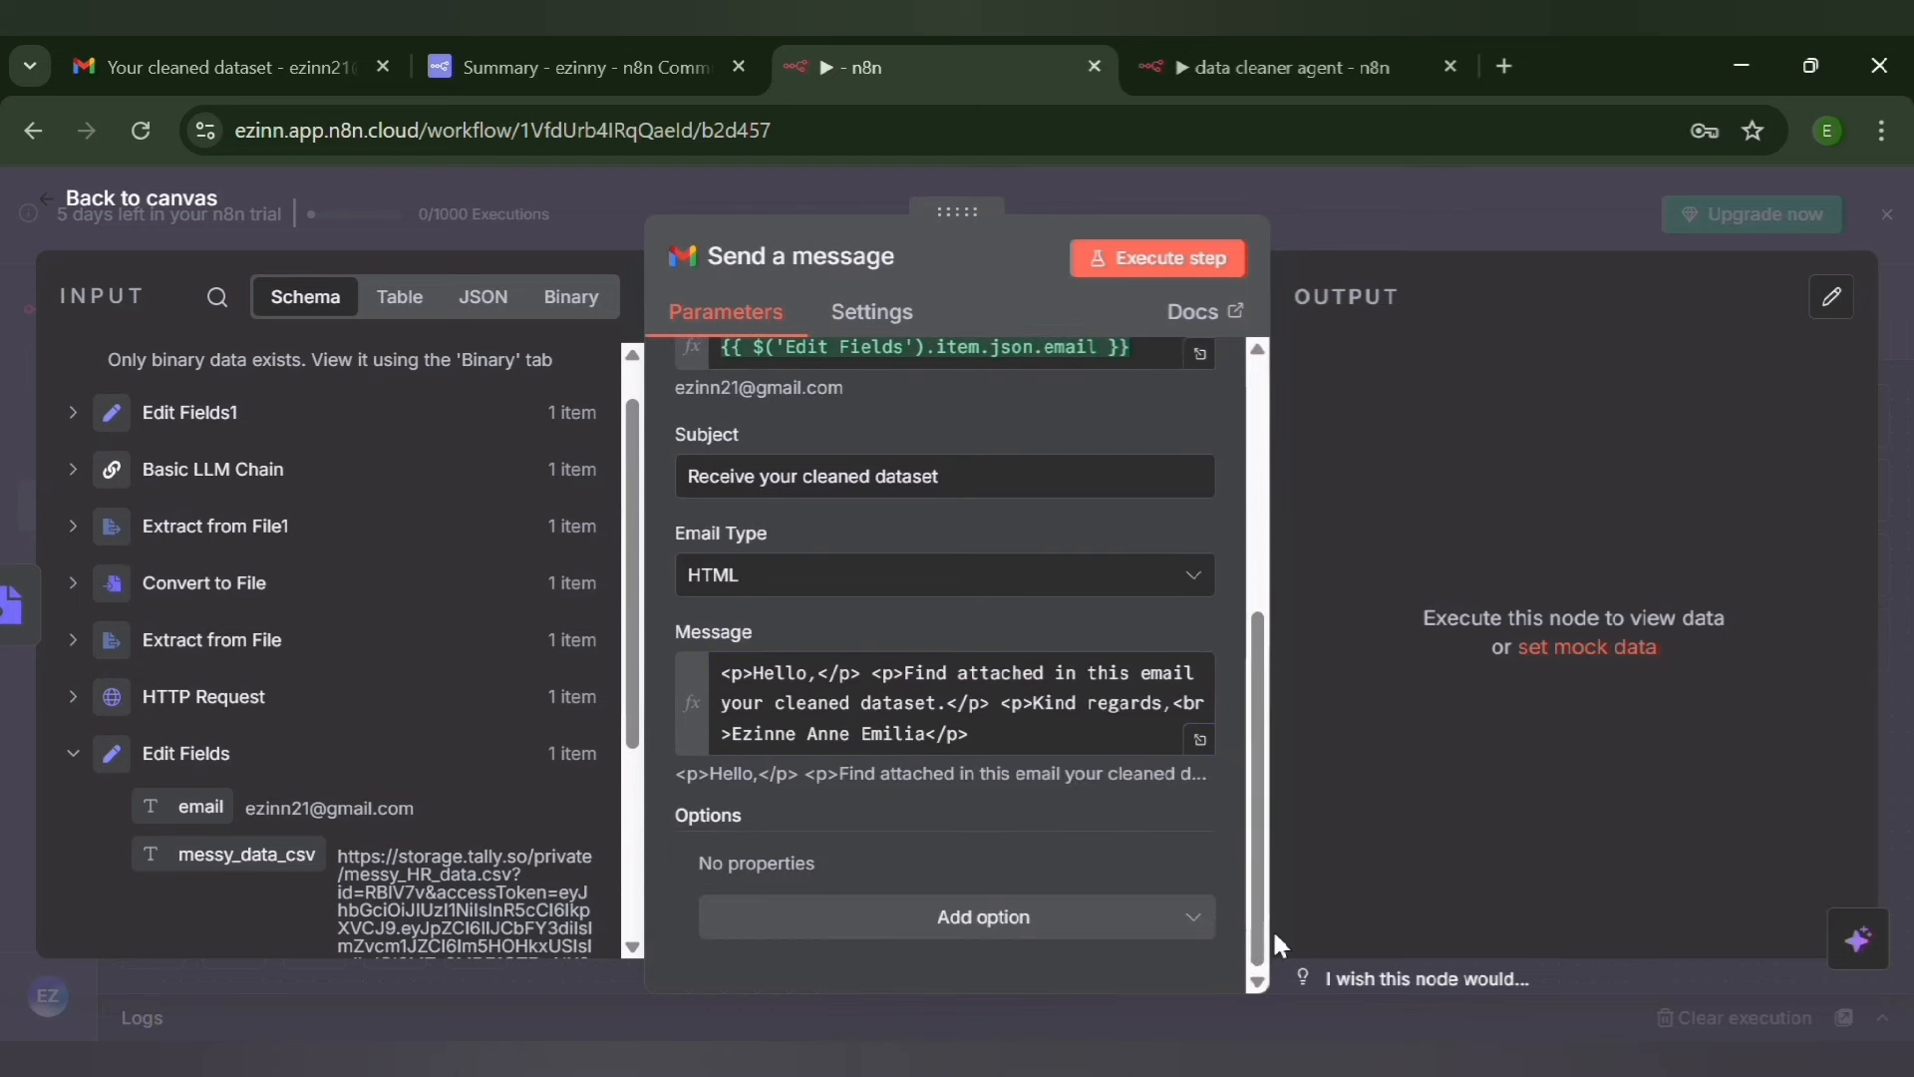
click(991, 917)
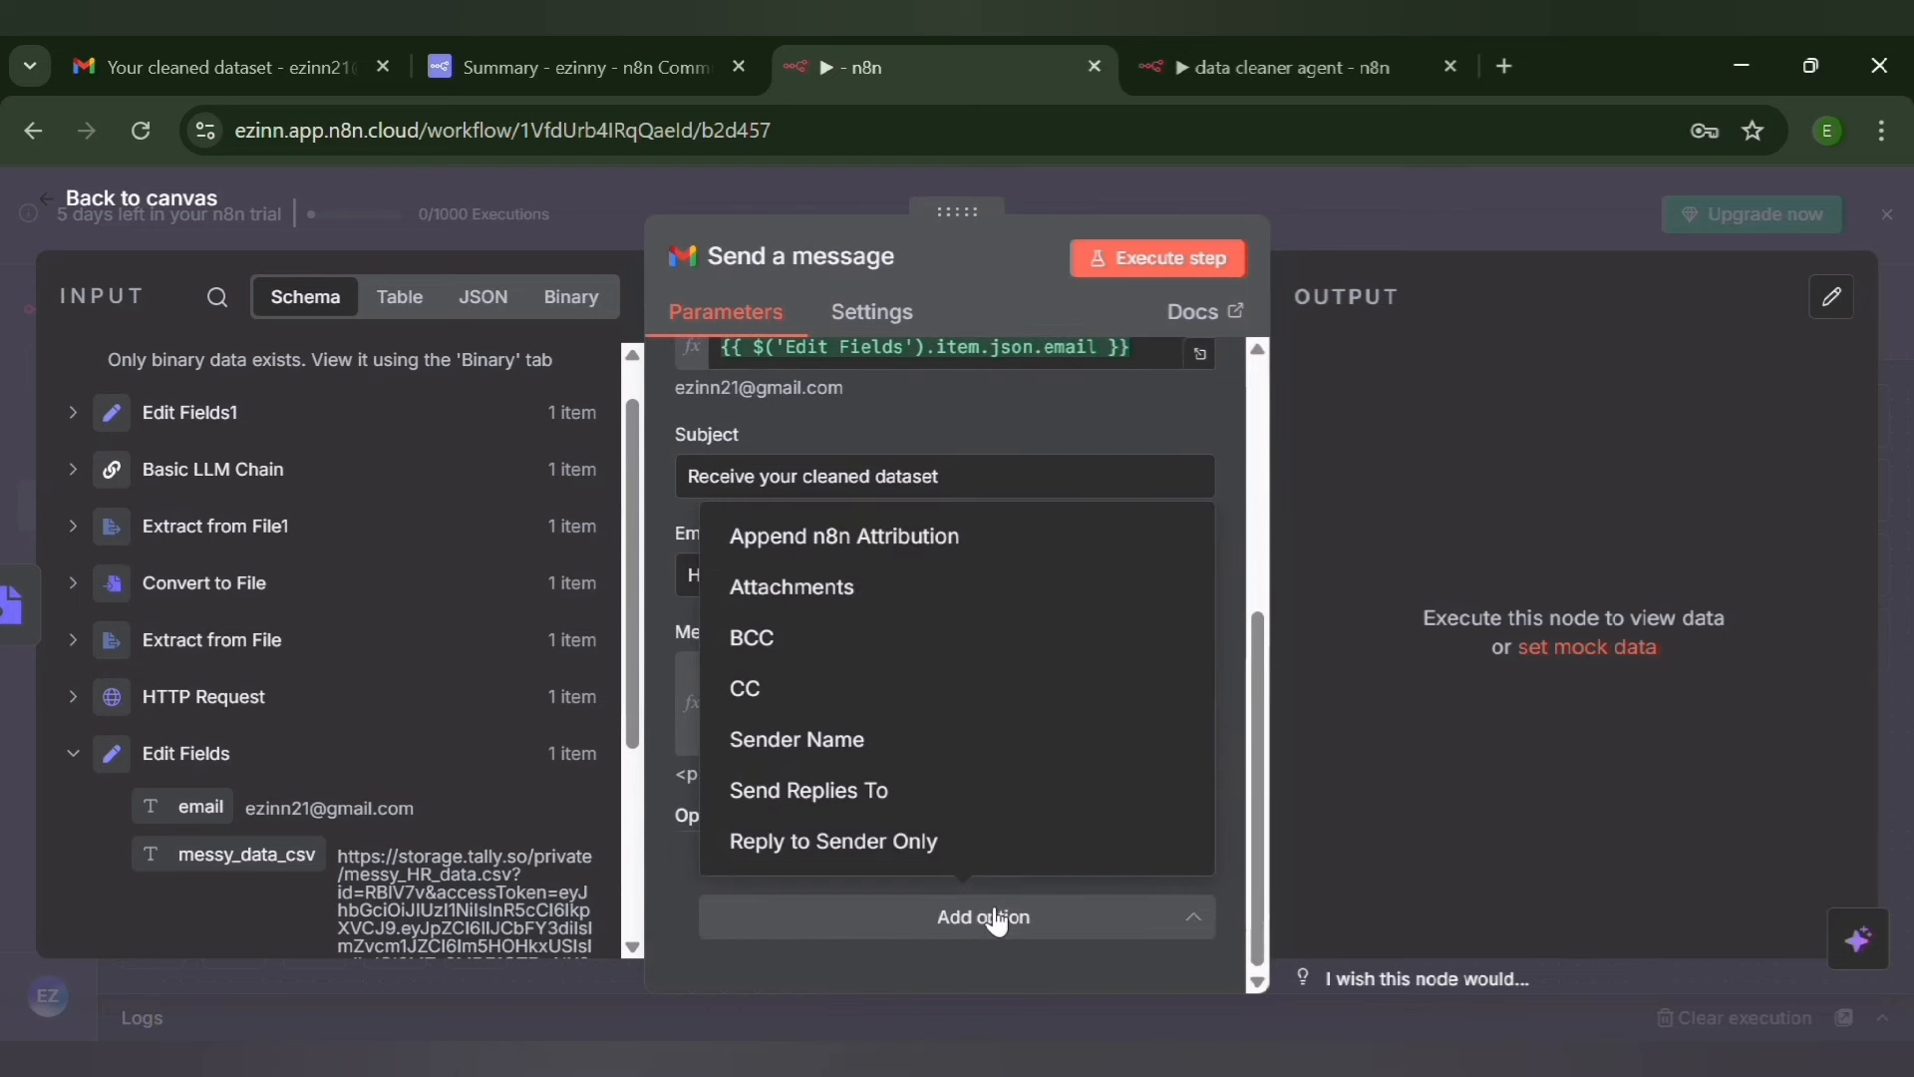
click(847, 536)
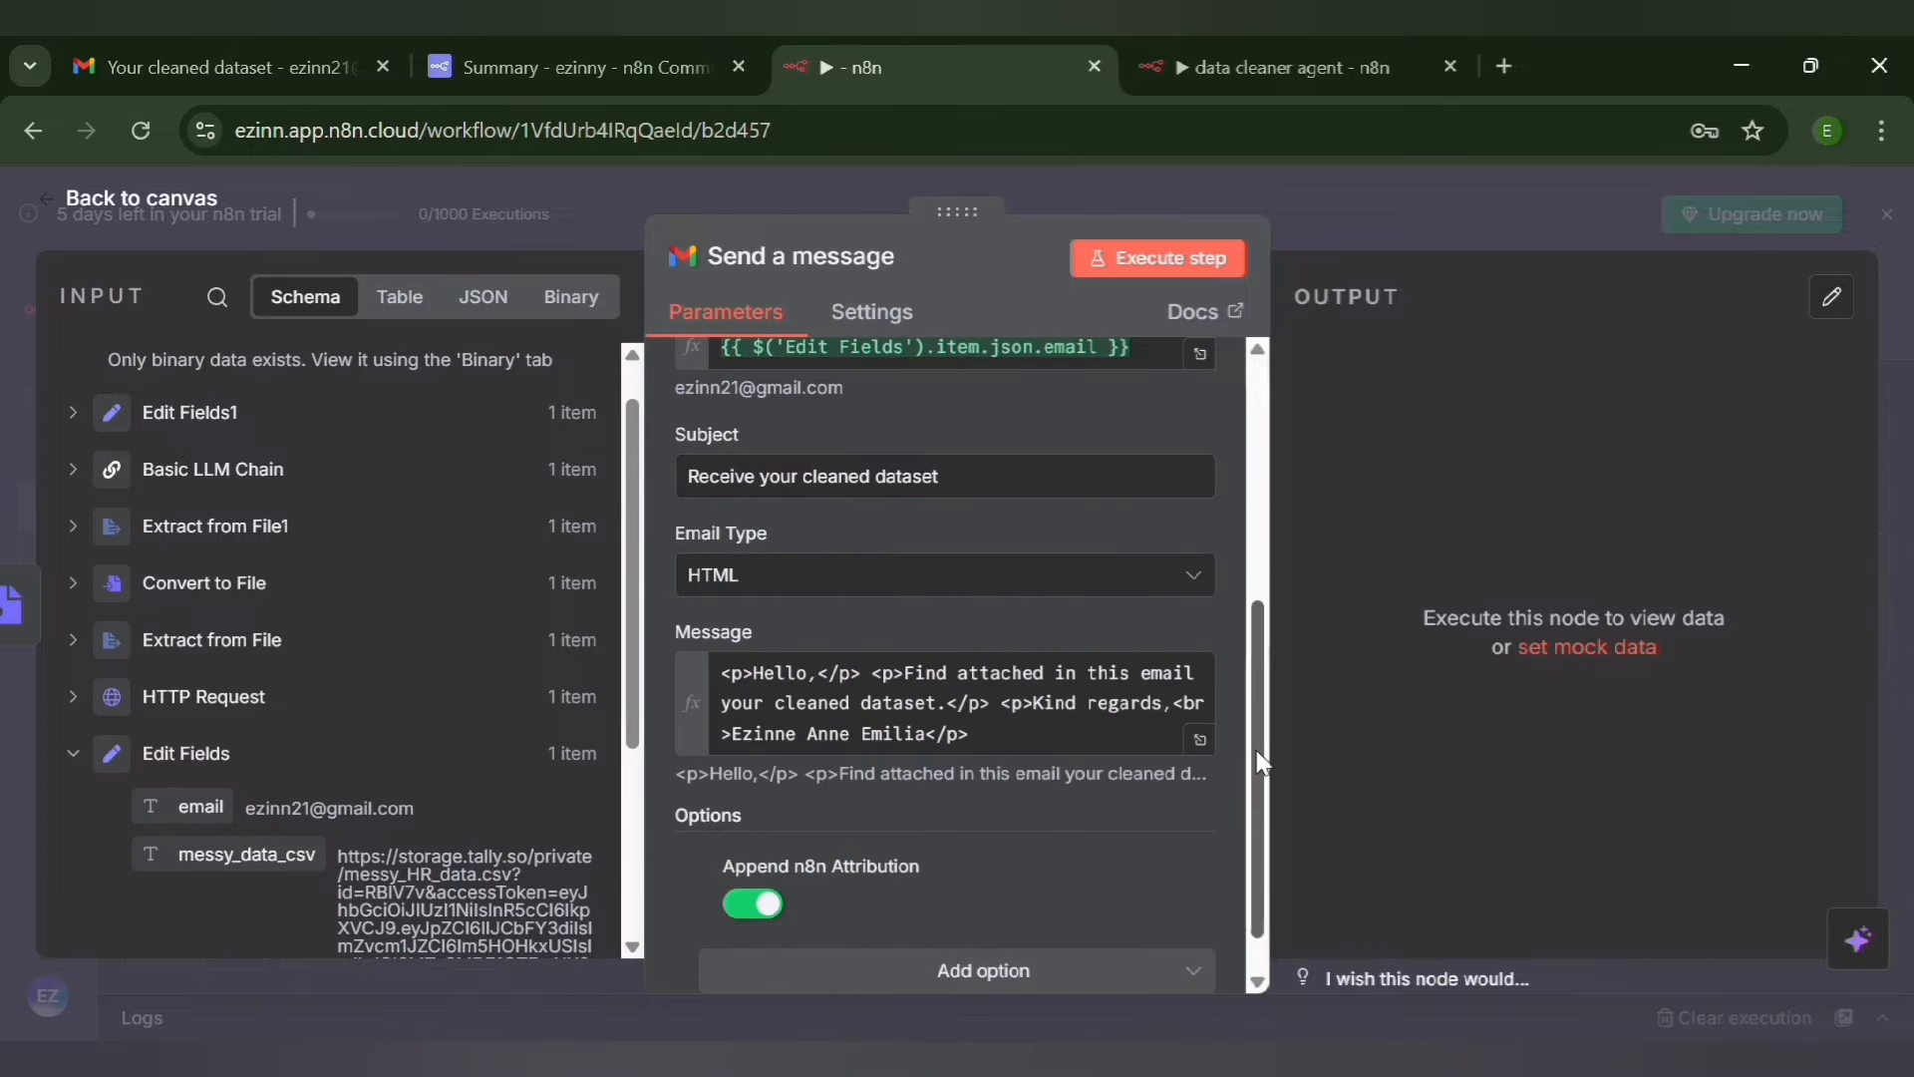
click(784, 900)
Add the Attachments option to the Gmail message with one attachment using the field name data
drag(1259, 852, 1253, 961)
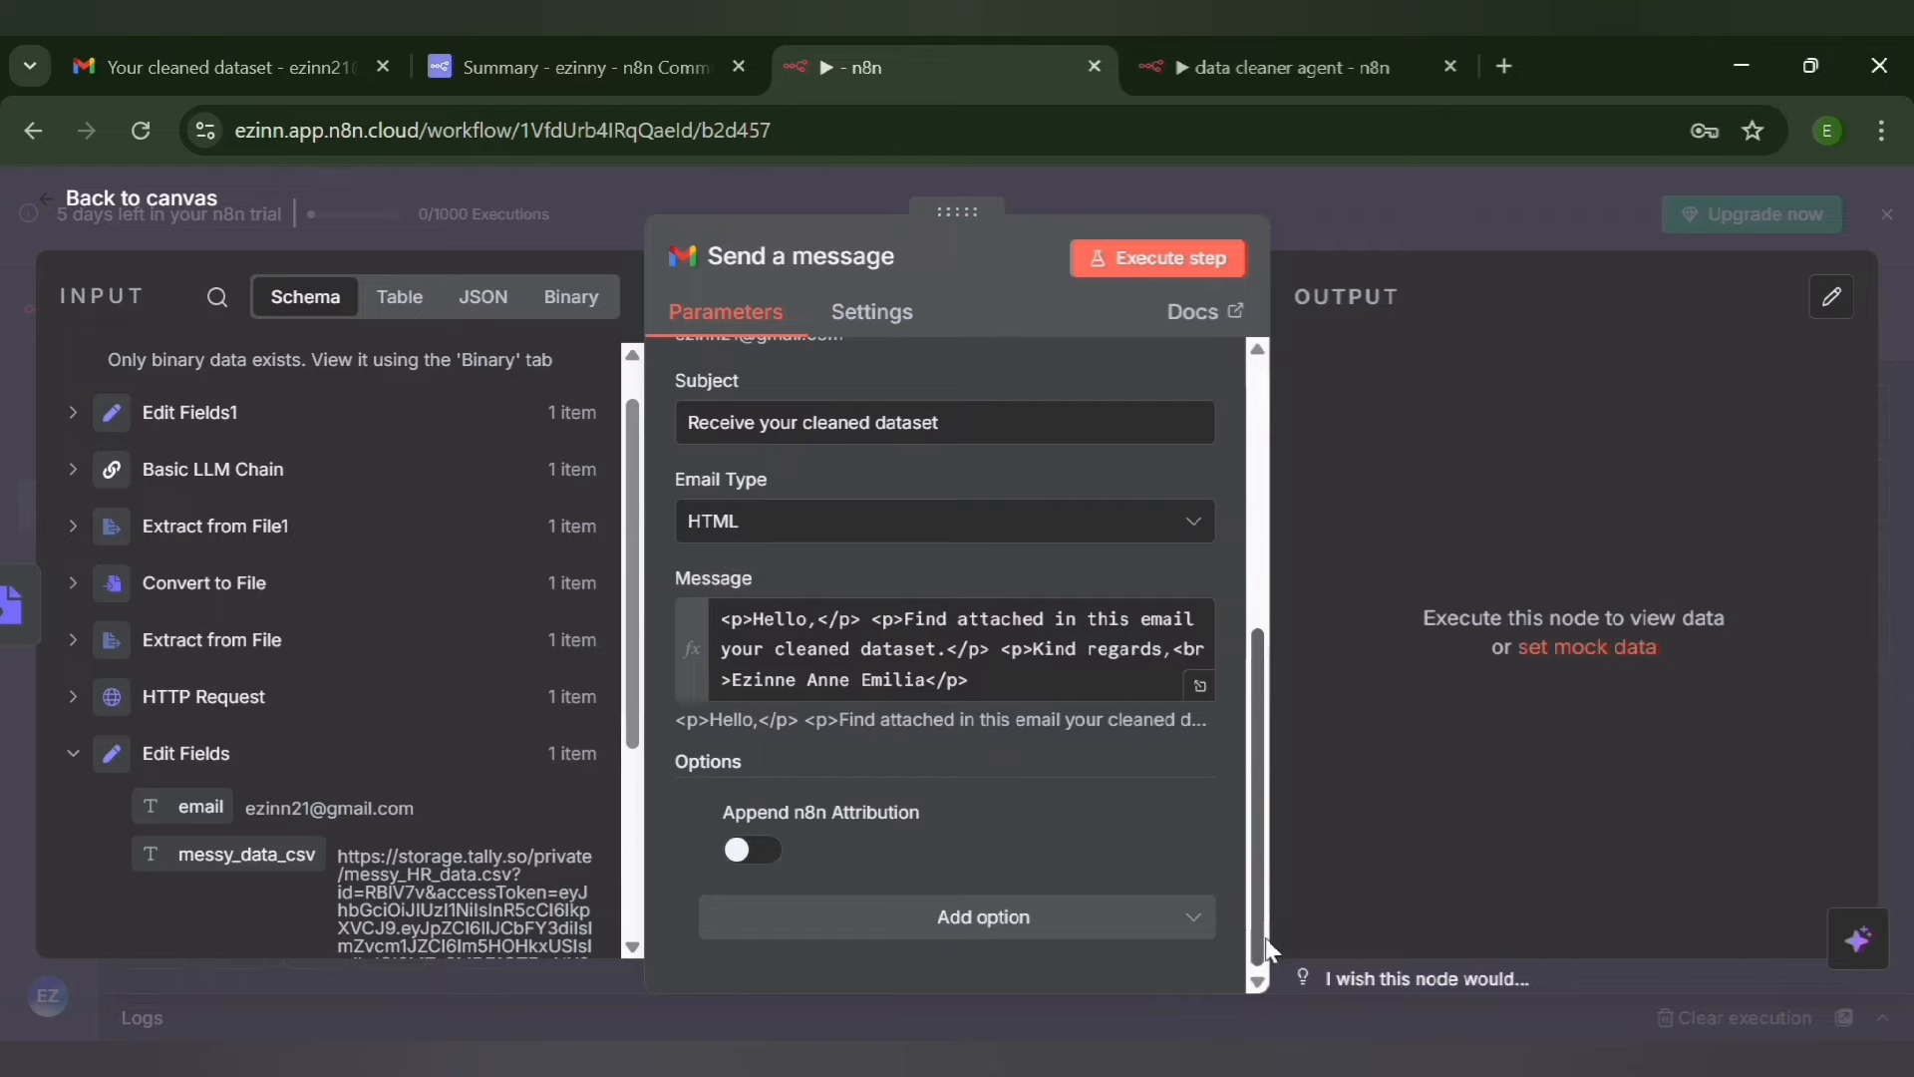
click(929, 915)
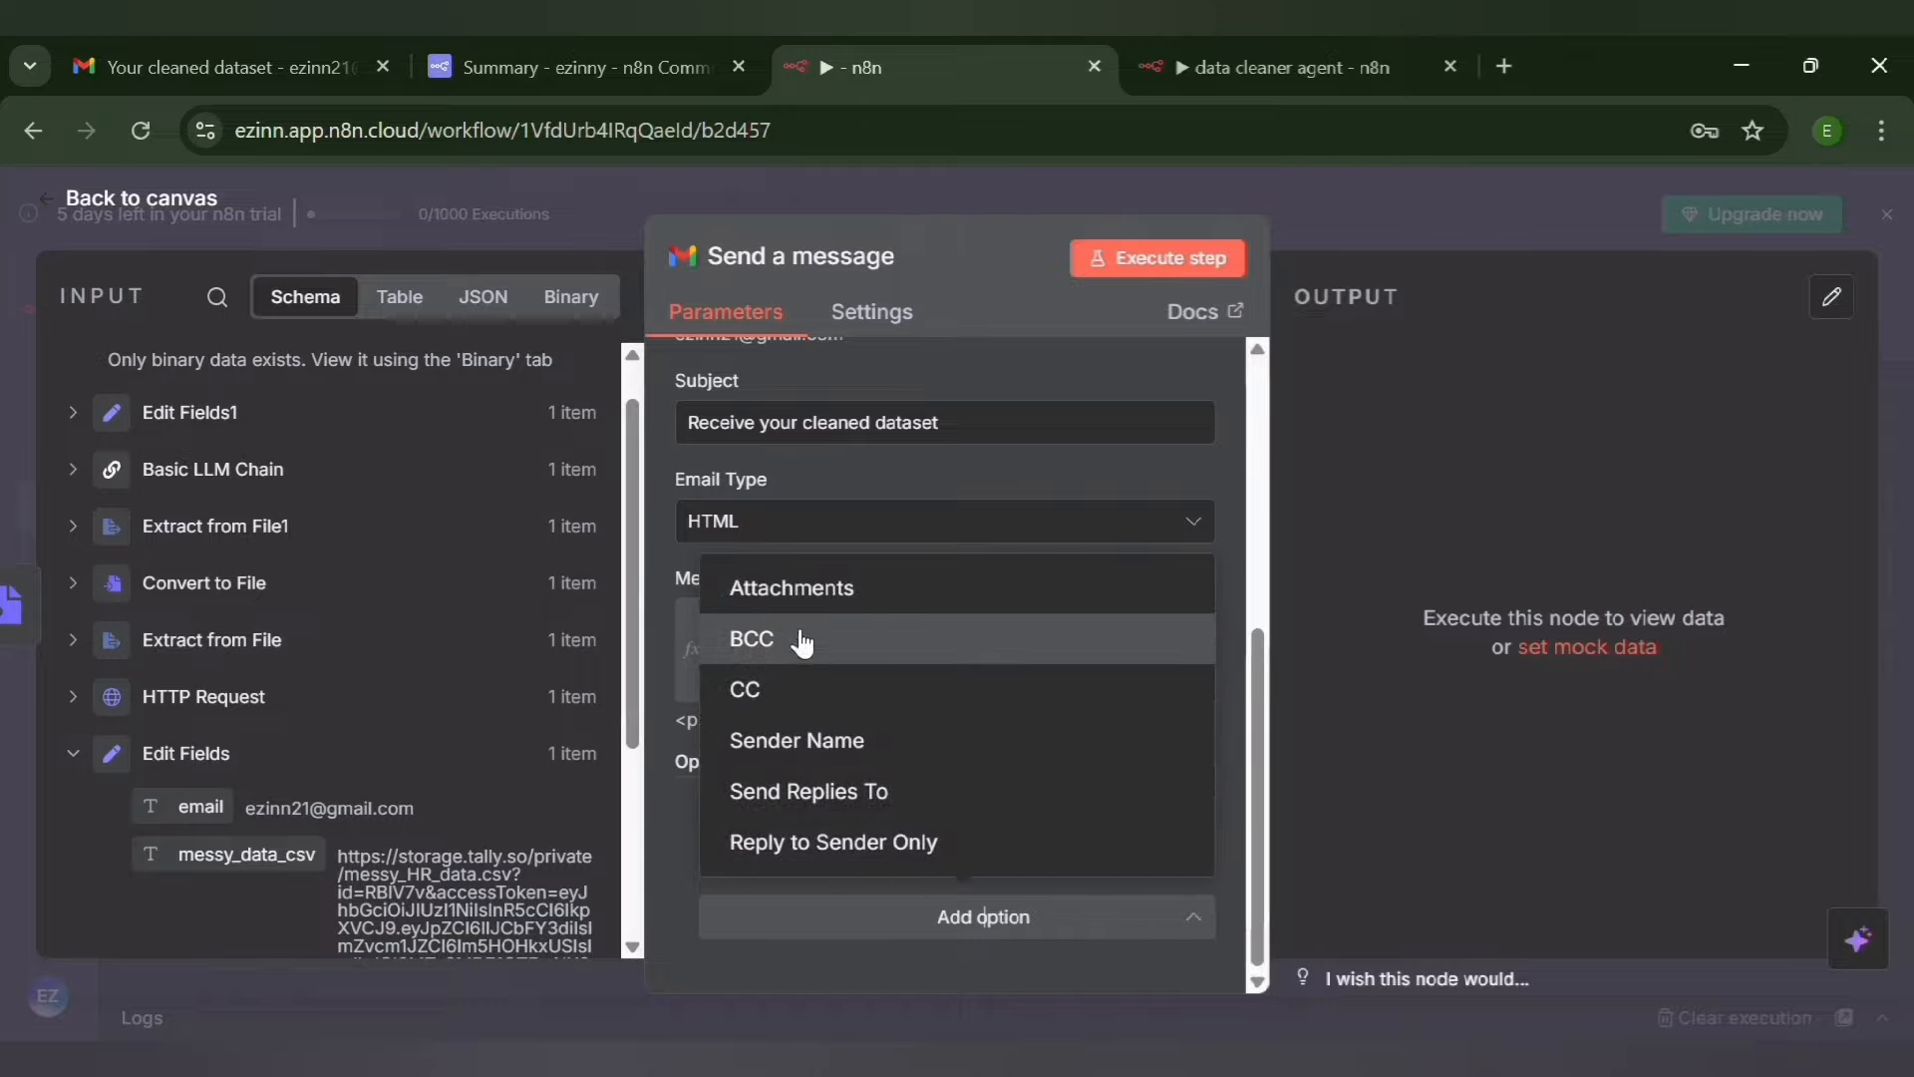
click(1041, 605)
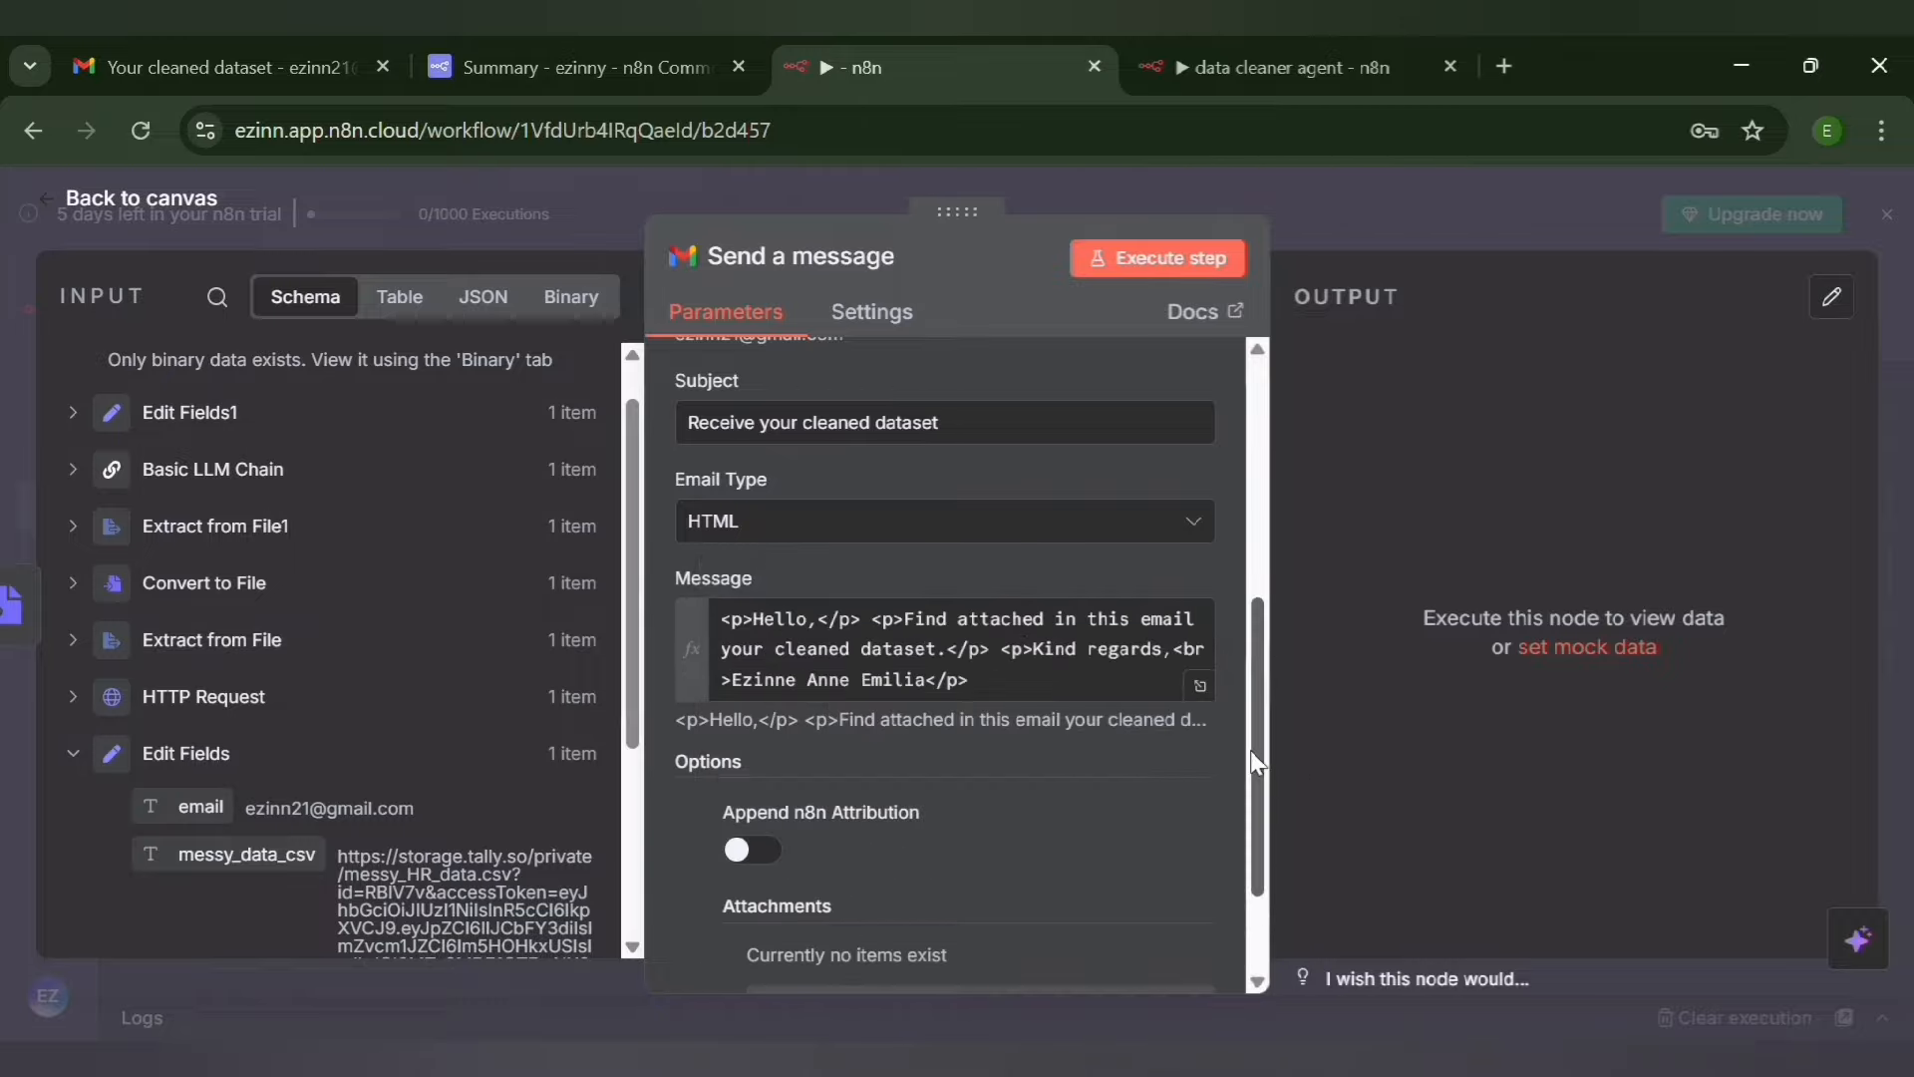
drag(1258, 763, 1260, 905)
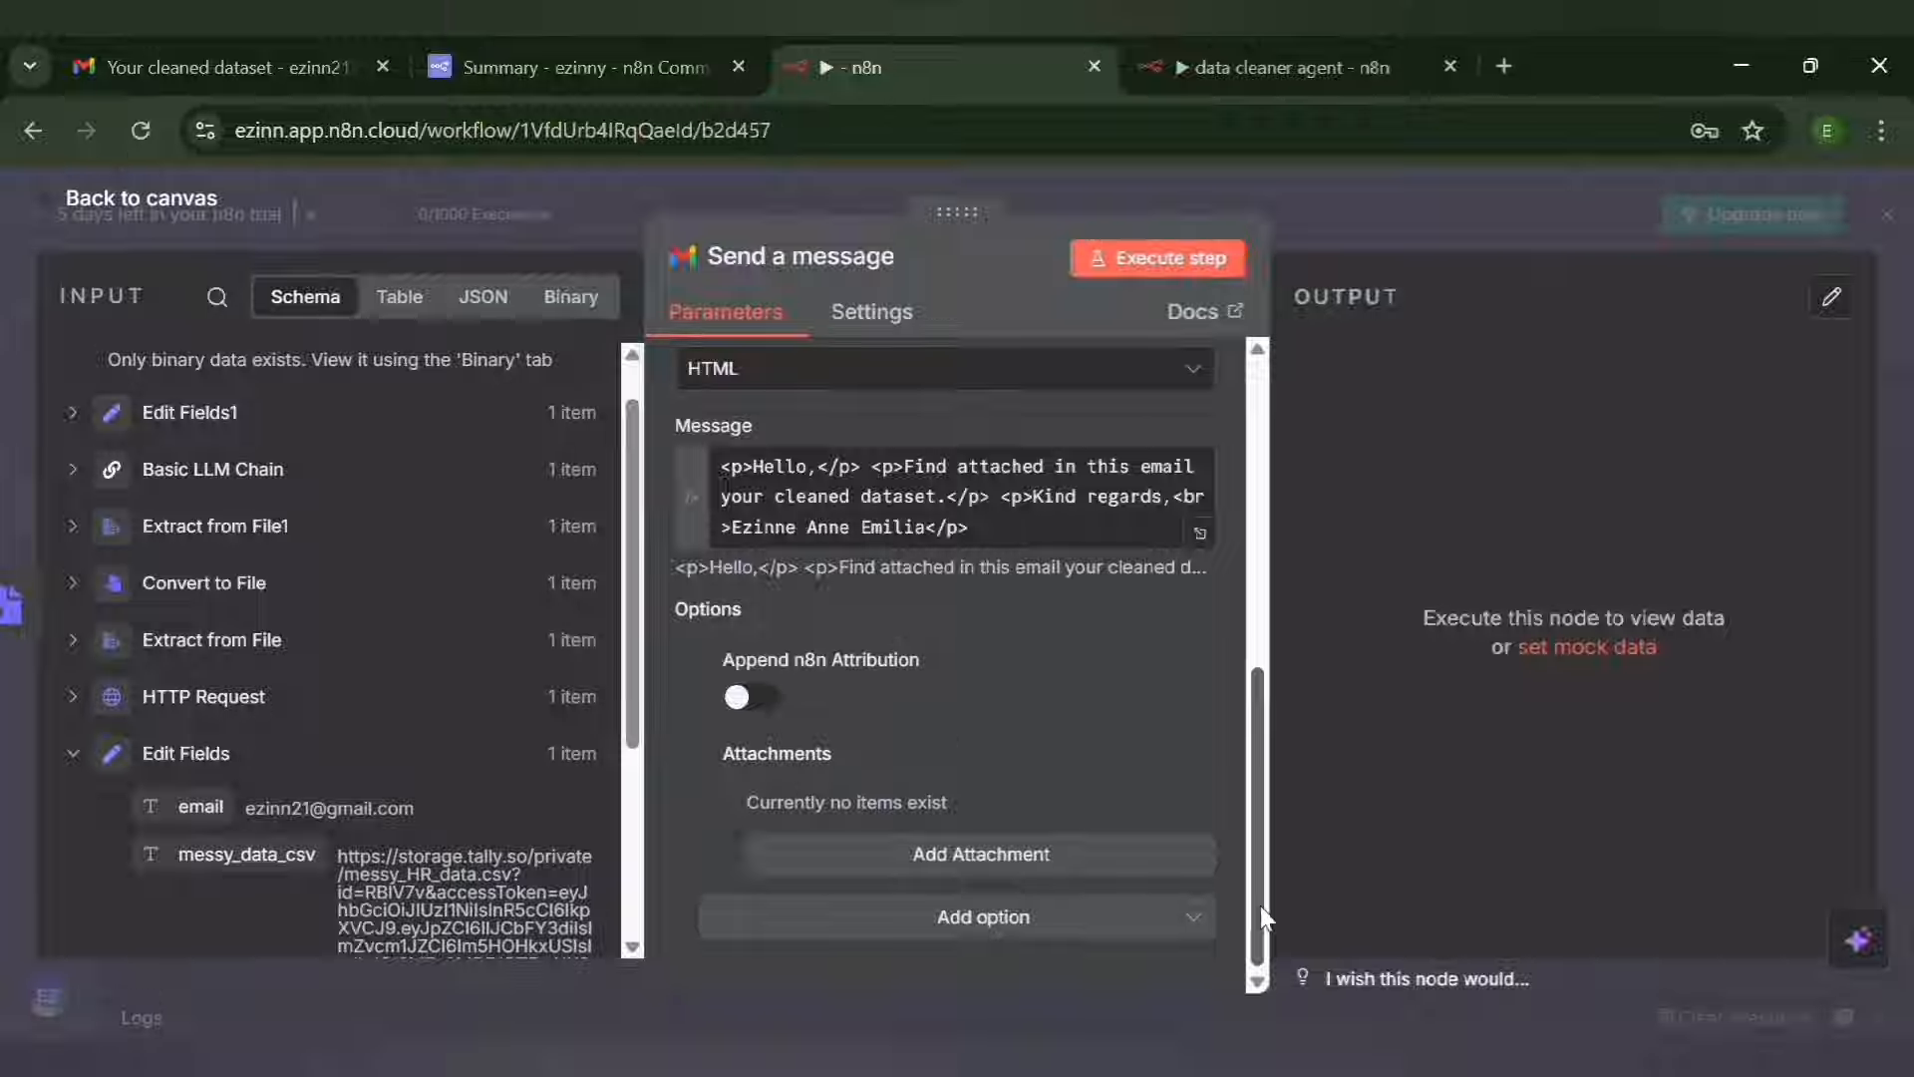
click(1000, 861)
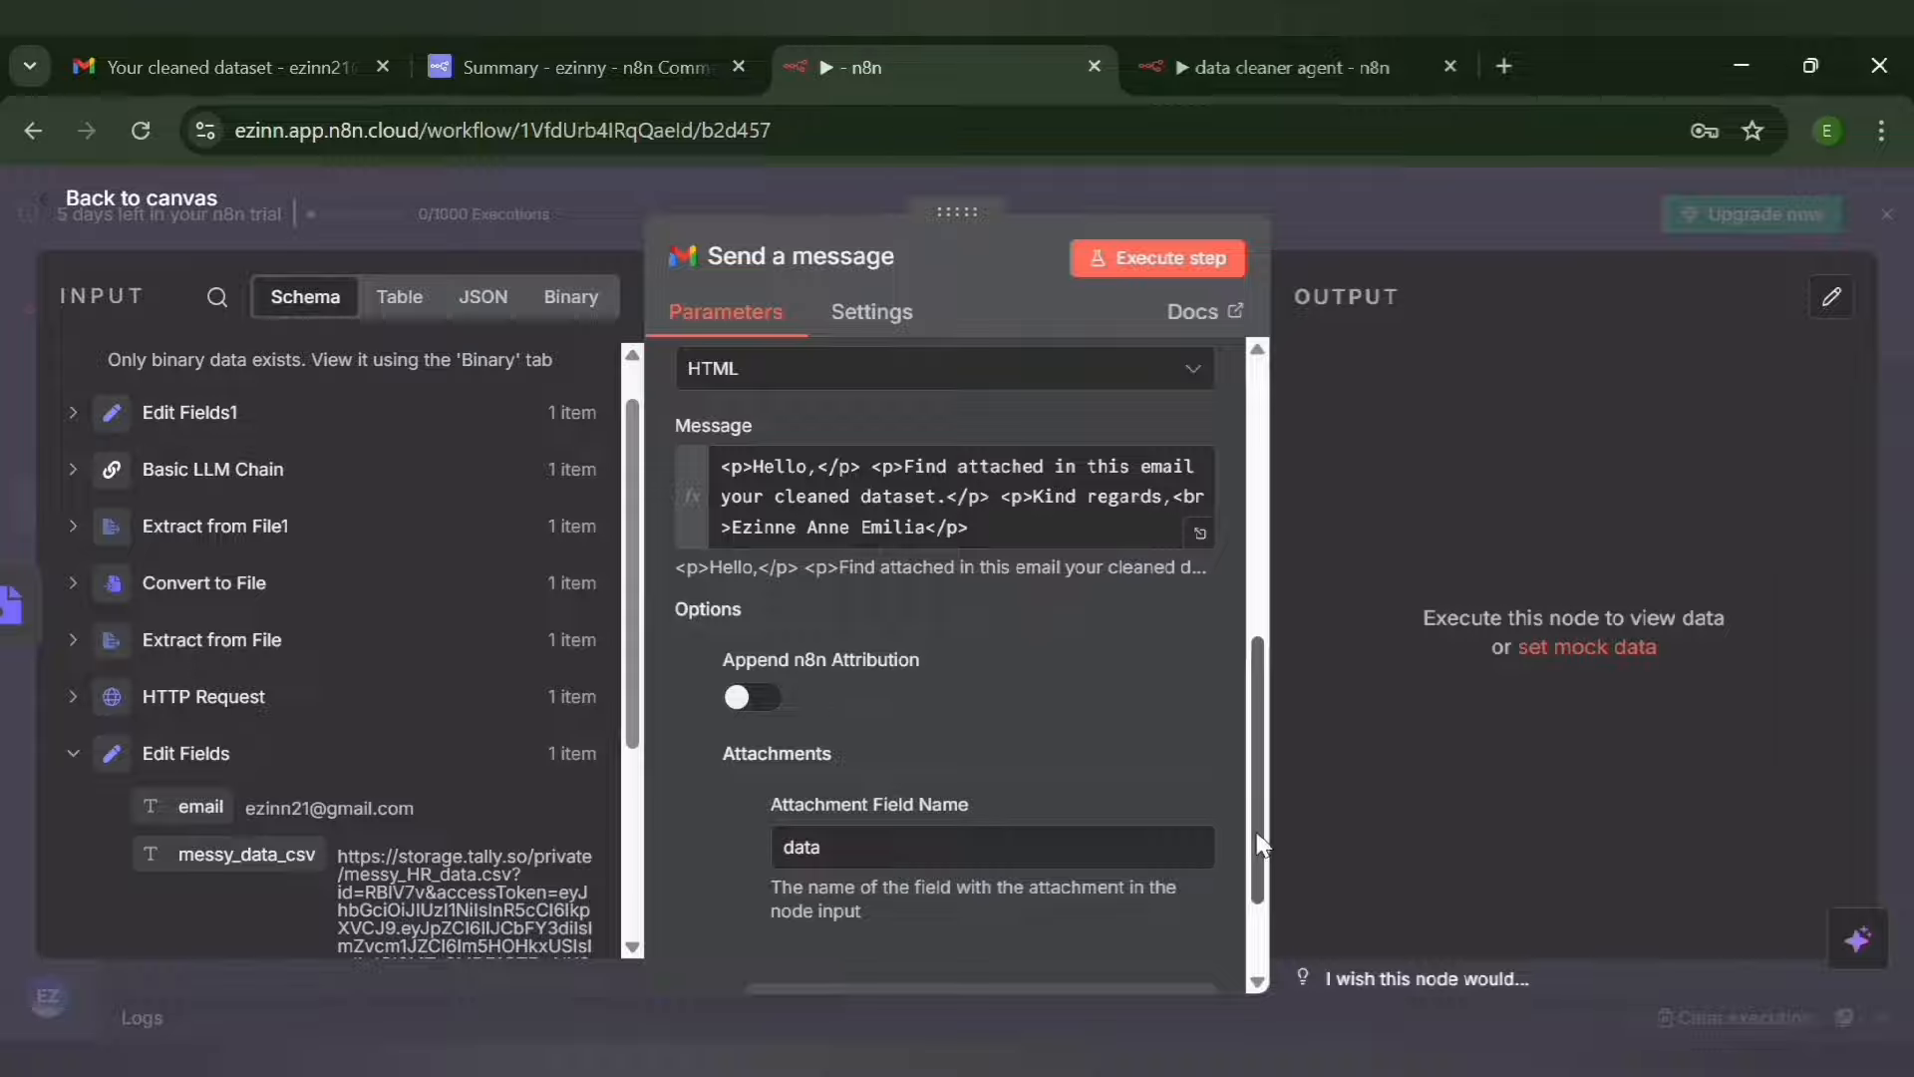
Check the binary input from Convert to File1 against the message settings and execute the Send a message node
scroll(1260, 840, up, 1)
drag(1259, 840, 1219, 452)
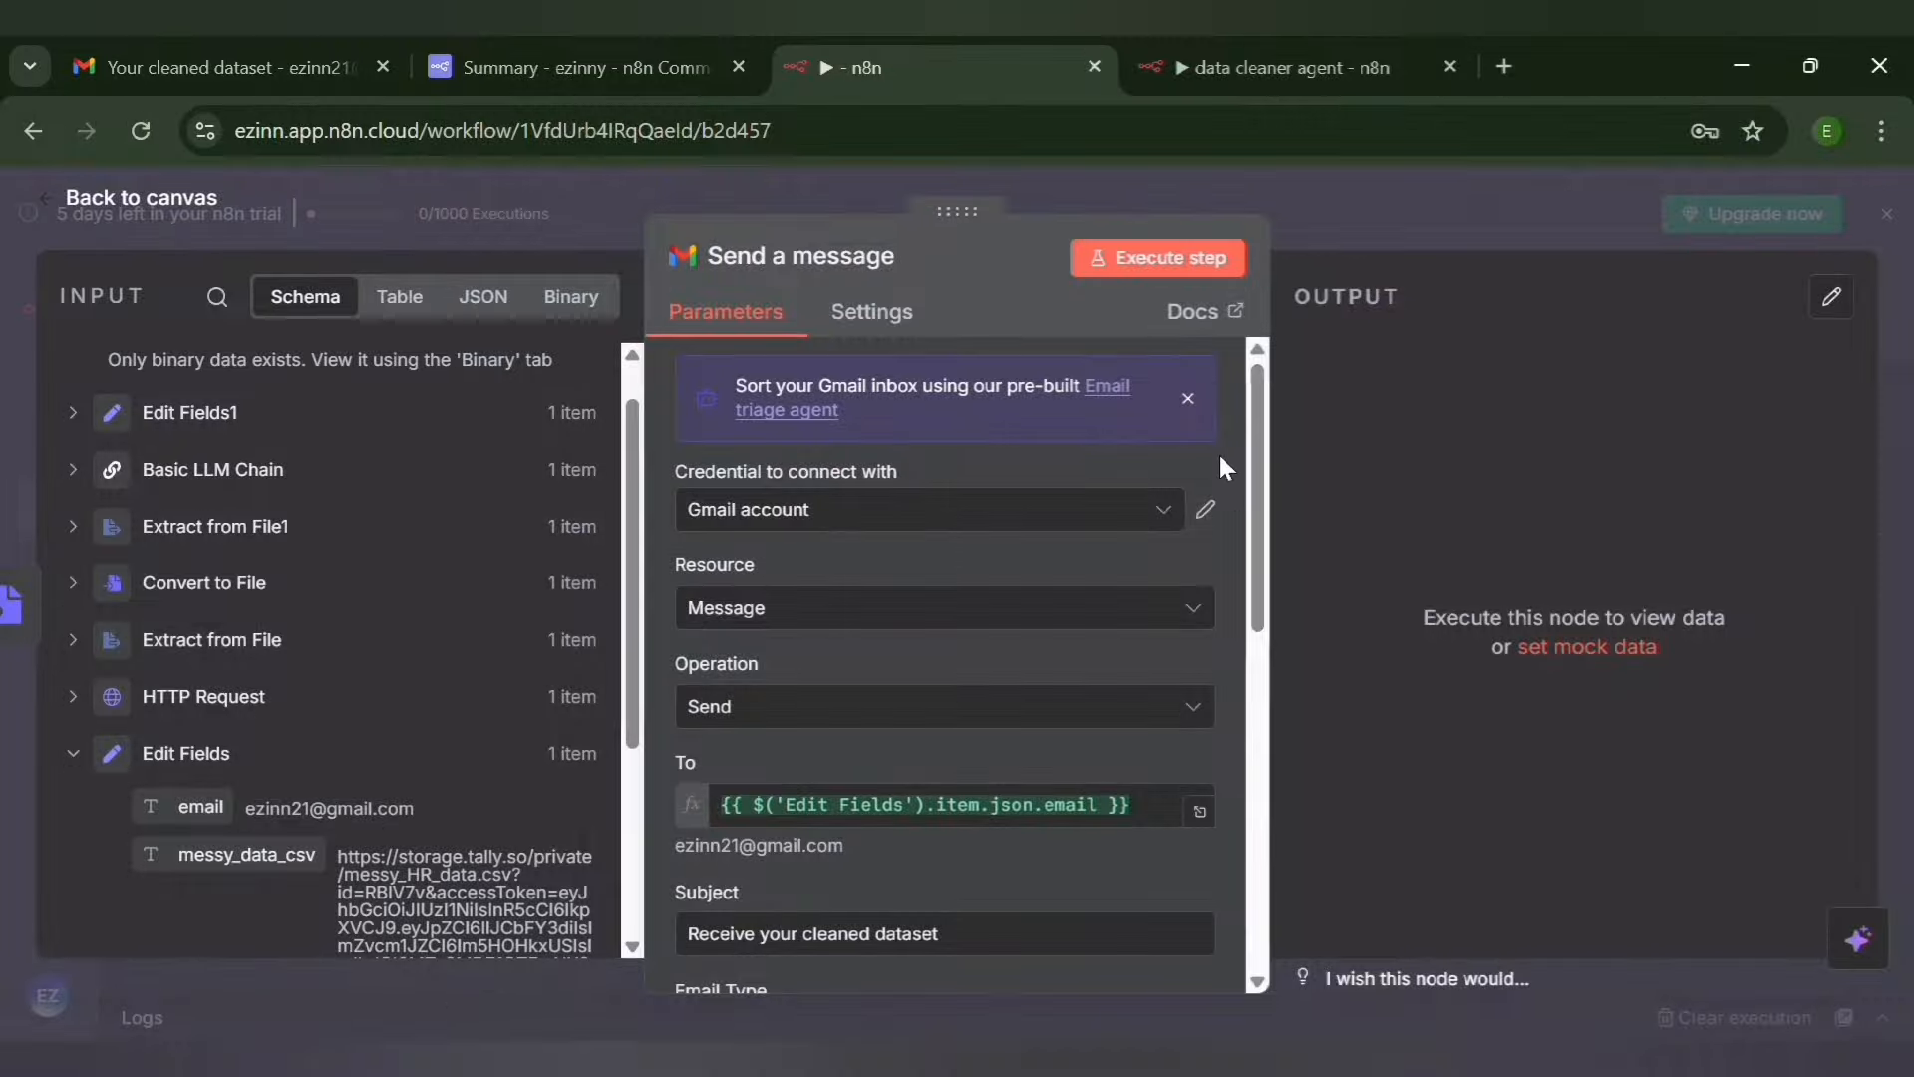
scroll(630, 429, up, 1)
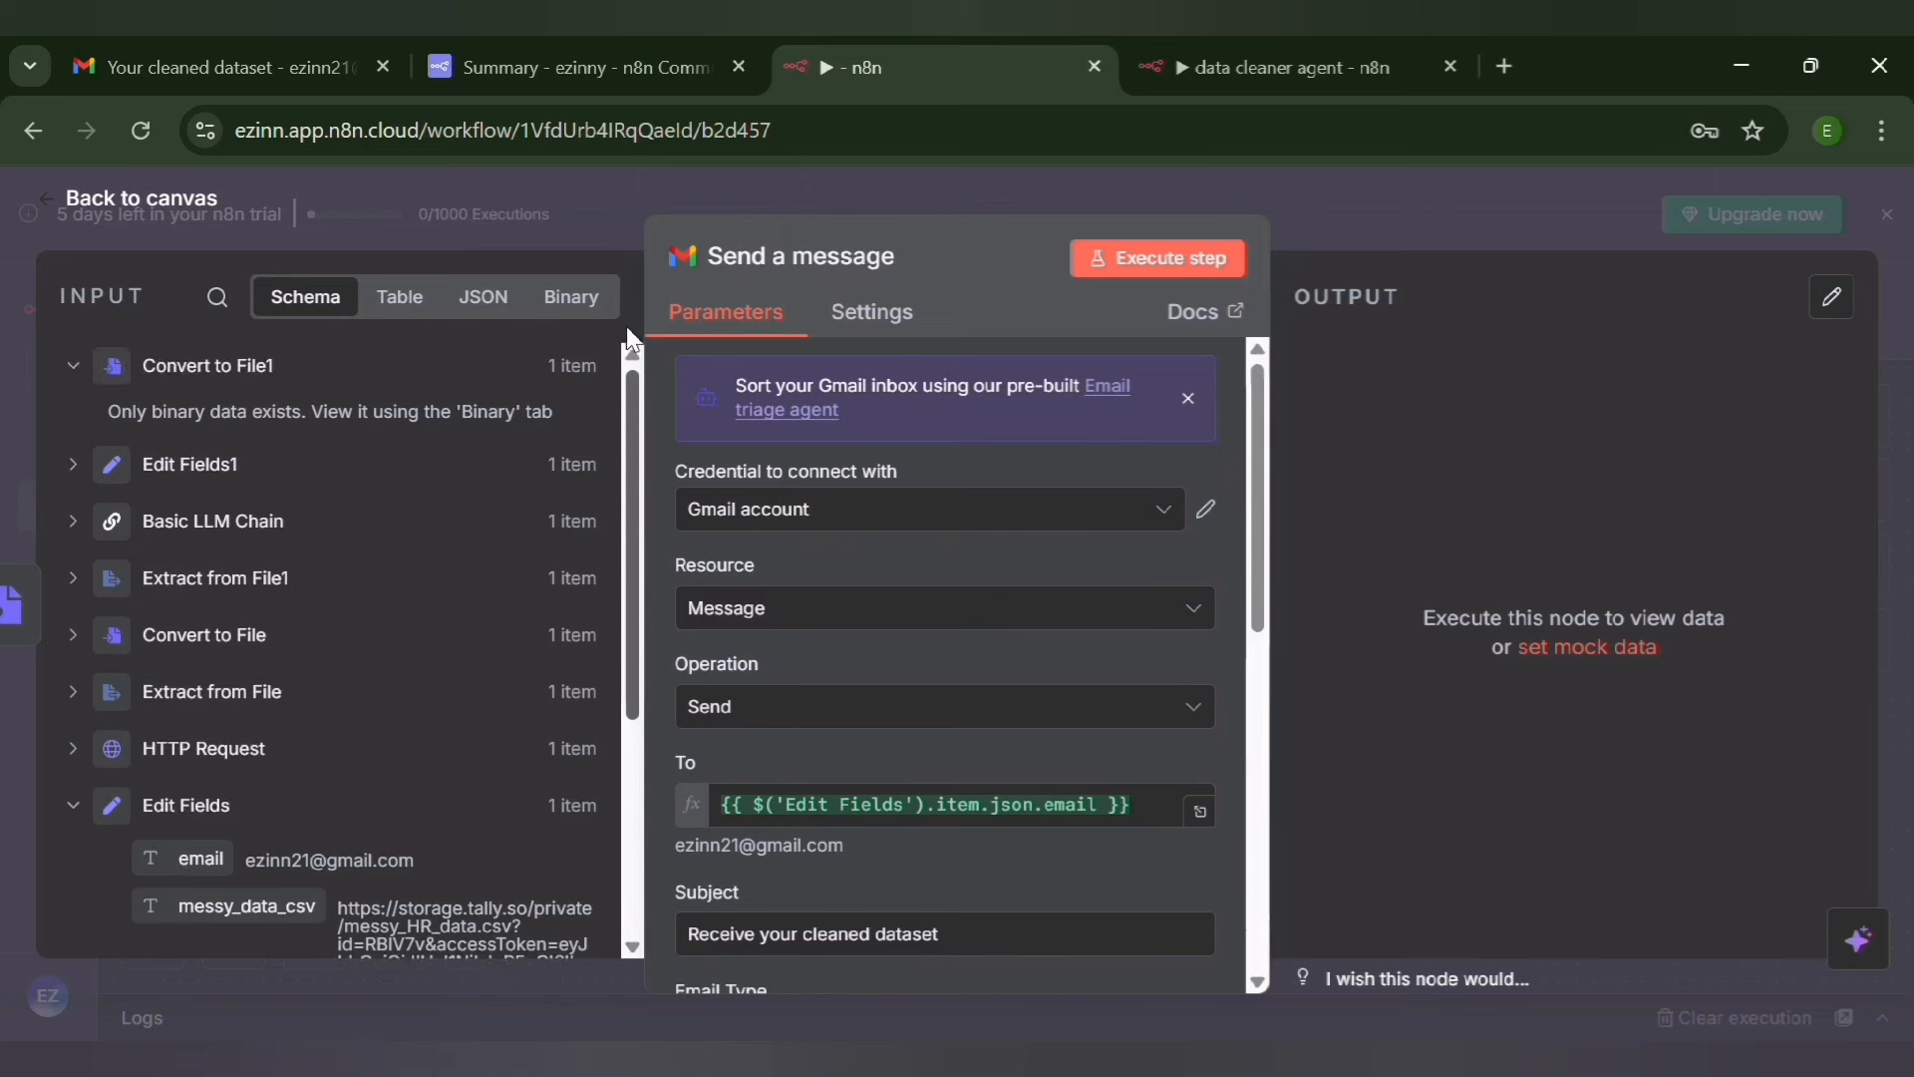
click(592, 299)
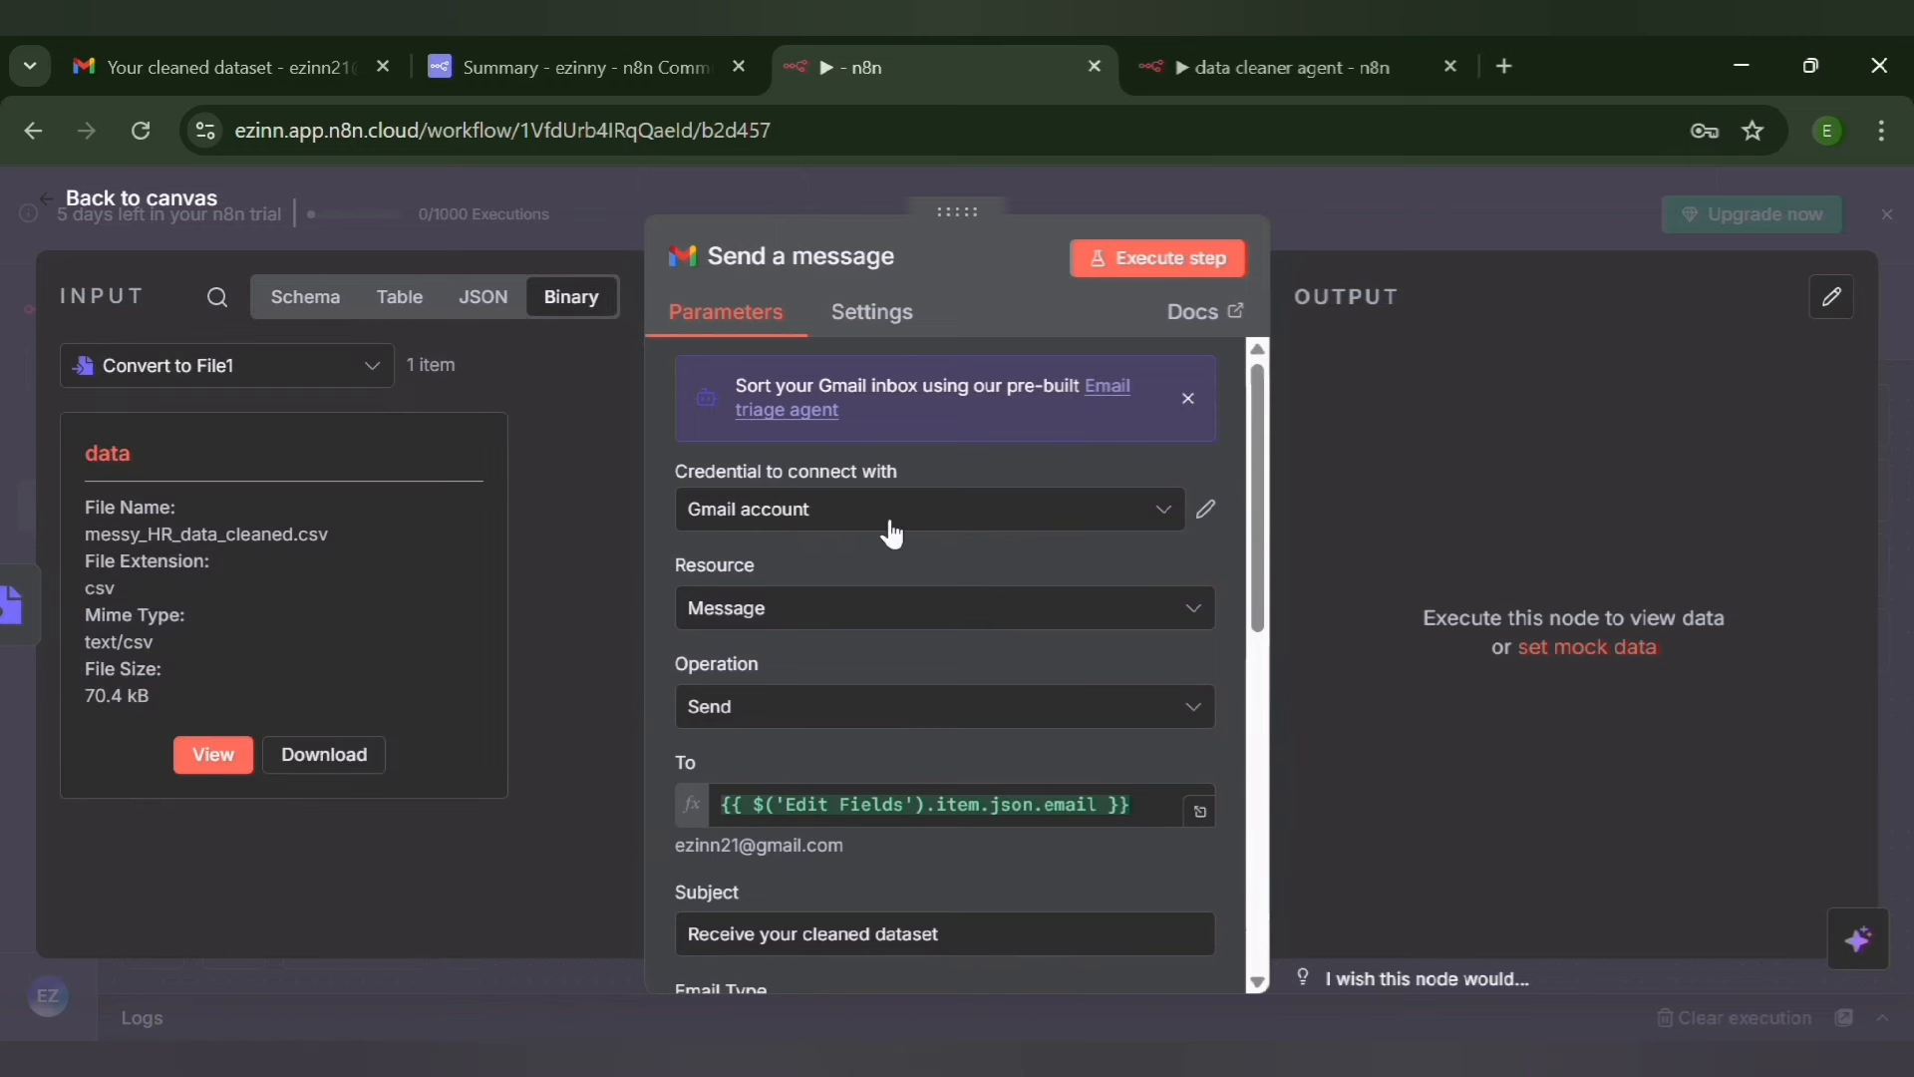
click(1152, 261)
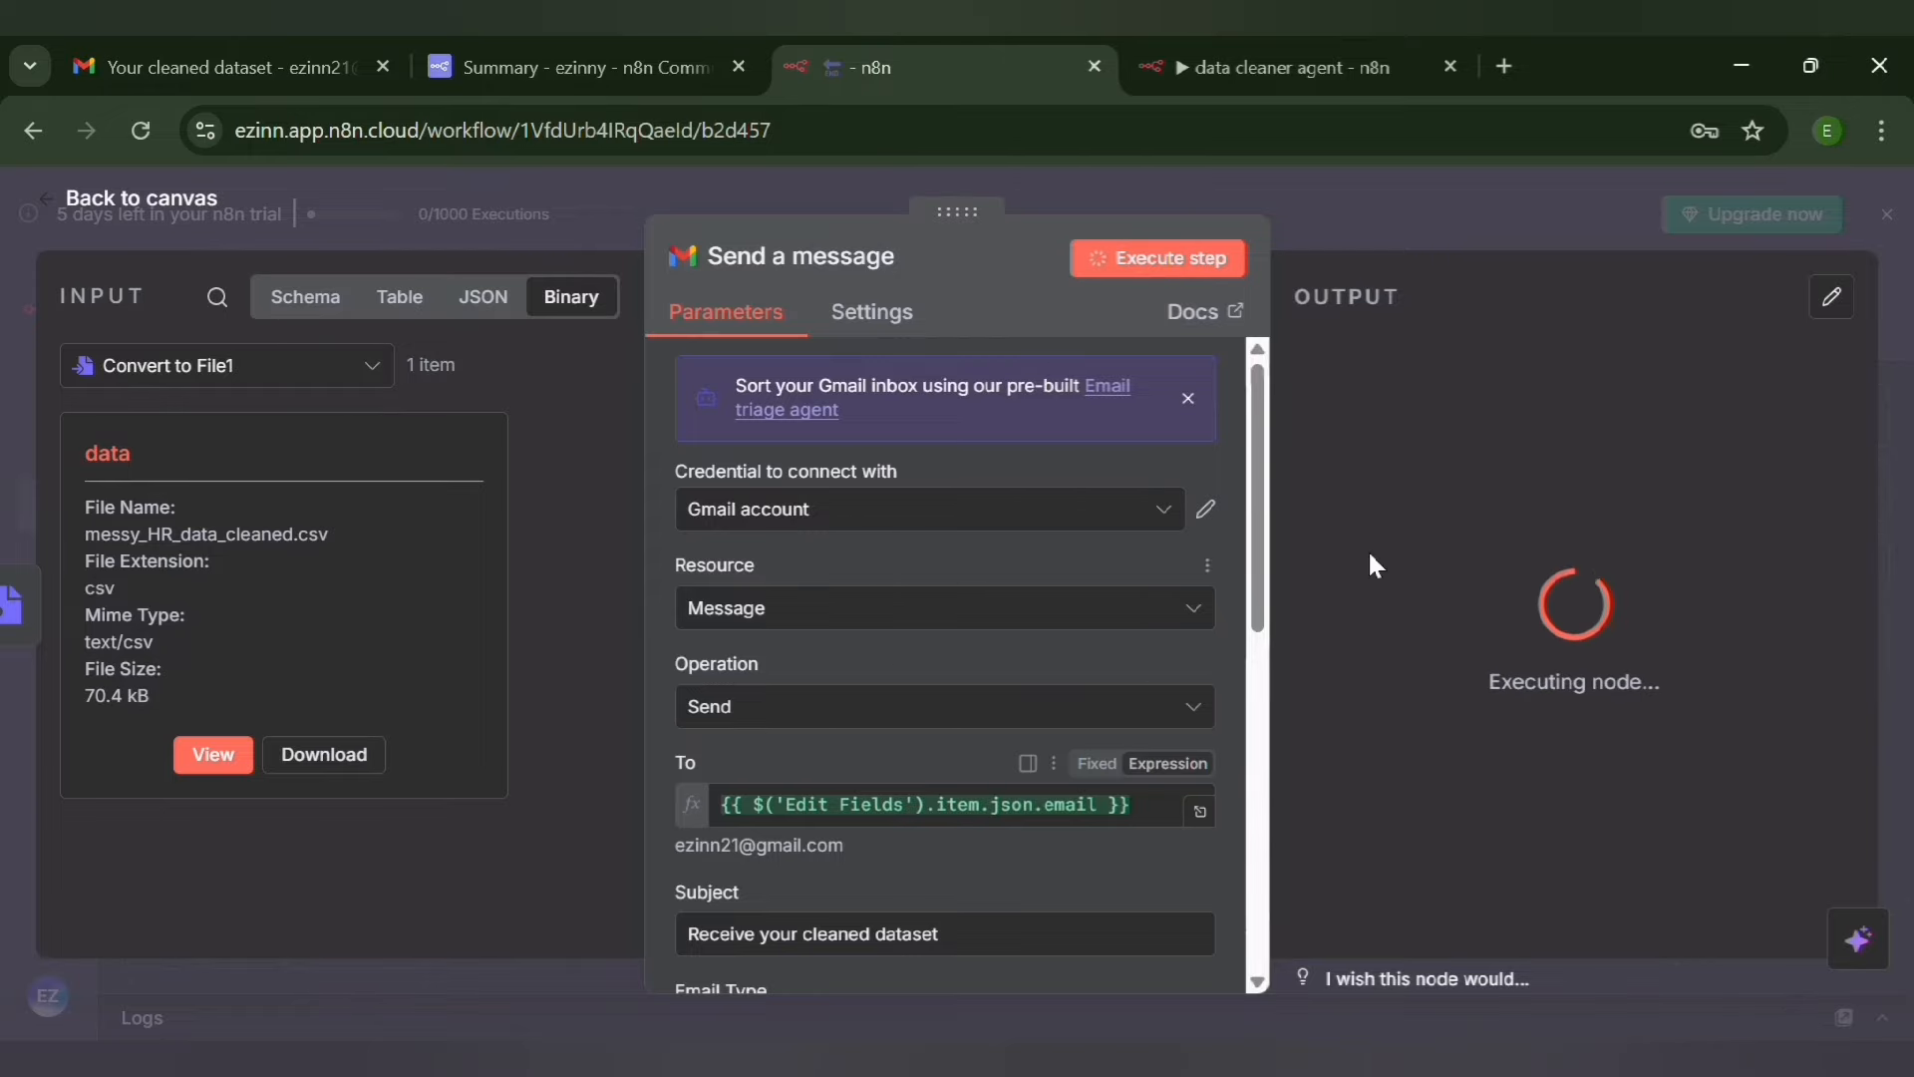
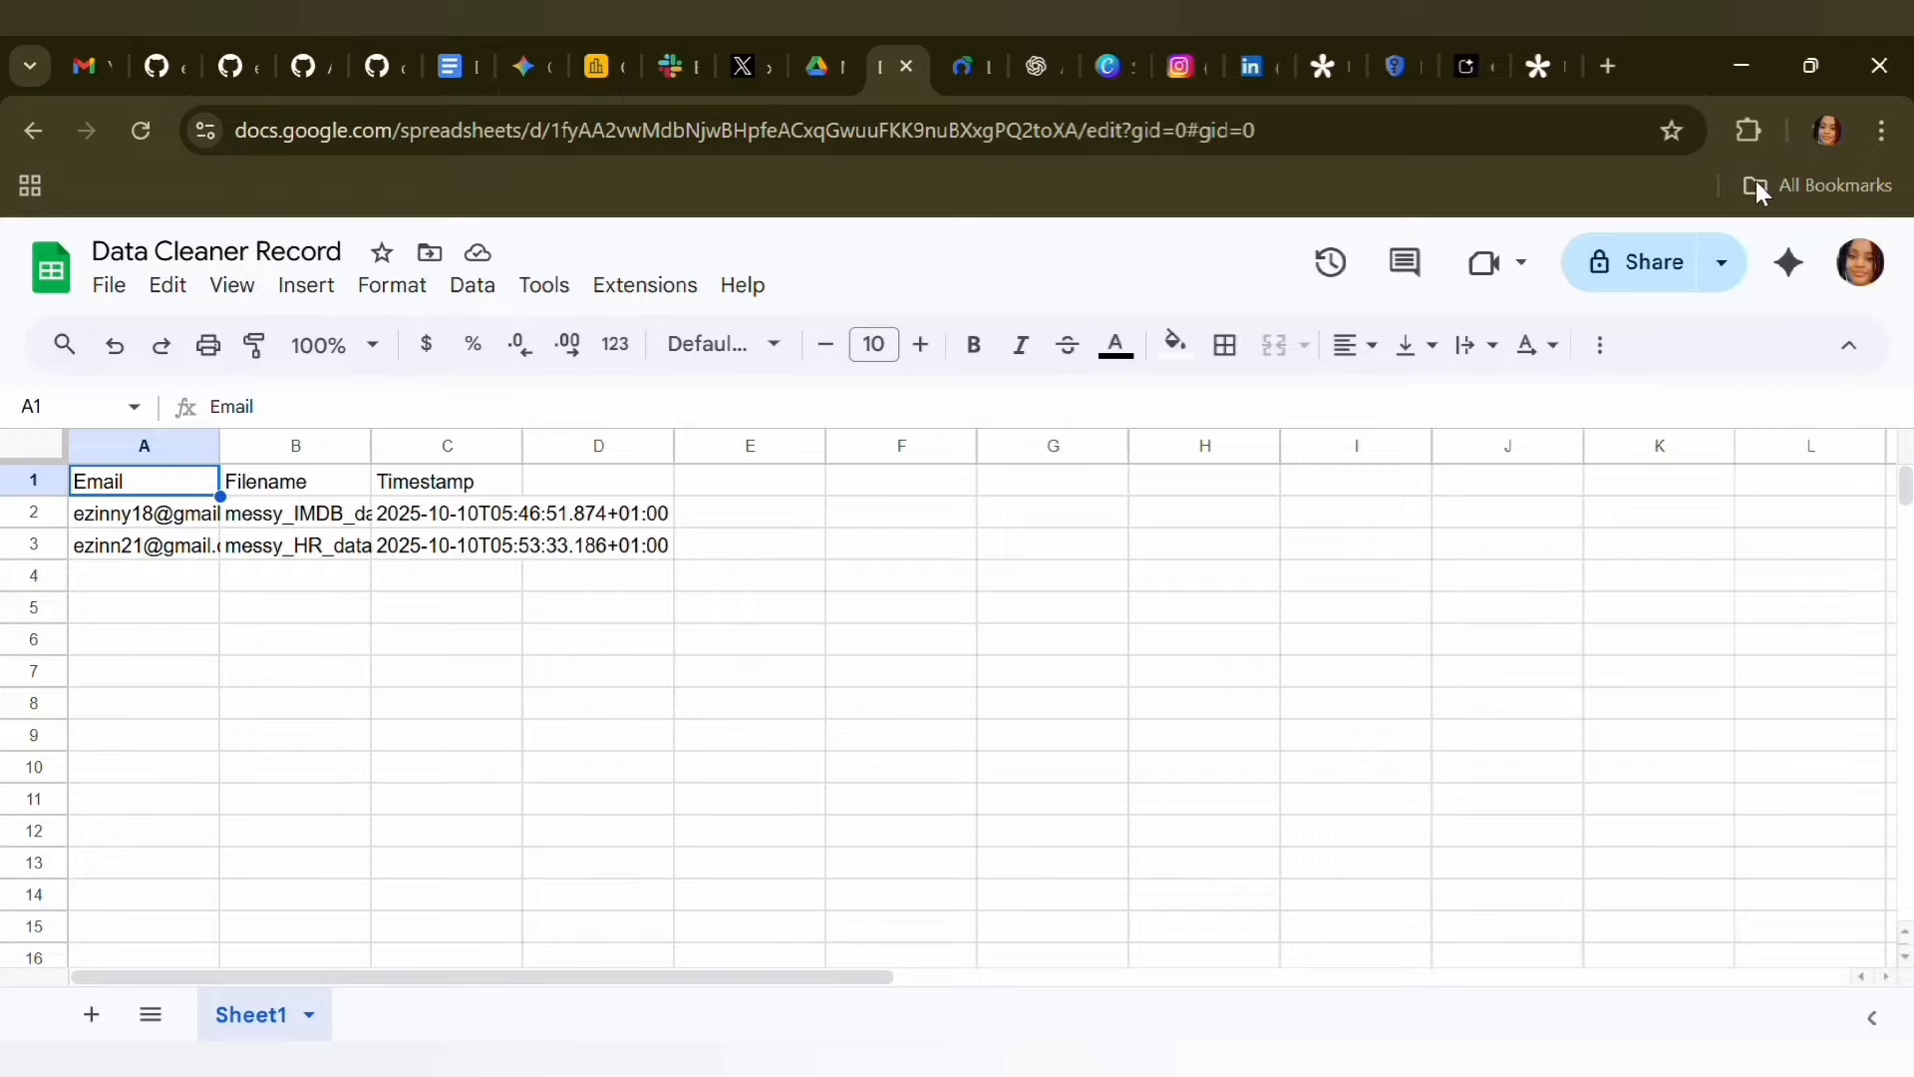
Switch to the n8n workflow, add a Google Sheets Append or update row in sheet node after Convert to File1, and move it slightly lower
key(alt+Tab)
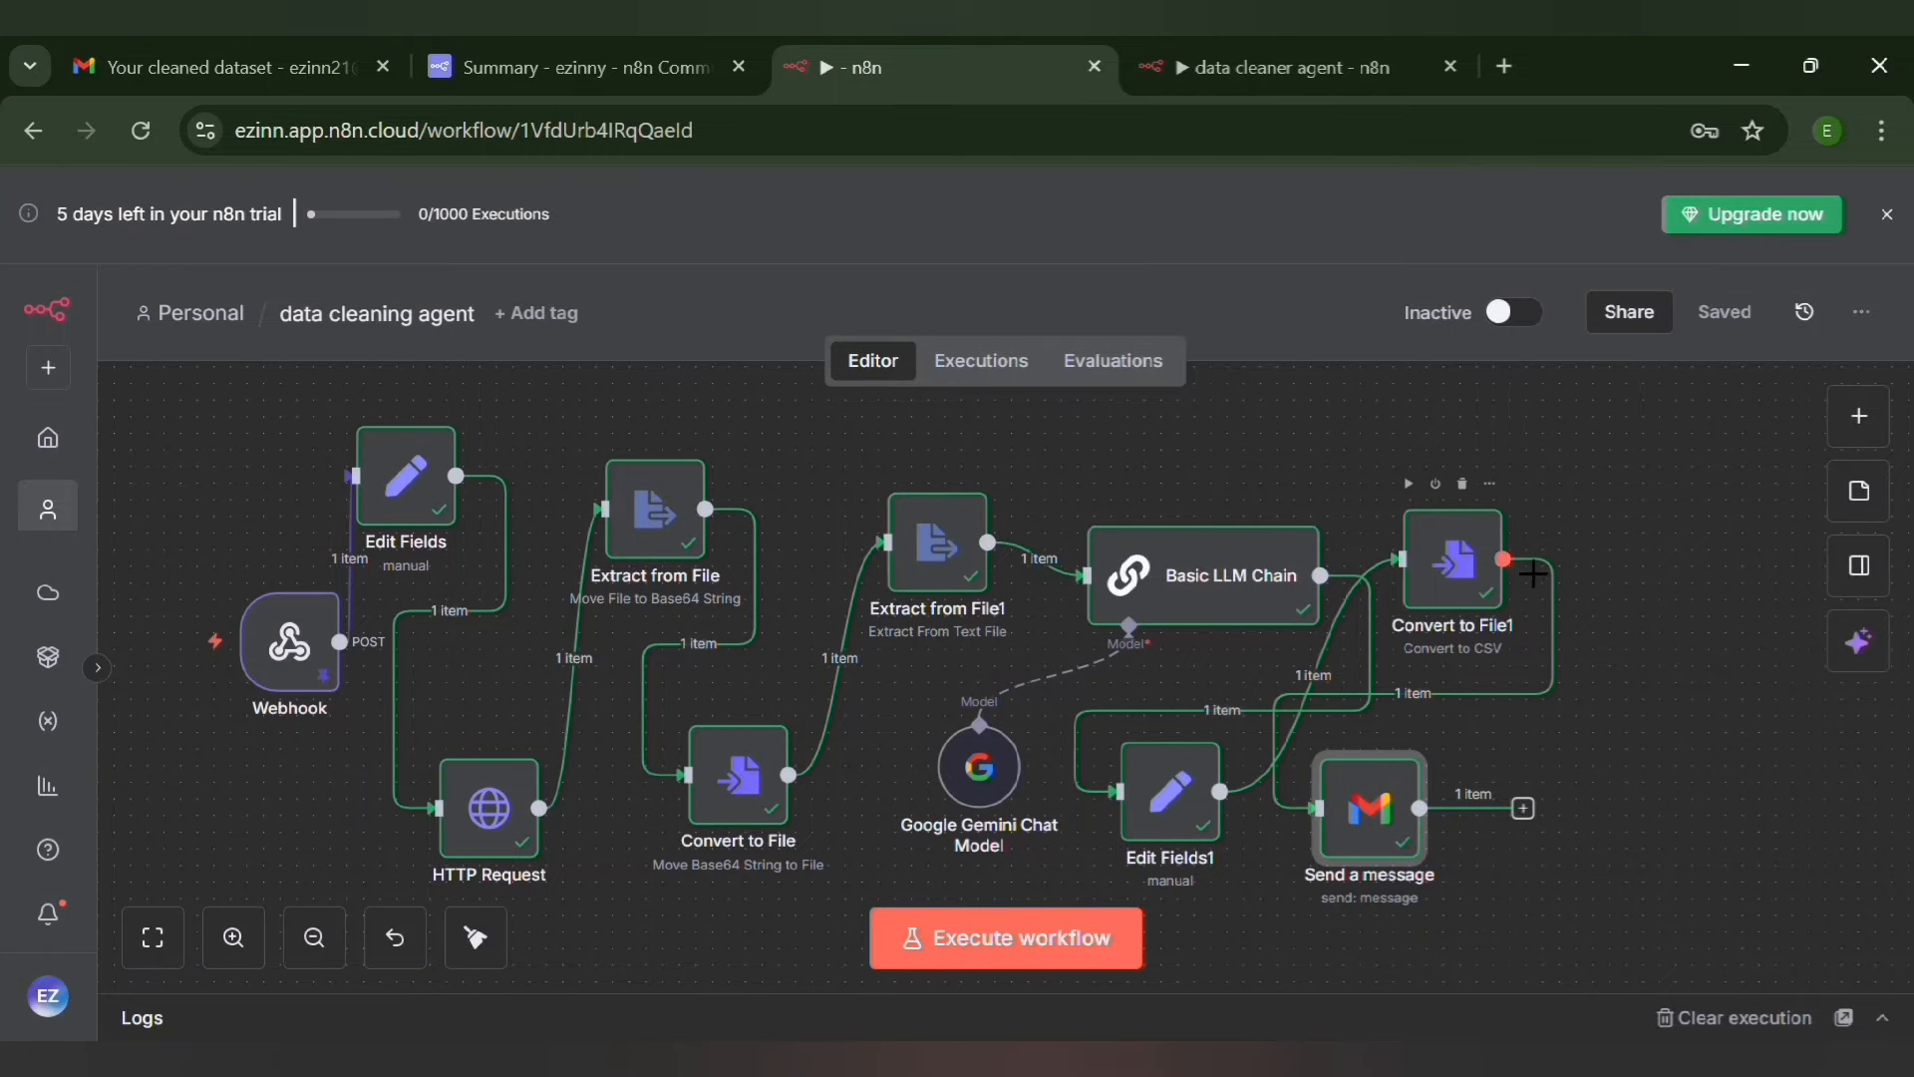
mouse_move(1523, 576)
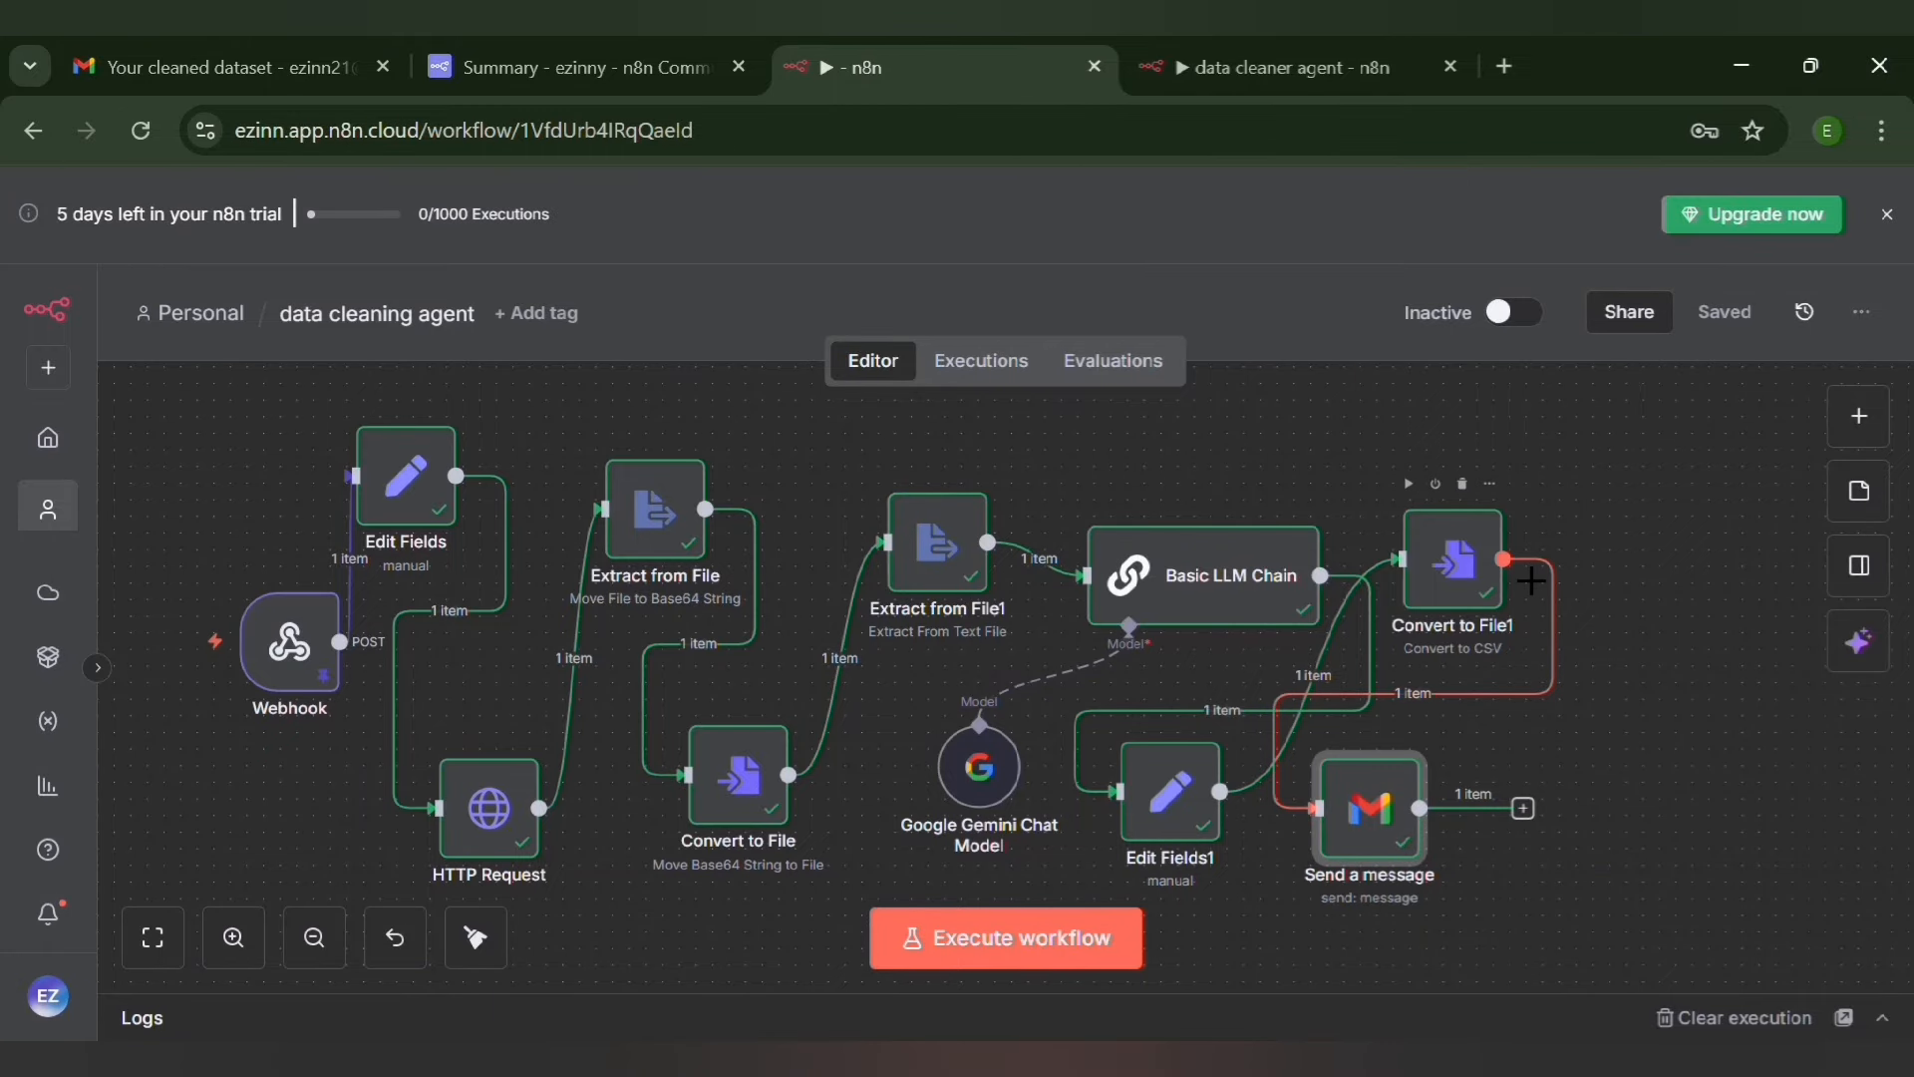
click(1504, 560)
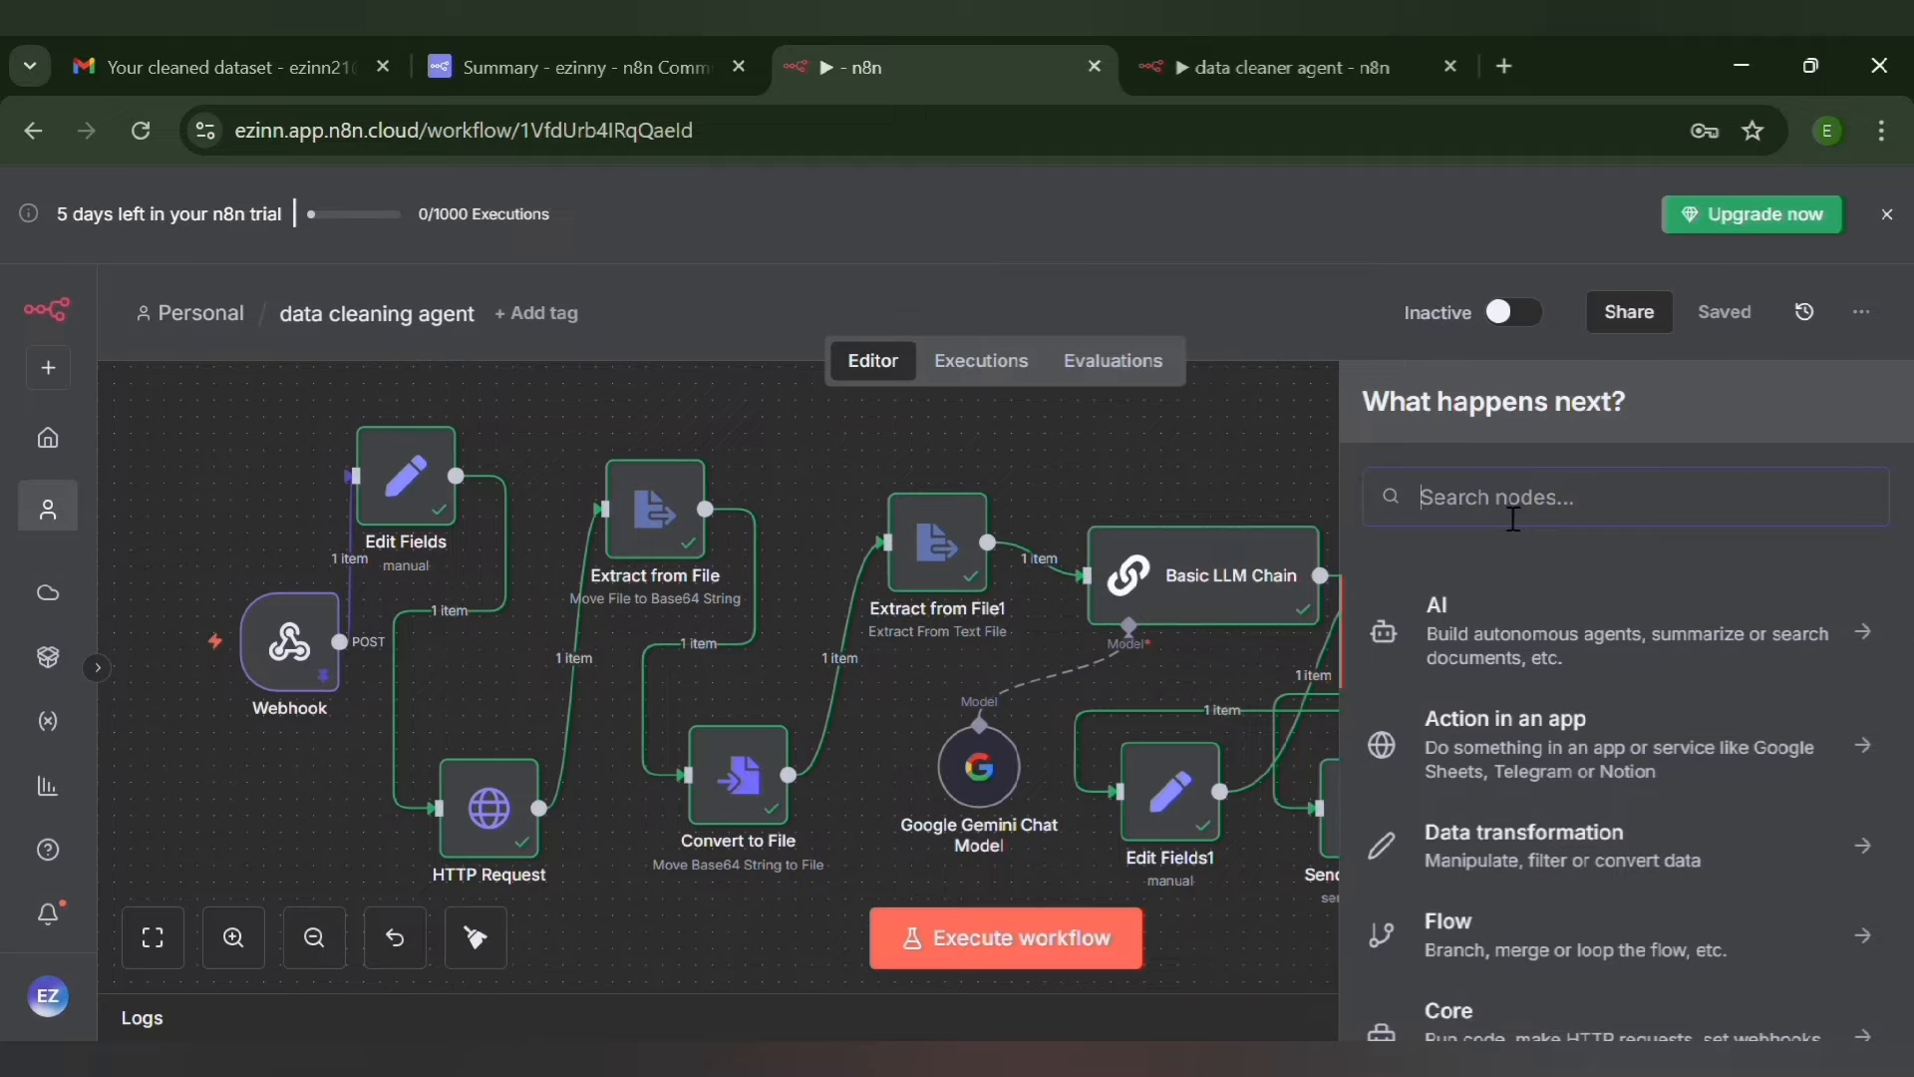
text(goo)
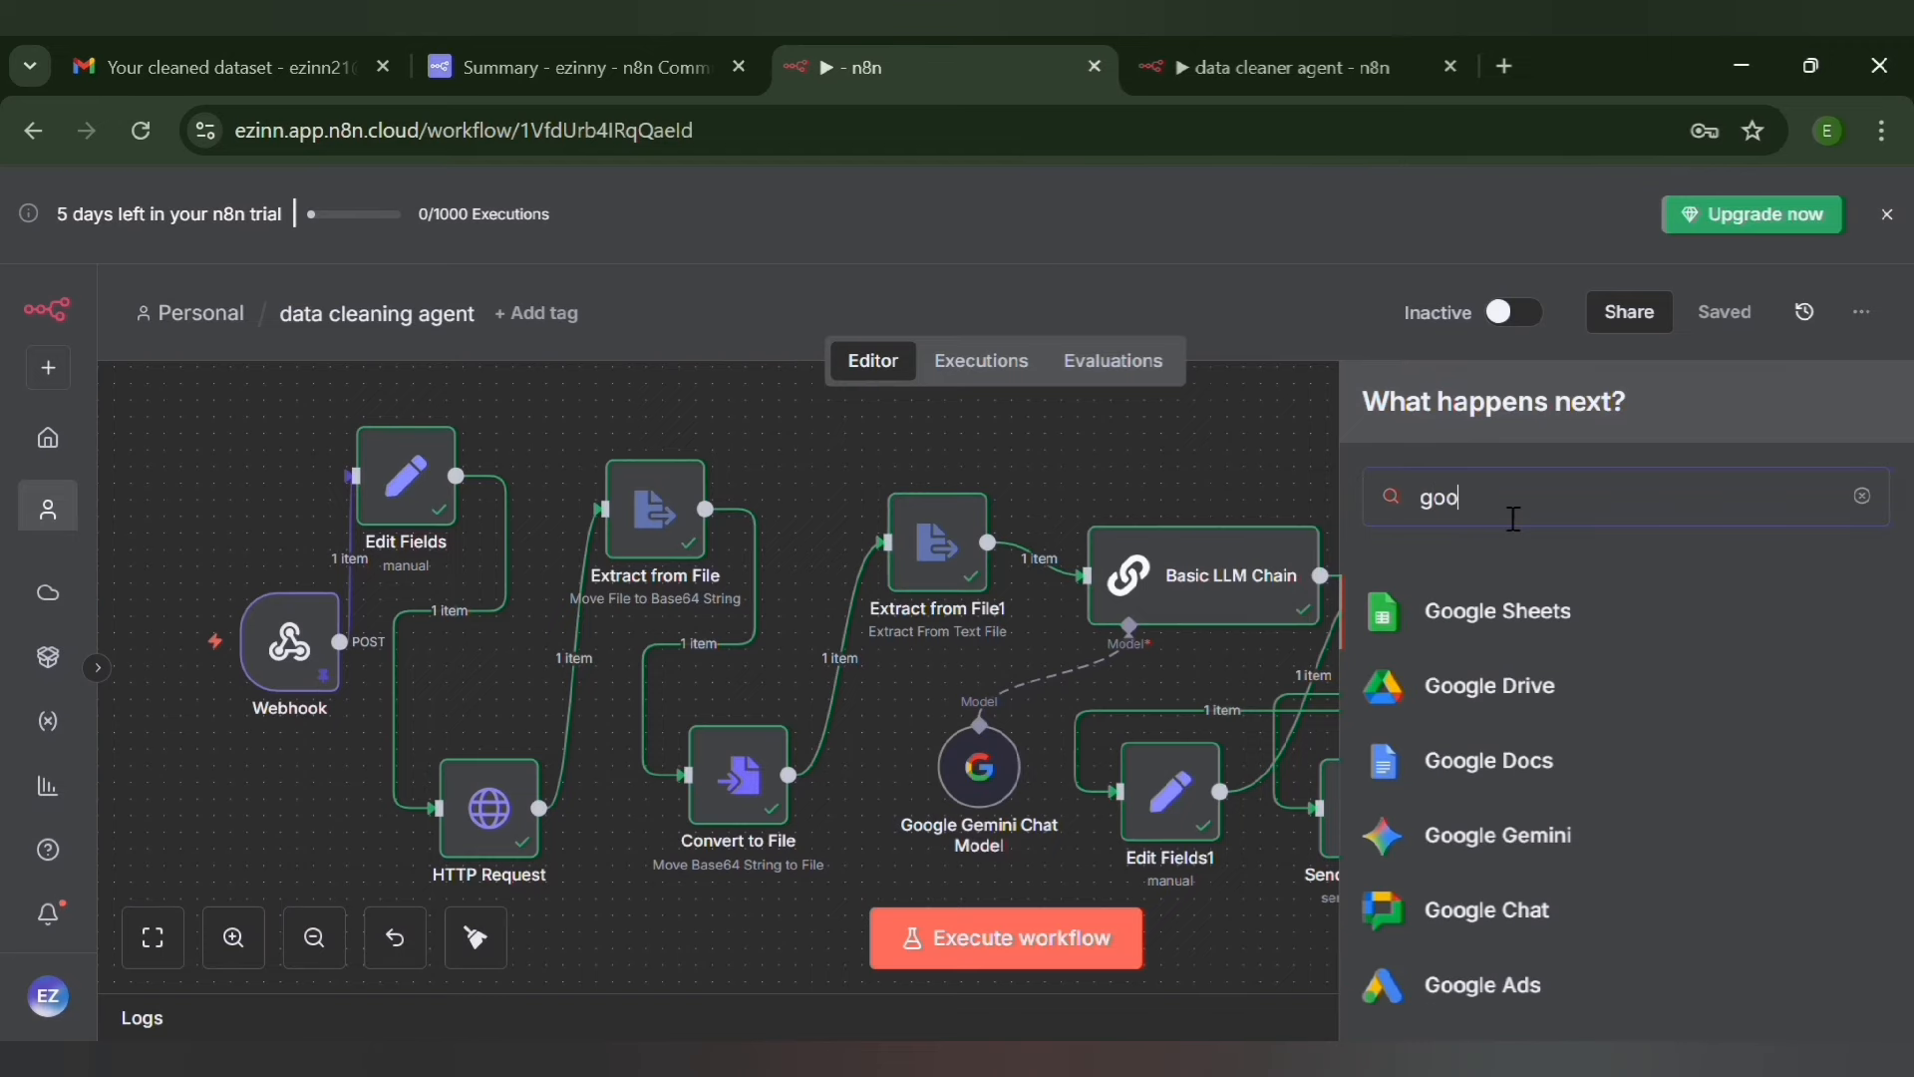
click(1461, 610)
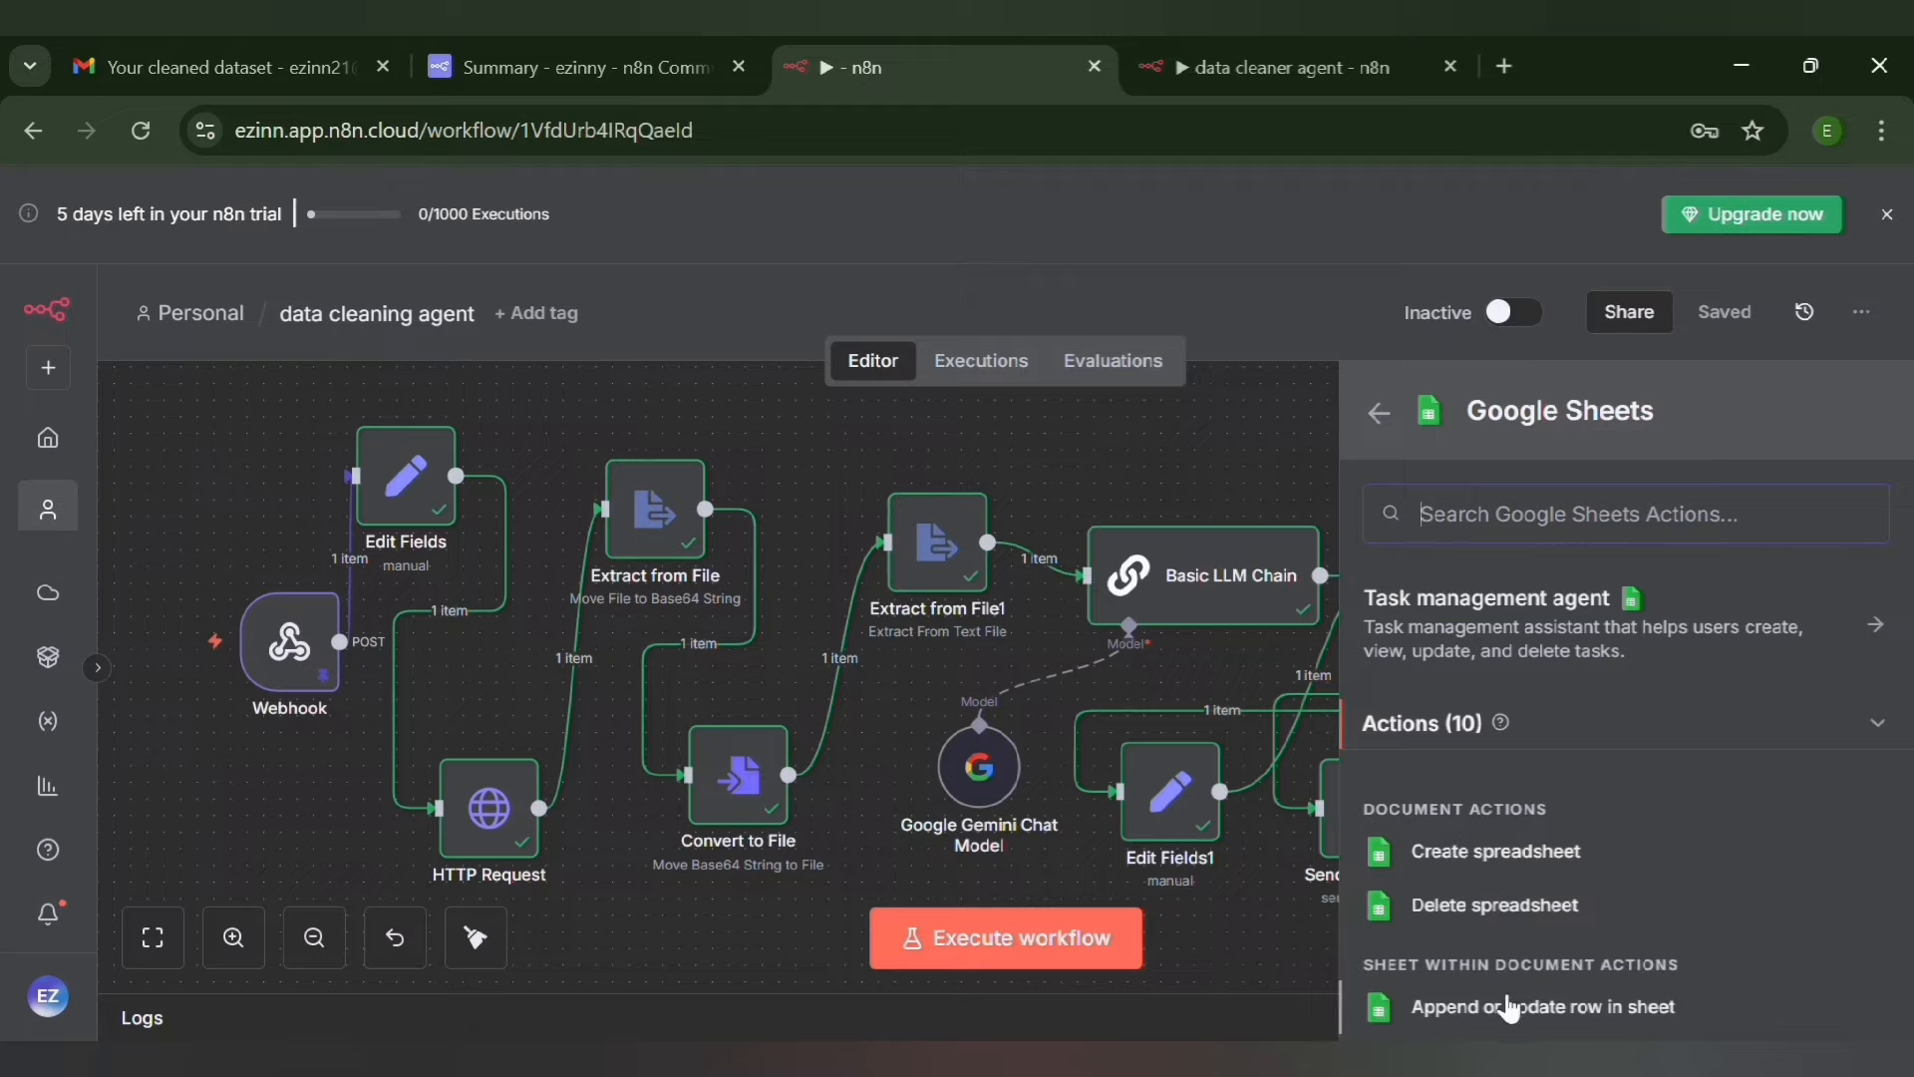
scroll(1485, 947, down, 3)
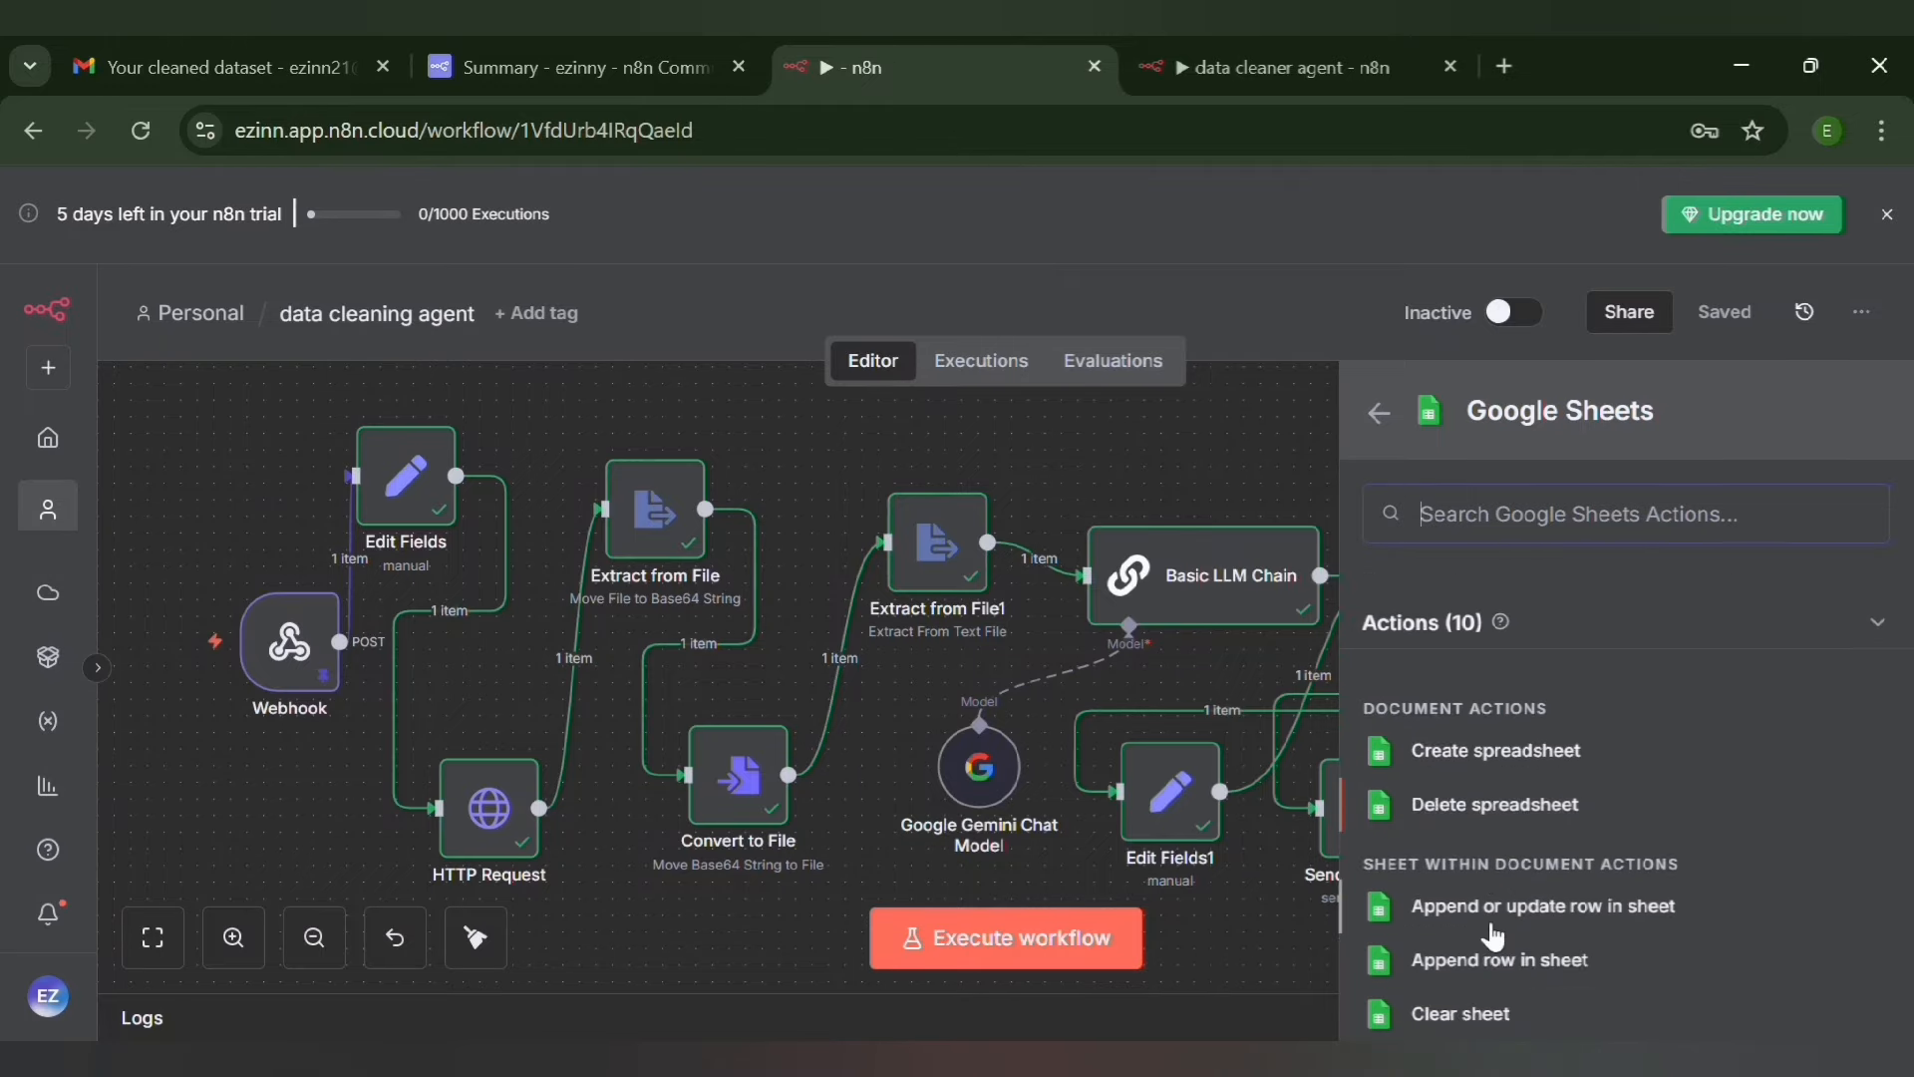
scroll(1492, 937, down, 1)
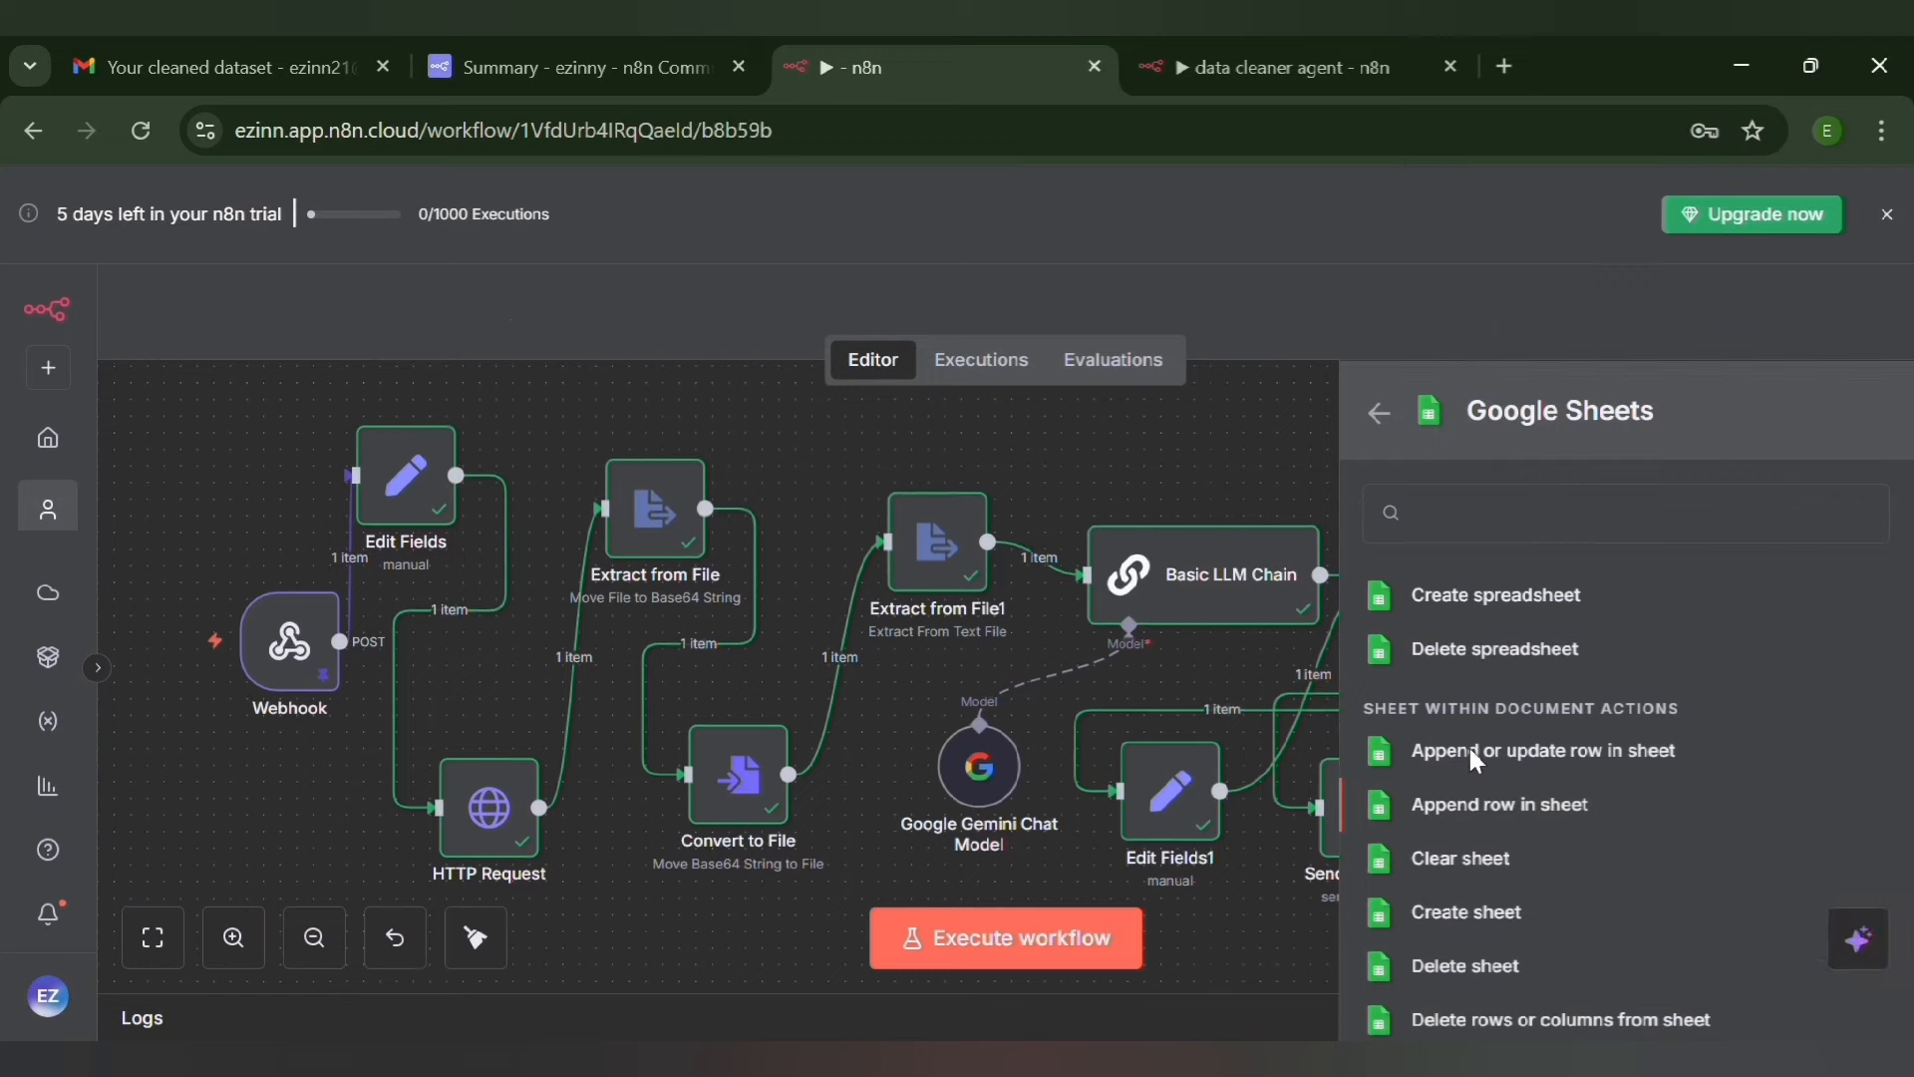
click(1481, 758)
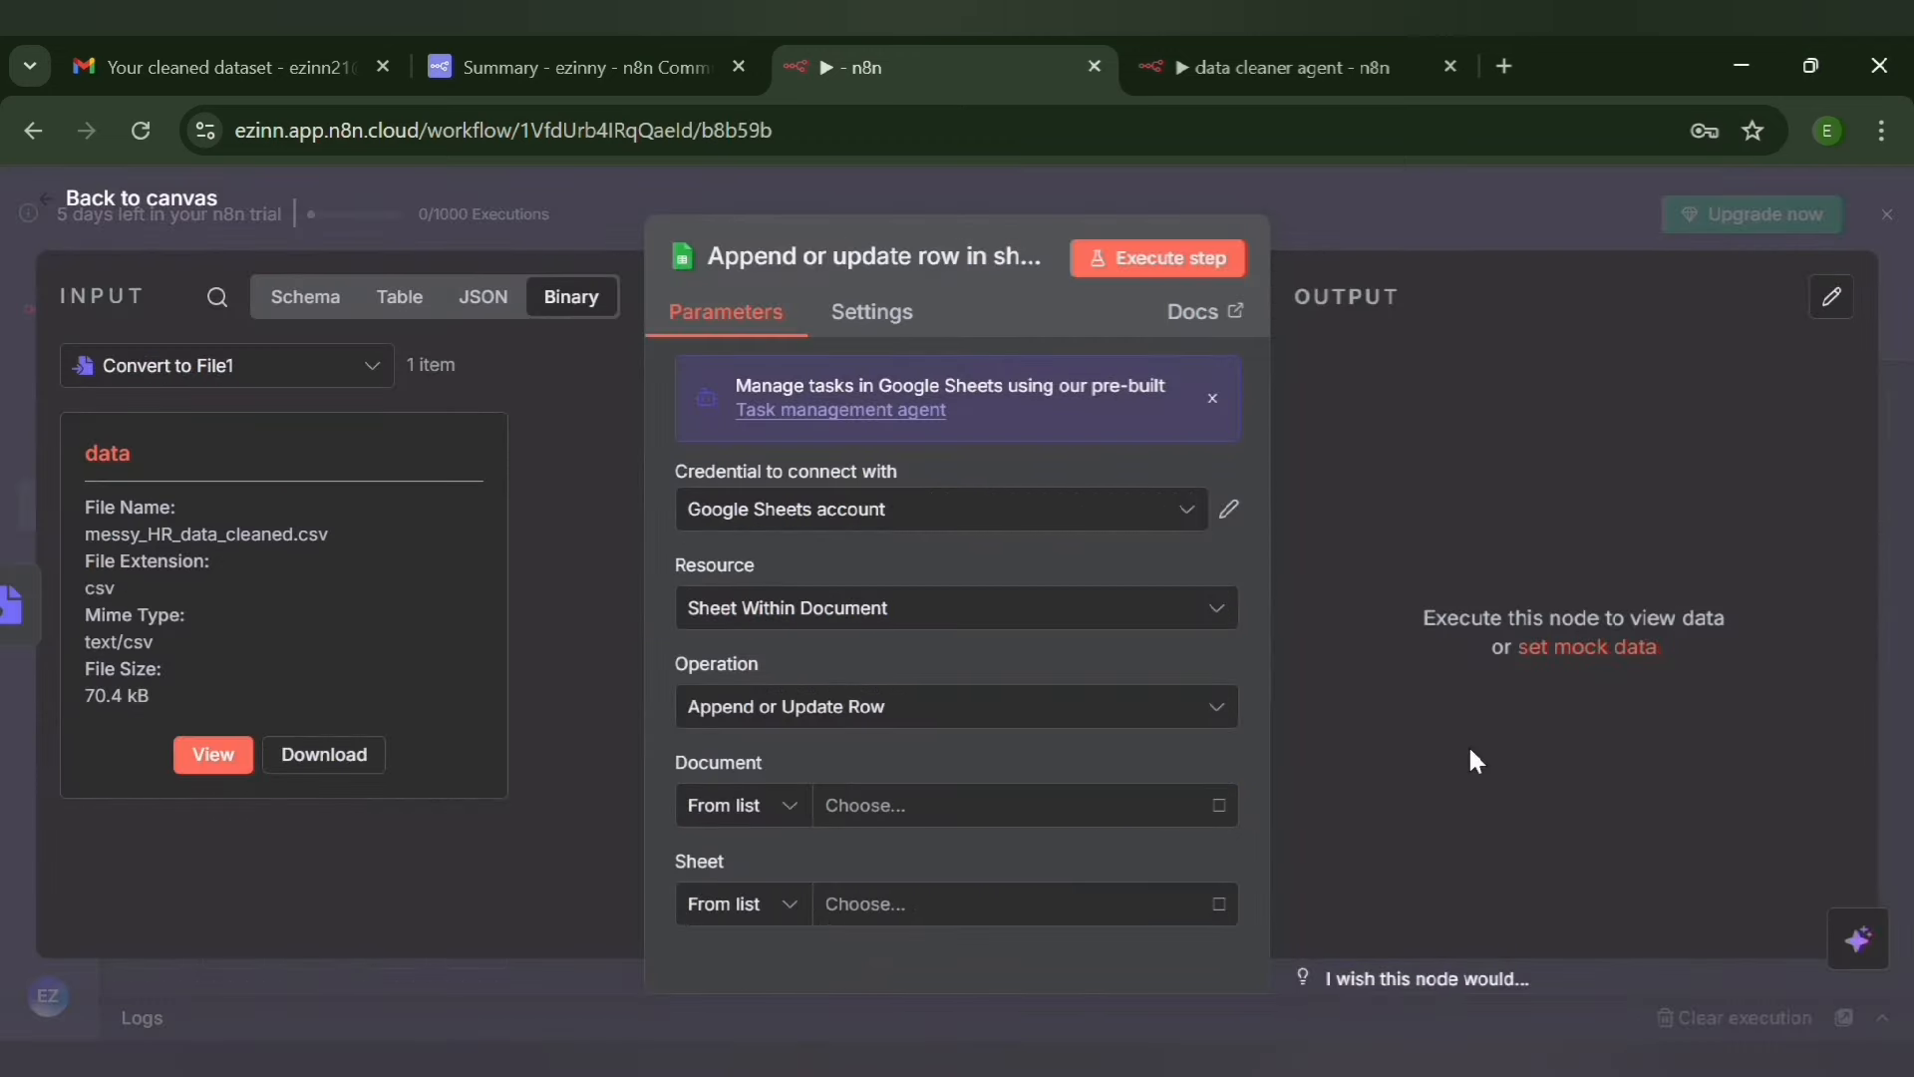
click(50, 199)
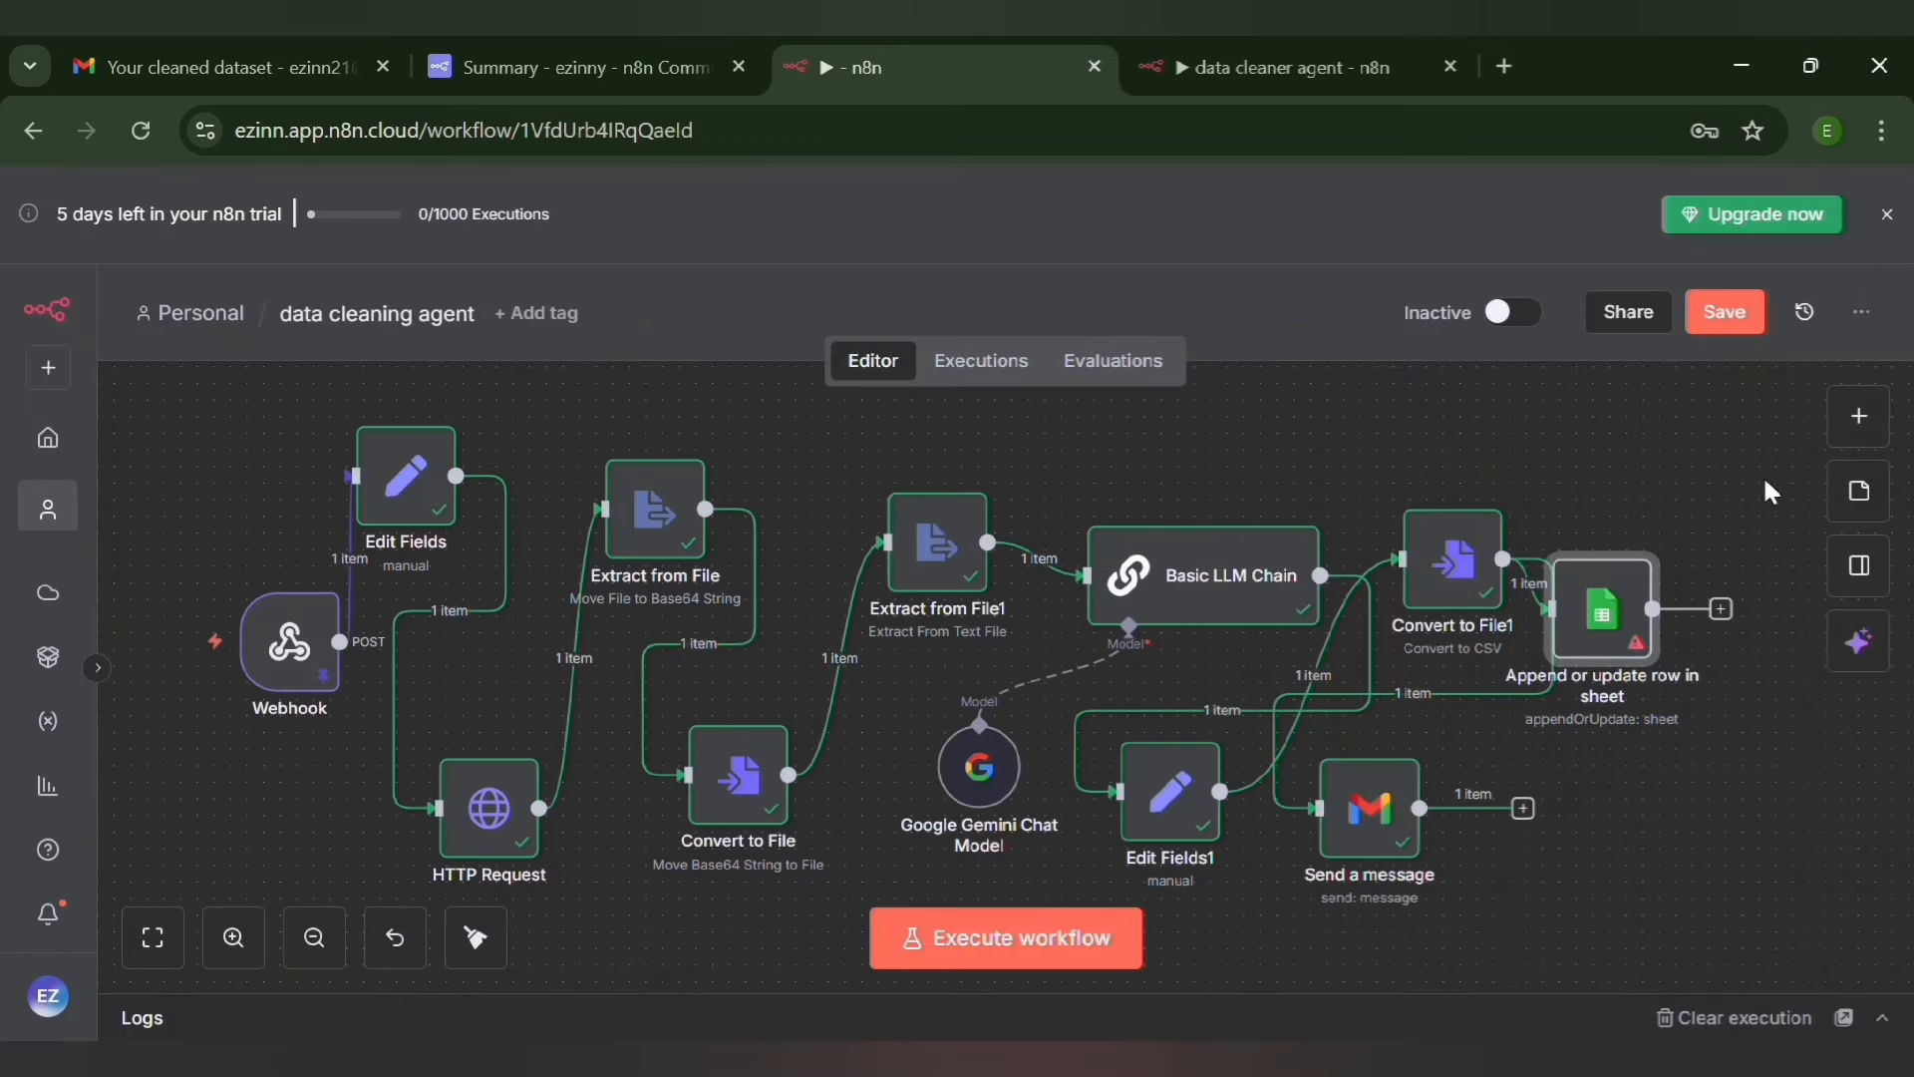
drag(1638, 634, 1688, 720)
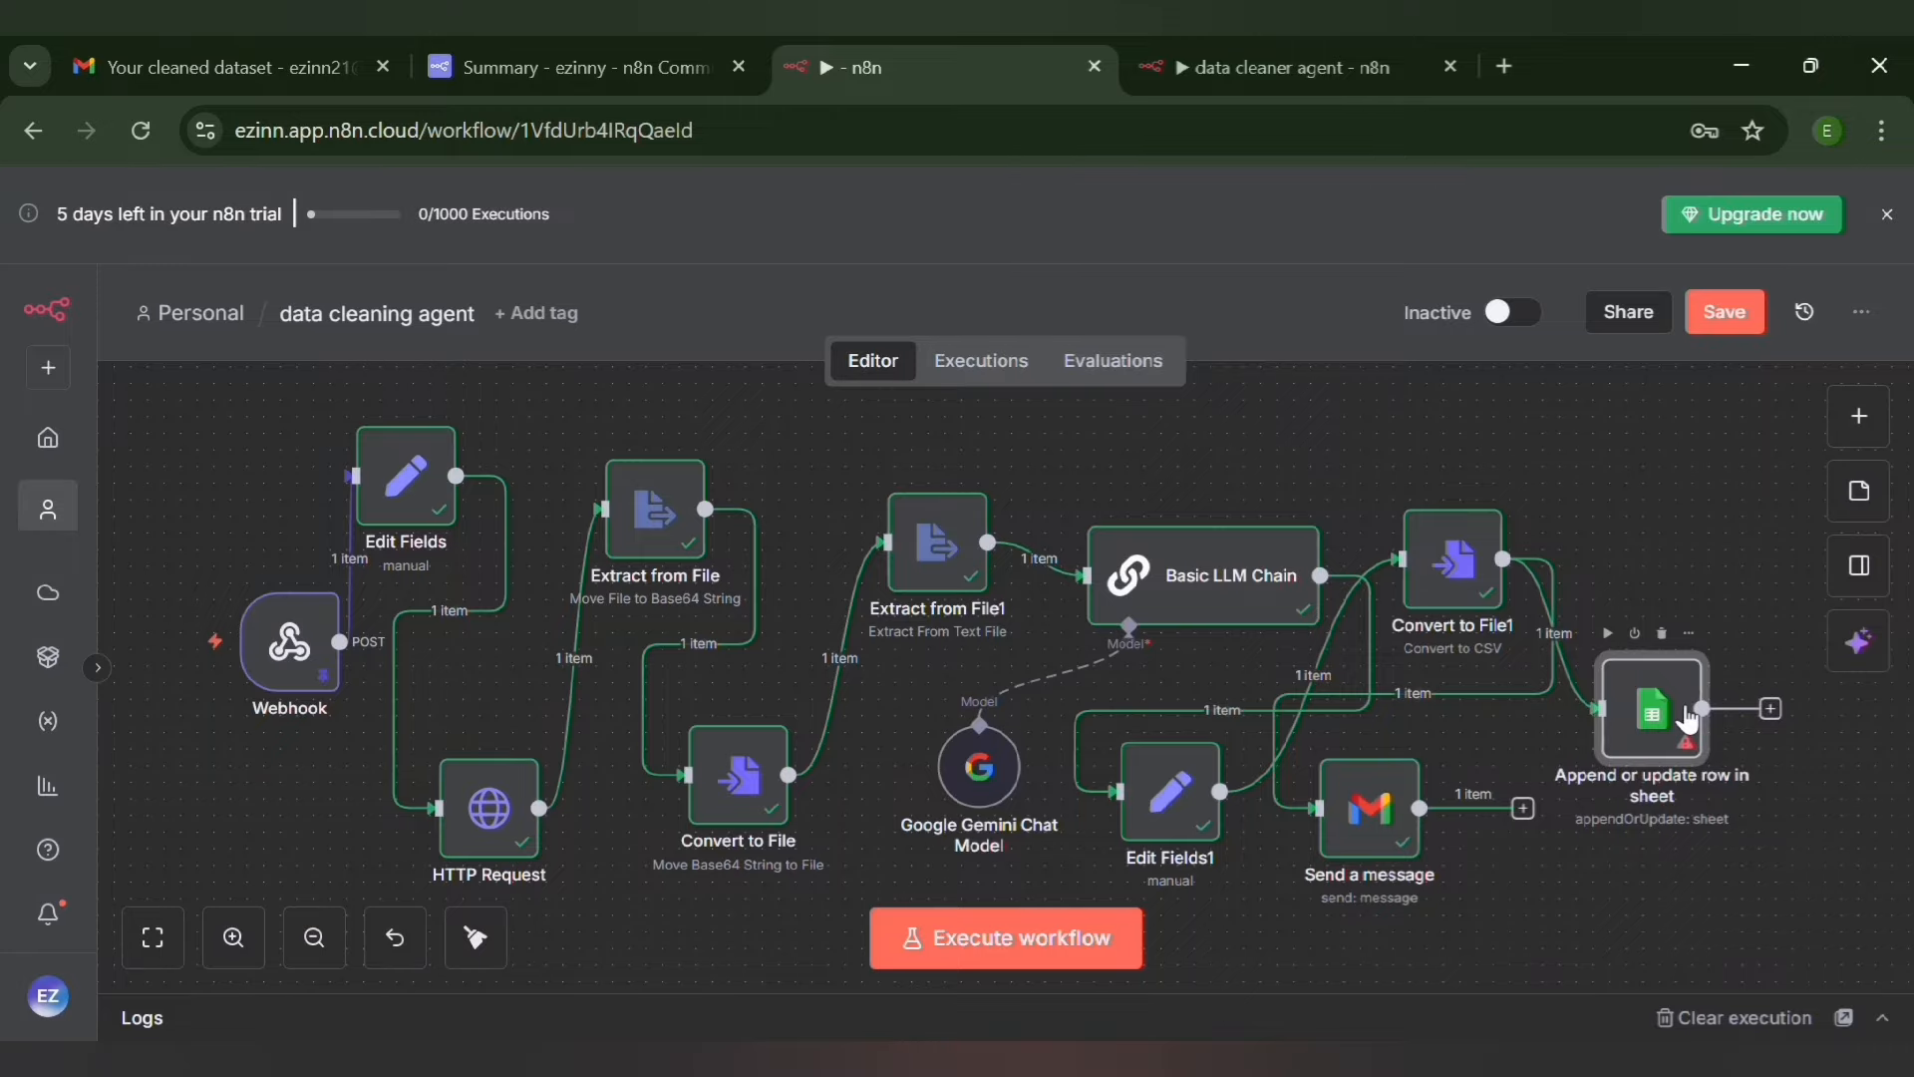
Open the Append or update row in sheet node and check the connection of its Google Sheets account credential
double_click(1660, 707)
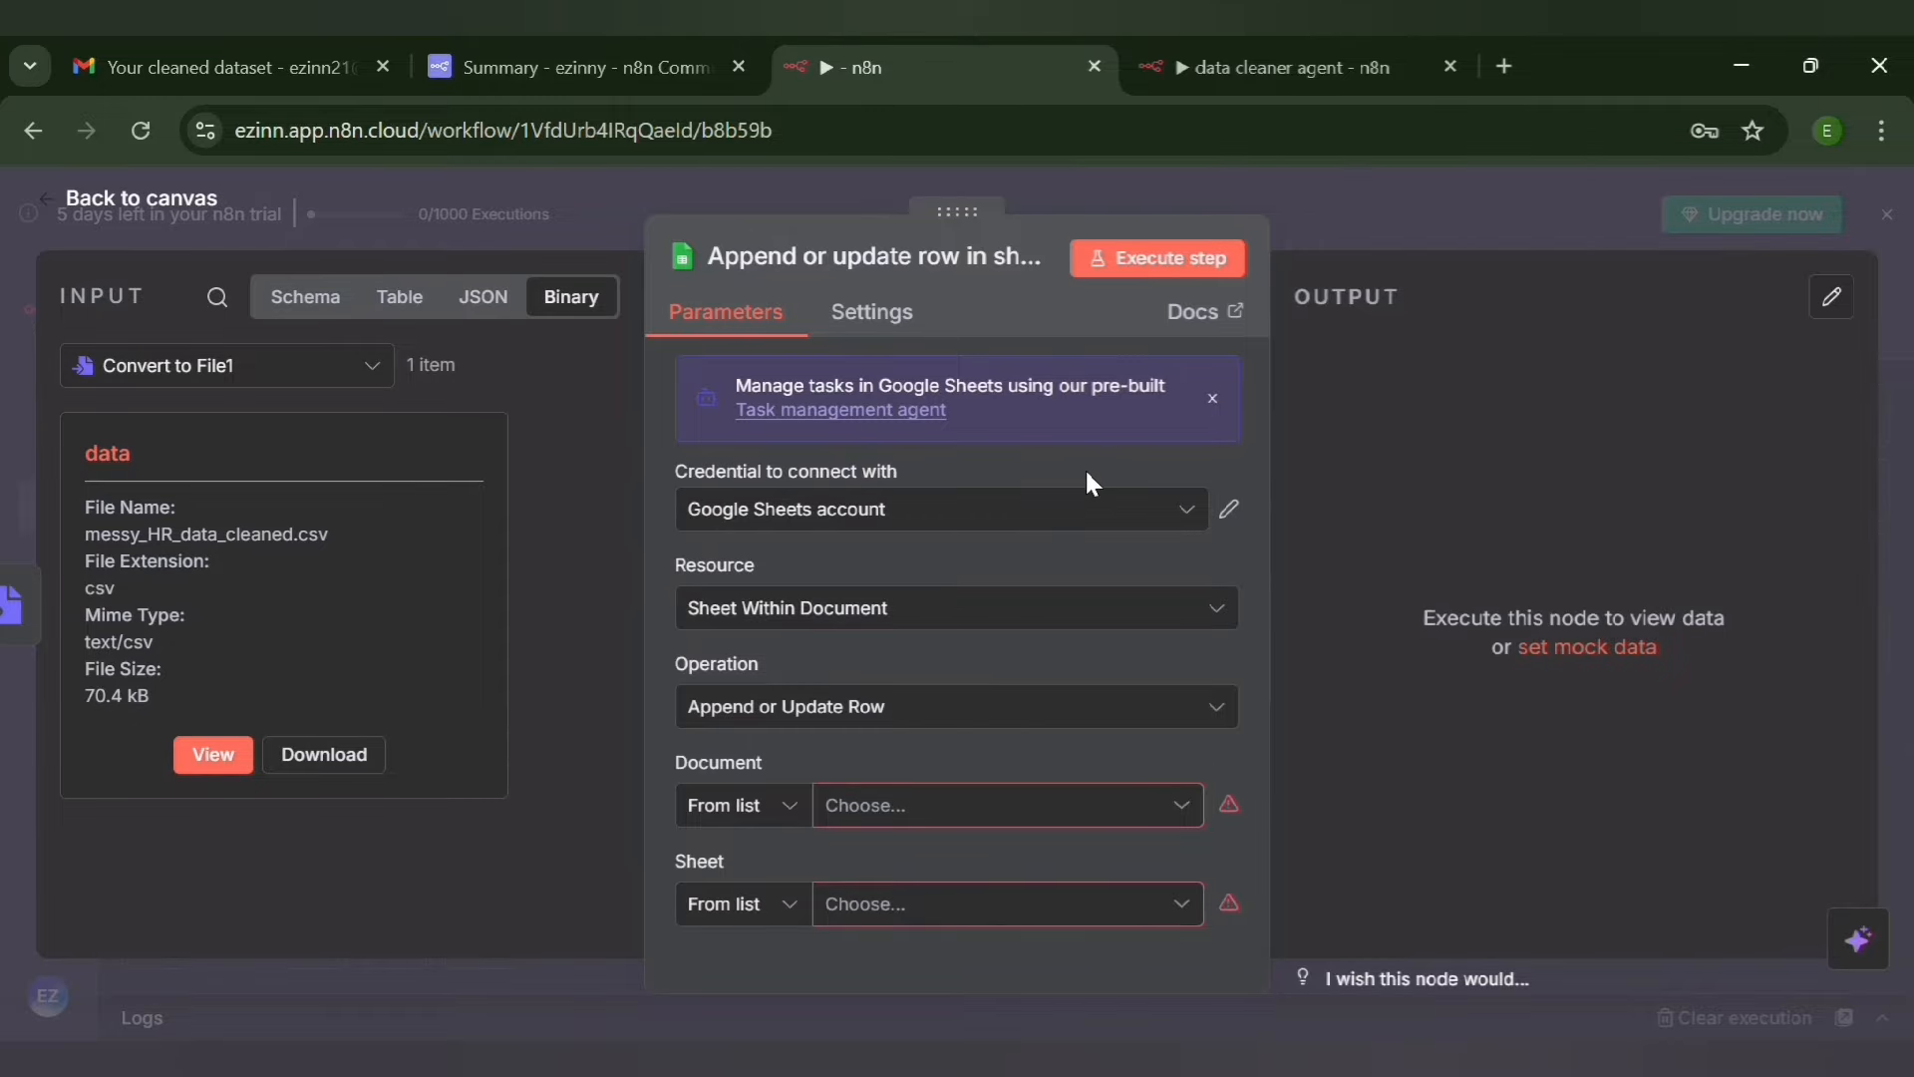
click(1231, 511)
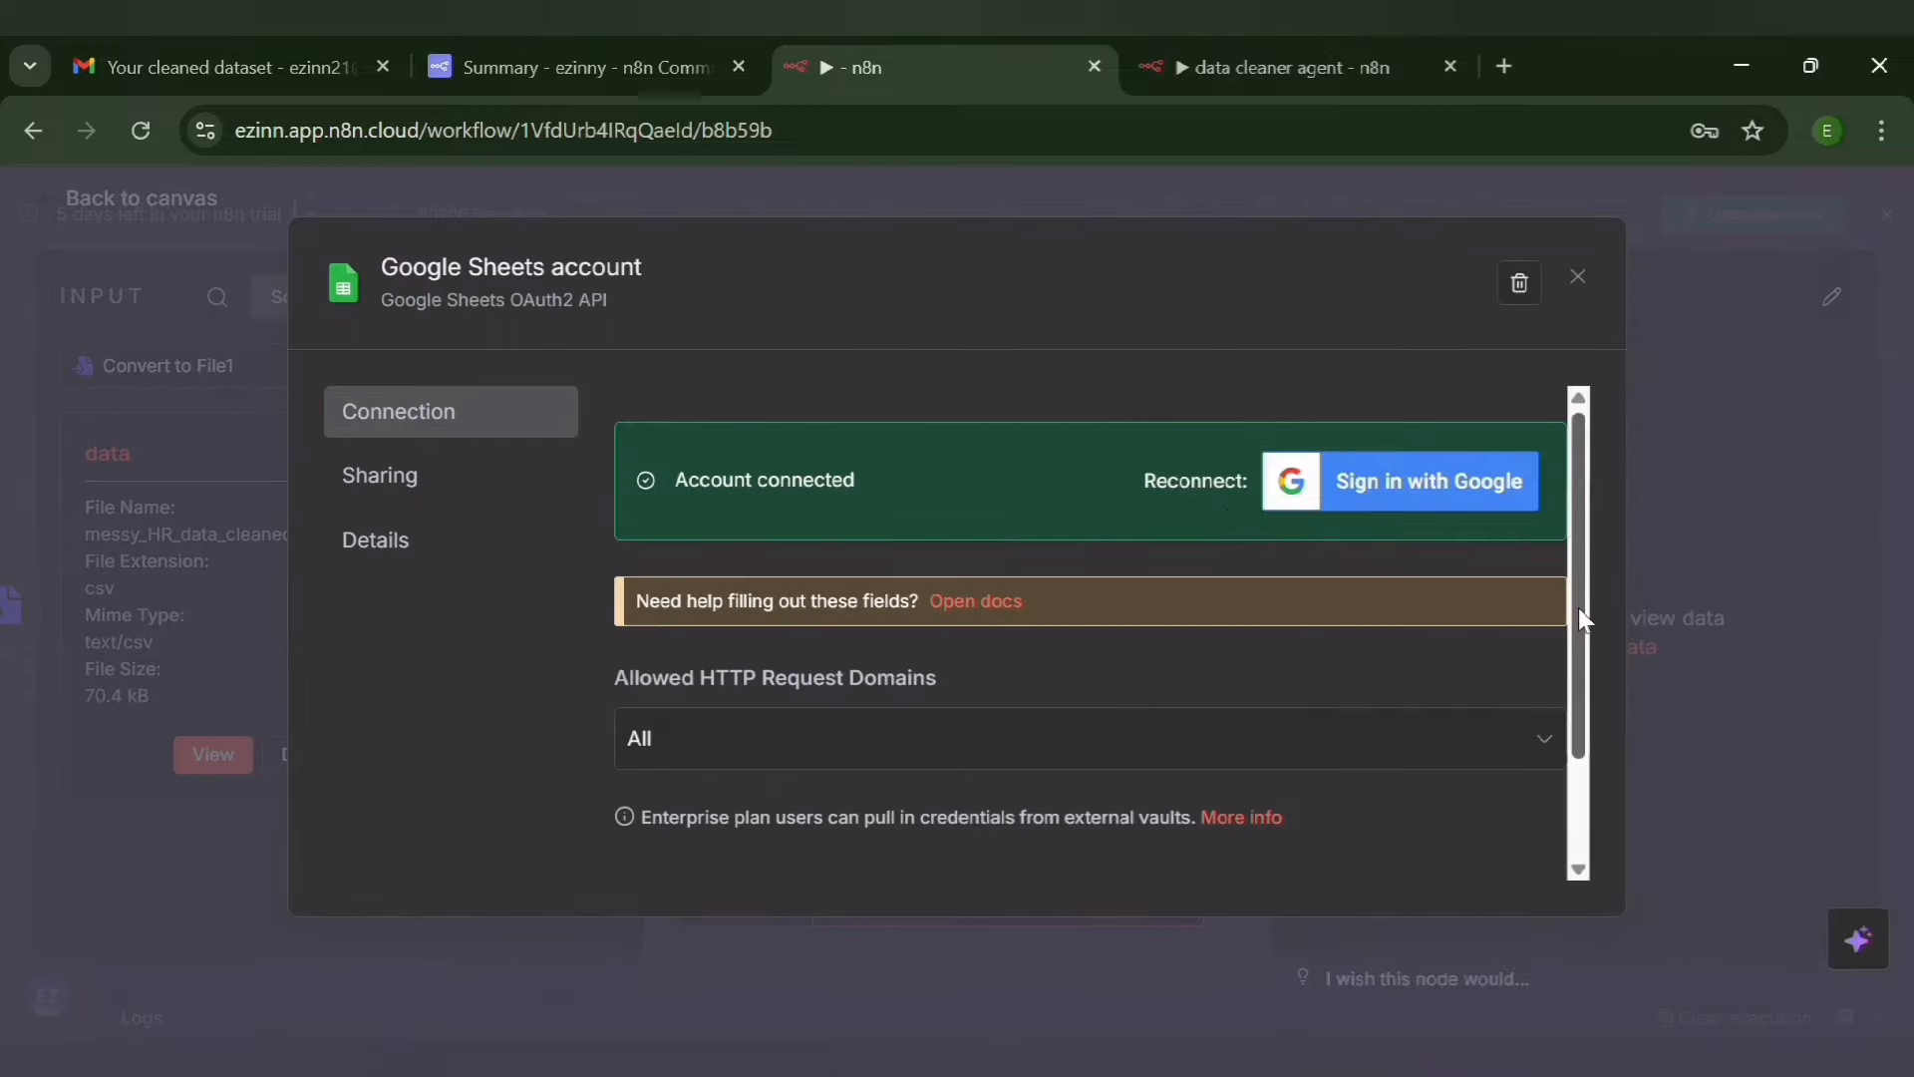
drag(1577, 607, 1596, 317)
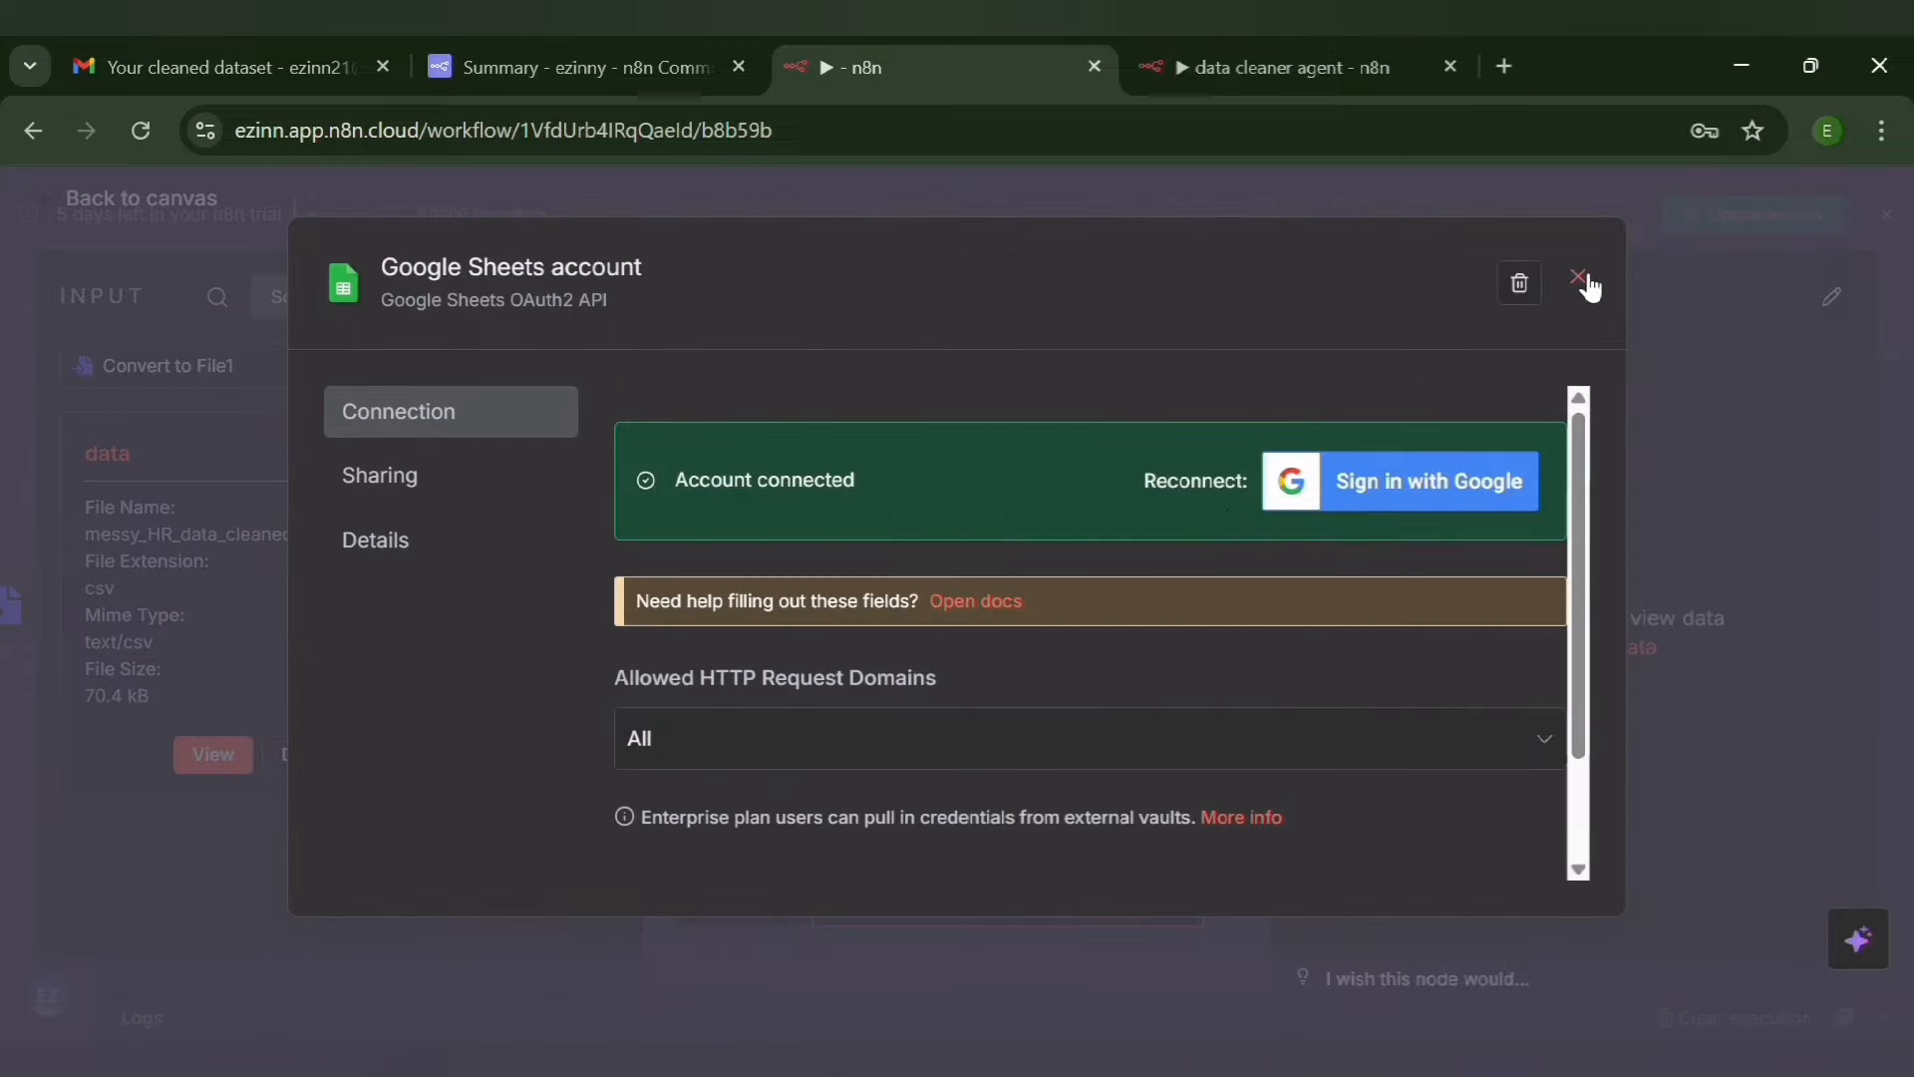
click(1577, 276)
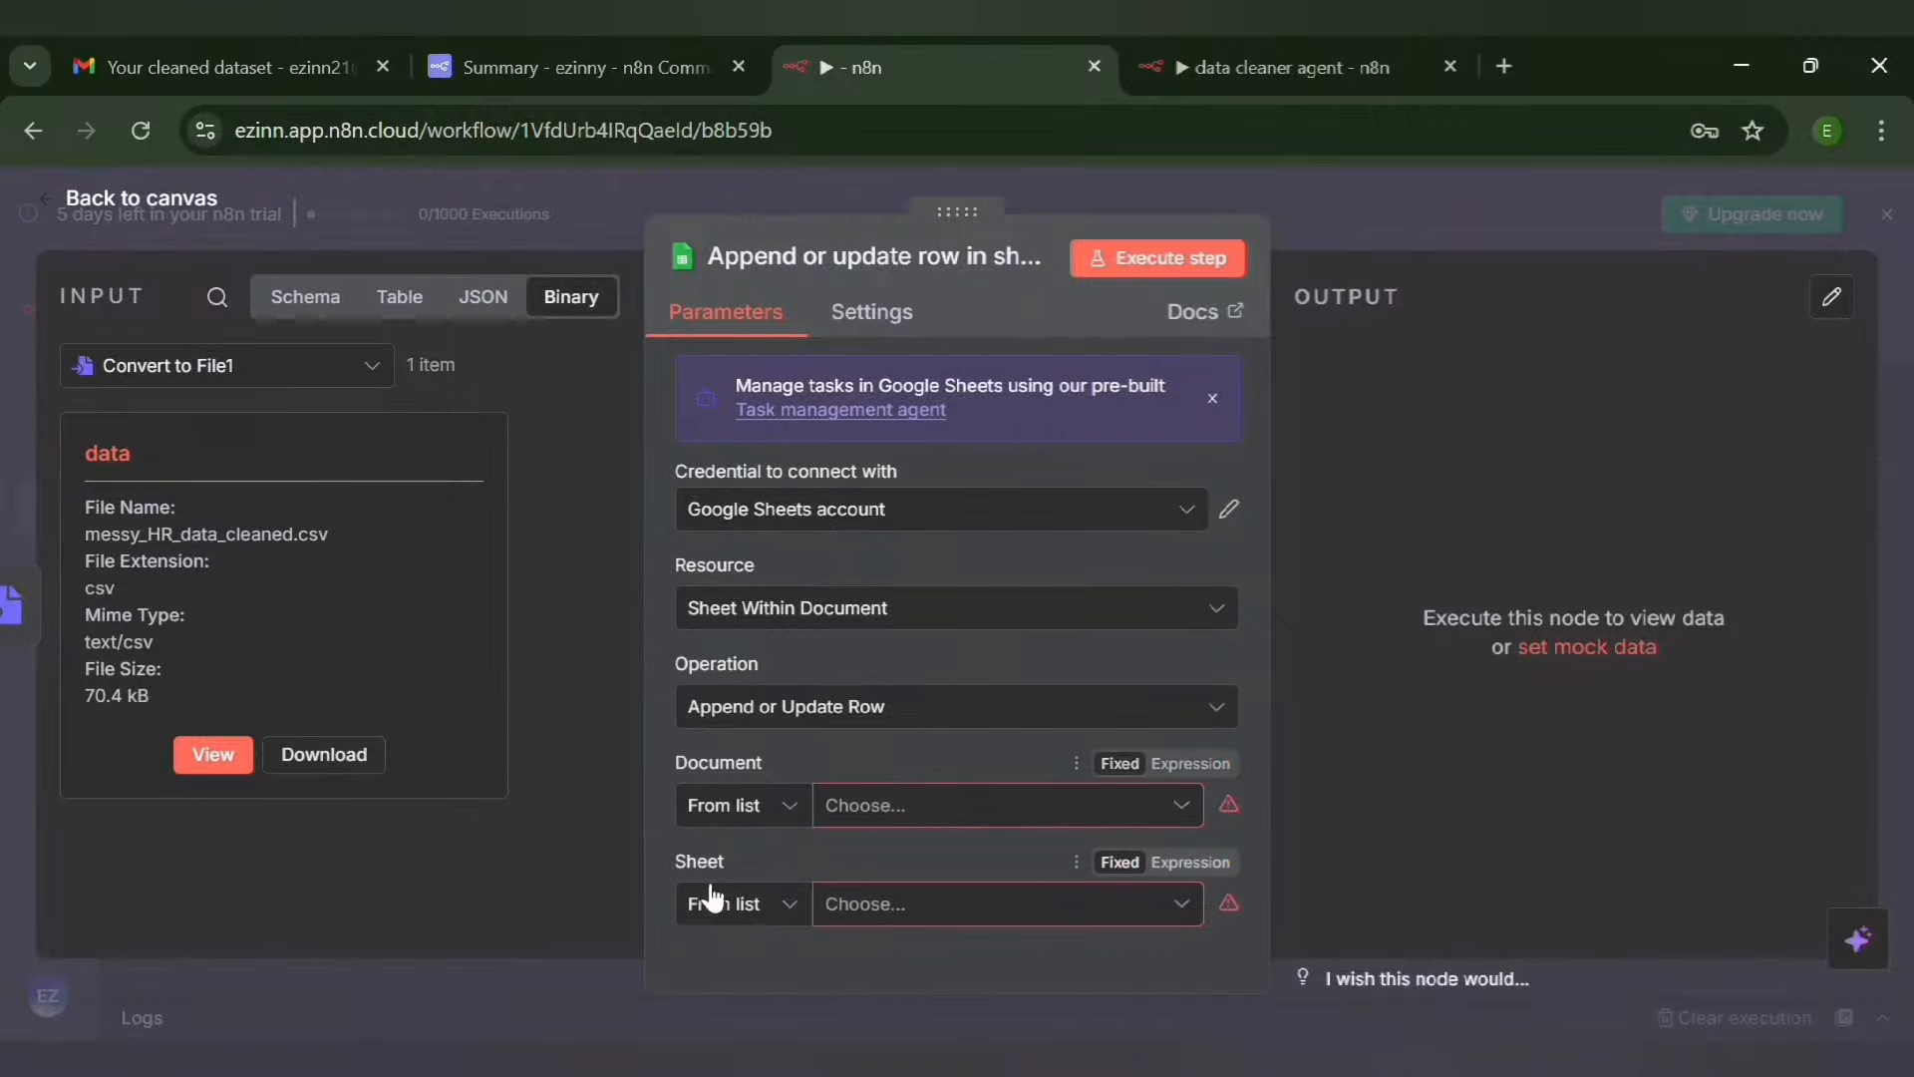
Set the Google Sheets node's document to Data Cleaner Record and its sheet to Sheet1
click(878, 809)
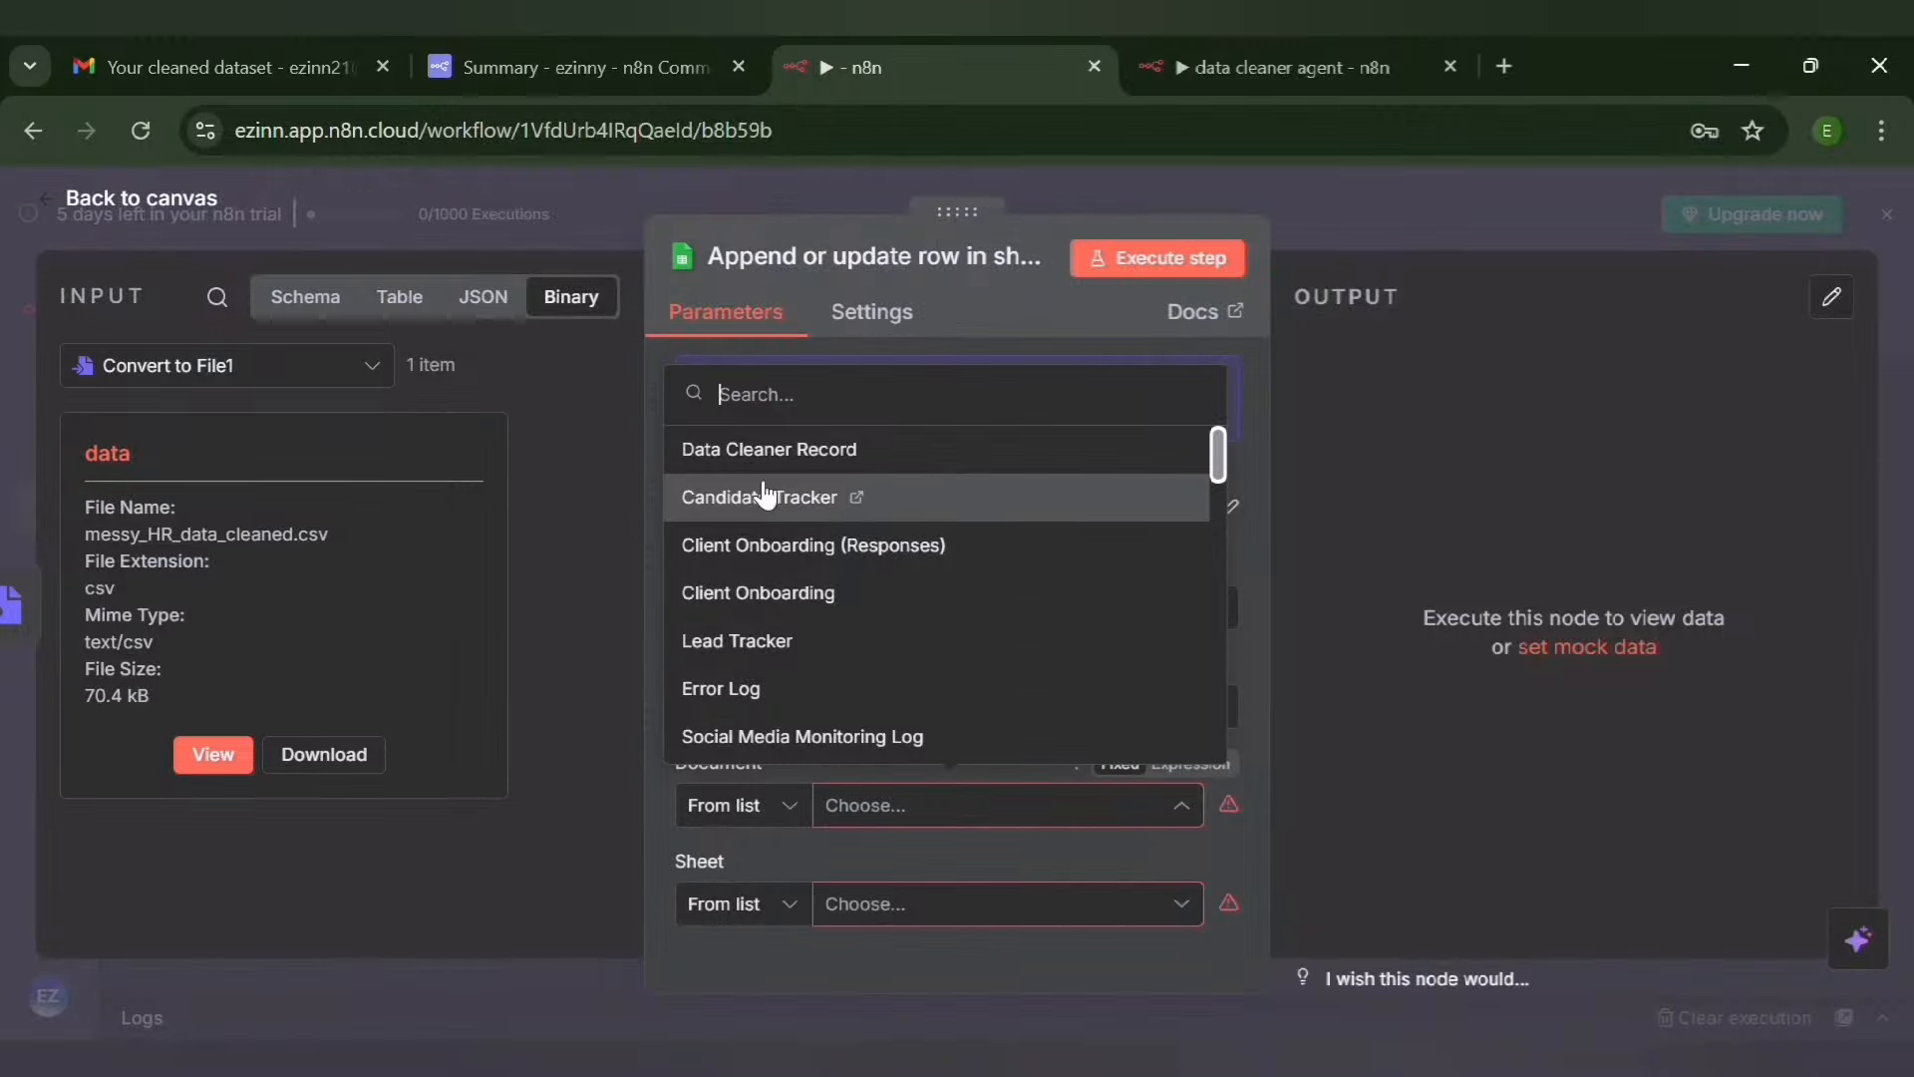
click(767, 449)
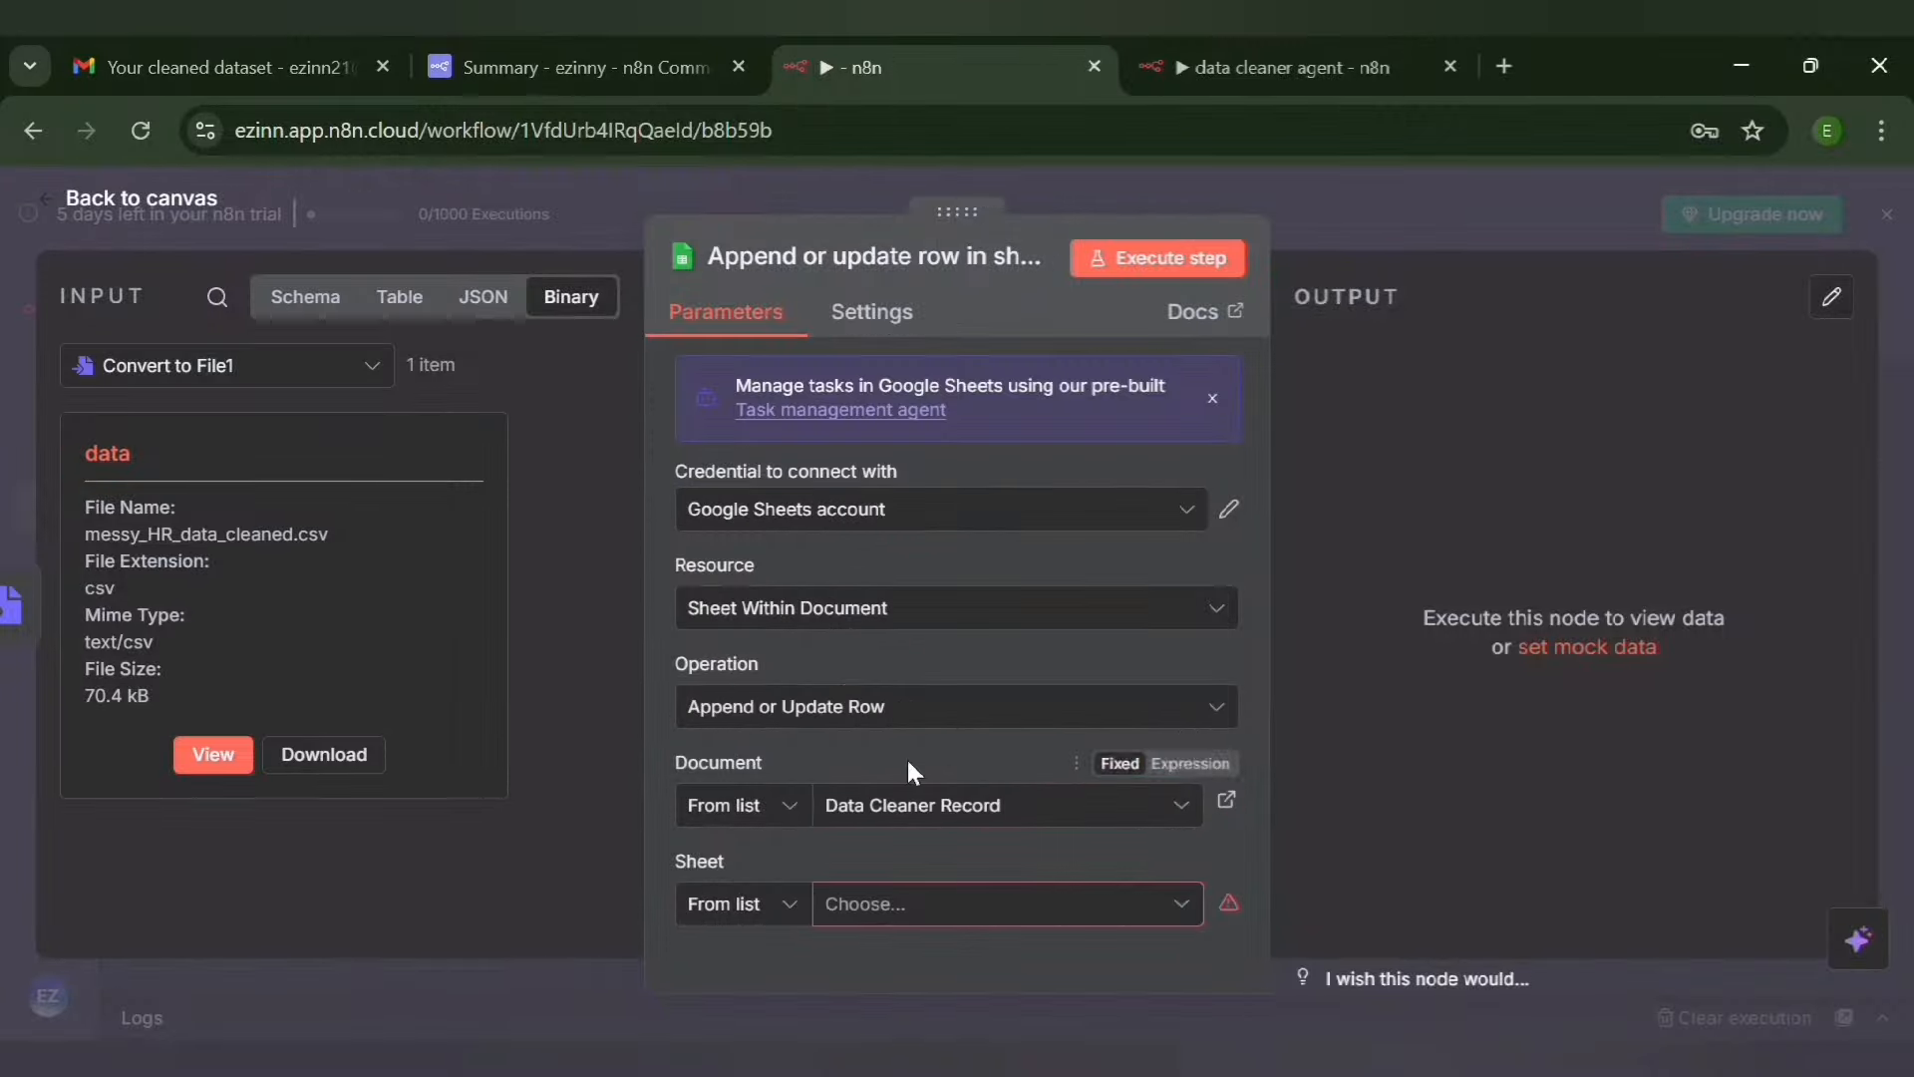
click(1027, 915)
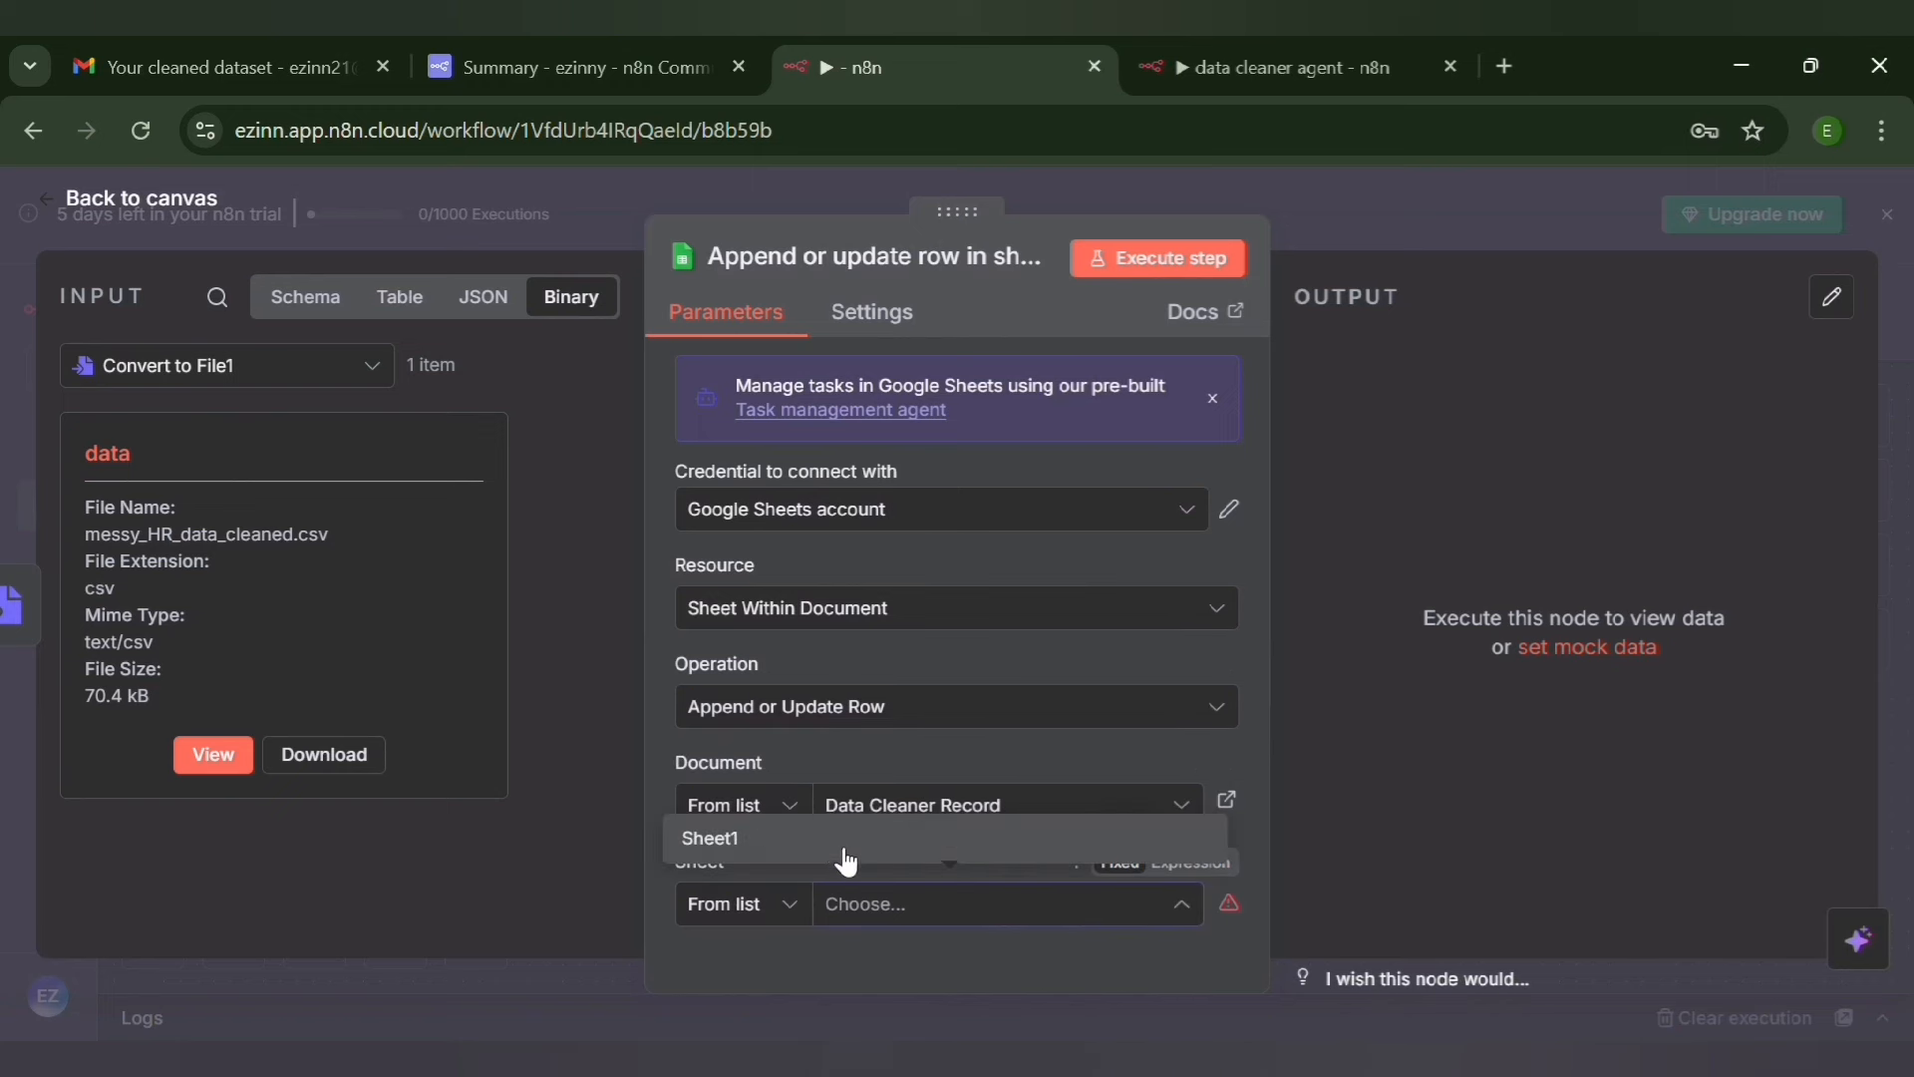
click(838, 848)
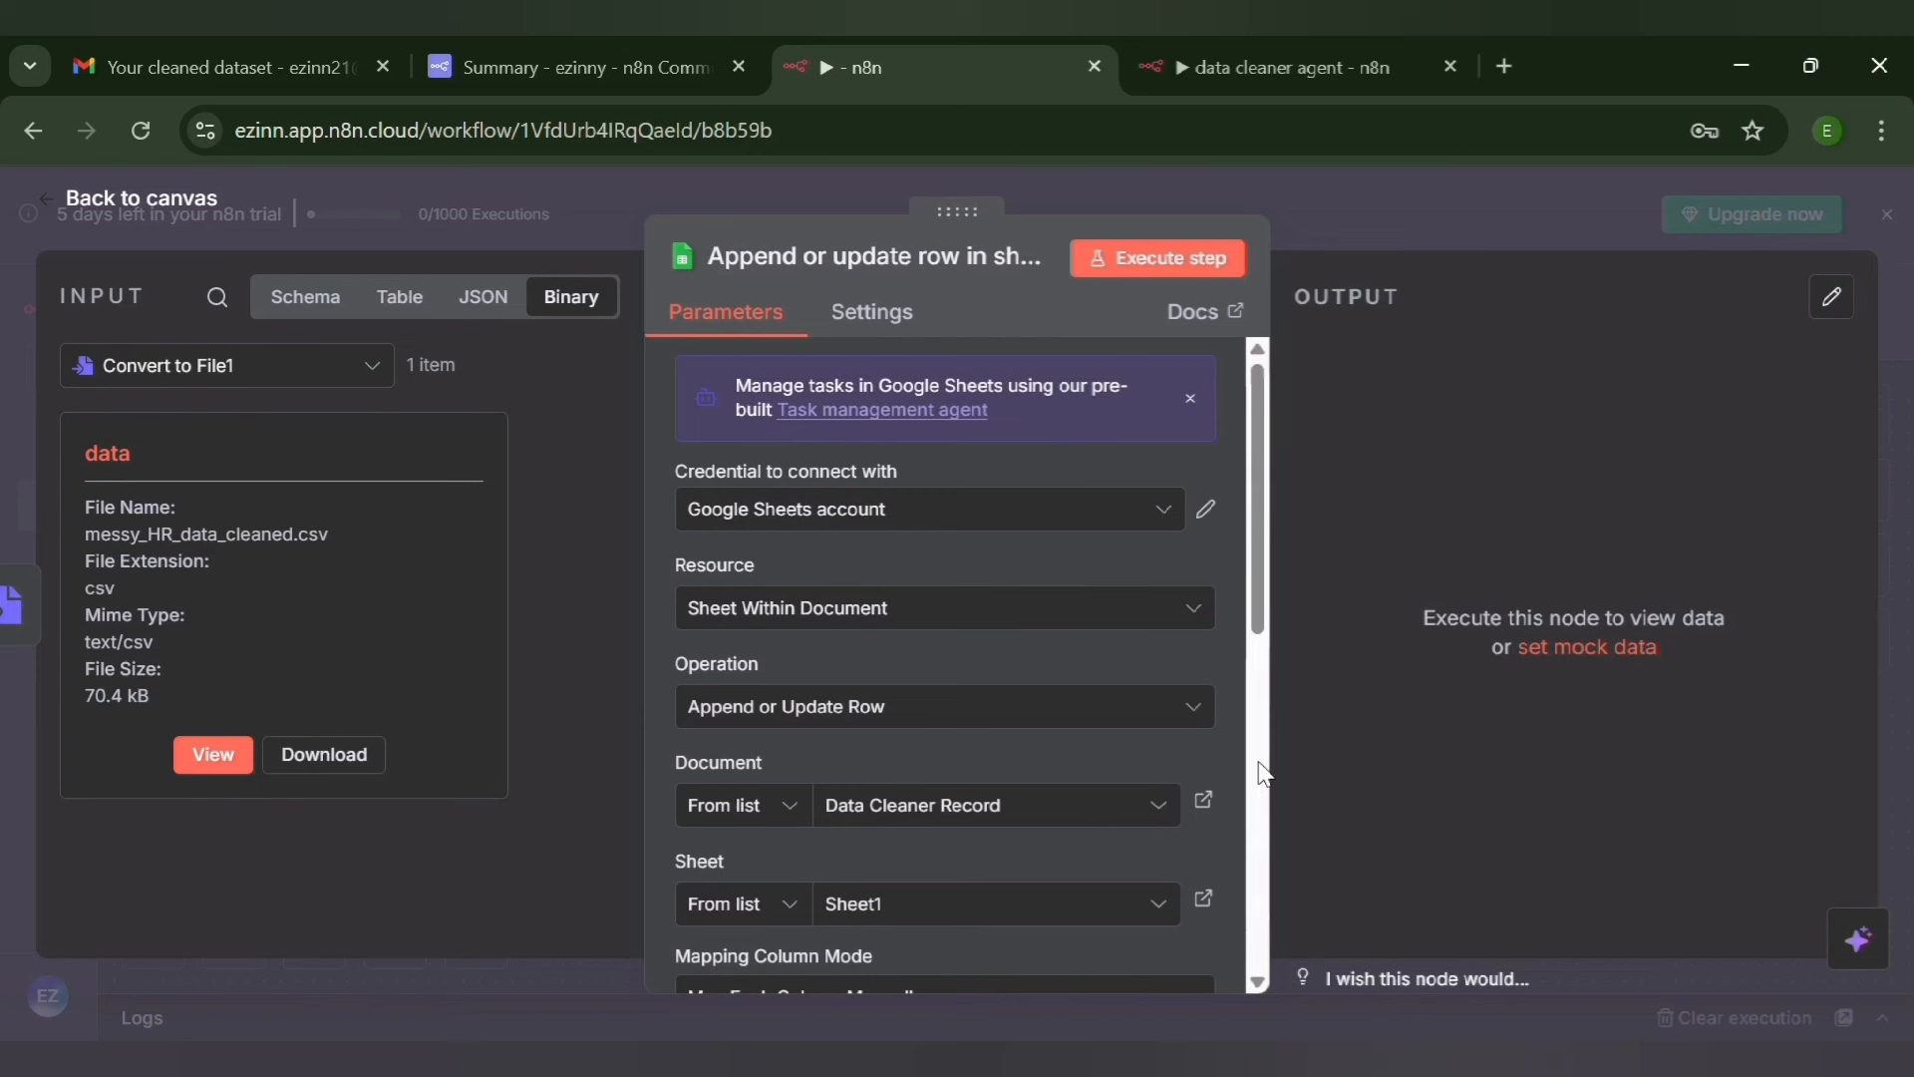
Choose Email as the column to match on in the Google Sheets node
scroll(1260, 769, down, 6)
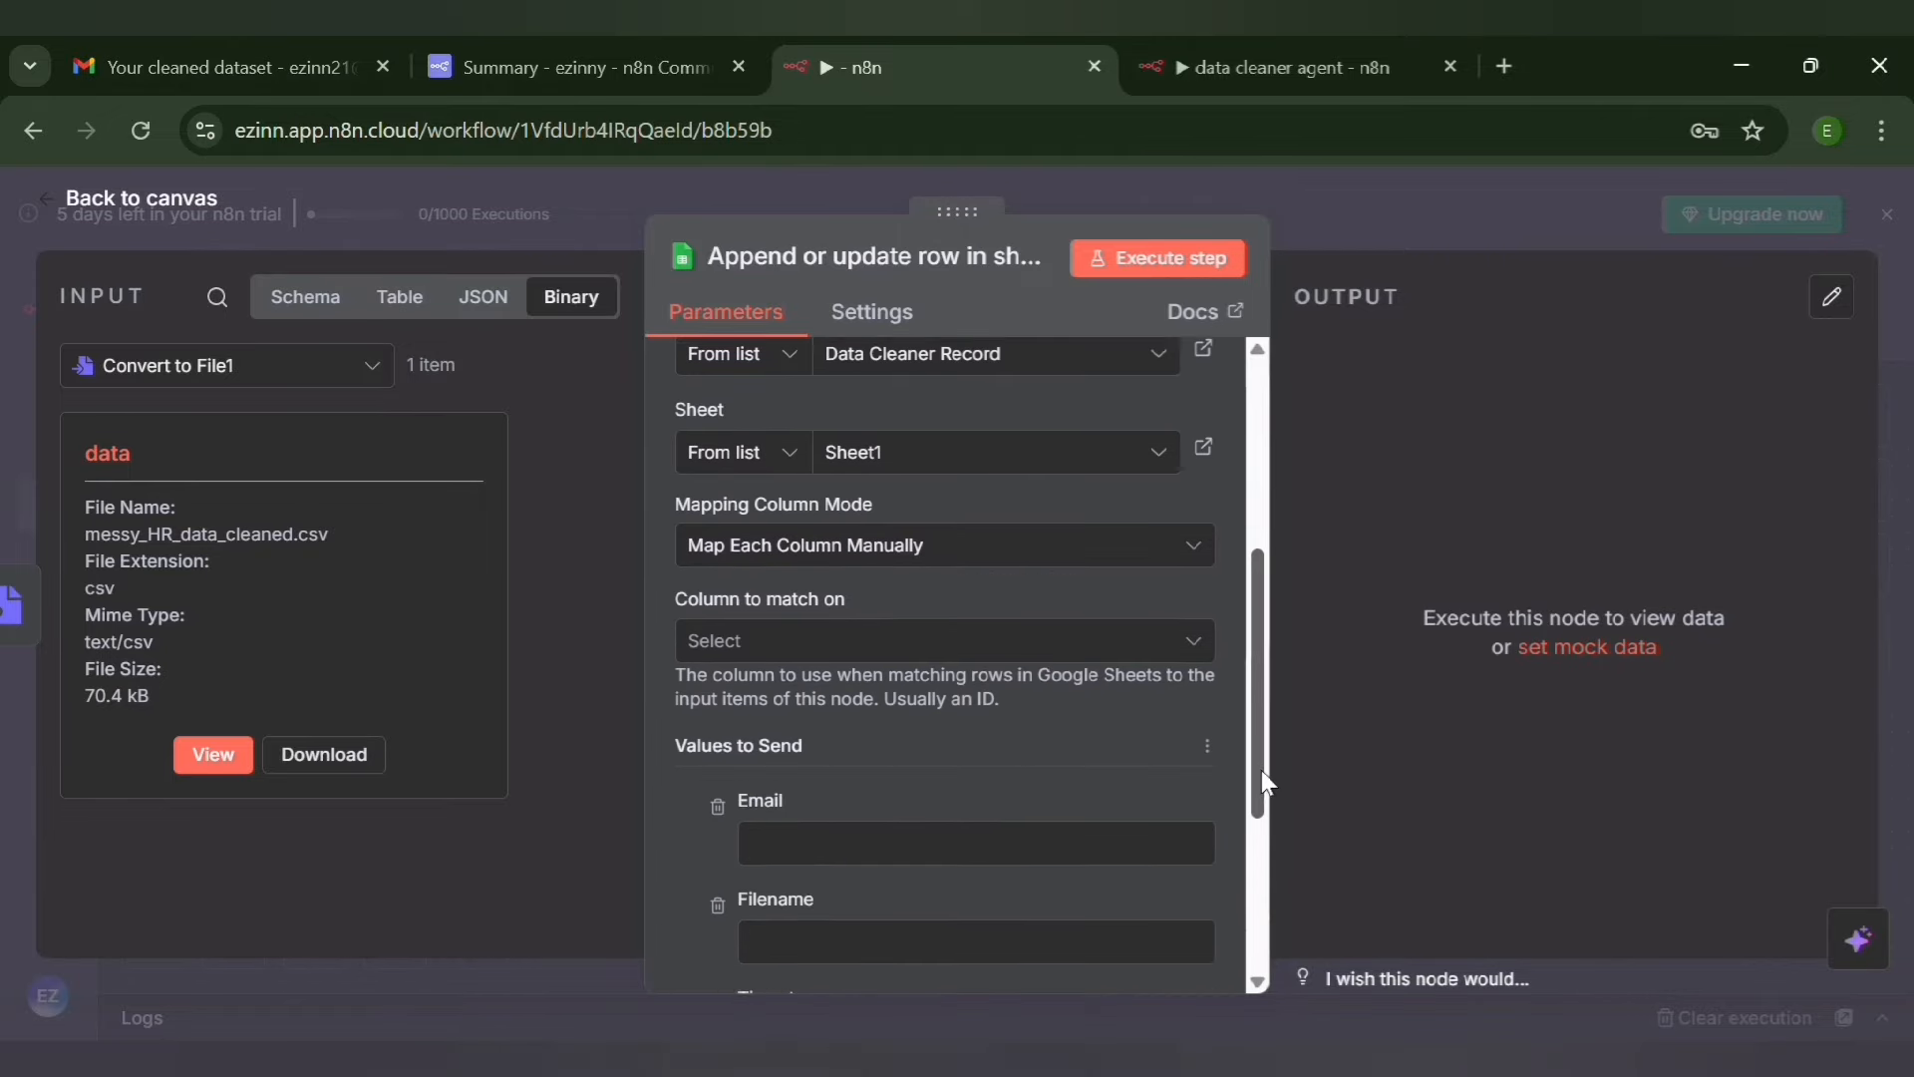
scroll(1274, 846, down, 1)
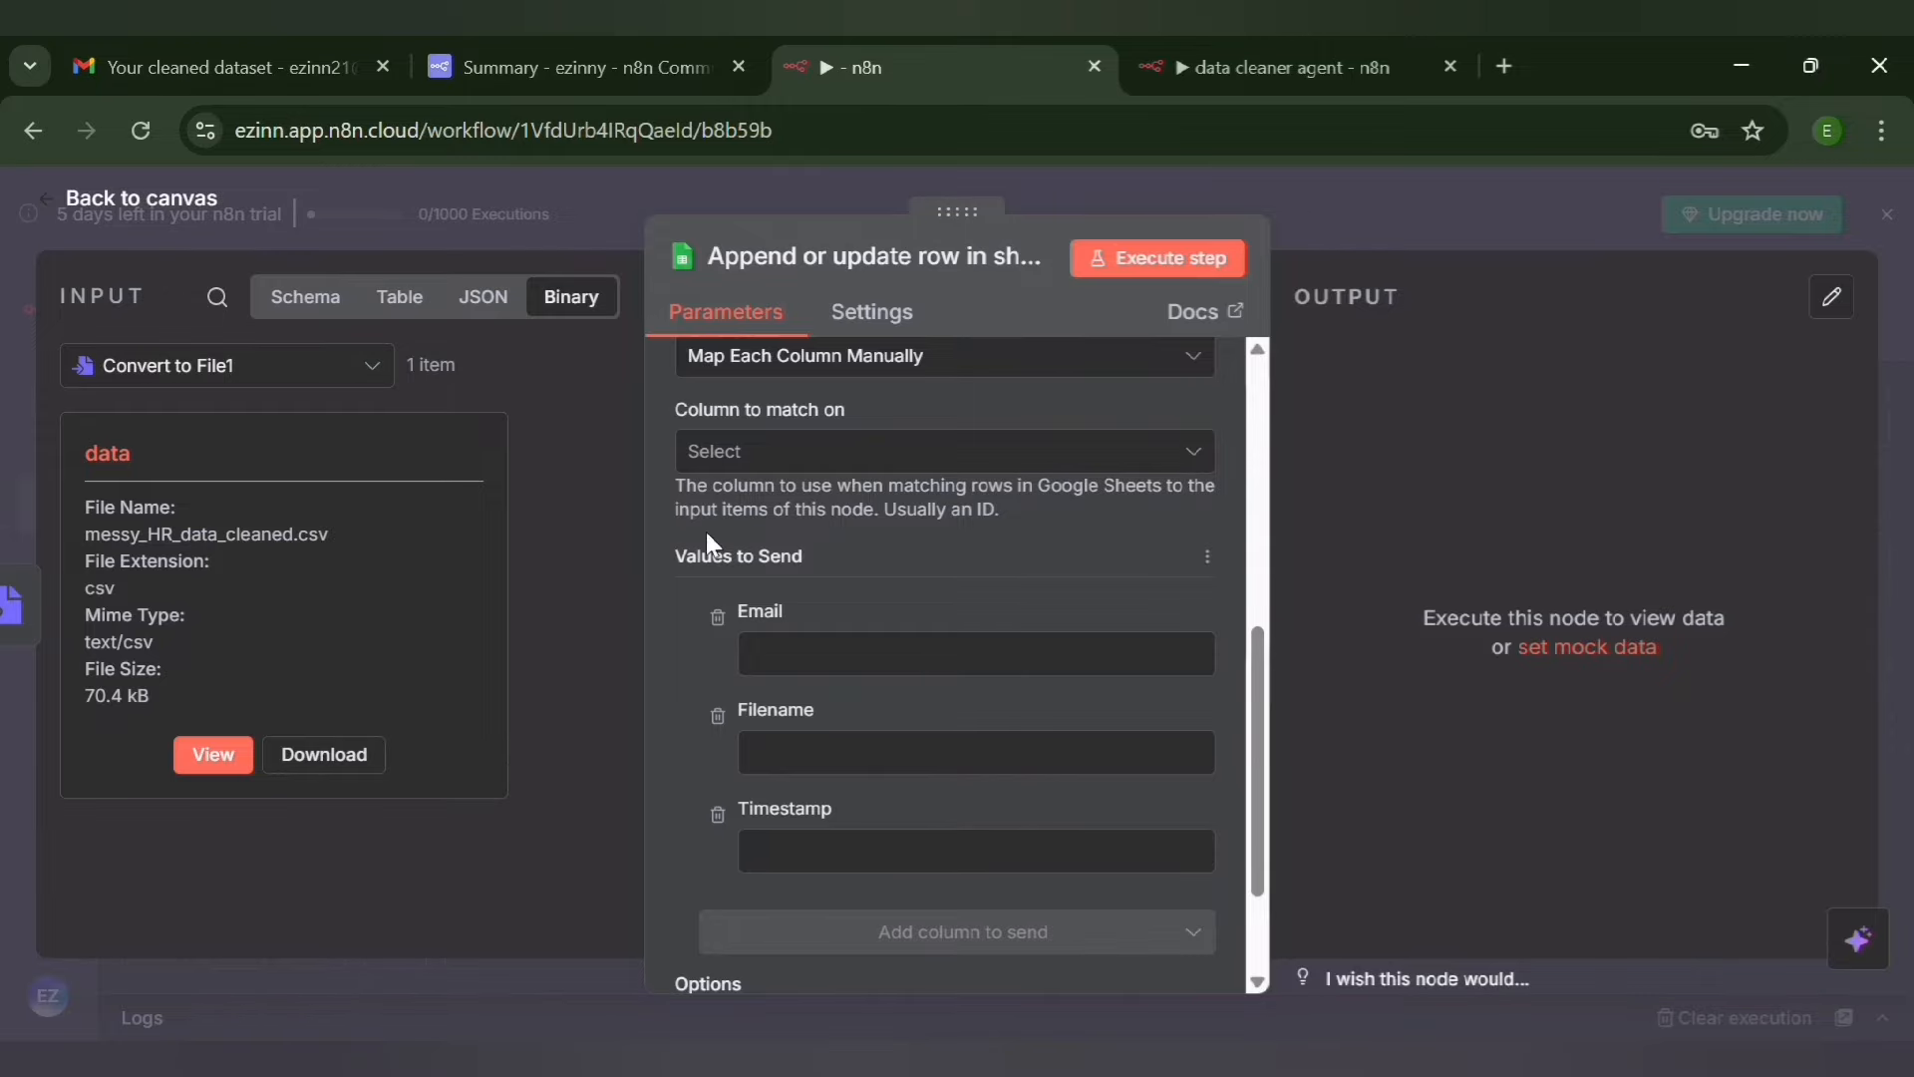
click(770, 456)
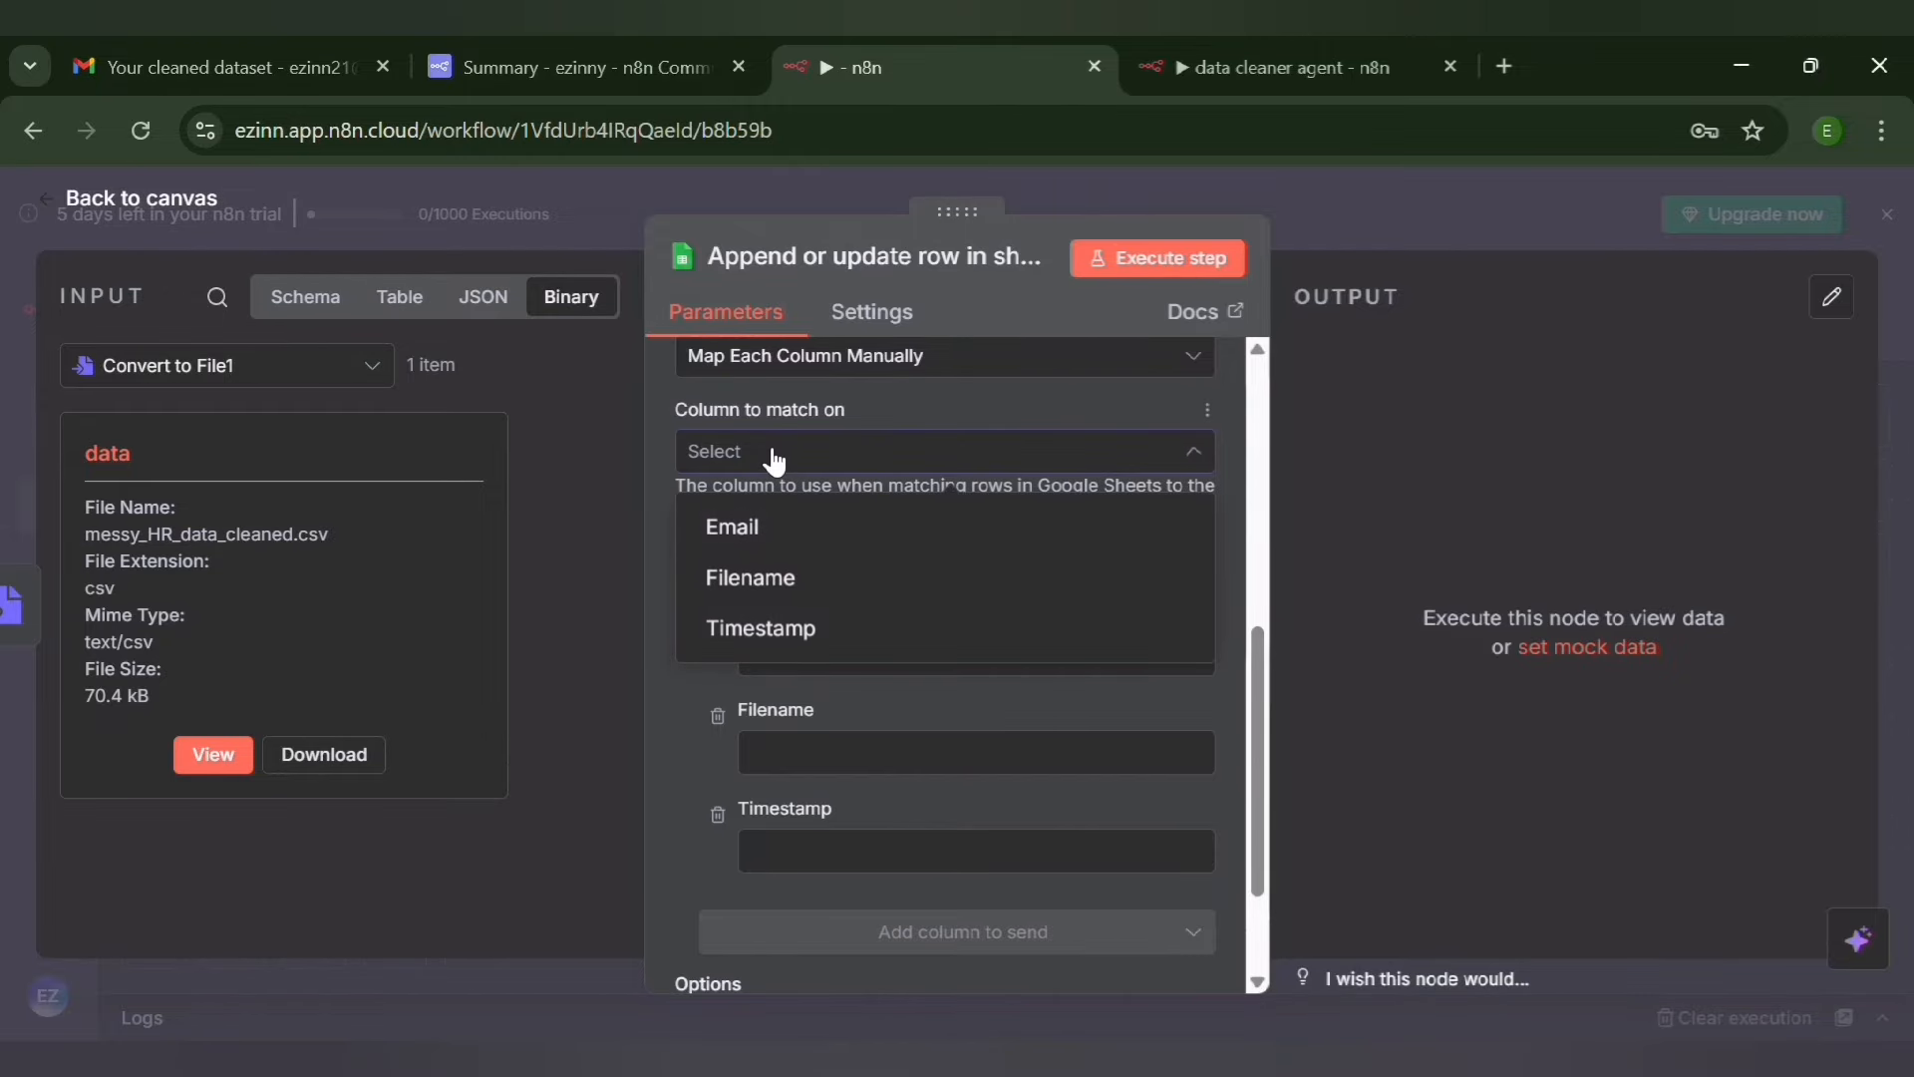
click(733, 543)
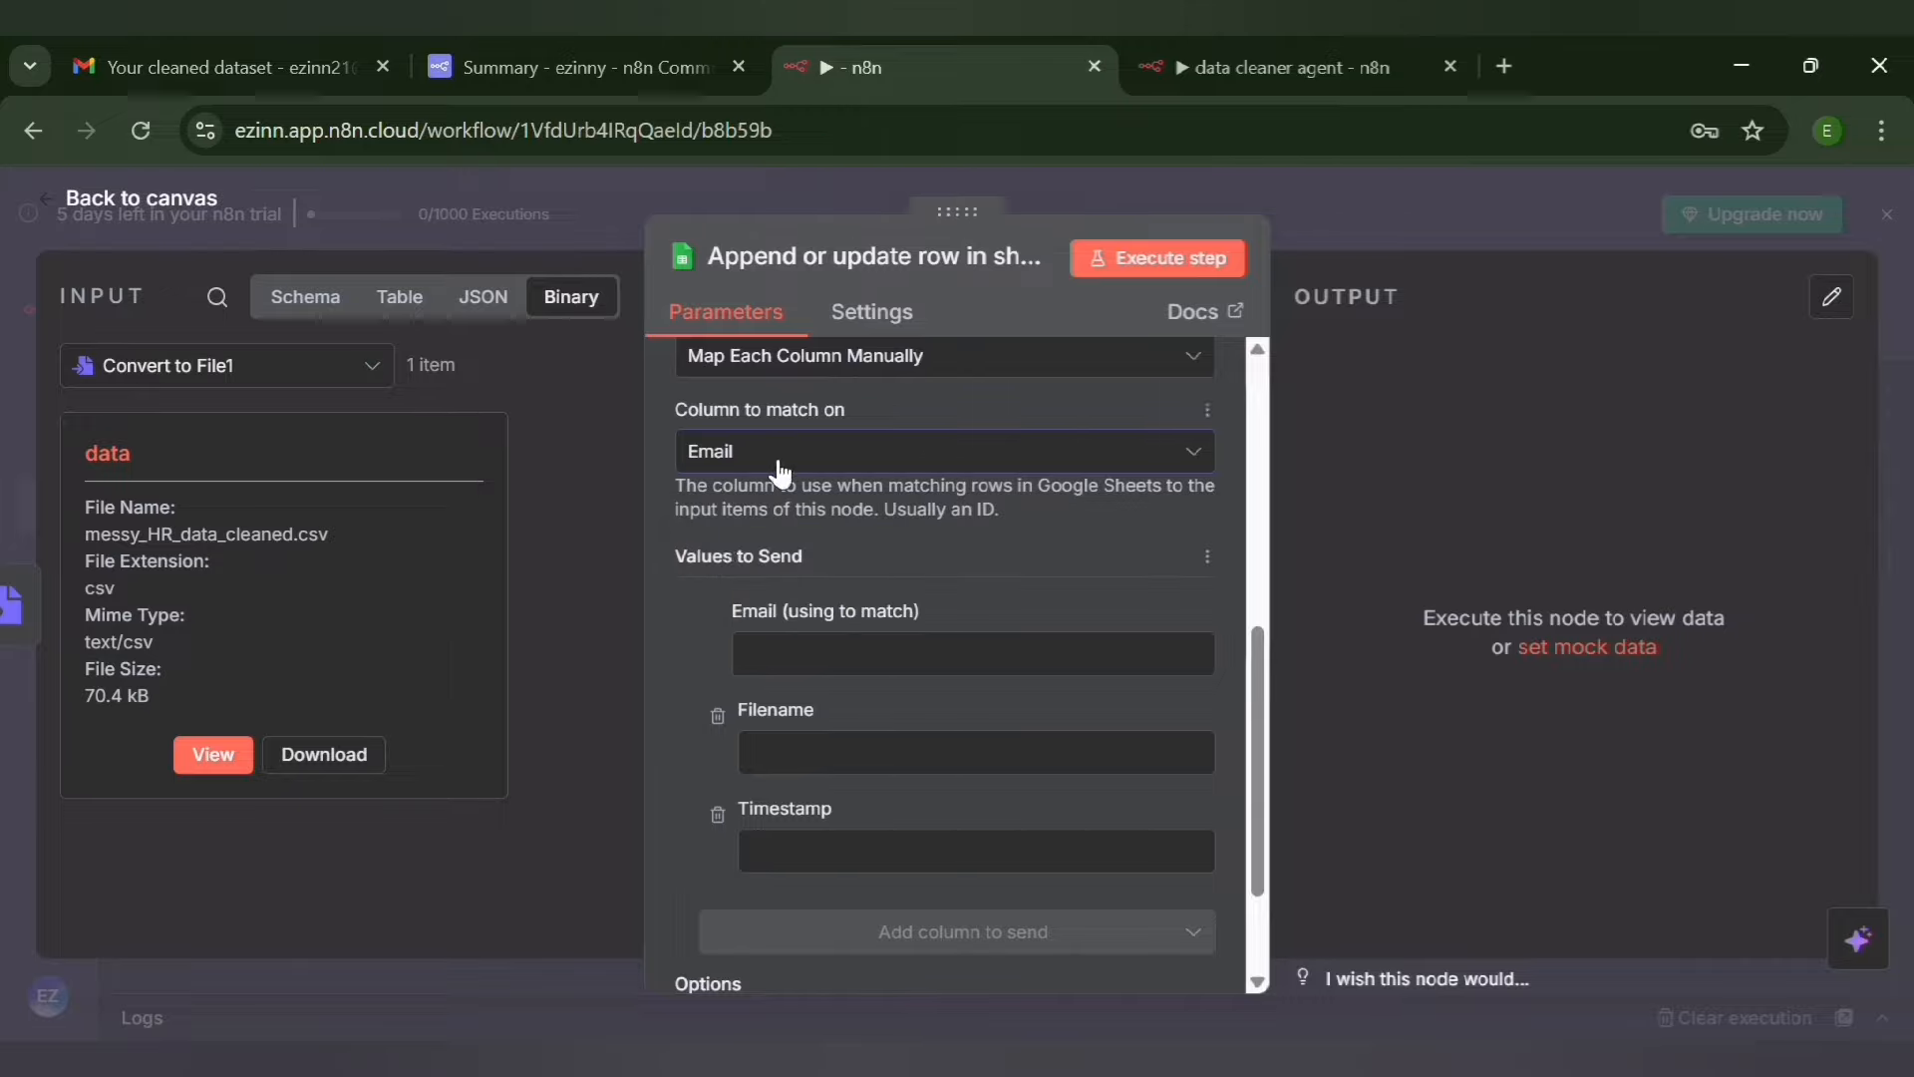
Map the email field from the Edit Fields node's schema to the Email value to send
click(882, 656)
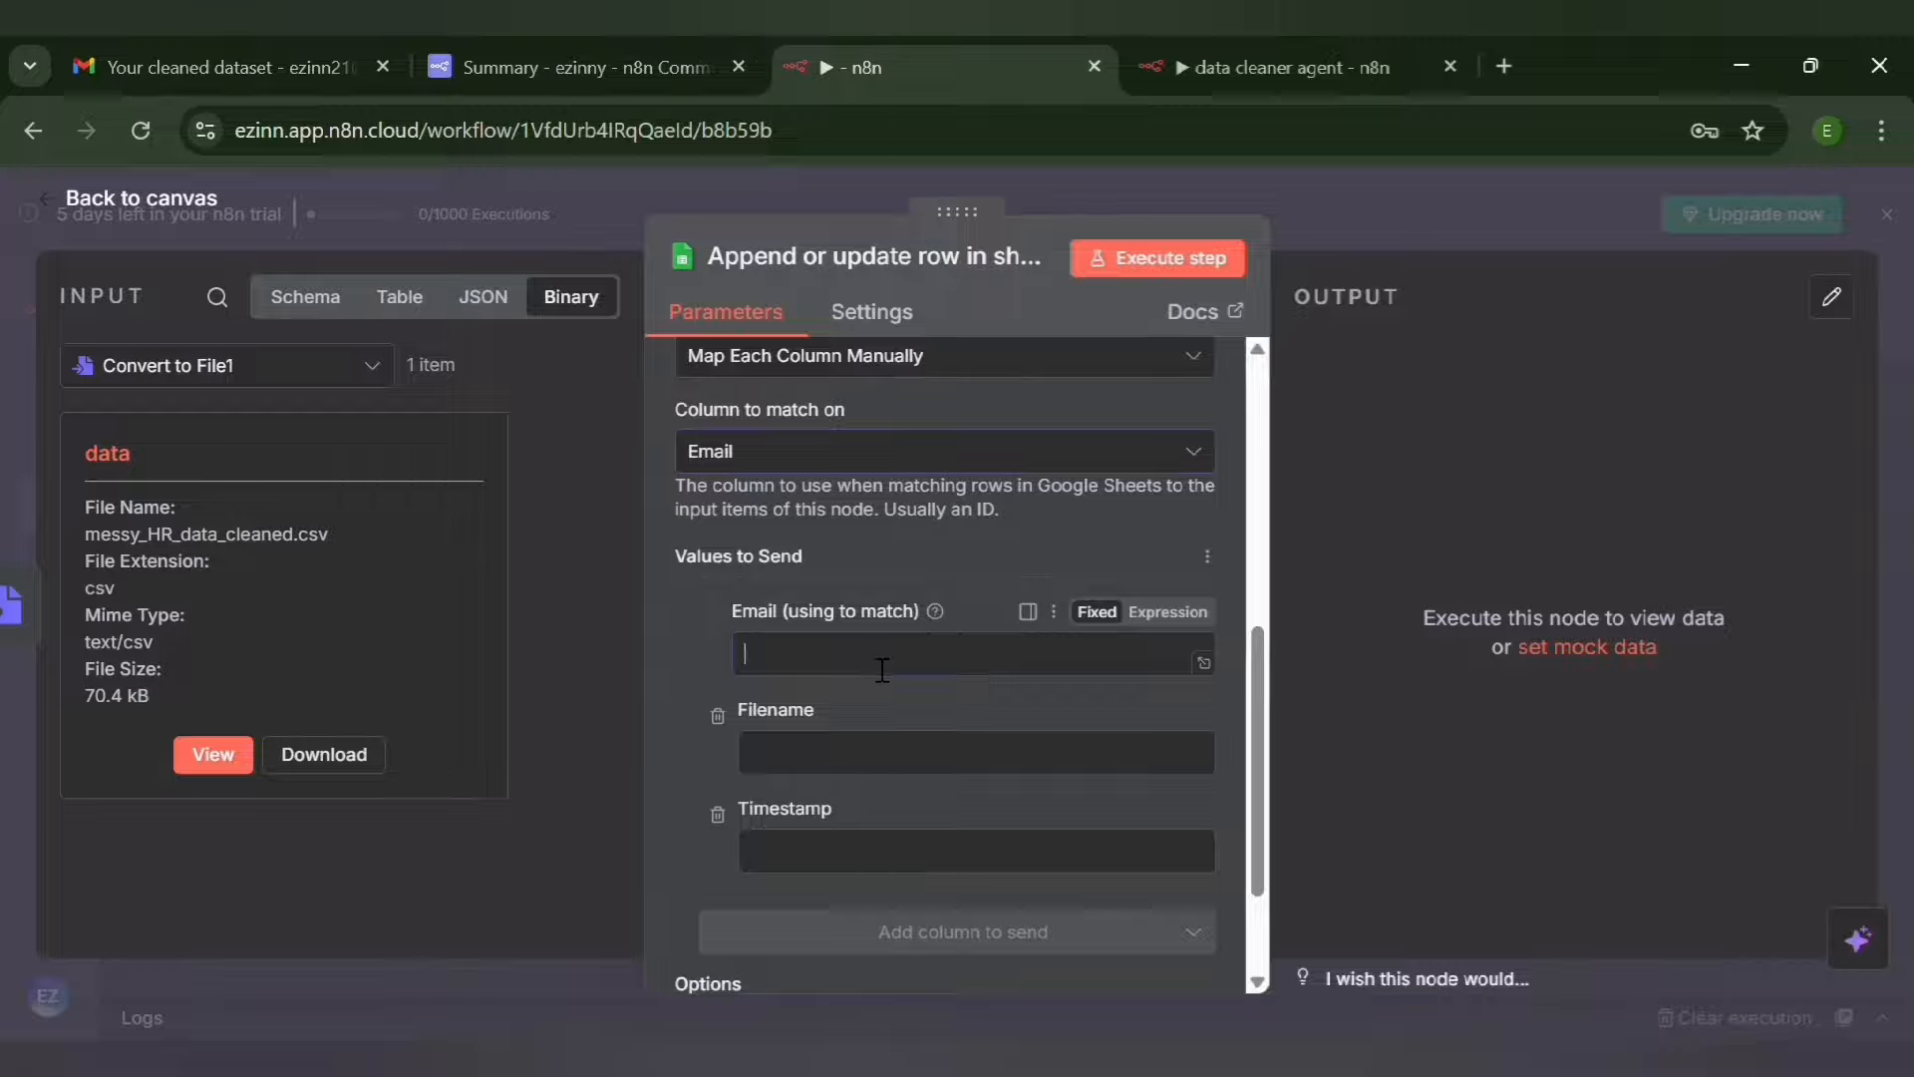
click(301, 297)
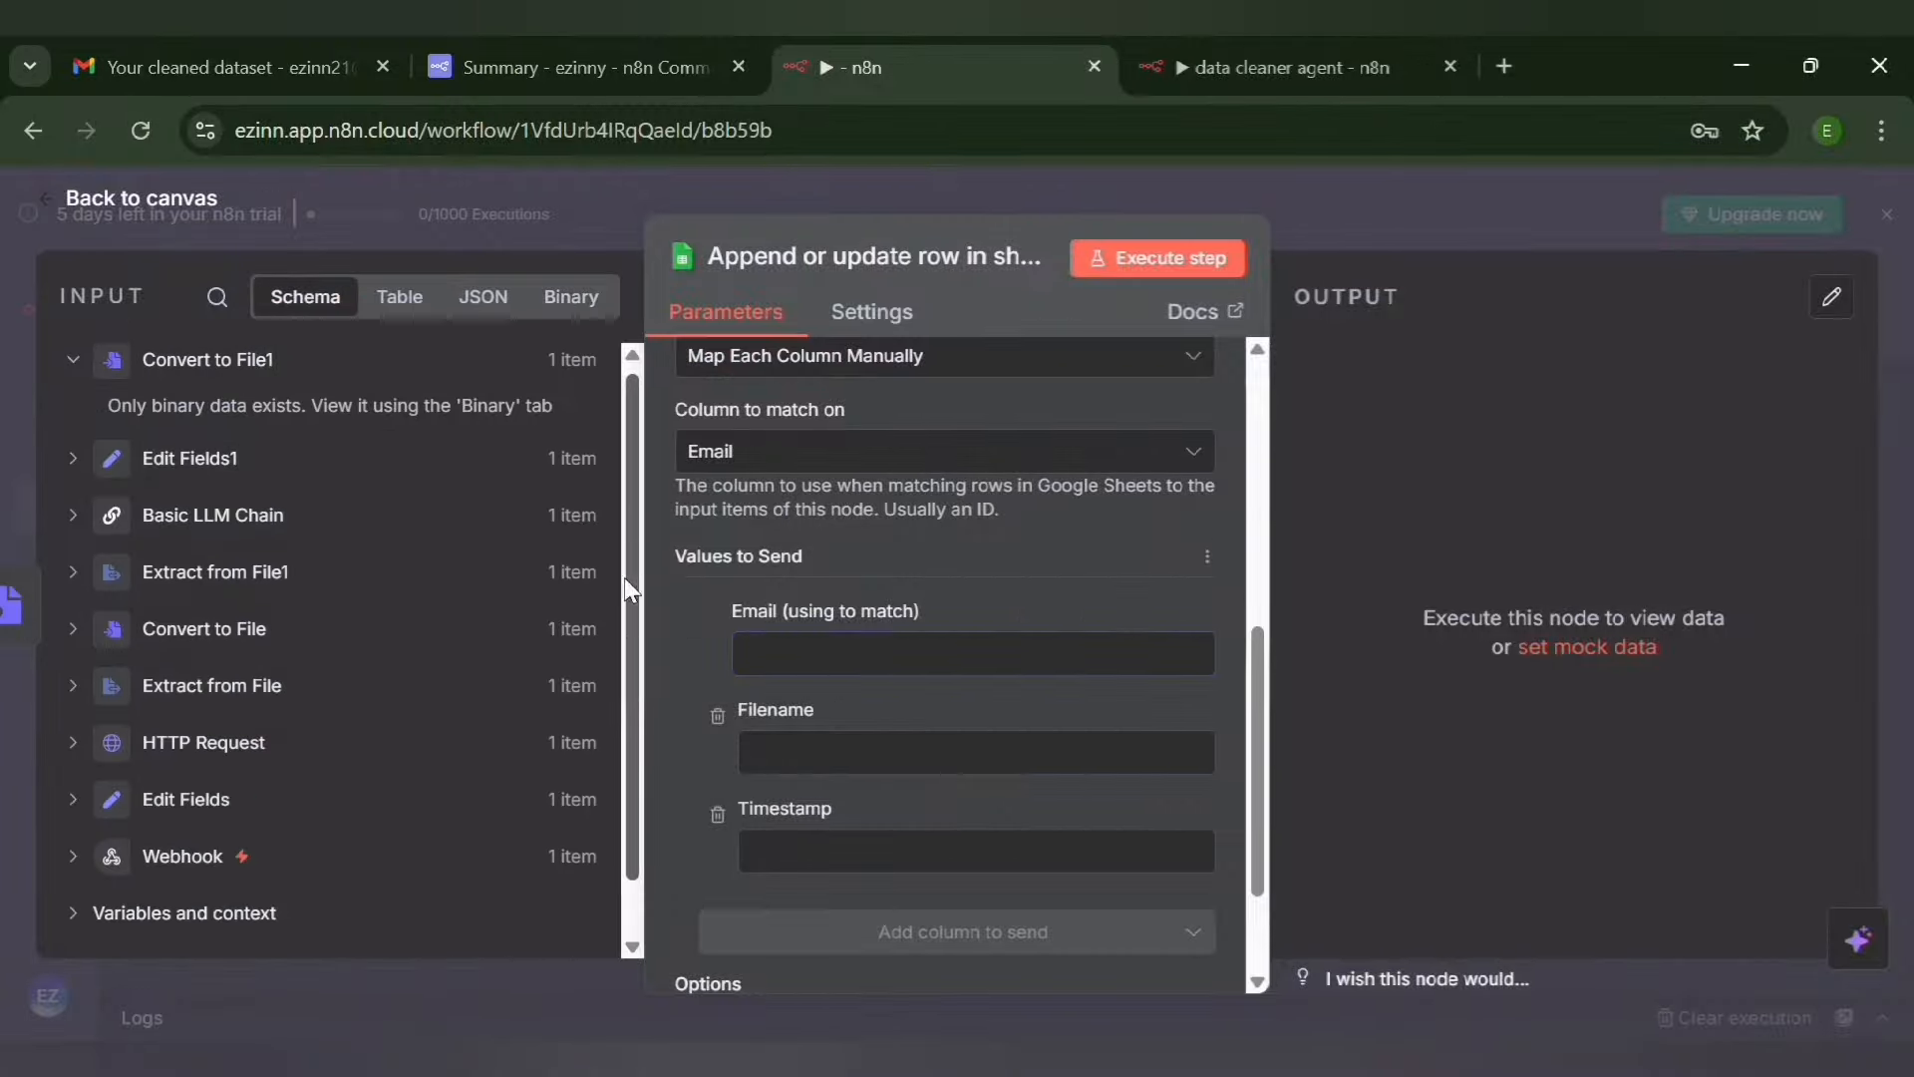
scroll(399, 558, down, 1)
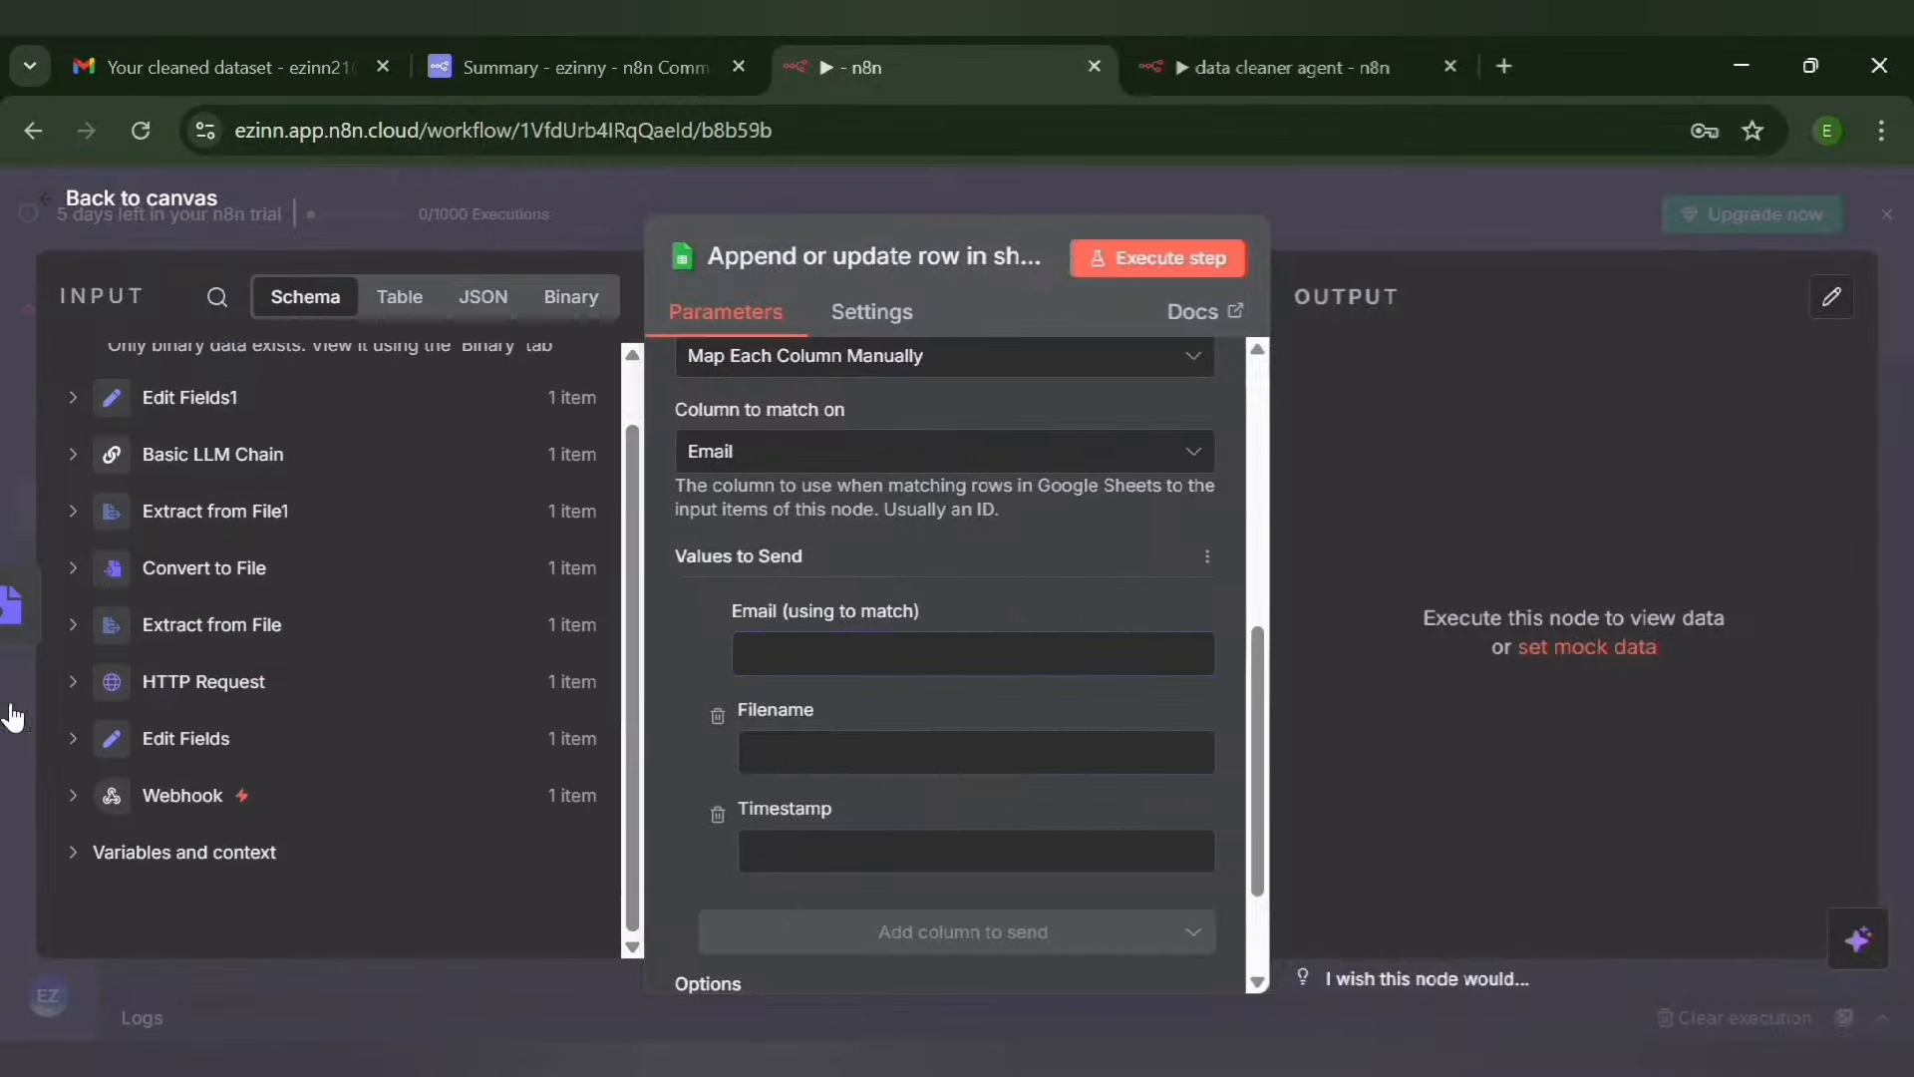
click(86, 739)
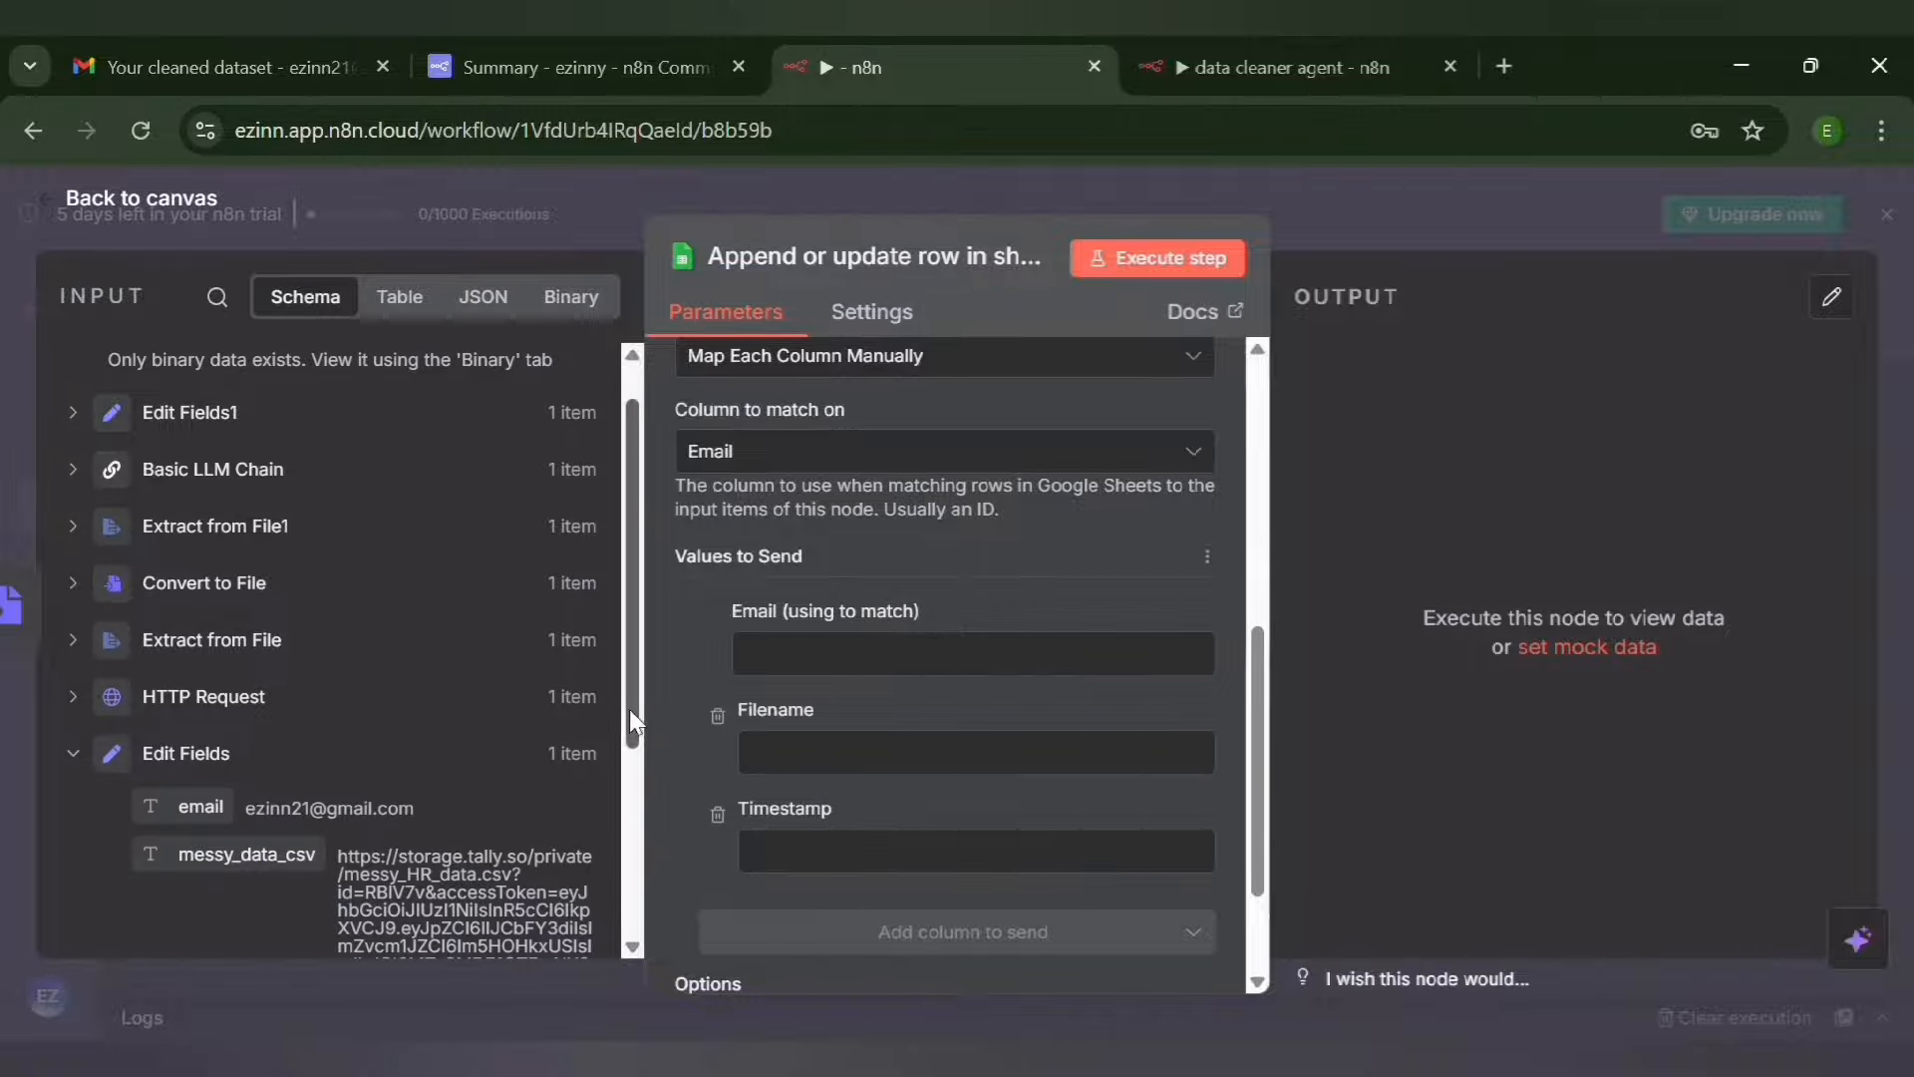
drag(630, 708, 636, 798)
drag(204, 640, 626, 626)
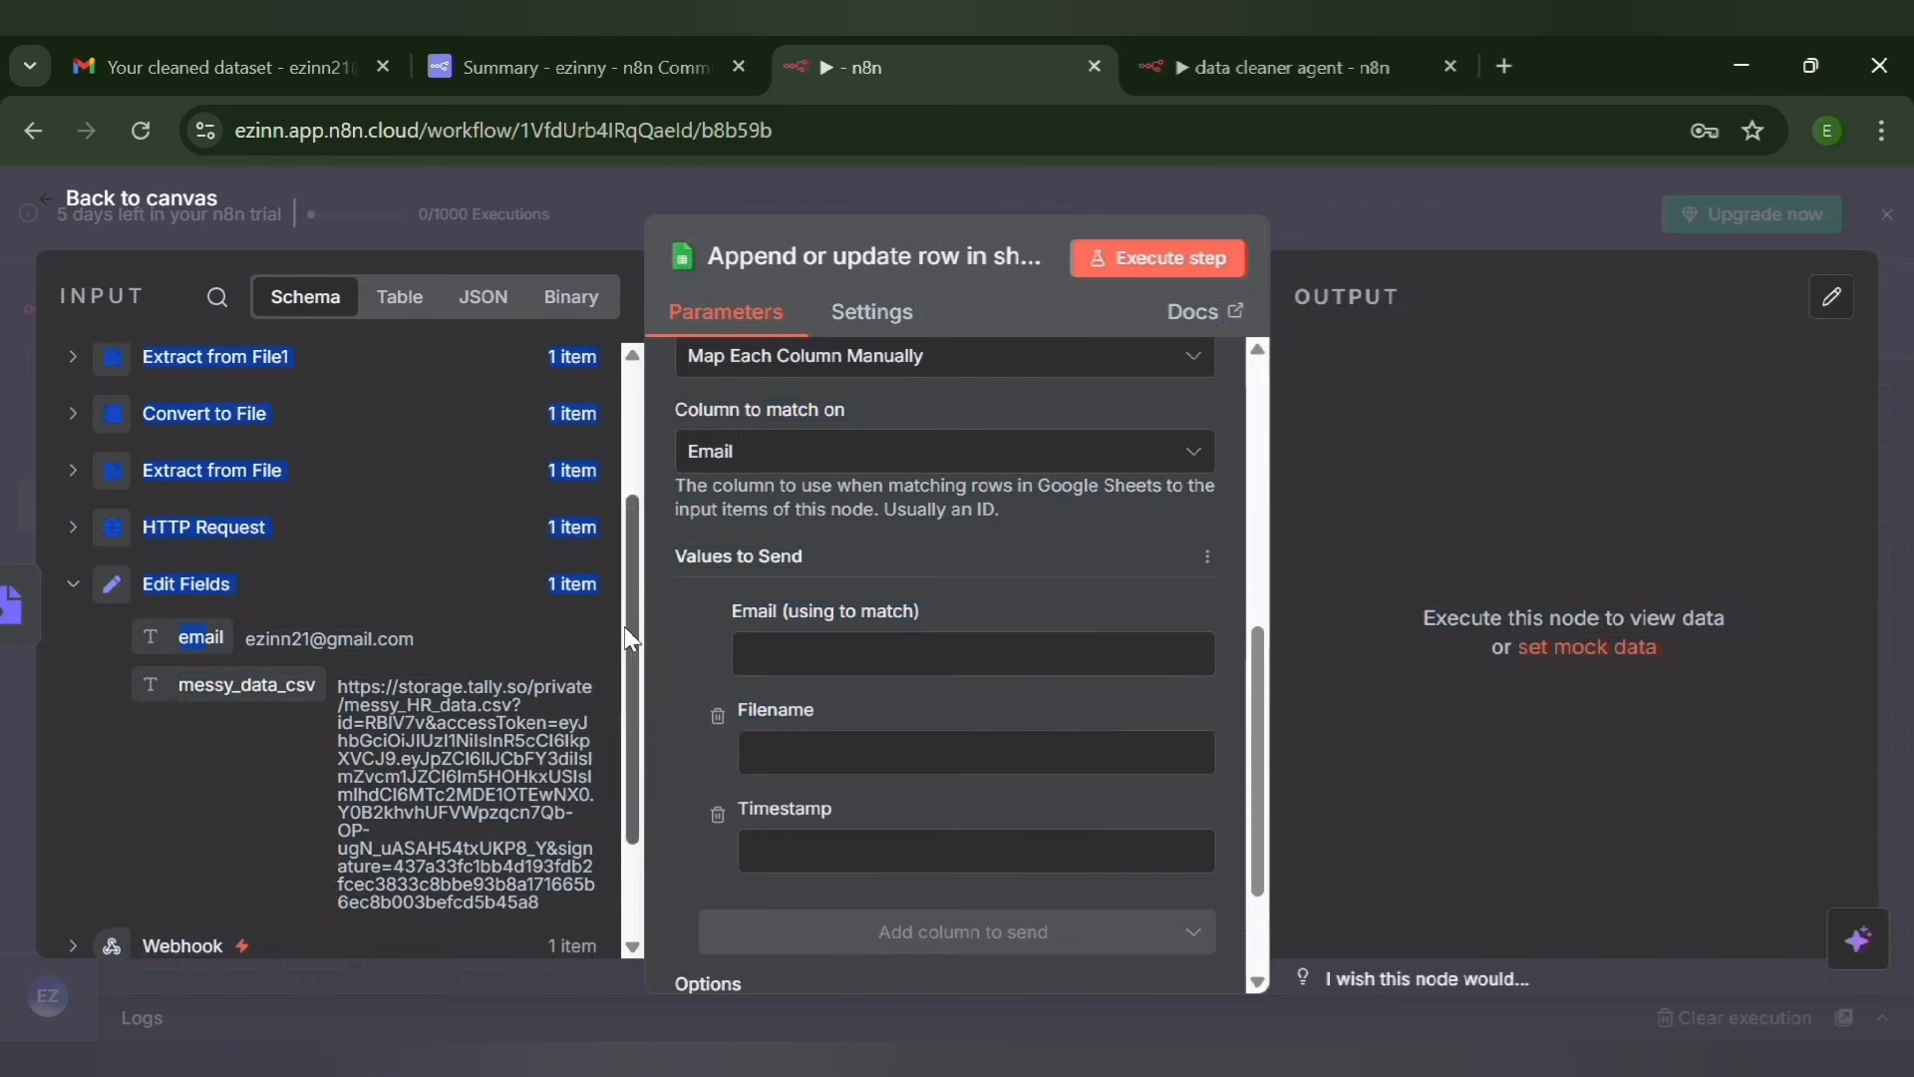
click(289, 688)
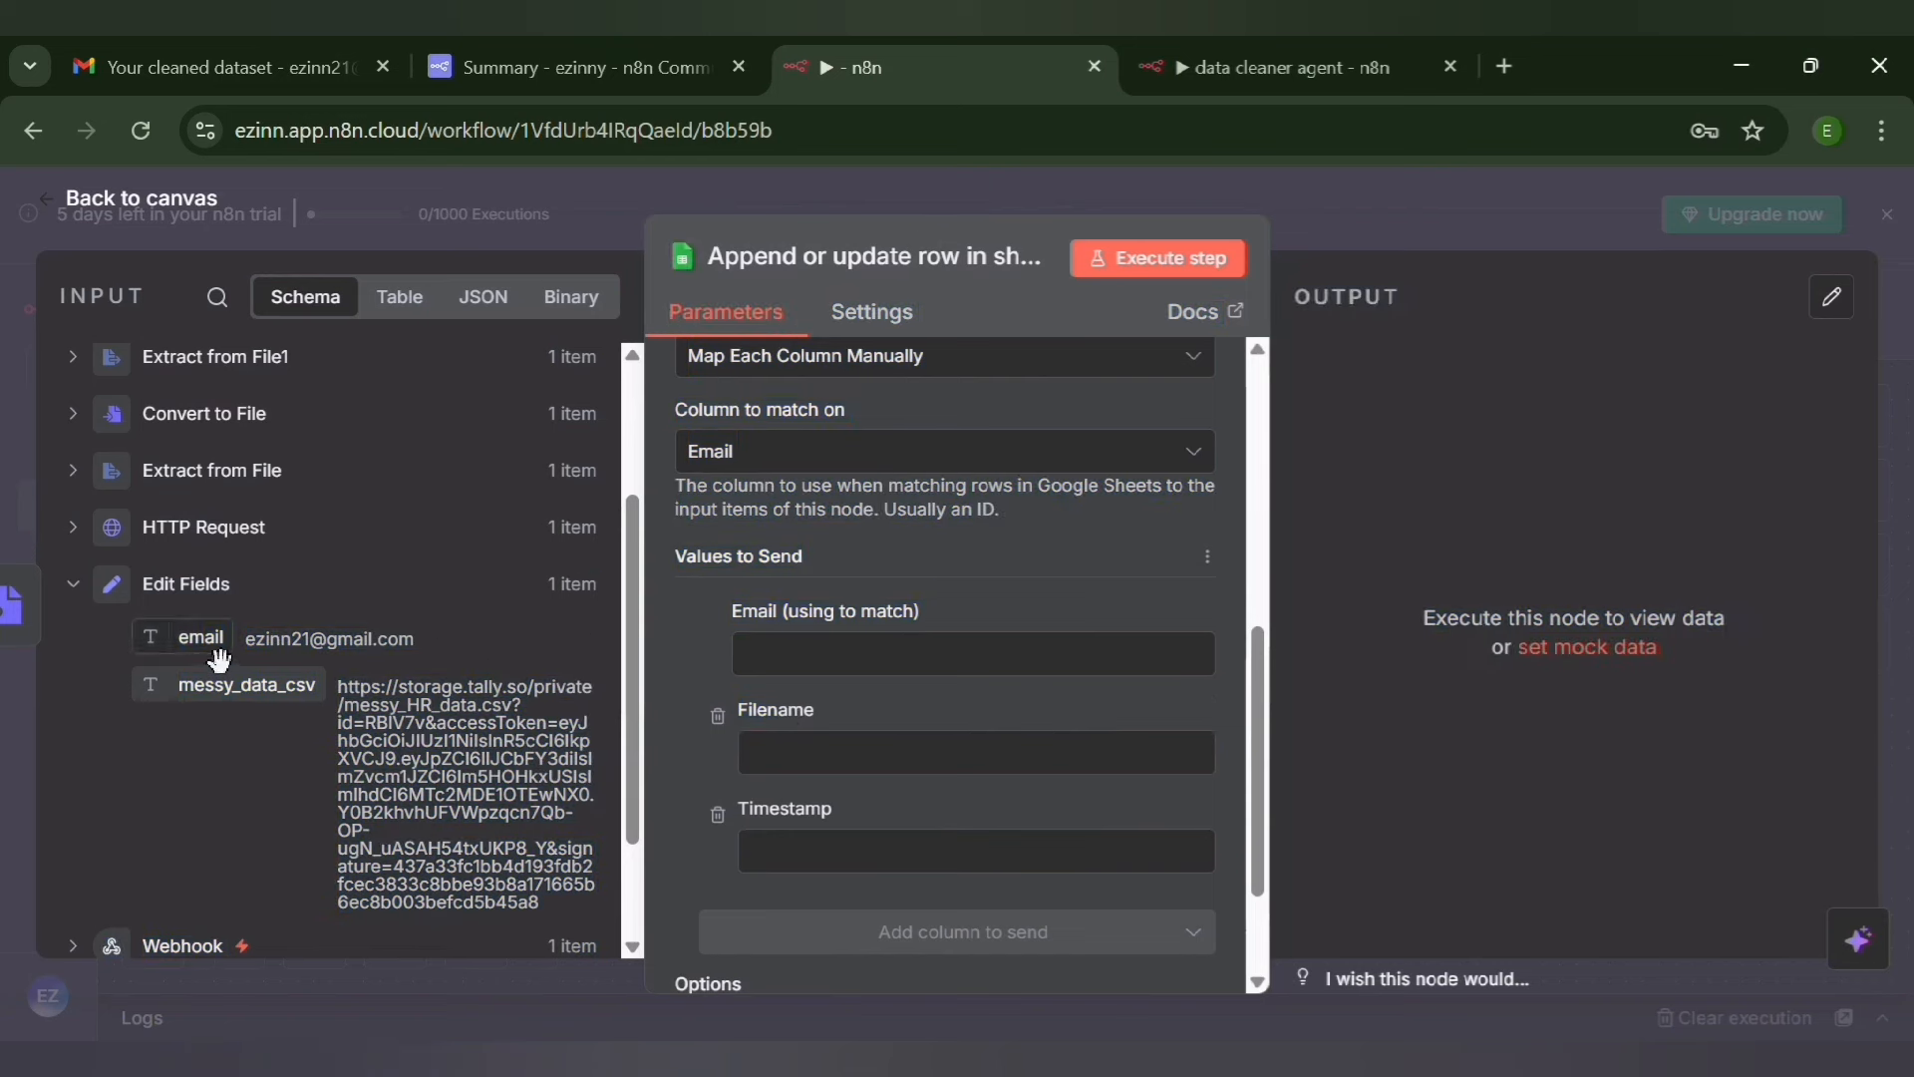
drag(205, 643, 833, 671)
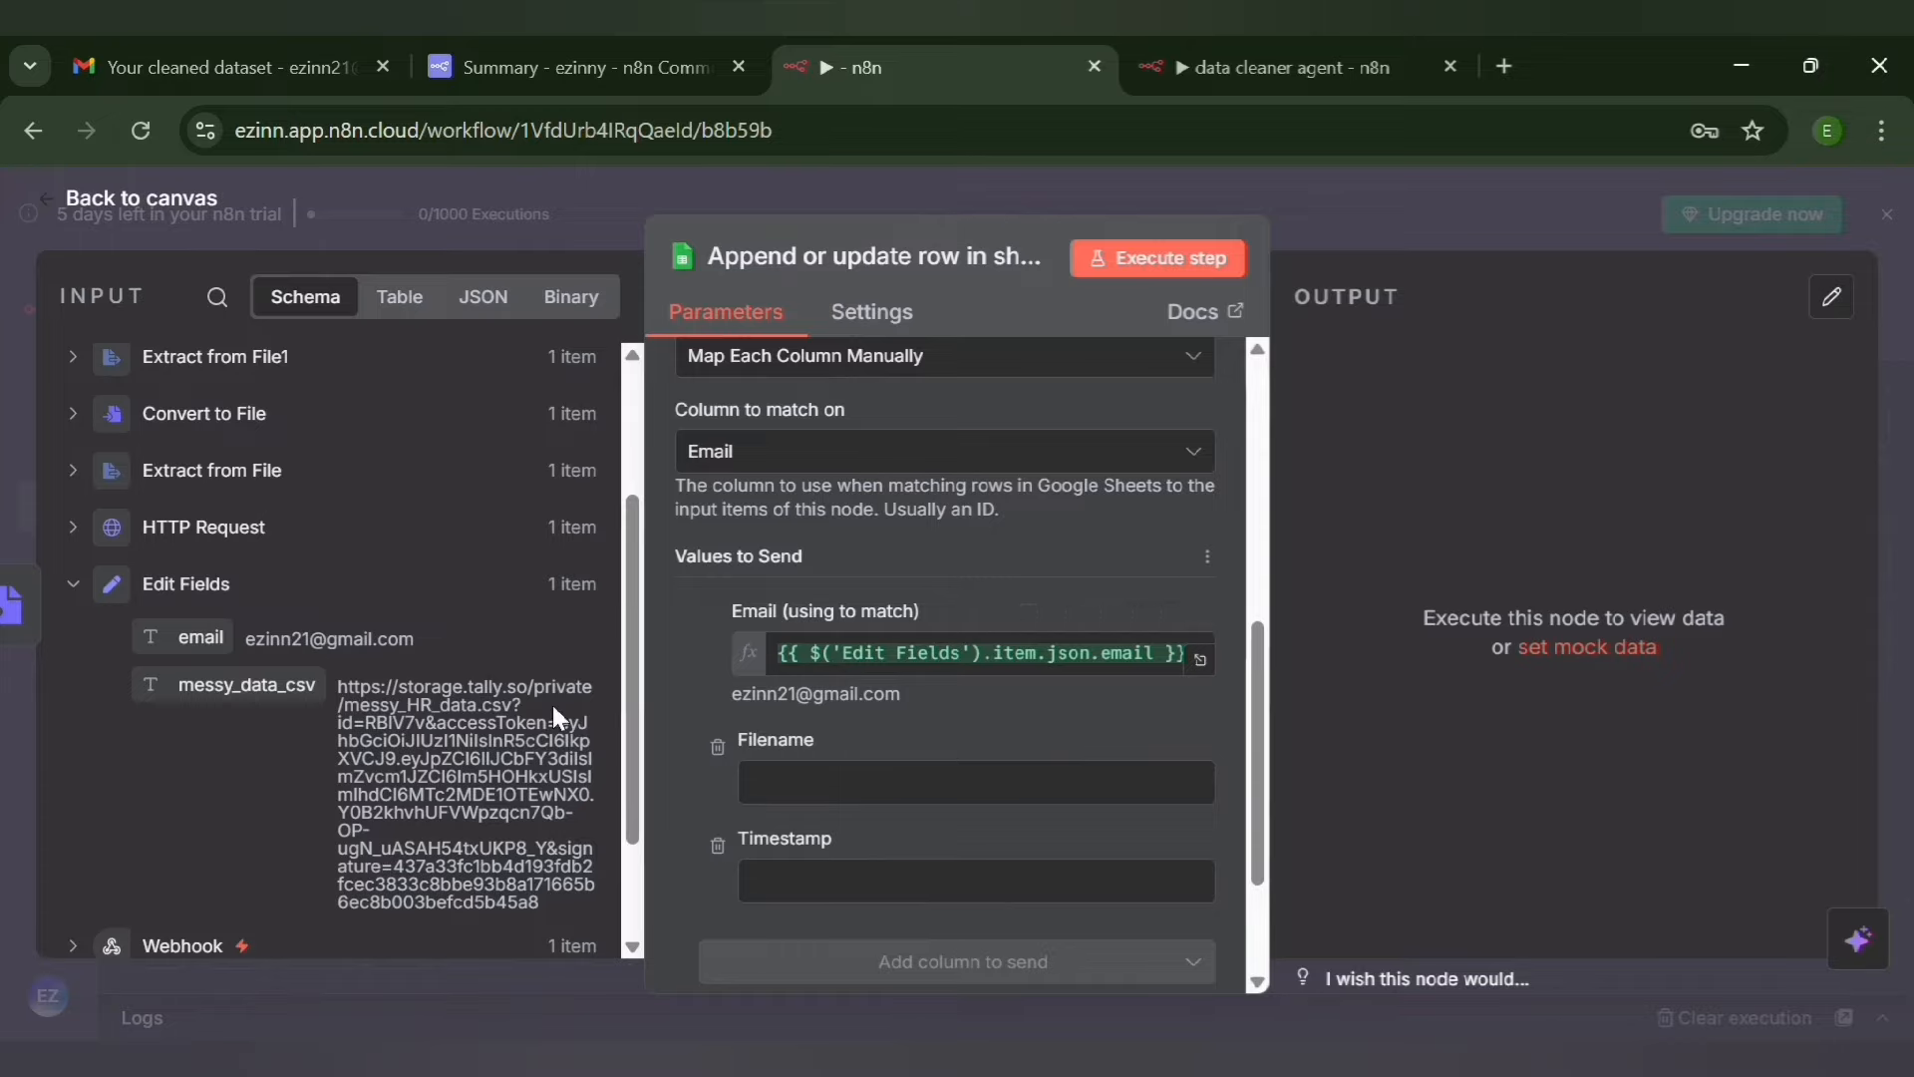
Map the uploaded file's name, value[0].name from the Webhook data, to the Filename value to send
drag(636, 745, 648, 833)
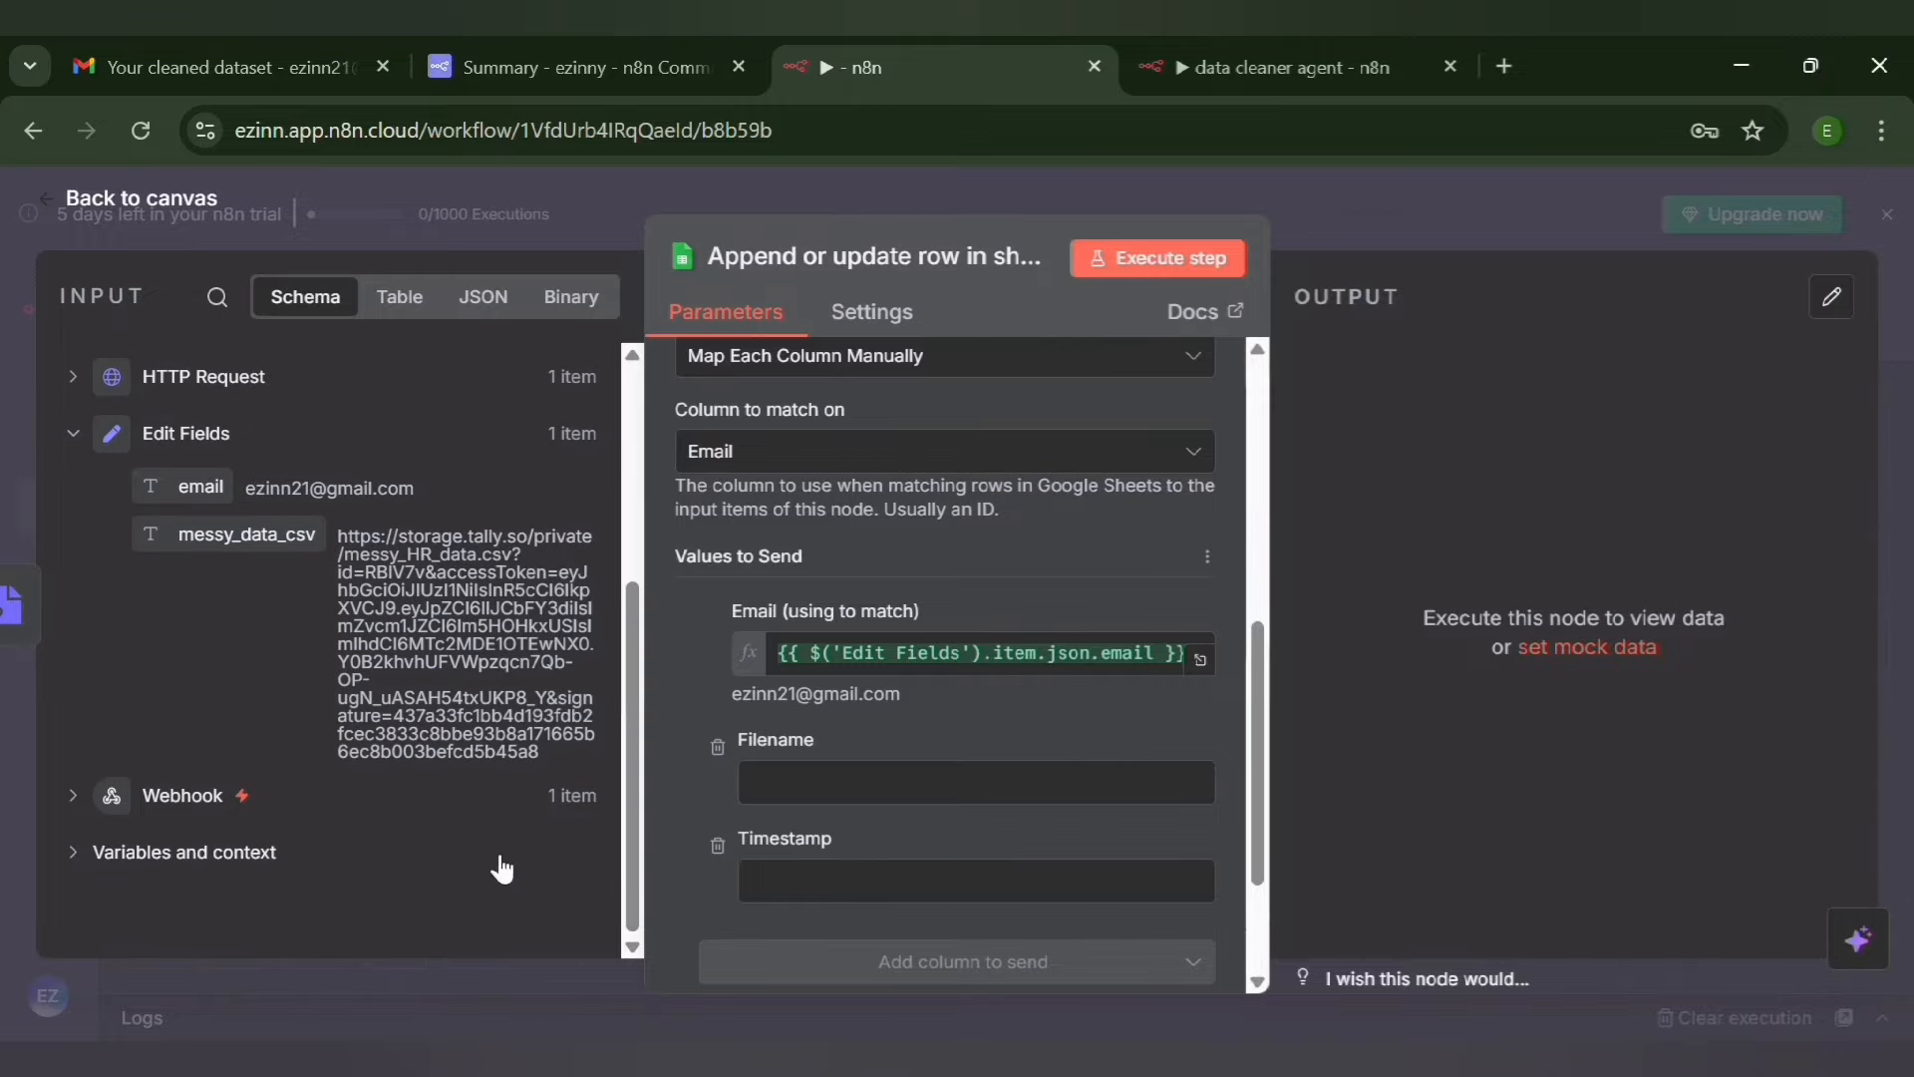
click(74, 797)
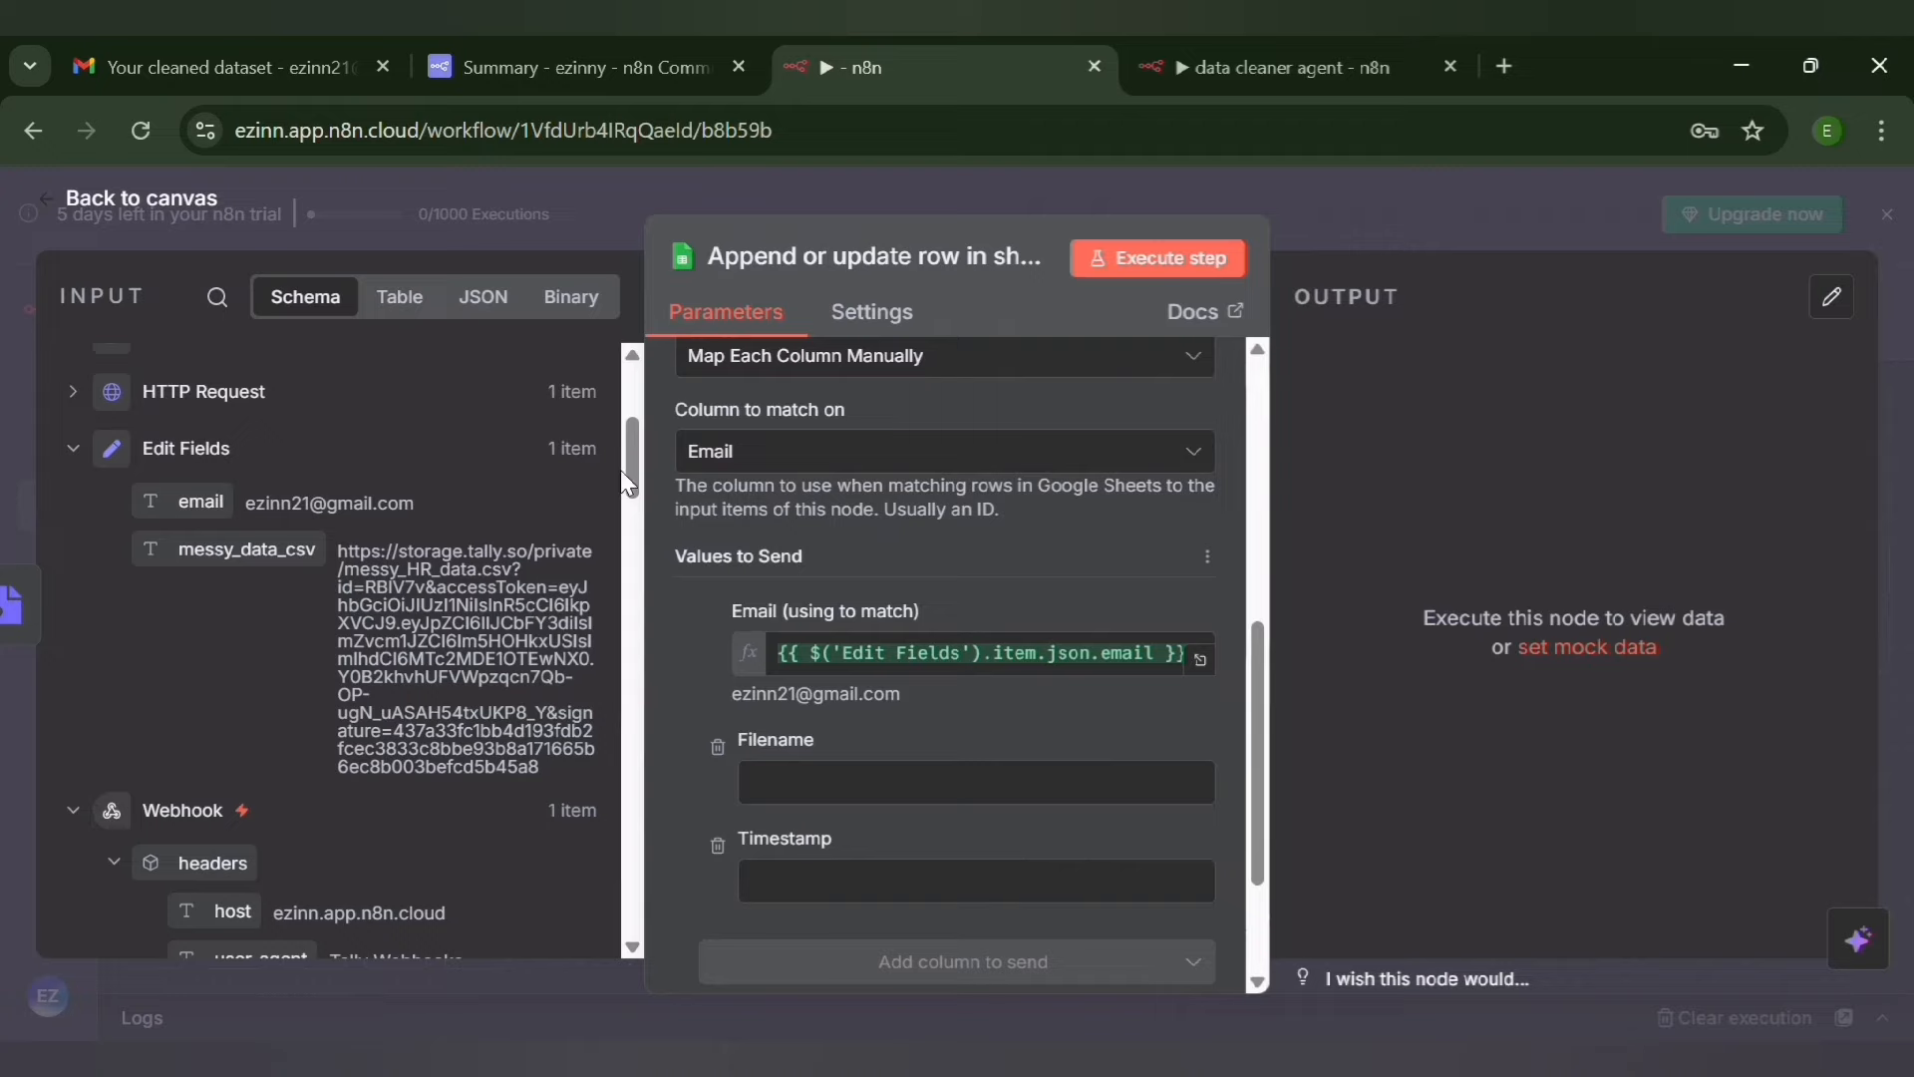
drag(628, 468, 620, 866)
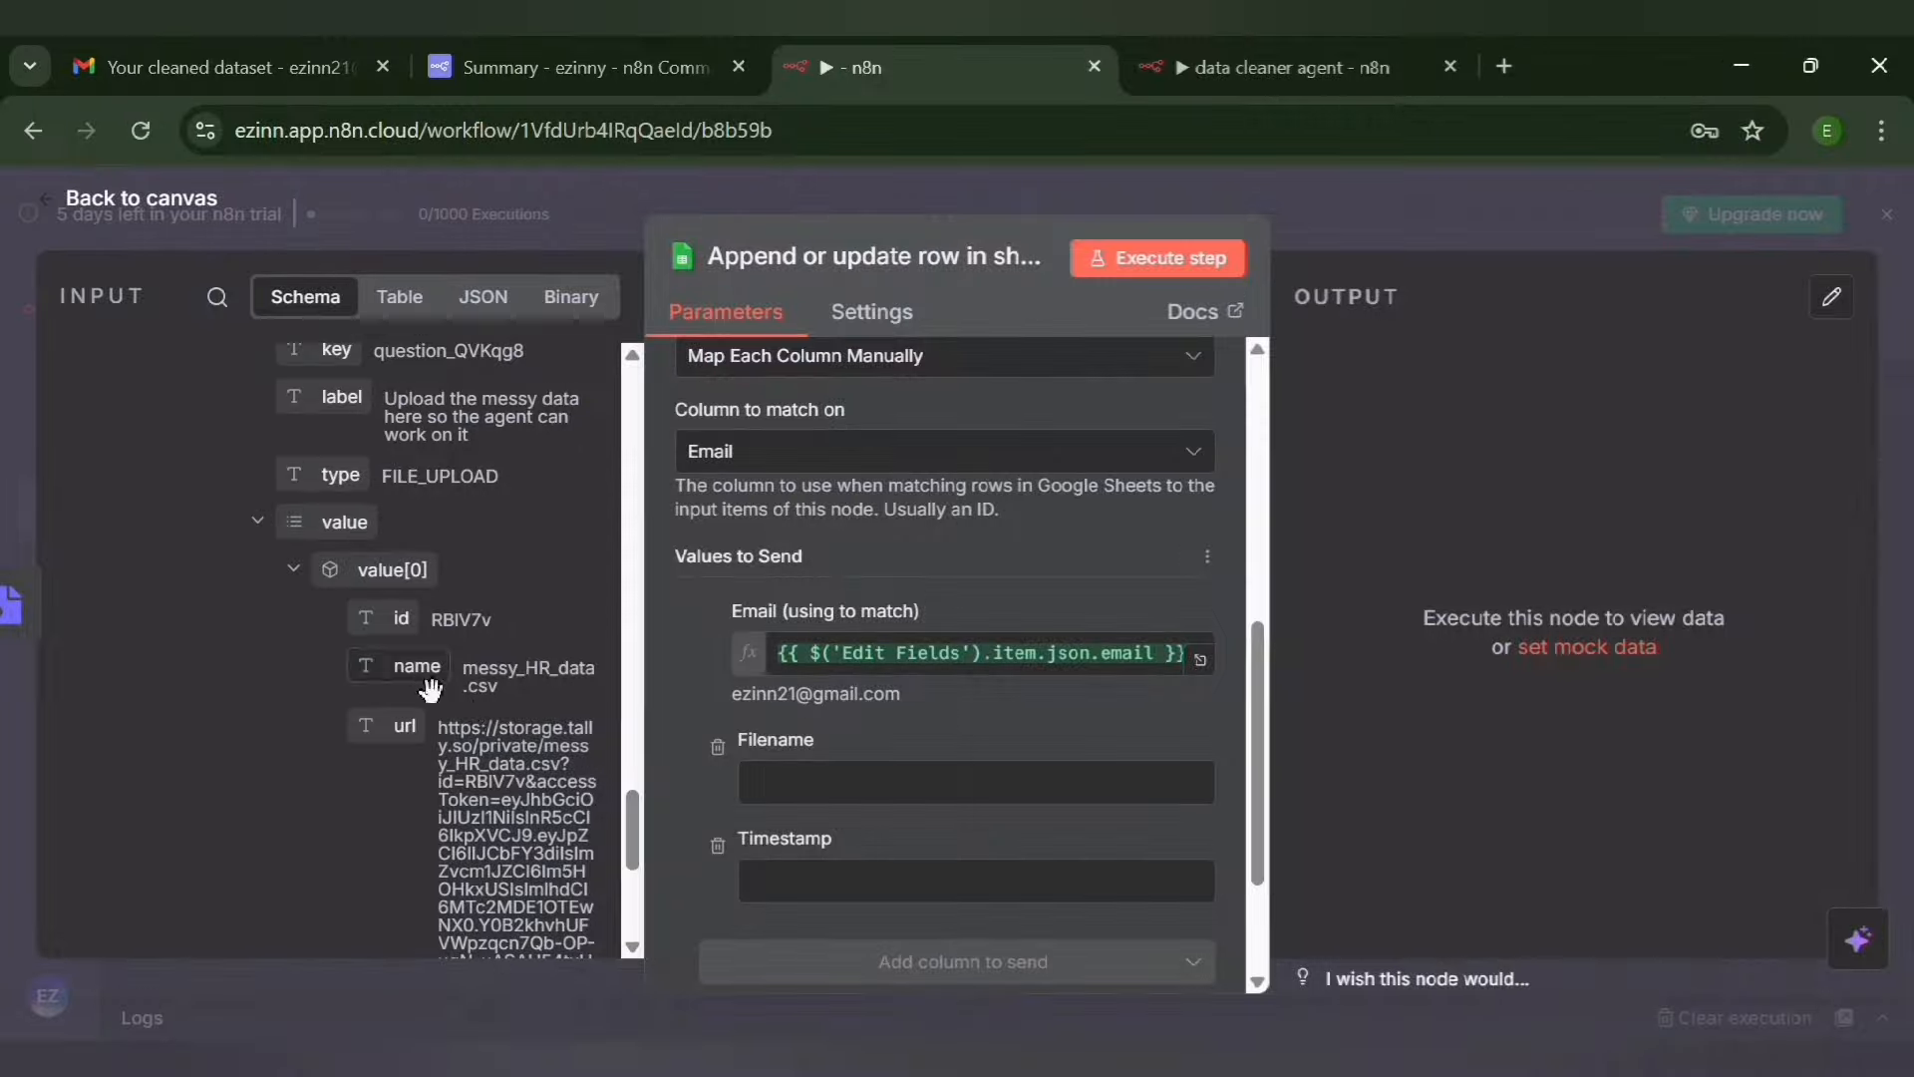
drag(431, 688, 890, 820)
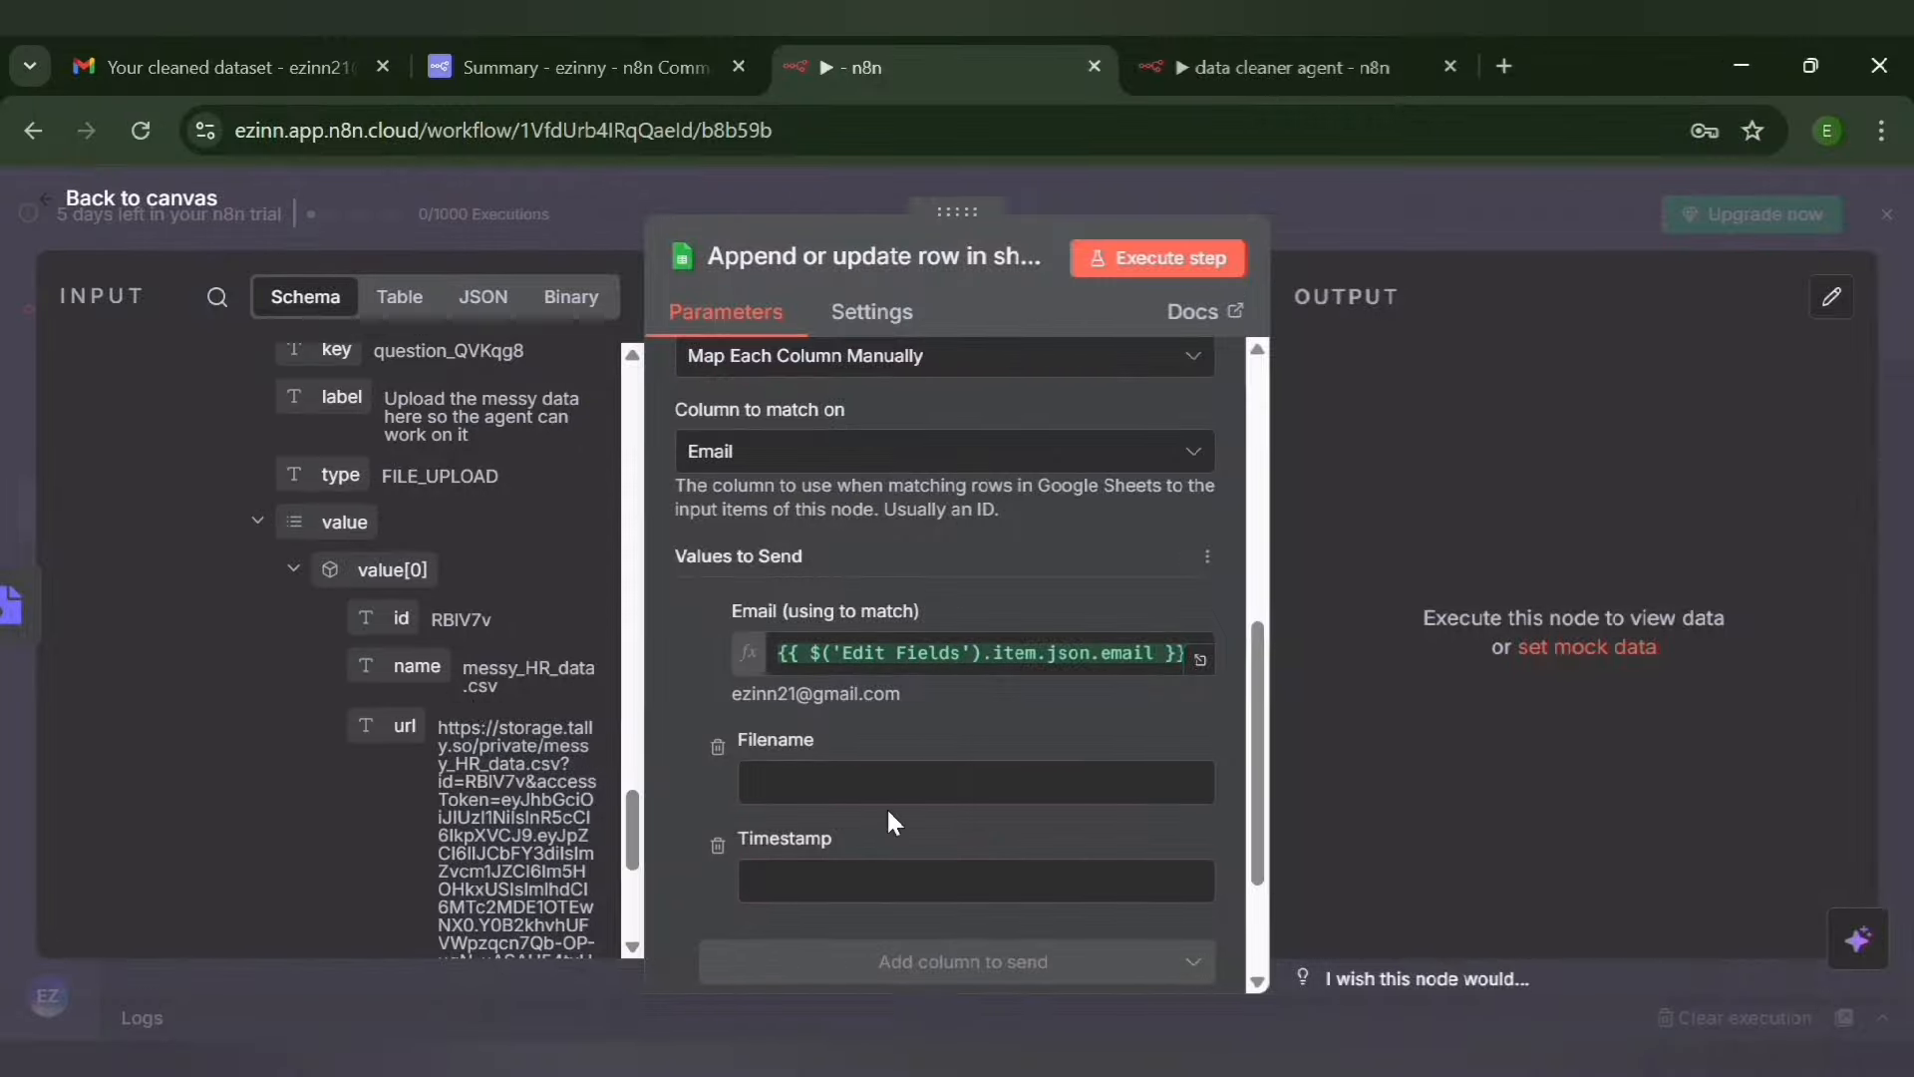
drag(417, 666, 762, 793)
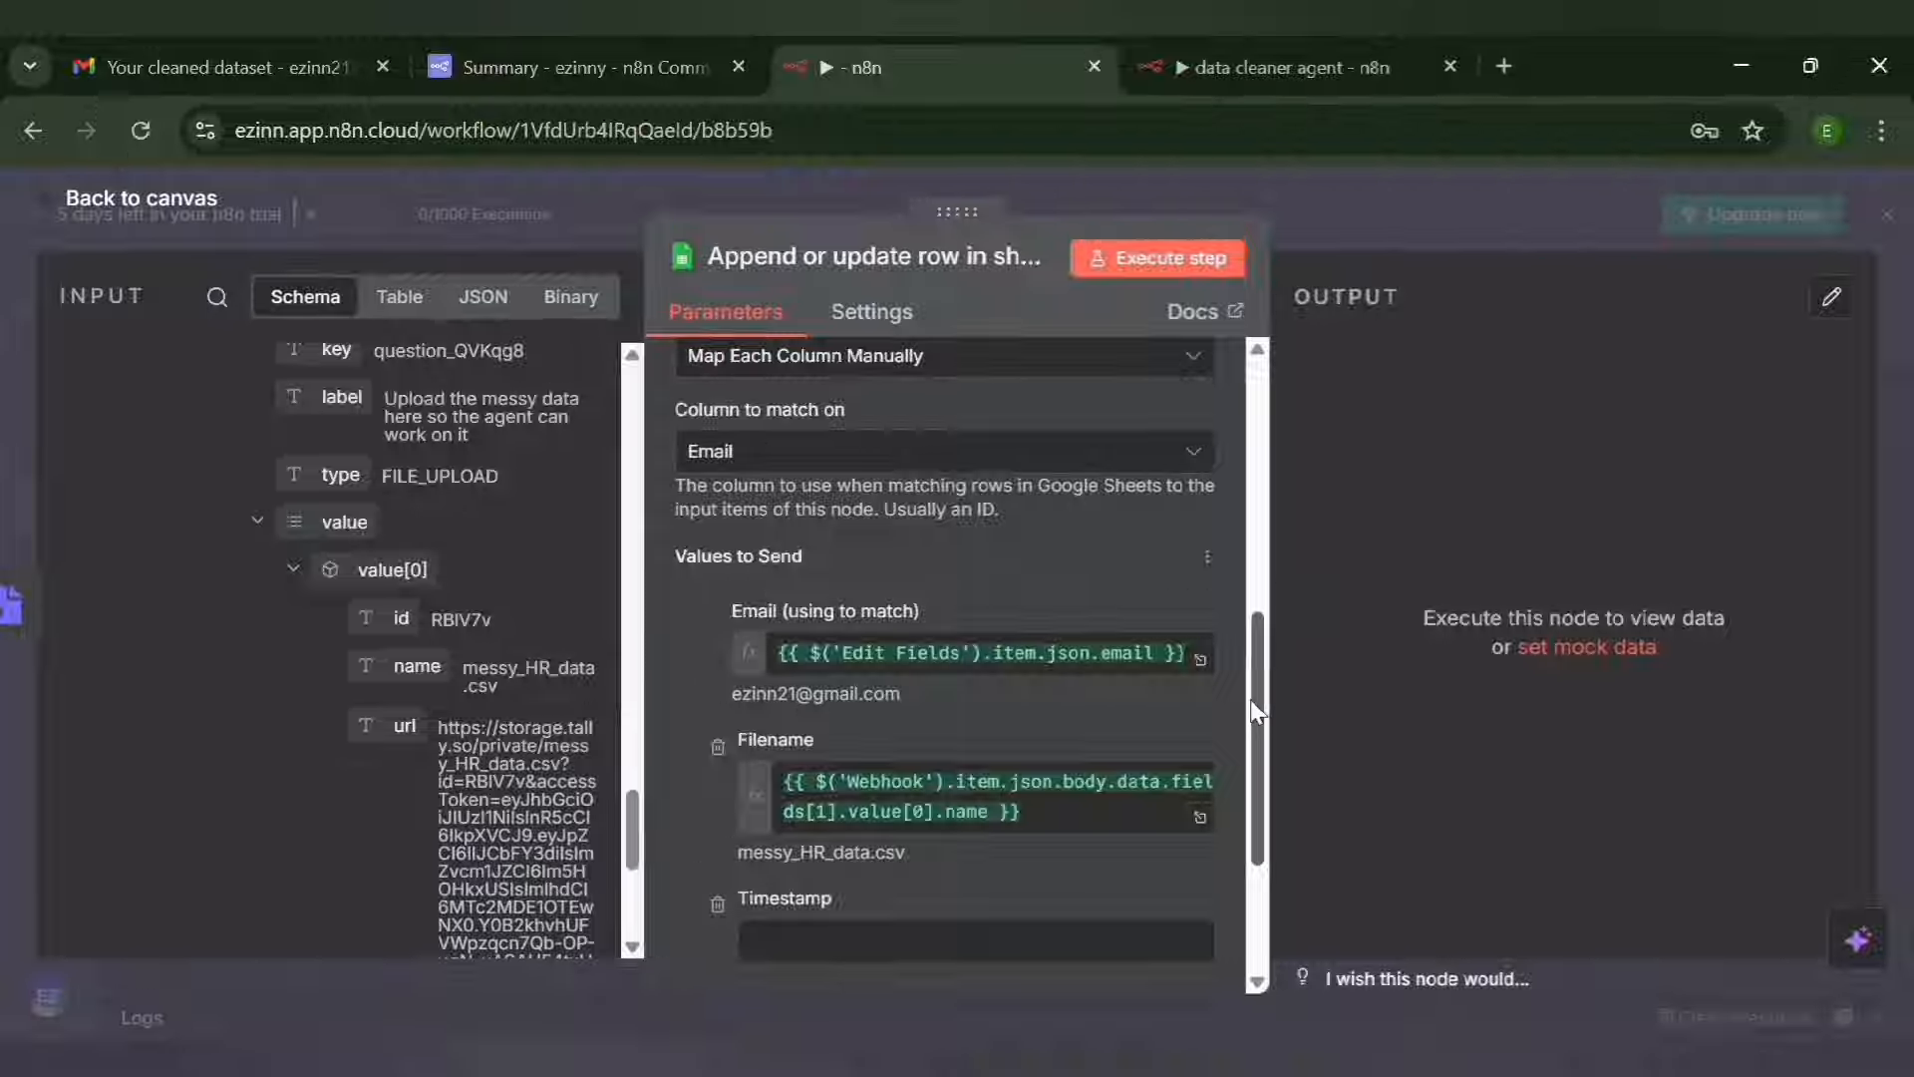
Map the $now variable from the input data's variables and context to the Timestamp value to send
scroll(1274, 810, down, 2)
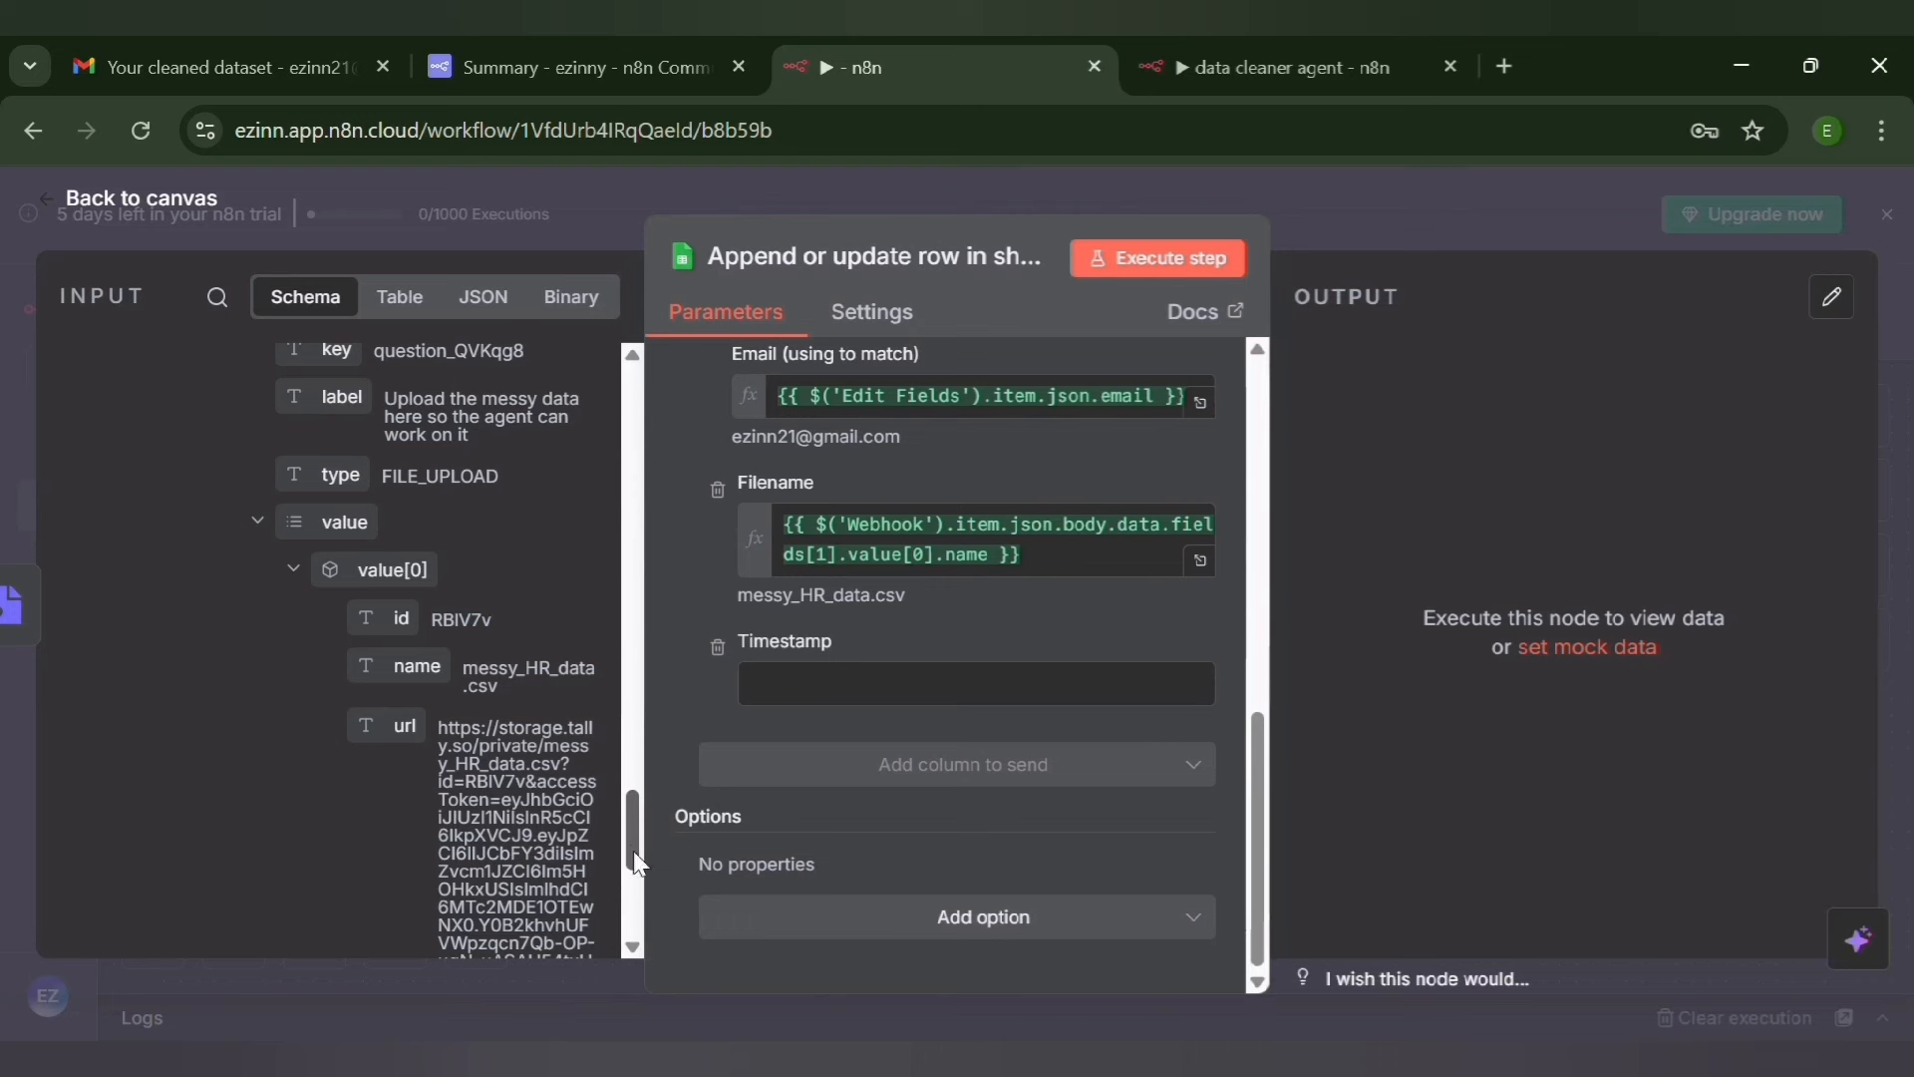
drag(630, 837, 638, 942)
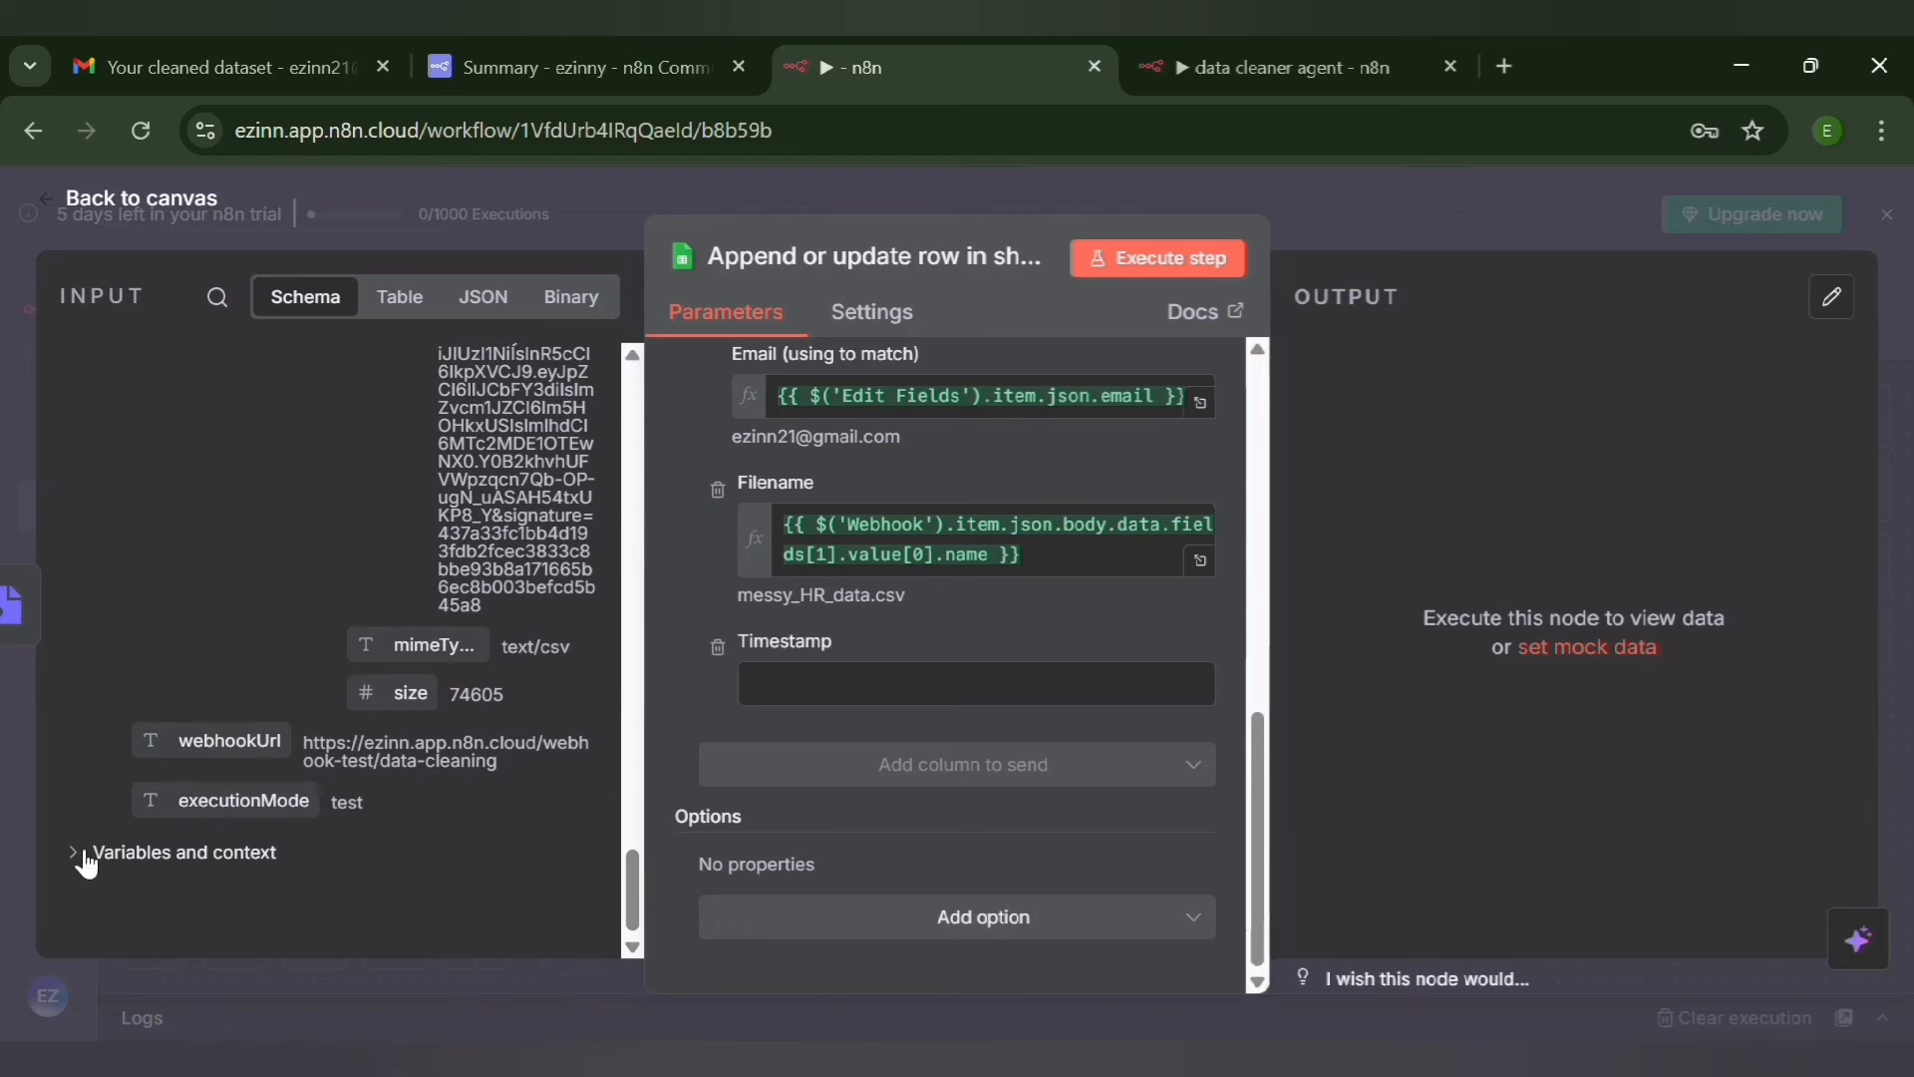
click(93, 863)
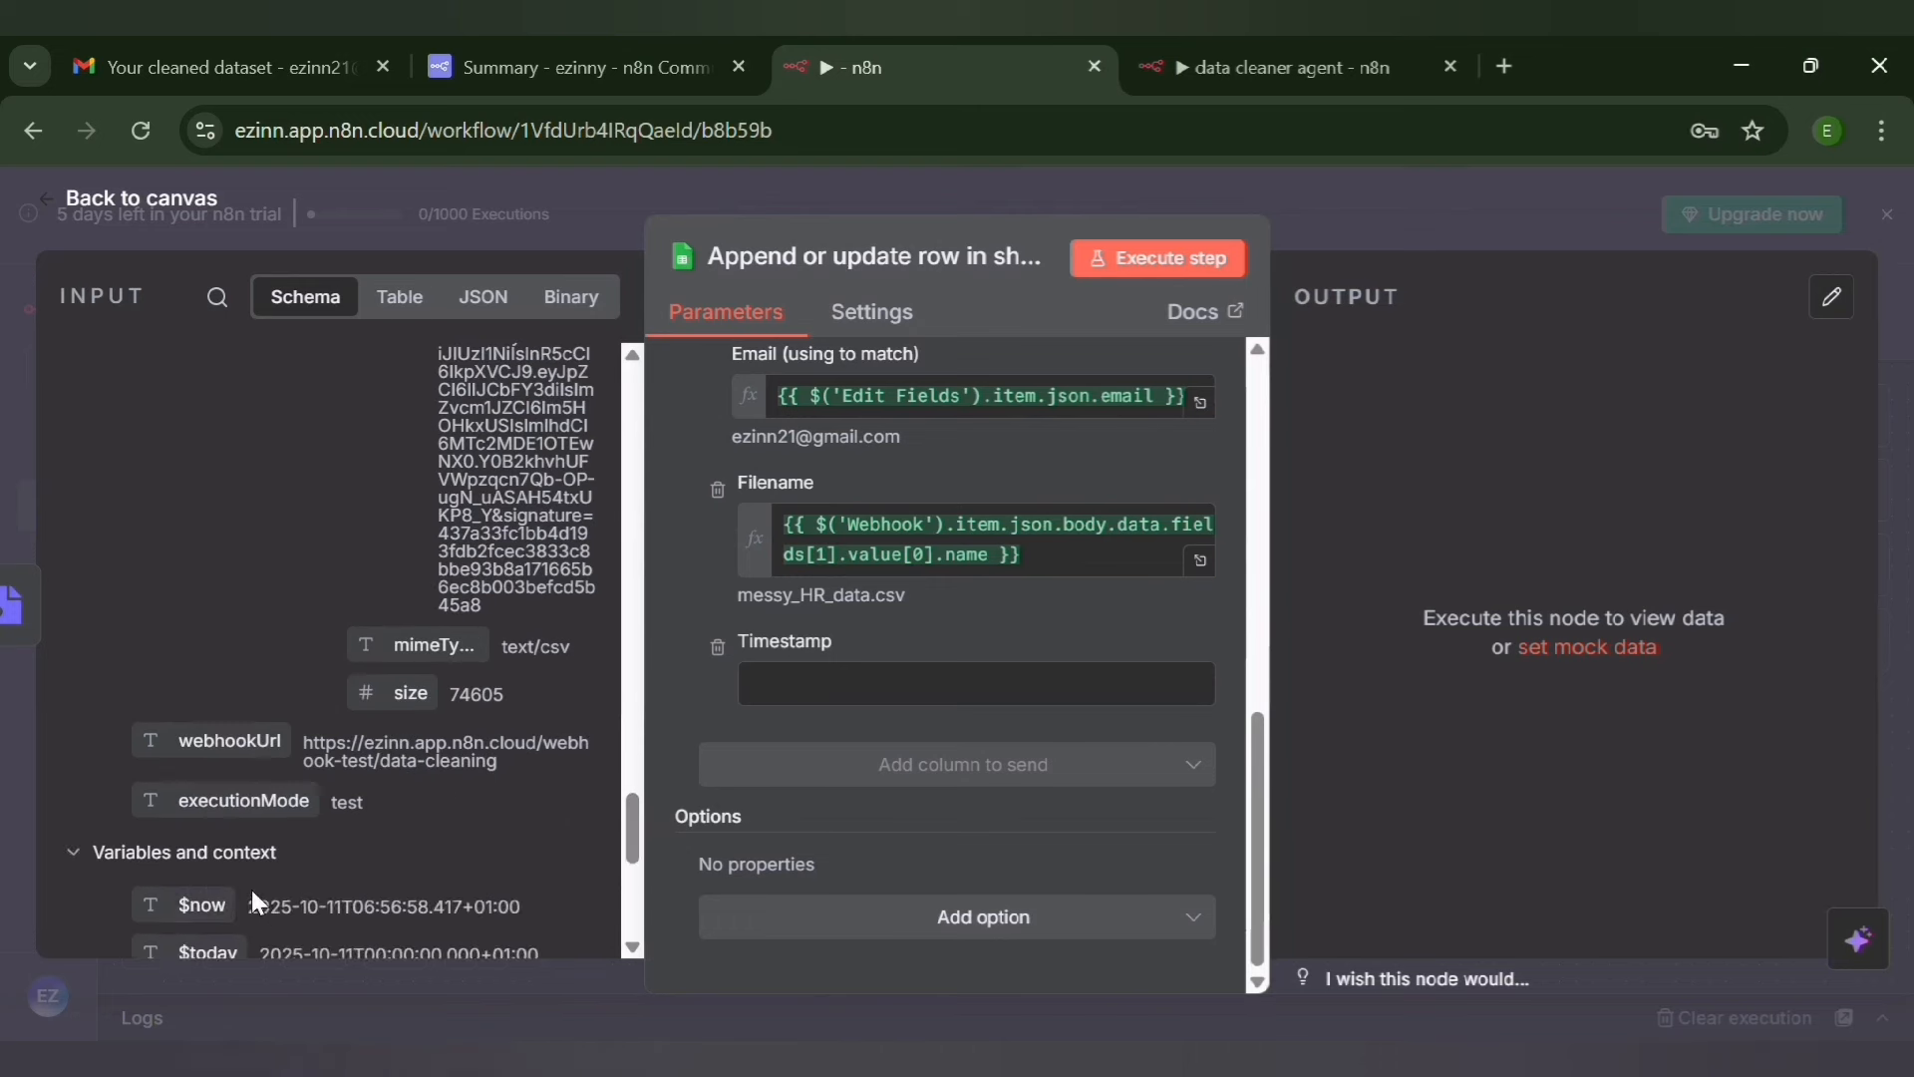
drag(231, 921, 800, 704)
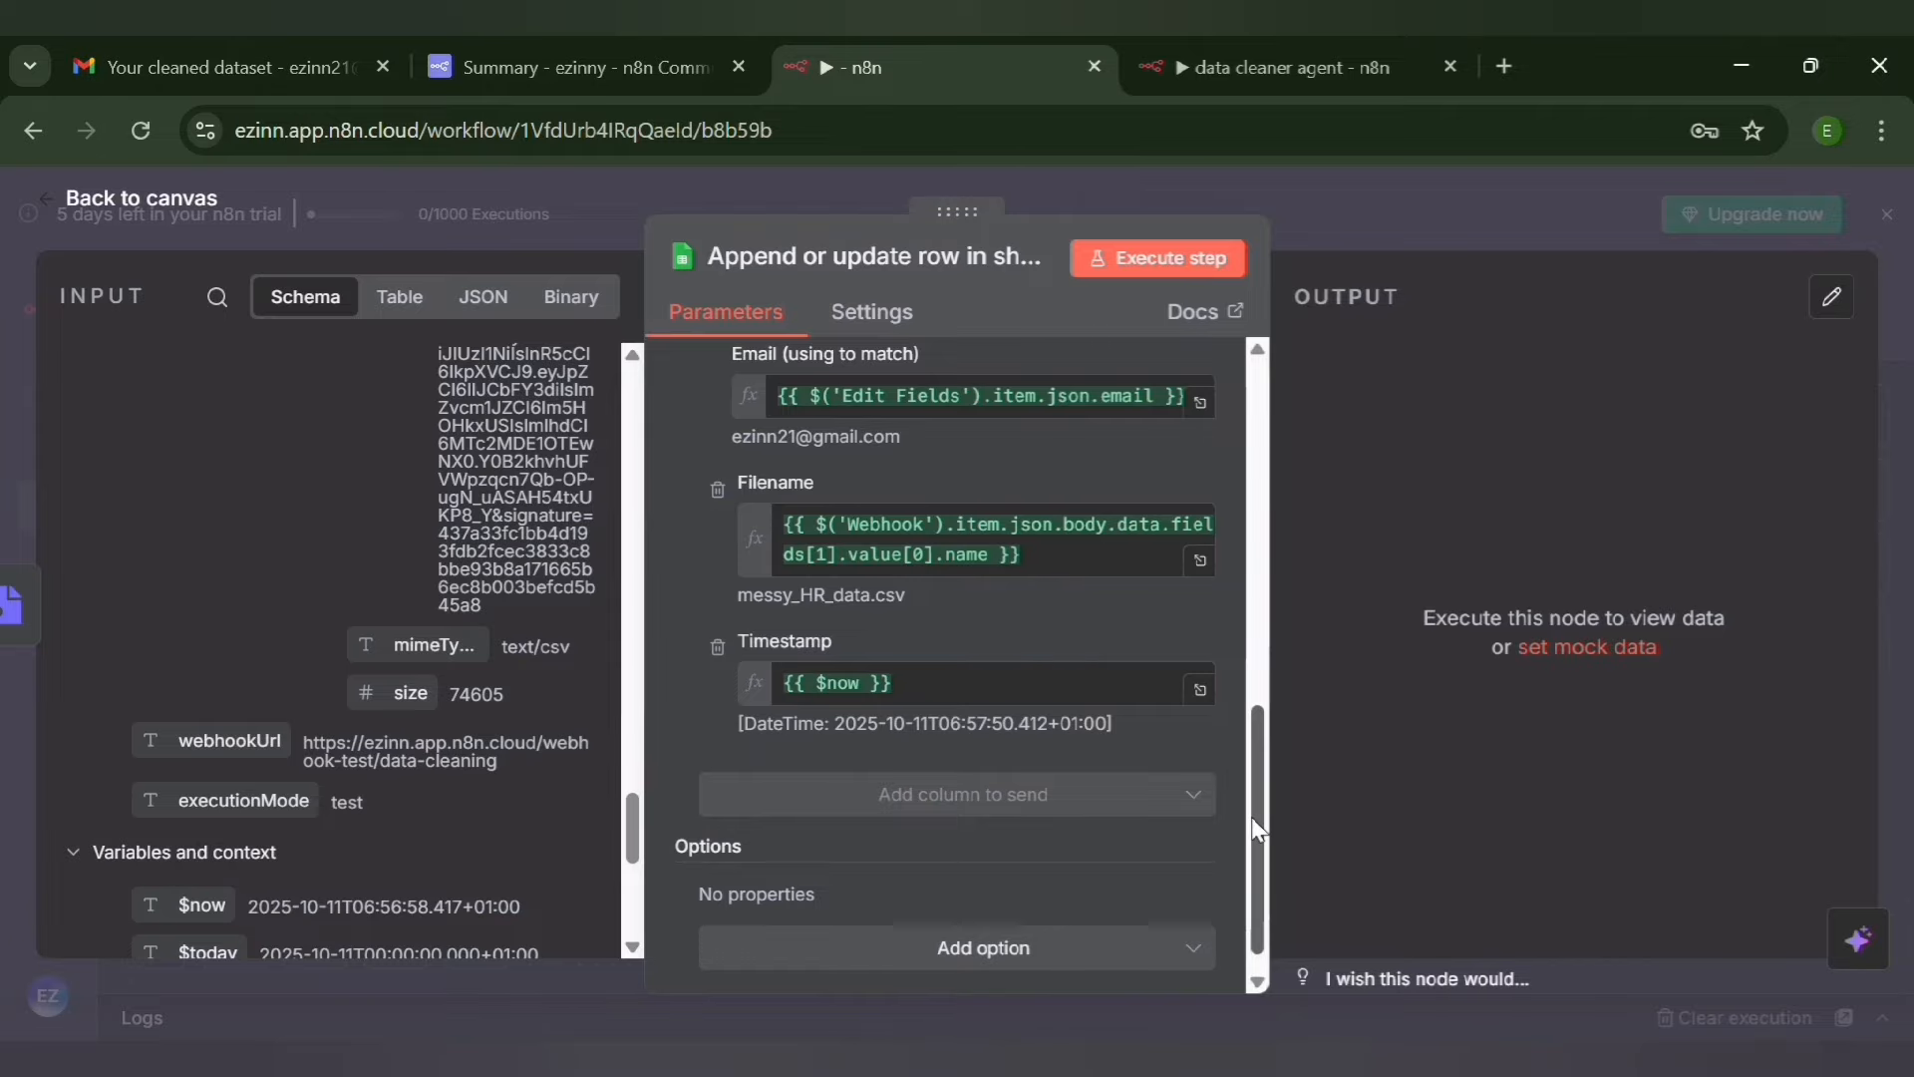
Test the Google Sheets append or update row node on its own and save the data cleaning agent workflow
drag(1258, 830, 1198, 437)
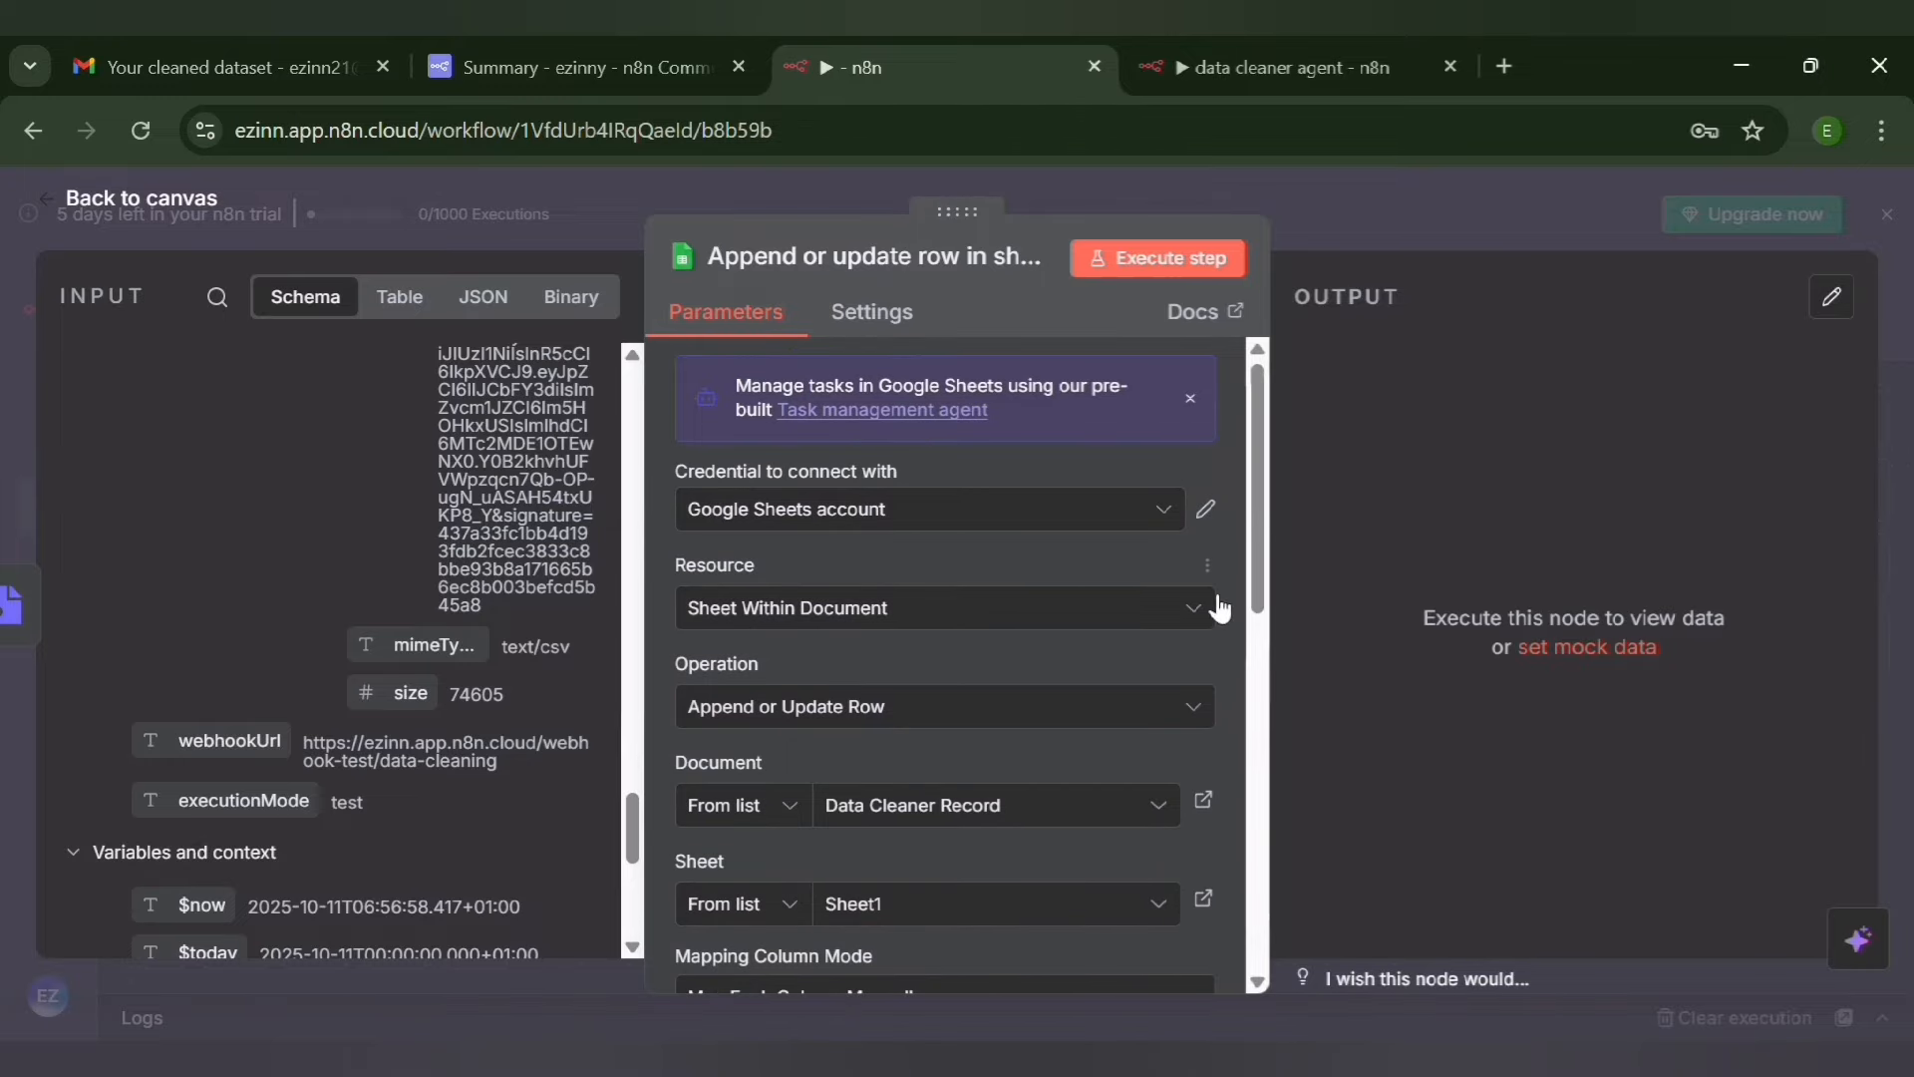
click(1181, 259)
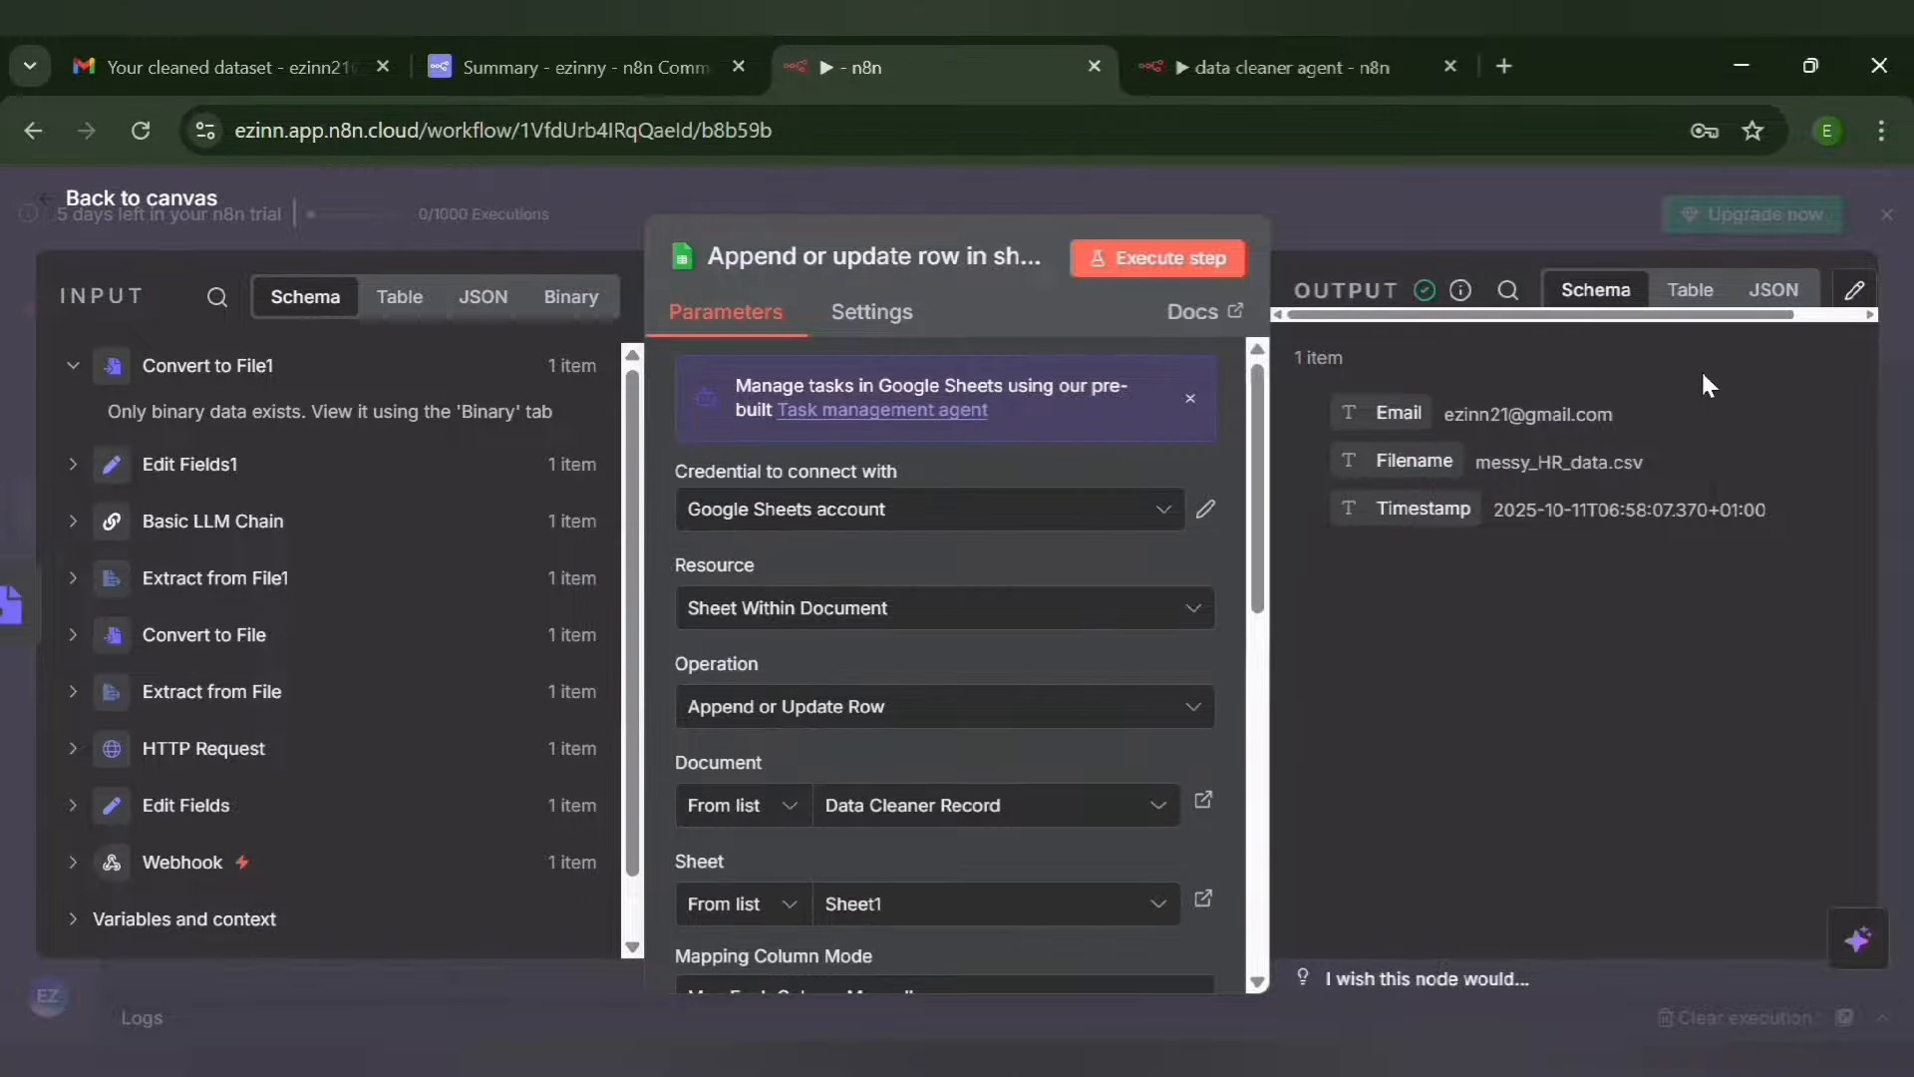
click(64, 204)
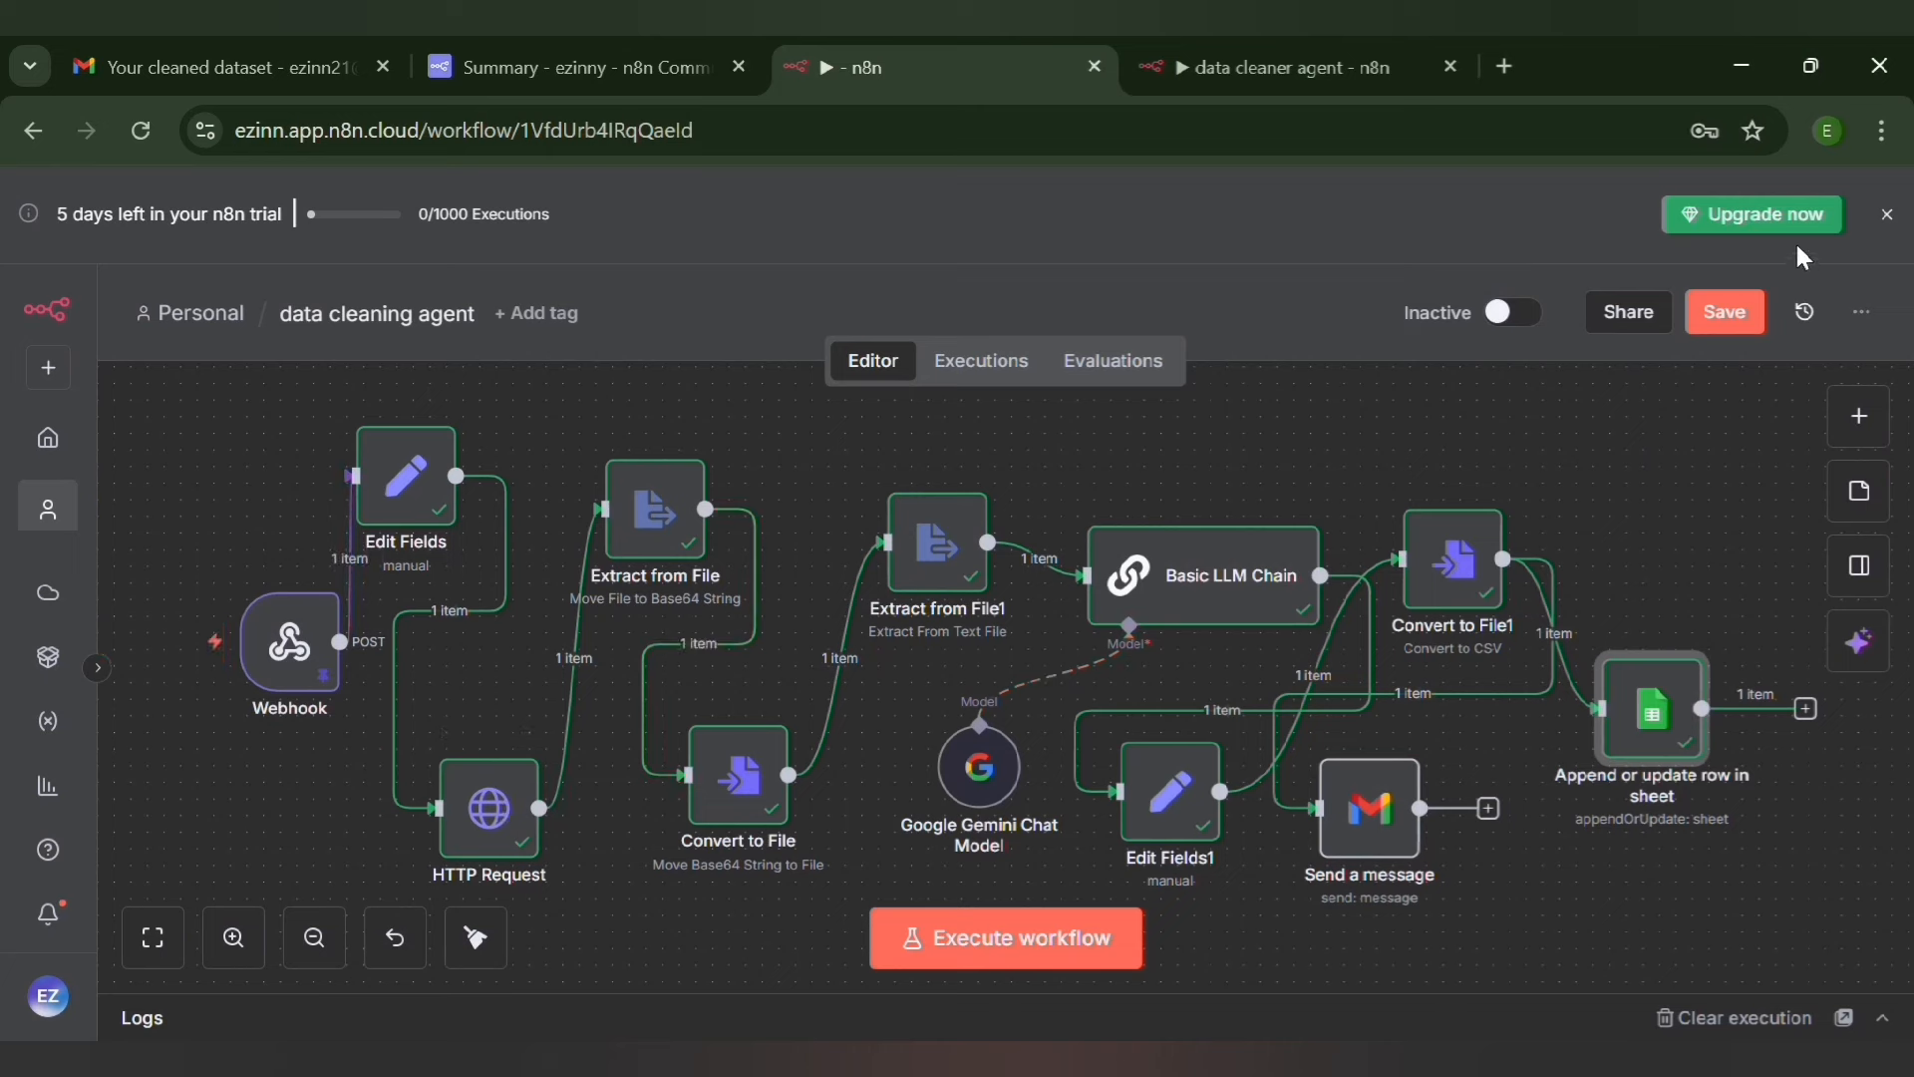
click(1725, 318)
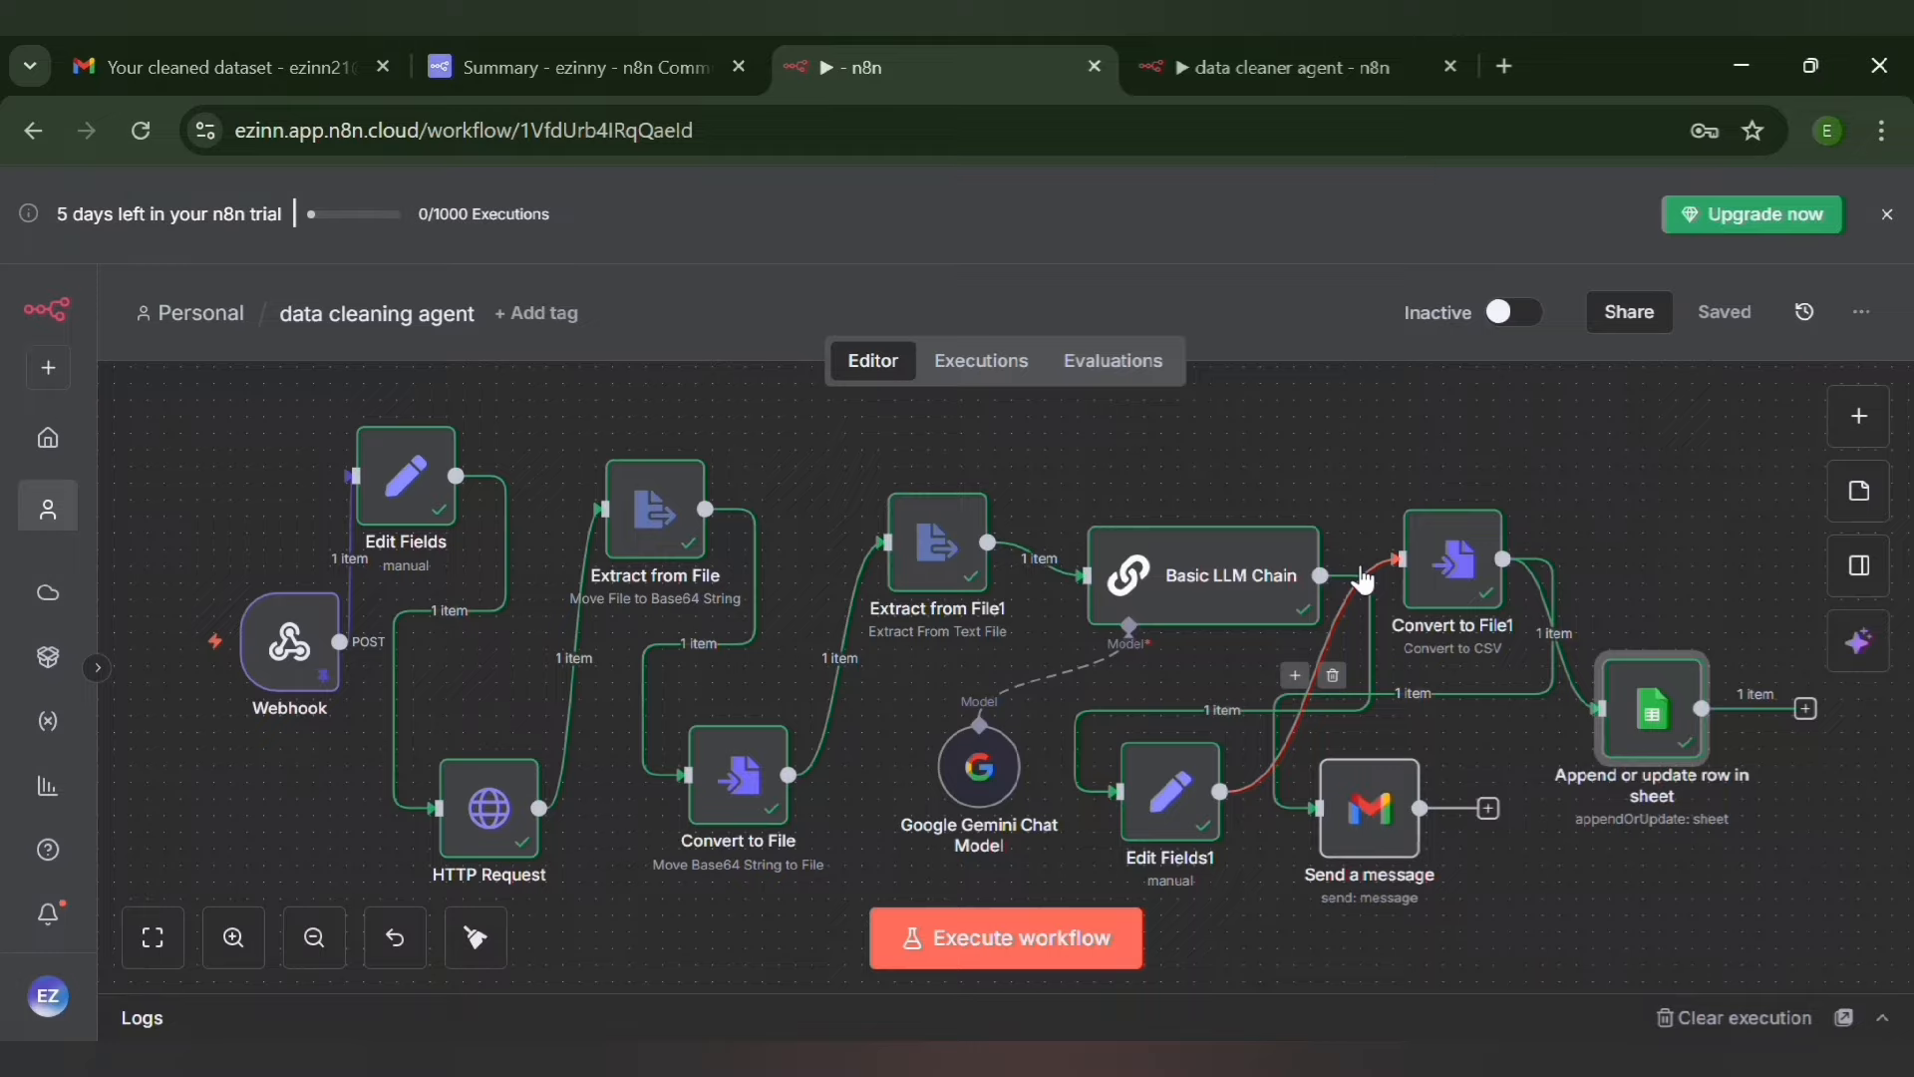
click(1883, 319)
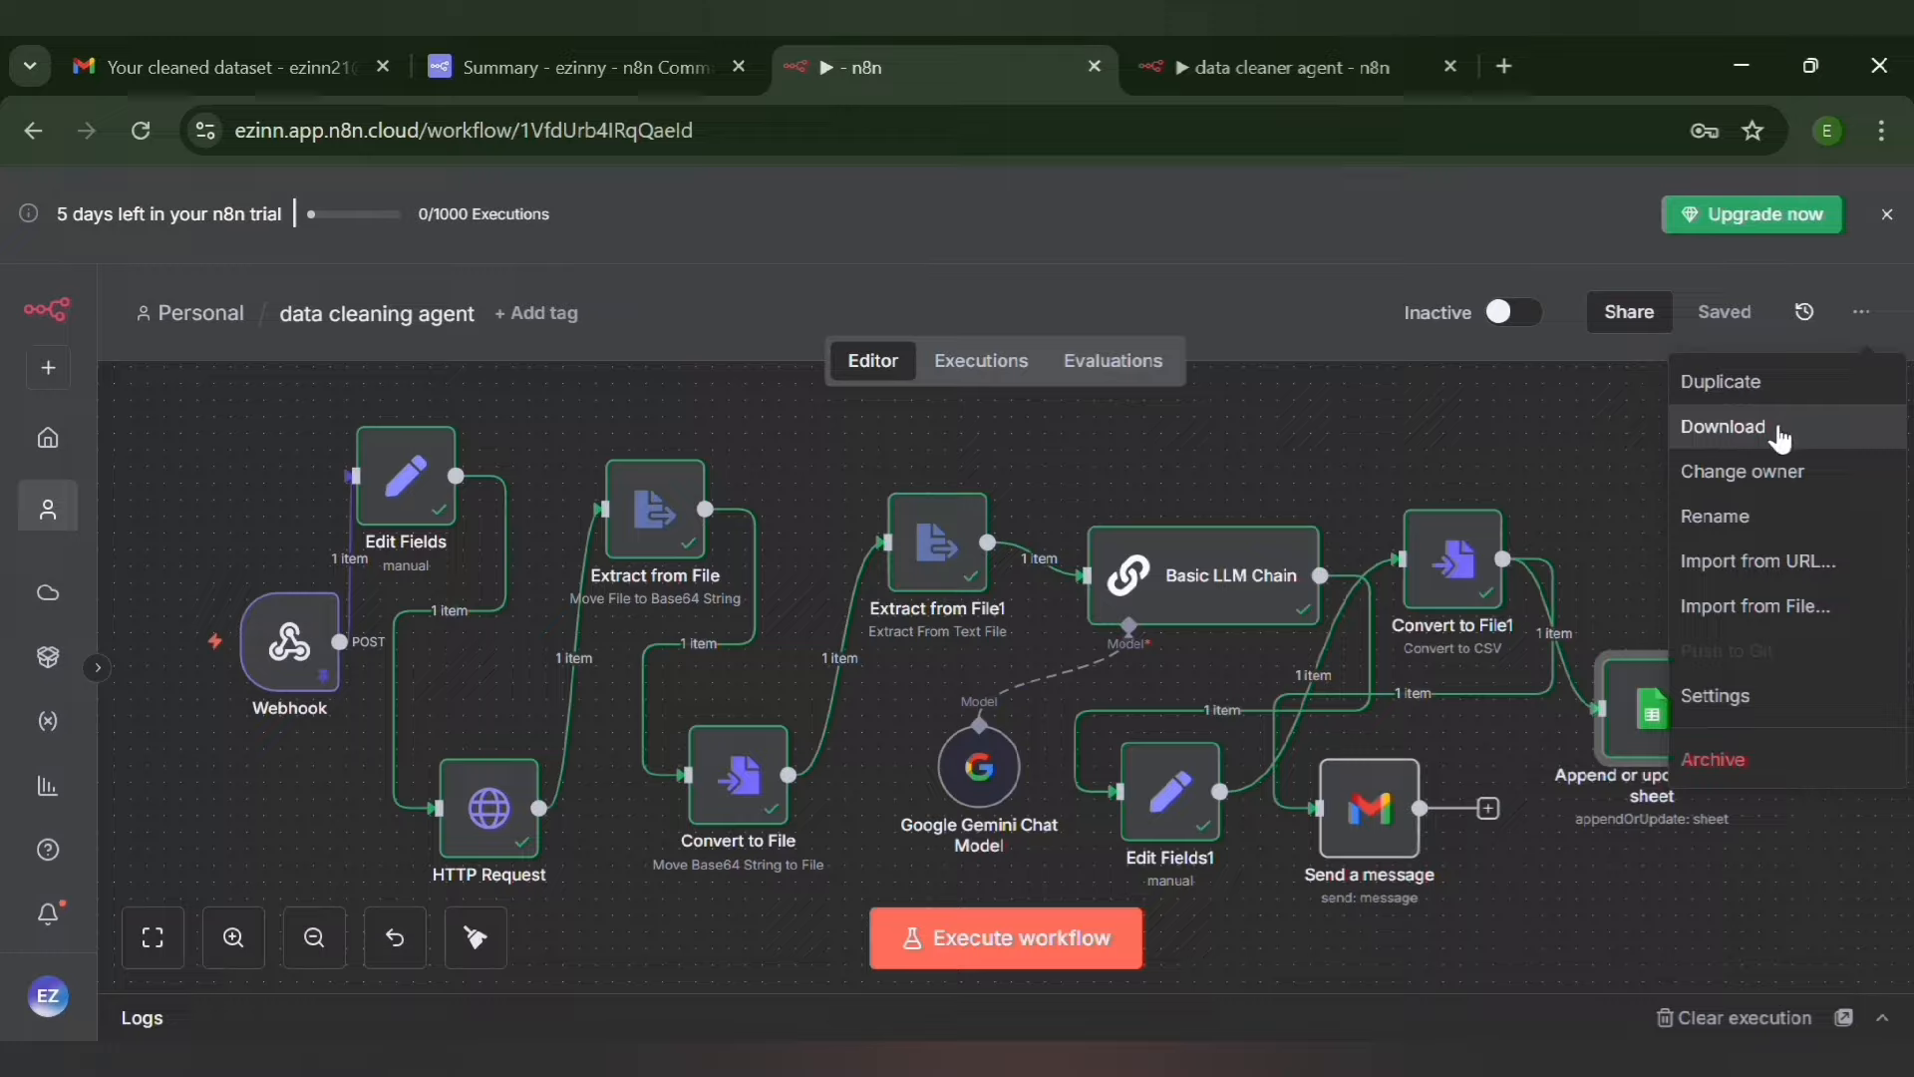
click(1569, 407)
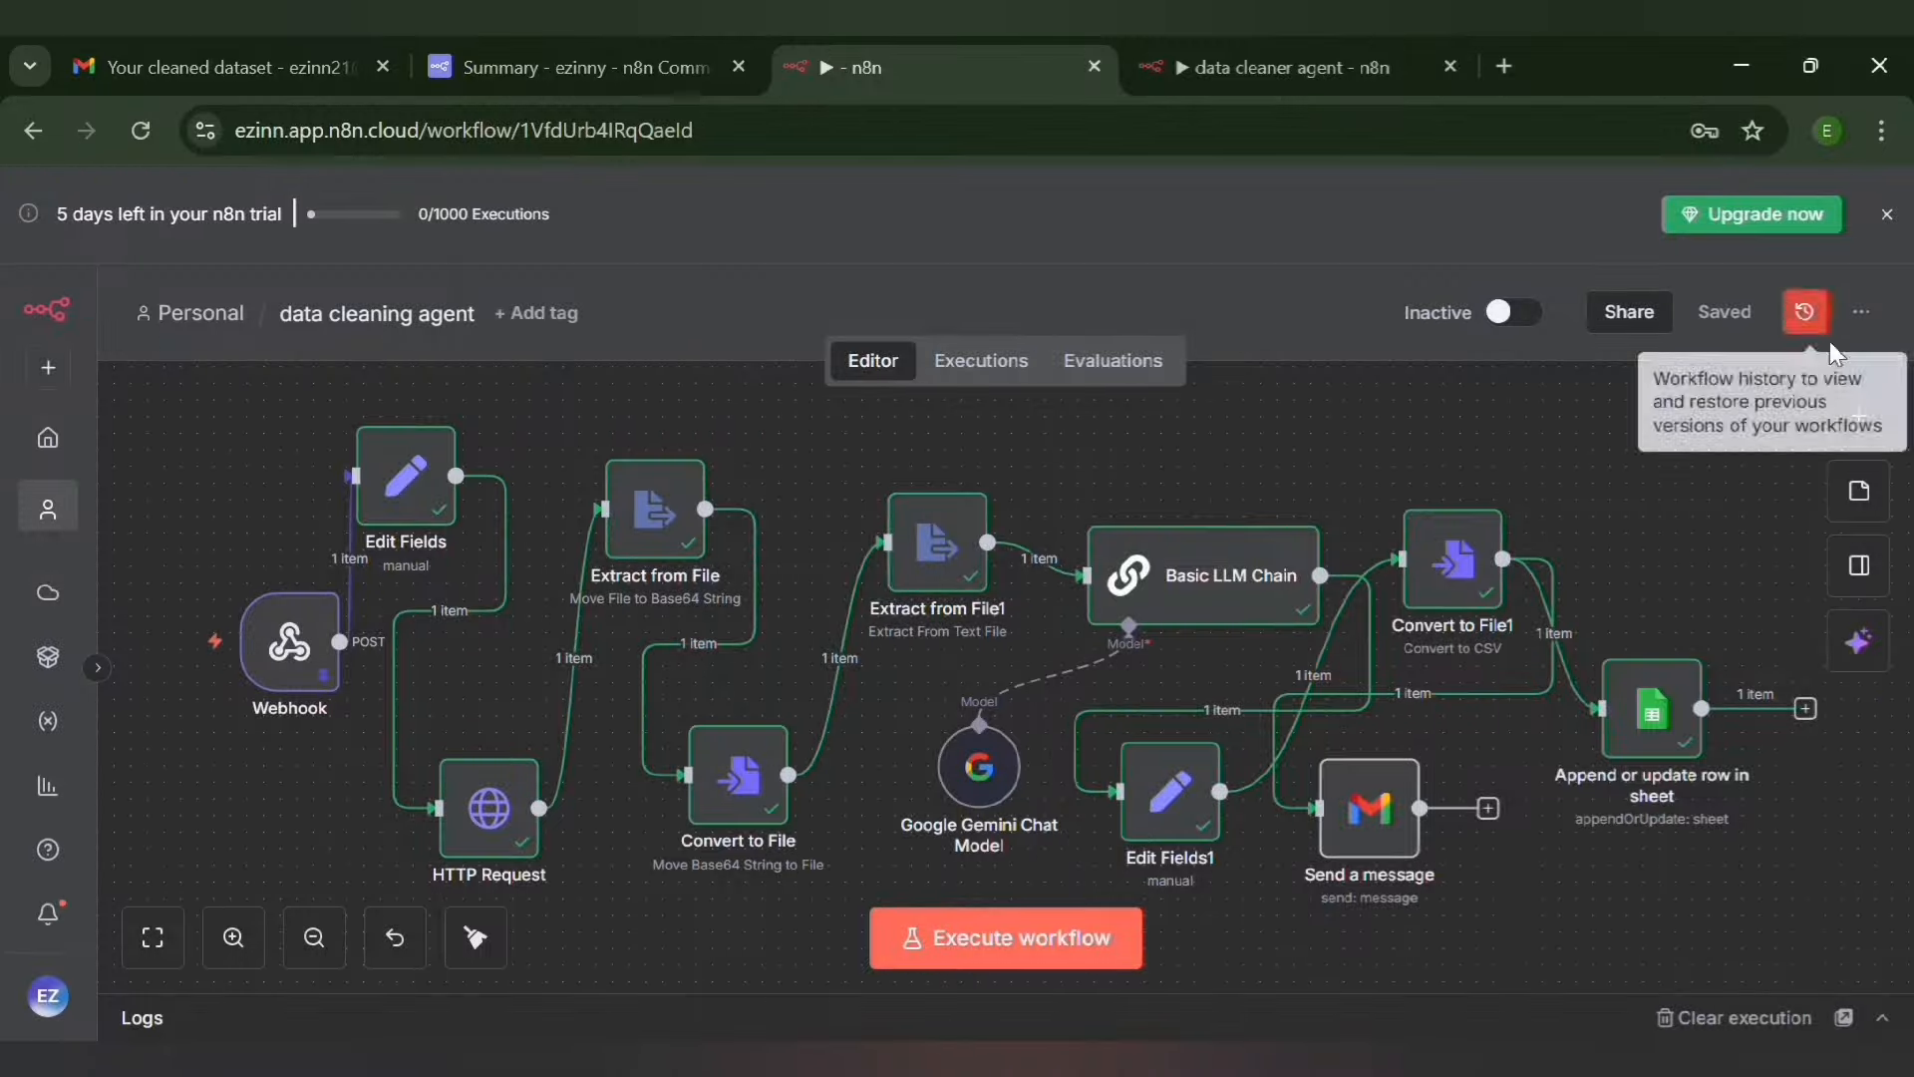
Copy the production URL of the Webhook node and return to the canvas
double_click(289, 643)
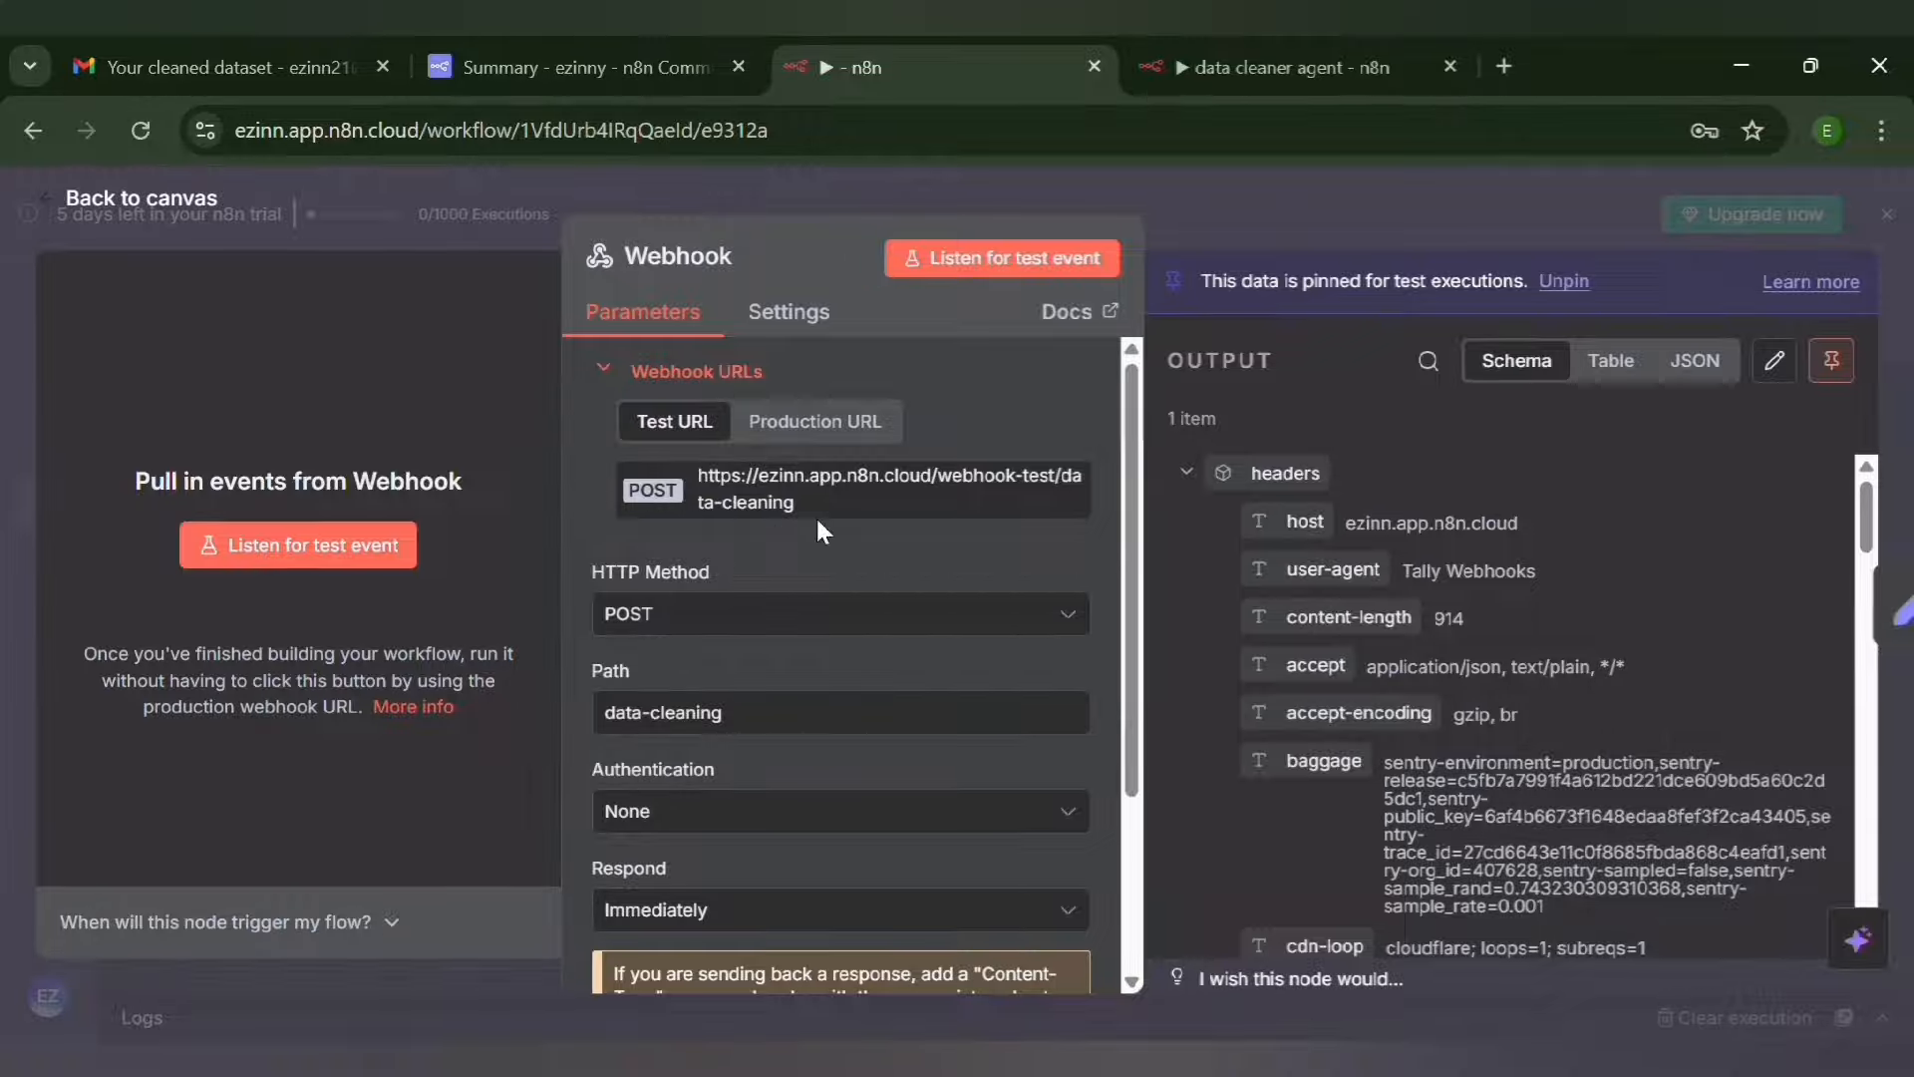
click(807, 432)
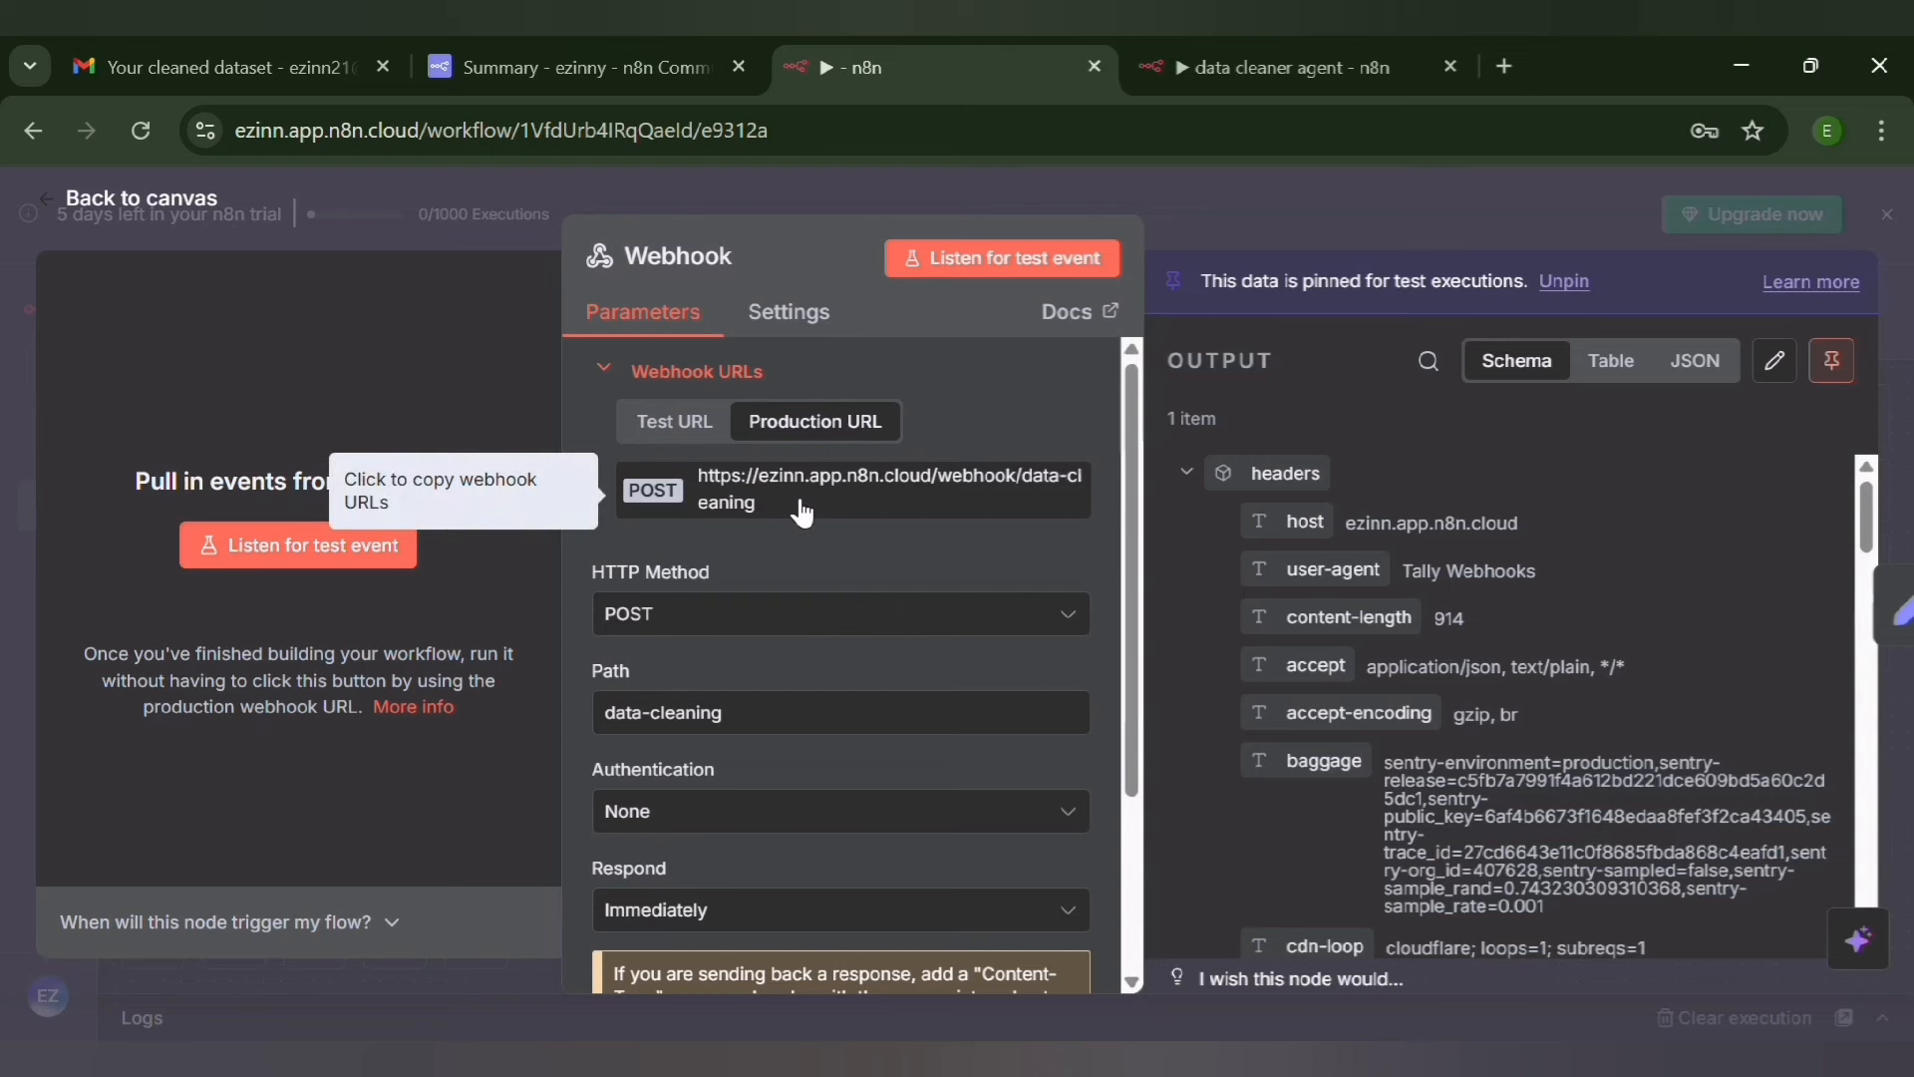
click(890, 513)
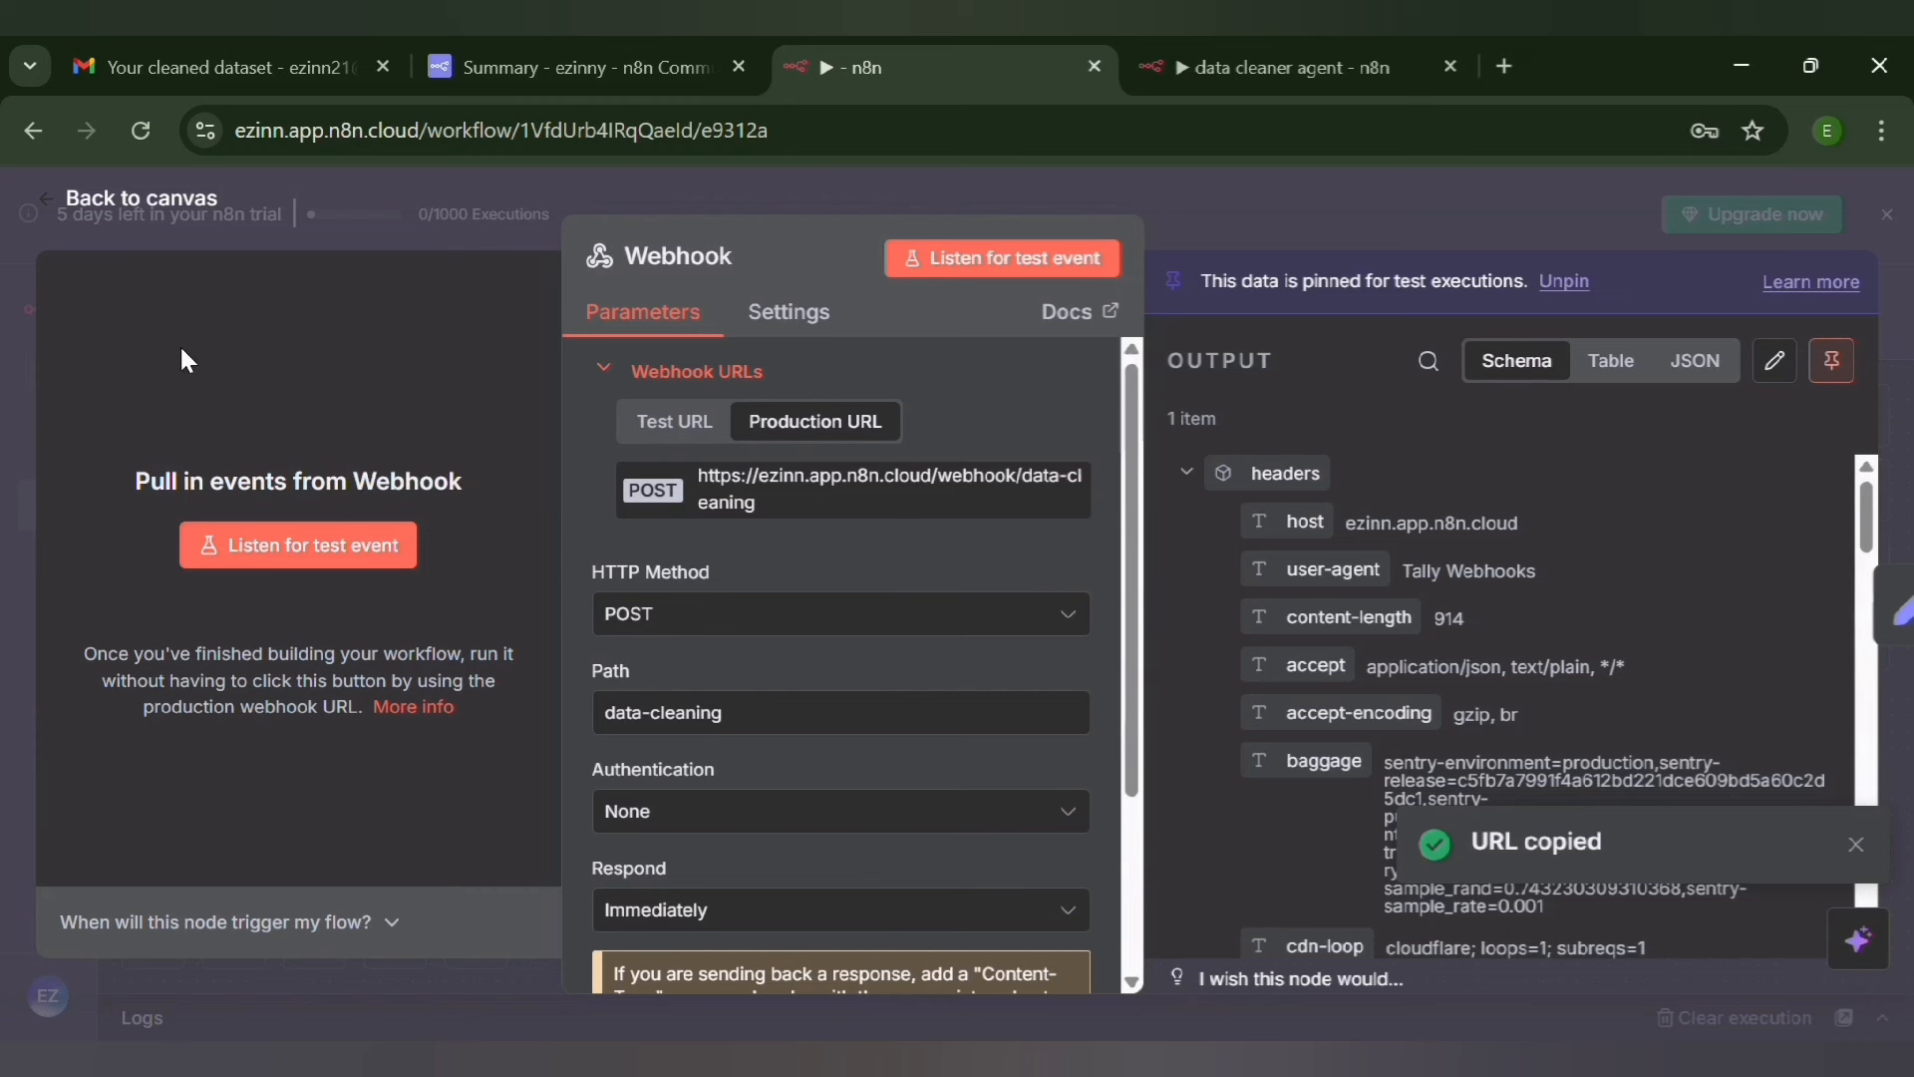
click(50, 201)
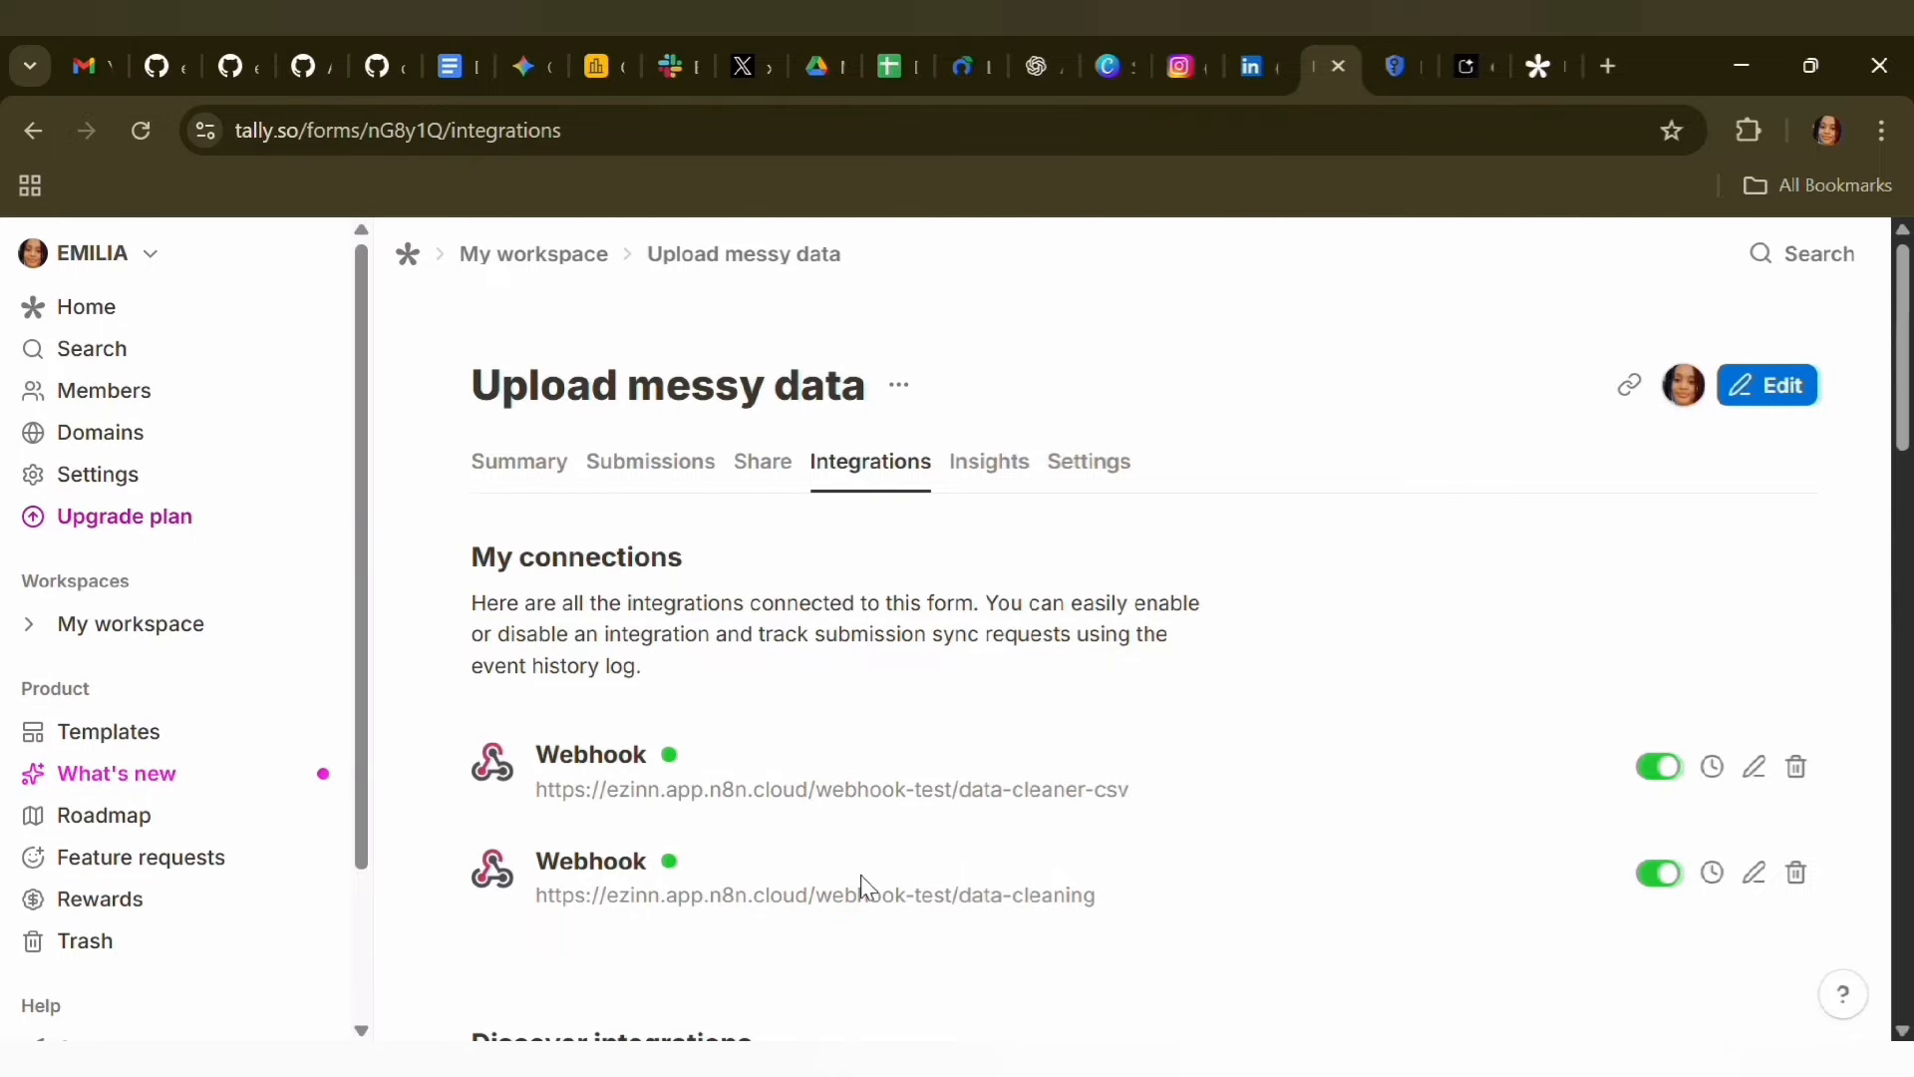
In Tally, replace the data-cleaning webhook's endpoint with the copied production URL ending in /webhook/data-cleaning and save the changes
click(1751, 874)
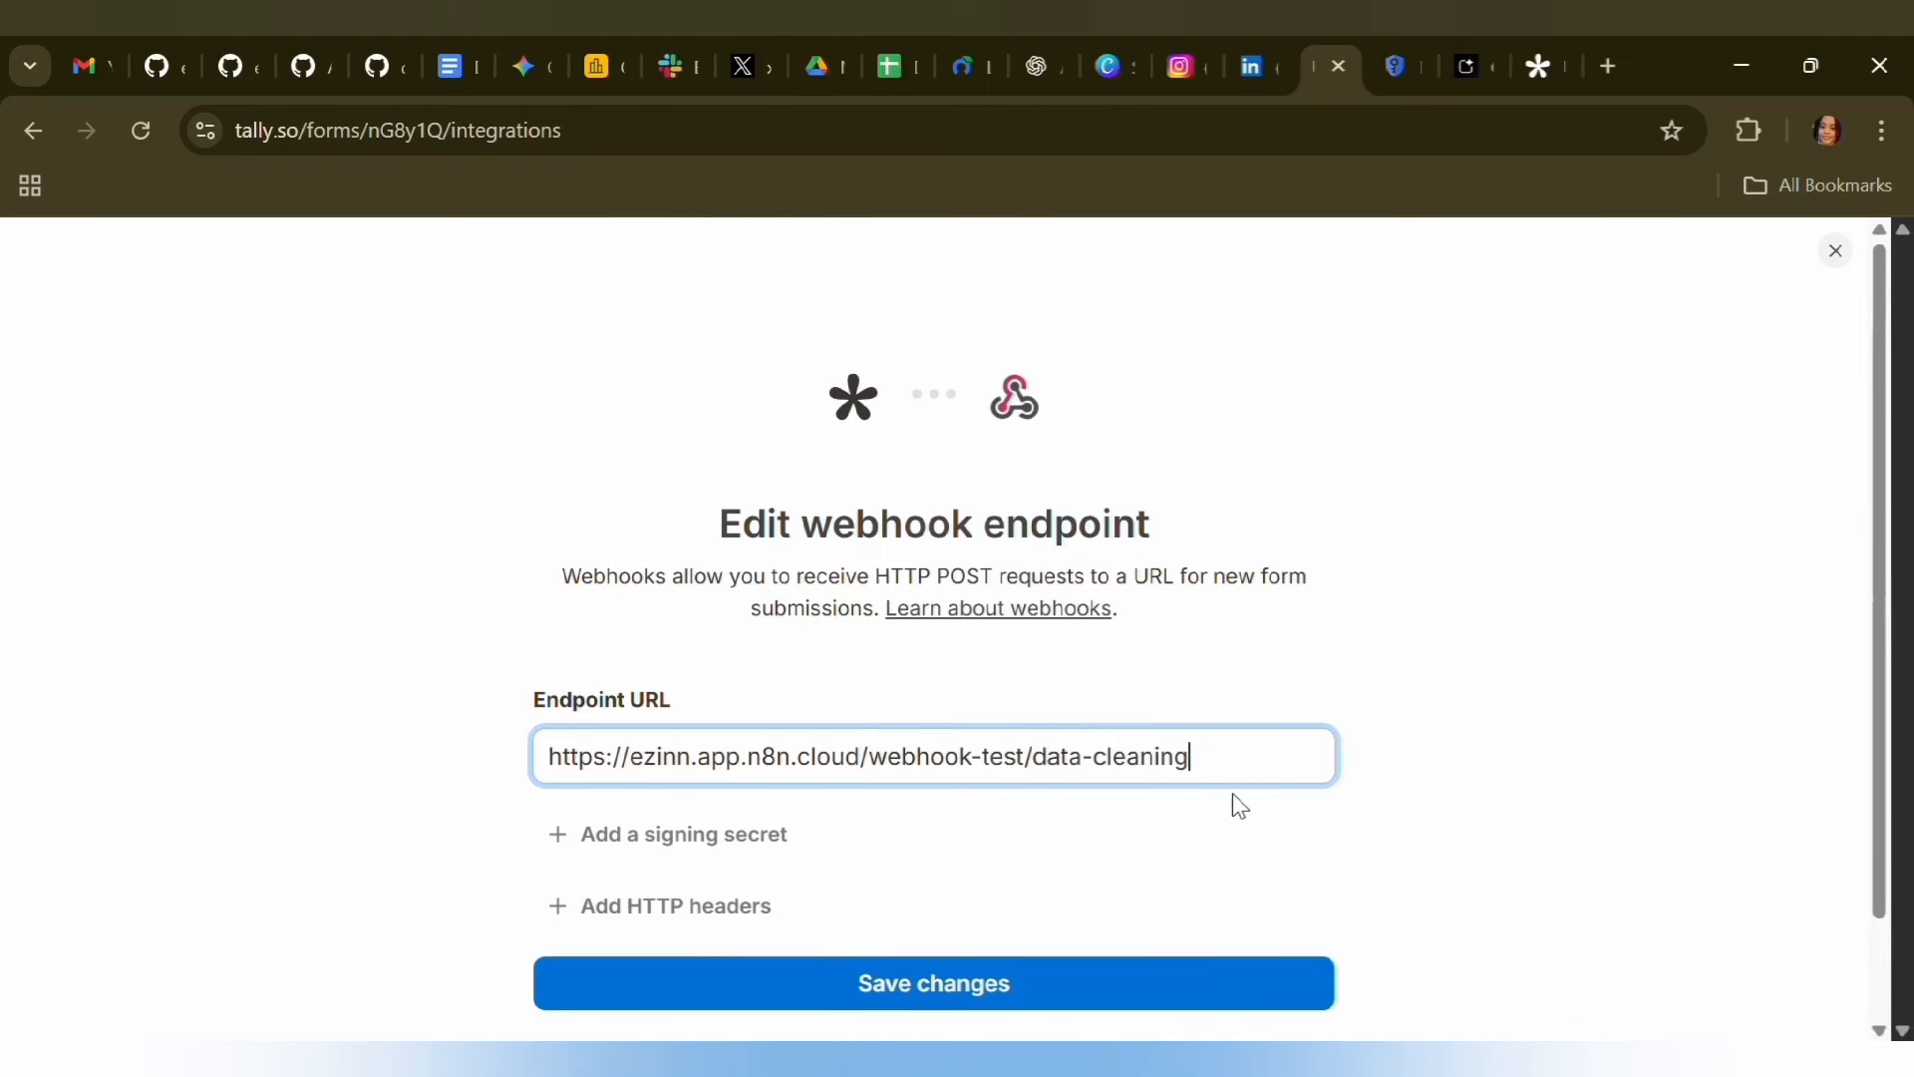
key(BackSpace)
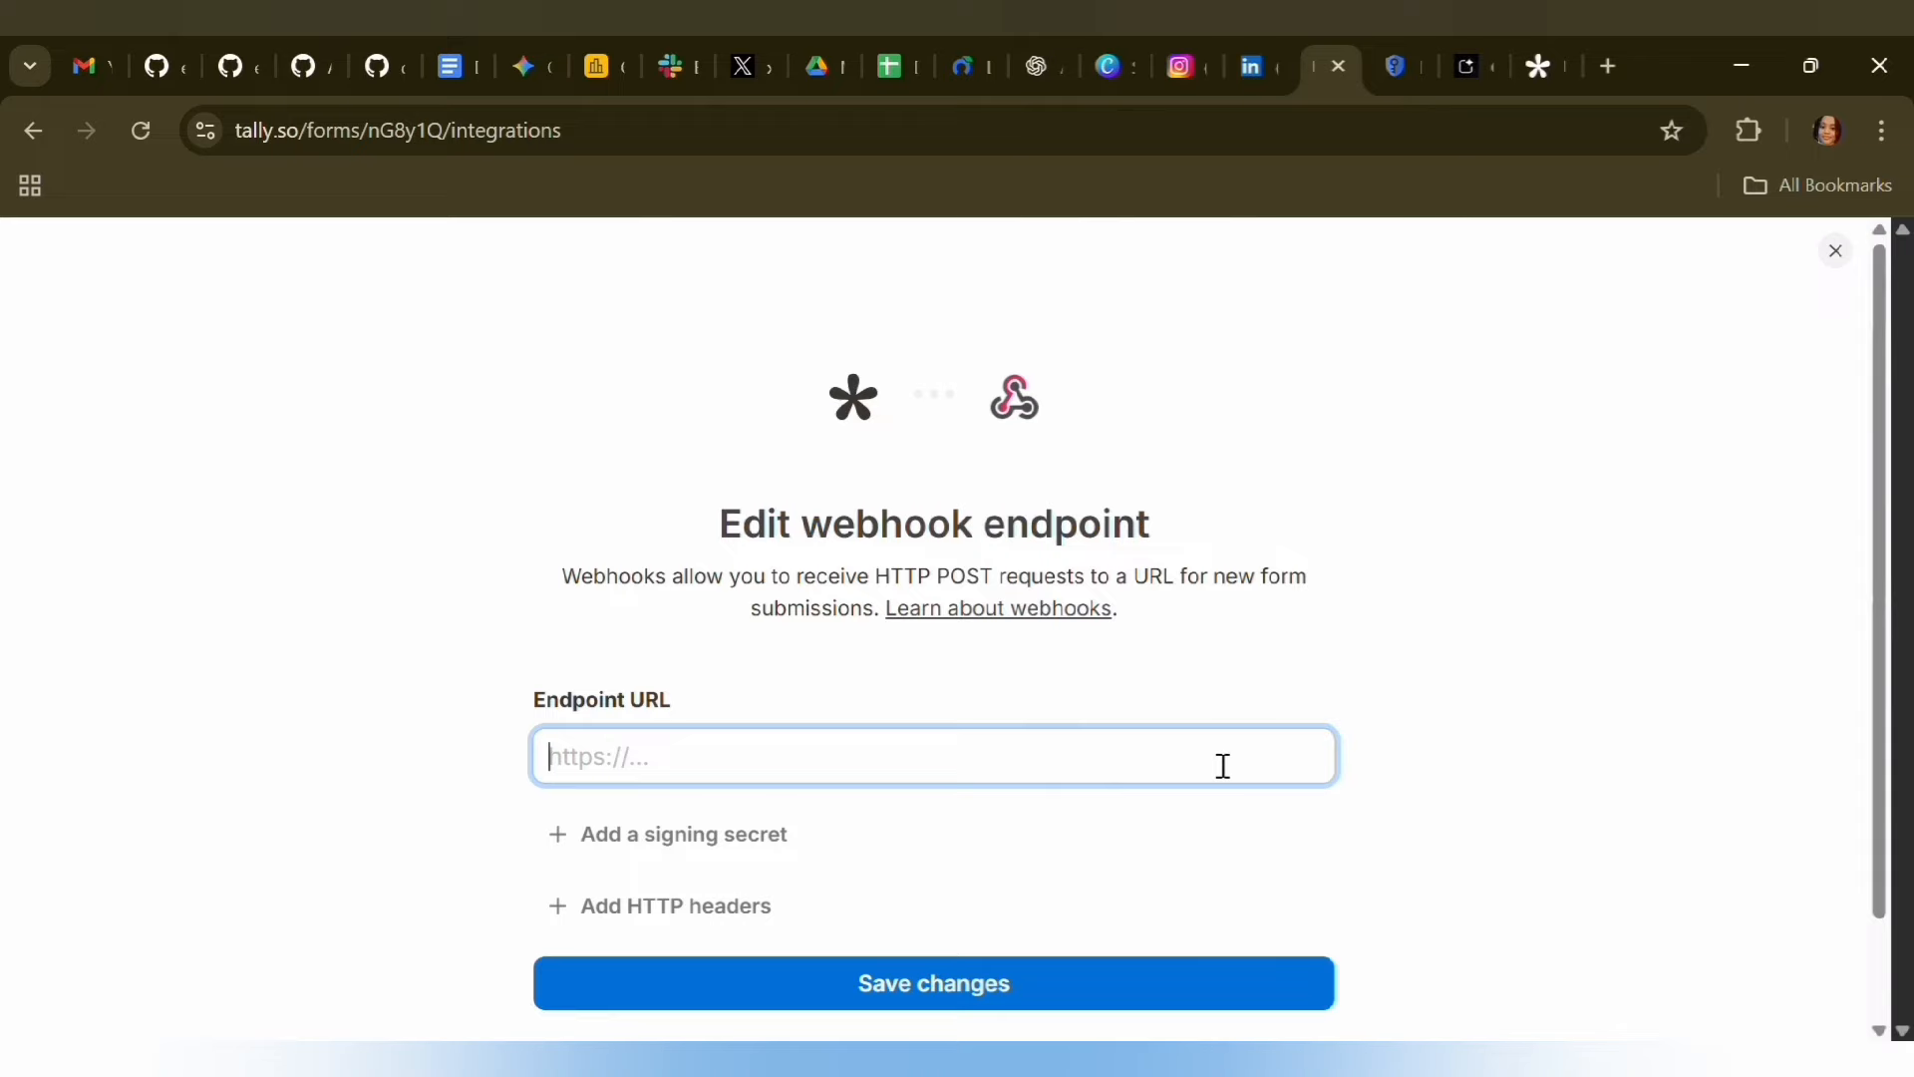
key(ctrl+v)
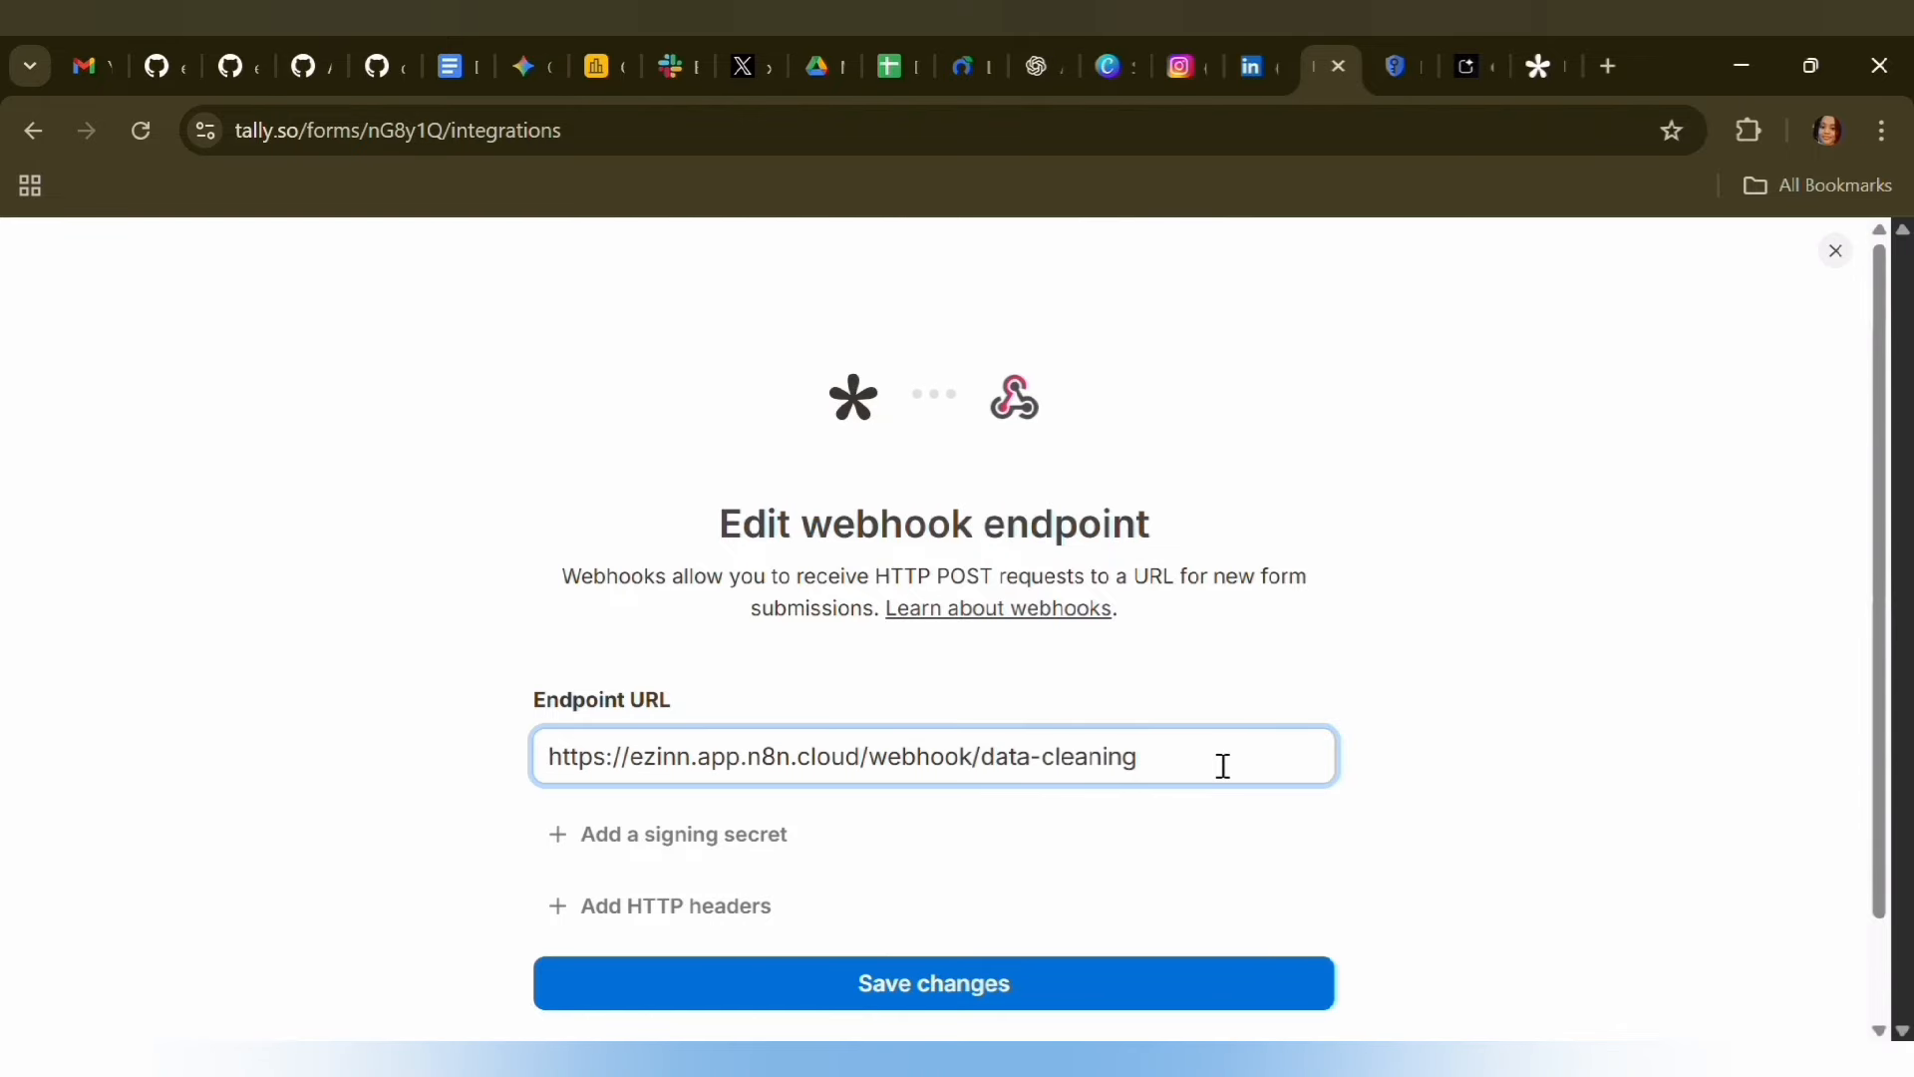
click(1121, 994)
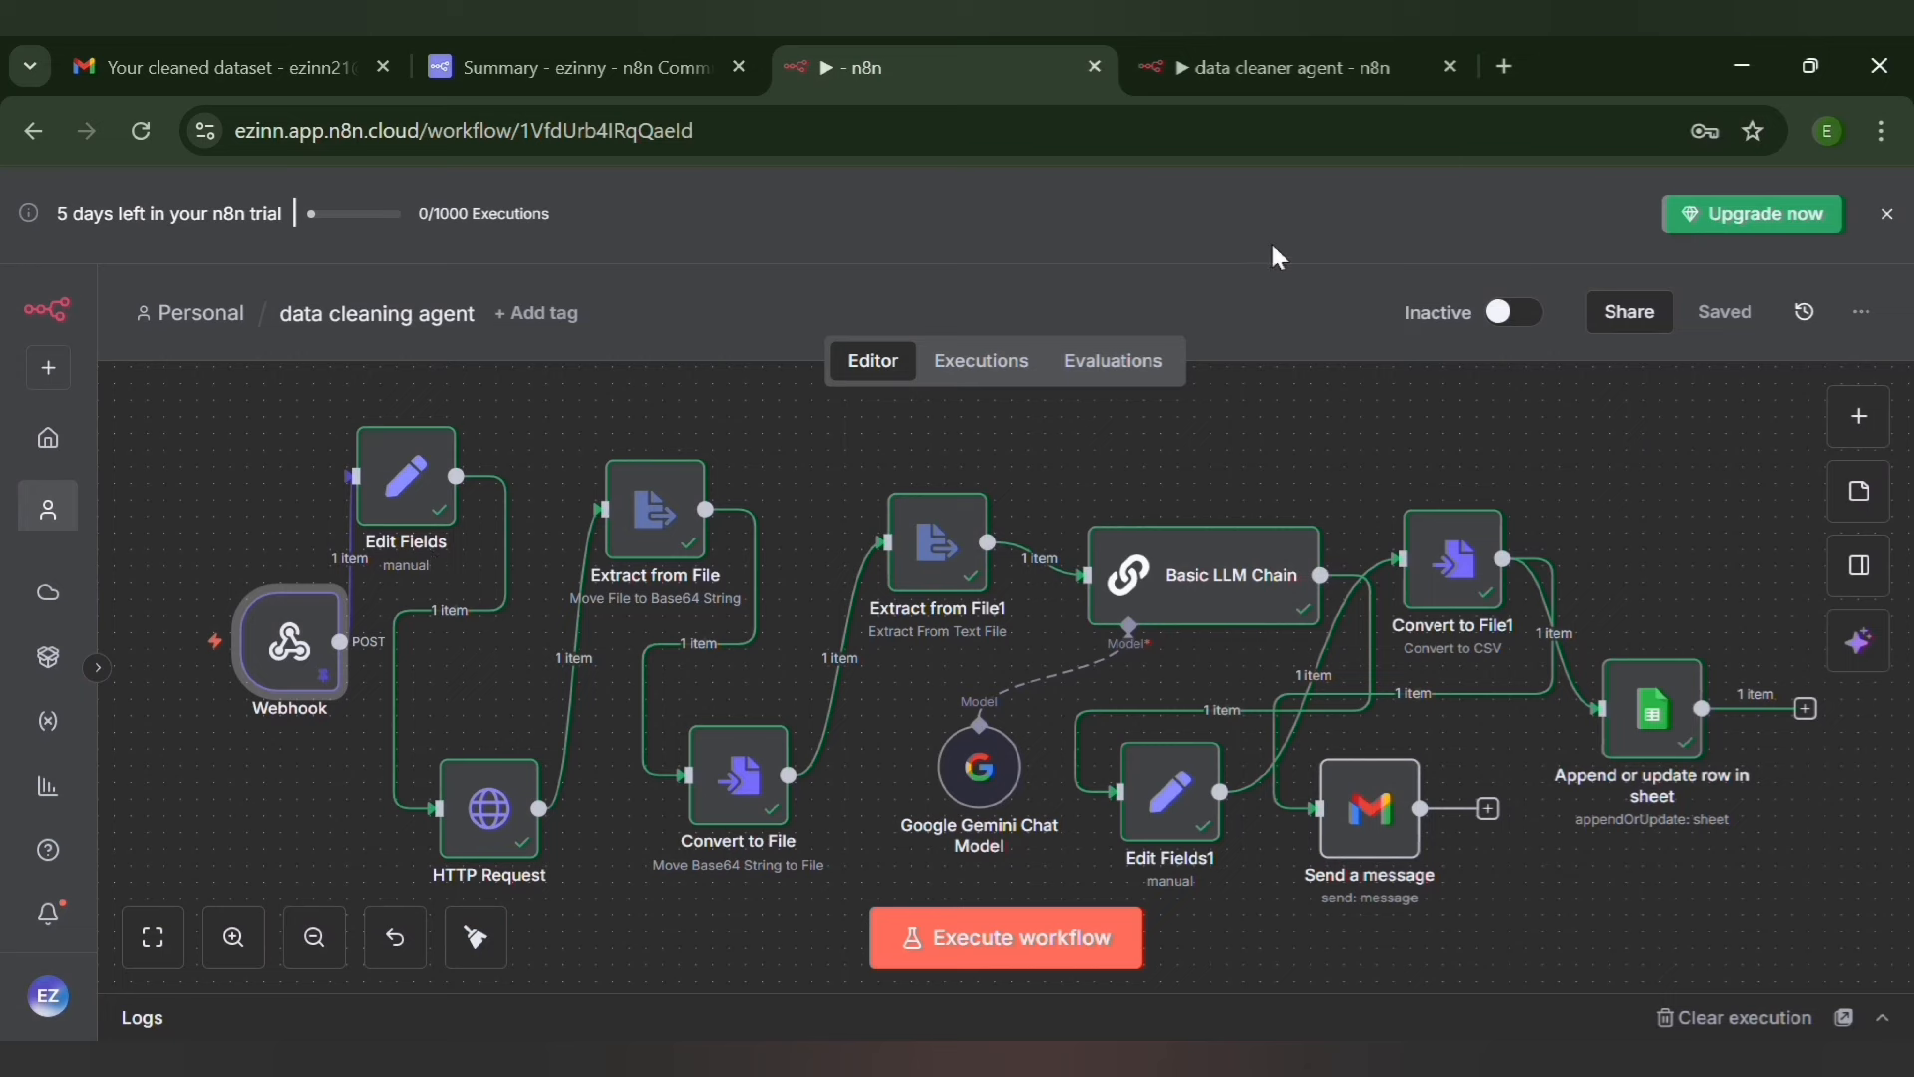
Activate the data cleaning agent workflow in n8n and dismiss all three production checklist items
click(1513, 312)
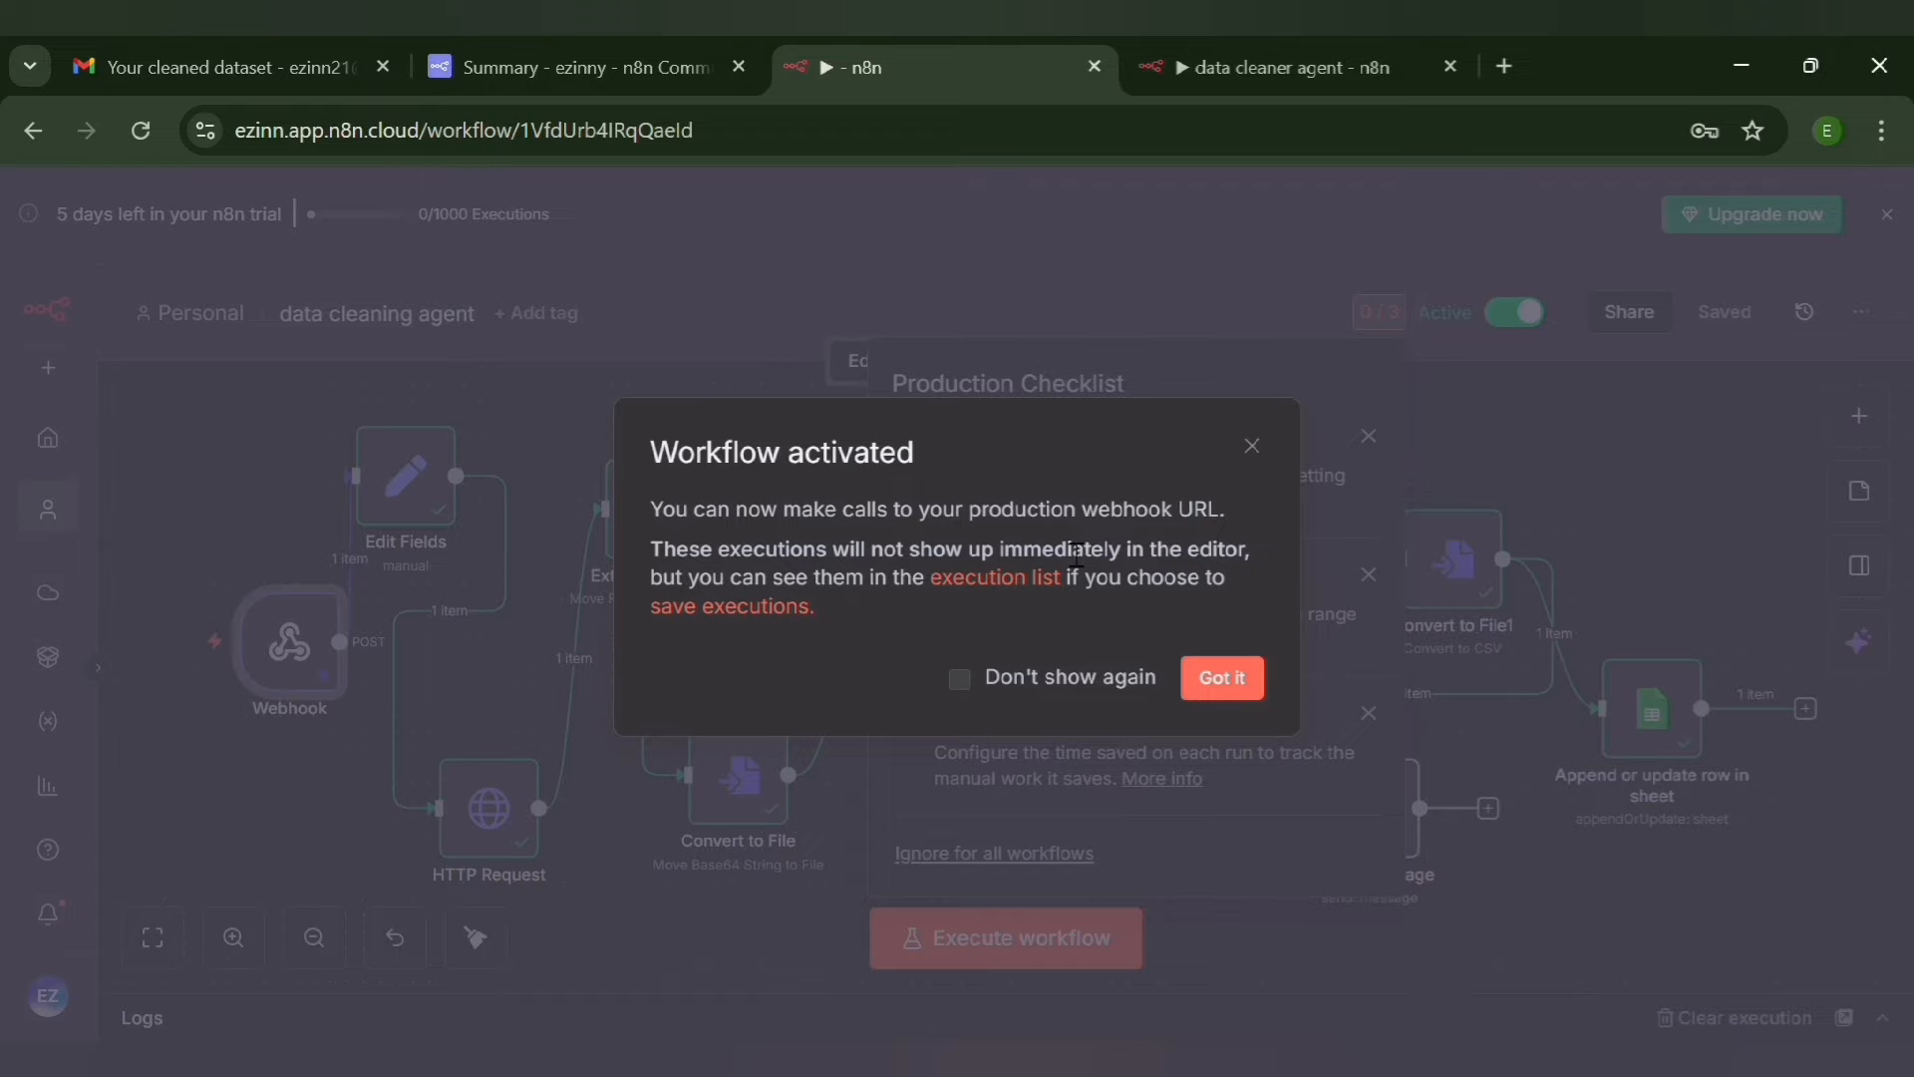
click(1219, 686)
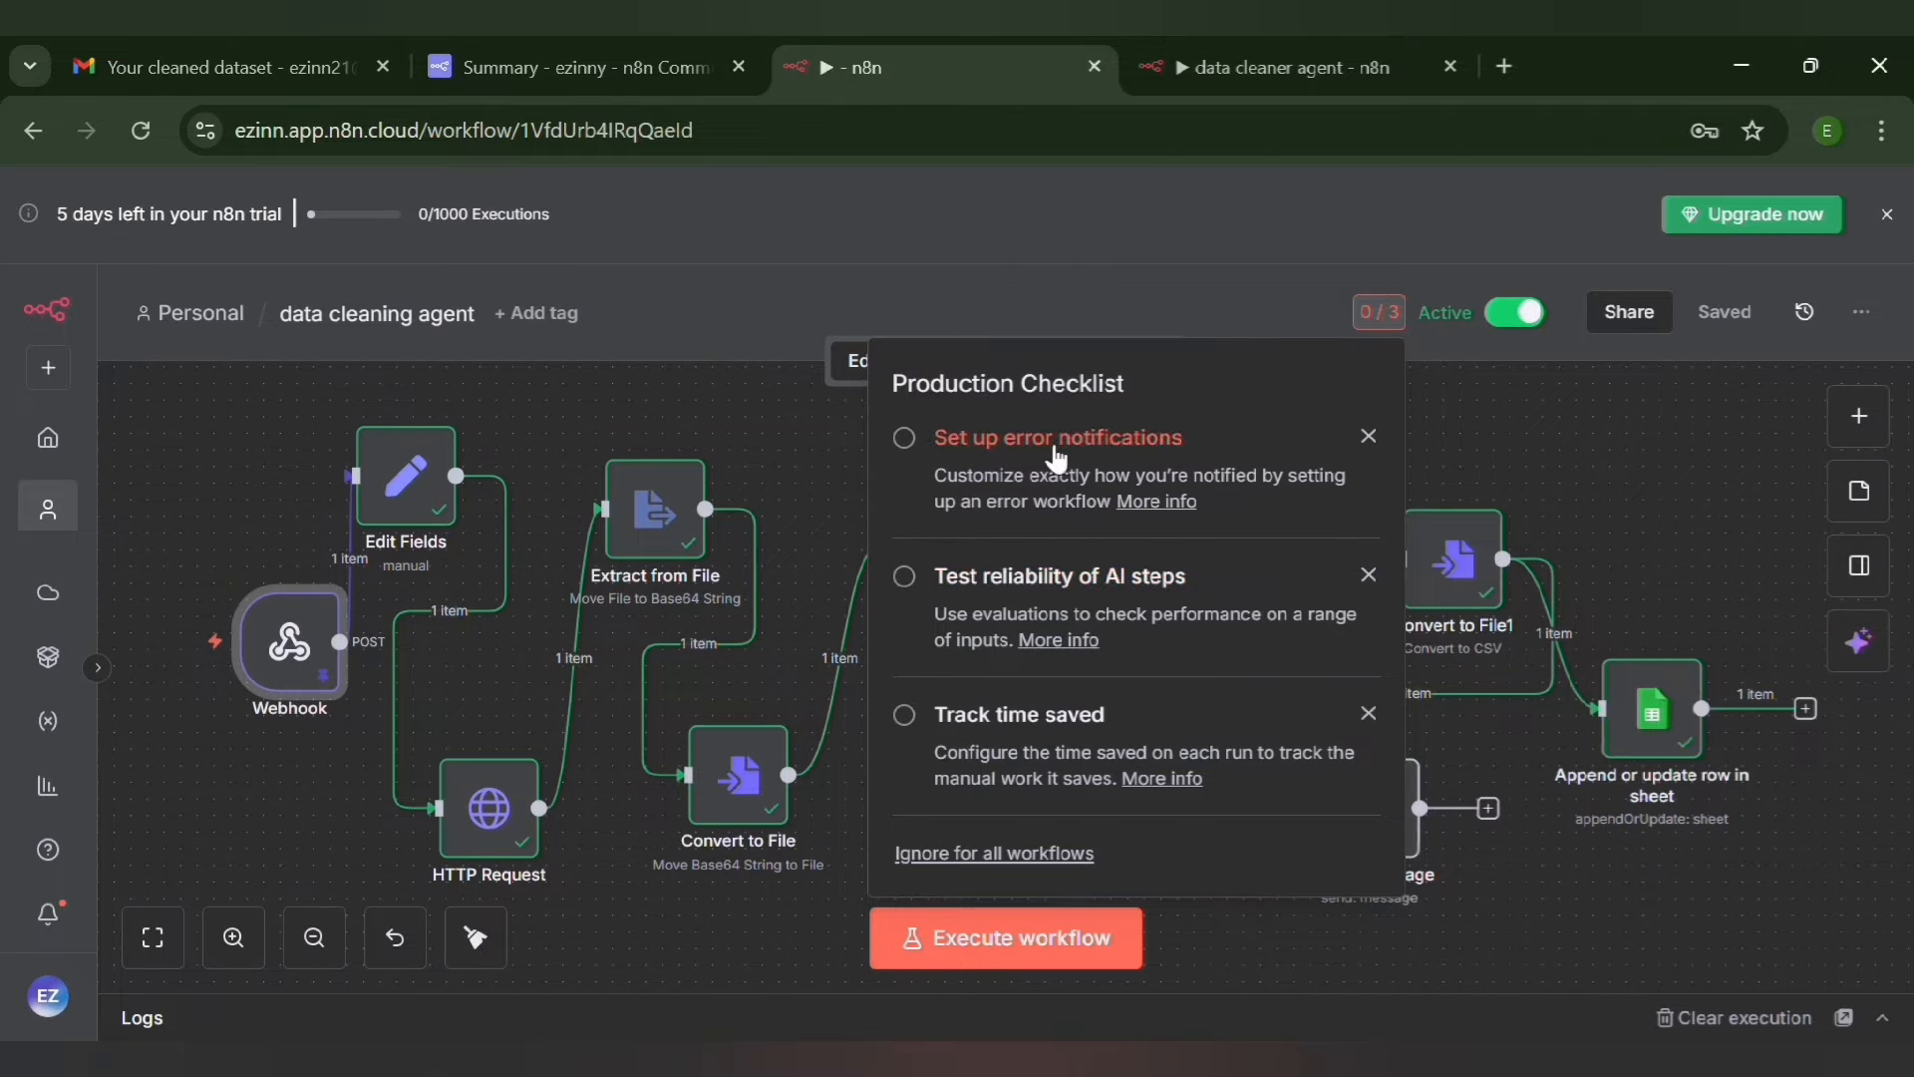
click(1369, 437)
click(1369, 438)
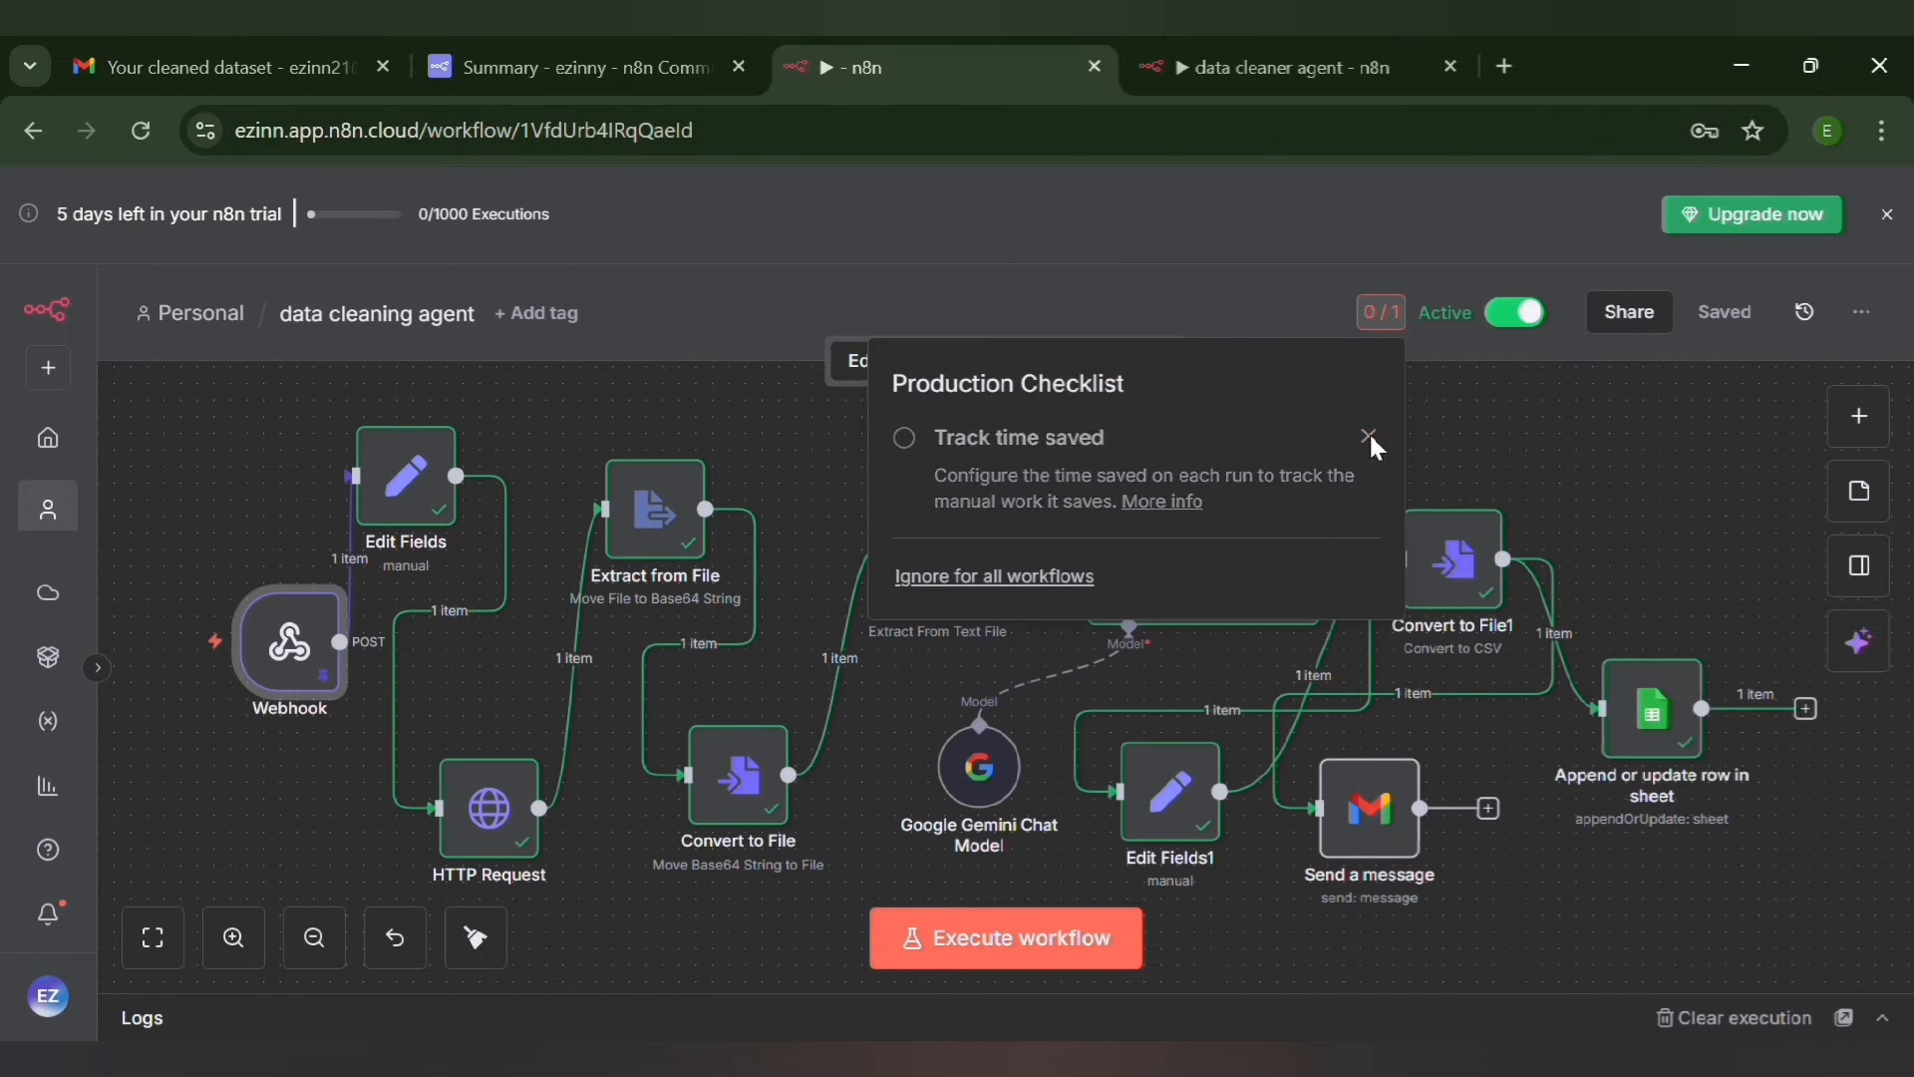
click(1369, 437)
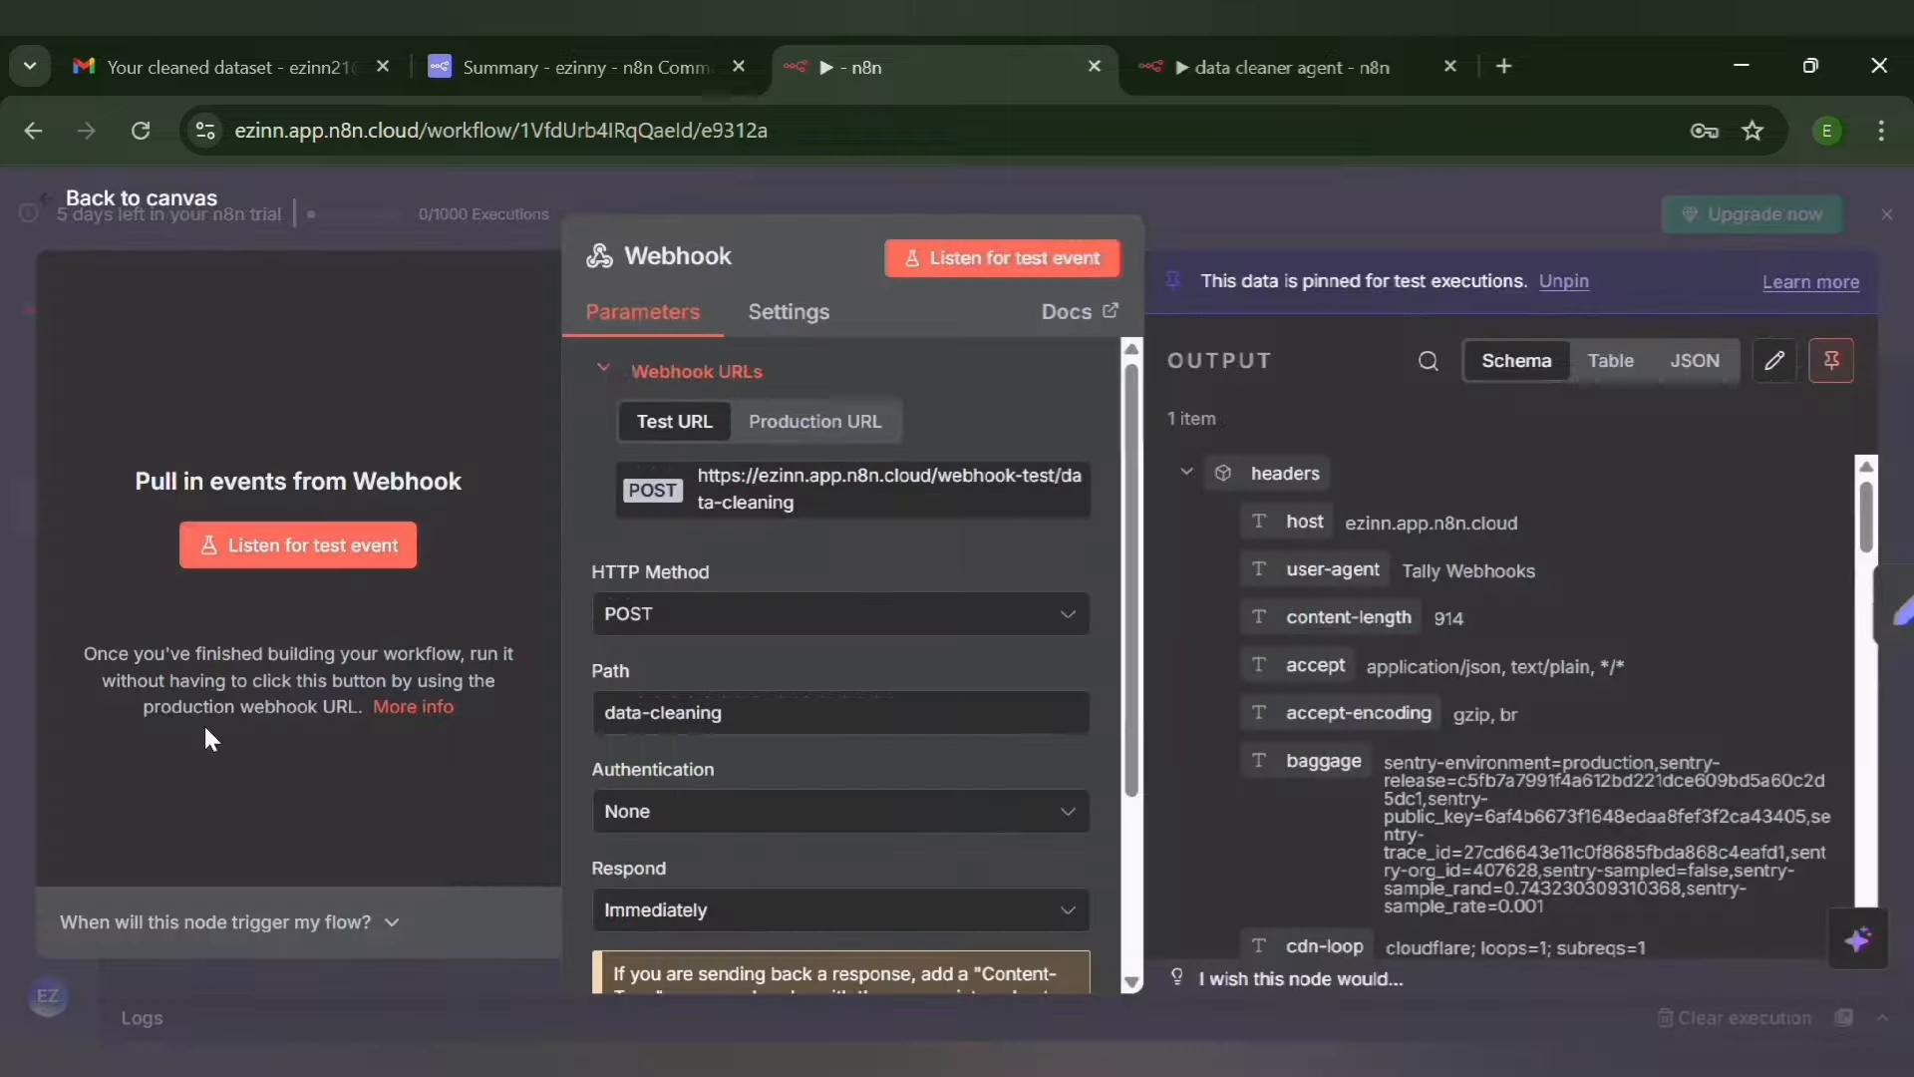
Unpin the test data in the Webhook node and return to the canvas
double_click(289, 643)
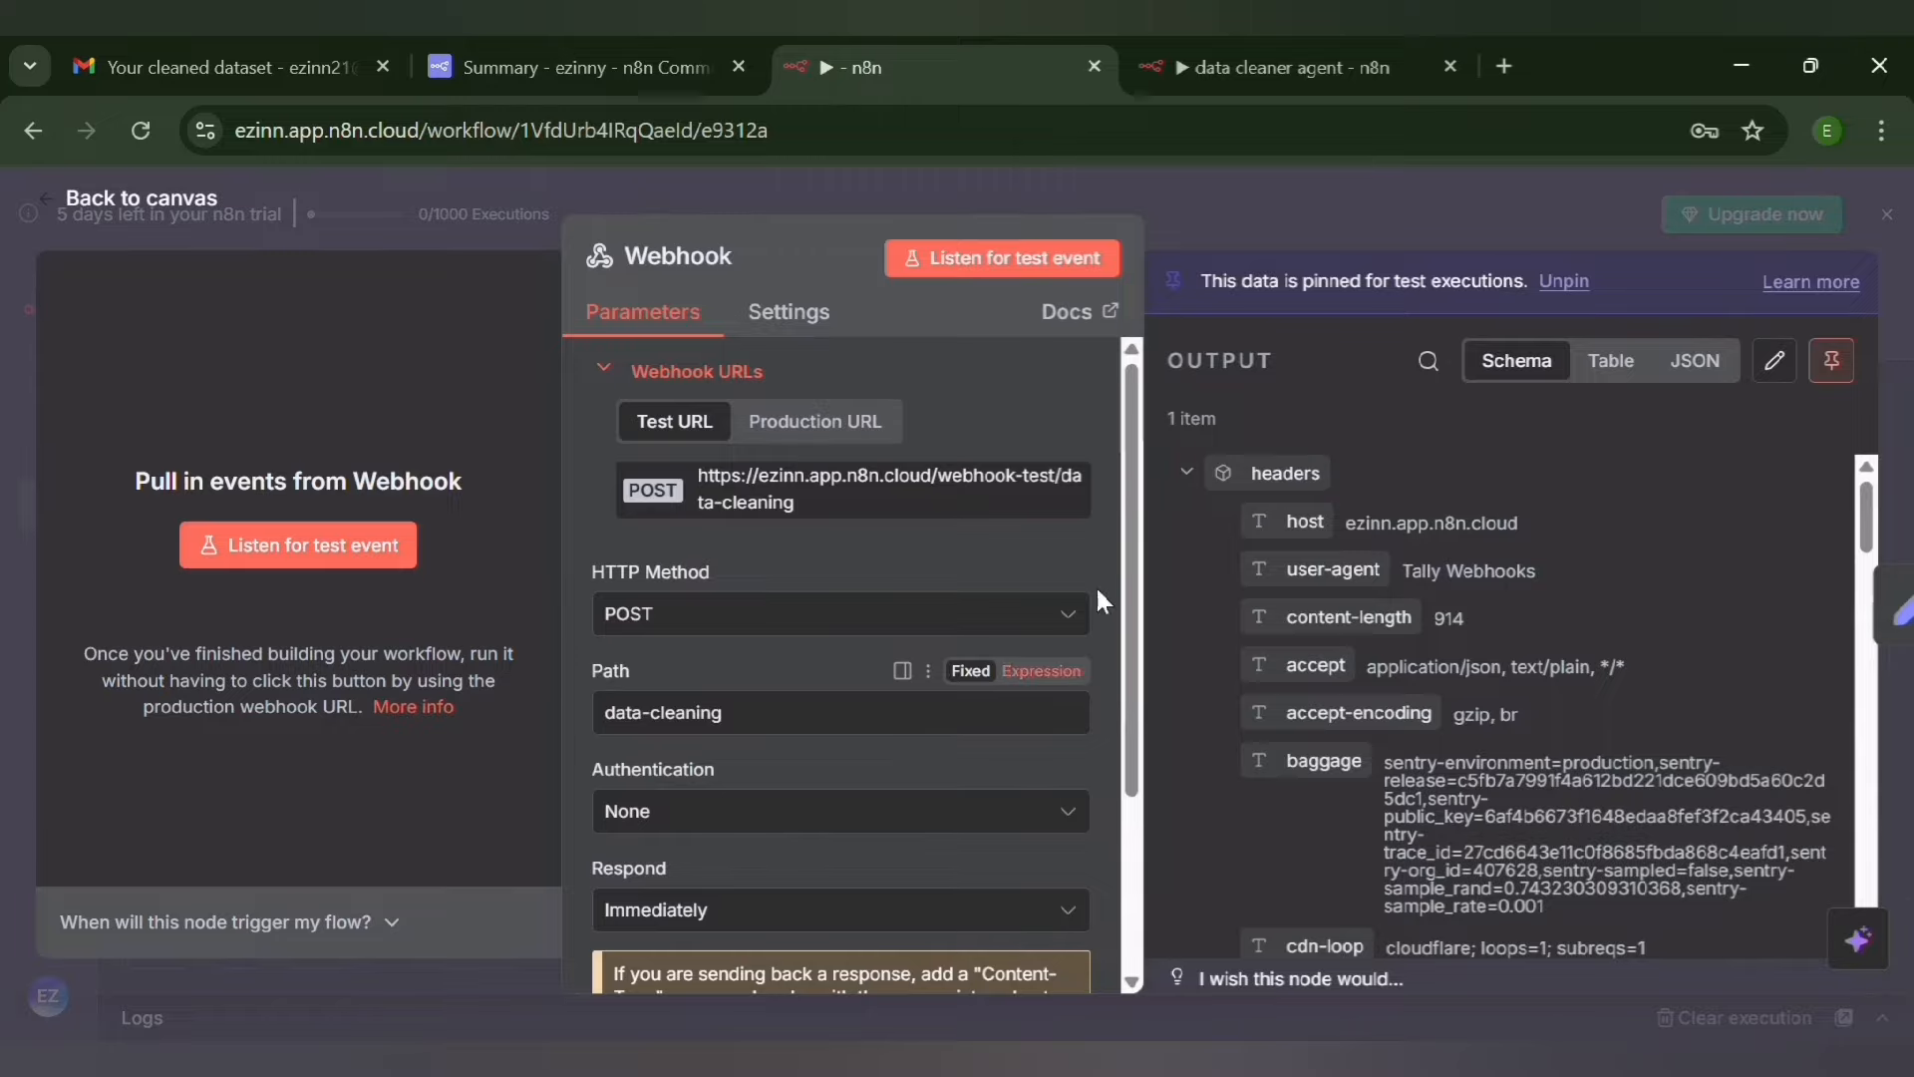
drag(1128, 632, 1126, 578)
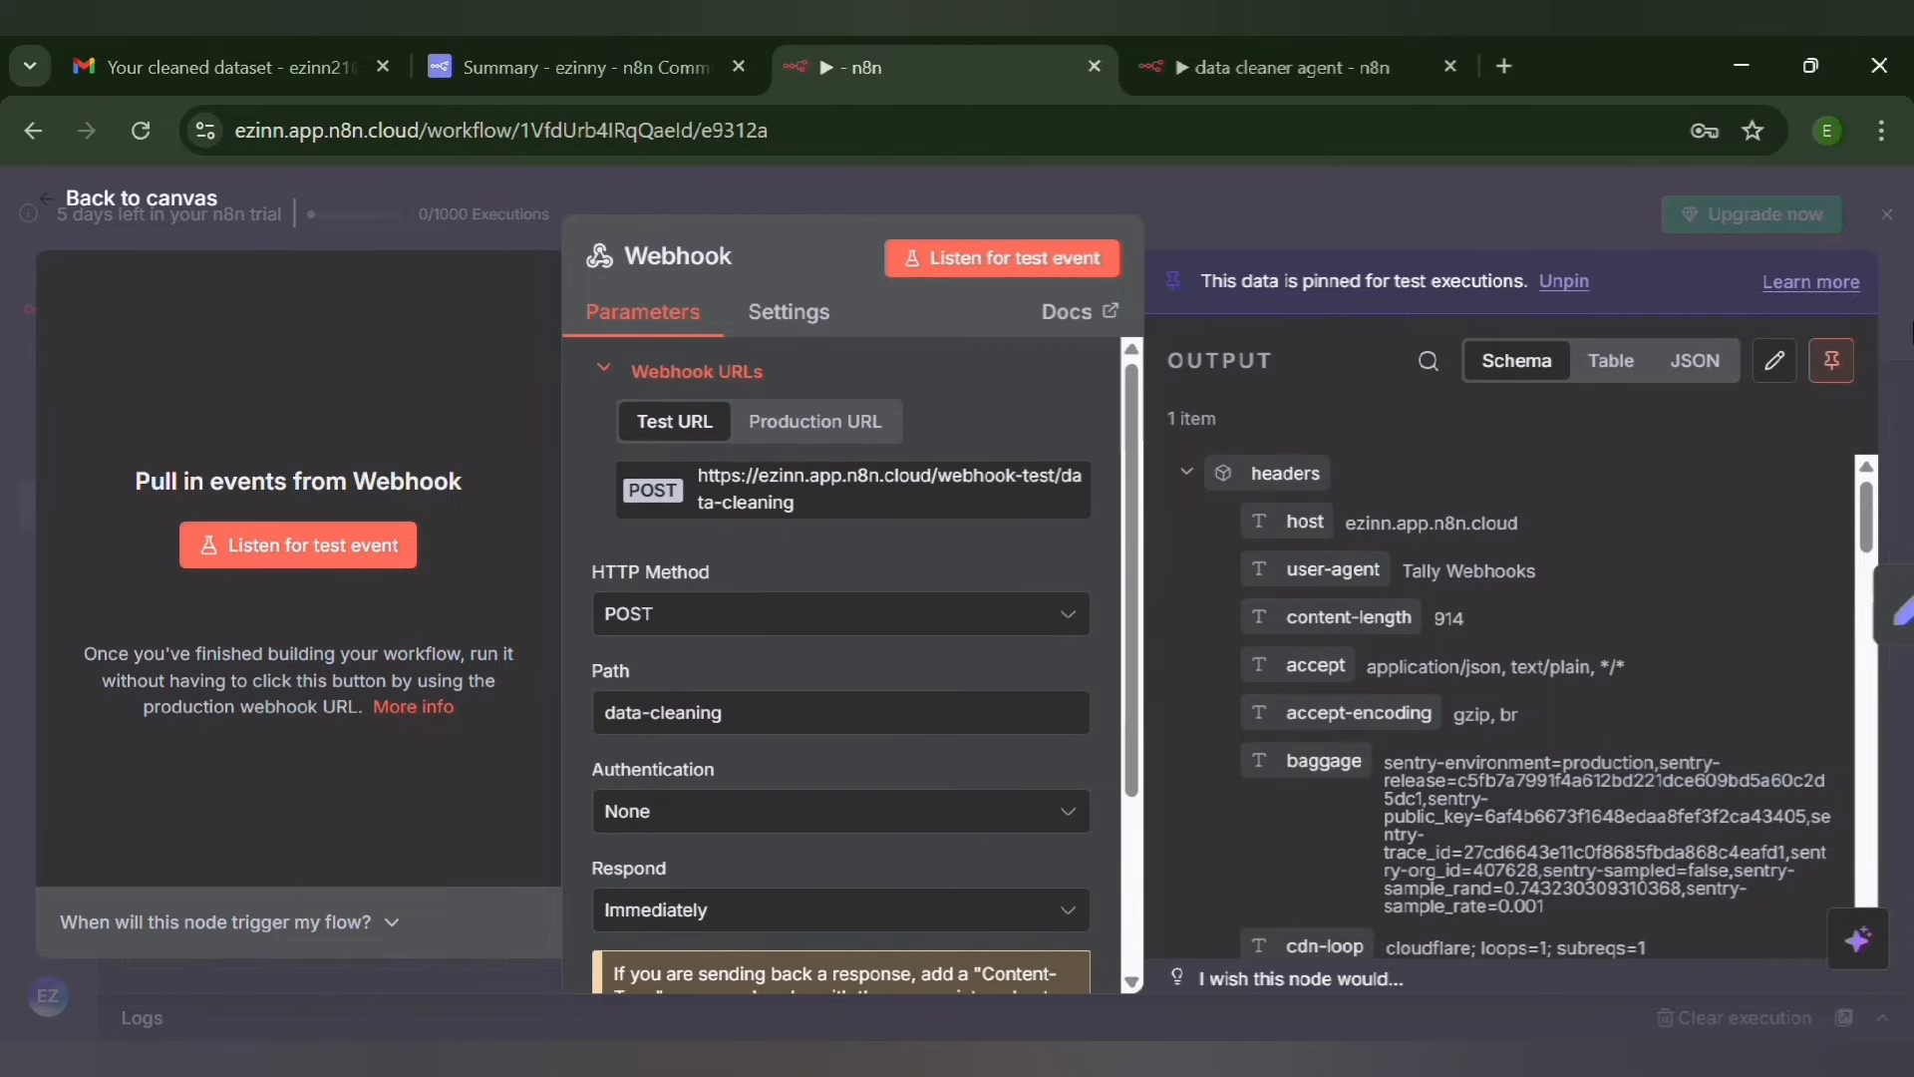
click(1834, 365)
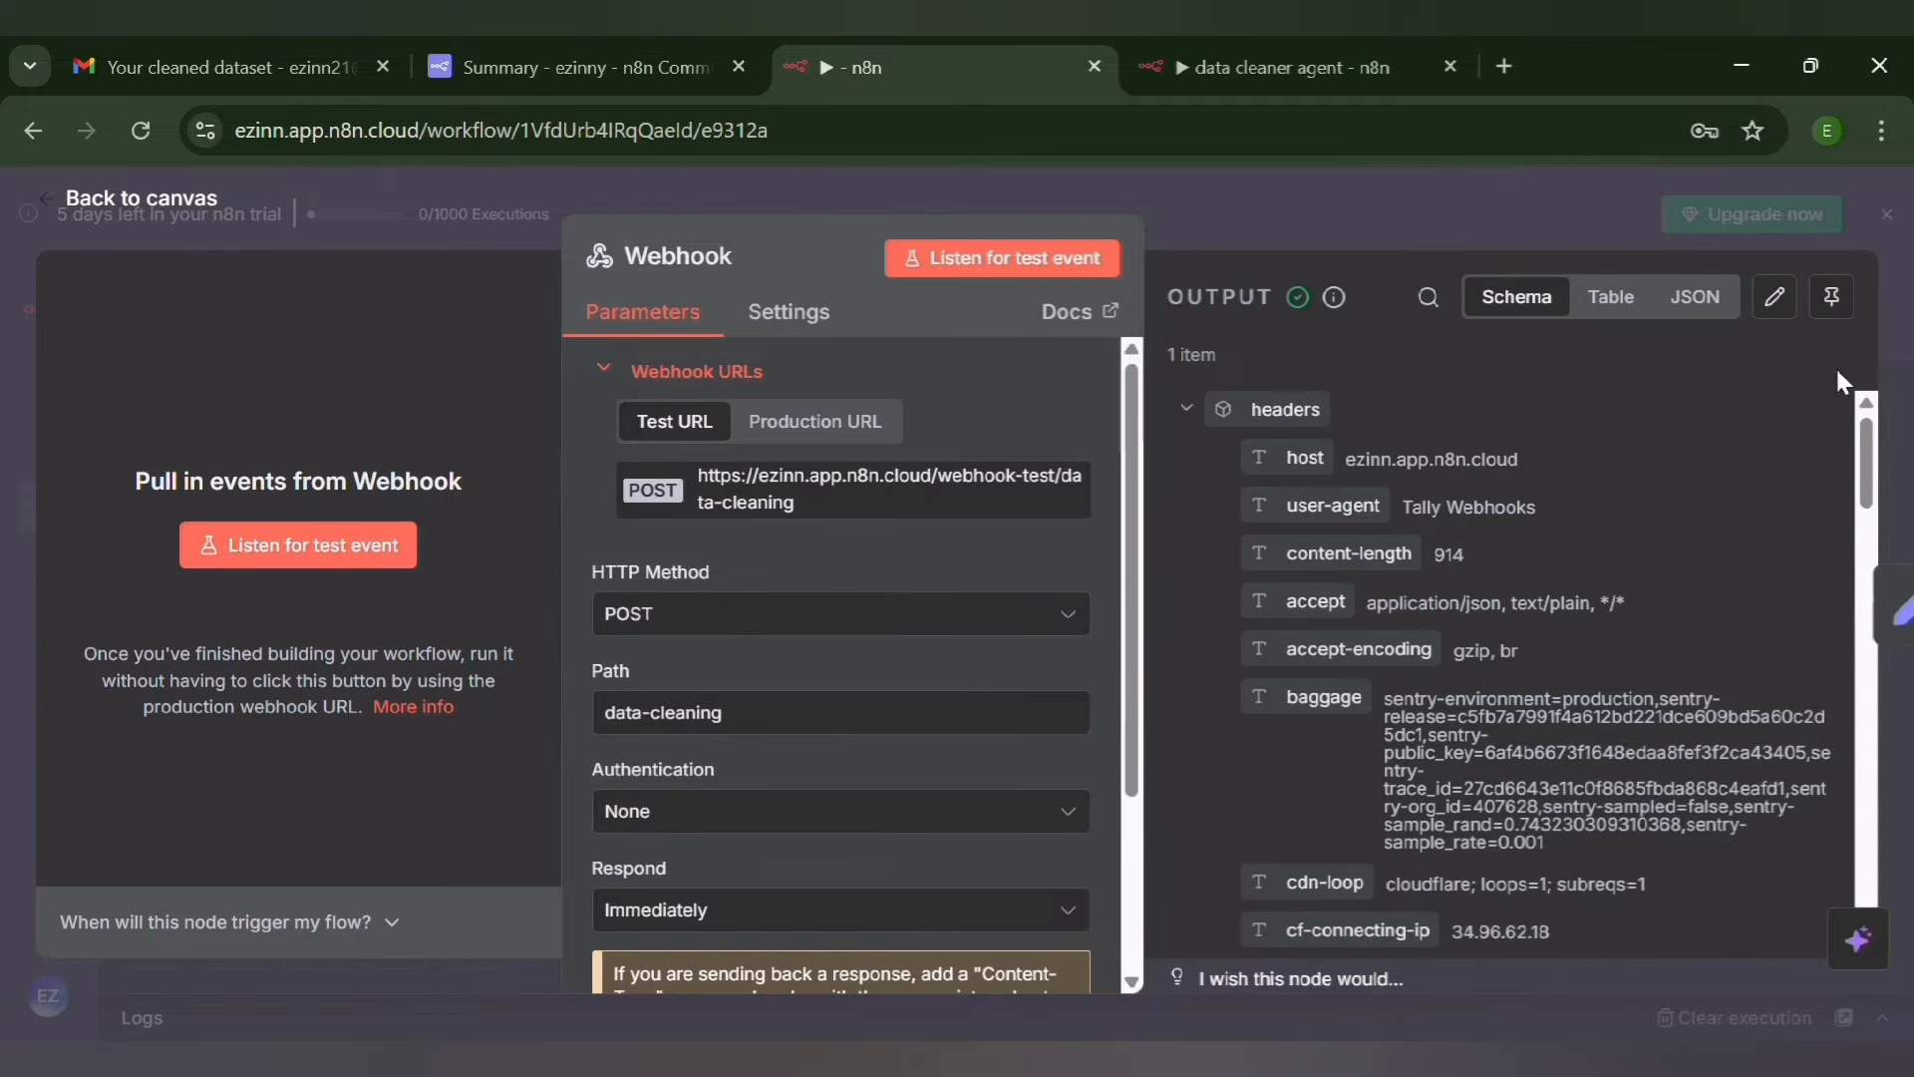
click(30, 203)
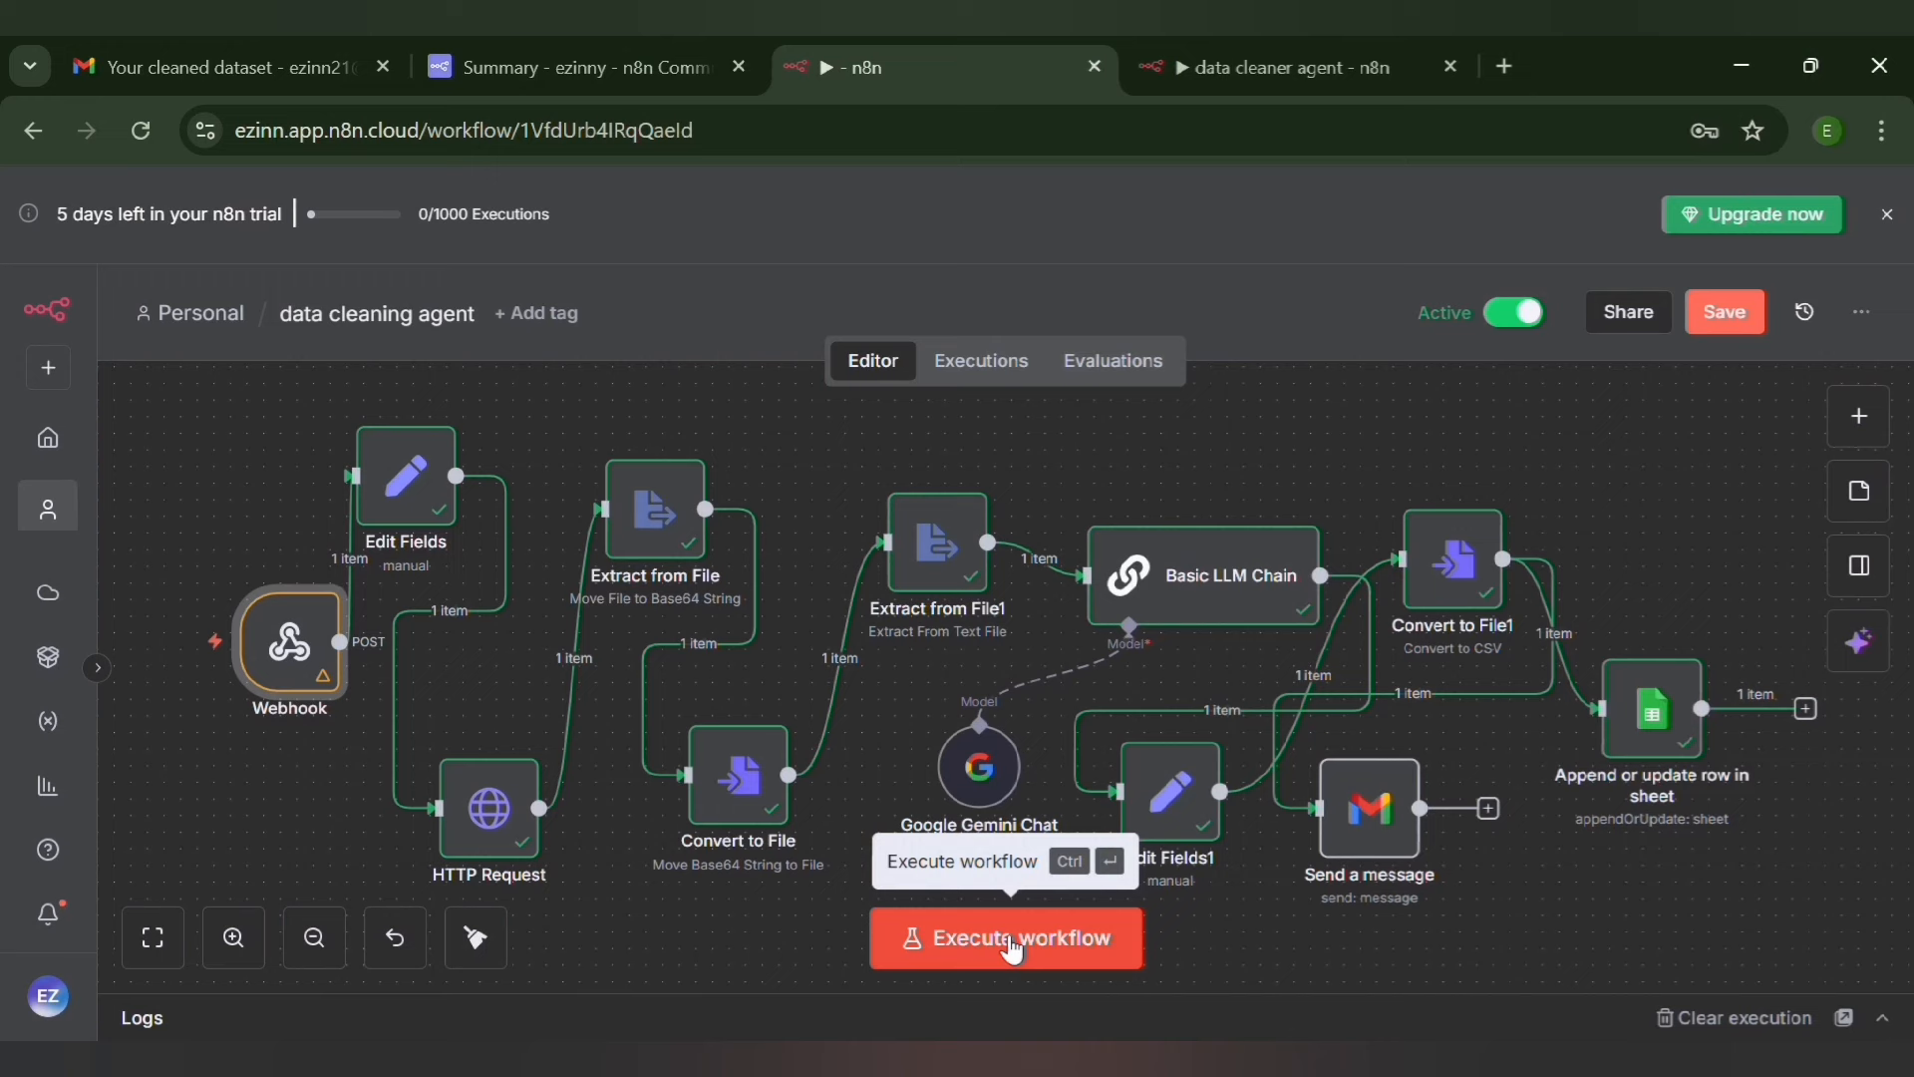
Check the workflow's execution list for the production run started by a form submission
click(983, 361)
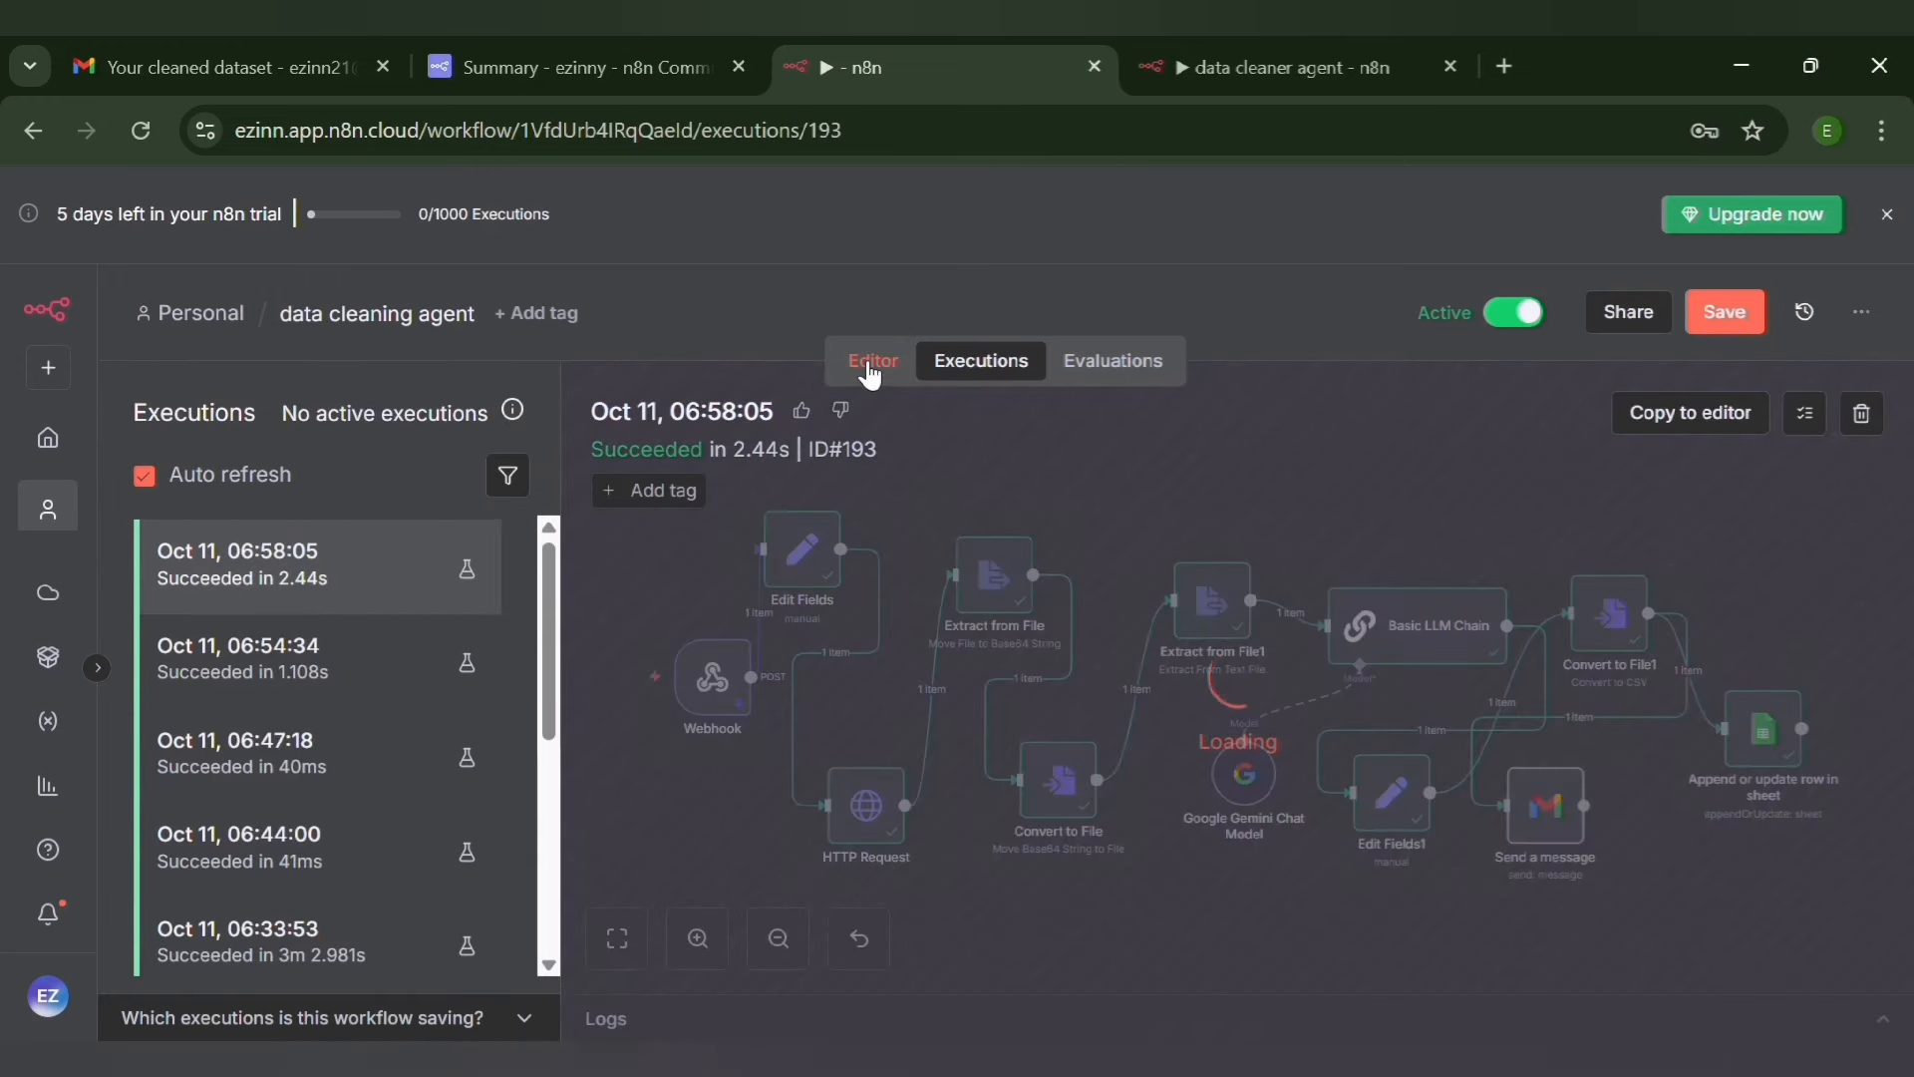
click(870, 369)
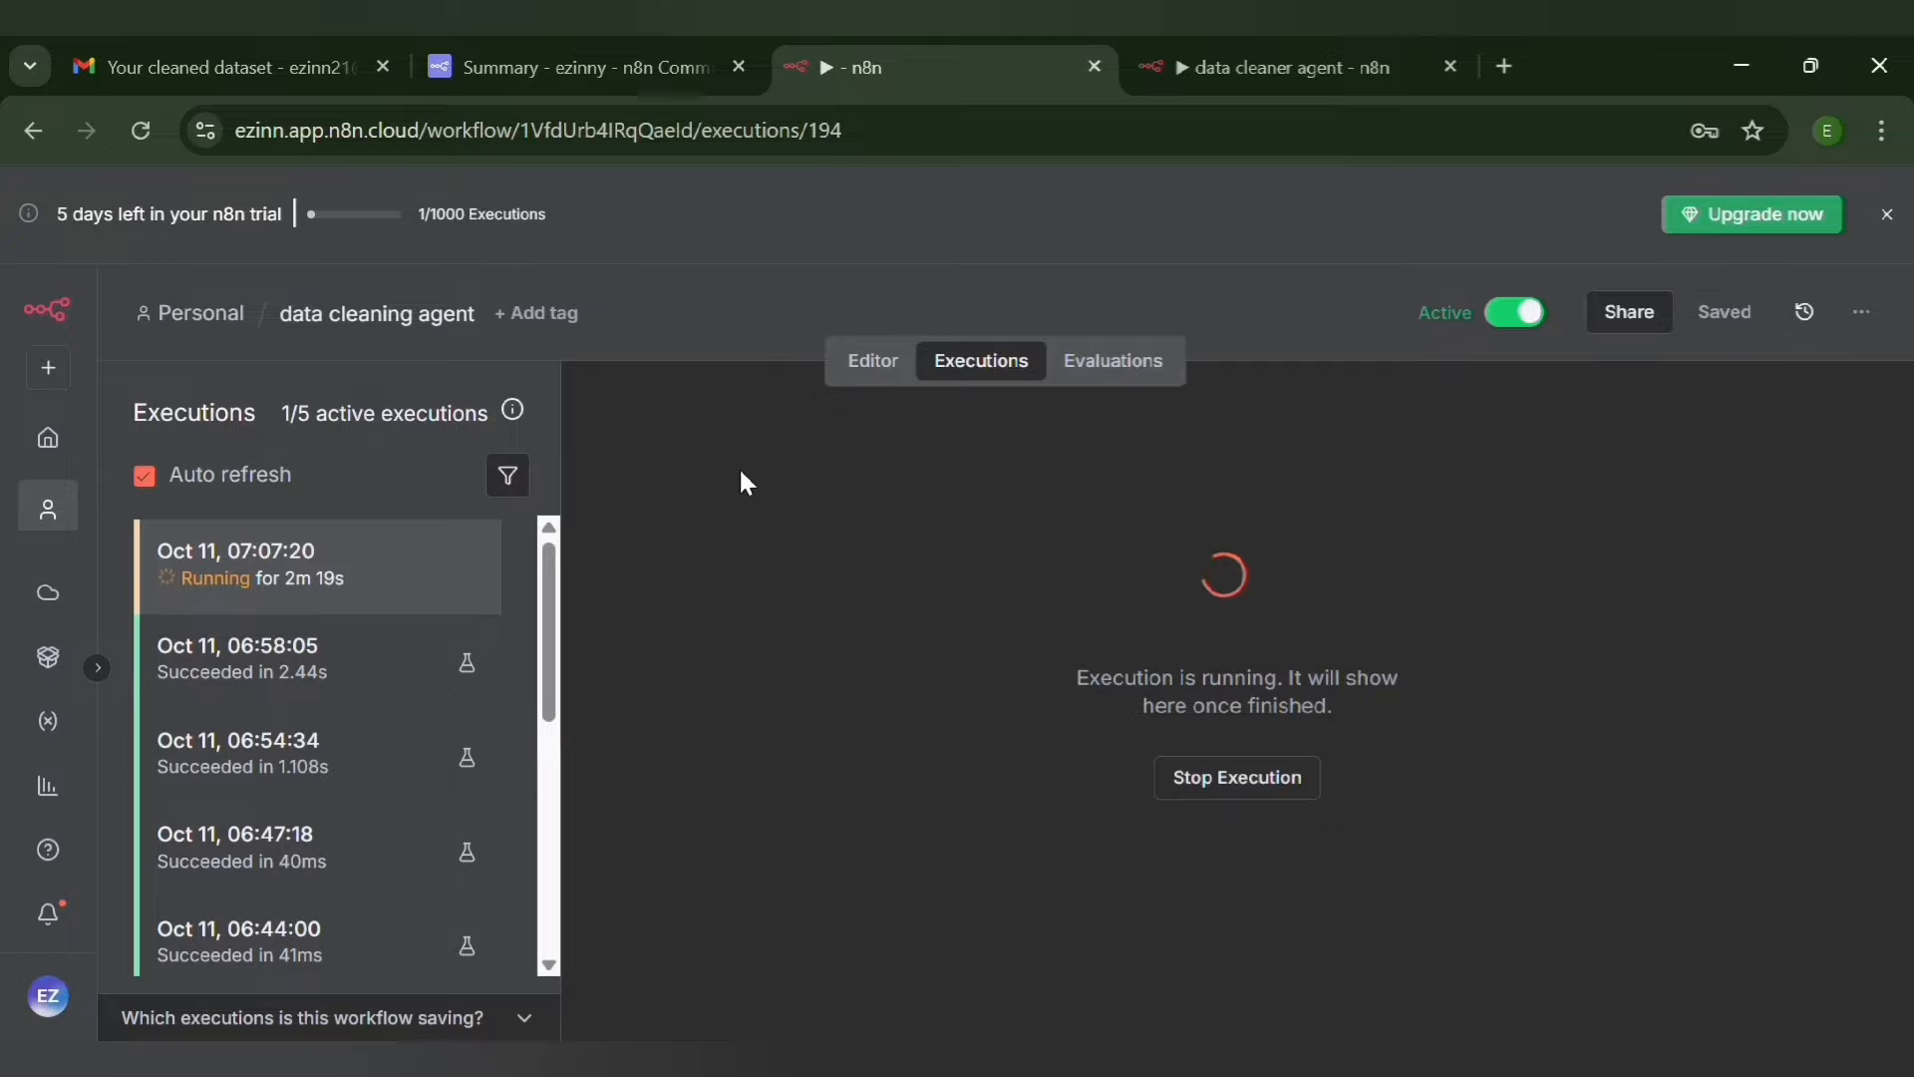
click(878, 360)
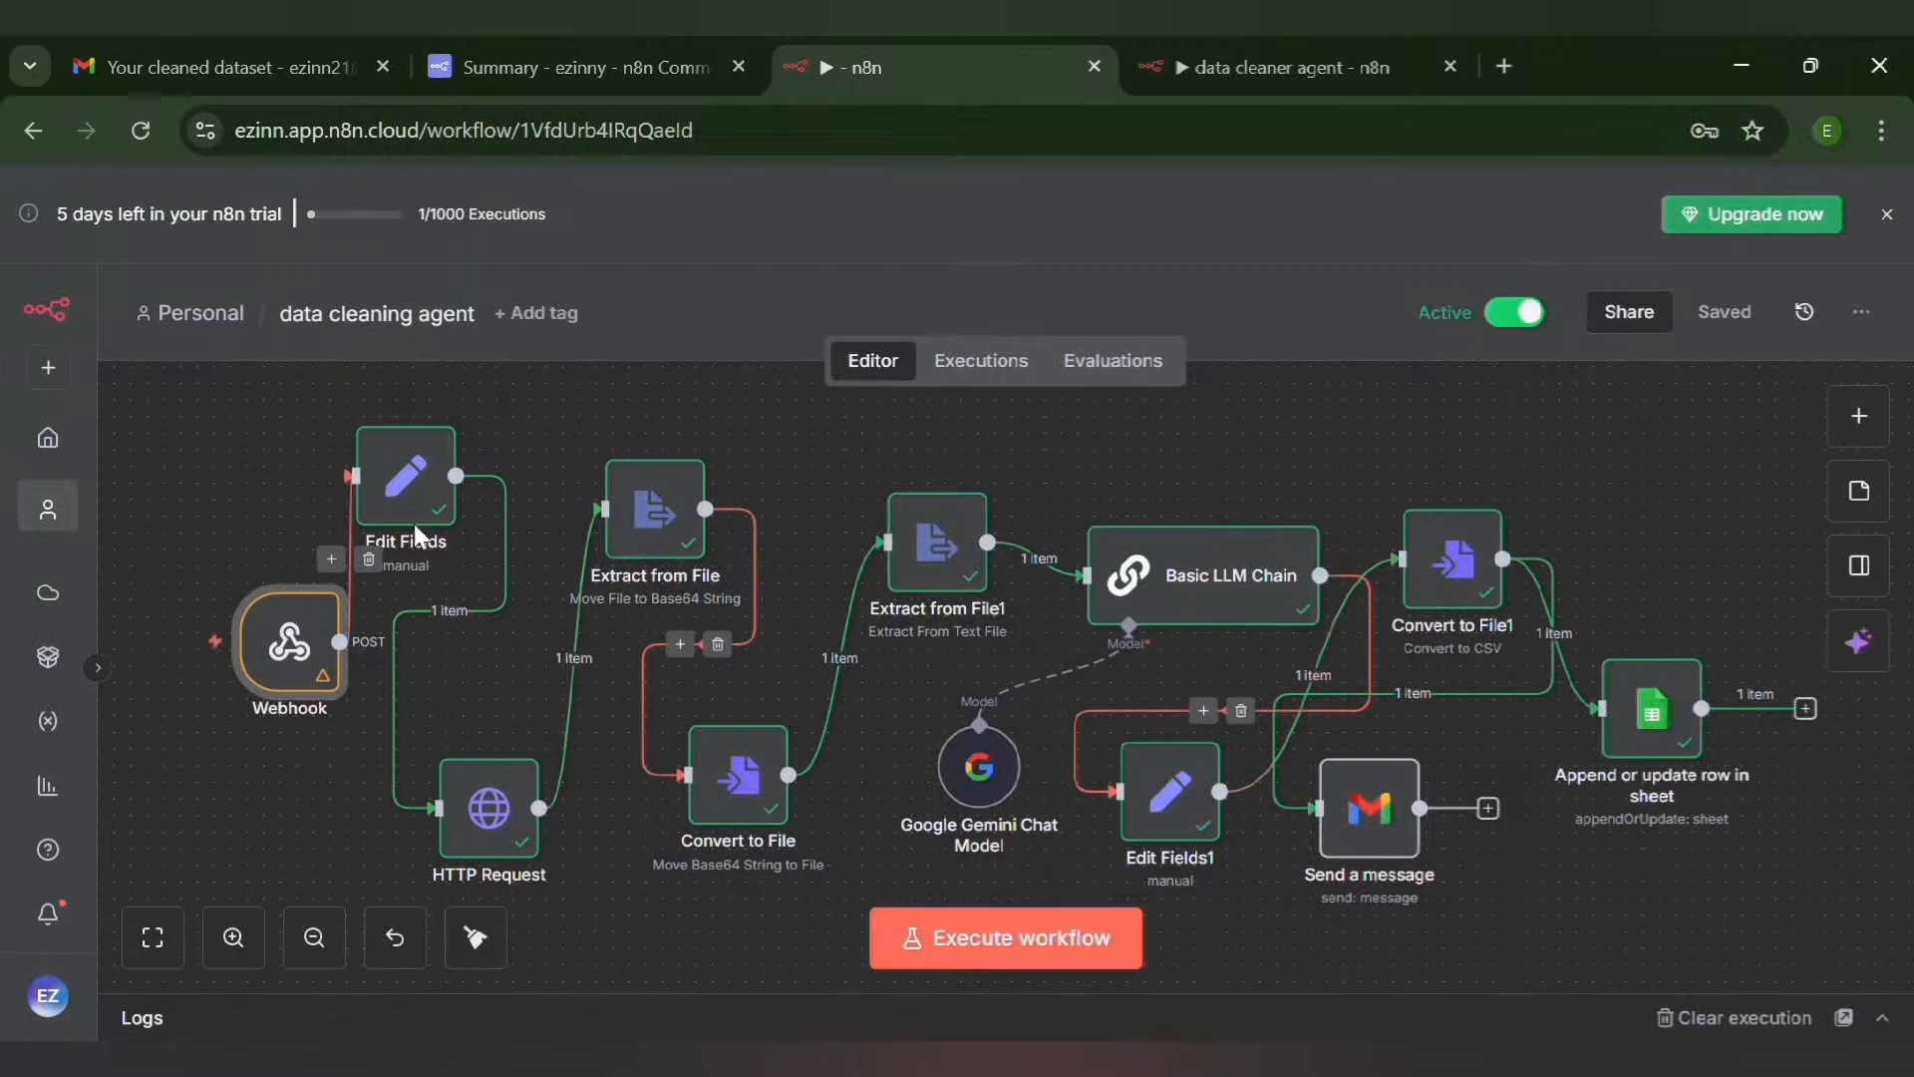
click(998, 367)
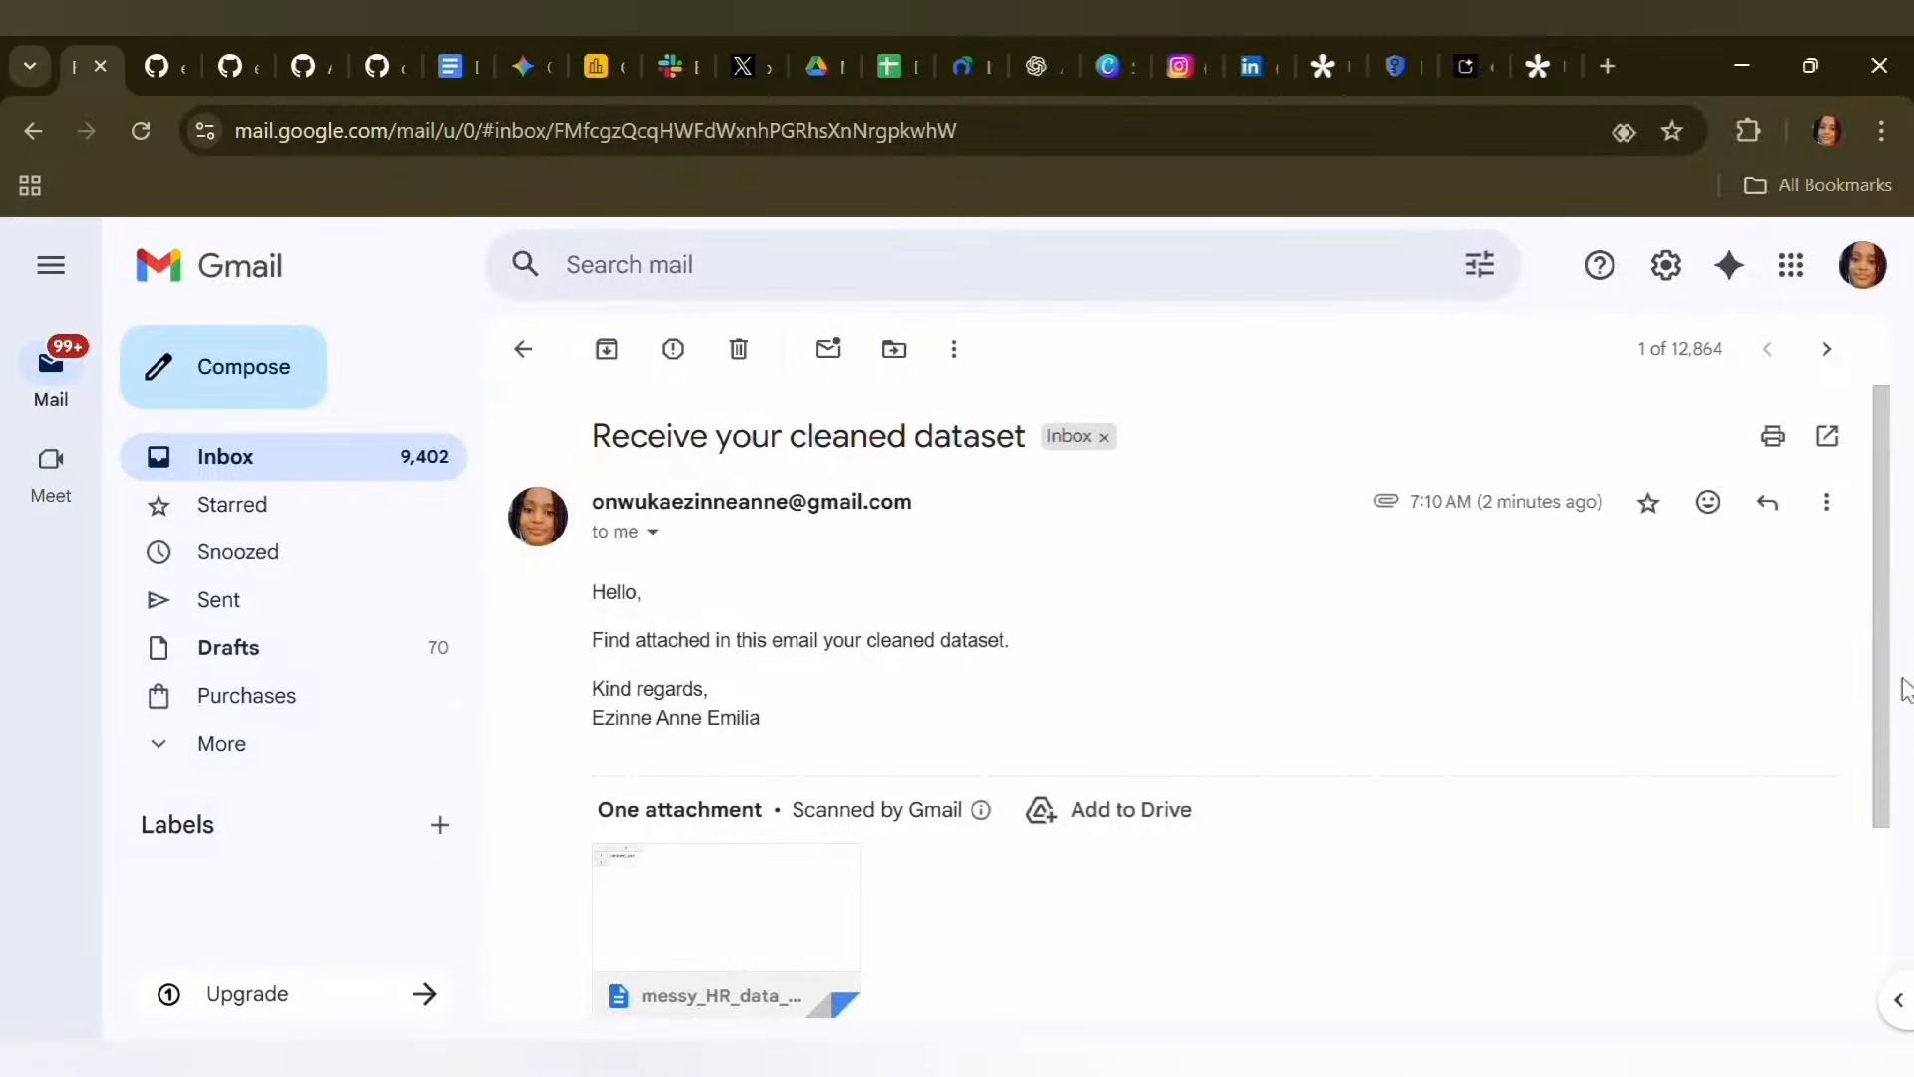
Review the message and attachment of the "Receive your cleaned dataset" email in Gmail
scroll(1902, 797, down, 2)
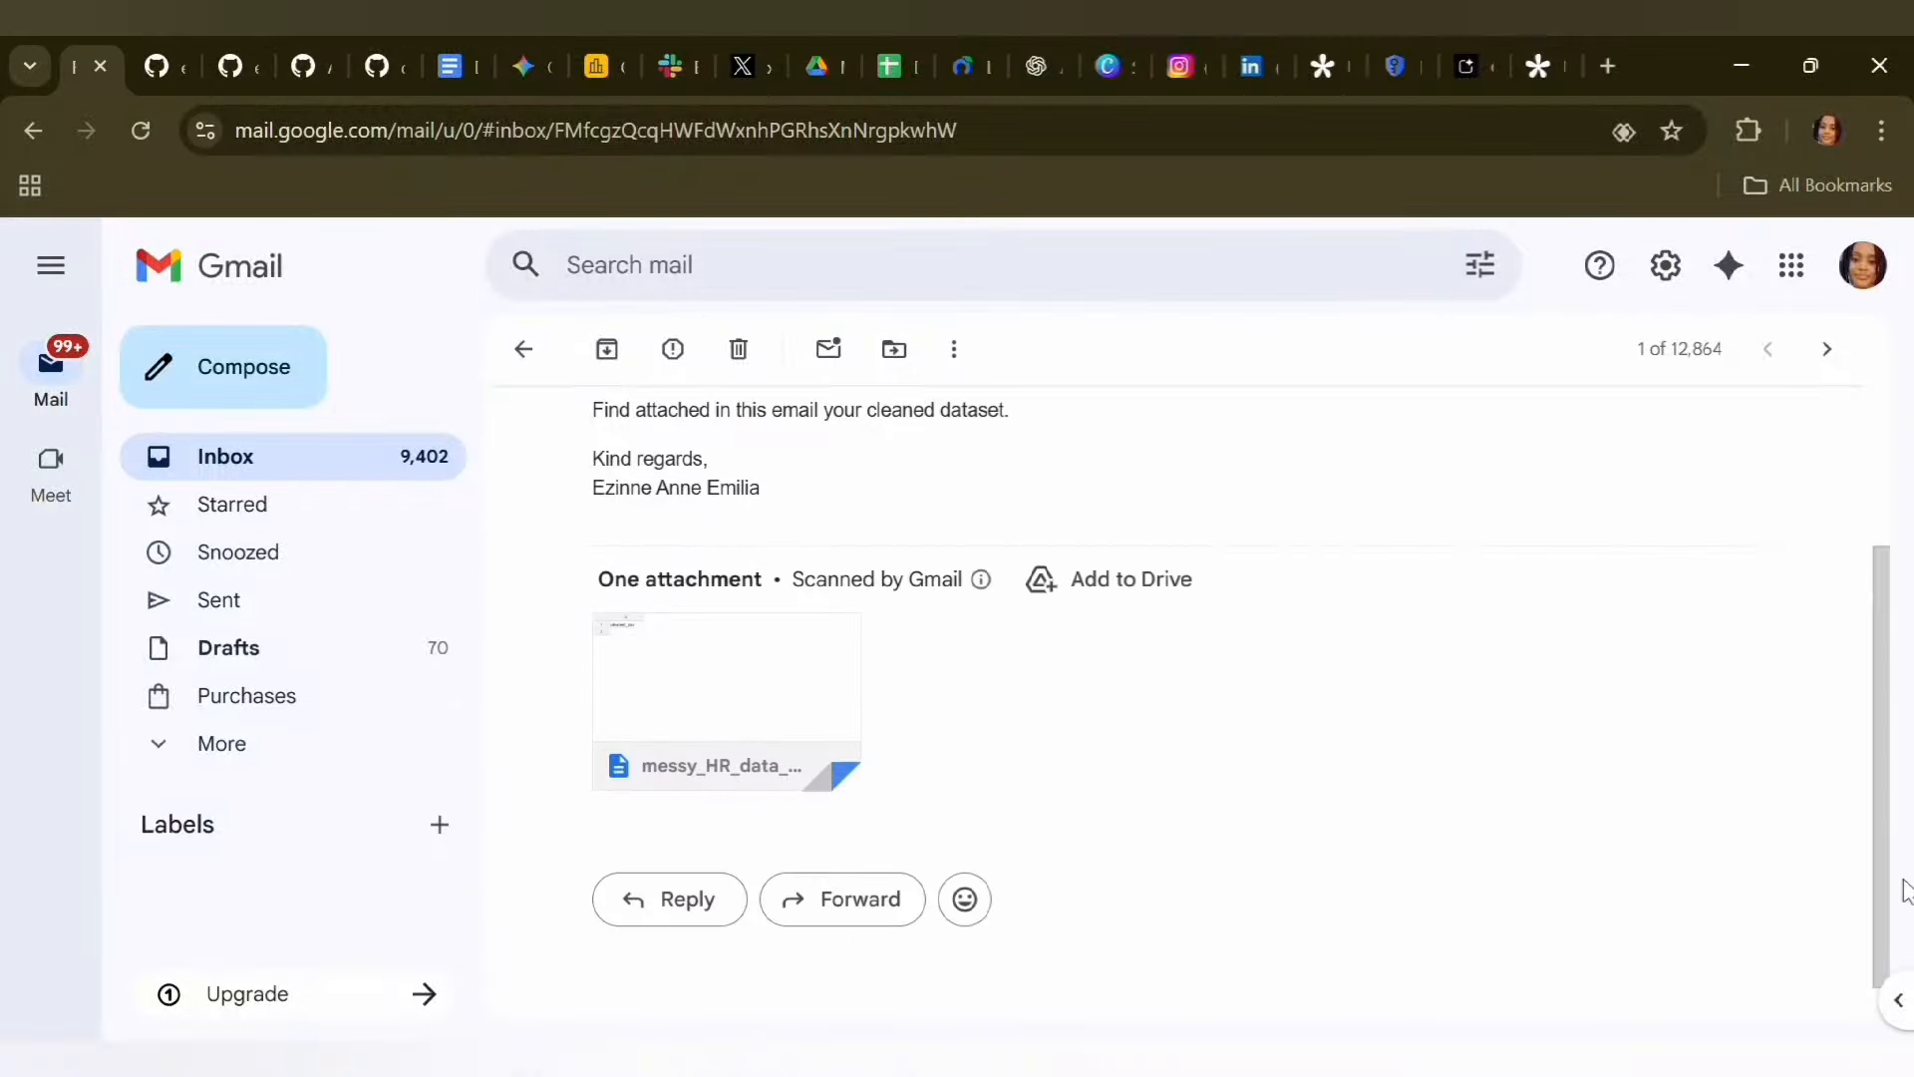
mouse_move(697, 774)
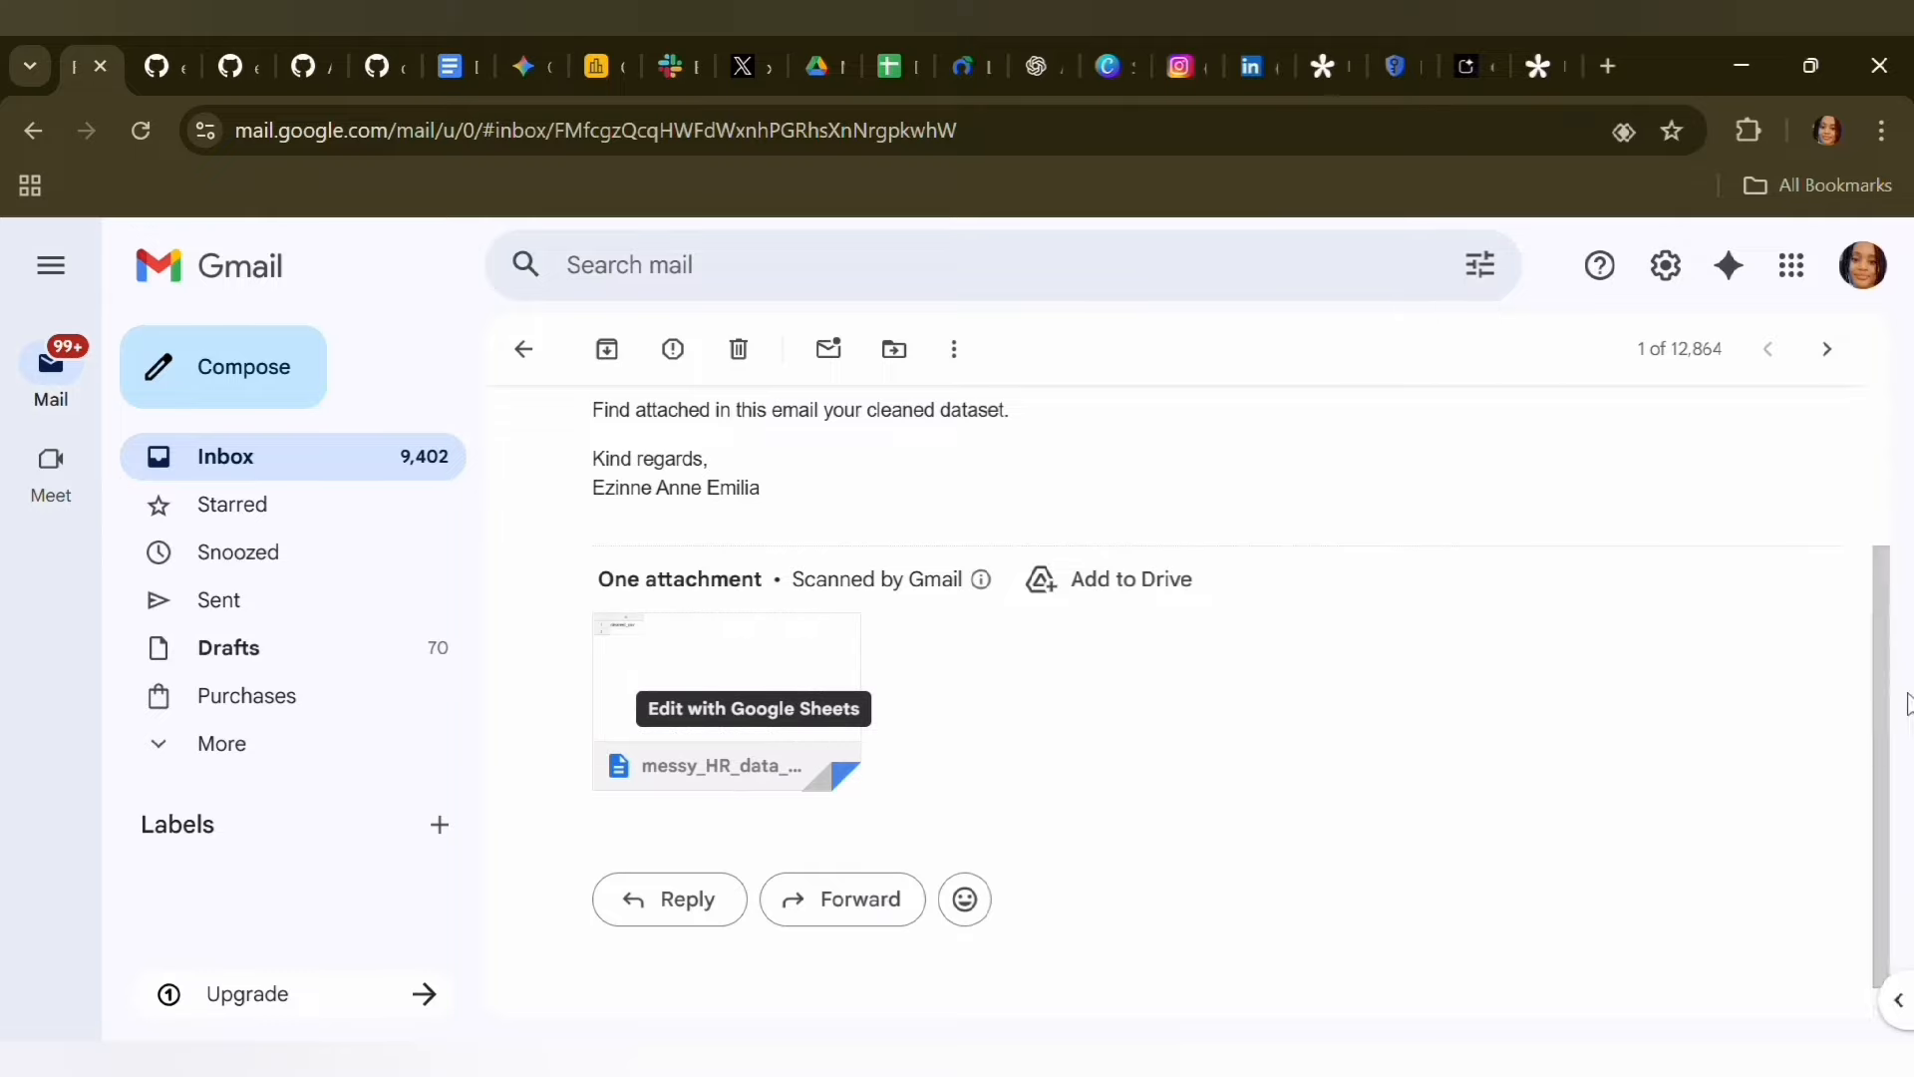
drag(1871, 787, 1872, 623)
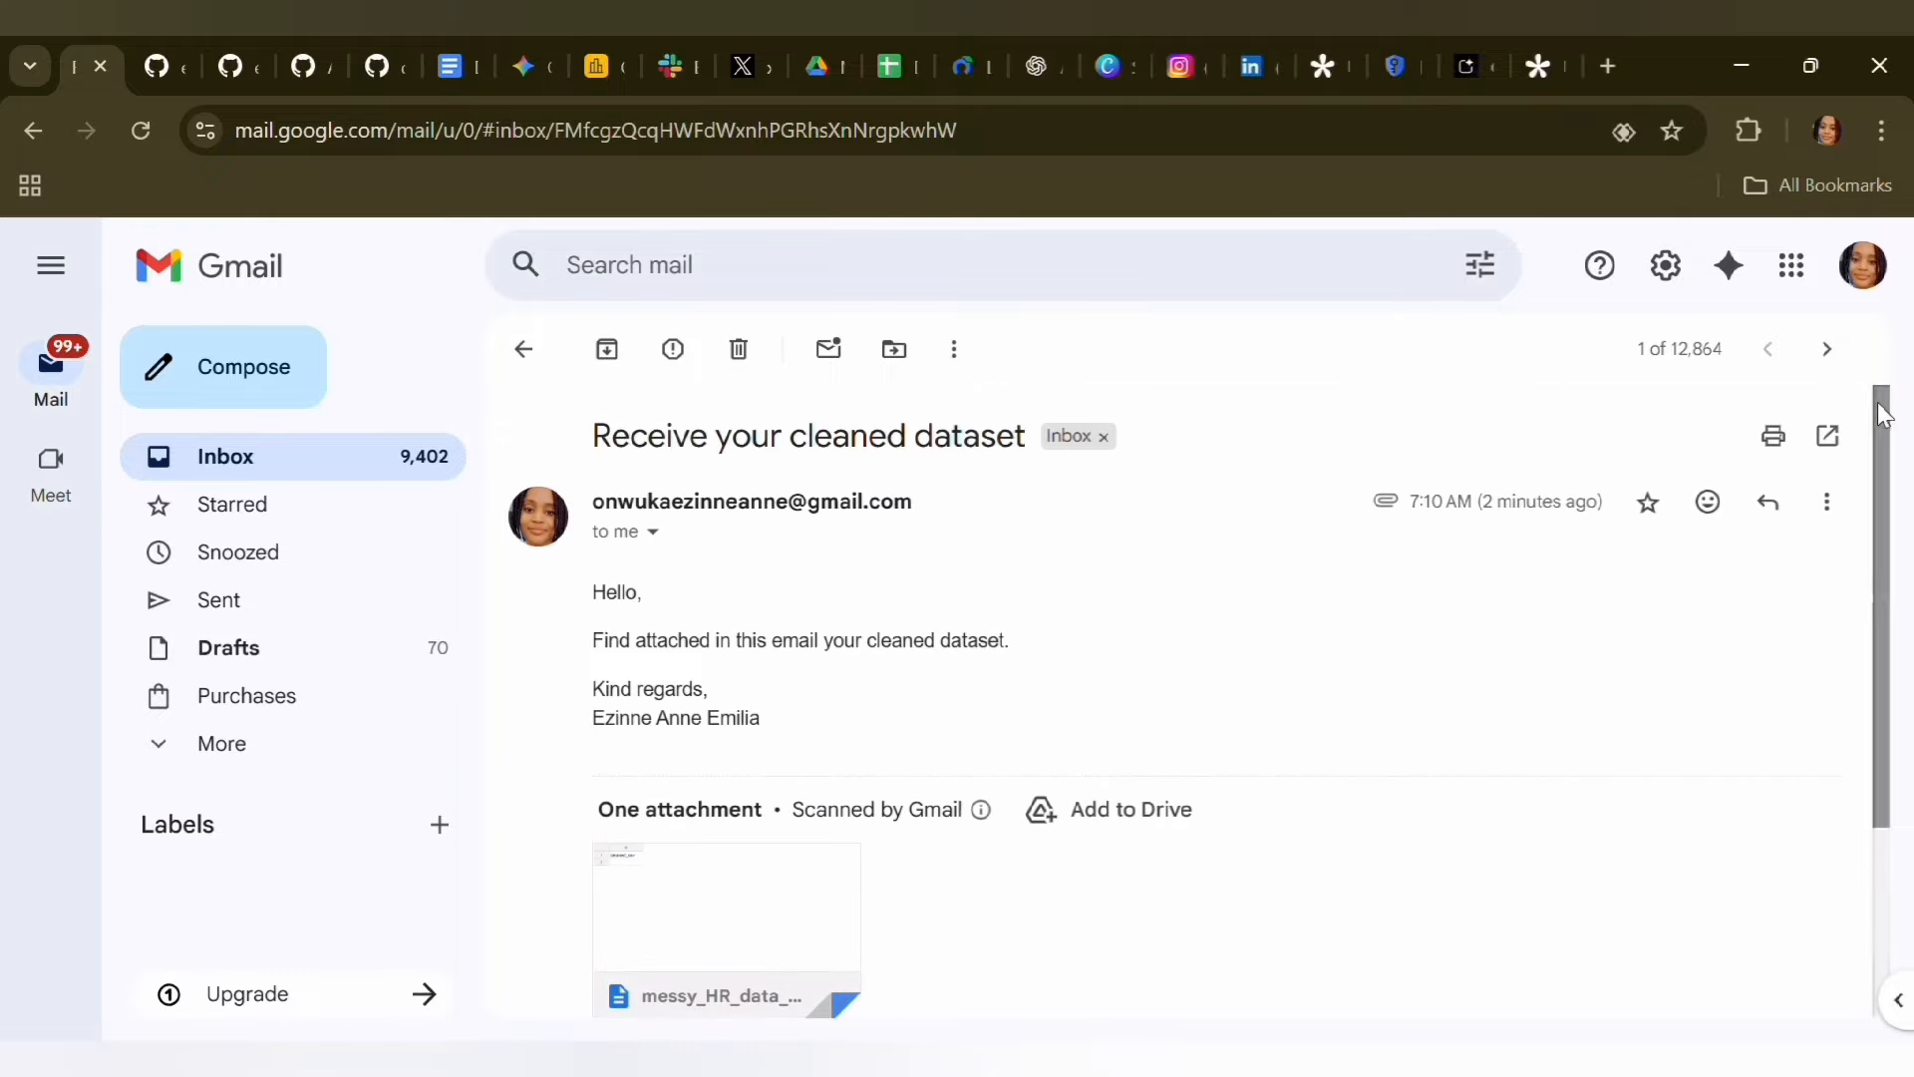